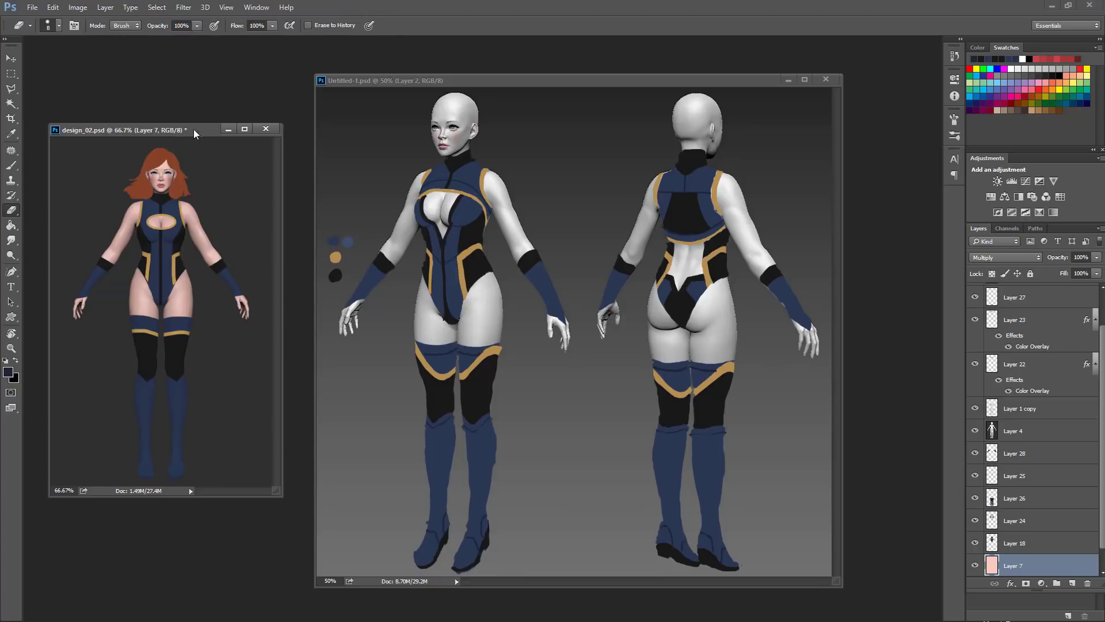
- Compare the red and white cape layers in design_02.psd, leaving Layer 33 shown and Layer 32 hidden
drag(194, 133, 194, 127)
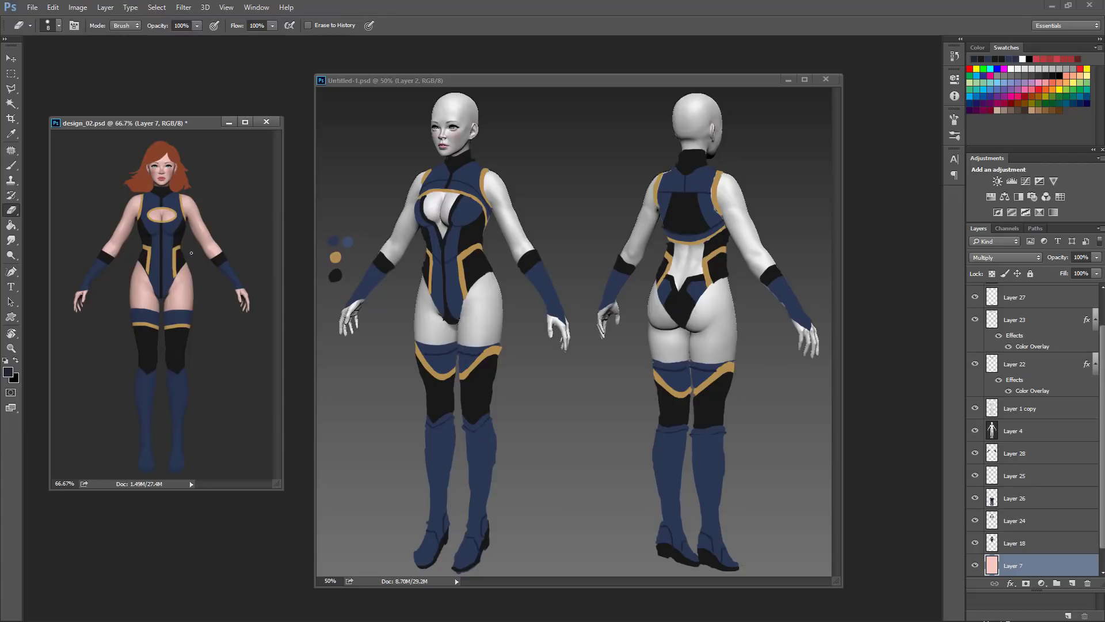
drag(196, 122, 203, 118)
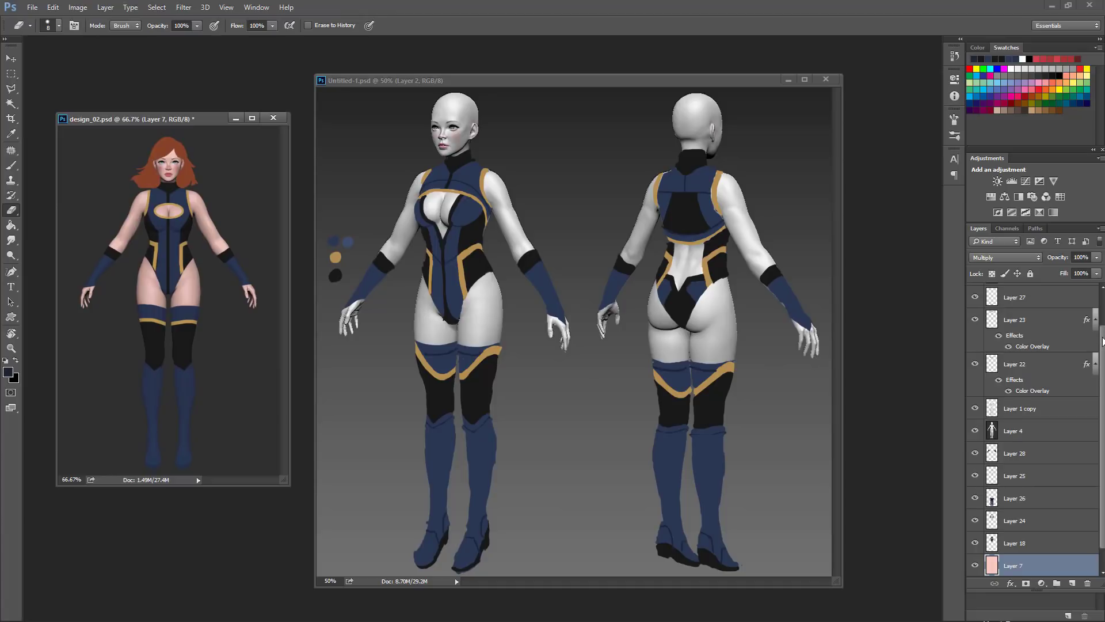
scroll(1102, 340, up, 2)
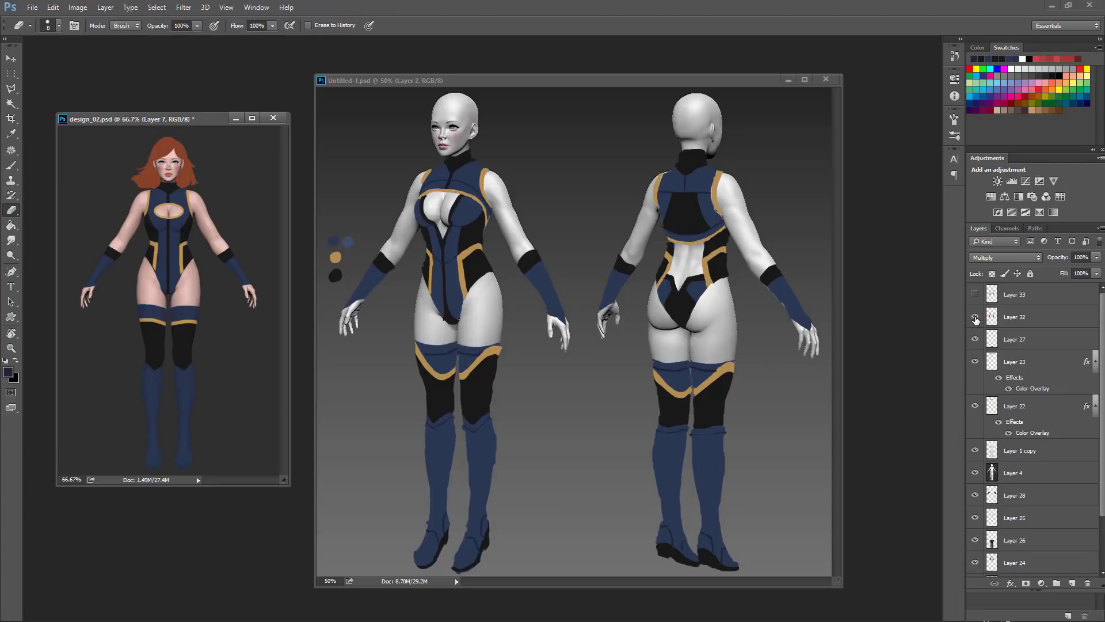
click(976, 318)
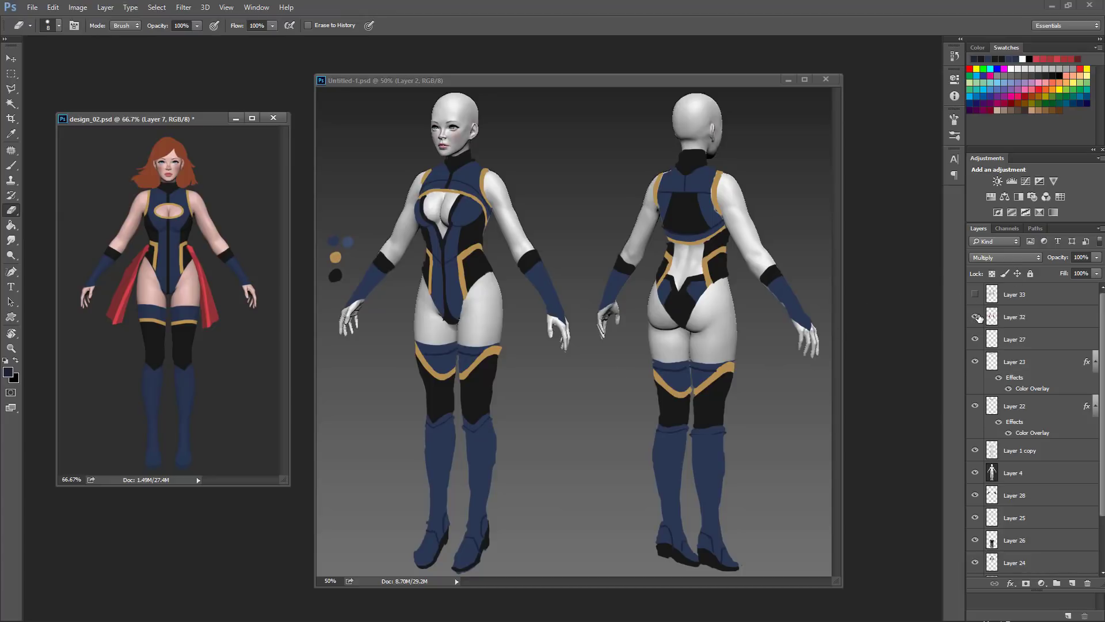
click(975, 317)
click(976, 295)
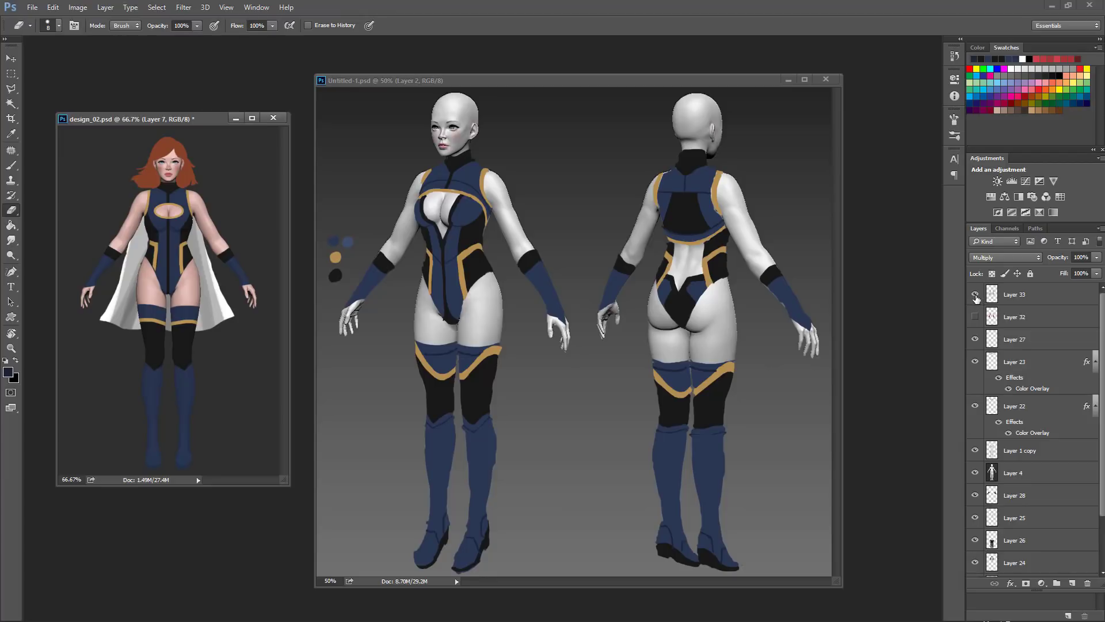
click(975, 295)
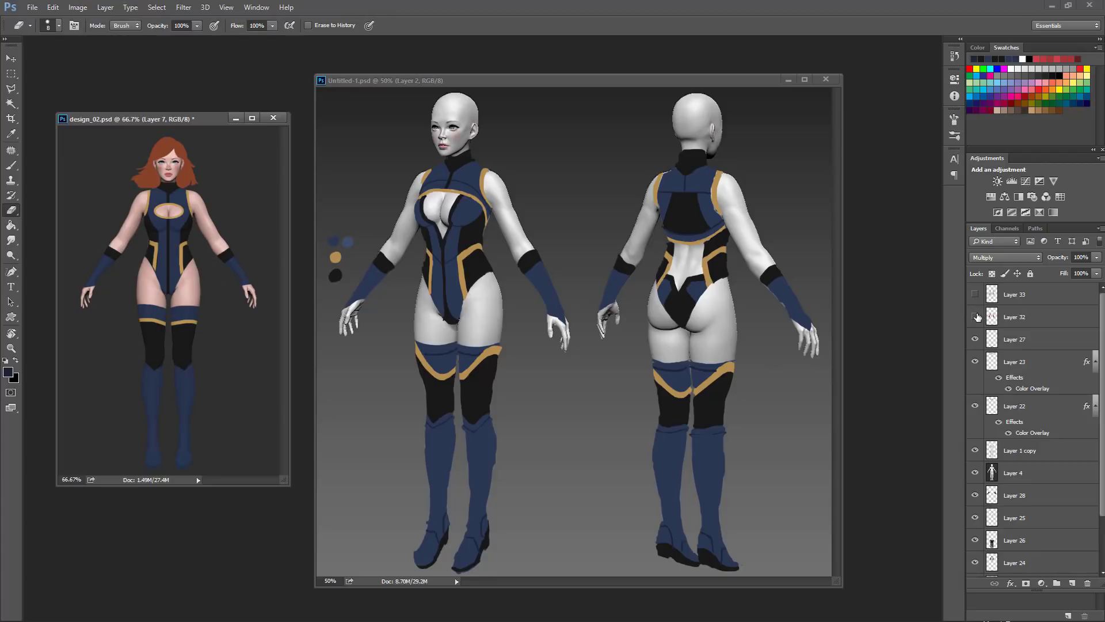
click(975, 317)
click(976, 317)
click(976, 296)
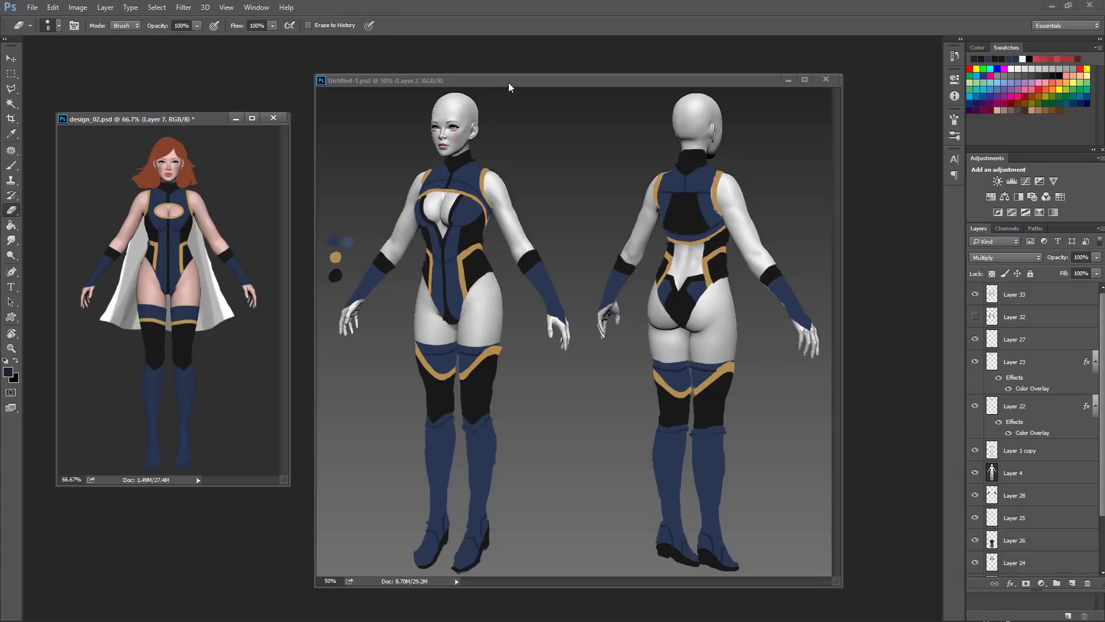
drag(509, 87, 512, 88)
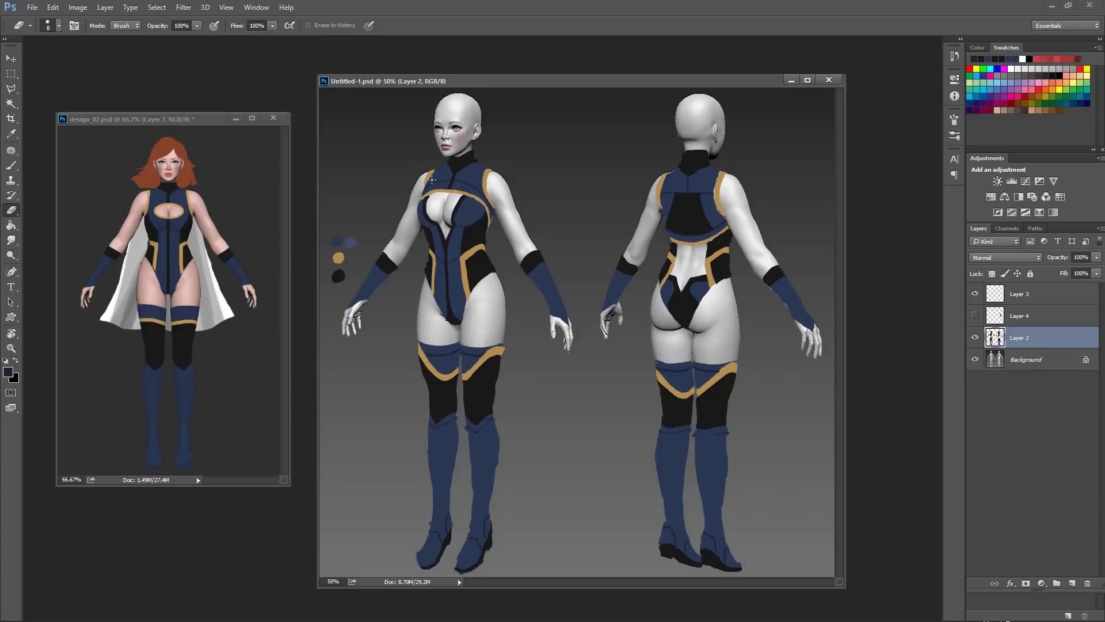
drag(496, 87, 502, 83)
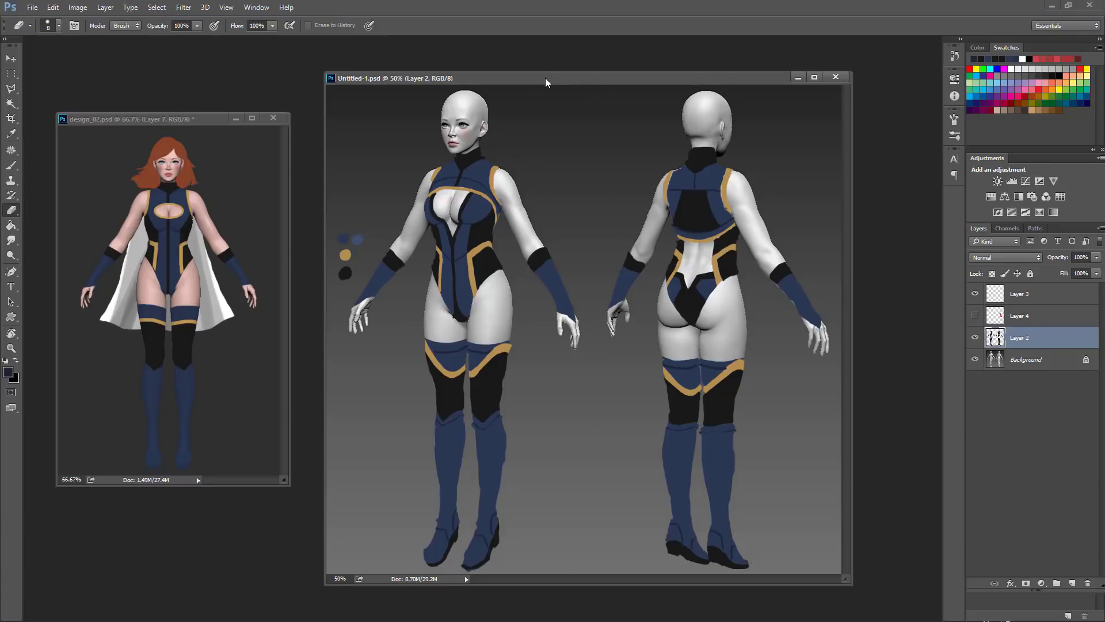
drag(547, 82, 541, 82)
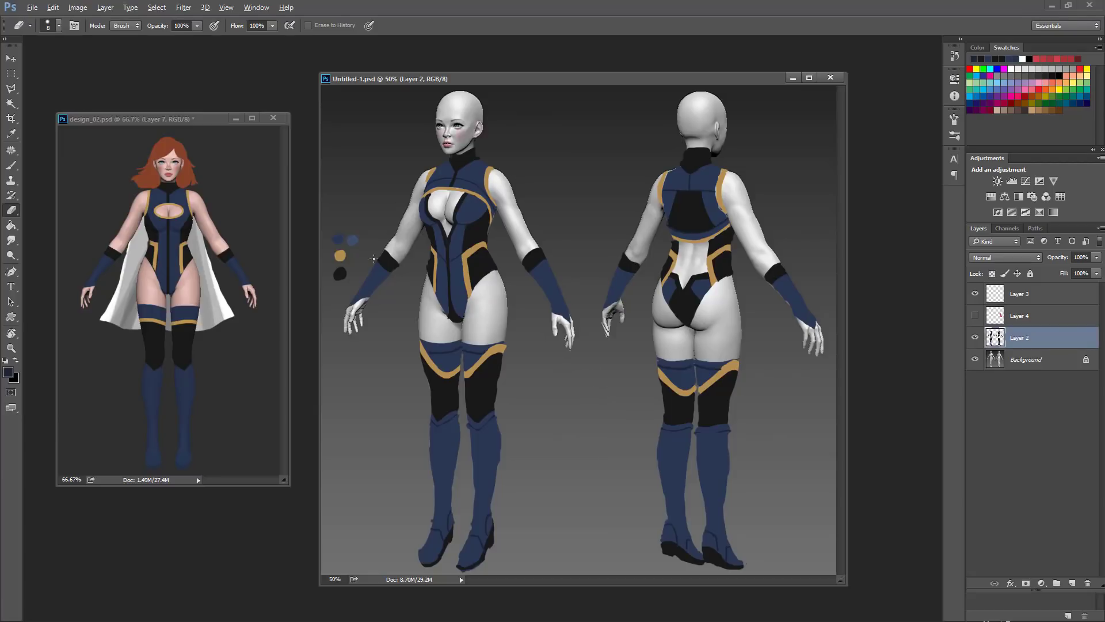
- Switch to ZBrush and collapse the tool's Layers section
key(alt)
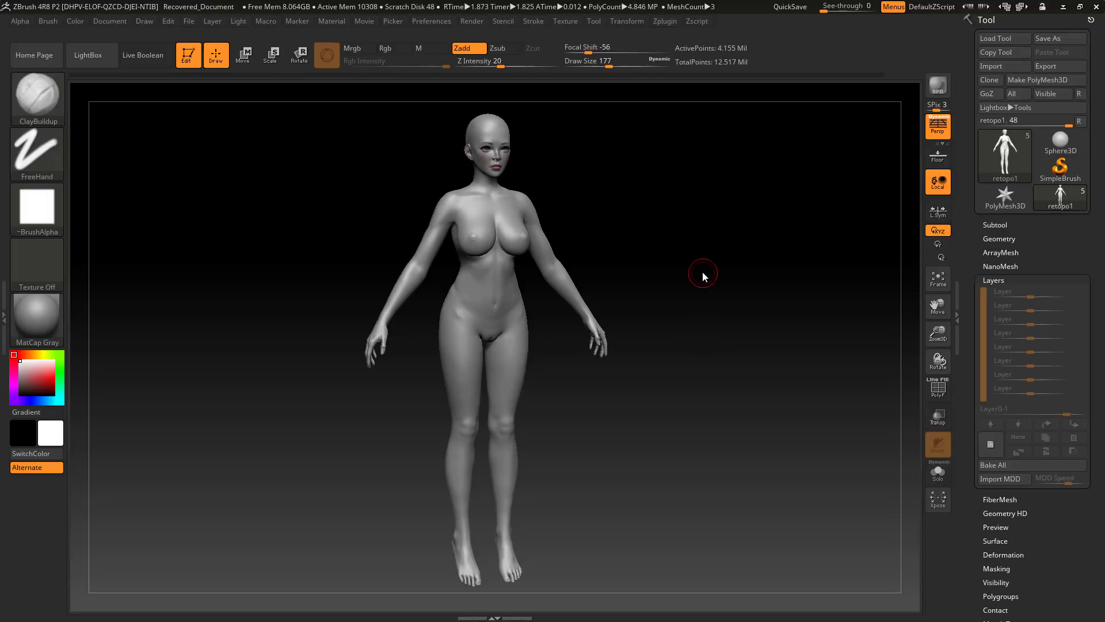
click(994, 280)
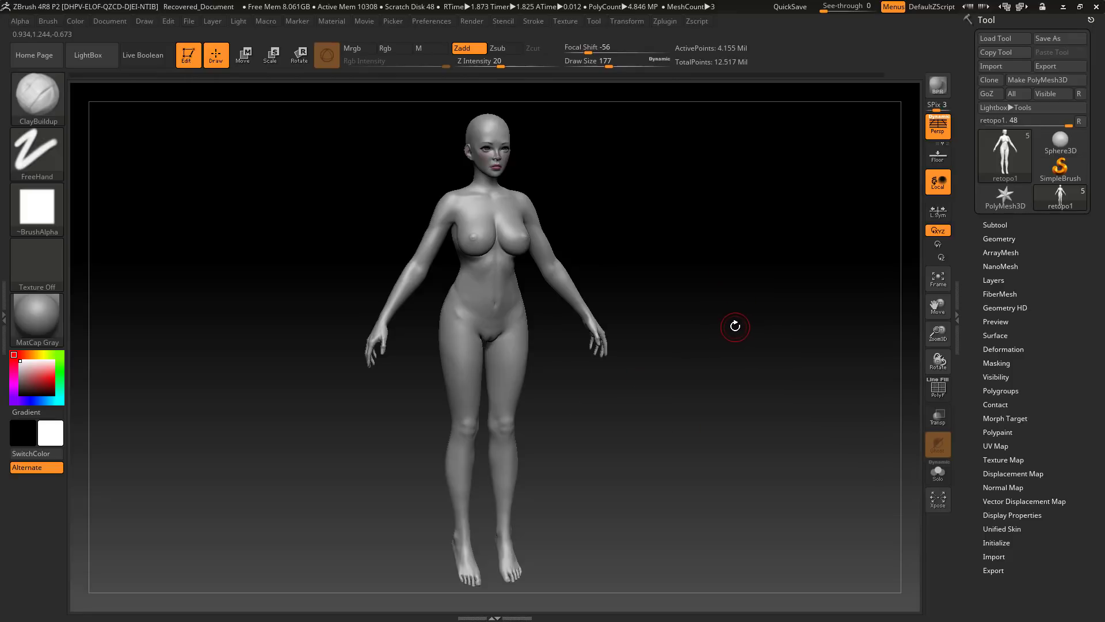
- Examine the female base body from the front, from both sides and close up on the torso
mouse_move(683, 286)
shift+mouse_down()
mouse_move(696, 282)
mouse_move(475, 234)
shift+mouse_up()
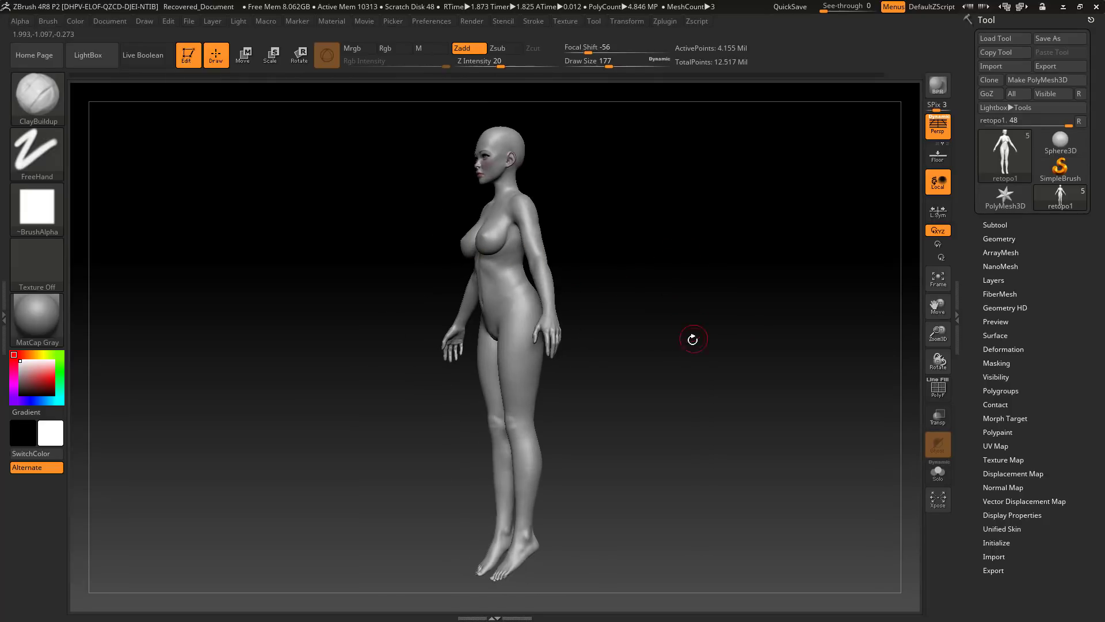
mouse_move(693, 334)
shift+mouse_down()
mouse_move(718, 354)
mouse_move(740, 348)
mouse_move(708, 347)
shift+mouse_up()
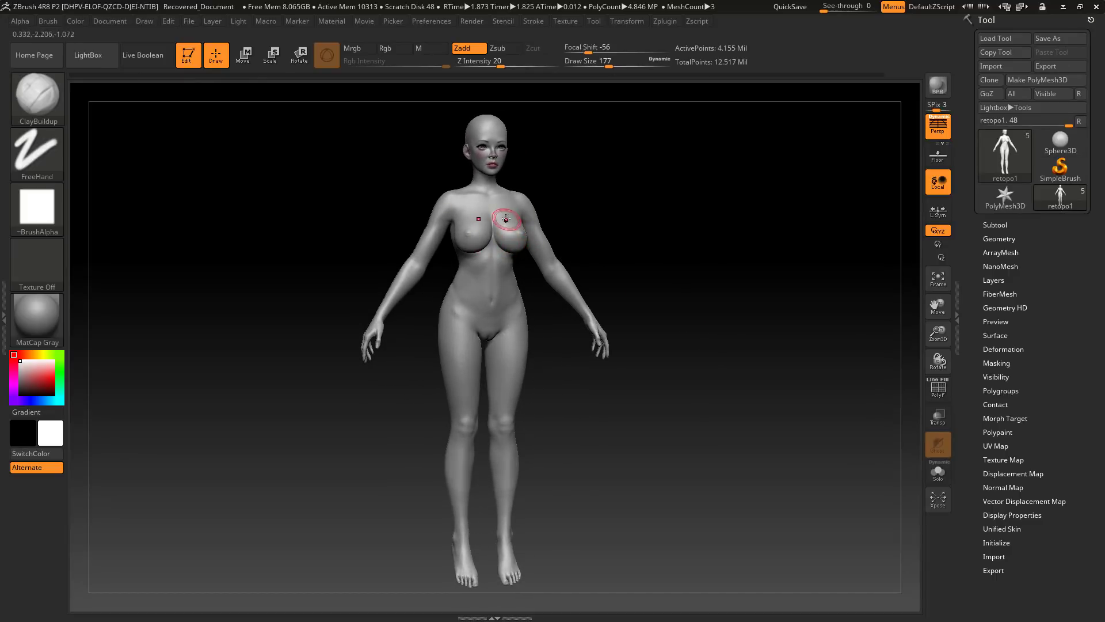
drag(575, 253, 645, 253)
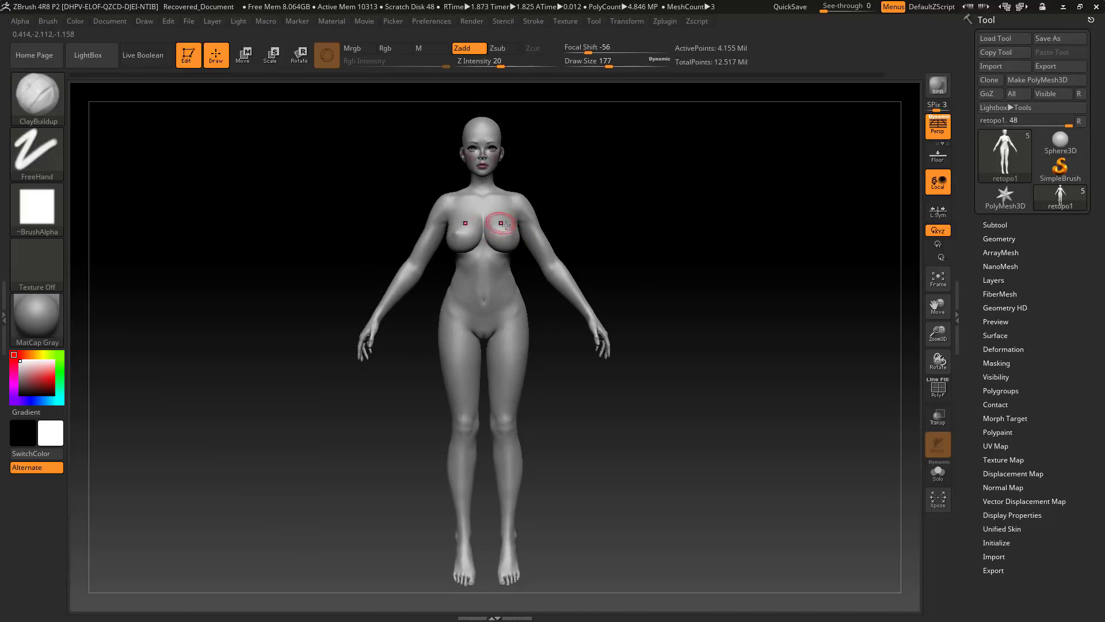
mouse_move(633, 231)
mouse_down()
mouse_move(707, 281)
mouse_move(723, 321)
mouse_move(701, 320)
mouse_up()
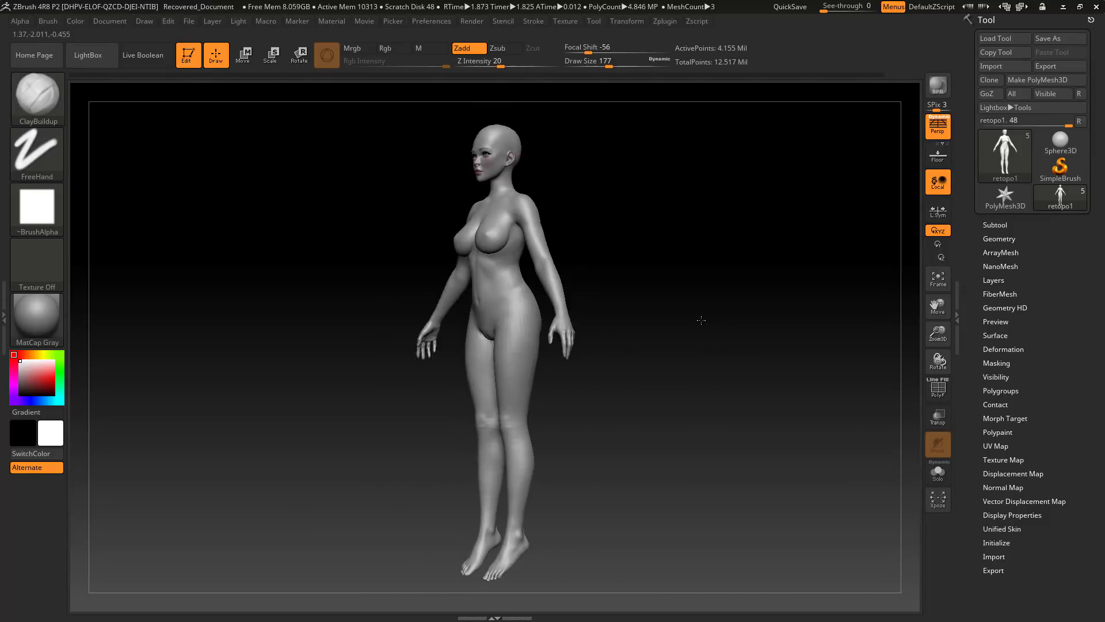
drag(685, 276, 728, 344)
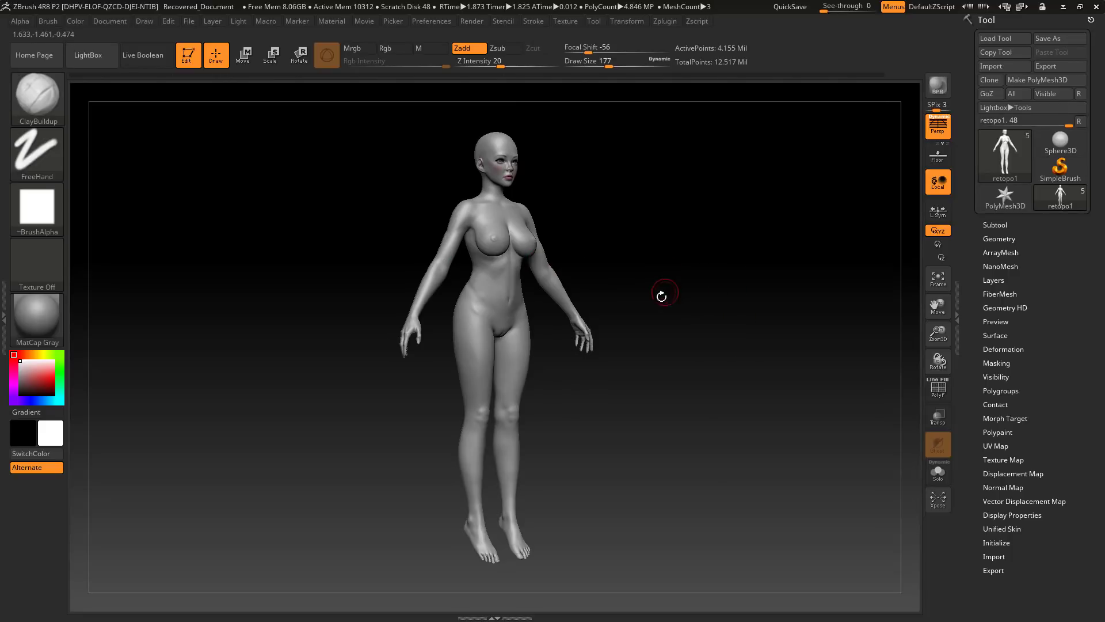
drag(696, 305, 697, 447)
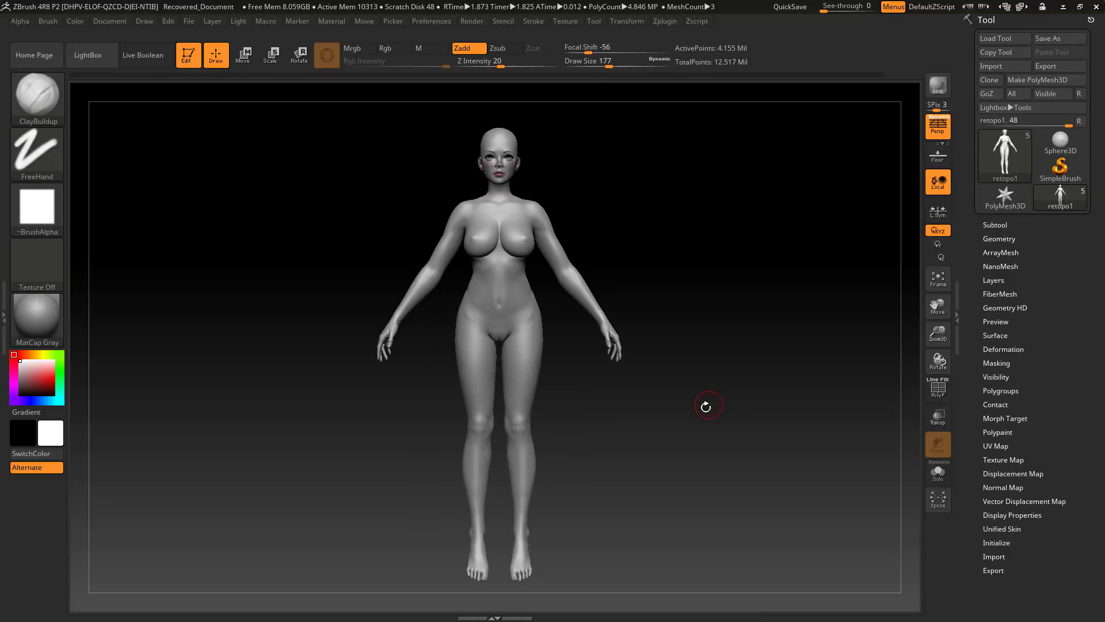
drag(706, 406, 754, 377)
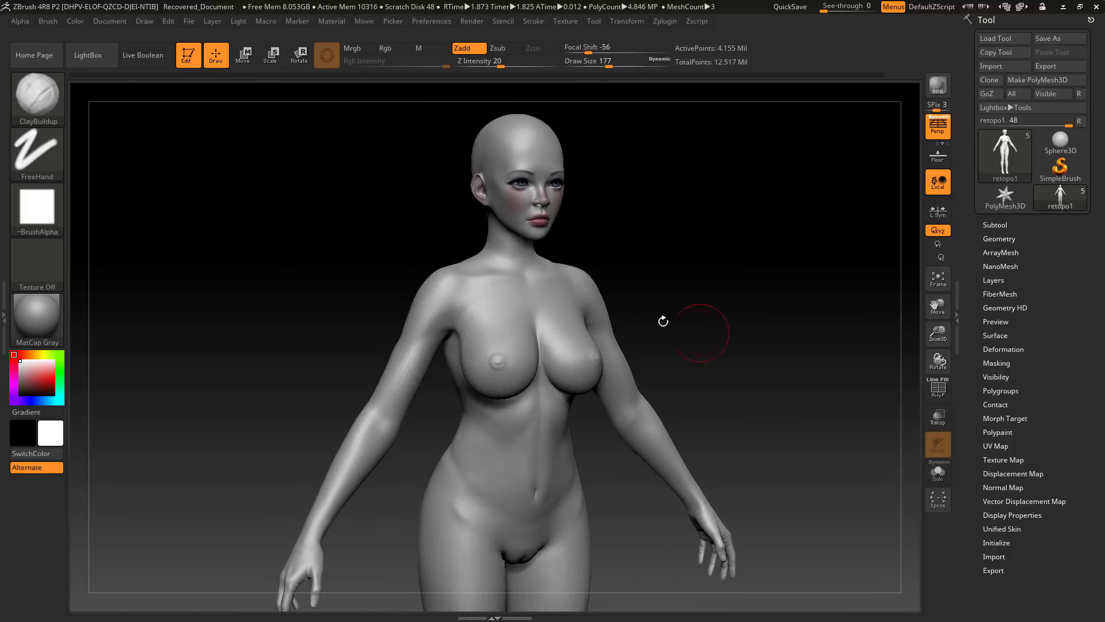
mouse_move(689, 210)
mouse_down()
mouse_move(673, 207)
mouse_move(673, 224)
mouse_up()
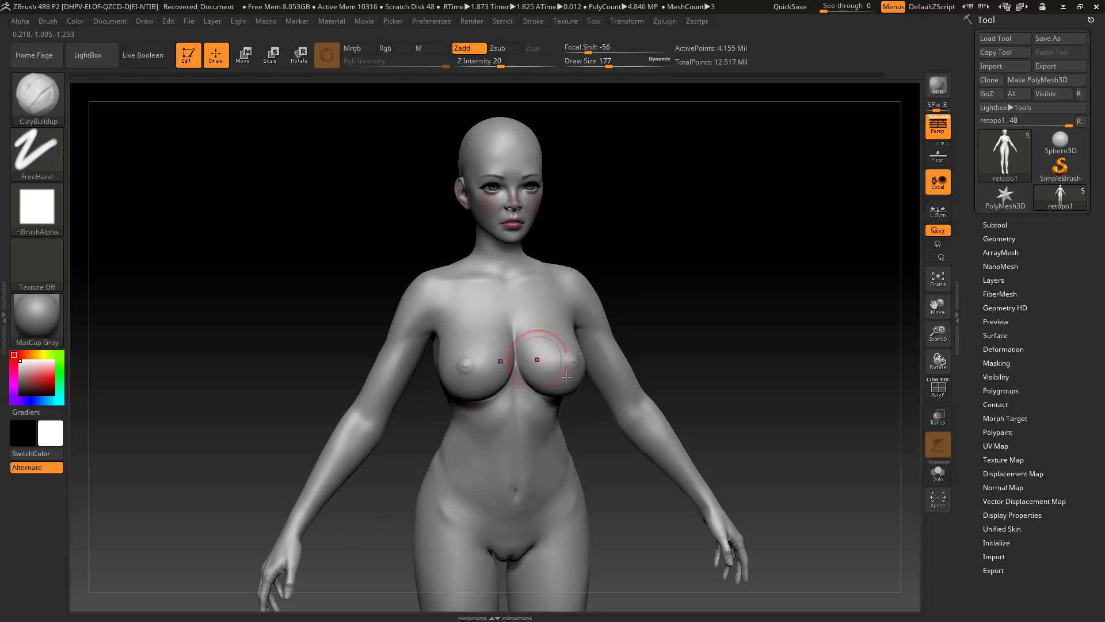
drag(777, 368, 804, 381)
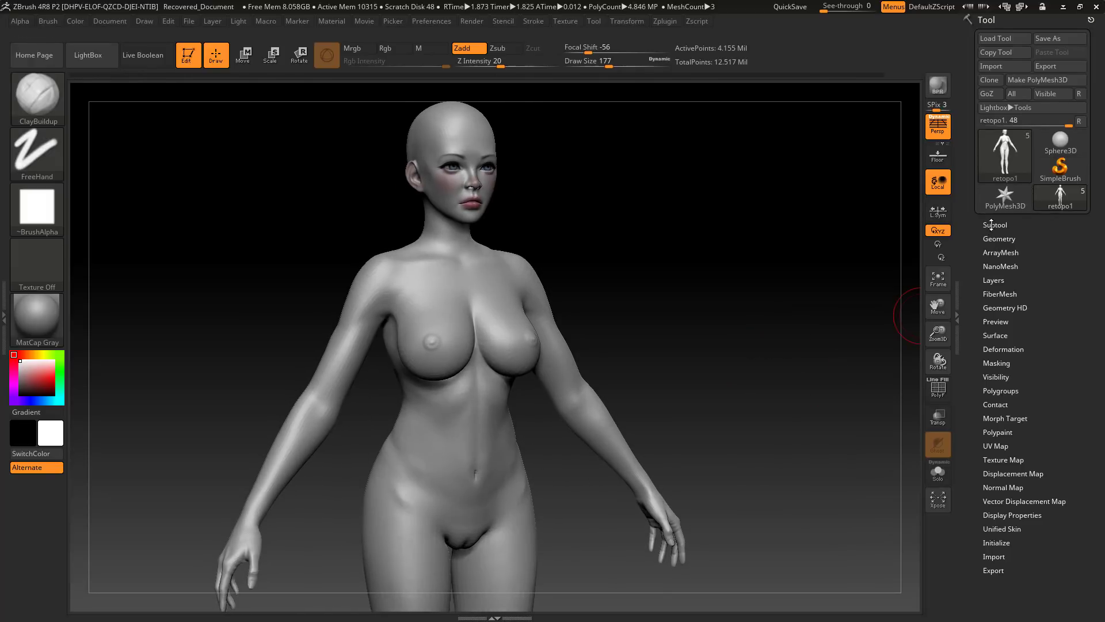
- Duplicate the retopo1 subtool and turn off the perspective view
click(991, 225)
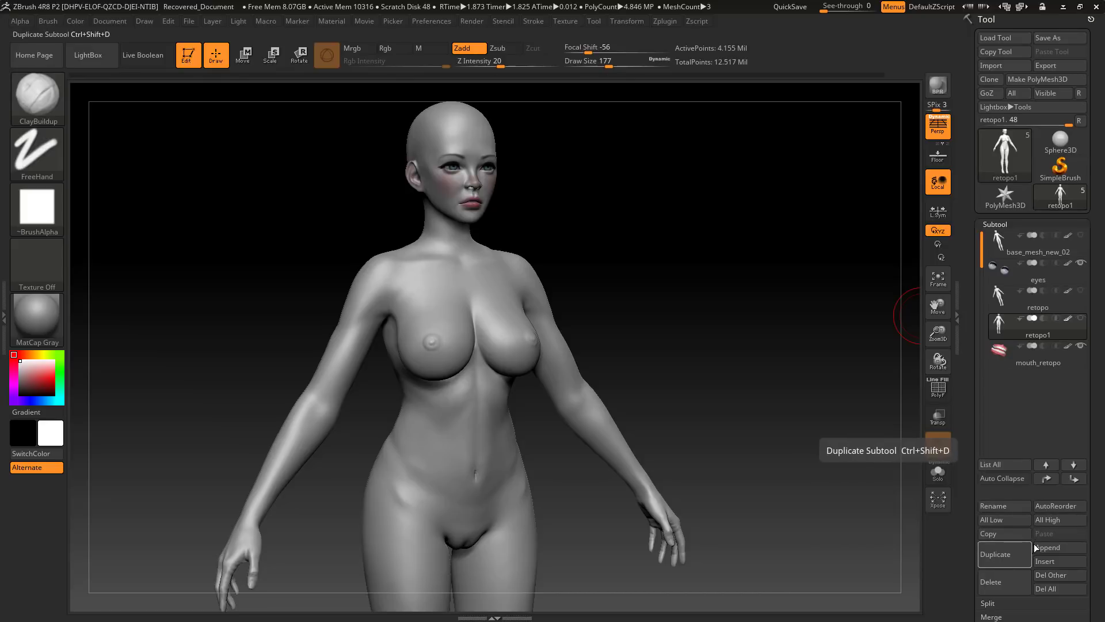
click(1007, 554)
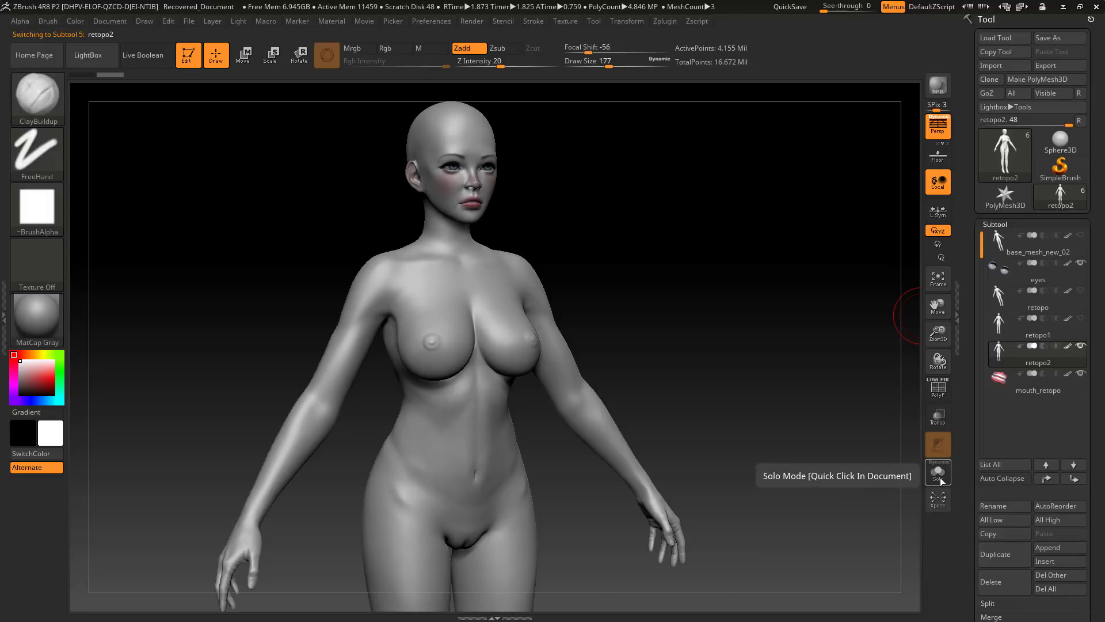
drag(806, 444, 700, 372)
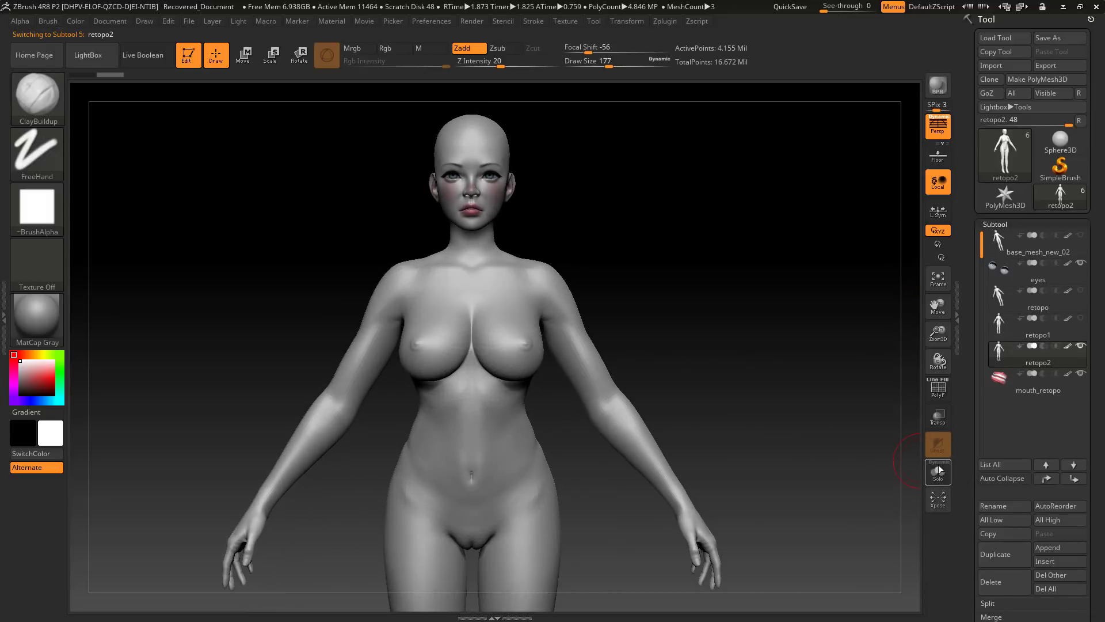
click(936, 132)
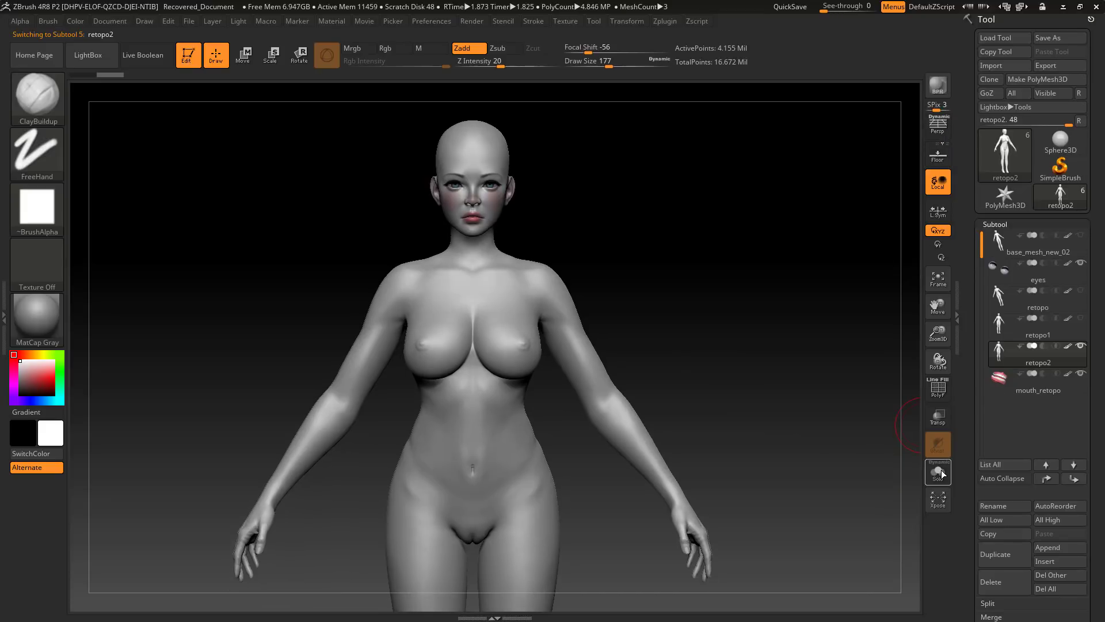
- With a draw size of 71, mask the upper chest on the duplicated body from above the bust up to the neck
drag(650, 293, 727, 351)
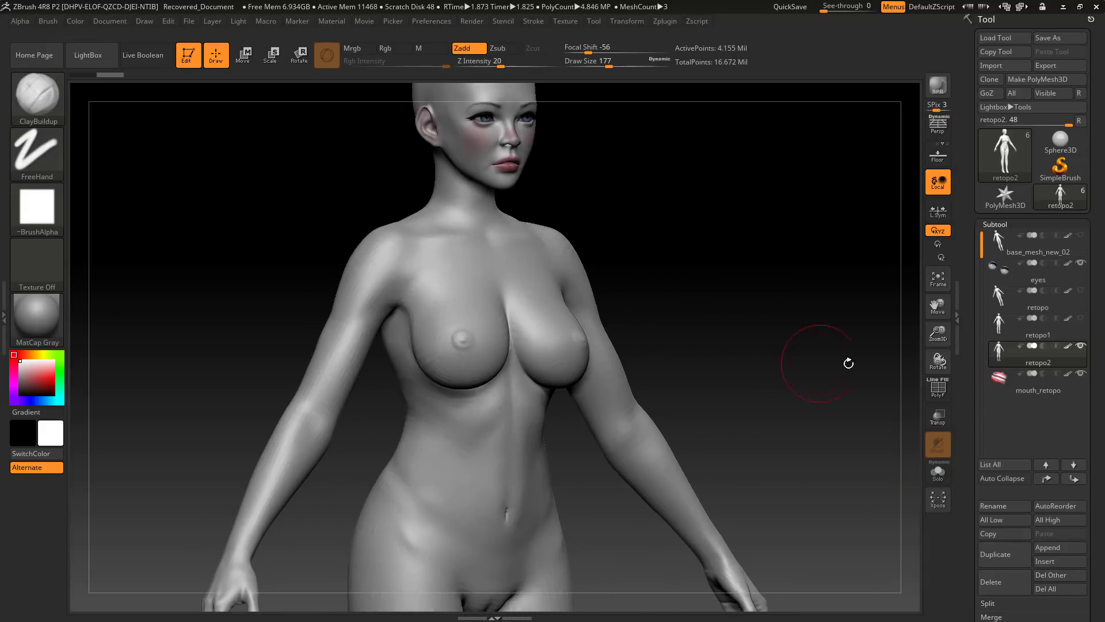
drag(715, 299, 762, 378)
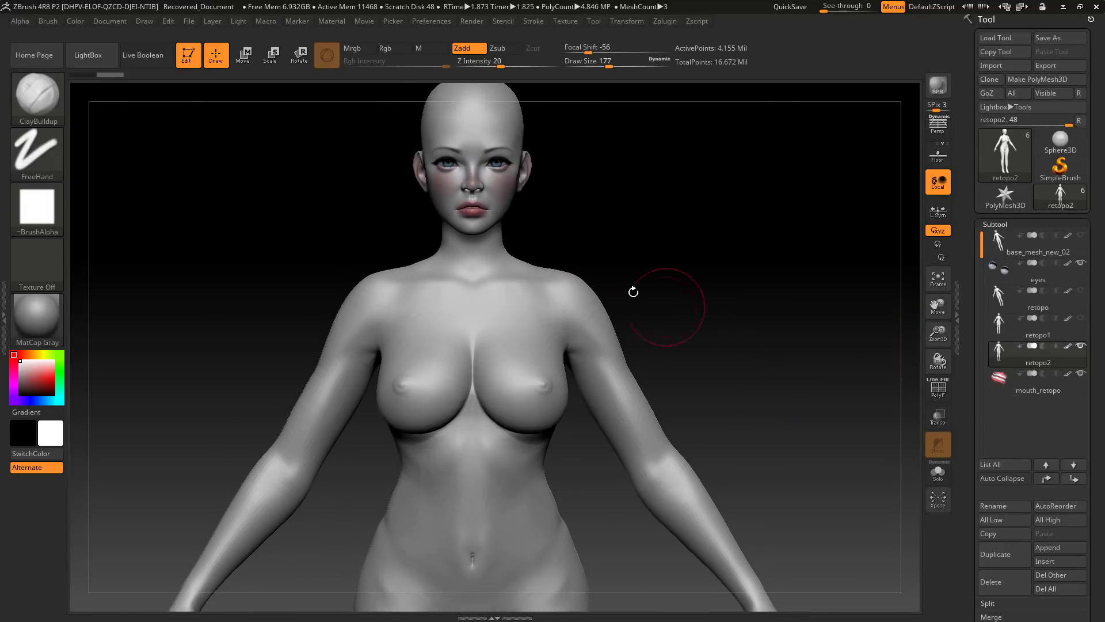
key(s)
drag(472, 324, 458, 324)
drag(729, 306, 769, 334)
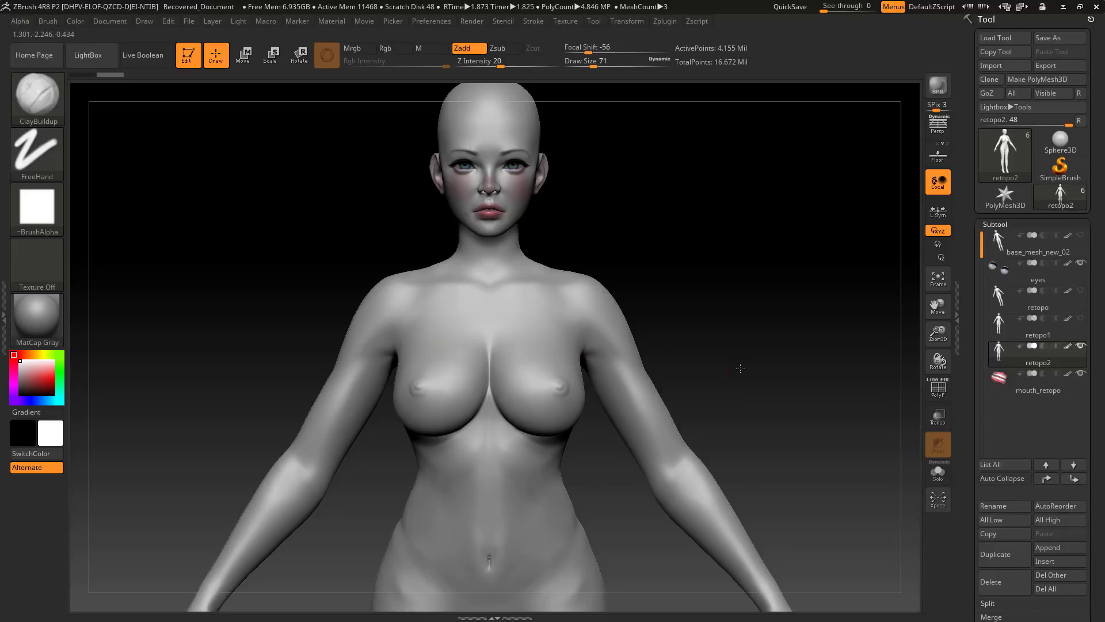
mouse_move(741, 368)
mouse_down()
mouse_move(760, 328)
mouse_move(742, 325)
mouse_move(766, 349)
mouse_move(776, 341)
mouse_move(767, 316)
mouse_move(772, 377)
mouse_up()
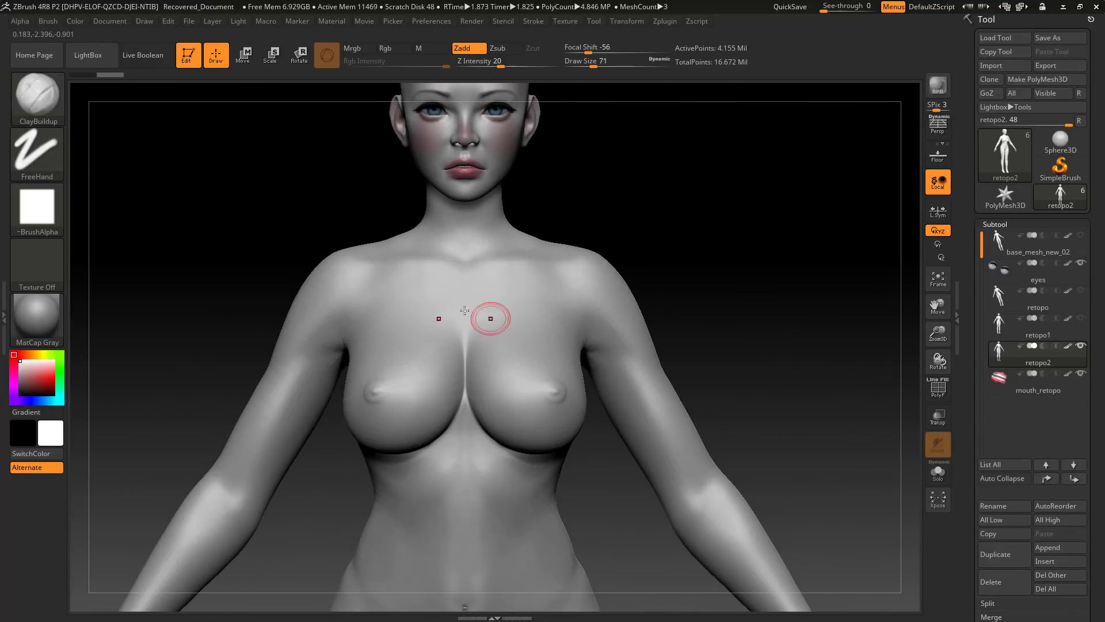
key(ctrl)
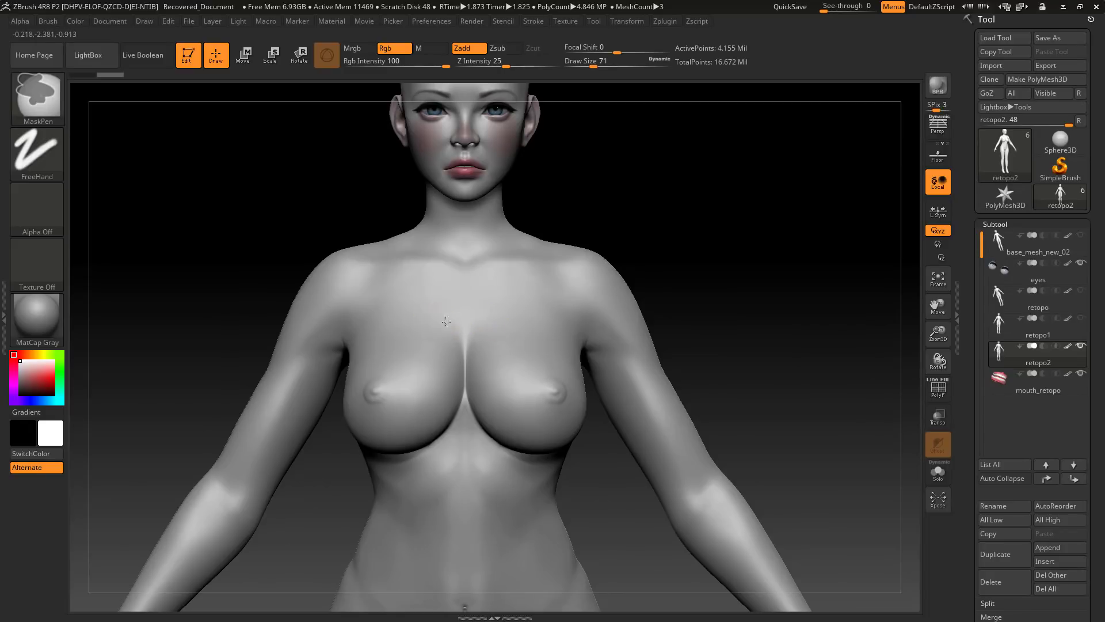
mouse_move(446, 321)
ctrl+mouse_down()
mouse_move(521, 328)
mouse_move(466, 325)
ctrl+mouse_up()
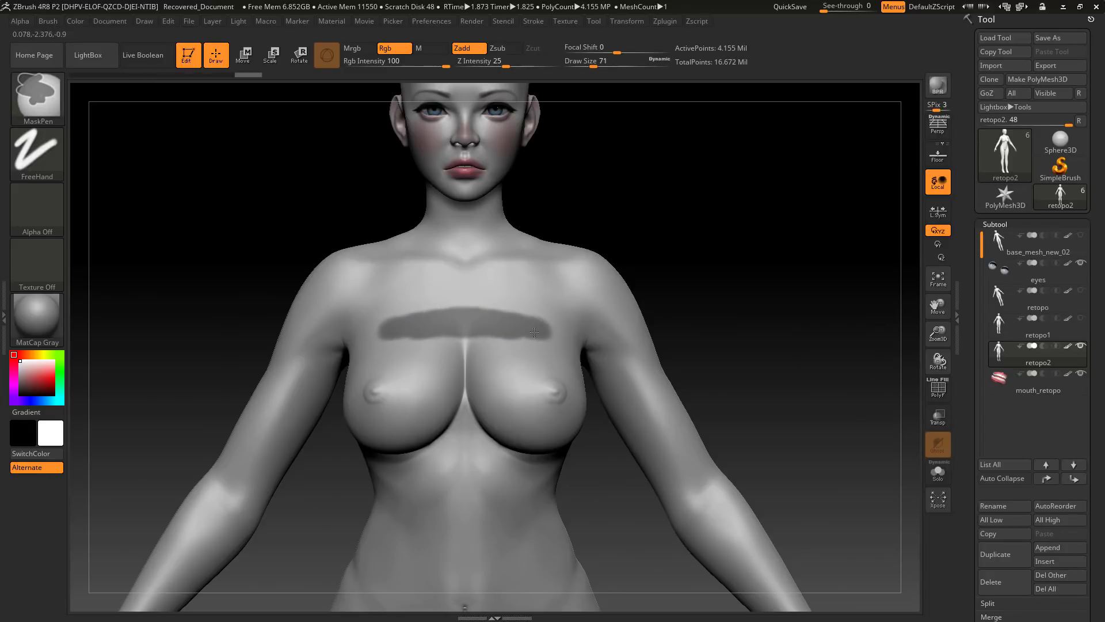
mouse_move(541, 334)
ctrl+mouse_down()
mouse_move(562, 339)
mouse_move(553, 317)
mouse_move(486, 295)
mouse_move(470, 269)
mouse_move(460, 281)
mouse_move(469, 247)
mouse_move(455, 221)
mouse_move(518, 259)
mouse_move(494, 296)
mouse_move(544, 258)
mouse_move(563, 270)
mouse_move(573, 305)
mouse_move(555, 247)
ctrl+mouse_up()
- Extend the chest mask down around the outer side of the bust and under the arm toward the armpit
drag(716, 247, 676, 273)
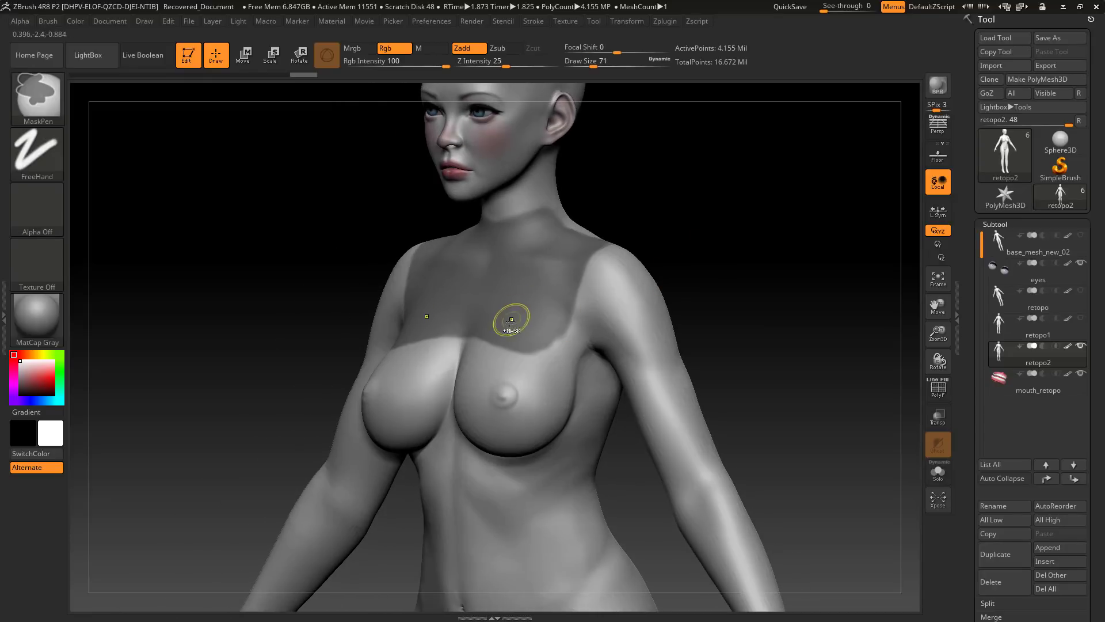
ctrl+drag(518, 316, 525, 334)
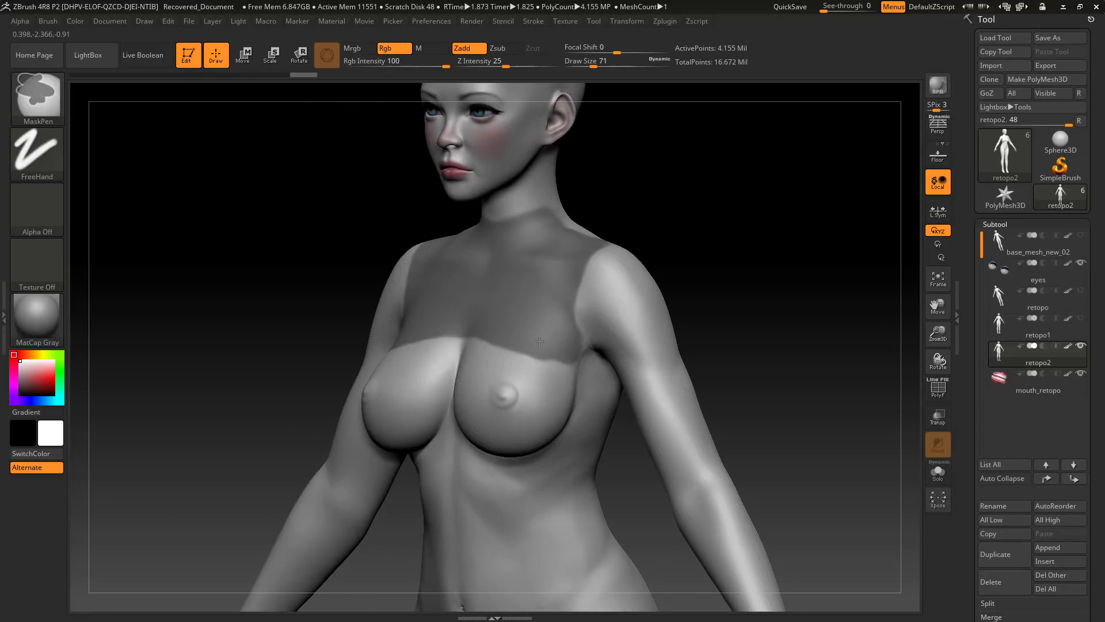
mouse_move(554, 342)
ctrl+mouse_down()
mouse_move(565, 361)
mouse_move(547, 354)
ctrl+mouse_up()
mouse_move(742, 305)
mouse_down()
mouse_move(698, 276)
mouse_move(784, 308)
mouse_move(691, 328)
mouse_up()
ctrl+drag(585, 345, 593, 354)
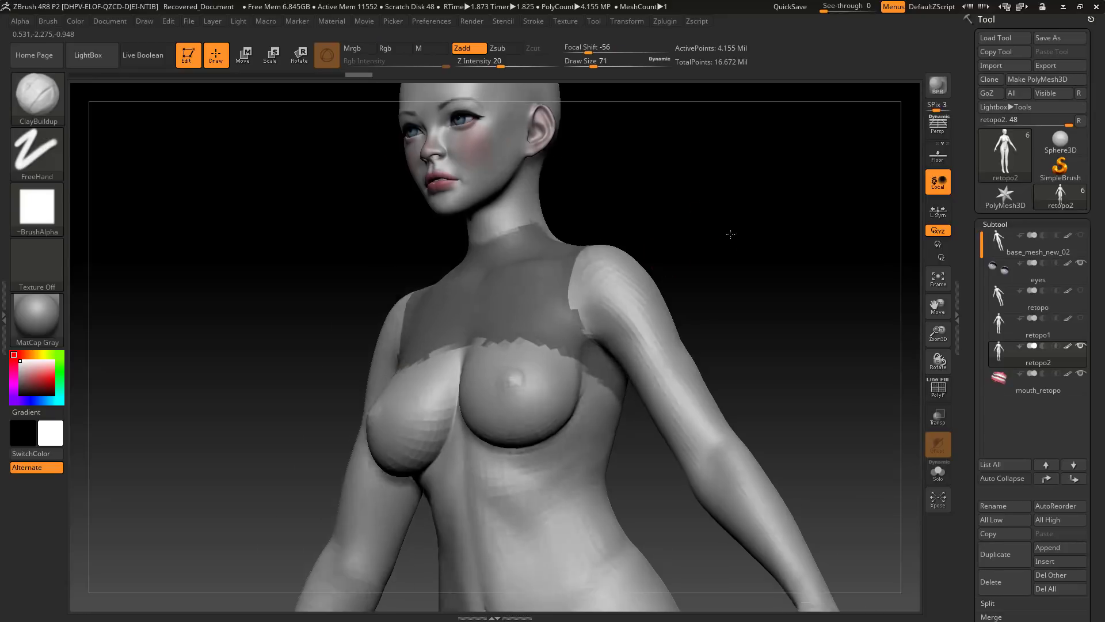
- Reshape the mask's lower edge into a smooth arch above the bust, clearing the mask at the centre above the cleavage
drag(730, 234, 651, 286)
key(ctrl)
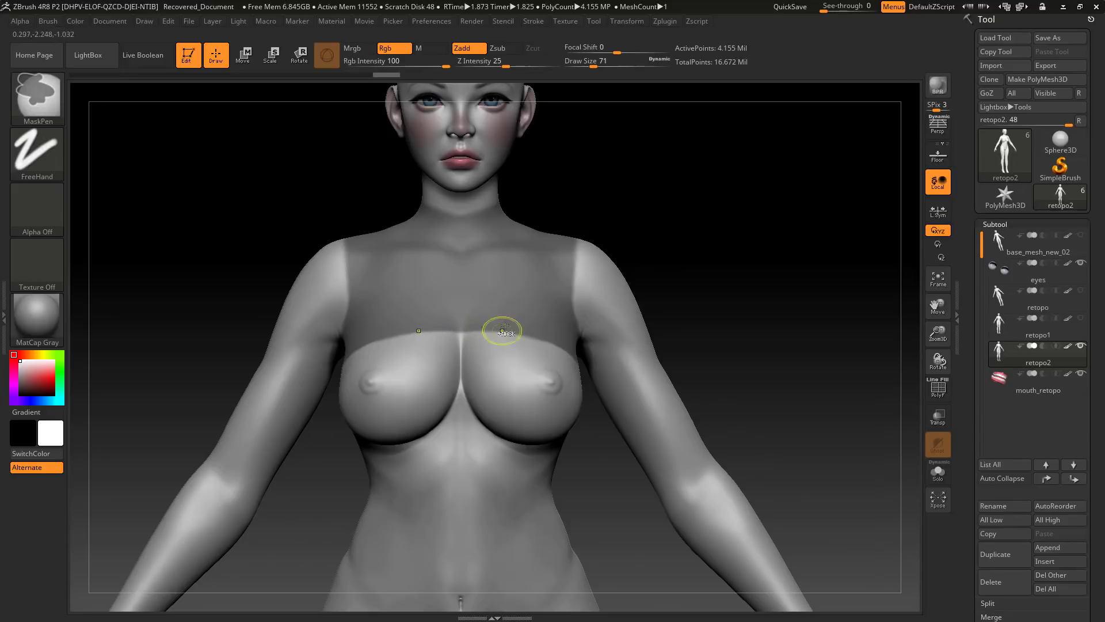
key(ctrl)
ctrl+drag(451, 341, 456, 332)
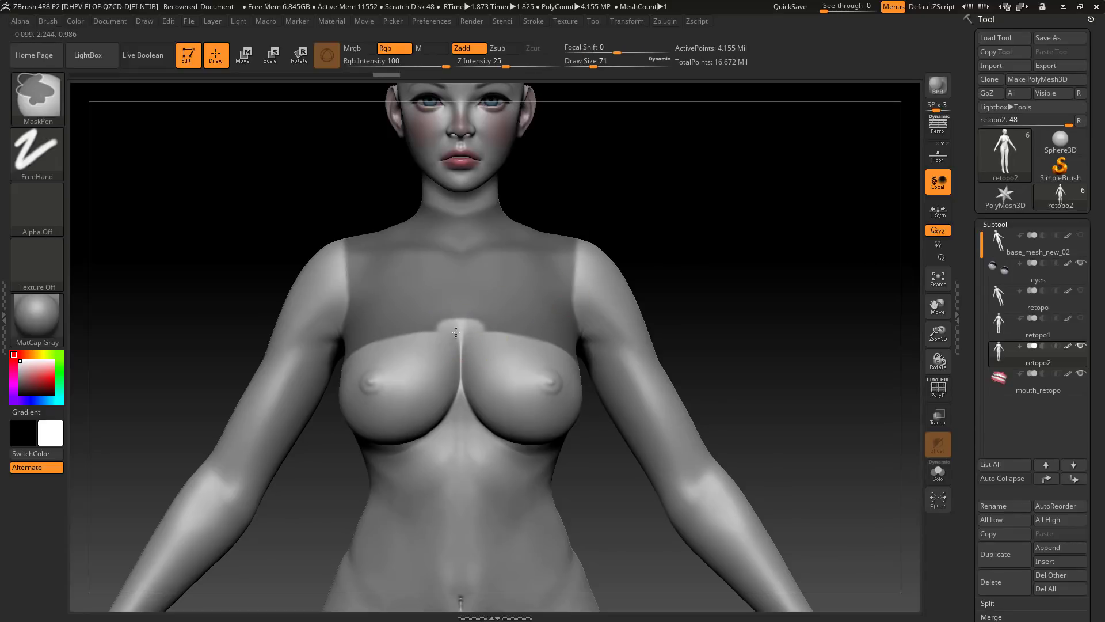
mouse_move(527, 341)
ctrl+alt+mouse_down()
mouse_move(460, 329)
mouse_move(563, 348)
ctrl+alt+mouse_up()
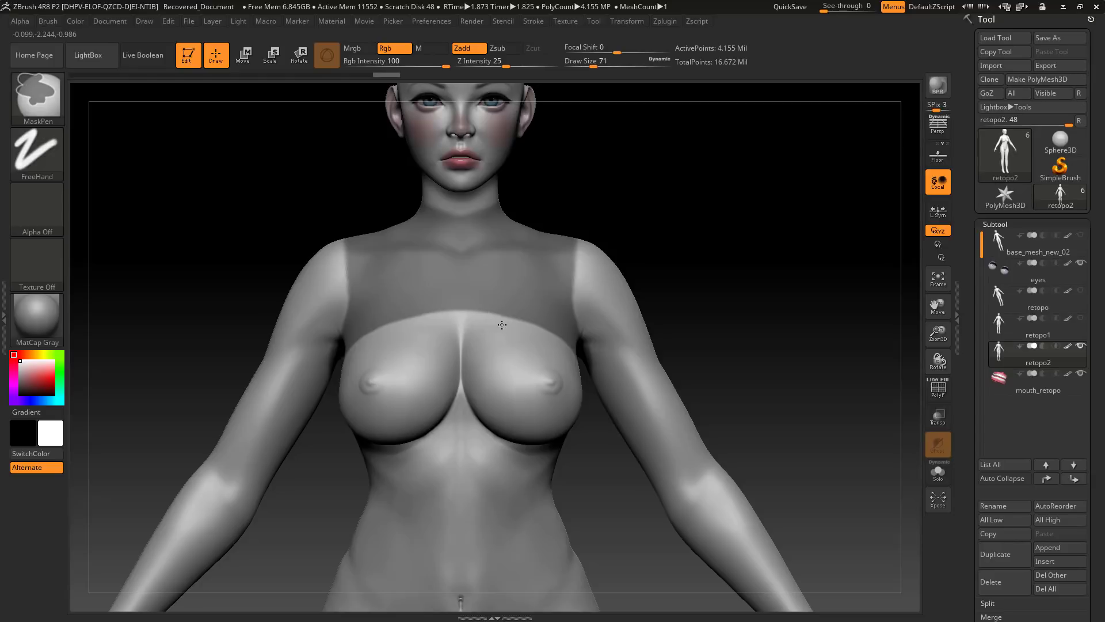
- Refine the mask edge along the outer bust and carry it under the arm onto the side of the ribcage
drag(617, 341, 661, 301)
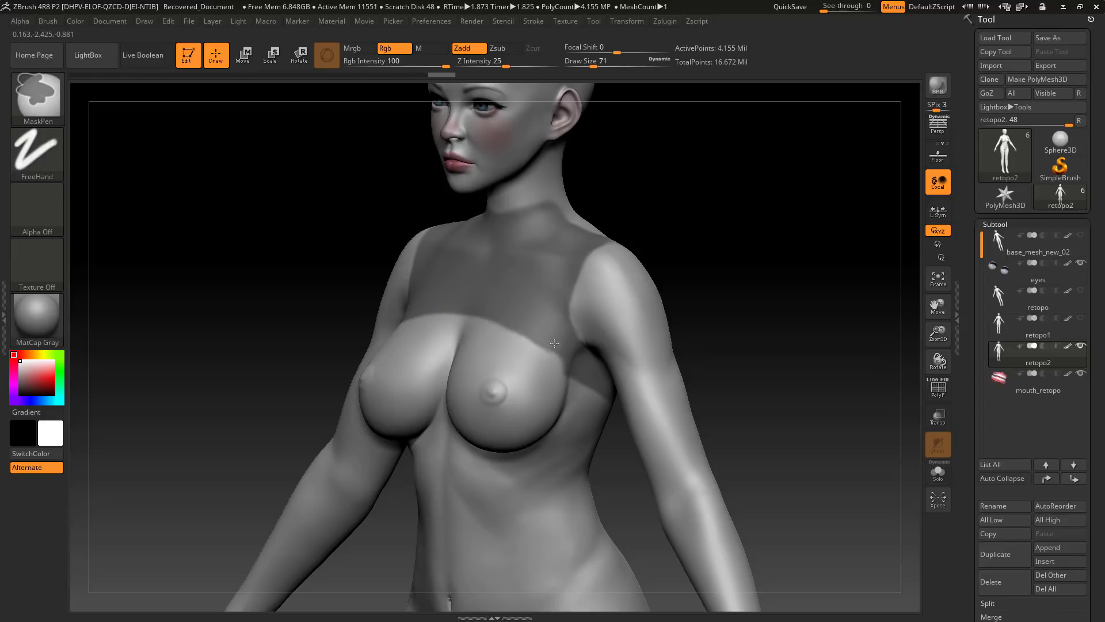
mouse_move(432, 361)
mouse_down()
mouse_move(721, 262)
mouse_move(506, 371)
mouse_up()
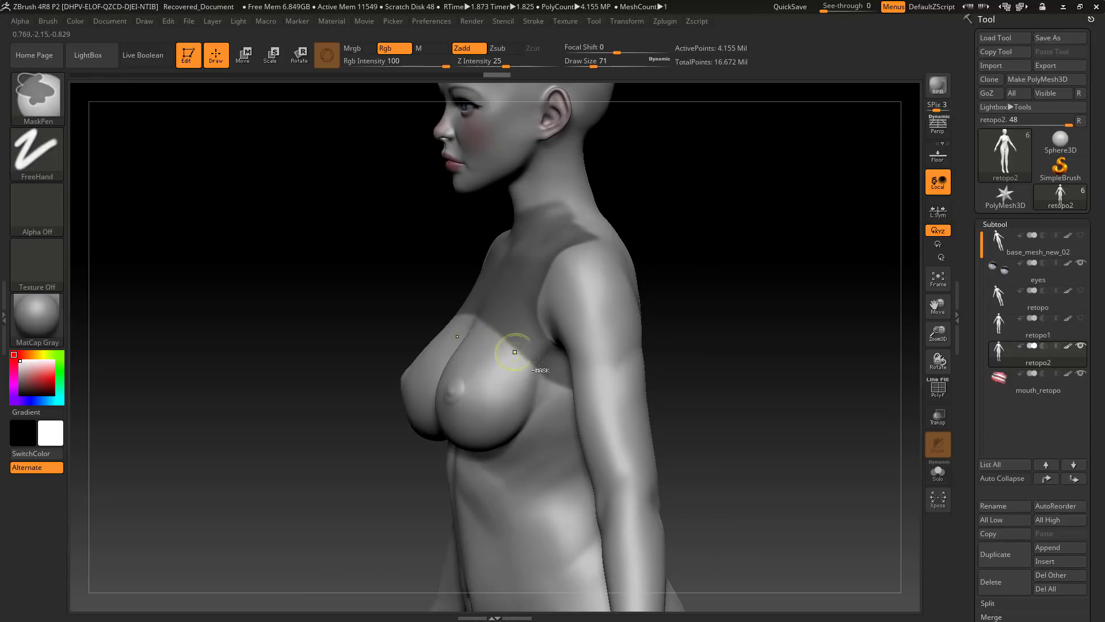
drag(656, 322, 647, 356)
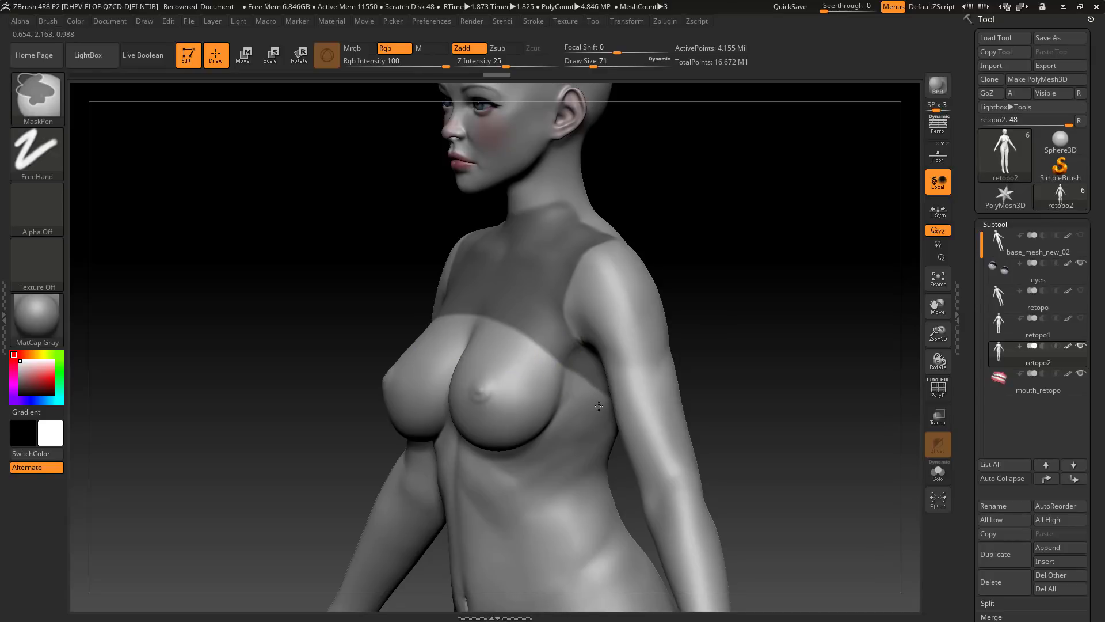
drag(568, 384, 609, 380)
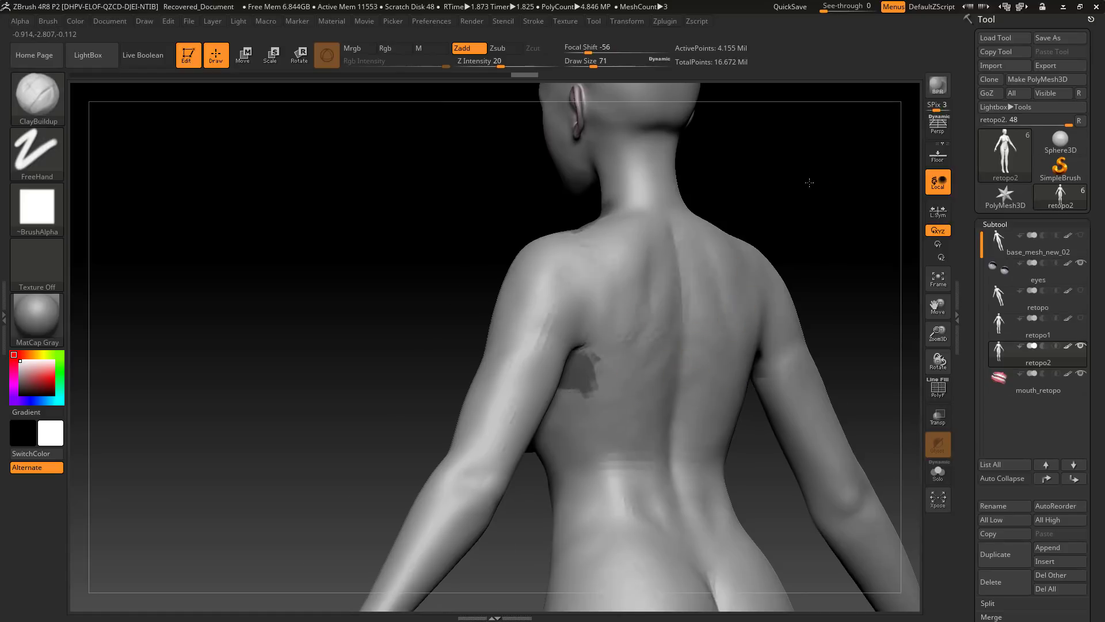
- Mask the whole upper back between the shoulders, from a line below the shoulder blades up to the base of the neck
mouse_move(812, 180)
mouse_down()
mouse_move(512, 384)
mouse_move(520, 420)
mouse_move(576, 411)
mouse_move(566, 415)
mouse_up()
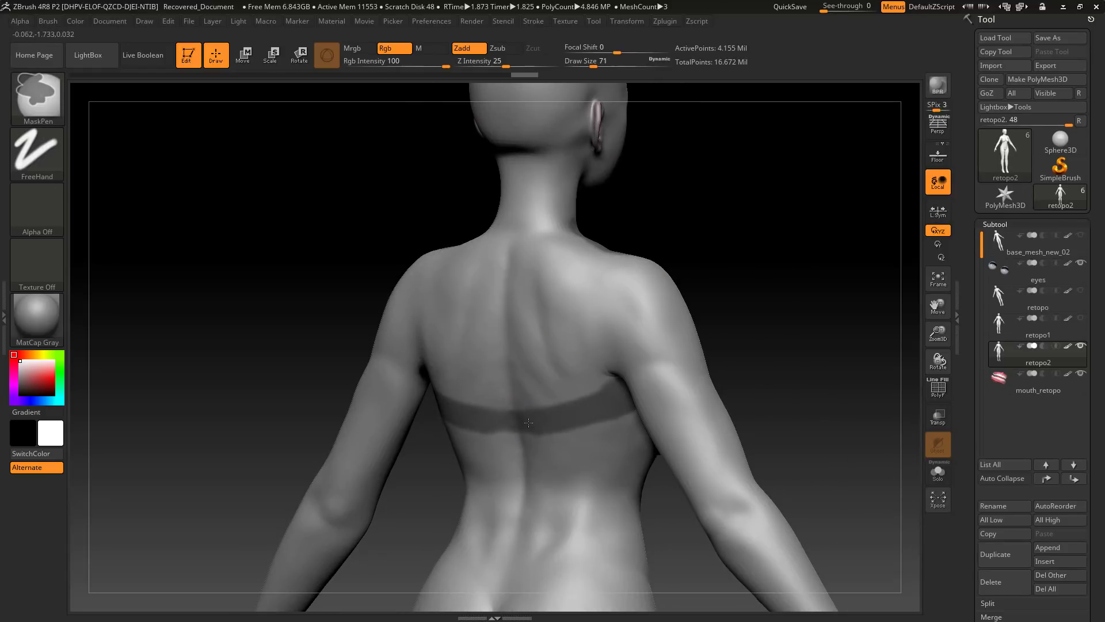
mouse_move(511, 422)
ctrl+mouse_down()
mouse_move(507, 403)
mouse_move(547, 398)
ctrl+mouse_up()
mouse_move(679, 276)
mouse_down()
mouse_move(779, 207)
mouse_move(701, 236)
mouse_move(716, 234)
mouse_move(517, 245)
mouse_move(535, 262)
mouse_move(571, 240)
mouse_up()
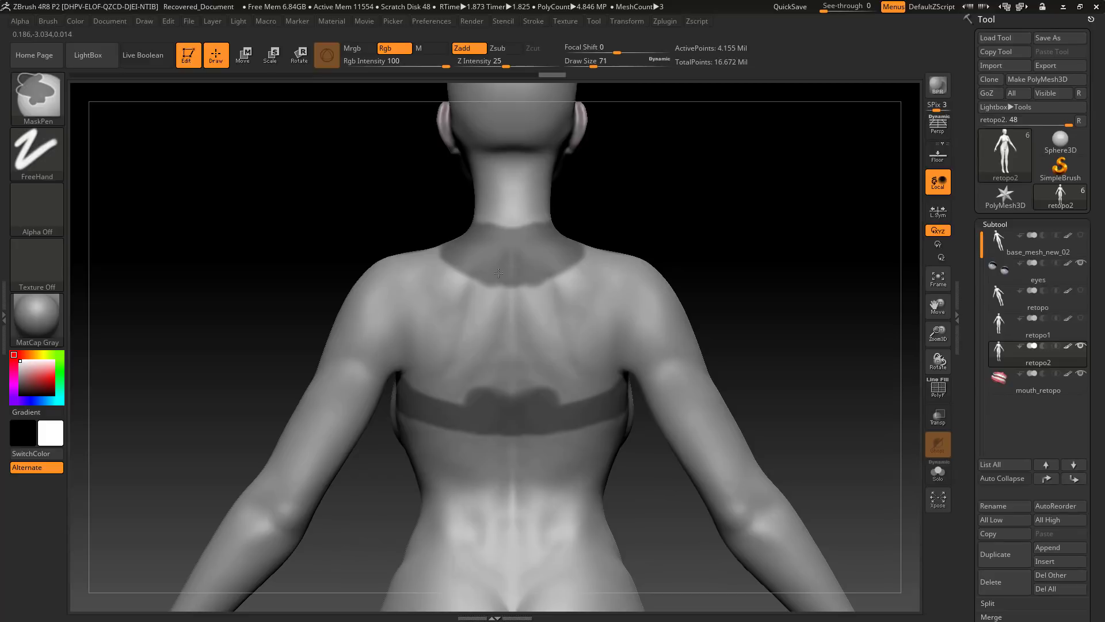
mouse_move(499, 273)
ctrl+mouse_down()
mouse_move(510, 357)
mouse_move(477, 334)
mouse_move(453, 373)
mouse_move(432, 382)
mouse_move(413, 371)
mouse_move(412, 288)
mouse_move(429, 299)
mouse_move(446, 387)
mouse_move(461, 302)
mouse_move(489, 301)
ctrl+mouse_up()
mouse_move(747, 212)
mouse_down()
mouse_move(773, 220)
mouse_move(637, 264)
mouse_move(637, 213)
mouse_up()
key(ctrl)
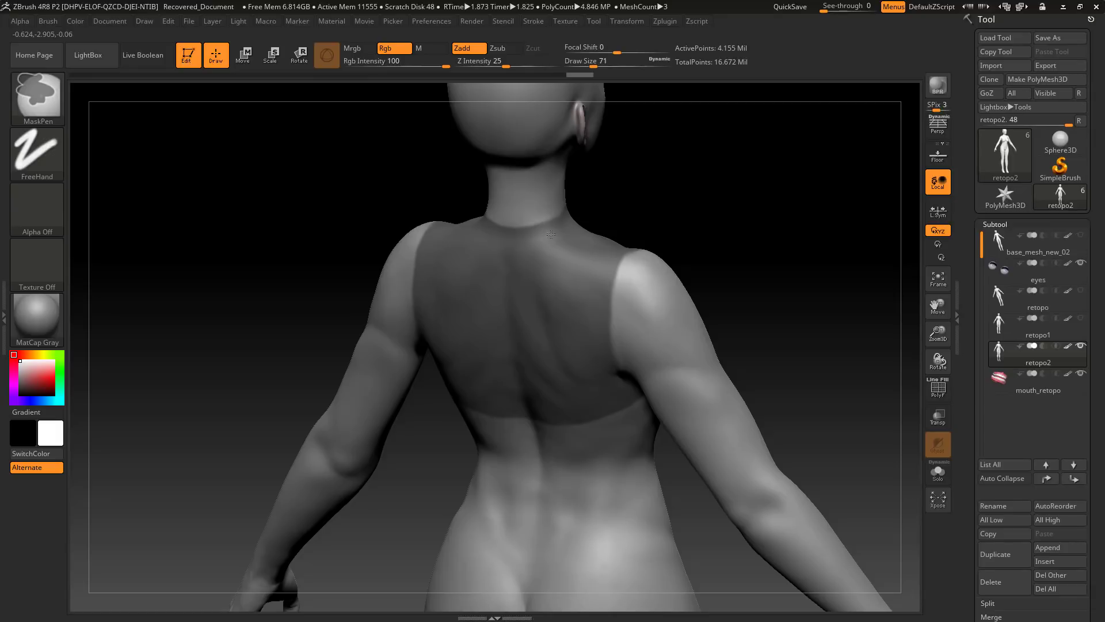
- Trim the mask's upper edge to a clean line around the base of the neck
mouse_move(598, 230)
mouse_down()
mouse_move(736, 167)
mouse_move(760, 173)
mouse_move(794, 259)
mouse_move(756, 268)
mouse_up()
key(ctrl)
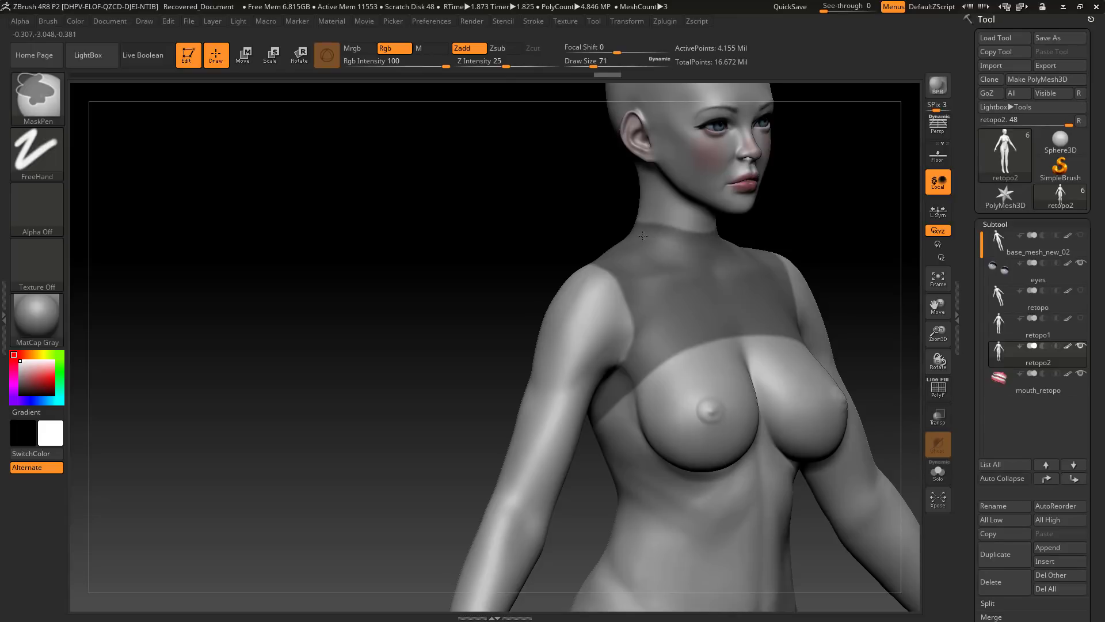
drag(616, 235, 633, 213)
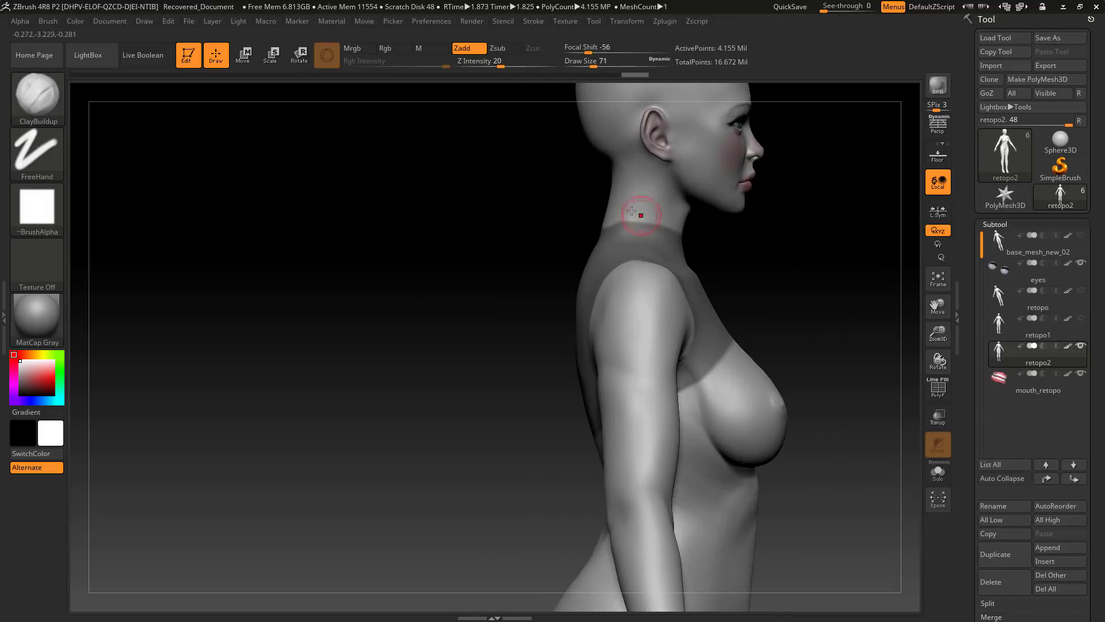
key(ctrl)
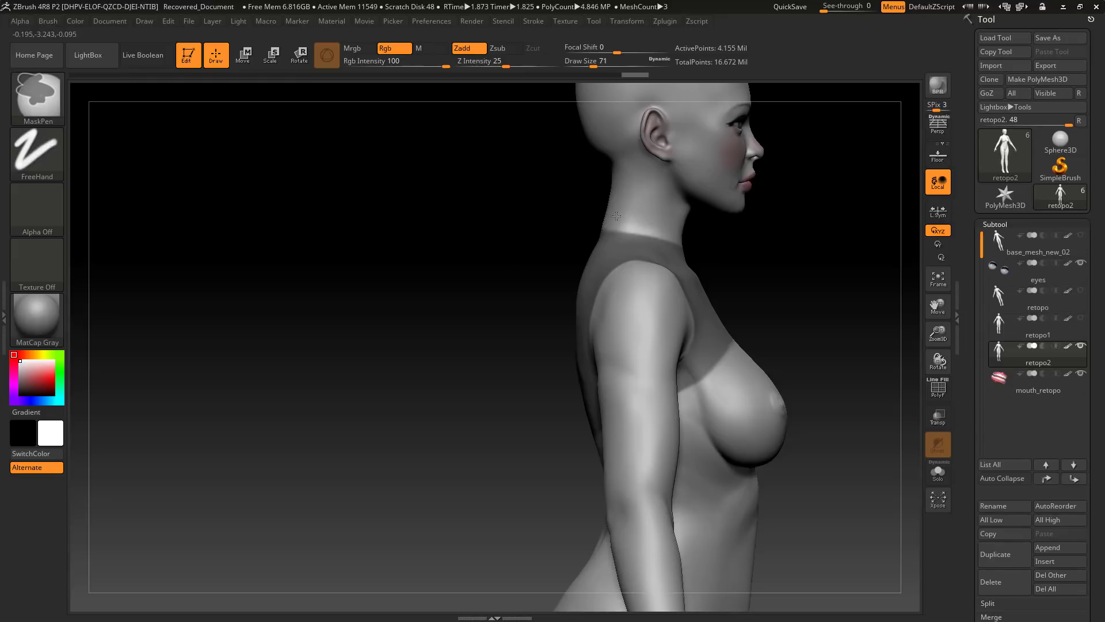
- Reduce the draw size to 33 and extend the front armhole edge of the mask slightly toward the shoulder in an even curve
mouse_move(745, 247)
mouse_down()
mouse_move(740, 217)
mouse_move(631, 255)
mouse_up()
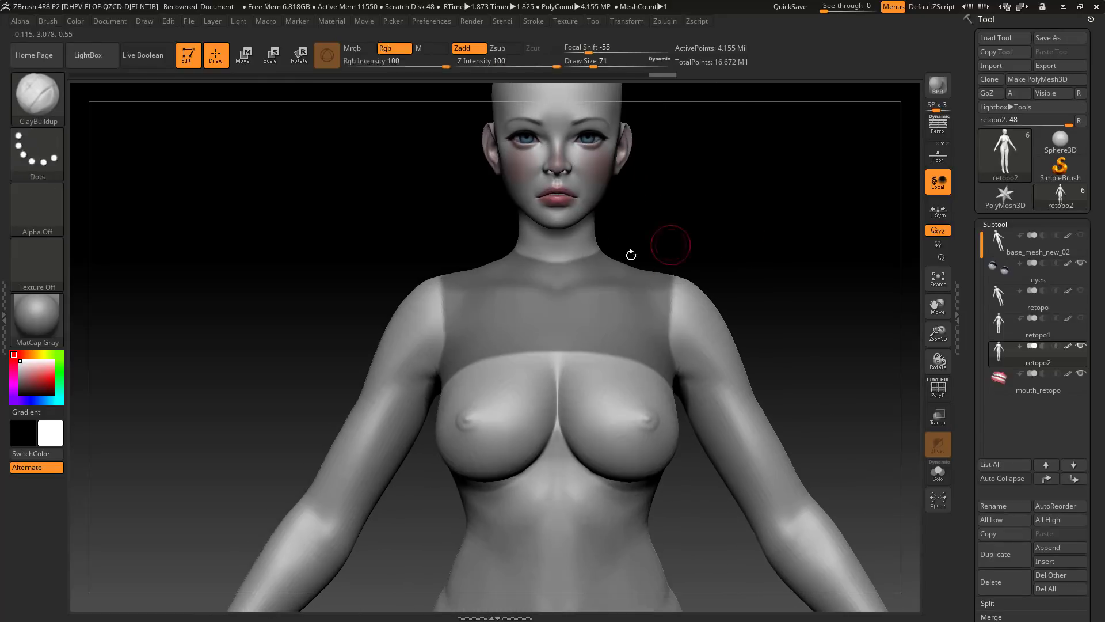
key(shift)
mouse_move(697, 226)
mouse_down()
mouse_move(733, 195)
mouse_move(748, 249)
mouse_move(706, 299)
mouse_move(726, 242)
mouse_move(784, 209)
mouse_move(715, 235)
mouse_move(661, 291)
mouse_up()
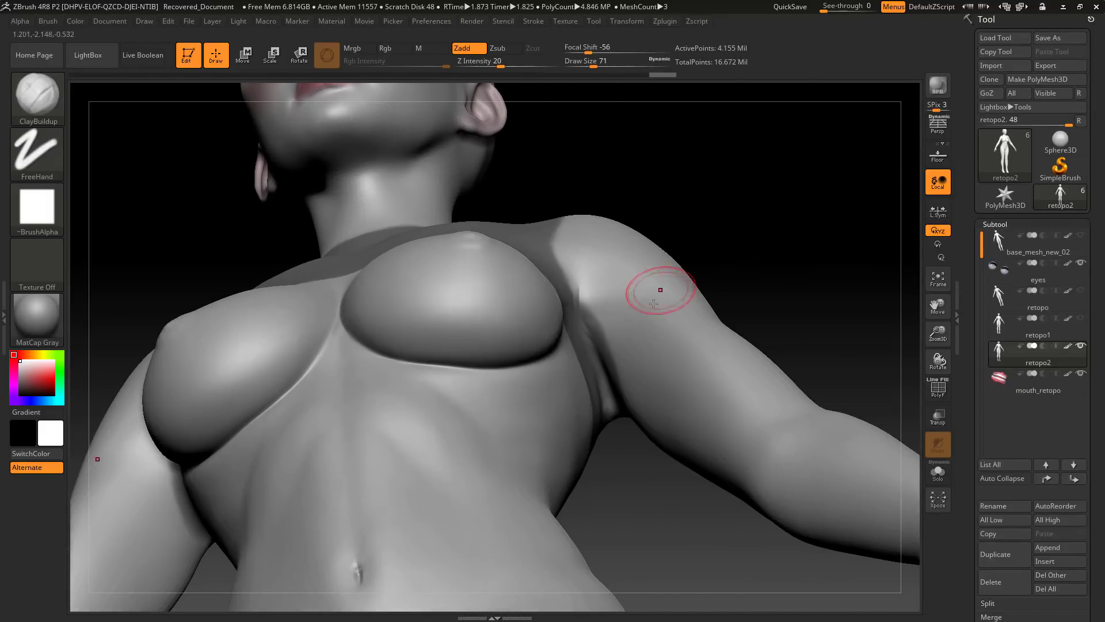
key(ctrl)
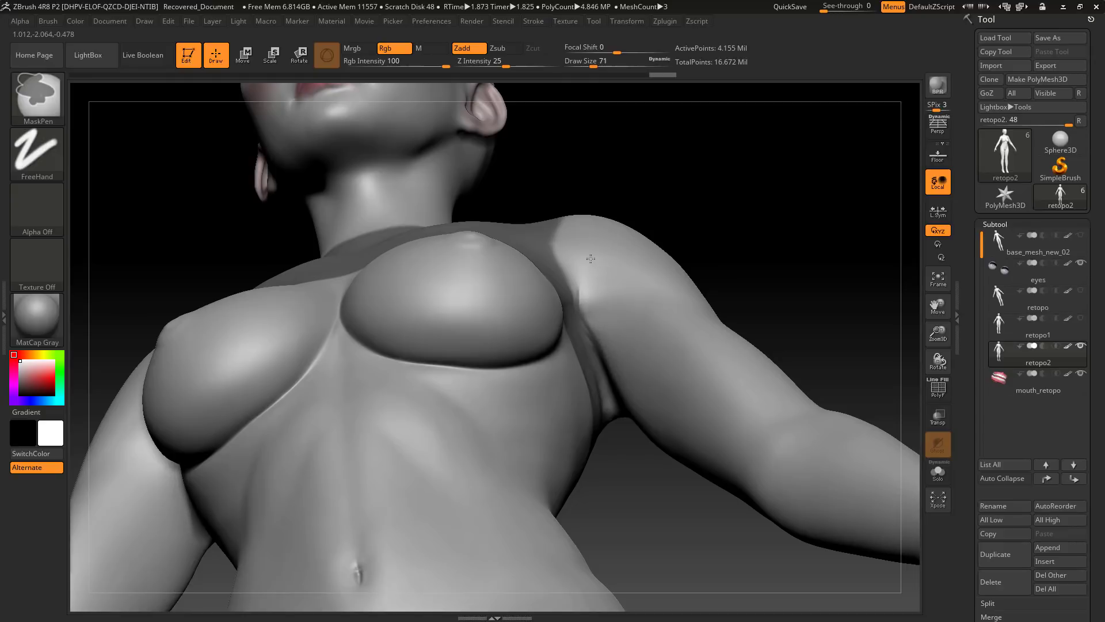
mouse_move(710, 173)
mouse_down()
mouse_move(770, 241)
mouse_move(802, 241)
mouse_move(808, 263)
mouse_move(822, 254)
mouse_move(803, 258)
mouse_up()
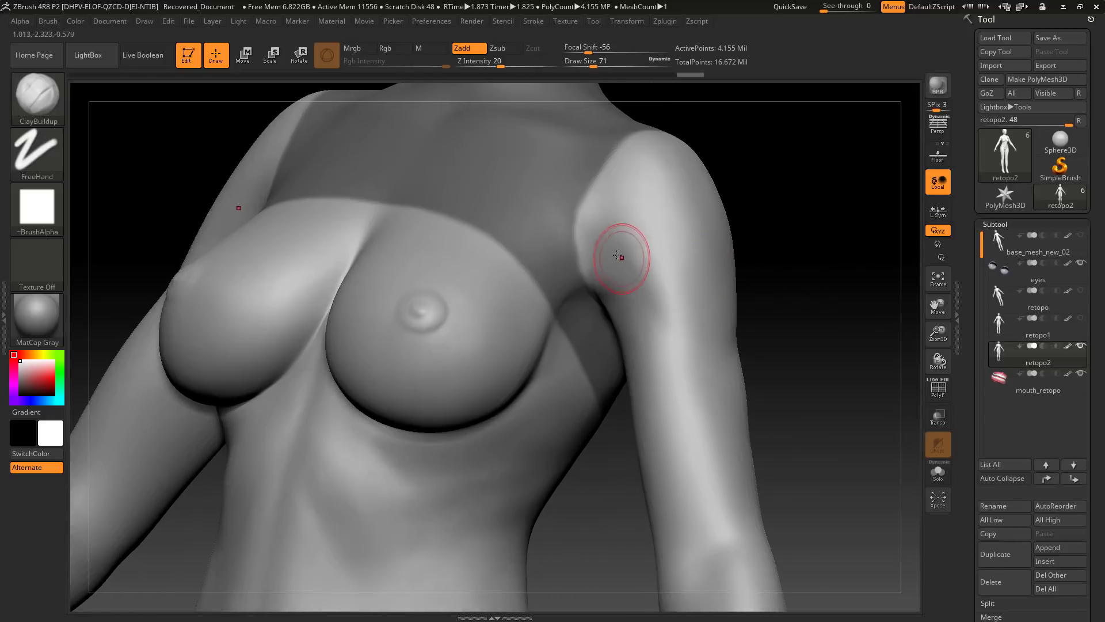
key(s)
drag(550, 236, 530, 236)
key(ctrl)
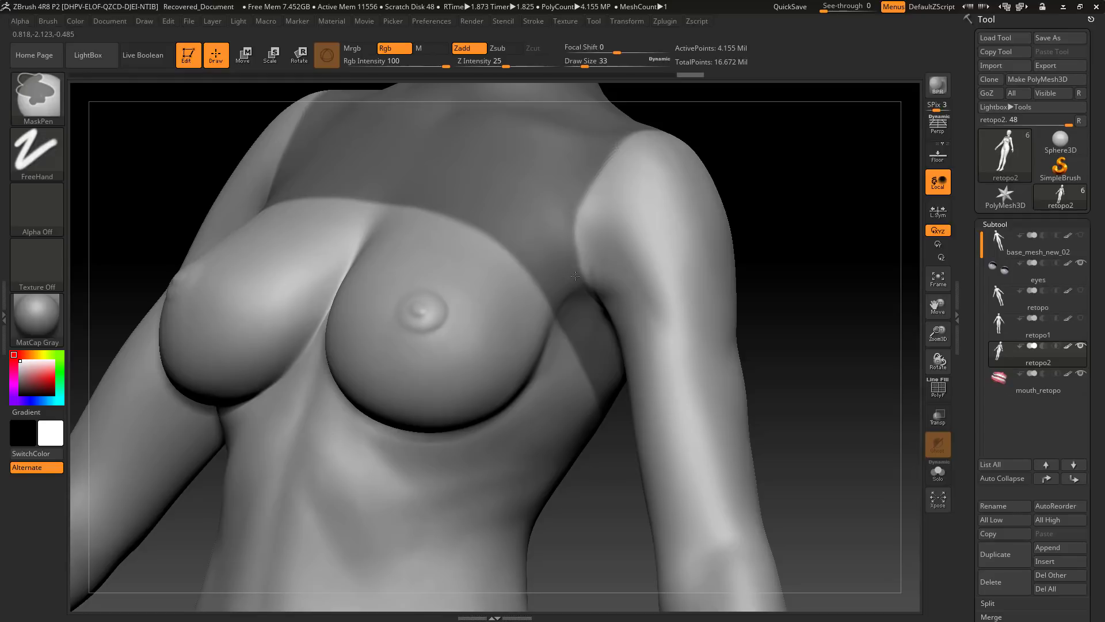
ctrl+drag(582, 289, 577, 201)
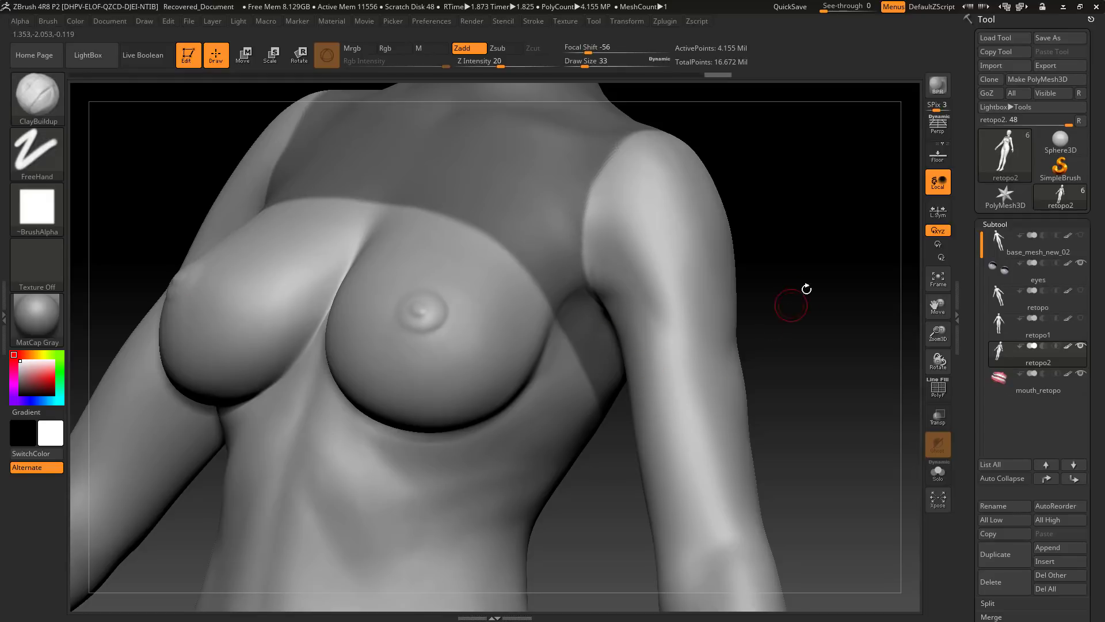
- Fill and tidy the mask in the underarm area along the crease where the arm meets the torso
mouse_move(802, 304)
mouse_down()
mouse_move(821, 230)
mouse_move(812, 195)
mouse_up()
key(ctrl)
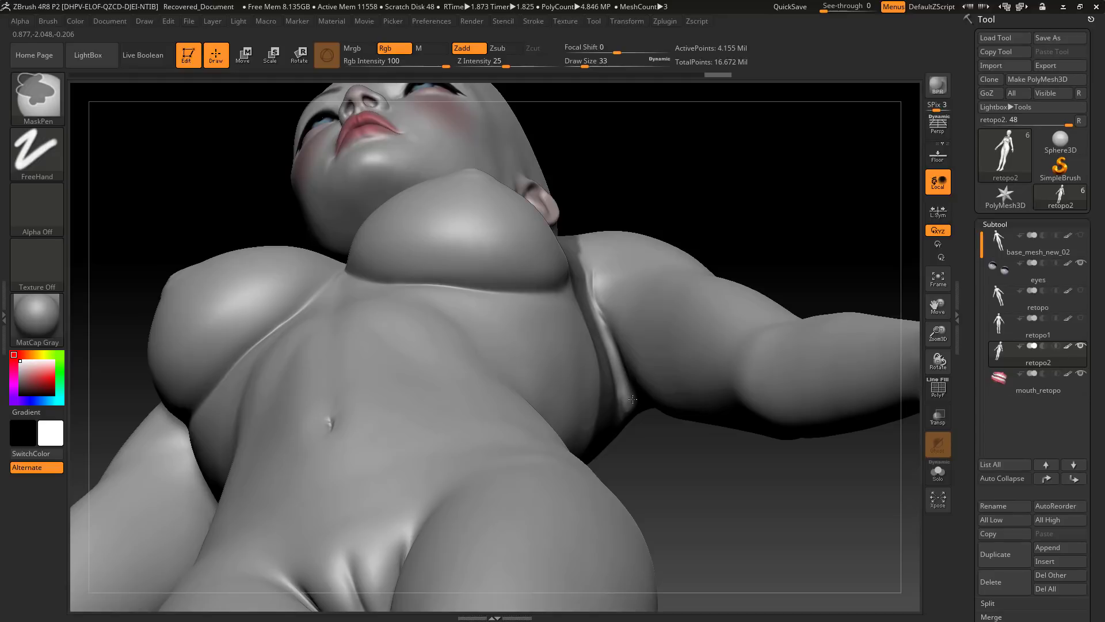
mouse_move(686, 486)
mouse_down()
mouse_move(807, 308)
mouse_move(820, 235)
mouse_up()
key(ctrl)
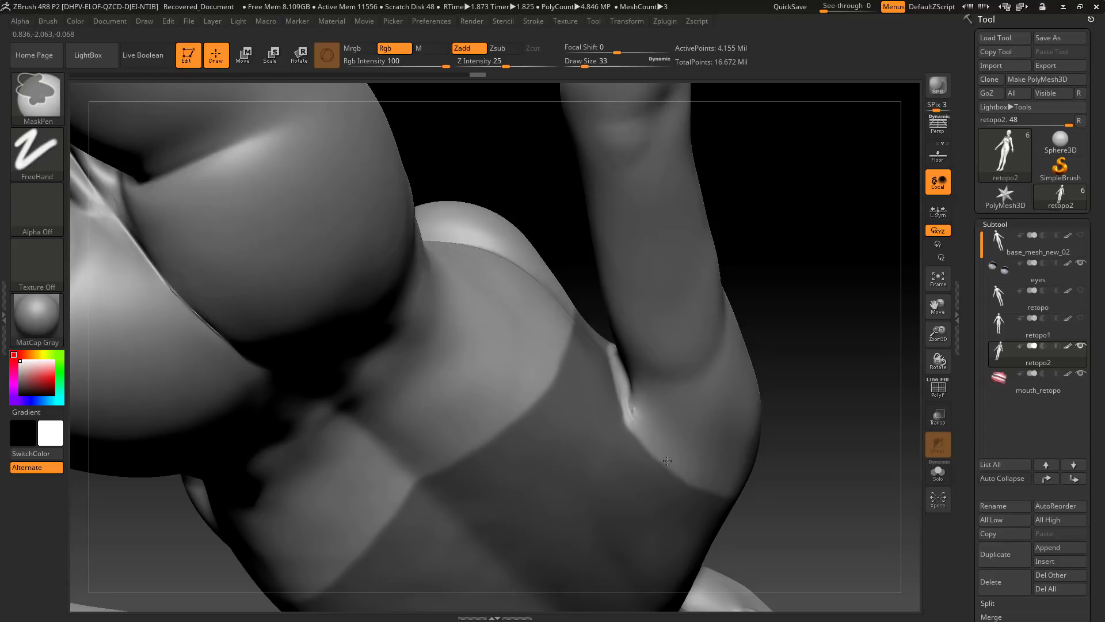
ctrl+drag(709, 487, 728, 493)
ctrl+drag(610, 446, 615, 444)
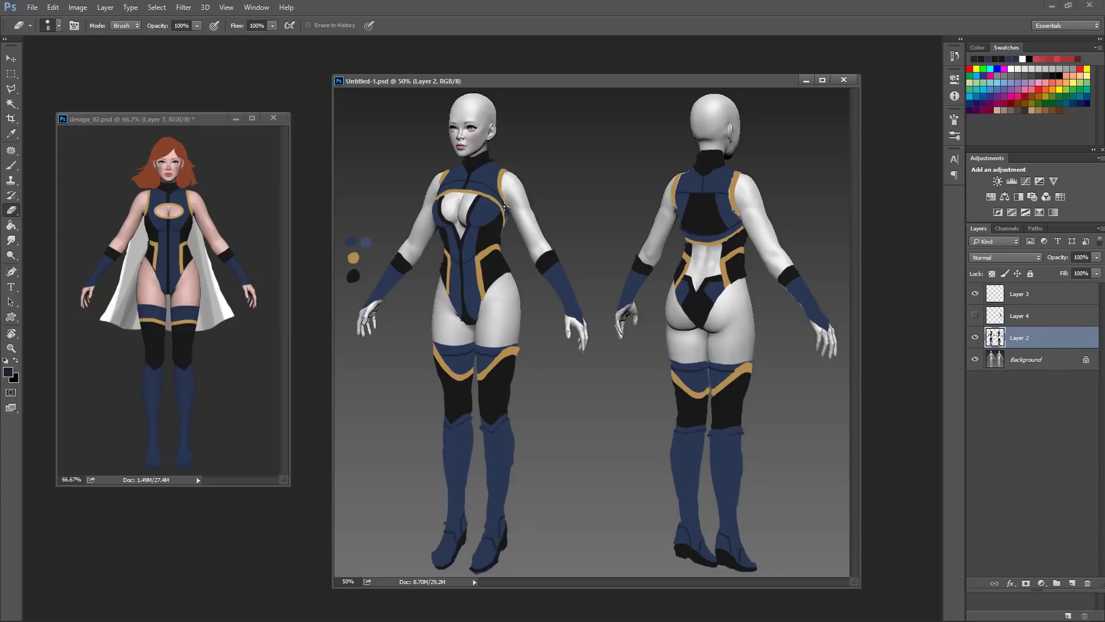
- Check the costume design in Photoshop and, back in ZBrush, lower the mask's bottom edge across the top of the bust
mouse_move(525, 89)
mouse_down()
mouse_move(570, 107)
mouse_move(525, 84)
mouse_up()
key(alt+Tab)
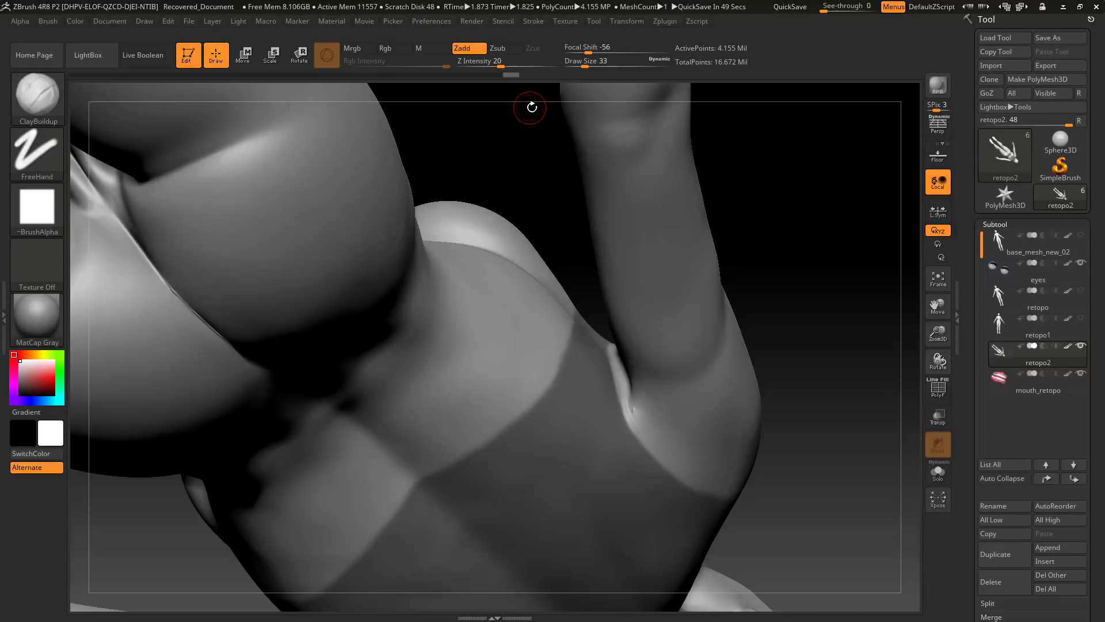
drag(780, 234, 807, 370)
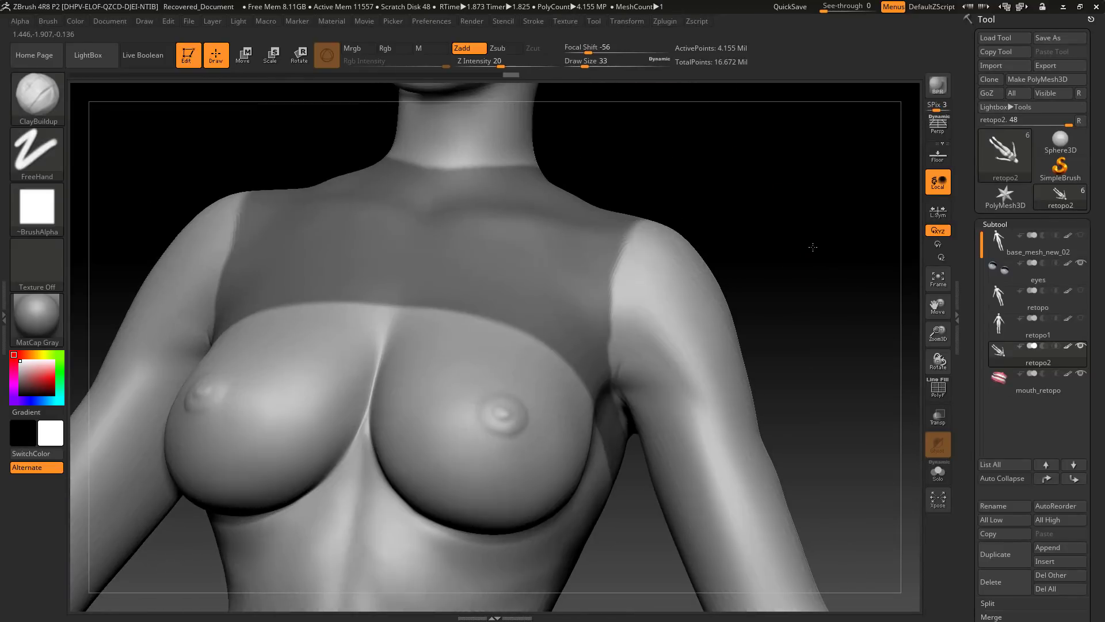
key(ctrl)
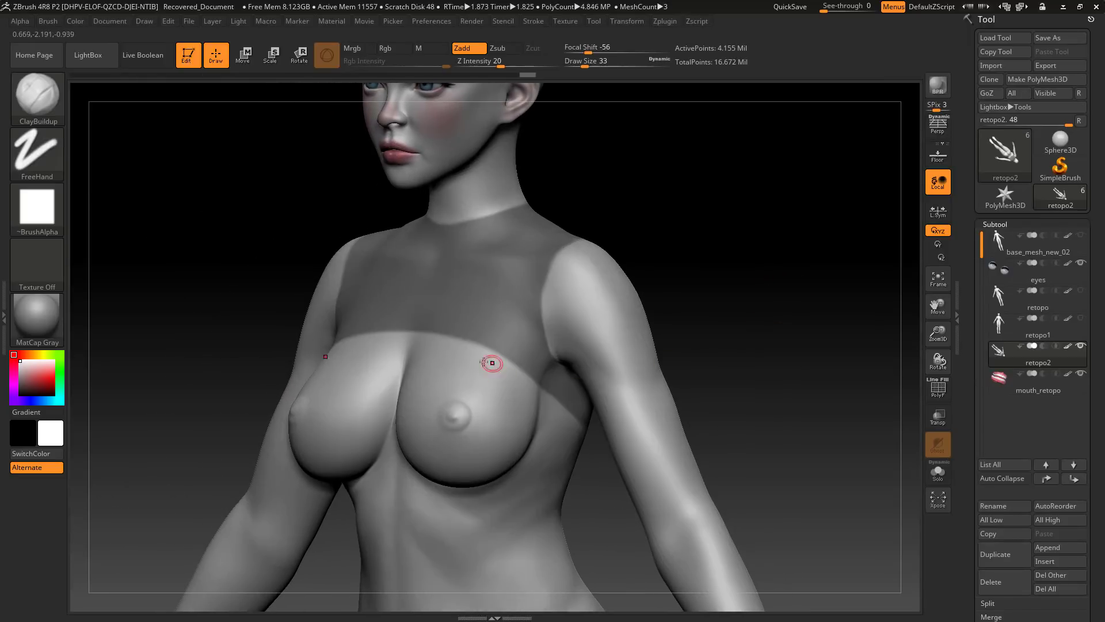
mouse_move(409, 324)
ctrl+mouse_down()
mouse_move(402, 328)
mouse_move(518, 366)
mouse_move(421, 335)
ctrl+mouse_up()
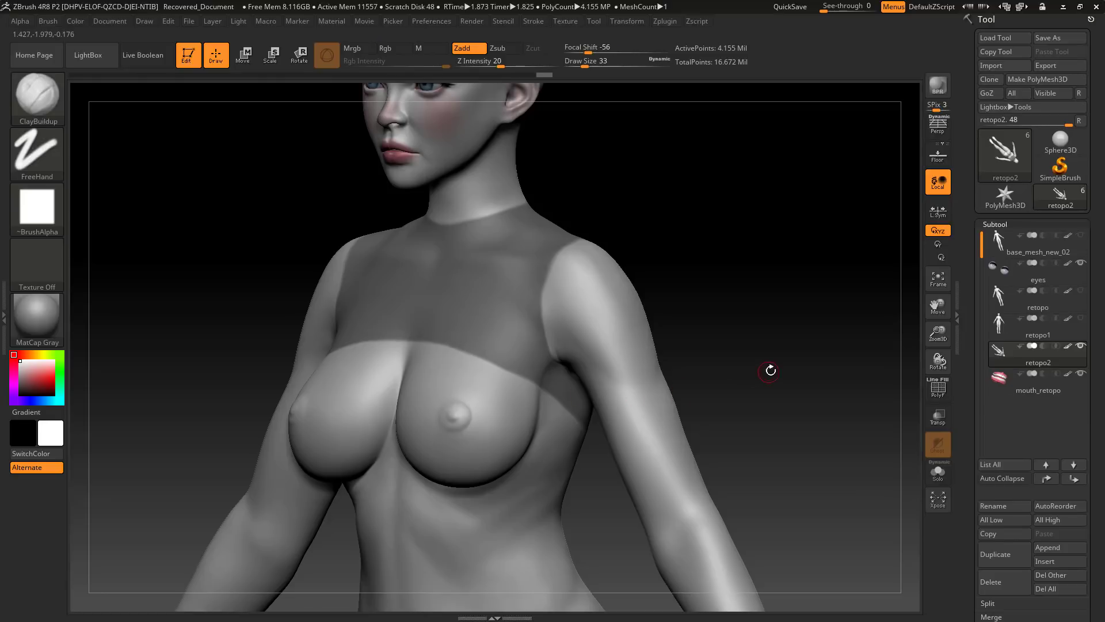
mouse_move(770, 370)
mouse_down()
mouse_move(766, 340)
mouse_move(725, 350)
mouse_move(788, 346)
mouse_move(762, 331)
mouse_move(725, 357)
mouse_up()
key(ctrl)
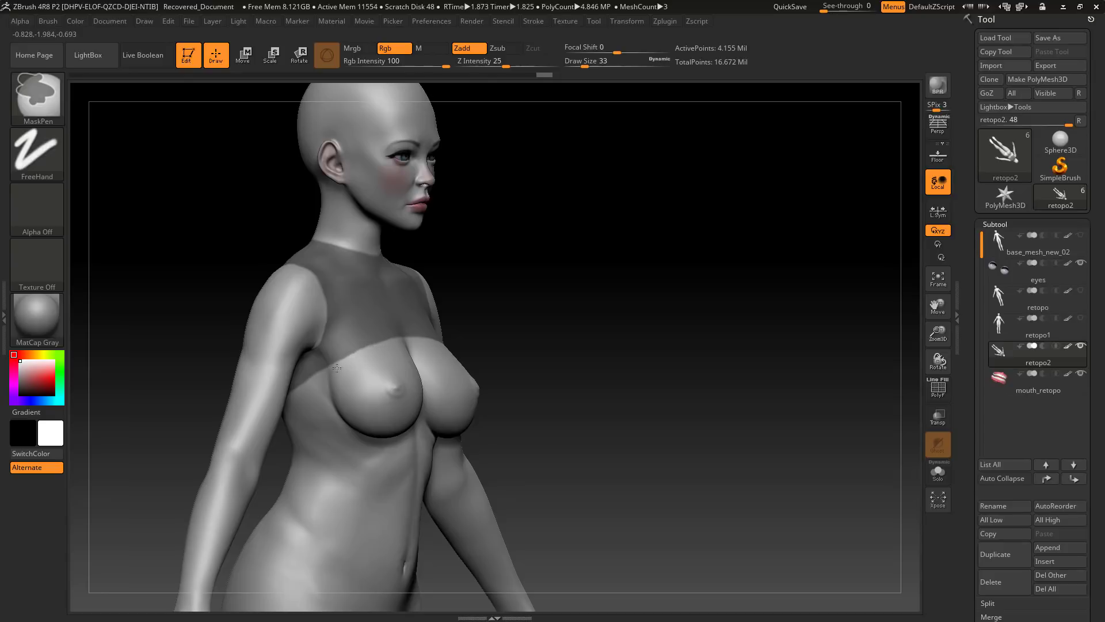
- Refine the mask's armhole edge at the front of the shoulder and trim it to a cleaner line along the back
drag(609, 328, 745, 336)
drag(666, 250, 680, 258)
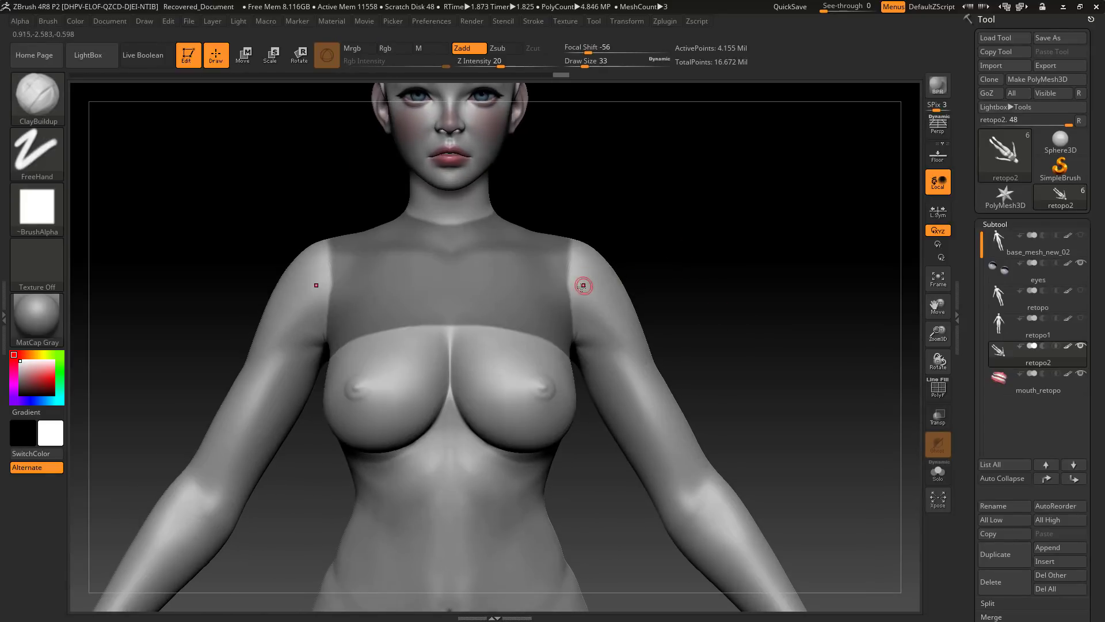
ctrl+click(562, 259)
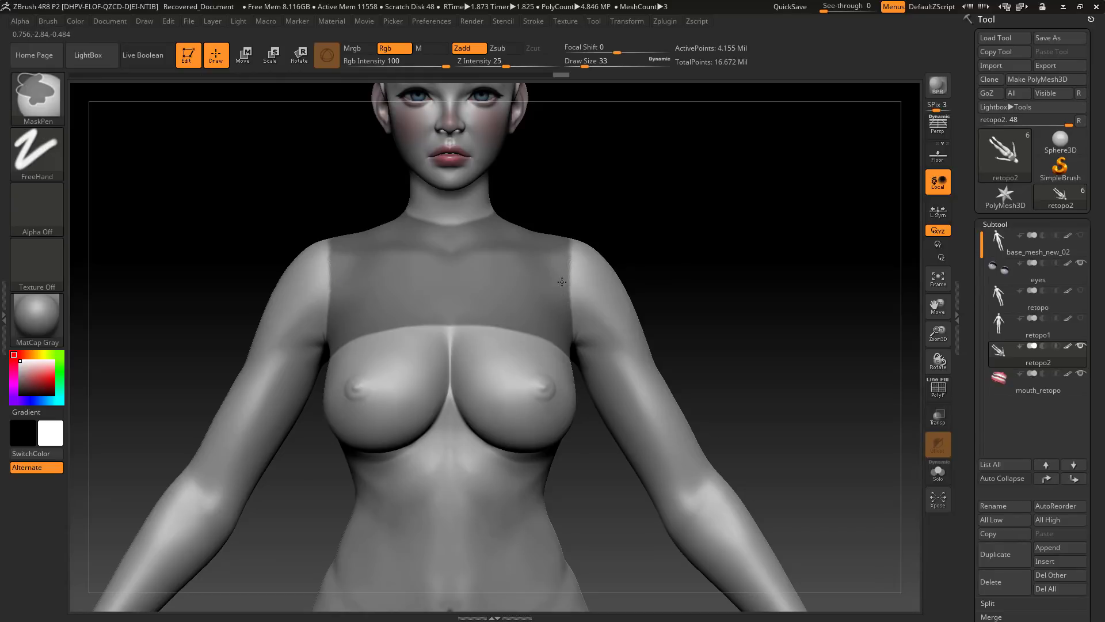
drag(731, 205, 589, 257)
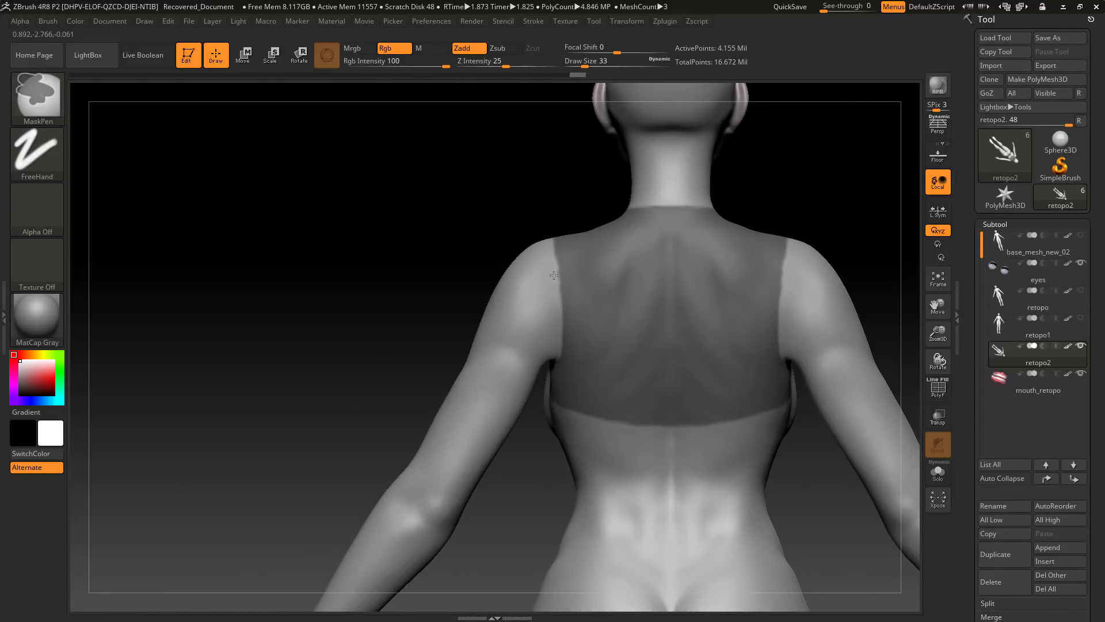
ctrl+alt+drag(553, 275, 560, 331)
drag(518, 205, 587, 309)
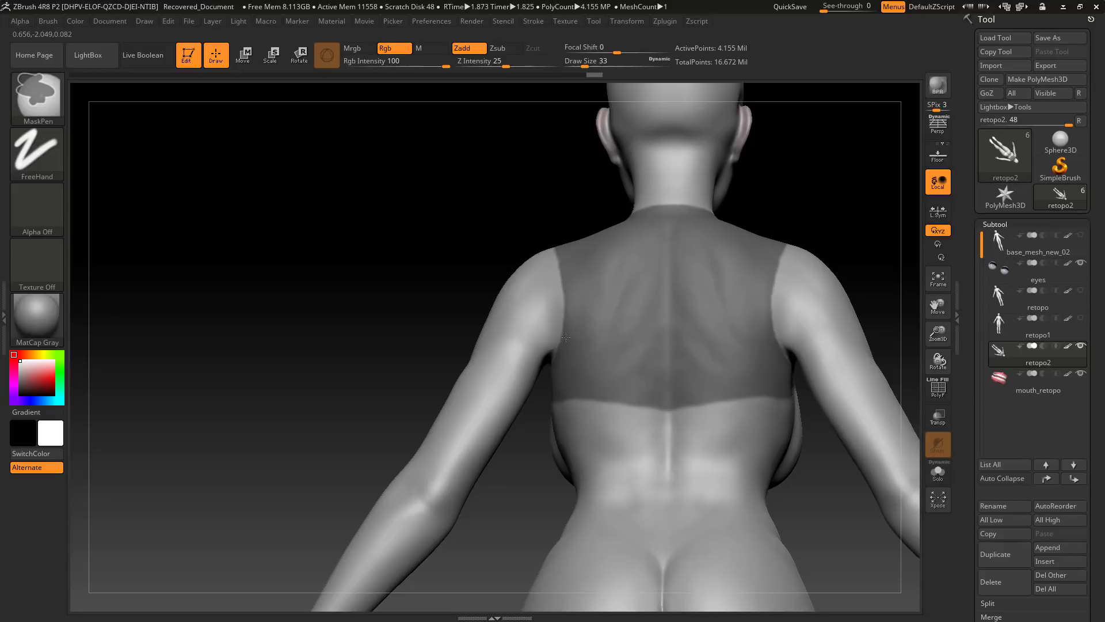
key(b)
key(c)
key(b)
mouse_move(506, 155)
mouse_down()
mouse_move(622, 247)
mouse_move(424, 244)
mouse_move(567, 263)
mouse_up()
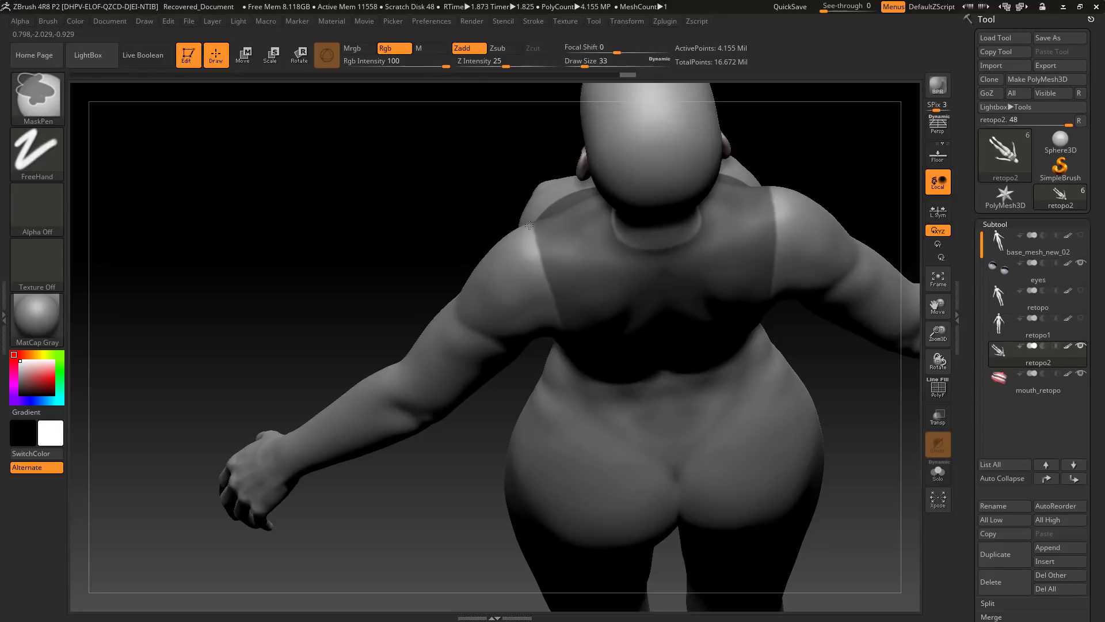
- Lower the mask's bottom edge slightly at the middle of the back and compare it with the Photoshop design
mouse_move(400, 289)
mouse_down()
mouse_move(392, 252)
mouse_move(296, 264)
mouse_move(304, 389)
mouse_move(288, 375)
mouse_up()
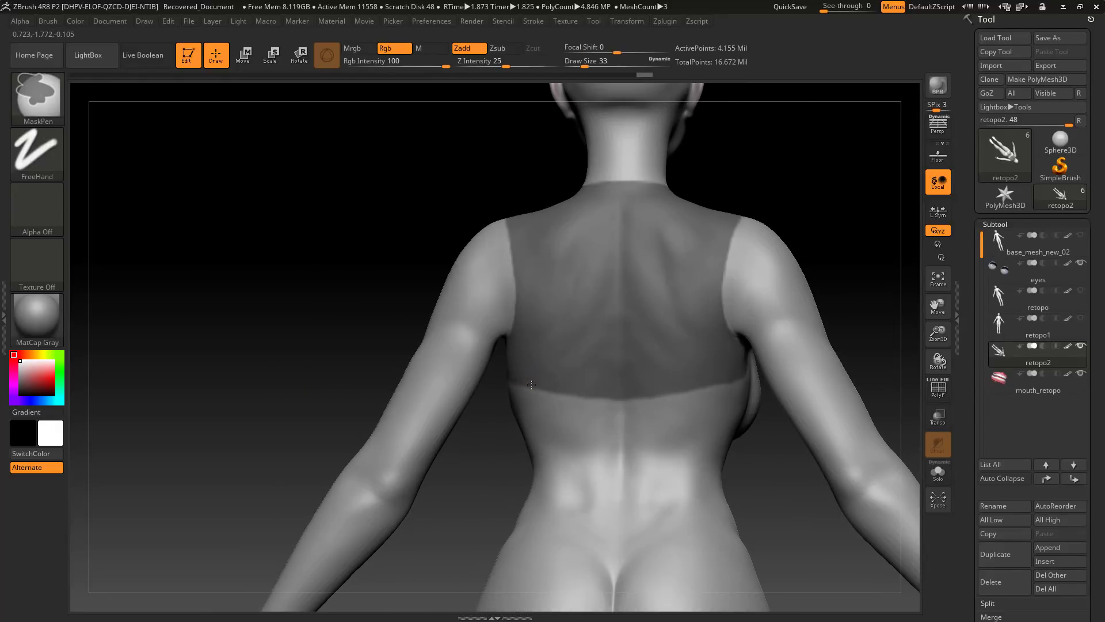
ctrl+drag(629, 398, 590, 400)
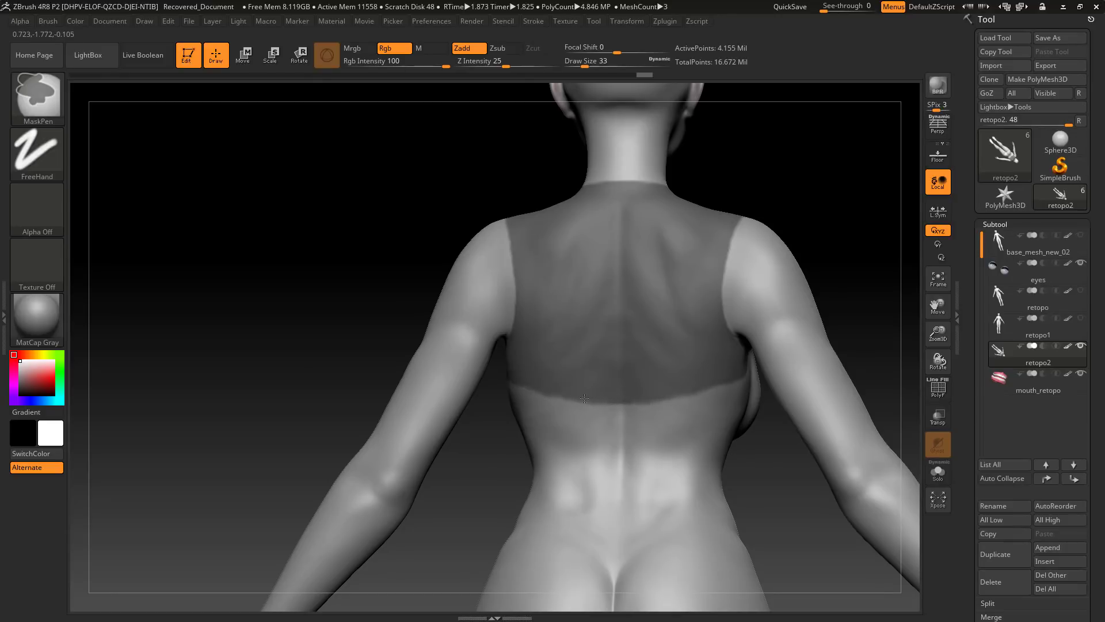
mouse_move(817, 230)
mouse_down()
mouse_move(832, 209)
mouse_move(856, 205)
mouse_move(822, 209)
mouse_up()
key(alt+Tab)
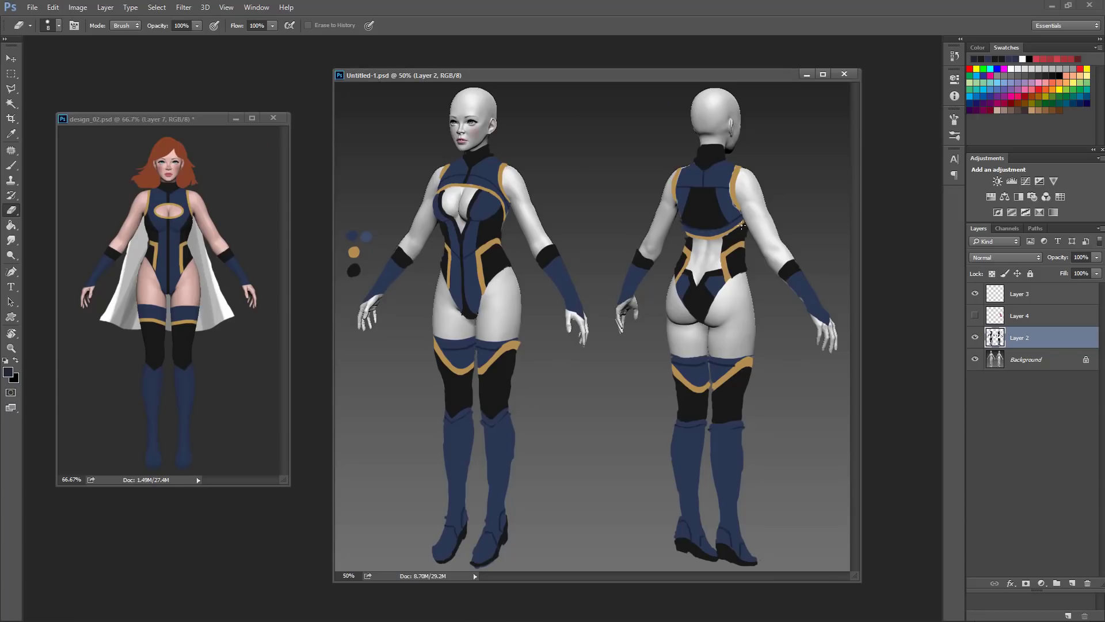
key(alt+Tab)
- Set the draw size to 51 and even out the mask's bottom edge from the back toward the underarm
mouse_move(797, 289)
mouse_down()
mouse_move(811, 283)
mouse_move(794, 306)
mouse_move(551, 379)
mouse_up()
key(s)
key(ctrl)
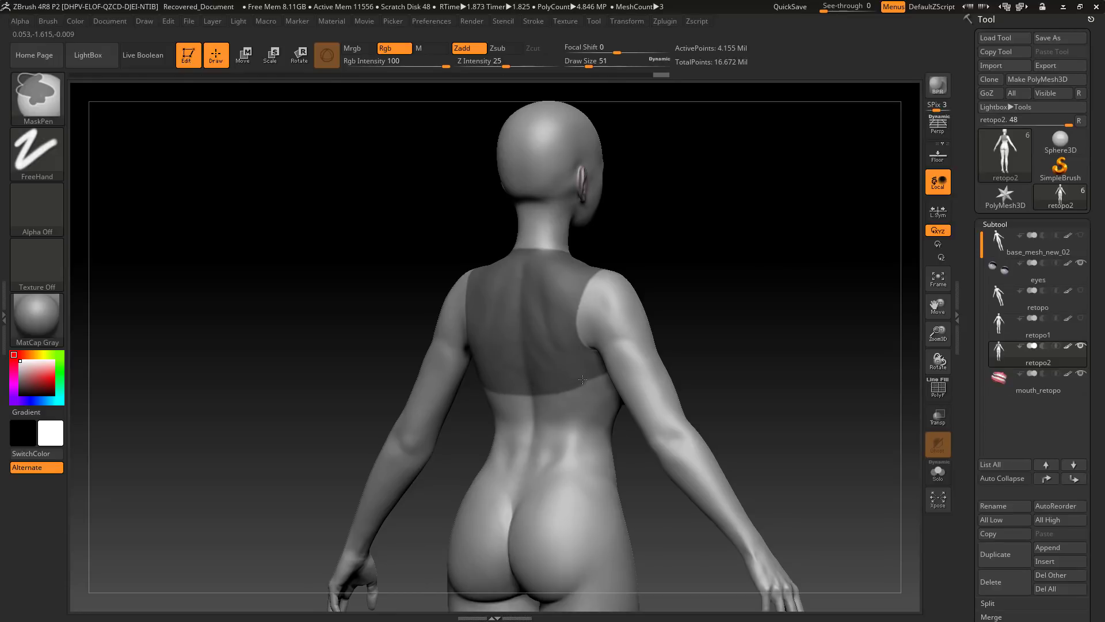
mouse_move(736, 301)
mouse_down()
mouse_move(758, 265)
mouse_move(800, 276)
mouse_move(793, 246)
mouse_up()
ctrl+click(612, 340)
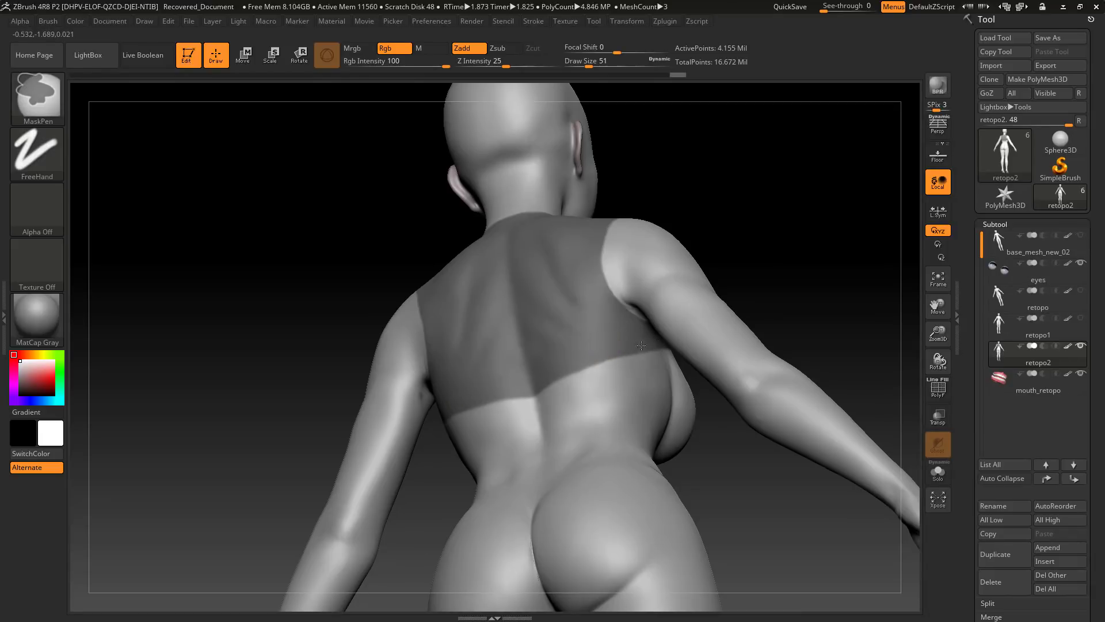
drag(380, 242, 547, 353)
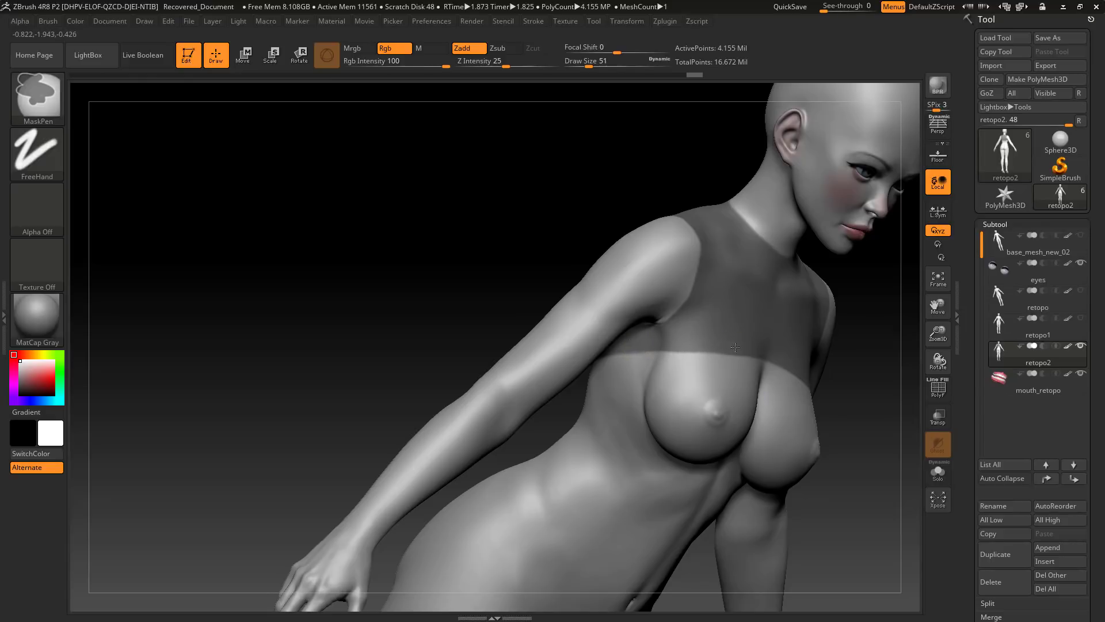
- Compare the chest mask from the front and three-quarter views with the costume design in Photoshop
mouse_move(486, 227)
mouse_down()
mouse_move(461, 316)
mouse_move(422, 316)
mouse_move(266, 388)
mouse_up()
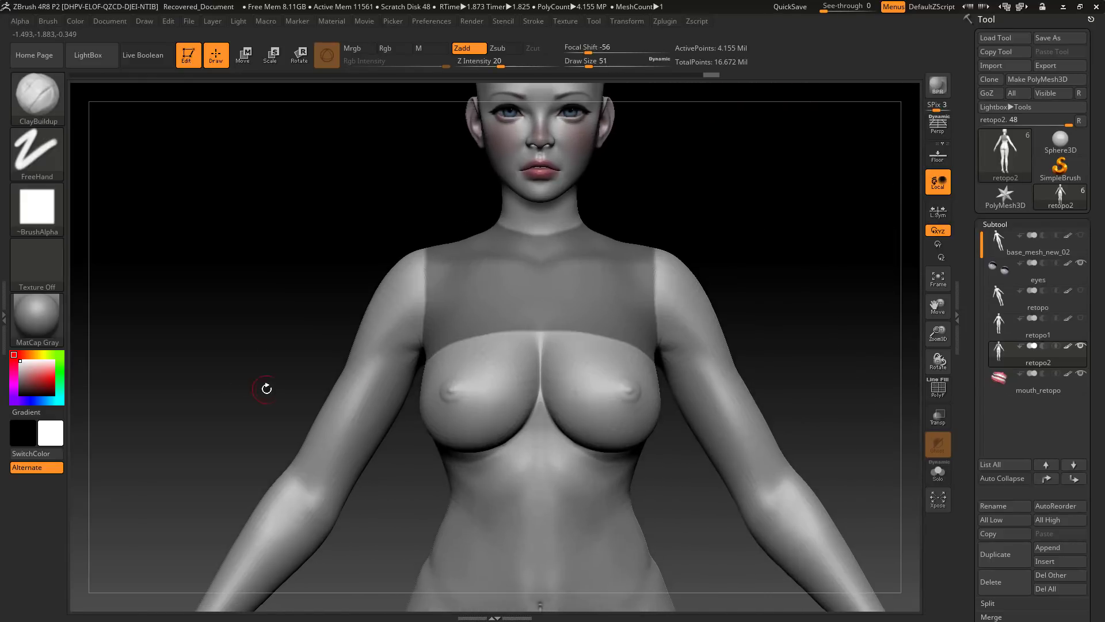
drag(777, 264, 807, 333)
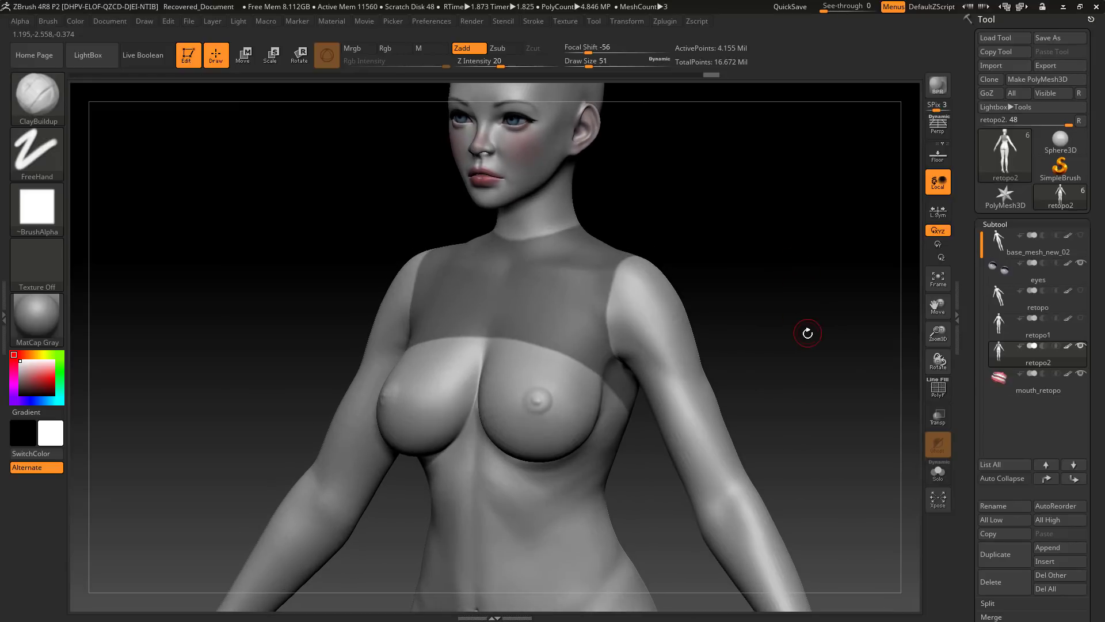
key(alt+Tab)
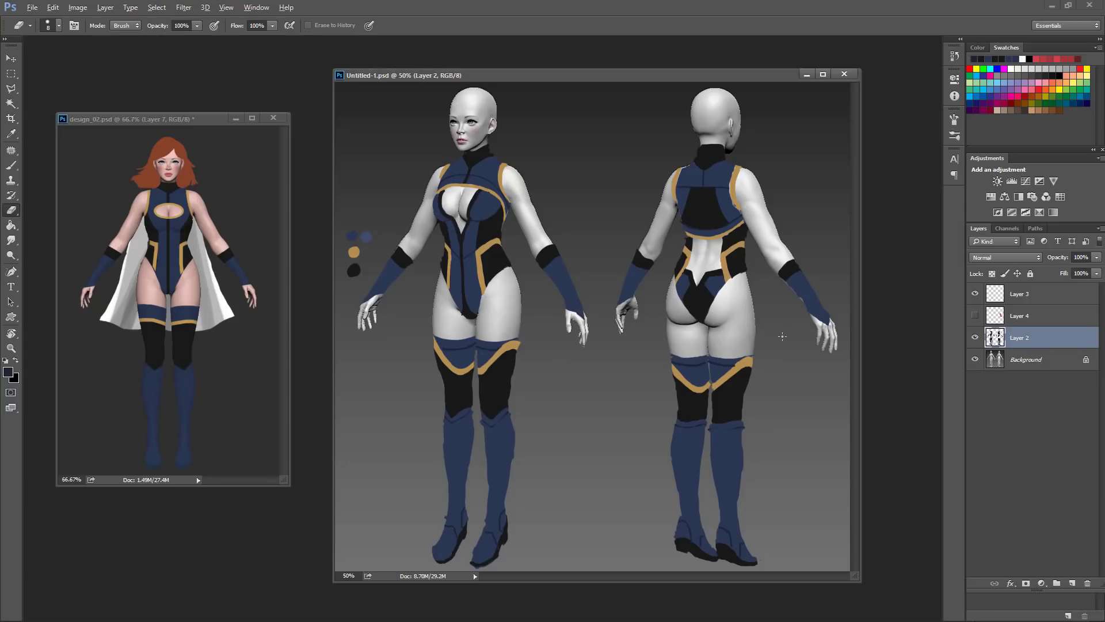
key(alt+Tab)
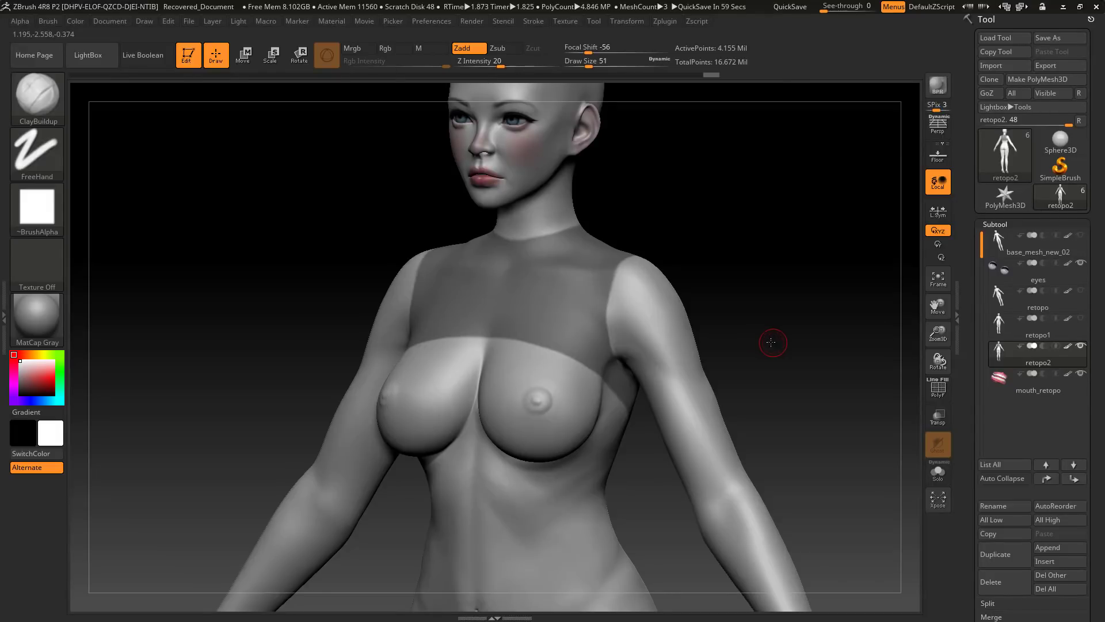
drag(772, 338, 777, 345)
key(alt+Tab)
key(alt+Tab)
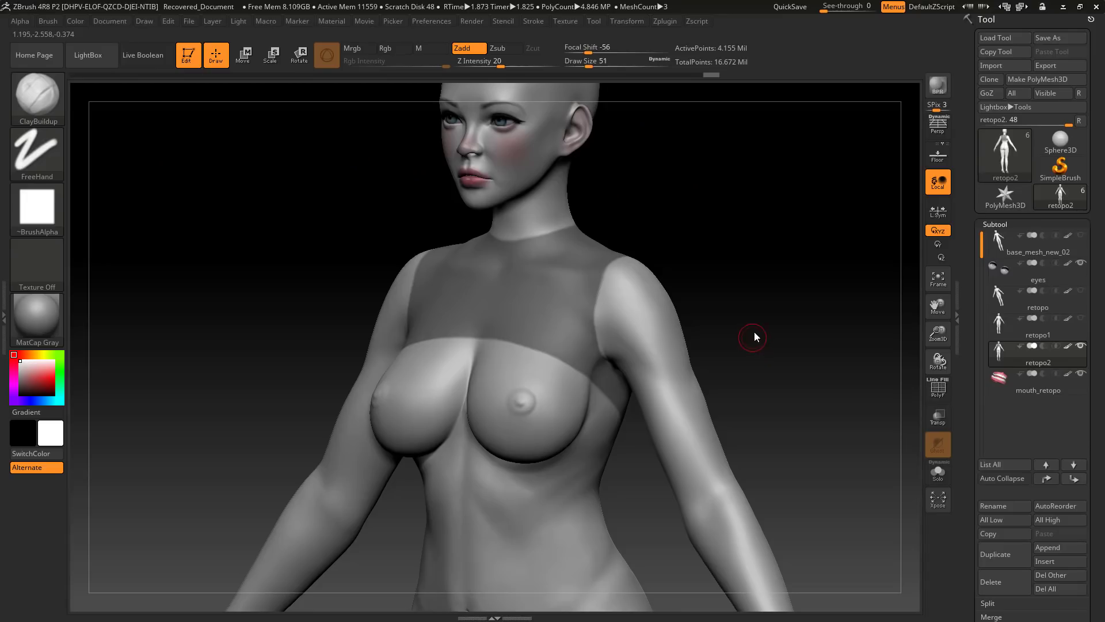
drag(759, 309, 560, 365)
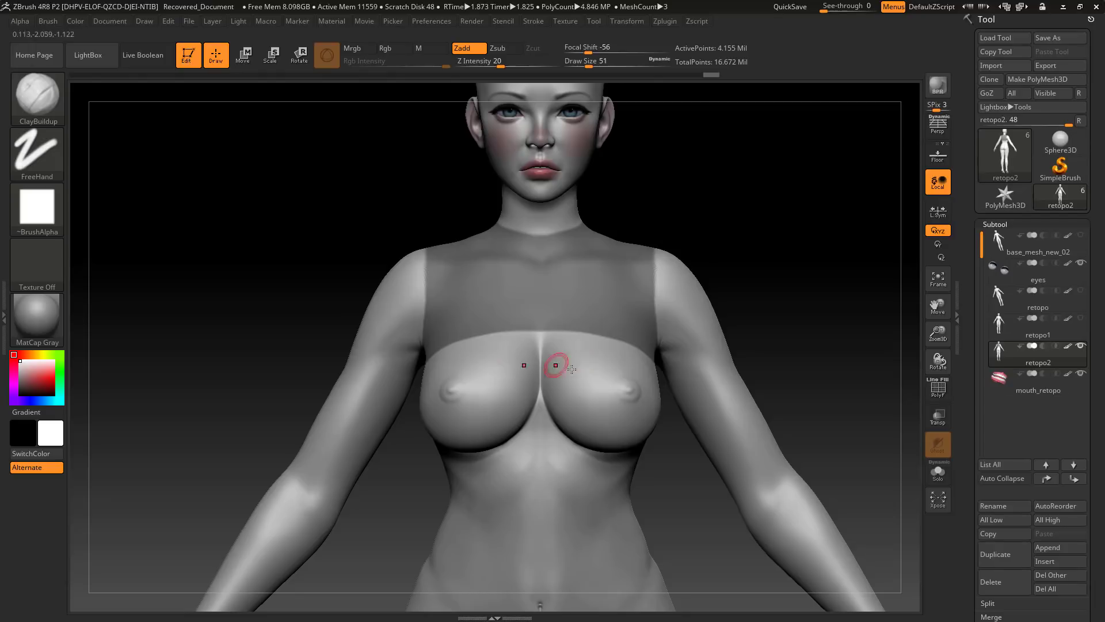
drag(764, 266, 744, 292)
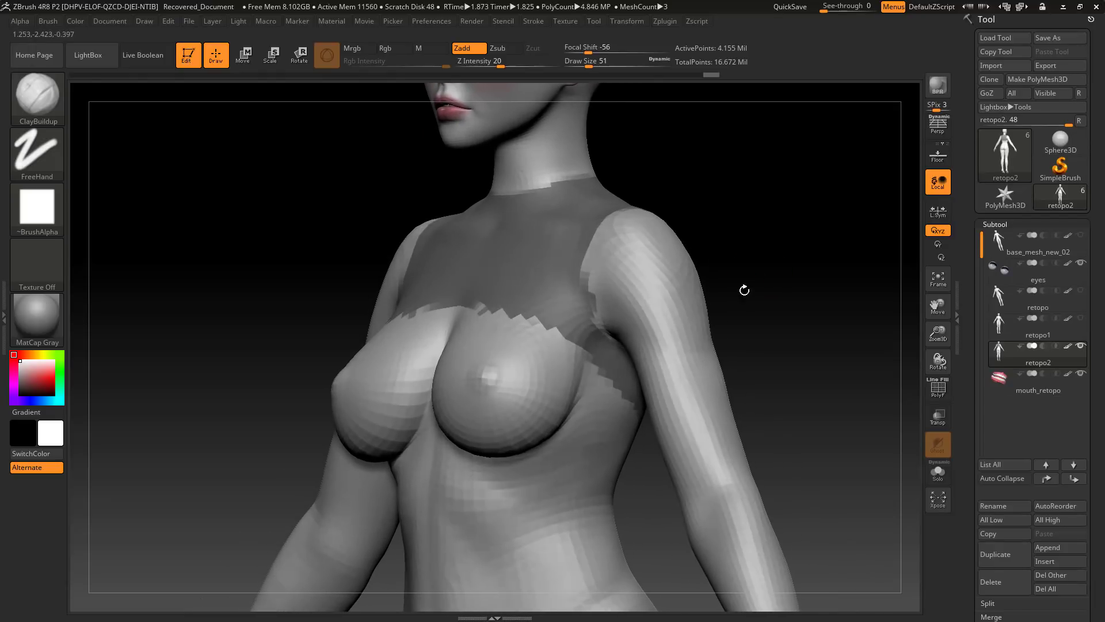
key(alt+Tab)
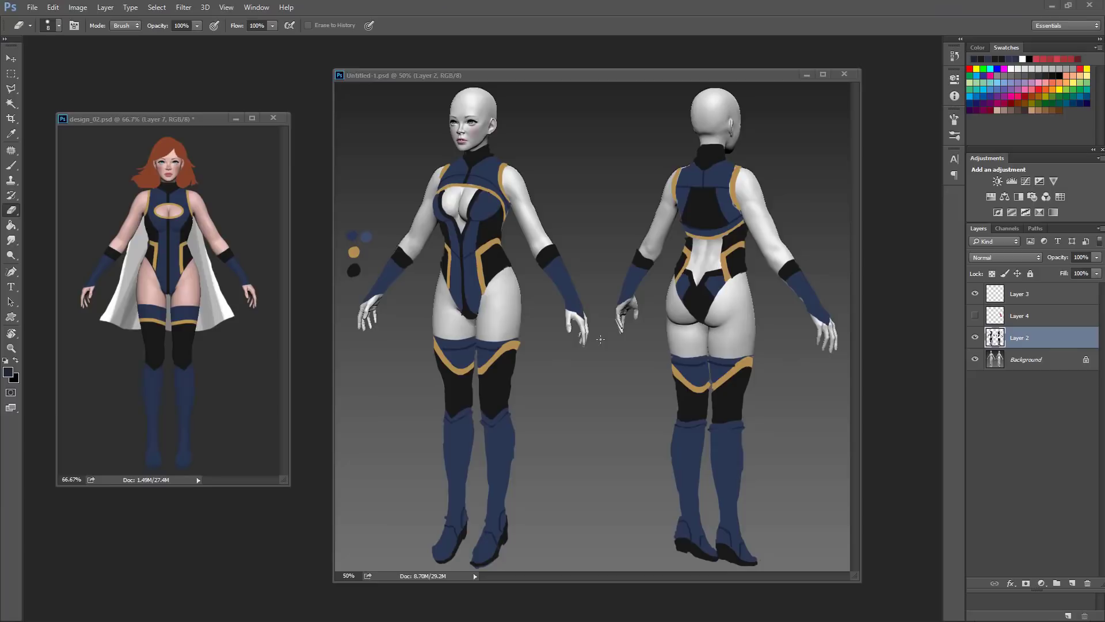
key(alt+Tab)
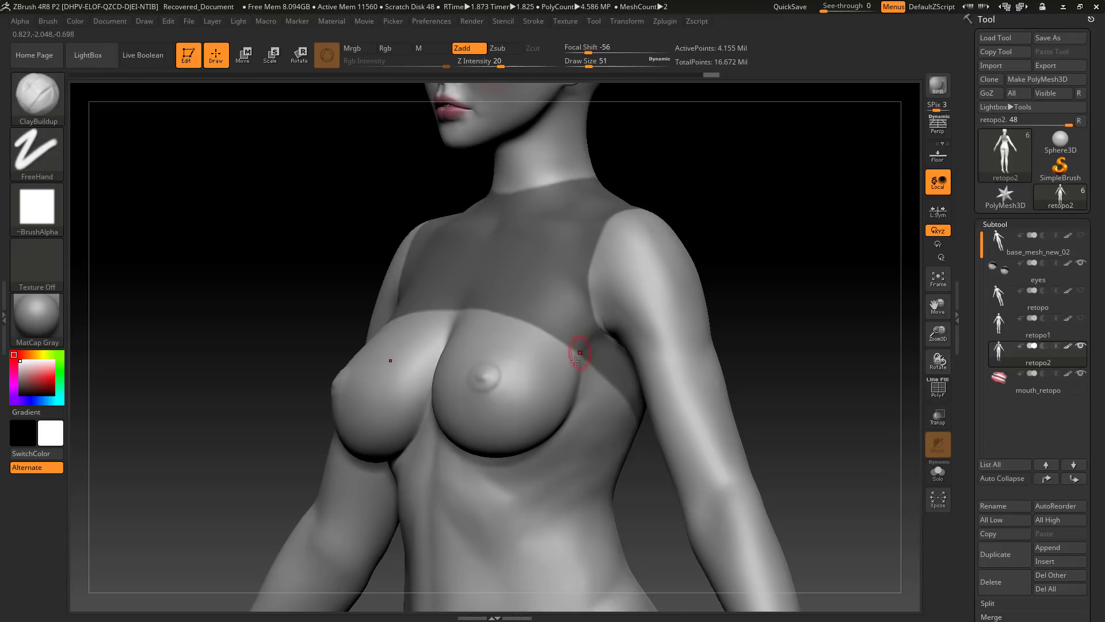
drag(760, 222, 811, 335)
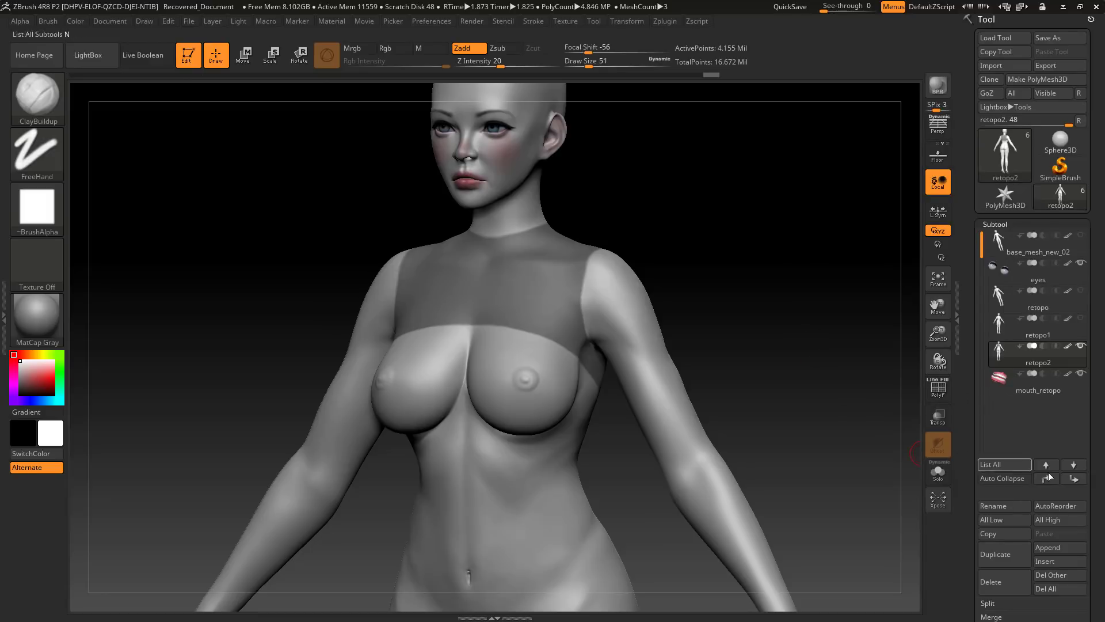
- Display the polygon wireframe on the retopo2 mesh and switch off its texture map
scroll(1030, 484, down, 3)
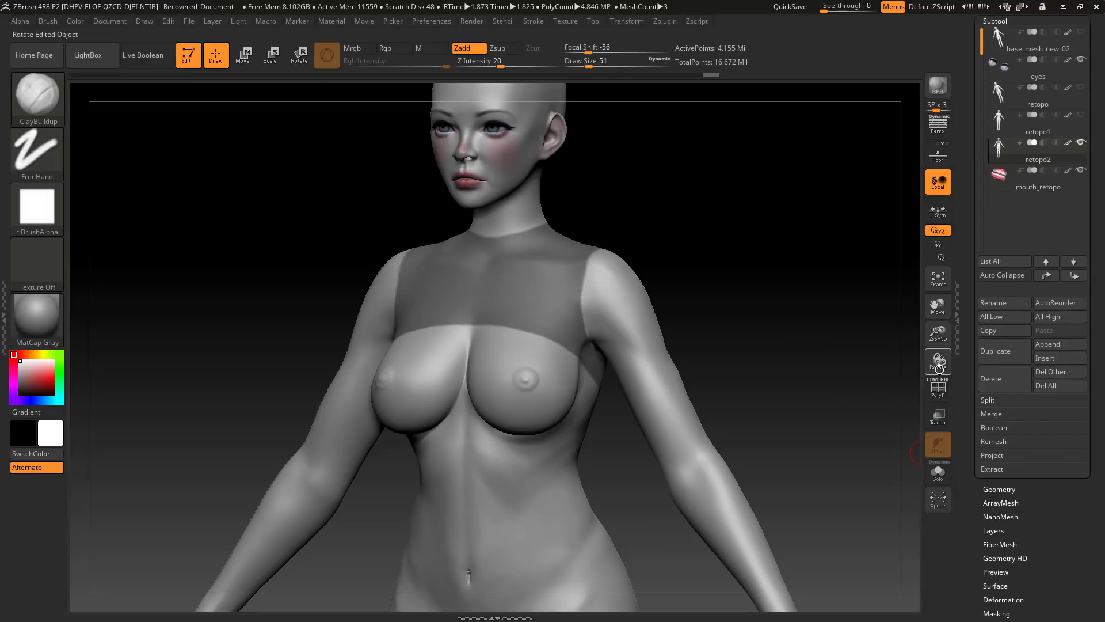
click(943, 394)
drag(774, 342, 912, 412)
scroll(1076, 422, down, 5)
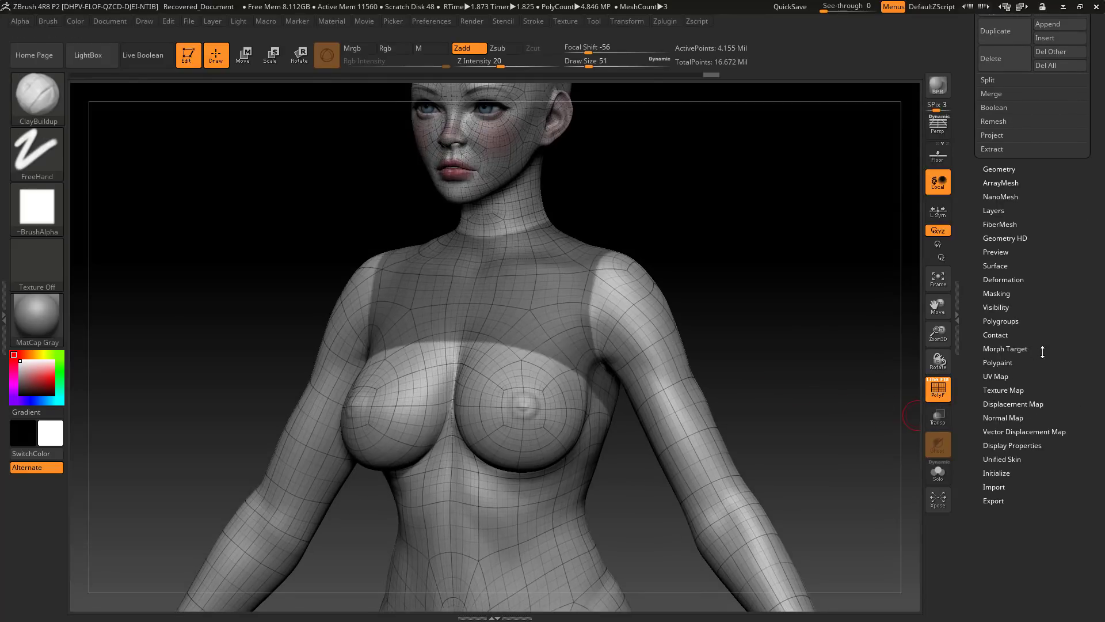
drag(1043, 352, 1040, 371)
click(1011, 407)
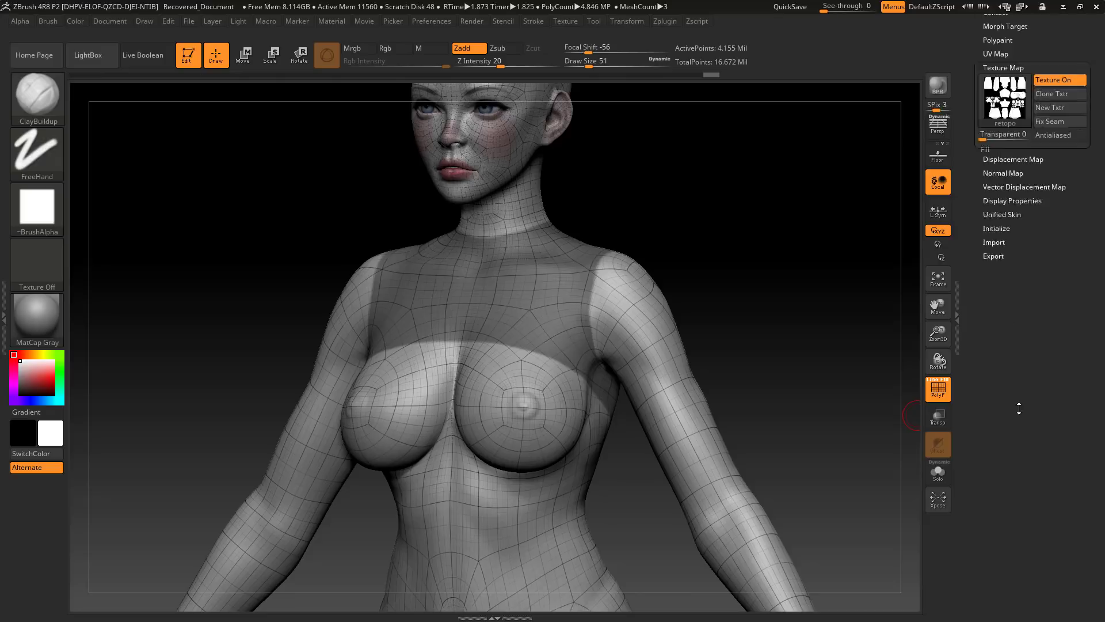
click(1059, 332)
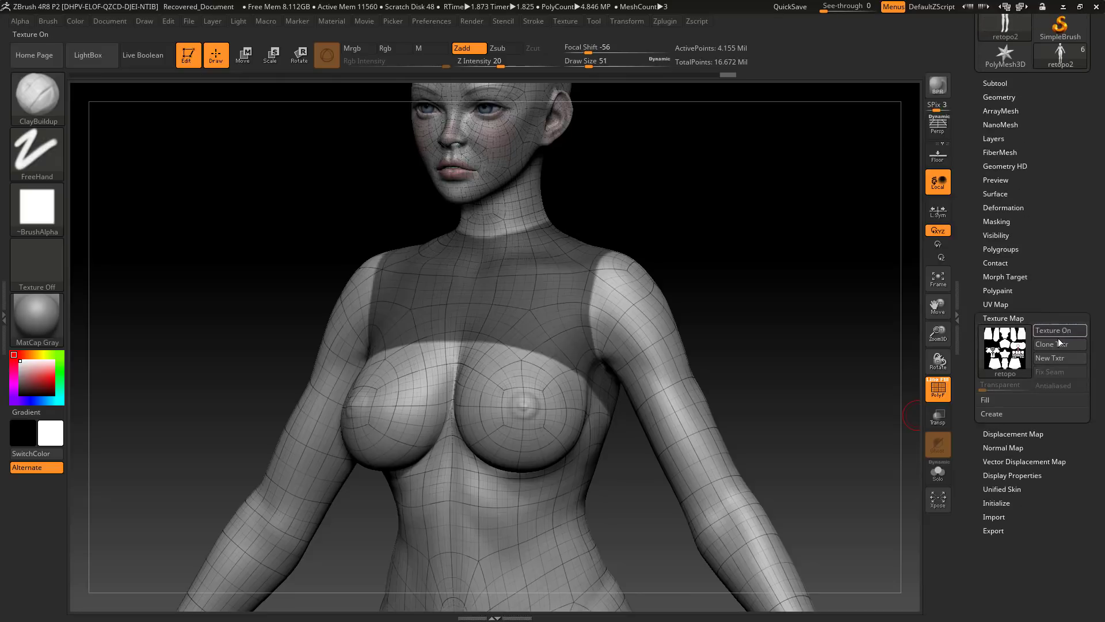
scroll(1036, 275, up, 1)
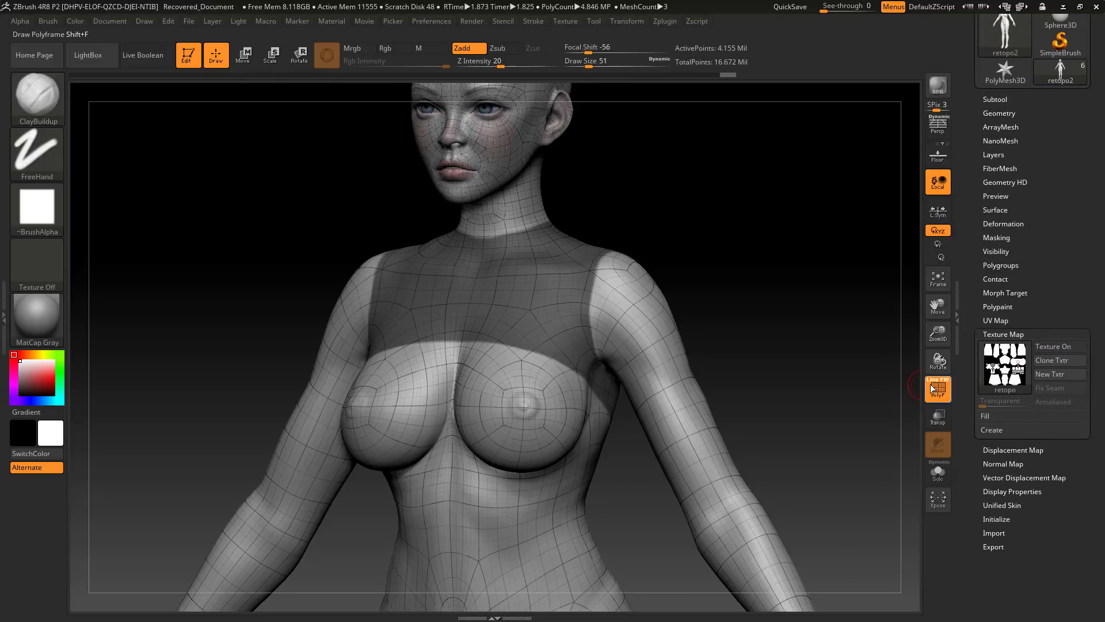
scroll(1066, 288, down, 1)
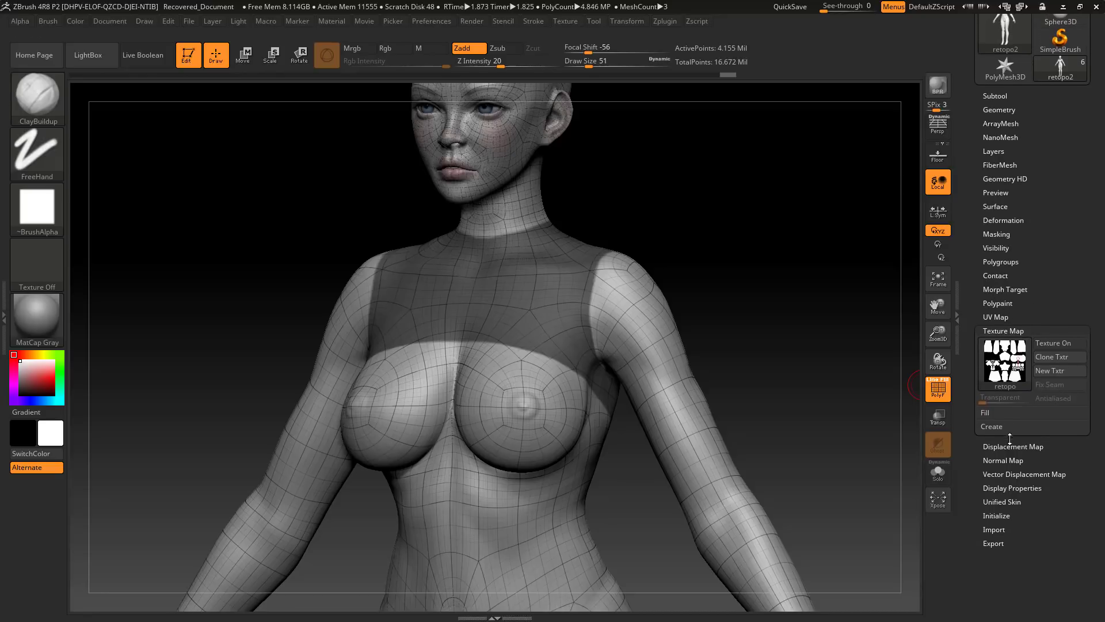
- Turn the masked chest and shoulder area into its own polygroup and clear the mask
click(1005, 264)
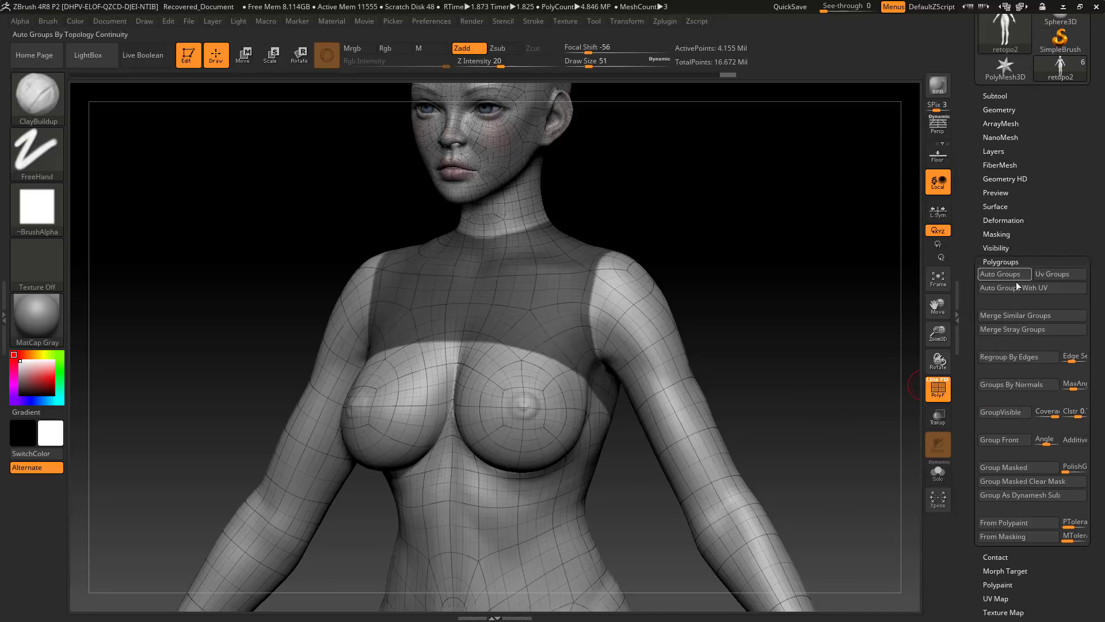
click(1003, 479)
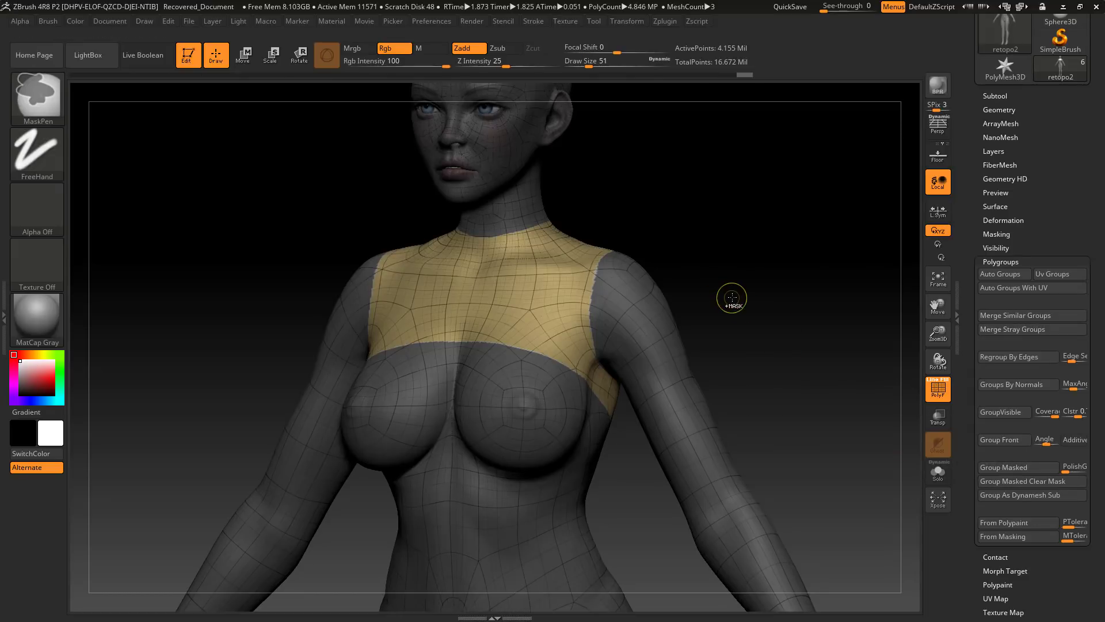
mouse_move(731, 299)
ctrl+mouse_down()
mouse_move(750, 340)
mouse_move(774, 291)
ctrl+mouse_up()
drag(760, 190, 841, 263)
click(939, 389)
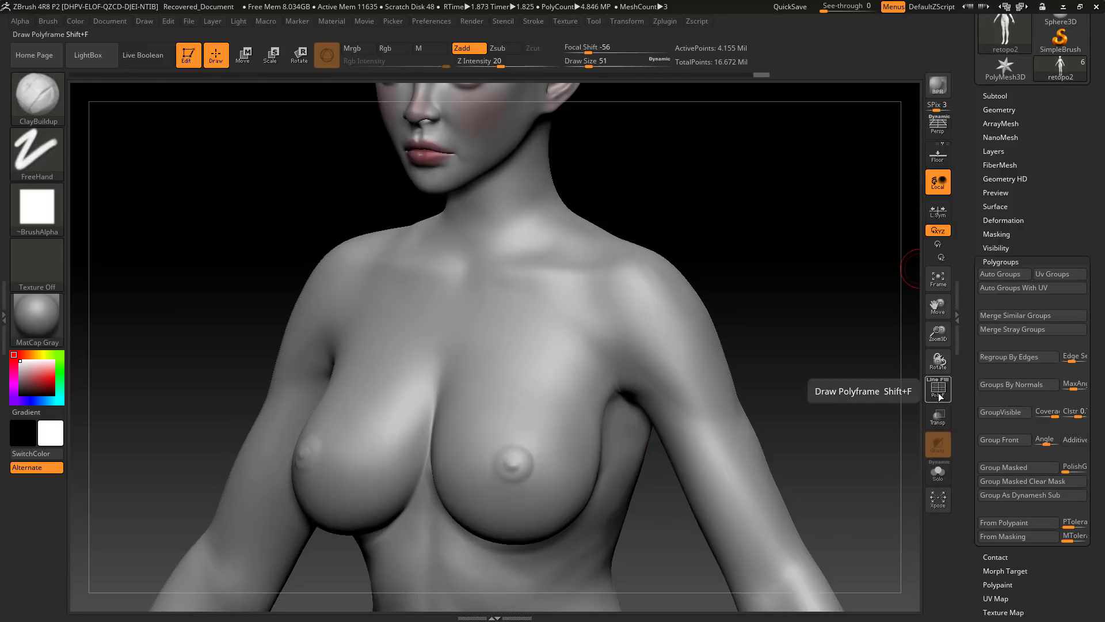
click(938, 390)
scroll(996, 230, up, 2)
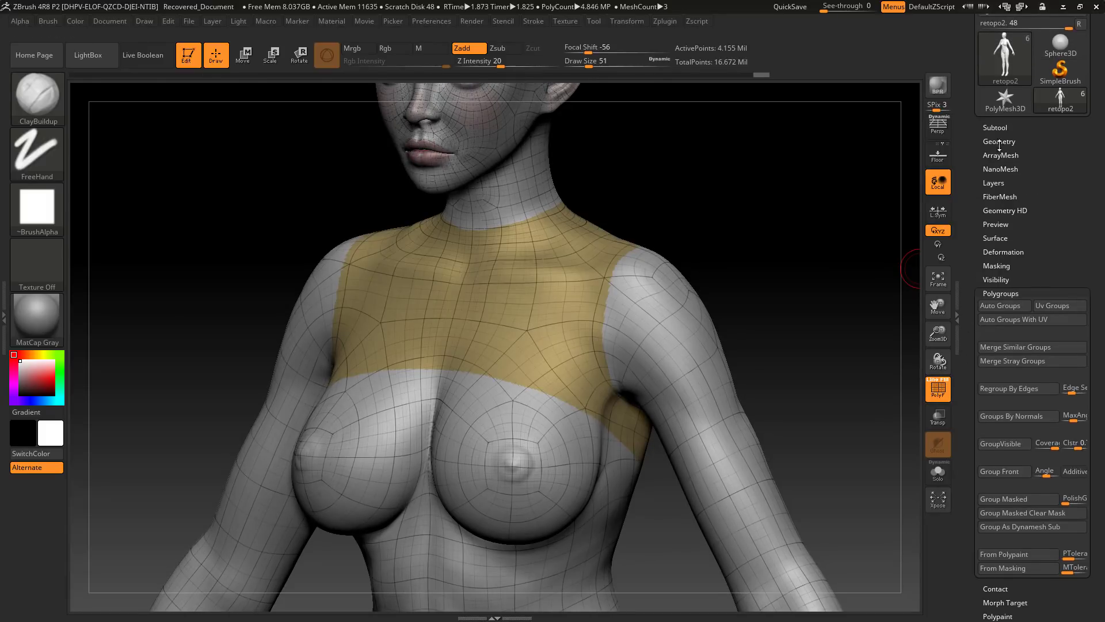
- Delete the lower subdivision levels of the retopo2 mesh, keeping only its highest-resolution surface
click(1000, 141)
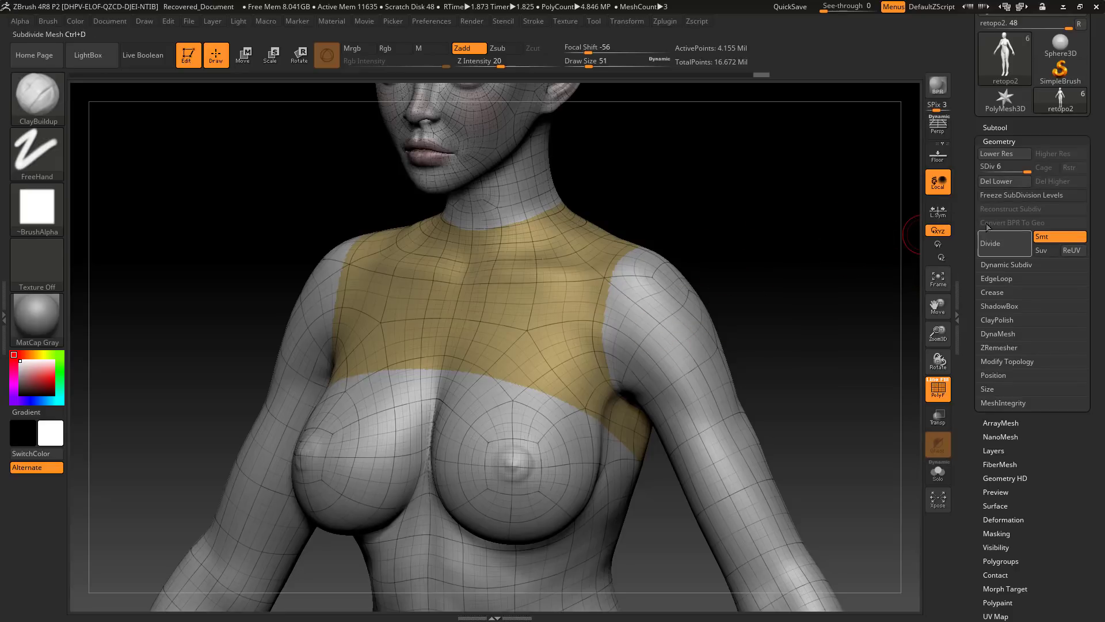
click(1001, 182)
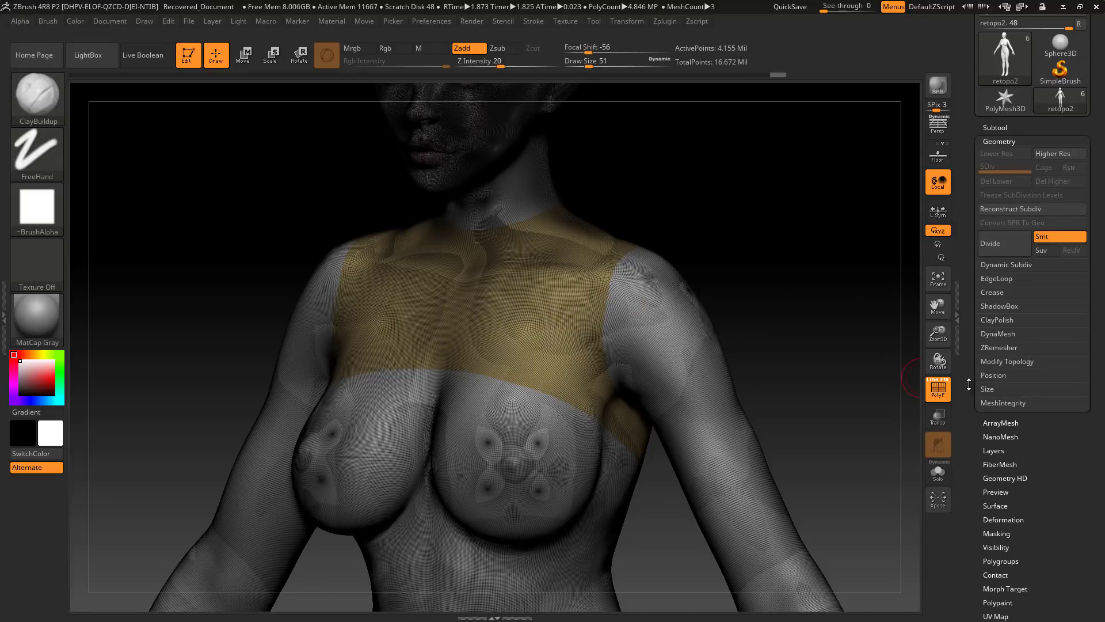
drag(802, 280, 731, 333)
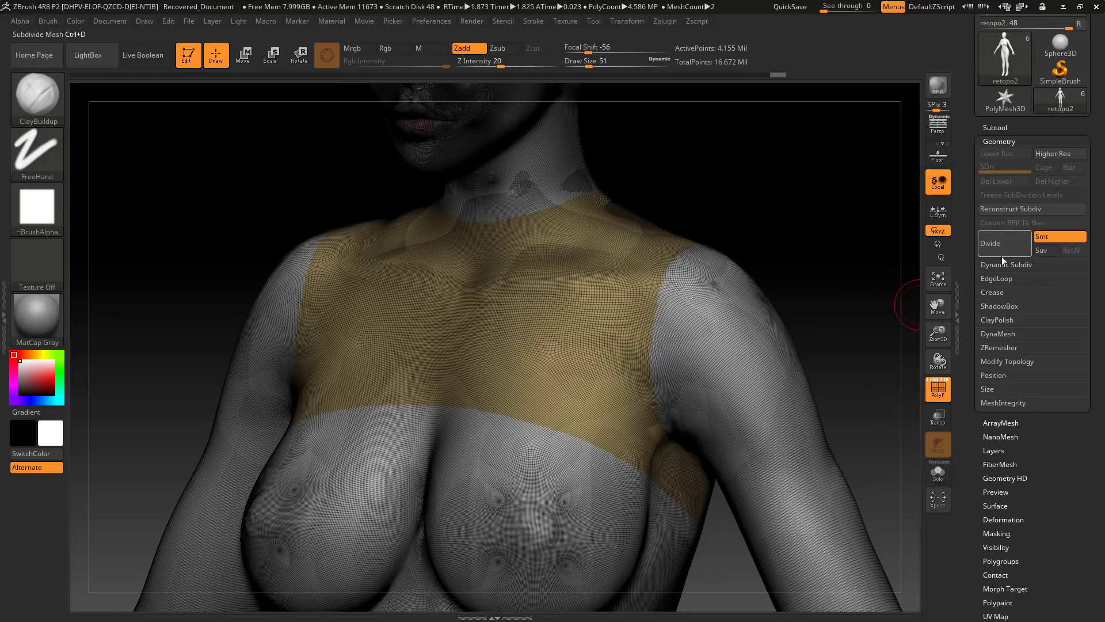
- Smooth the polygroup borders around the chest panel with GroupsLoops at 4 loops and GPolish 50, and hide the wireframe lines
click(996, 279)
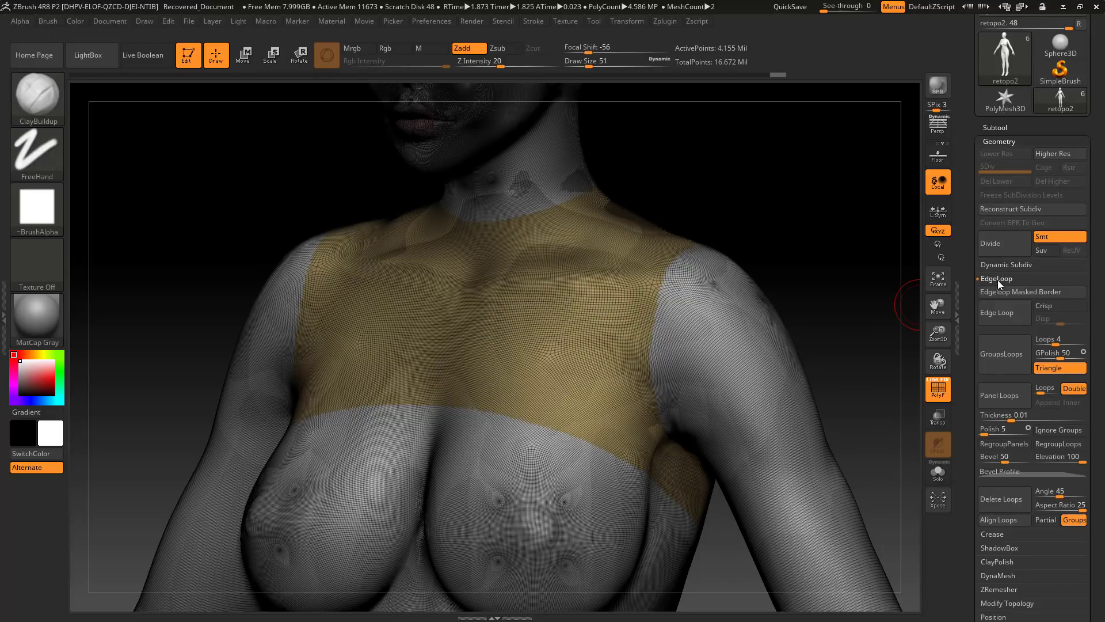
click(1003, 354)
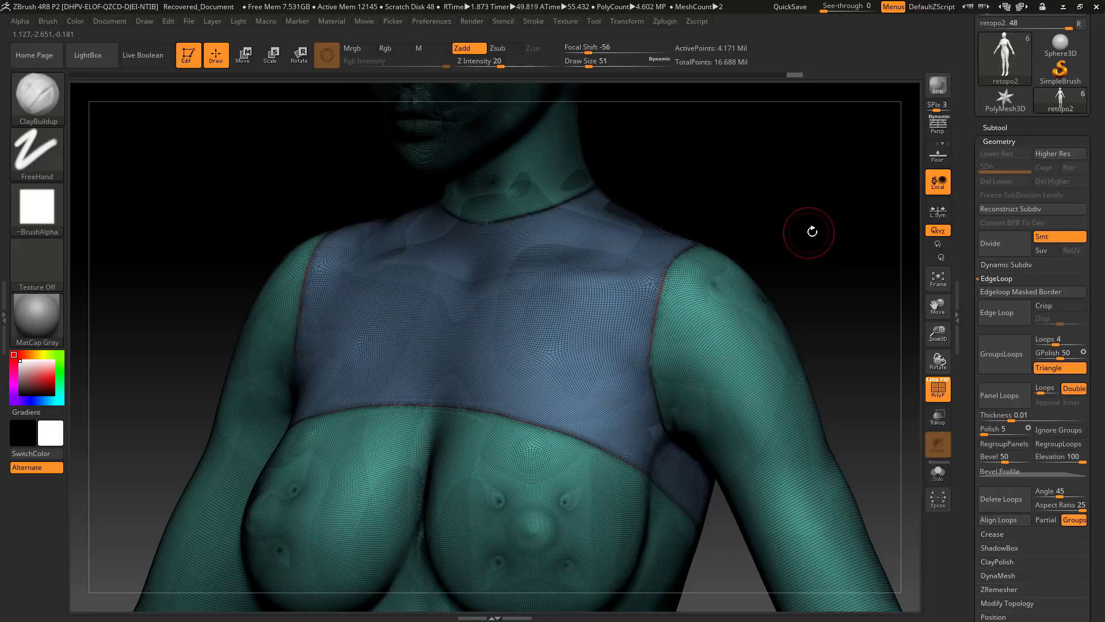
mouse_move(803, 217)
mouse_down()
mouse_move(811, 227)
mouse_move(655, 373)
mouse_up()
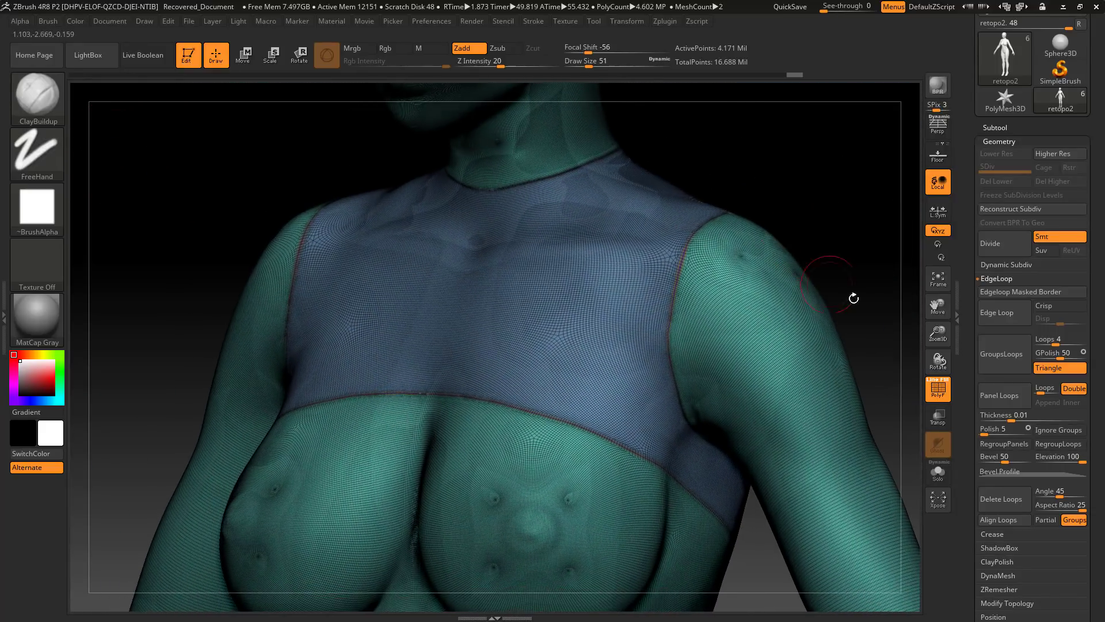
click(939, 383)
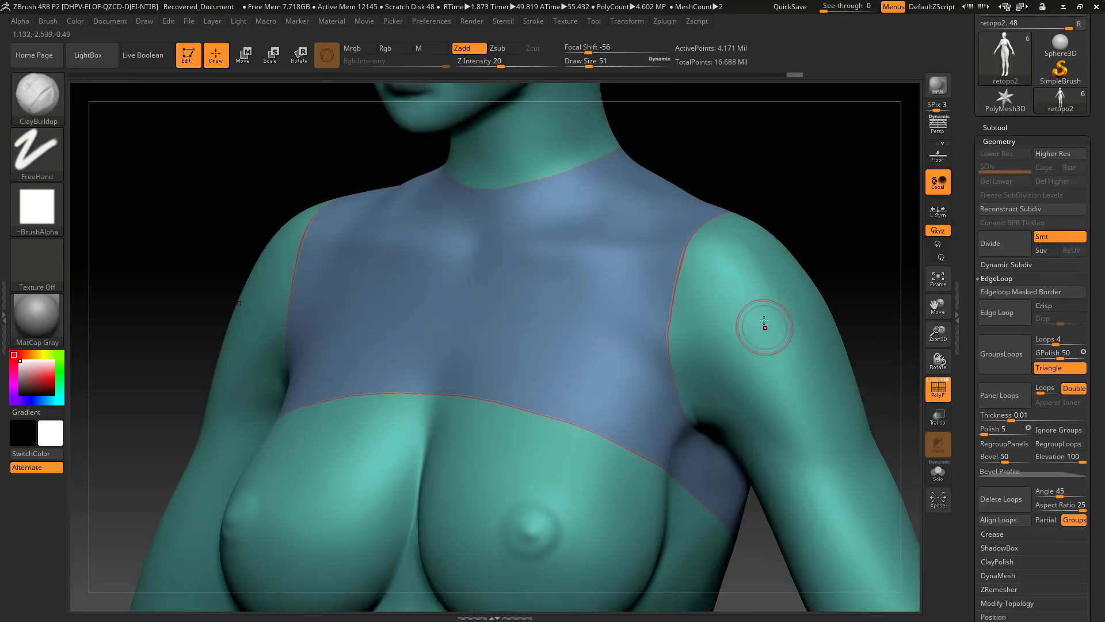
- Hide the rest of the body so only the chest panel shows, and isolate the subtool in Solo mode
key(ctrl+shift)
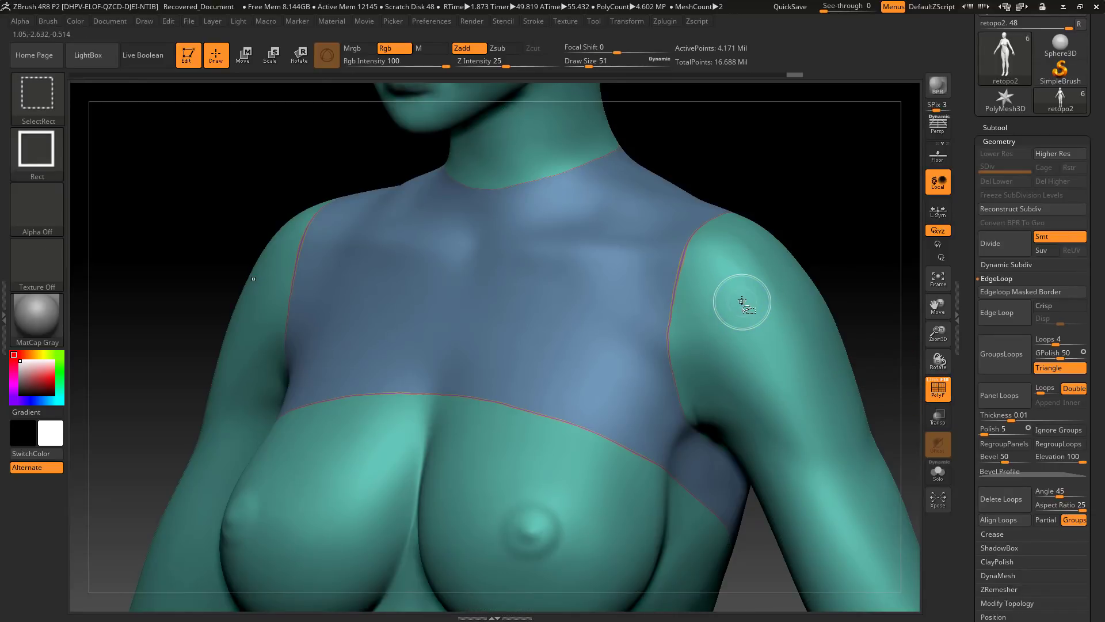
ctrl+shift+click(785, 264)
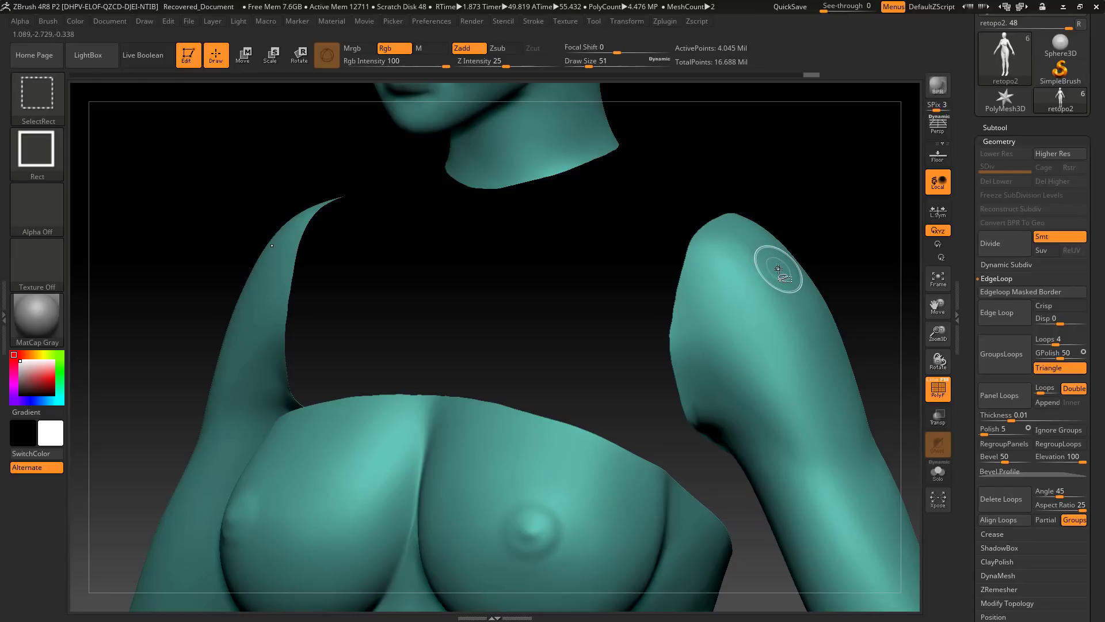
ctrl+shift+click(785, 275)
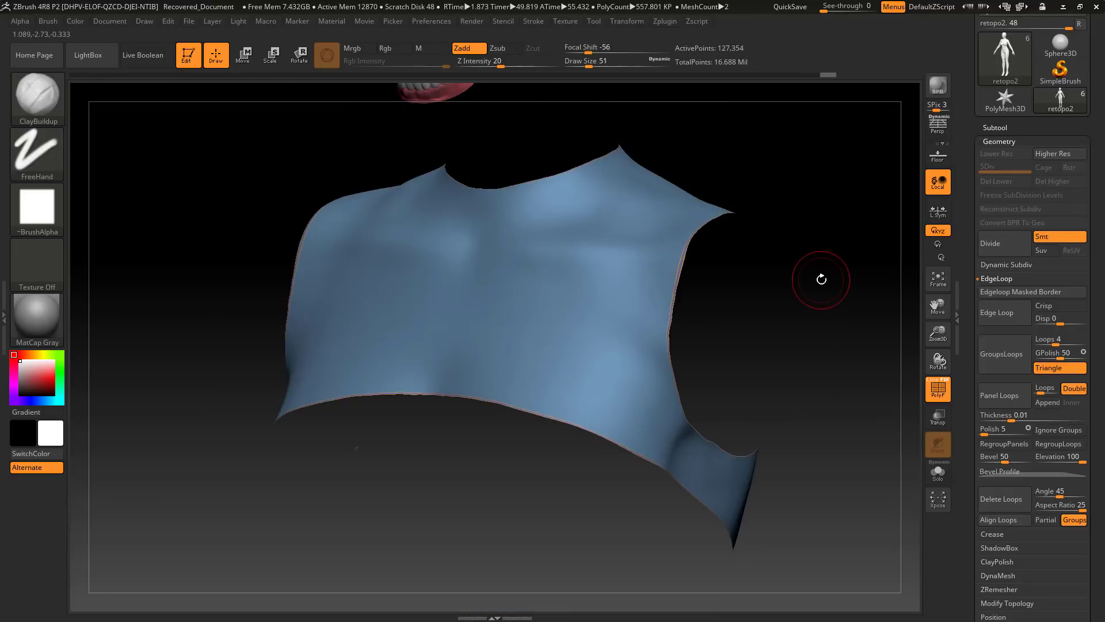
drag(788, 303, 825, 362)
click(938, 472)
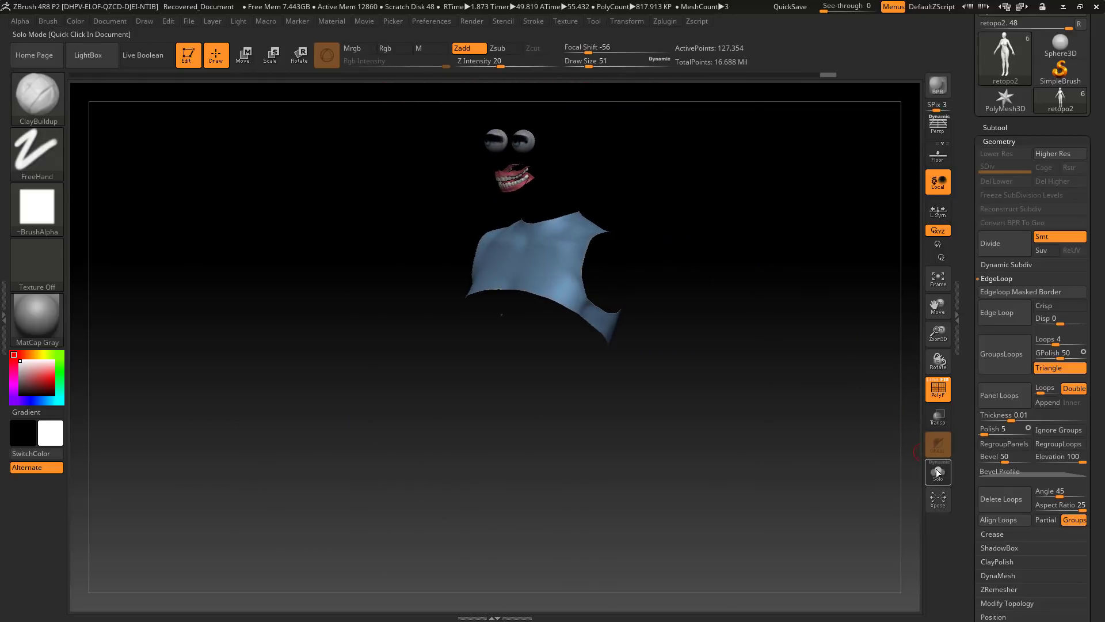
drag(743, 343, 586, 401)
drag(521, 415, 772, 395)
key(f)
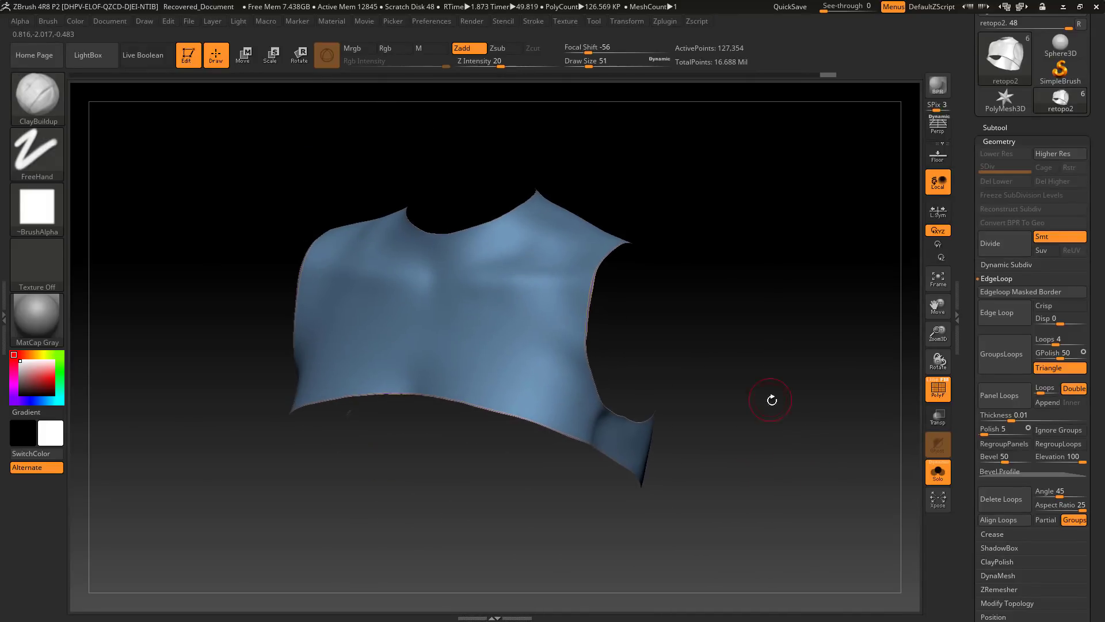
- Merge the visible chest panel and its border loops into a single polygroup with GroupVisible
drag(1096, 468, 1088, 367)
alt+drag(764, 401, 849, 421)
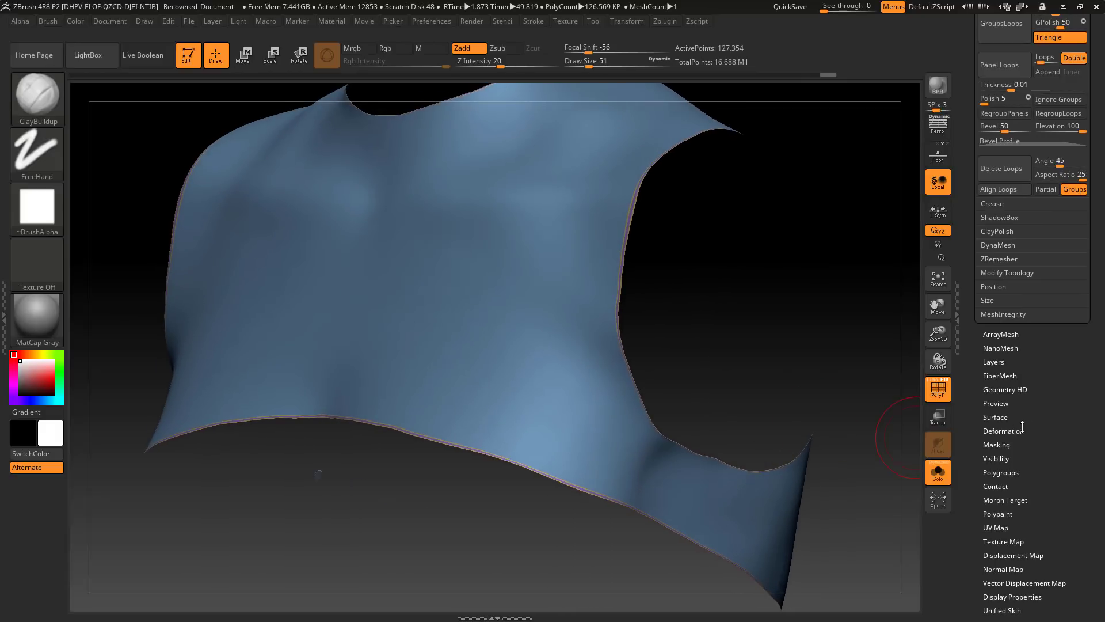
scroll(1020, 442, down, 4)
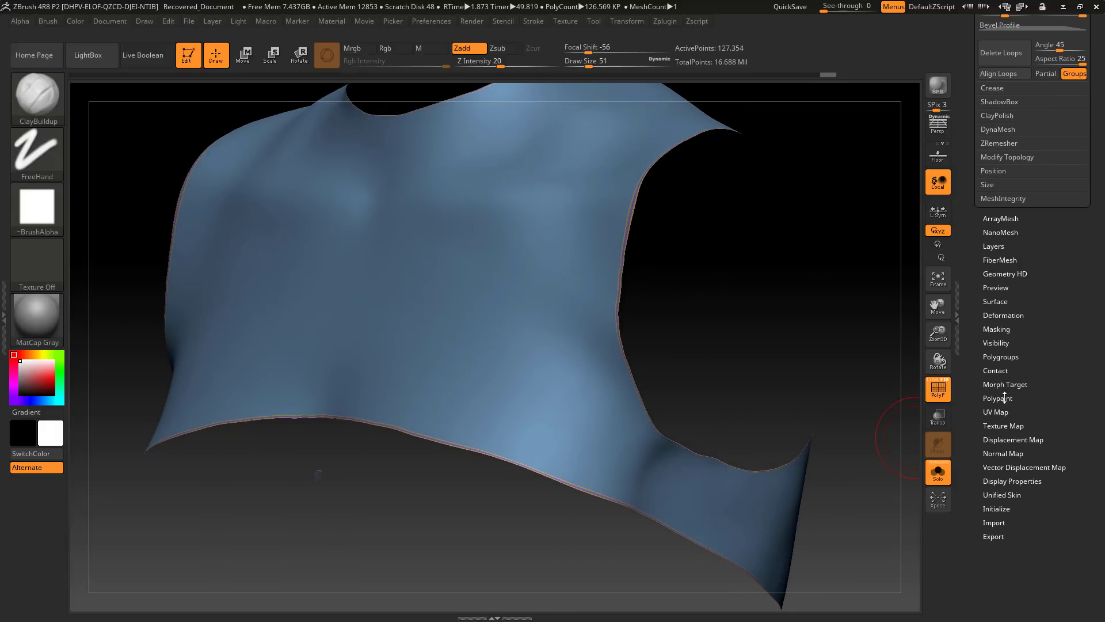
click(1005, 357)
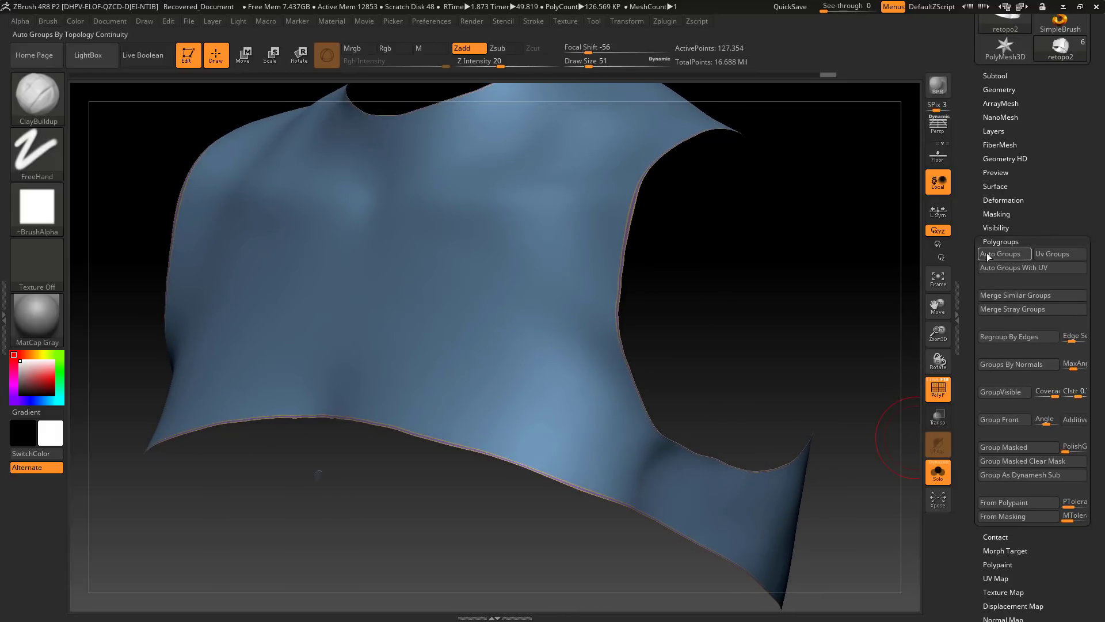
click(1004, 392)
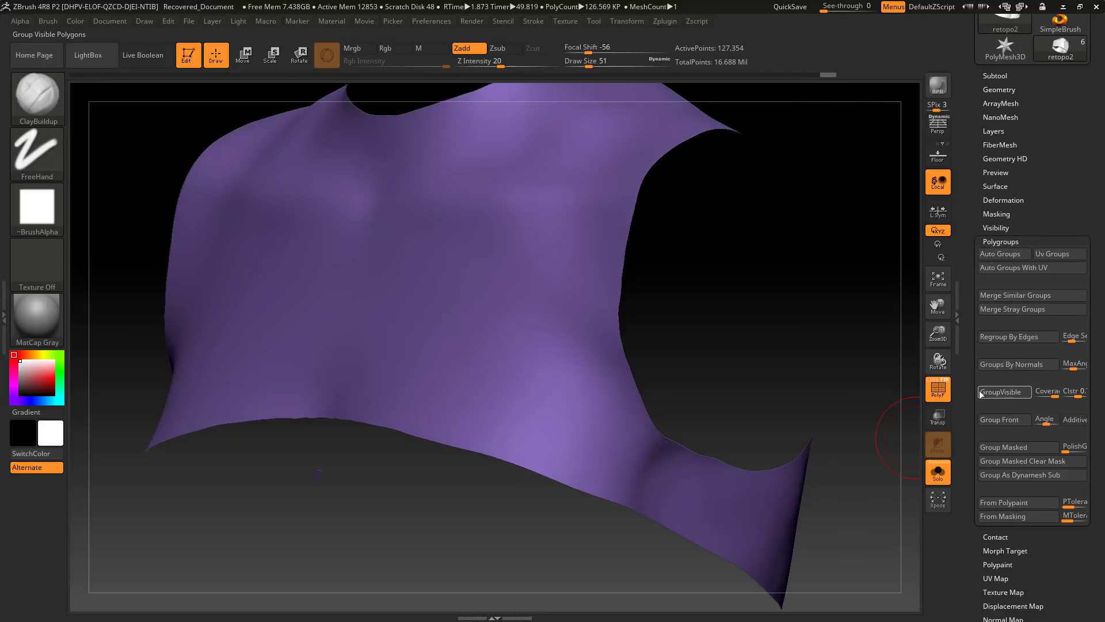
- Display the wireframe, examine the panel's lower edge and hide the stray polygons beneath it
click(938, 390)
mouse_move(765, 321)
alt+mouse_down()
mouse_move(620, 347)
mouse_move(647, 371)
mouse_move(647, 353)
mouse_move(461, 455)
mouse_move(478, 455)
alt+mouse_up()
drag(756, 545, 718, 469)
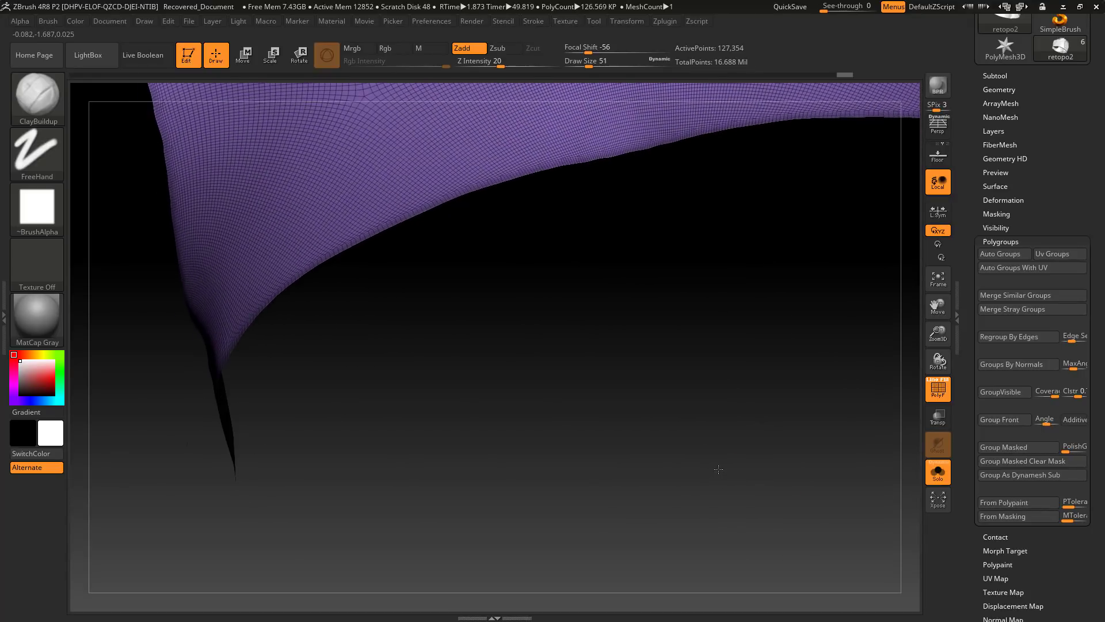
mouse_move(324, 502)
mouse_down()
mouse_move(197, 441)
mouse_move(167, 484)
mouse_up()
mouse_move(538, 481)
mouse_down()
mouse_move(491, 464)
mouse_move(613, 431)
mouse_move(582, 429)
mouse_move(713, 403)
mouse_move(738, 375)
mouse_move(654, 444)
mouse_move(634, 495)
mouse_move(733, 474)
mouse_move(708, 345)
mouse_move(612, 363)
mouse_move(625, 385)
mouse_move(666, 390)
mouse_move(666, 409)
mouse_move(710, 380)
mouse_move(833, 460)
mouse_up()
- Delete the hidden geometry from the mesh and check the remaining chest panel's surface without the wireframe
scroll(1030, 194, up, 3)
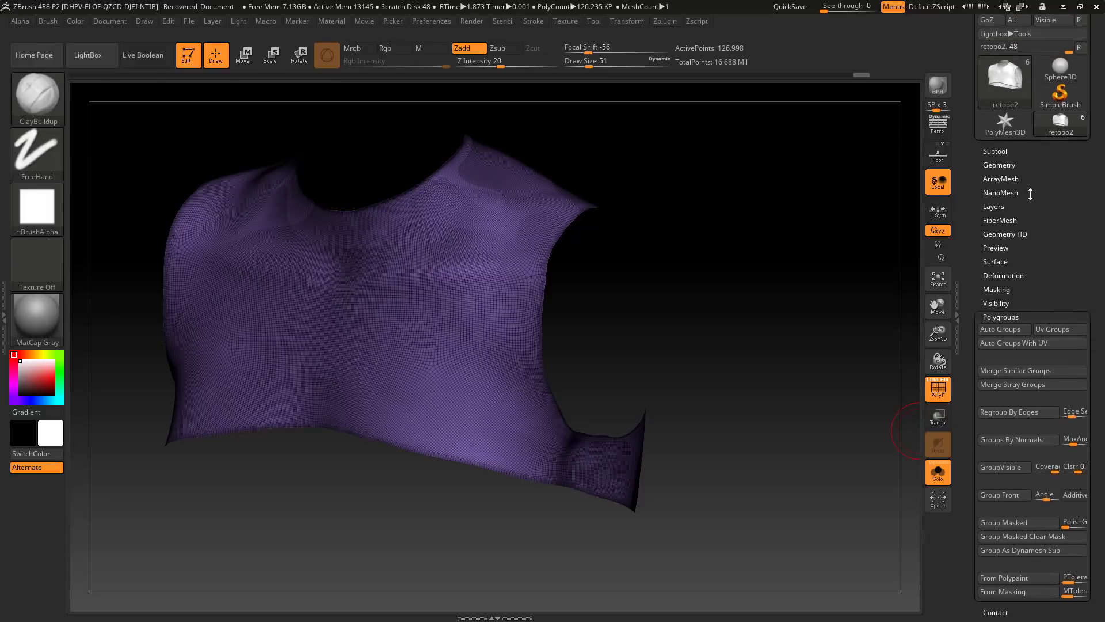
click(1002, 166)
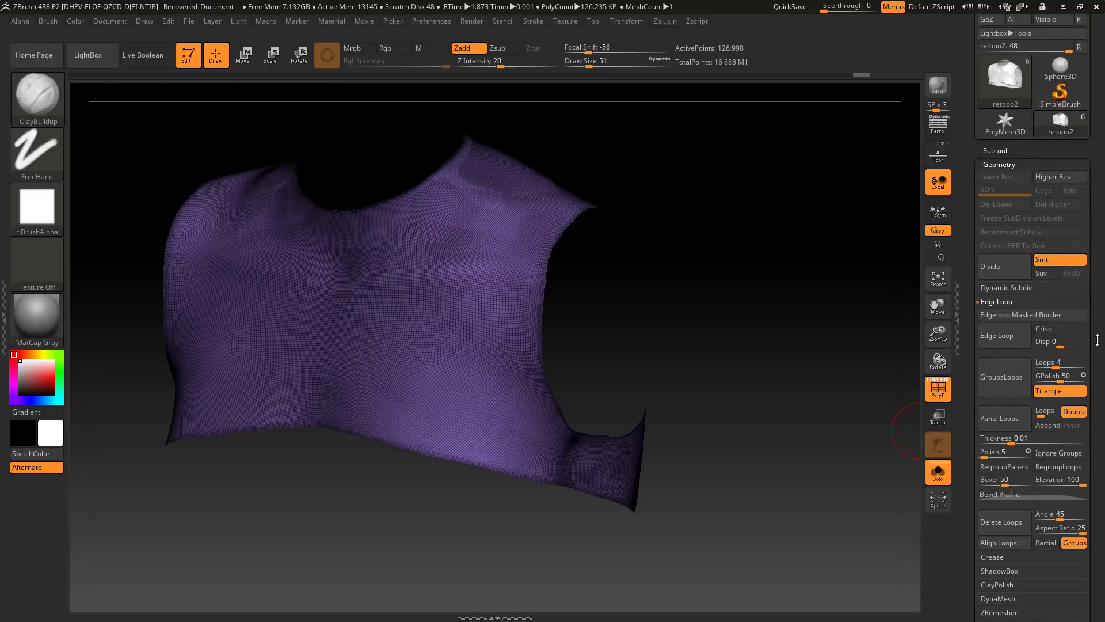
scroll(1096, 267, down, 3)
click(1007, 444)
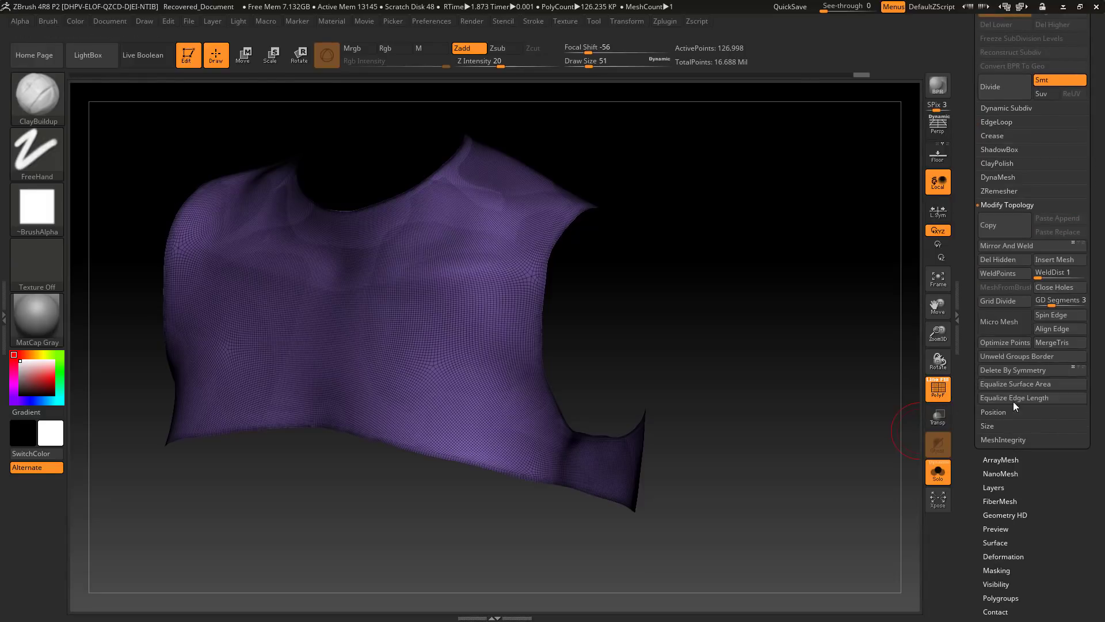
click(992, 259)
drag(708, 353, 822, 414)
click(939, 389)
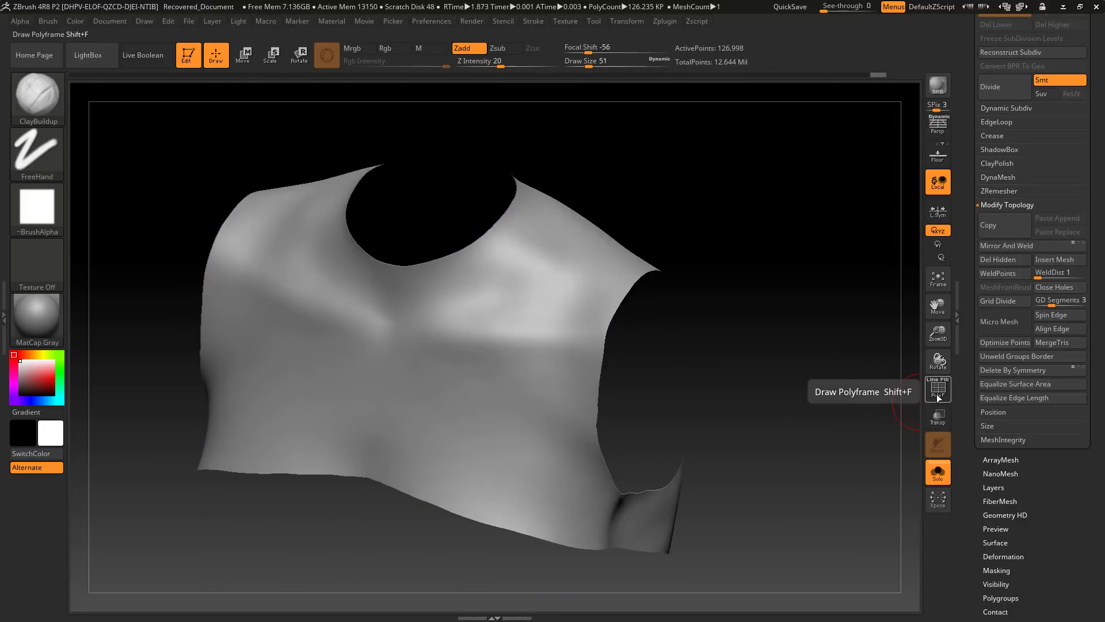
drag(906, 403, 886, 413)
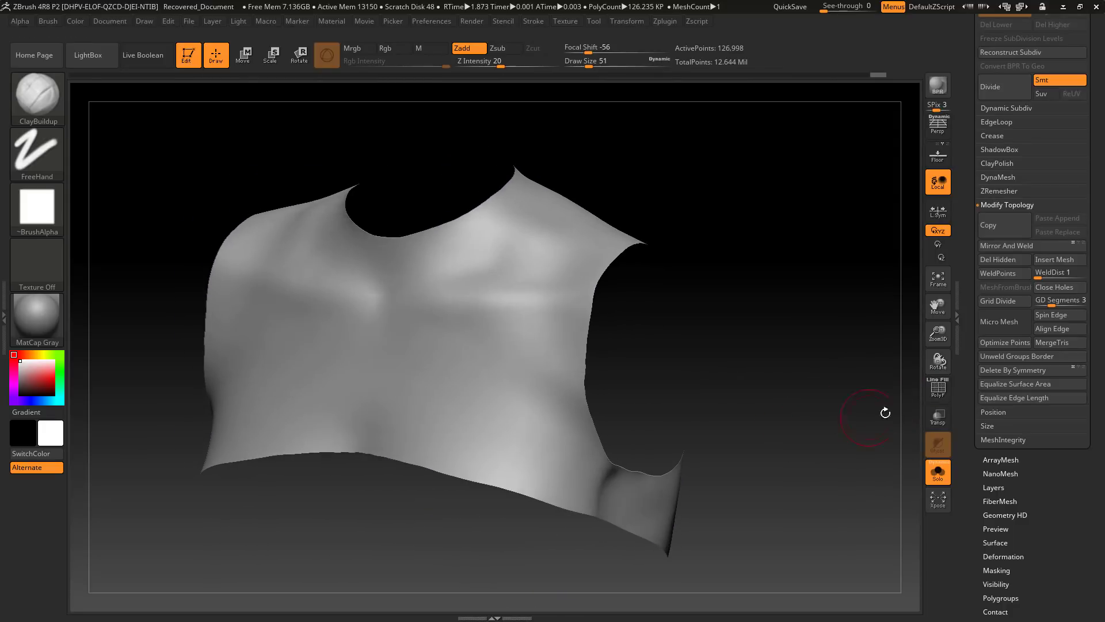
click(937, 390)
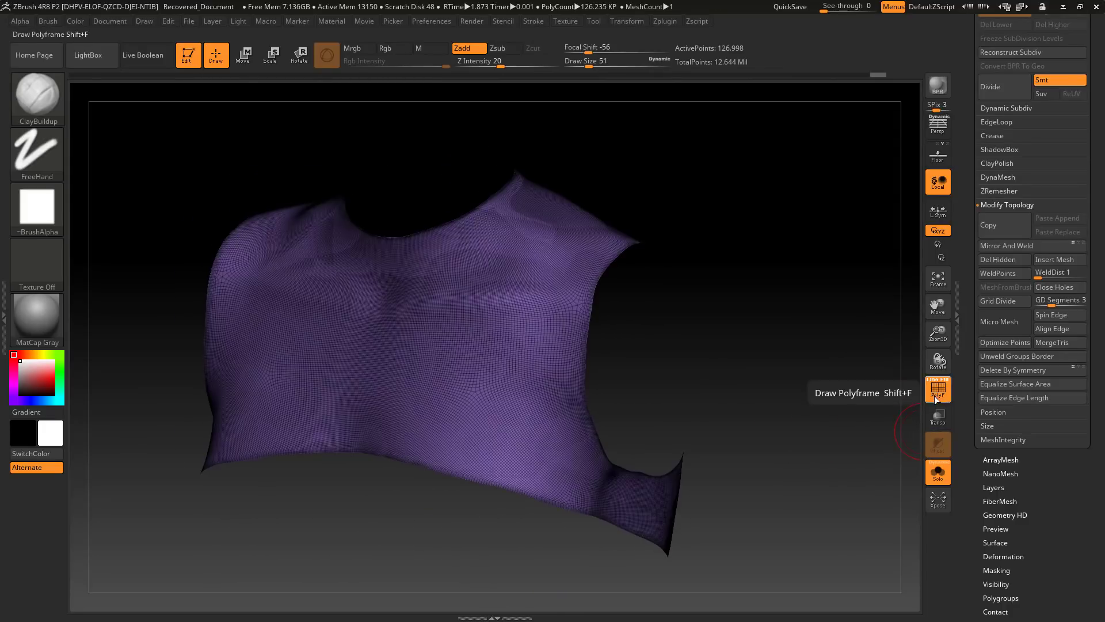
- Retopologize the chest panel with ZRemesher using a Target Polygons Count of 1 and an AdaptiveSize of 30
click(1000, 191)
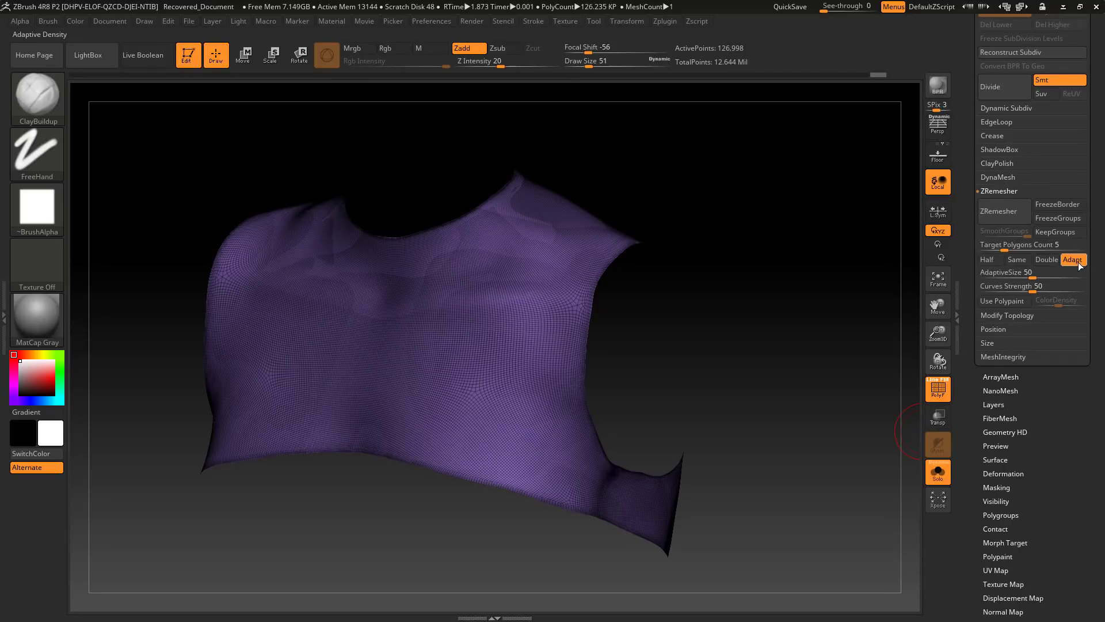
click(1019, 244)
drag(853, 340, 861, 336)
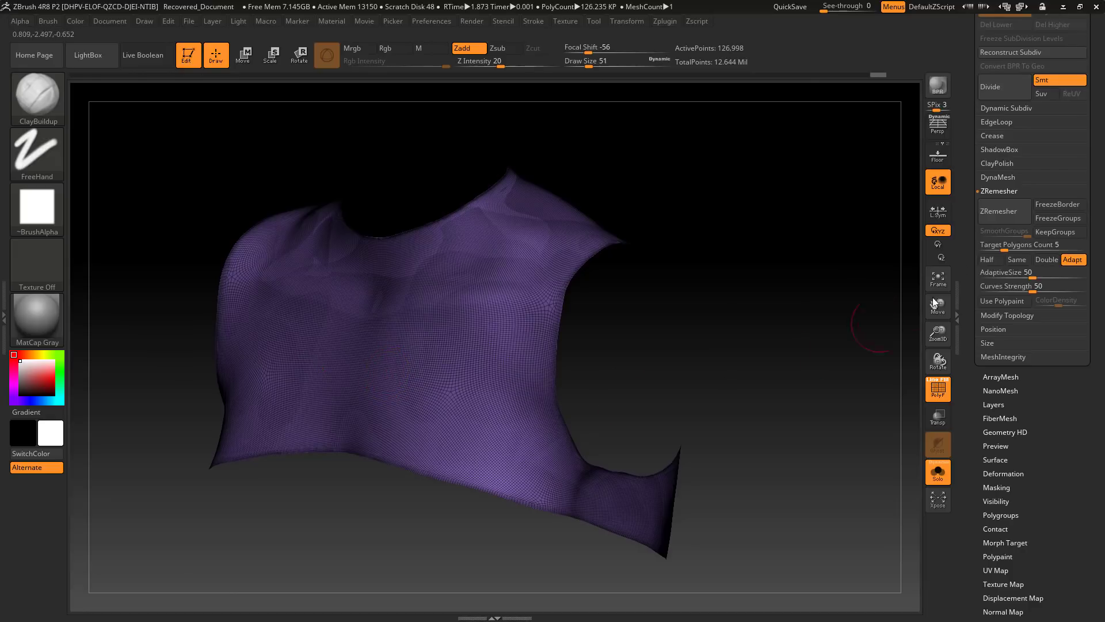
drag(1004, 245, 986, 244)
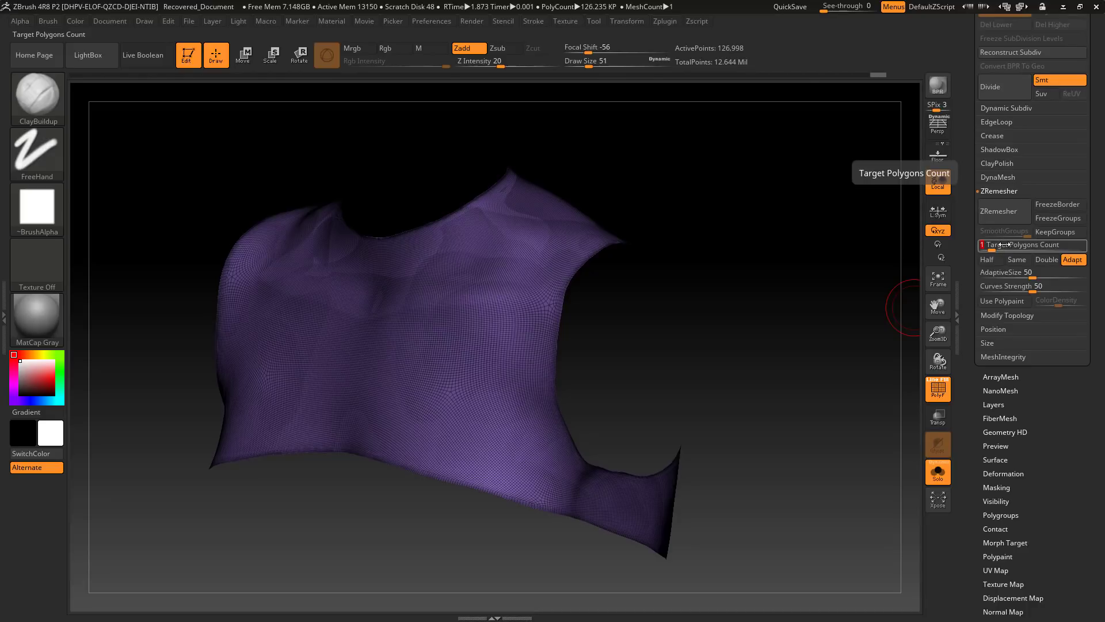
click(1005, 273)
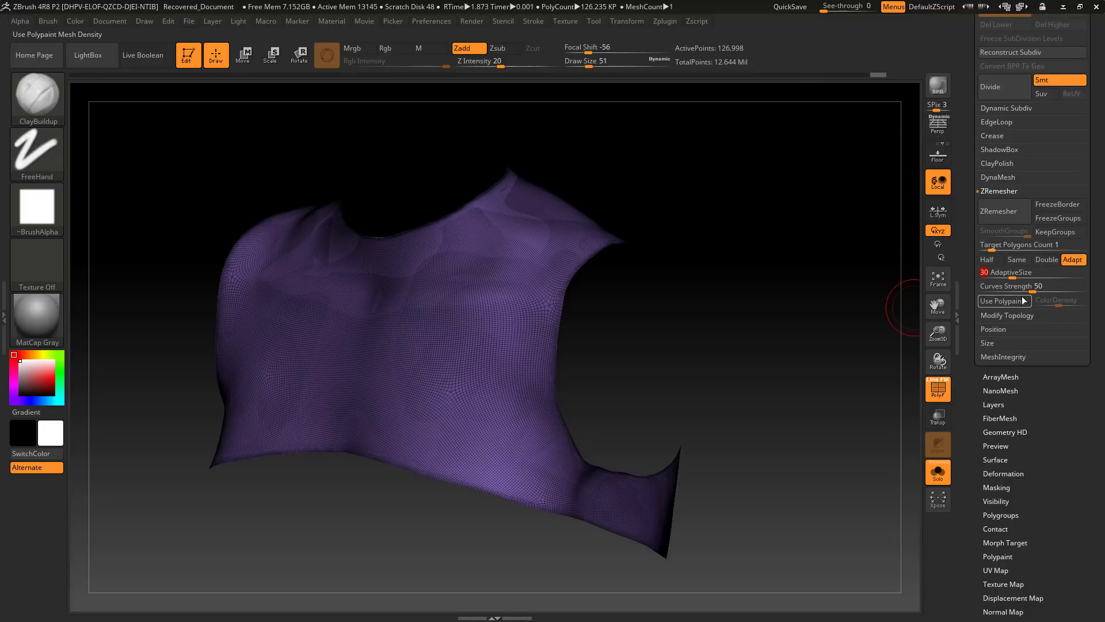
click(998, 215)
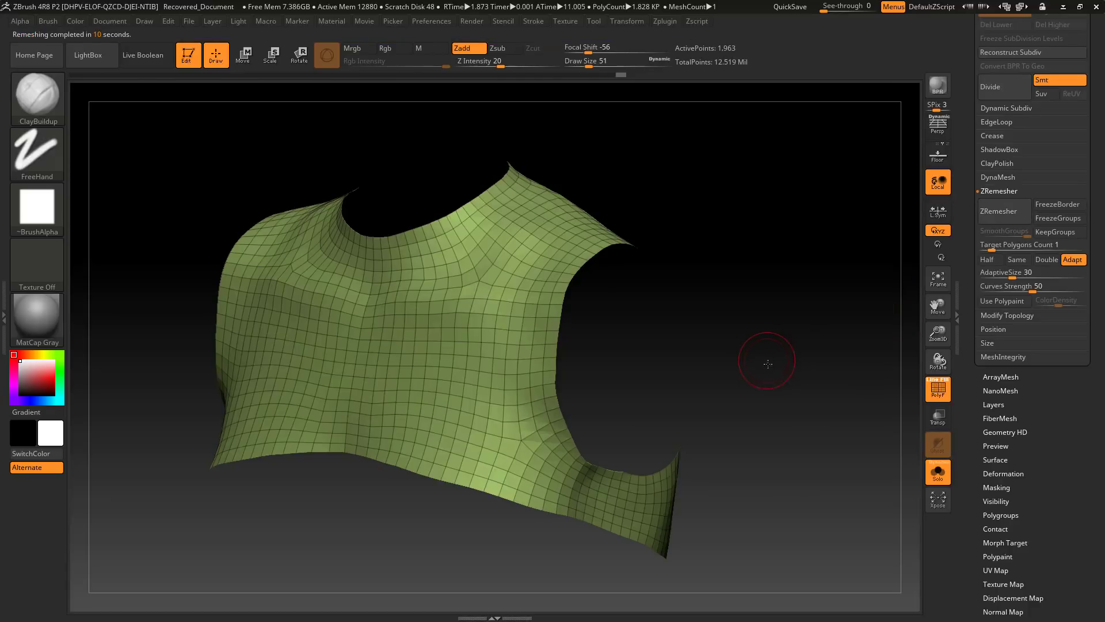
drag(768, 364, 817, 352)
- Enable the Half option, remesh the chest panel at half its polygon count and inspect the result
click(990, 259)
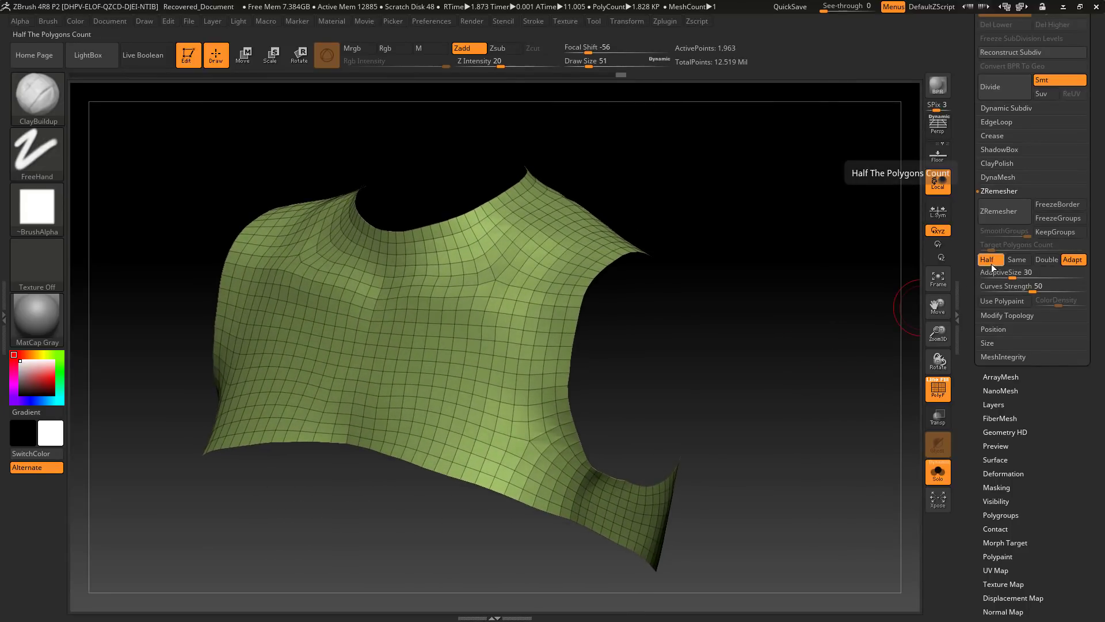
click(1000, 216)
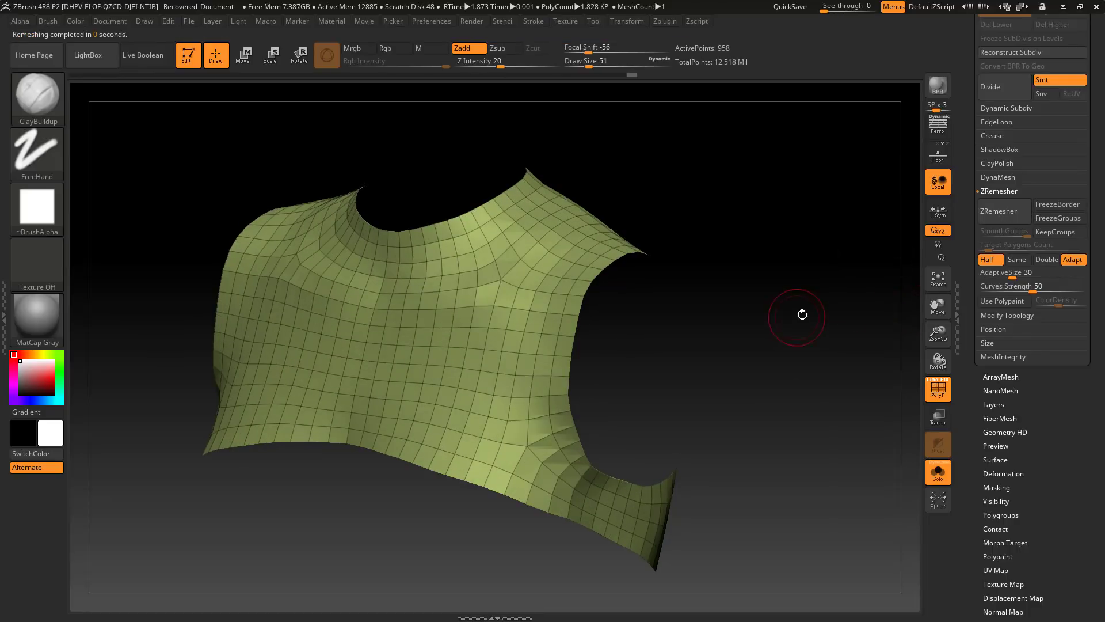
drag(803, 314, 823, 380)
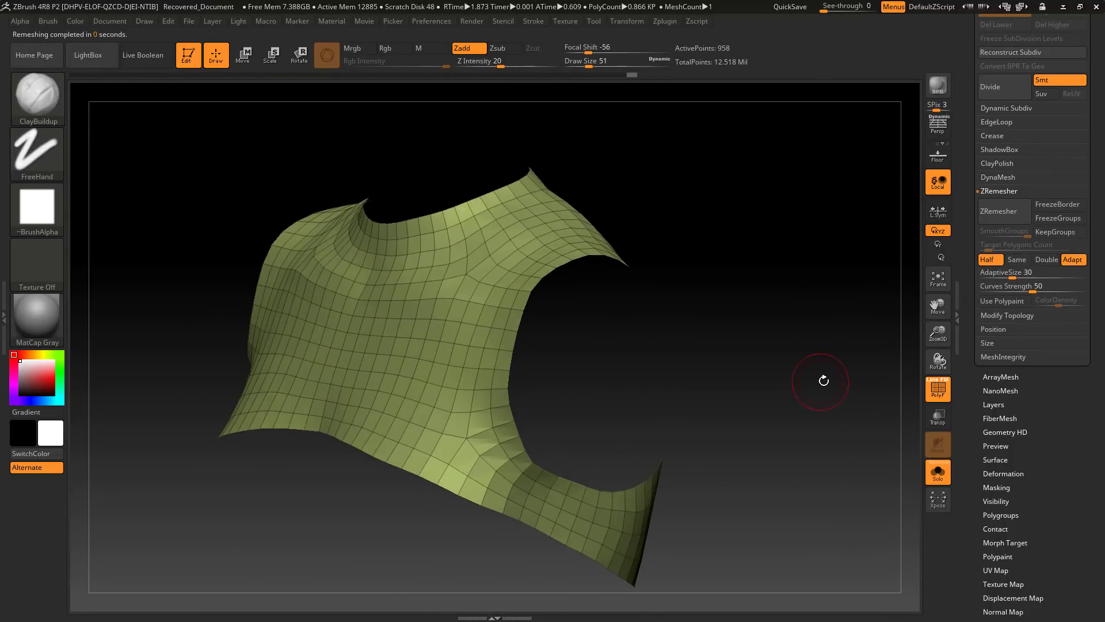
- Halve the chest panel's polygons once more with ZRemesher and compare the topology before and after
click(1006, 213)
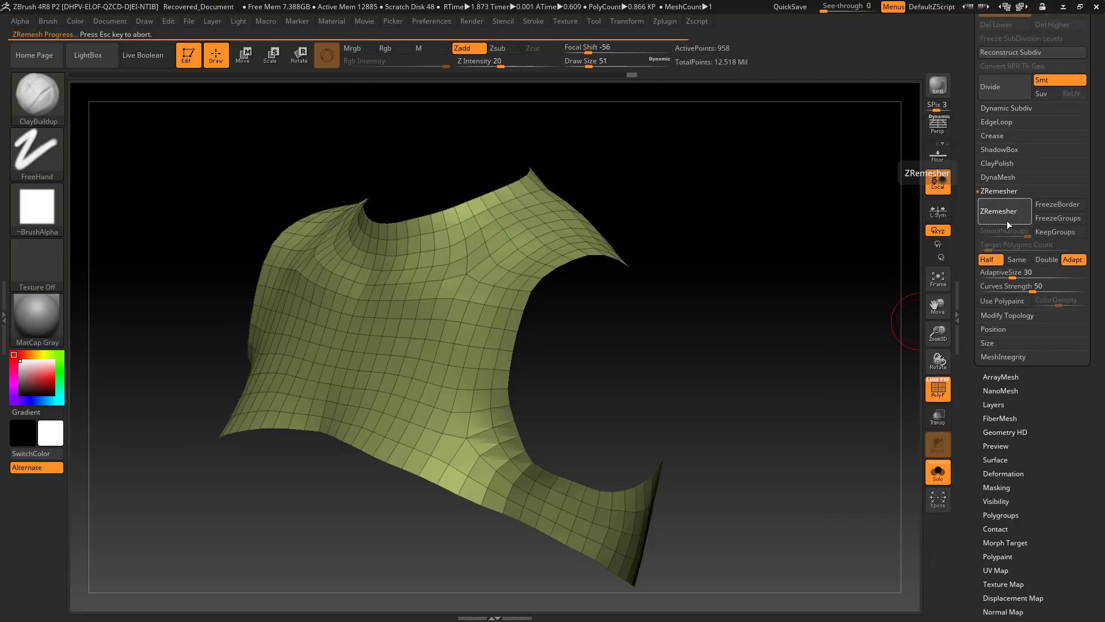
mouse_move(786, 346)
mouse_down()
mouse_move(814, 340)
mouse_move(801, 360)
mouse_move(821, 341)
mouse_move(863, 374)
mouse_move(804, 389)
mouse_move(796, 415)
mouse_move(838, 374)
mouse_move(730, 414)
mouse_move(741, 426)
mouse_move(802, 425)
mouse_move(797, 447)
mouse_move(823, 418)
mouse_move(752, 434)
mouse_move(799, 430)
mouse_move(768, 434)
mouse_move(785, 444)
mouse_move(767, 444)
mouse_move(785, 434)
mouse_move(774, 441)
mouse_up()
key(ctrl)
key(ctrl+z)
key(ctrl+shift+z)
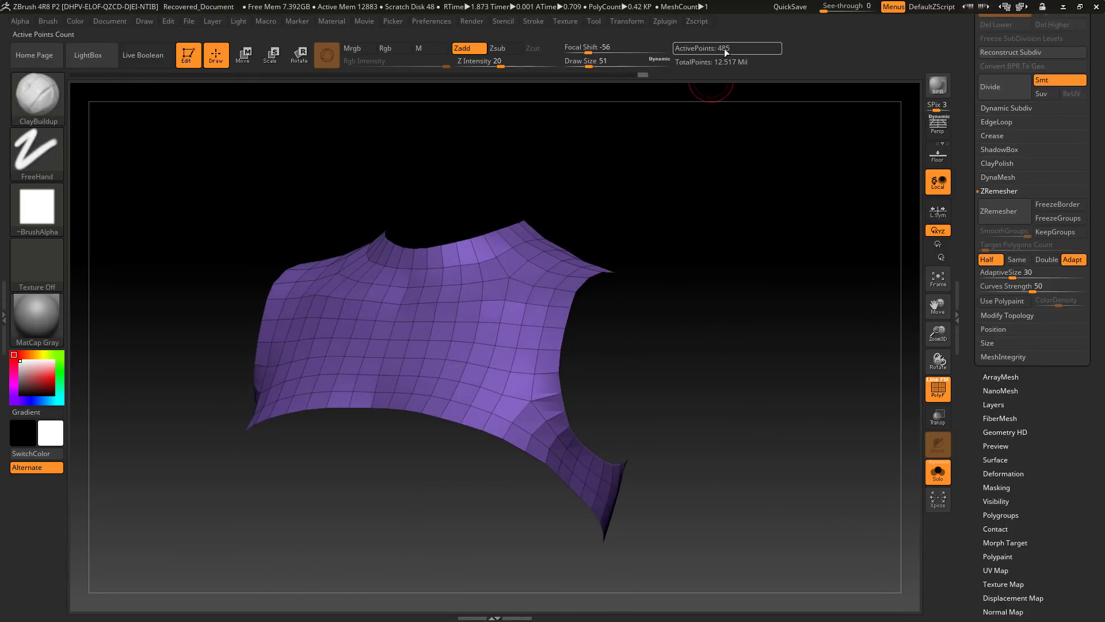
drag(786, 397, 755, 320)
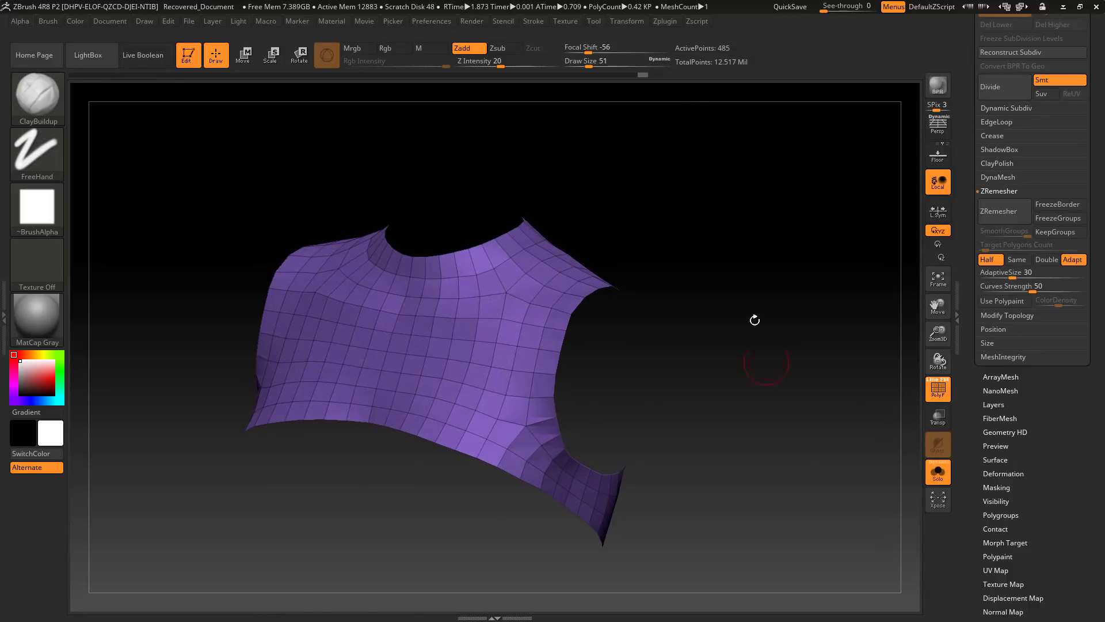
drag(772, 360, 873, 387)
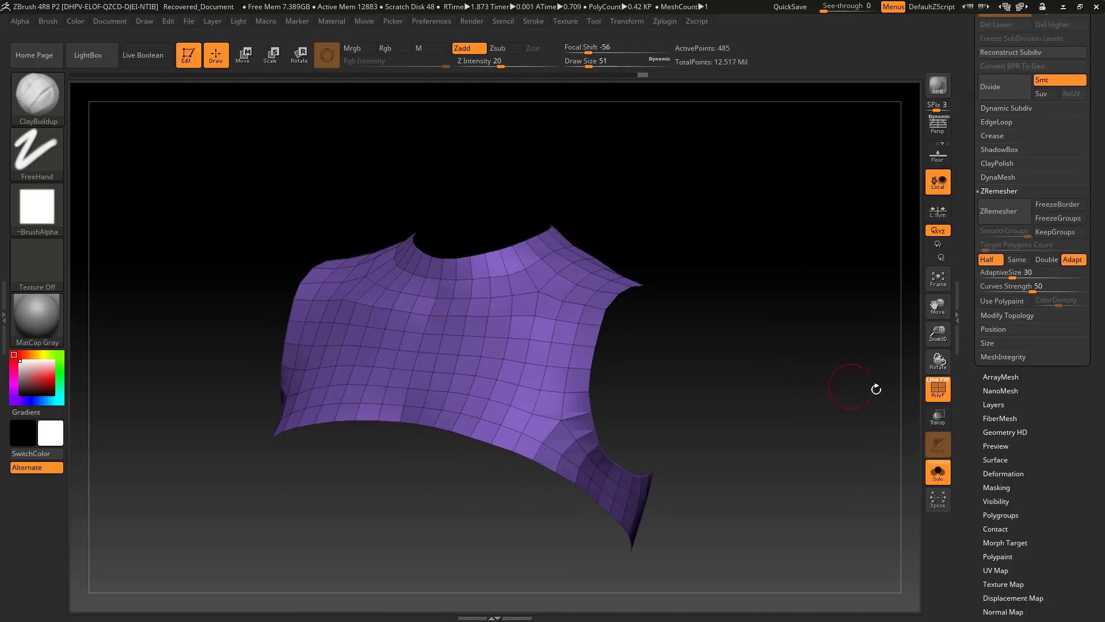
- Show the retopo1 body together with the chest panel and check the panel's fit with and without the wireframe
click(945, 393)
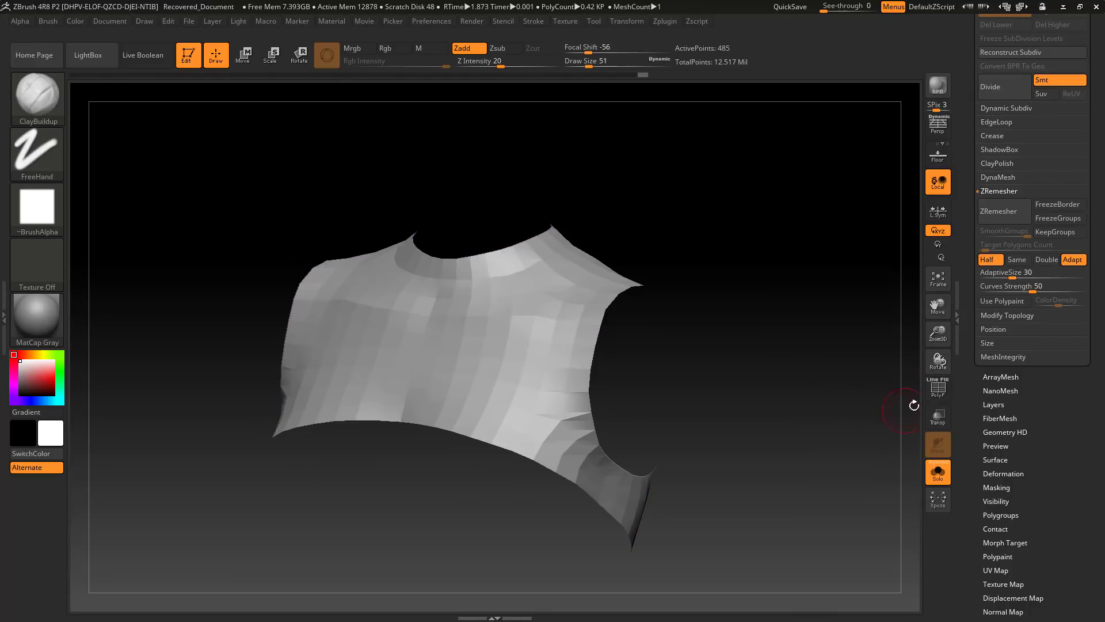
drag(820, 406, 827, 414)
click(938, 472)
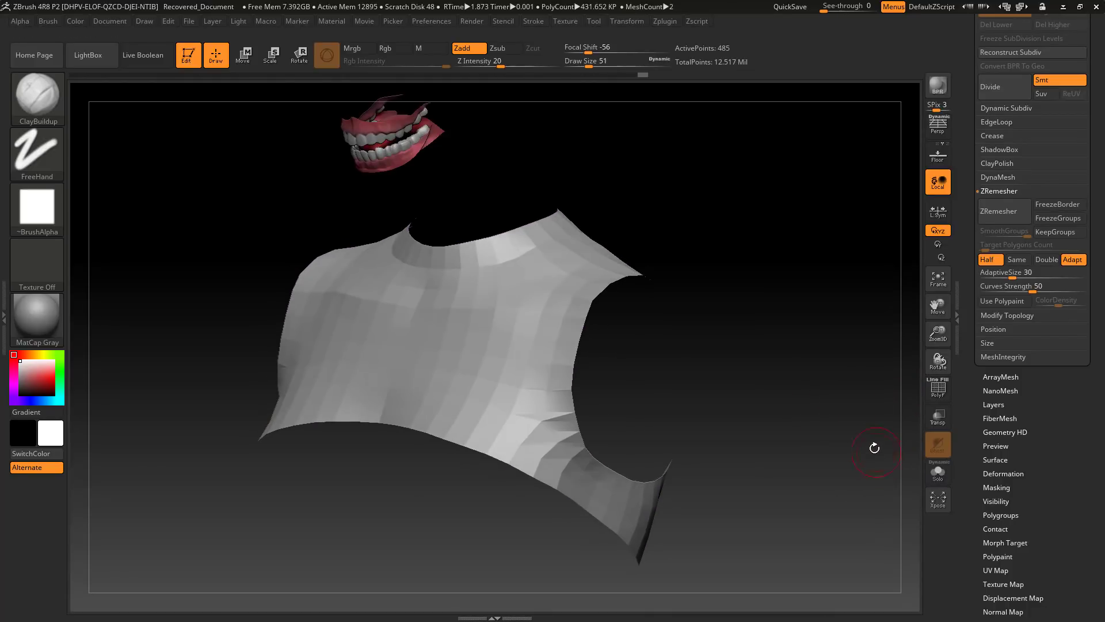
scroll(966, 124, up, 3)
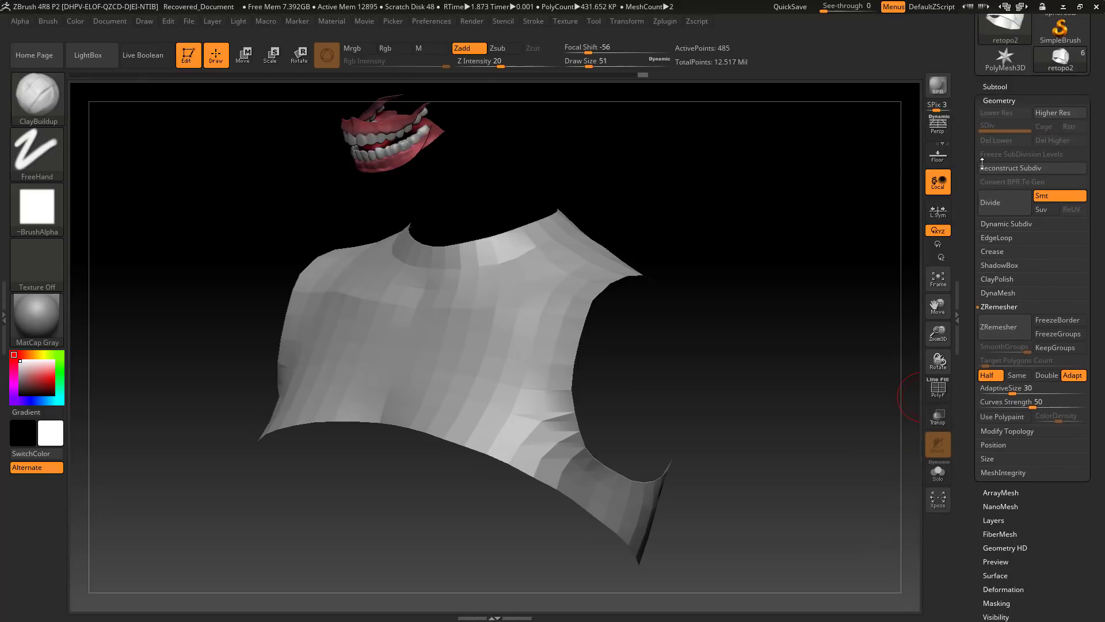
click(996, 86)
click(1081, 180)
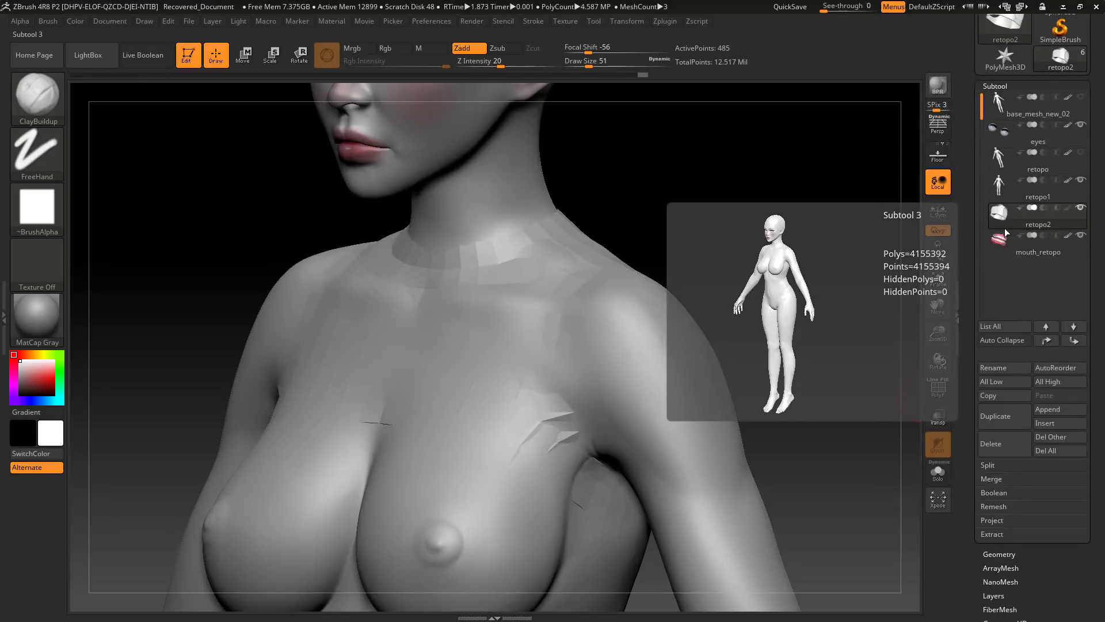
drag(819, 328, 931, 413)
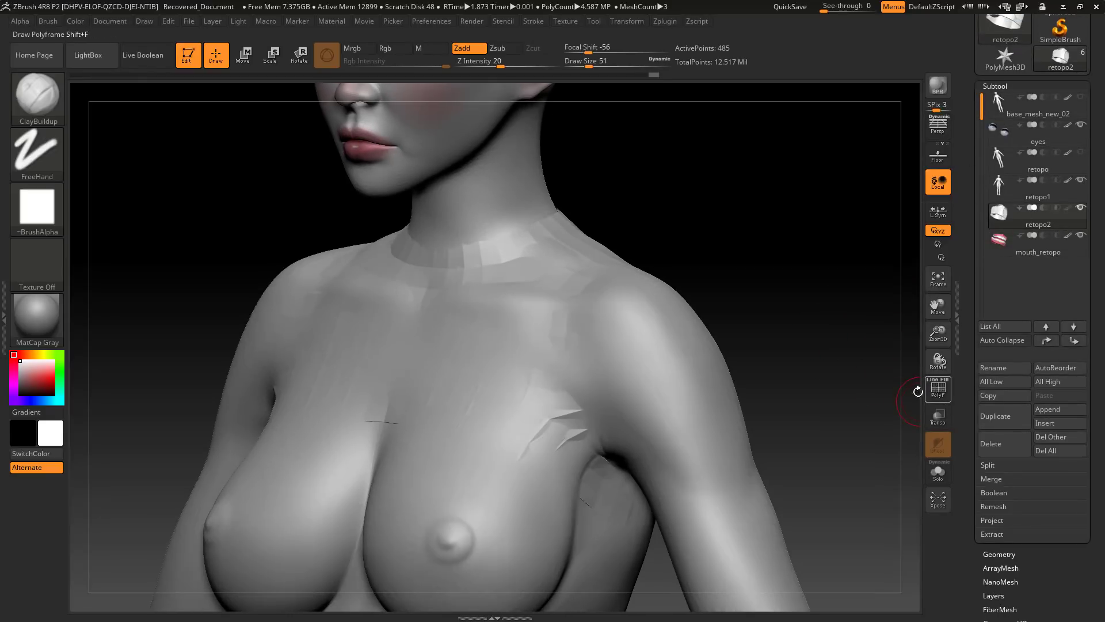
click(938, 389)
drag(839, 397, 872, 425)
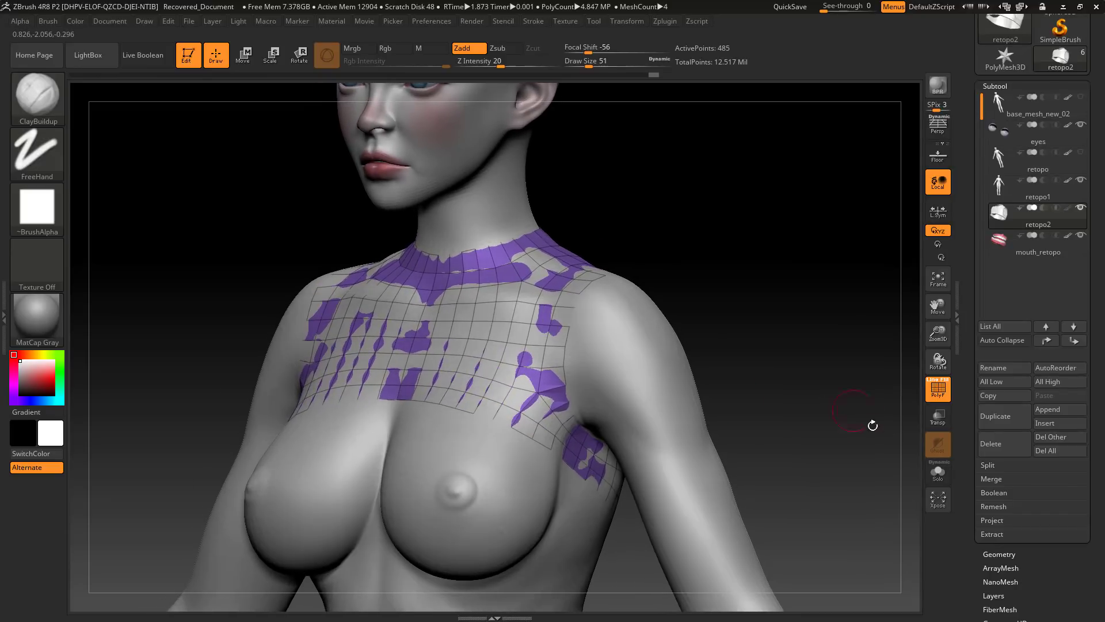
- Isolate the chest panel in Solo mode and select the ZModeler brush, checking the panel's mesh from the front and back
click(938, 471)
mouse_move(772, 436)
mouse_down()
mouse_move(801, 449)
mouse_move(780, 434)
mouse_move(797, 432)
mouse_move(558, 429)
mouse_up()
click(27, 126)
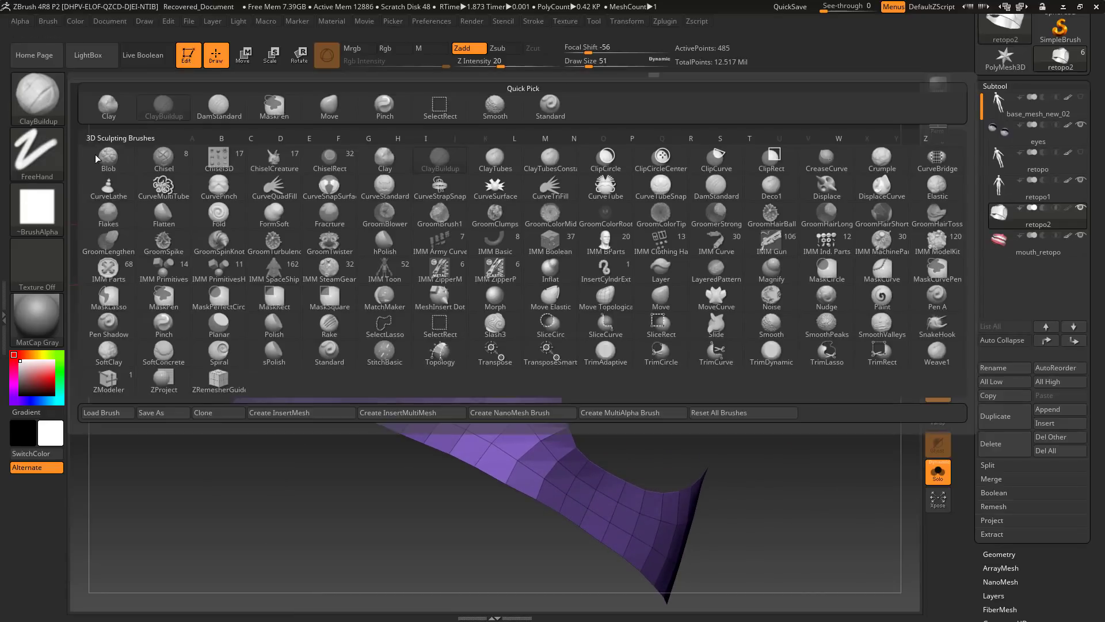
click(114, 386)
drag(709, 357, 535, 386)
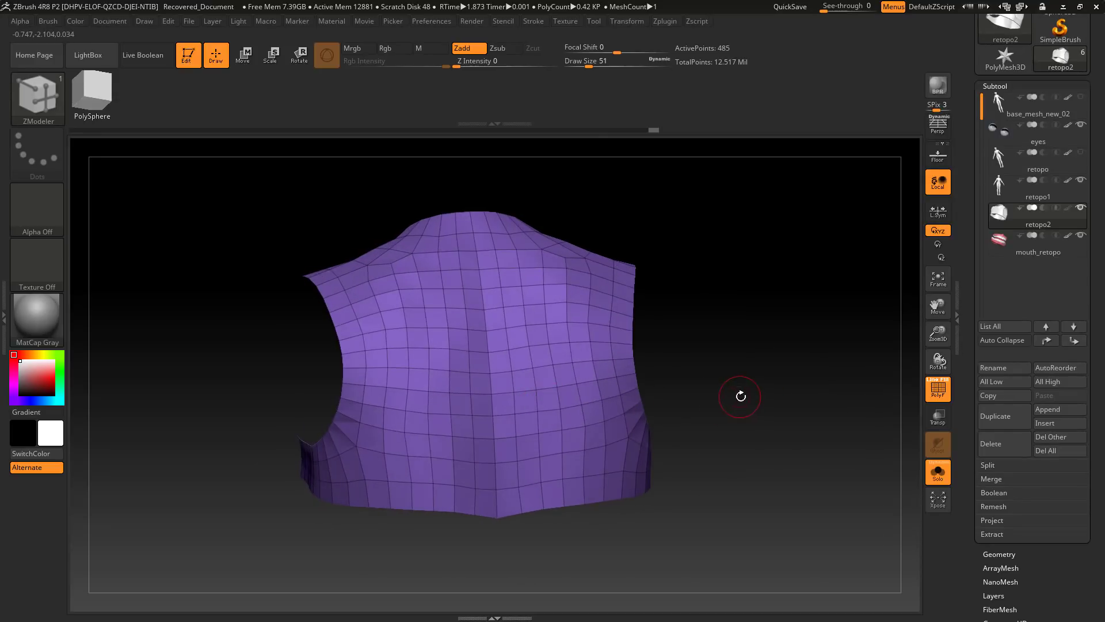
drag(741, 396, 799, 371)
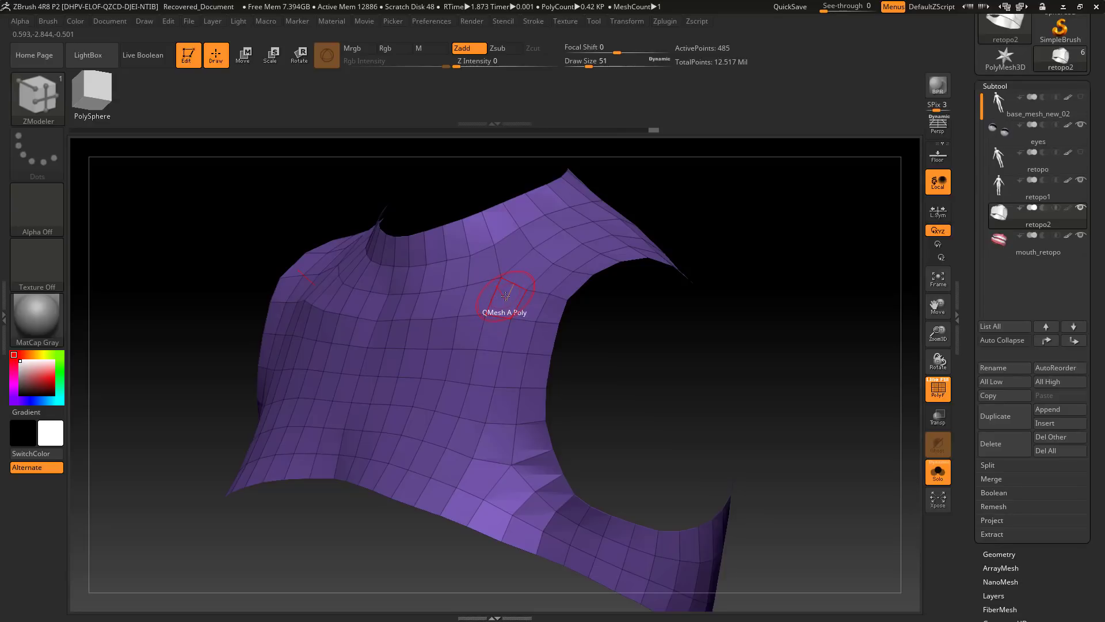
- Review ZModeler's edge and polygon actions, try QMesh on a single polygon near the shoulder, and undo it
key(space)
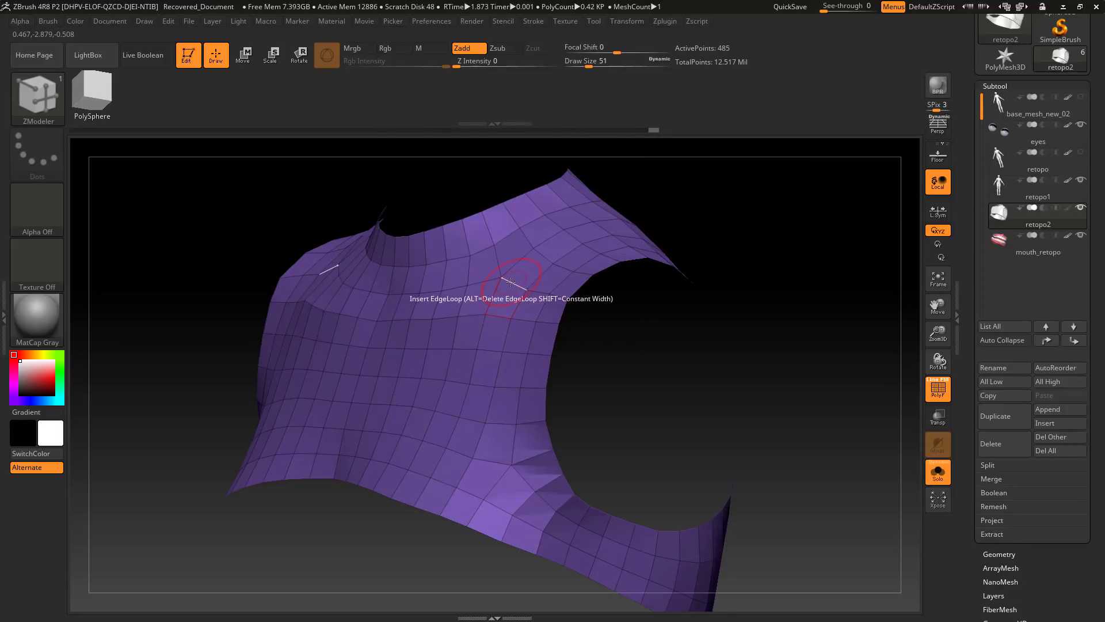
key(space)
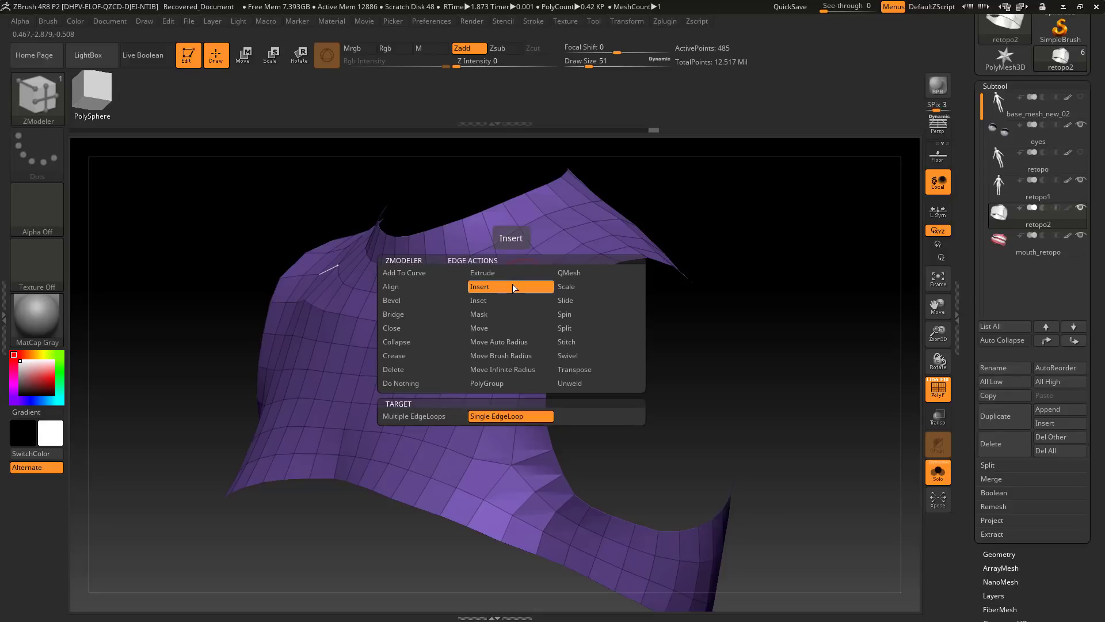
click(513, 286)
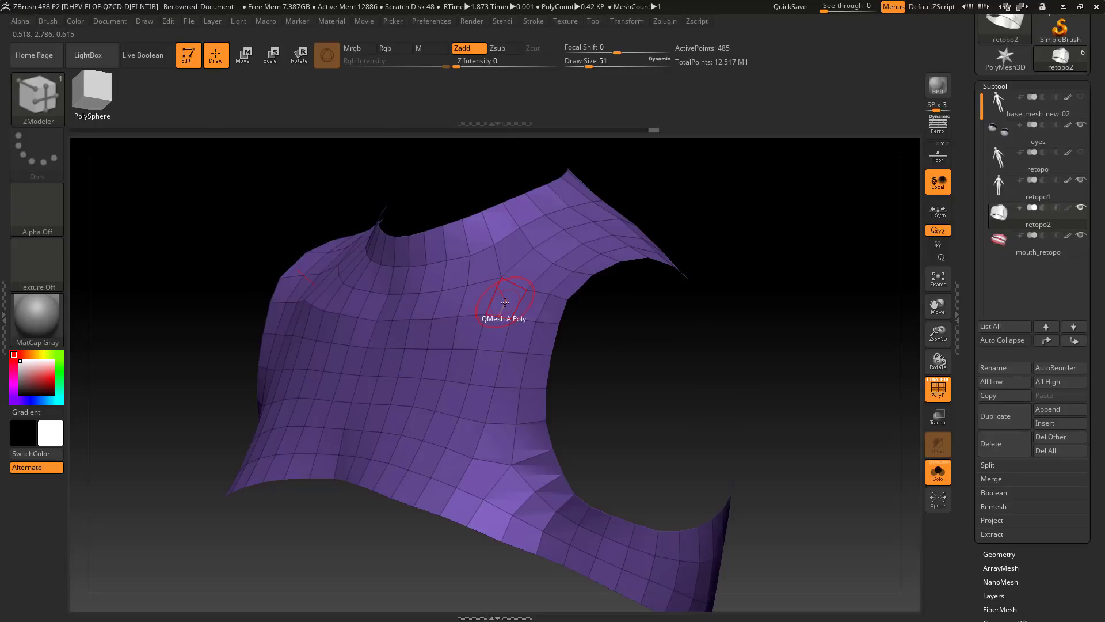
key(space)
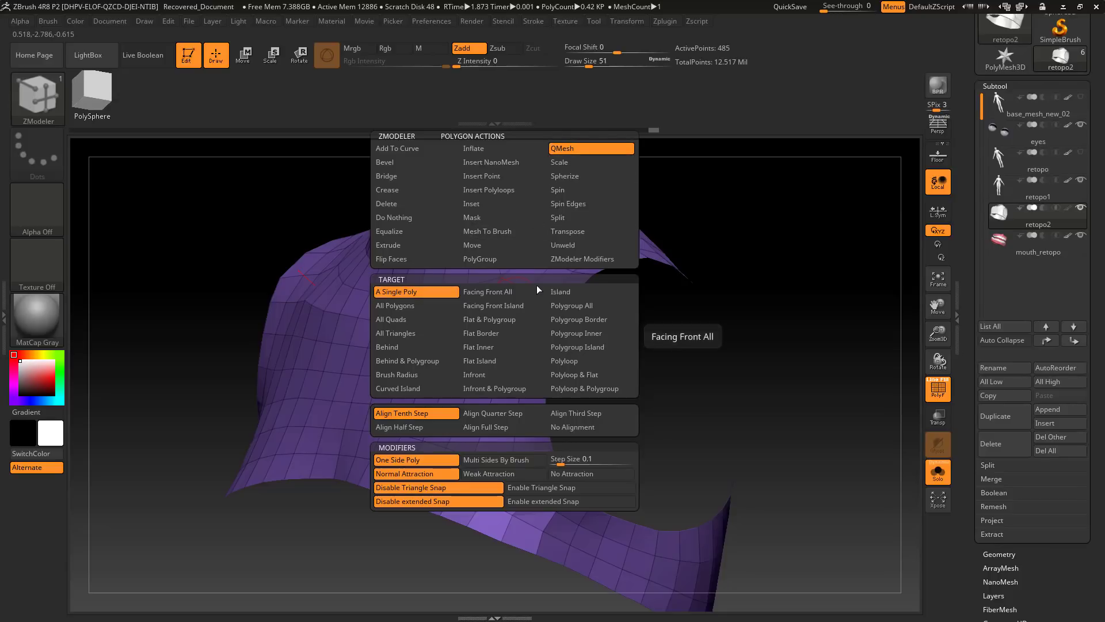
key(space)
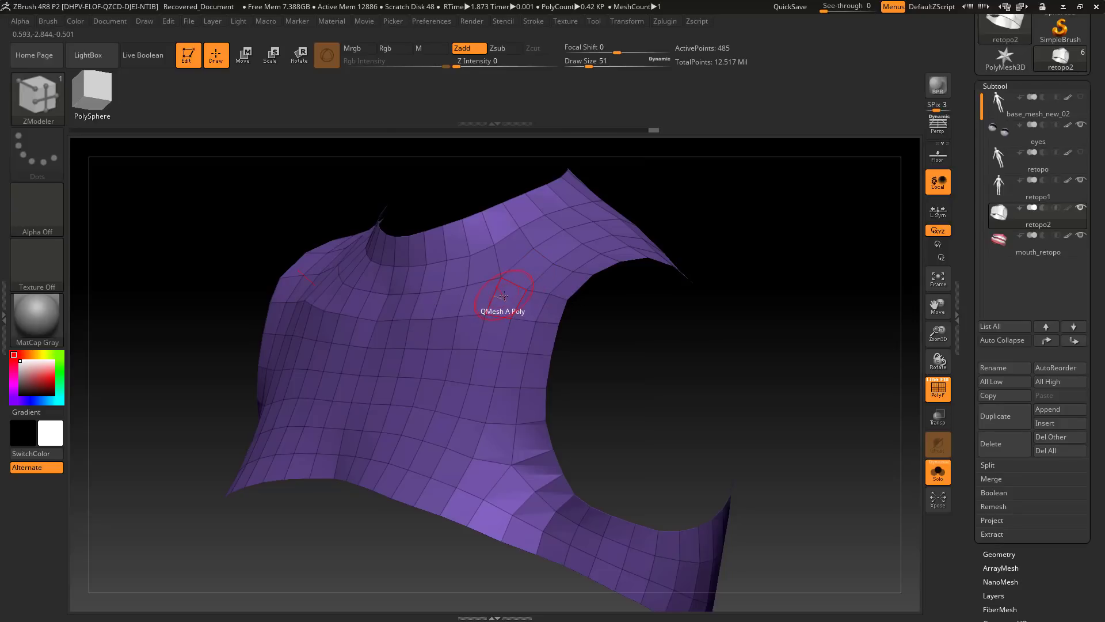
mouse_move(504, 300)
mouse_down()
mouse_move(510, 310)
mouse_move(496, 297)
mouse_move(519, 305)
mouse_move(498, 291)
mouse_up()
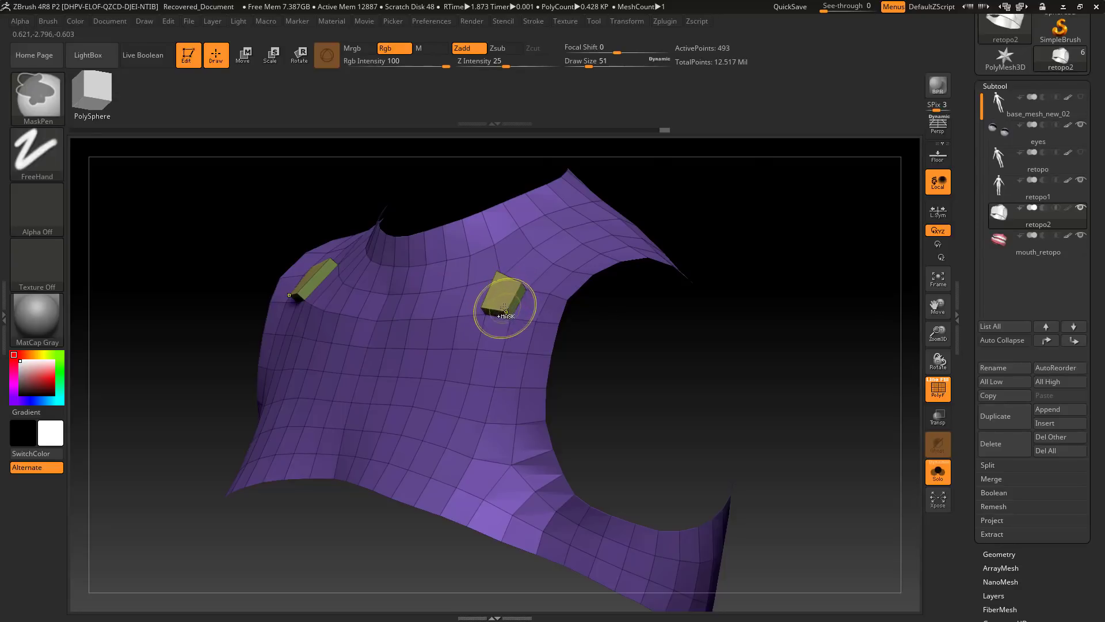
key(ctrl+z)
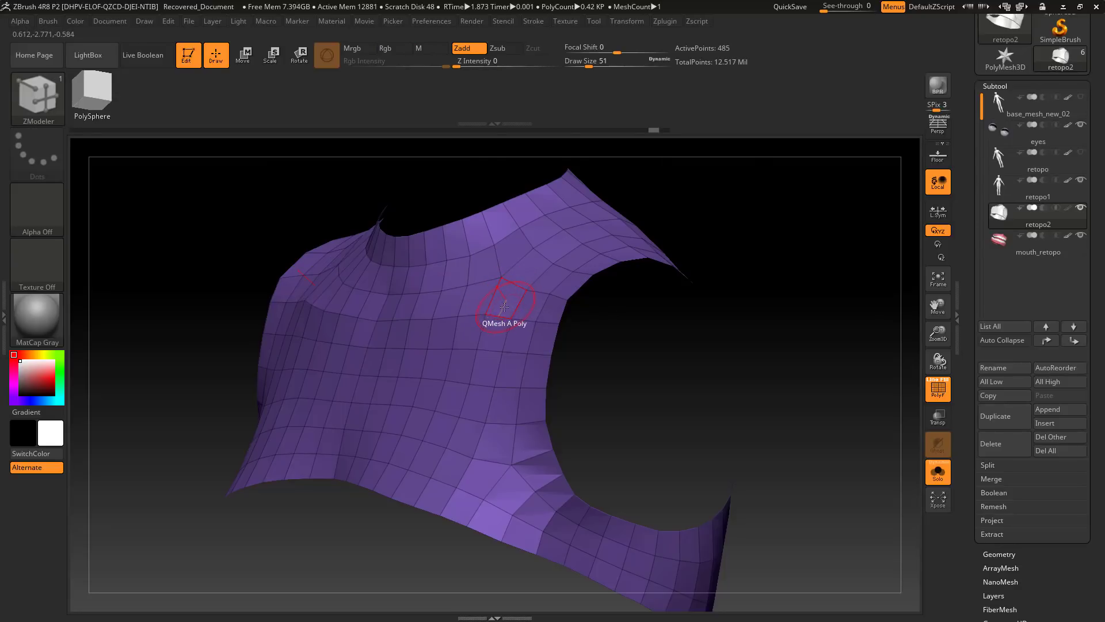
- Set the ZModeler polygon action to Extrude with target Polygroup All and extrude the whole chest panel to give it thickness
key(space)
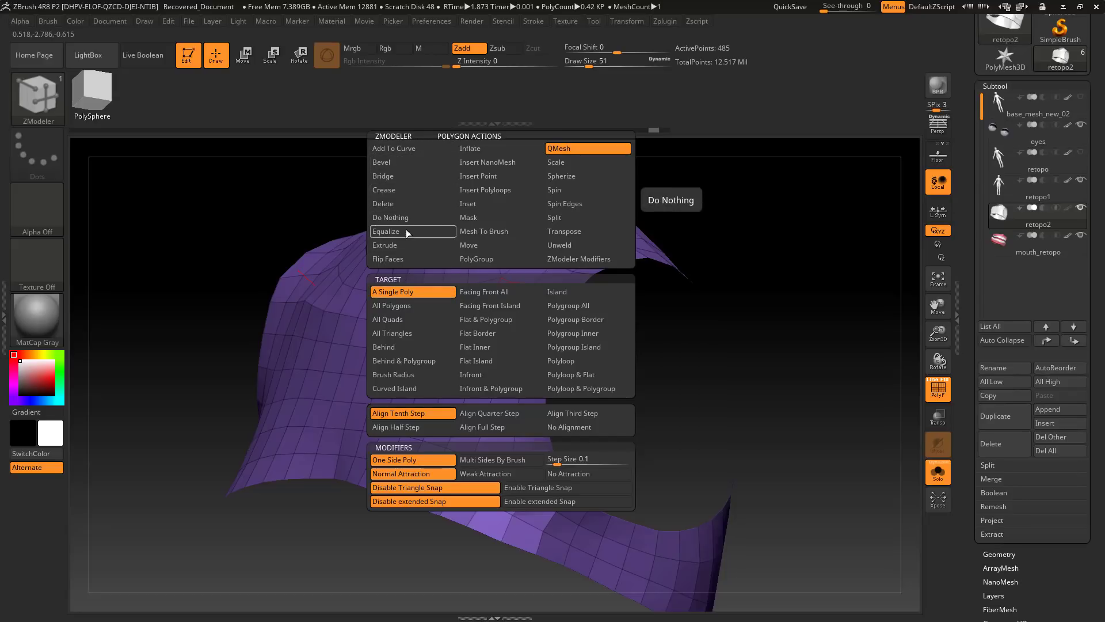
click(405, 245)
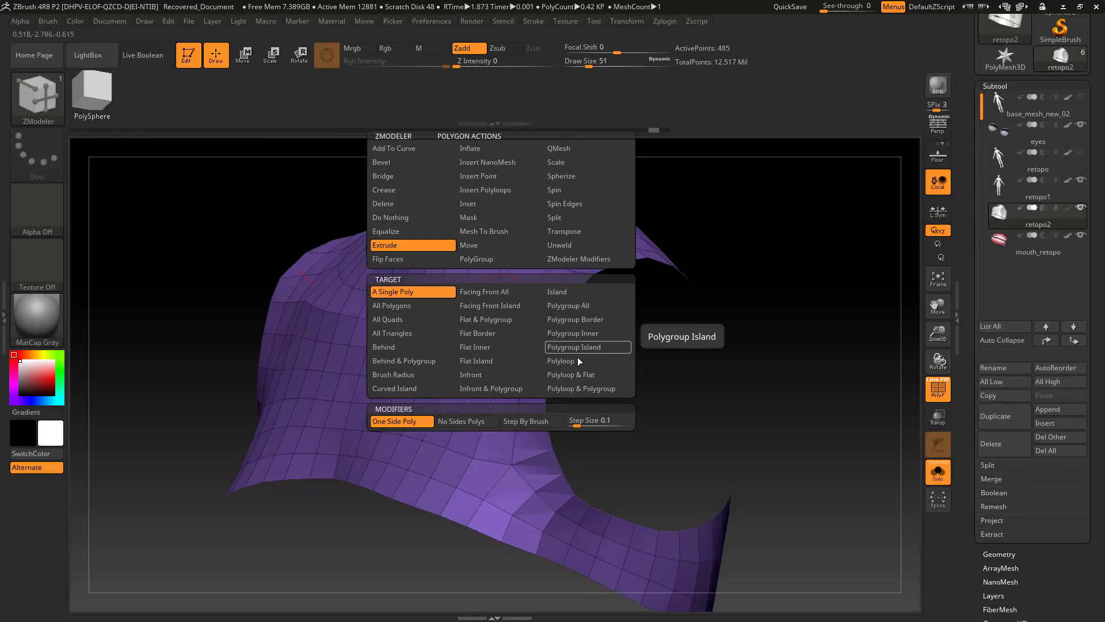
click(578, 309)
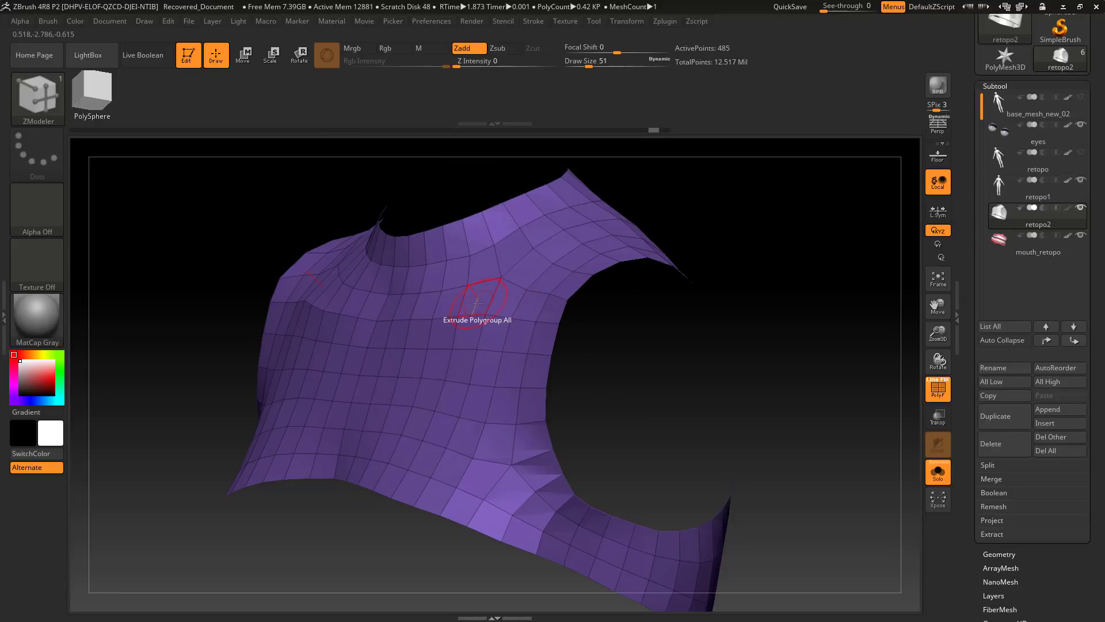
click(477, 300)
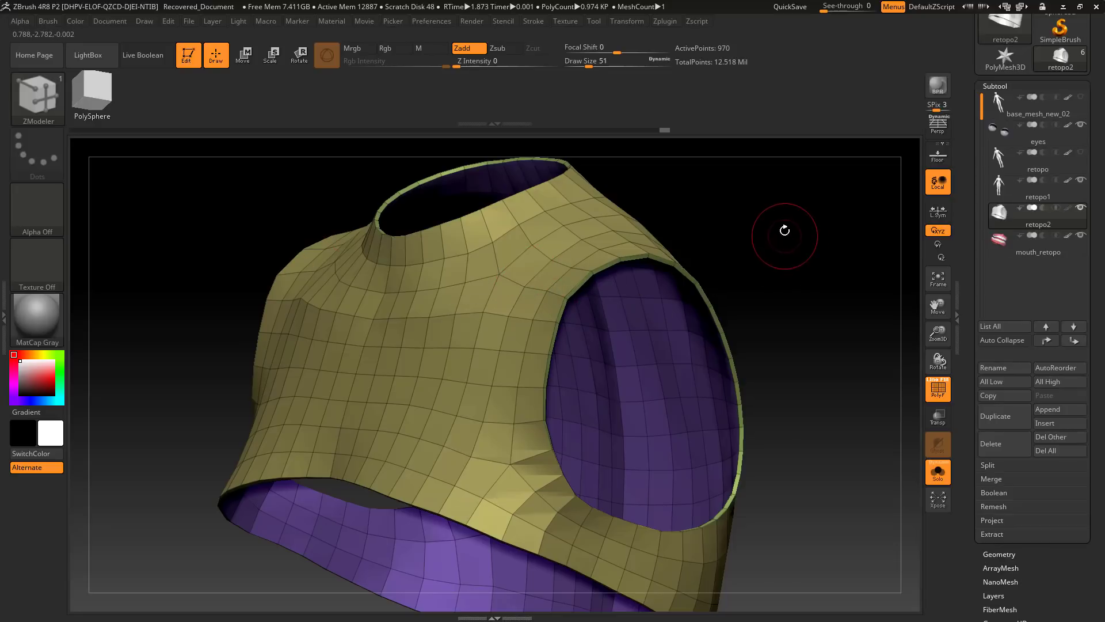
drag(785, 230, 819, 240)
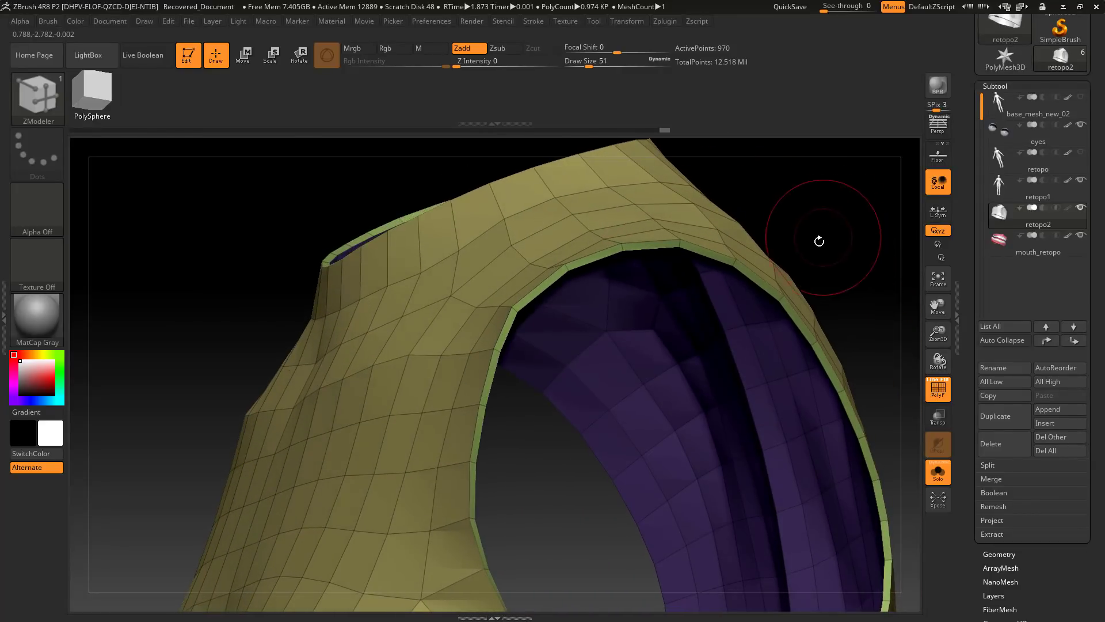
- Replace the panel's extrusion with a slightly thicker one and insert an edge loop along the middle of its rim
ctrl+shift+click(686, 323)
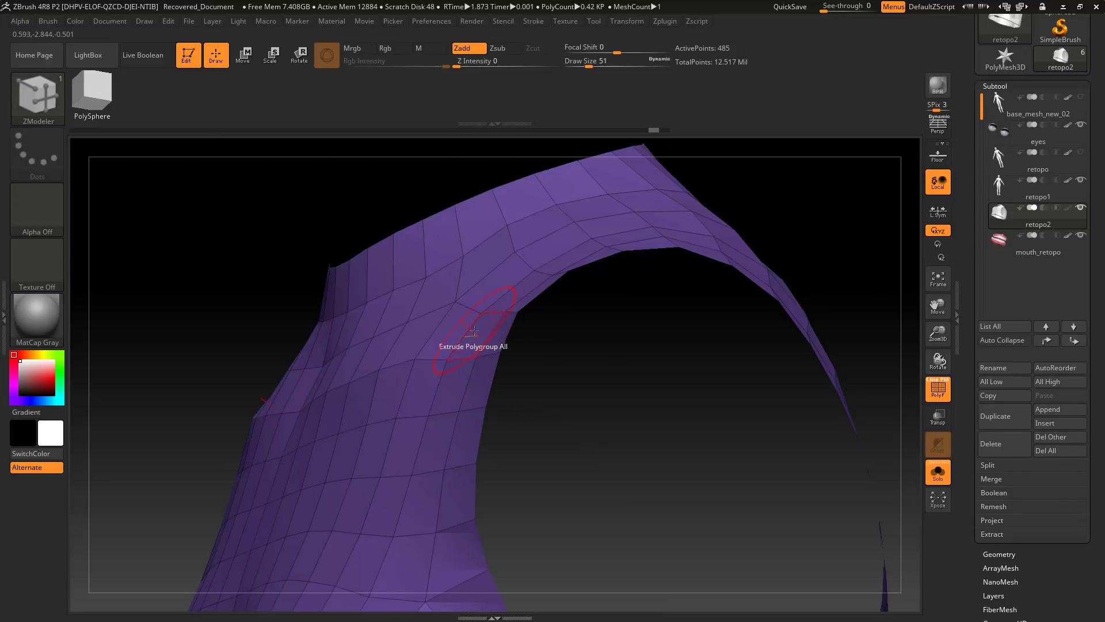
ctrl+shift+click(474, 332)
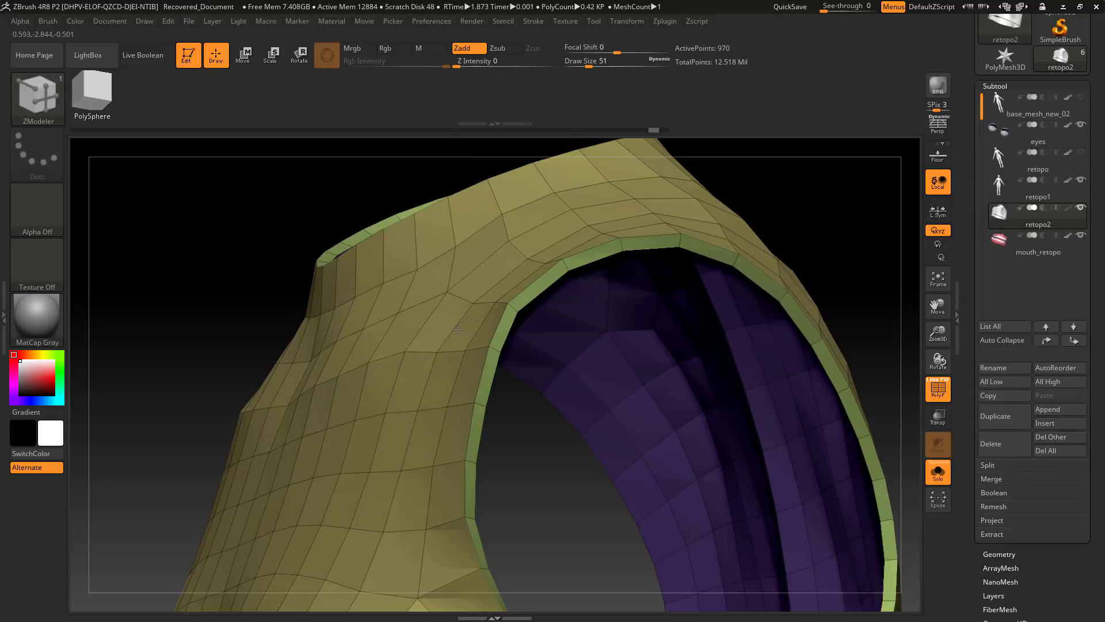
drag(846, 217, 446, 334)
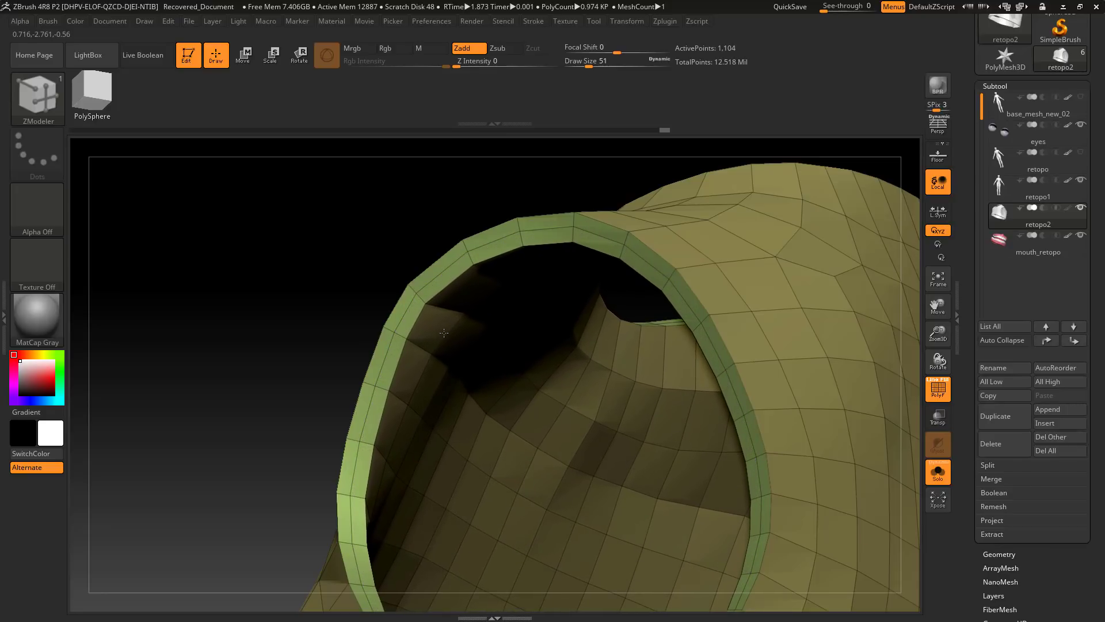
- Preview the thickened panel on the body with three subdivisions and no wireframe, undo the subdivisions and isolate the panel again
drag(296, 369, 825, 407)
click(948, 475)
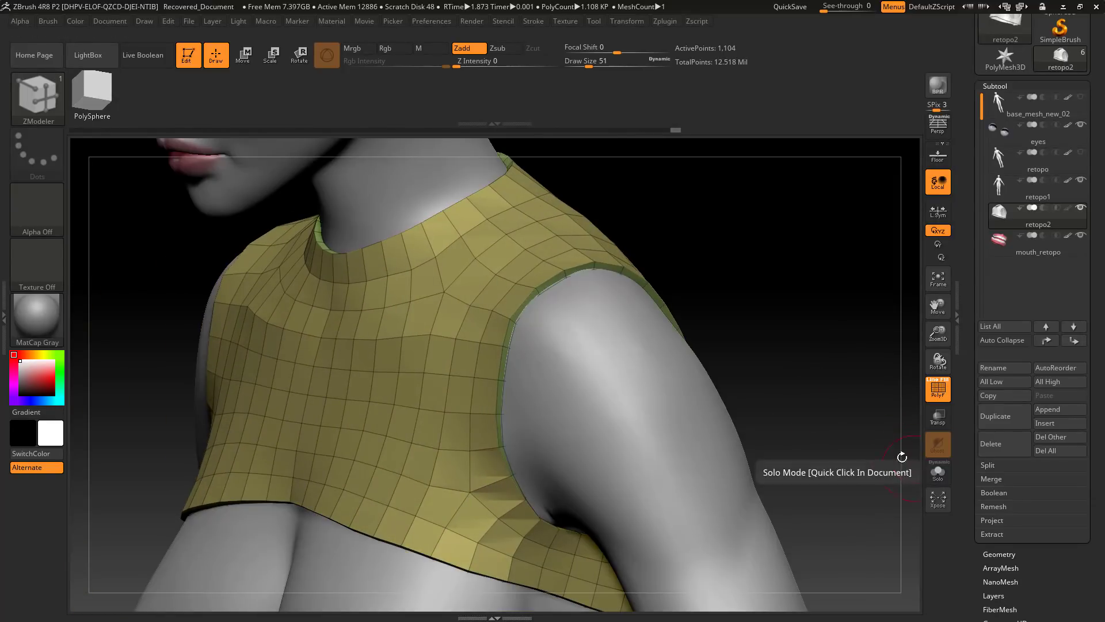
drag(775, 346, 846, 385)
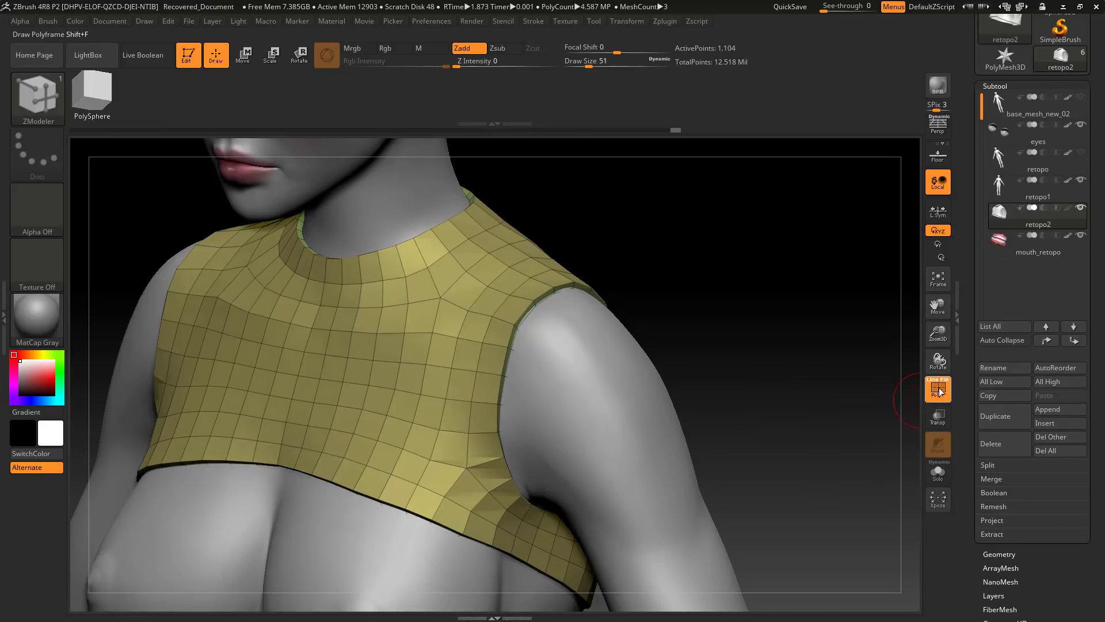
click(941, 391)
key(ctrl)
key(ctrl+d)
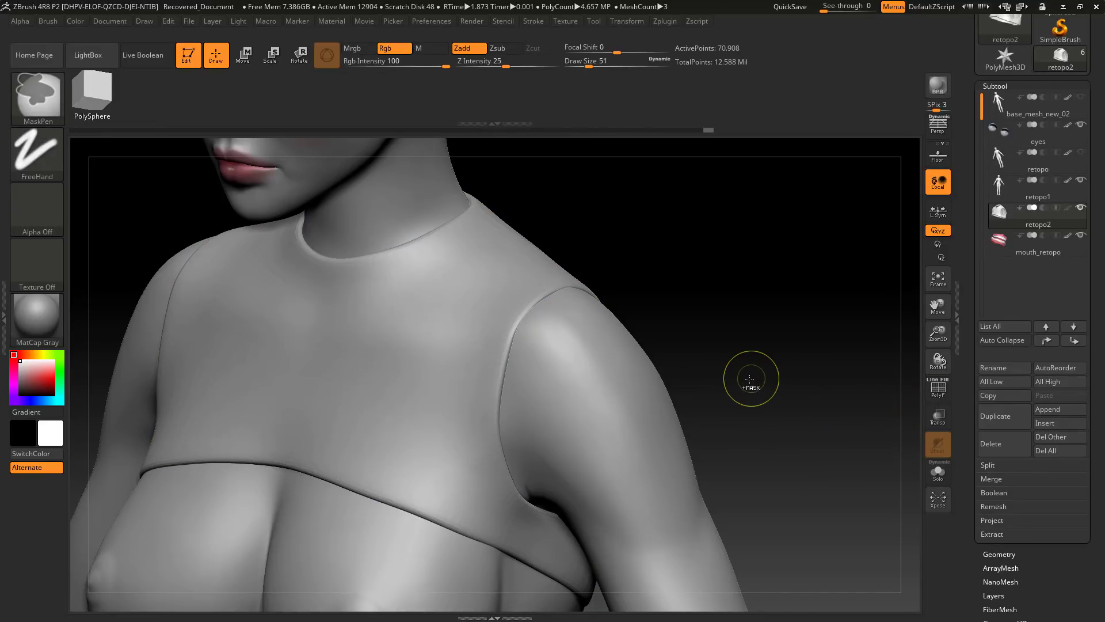
key(ctrl+d)
mouse_move(780, 388)
mouse_down()
mouse_move(766, 370)
mouse_move(803, 402)
mouse_move(768, 395)
mouse_move(837, 397)
mouse_move(755, 378)
mouse_move(776, 413)
mouse_move(806, 408)
mouse_up()
key(ctrl)
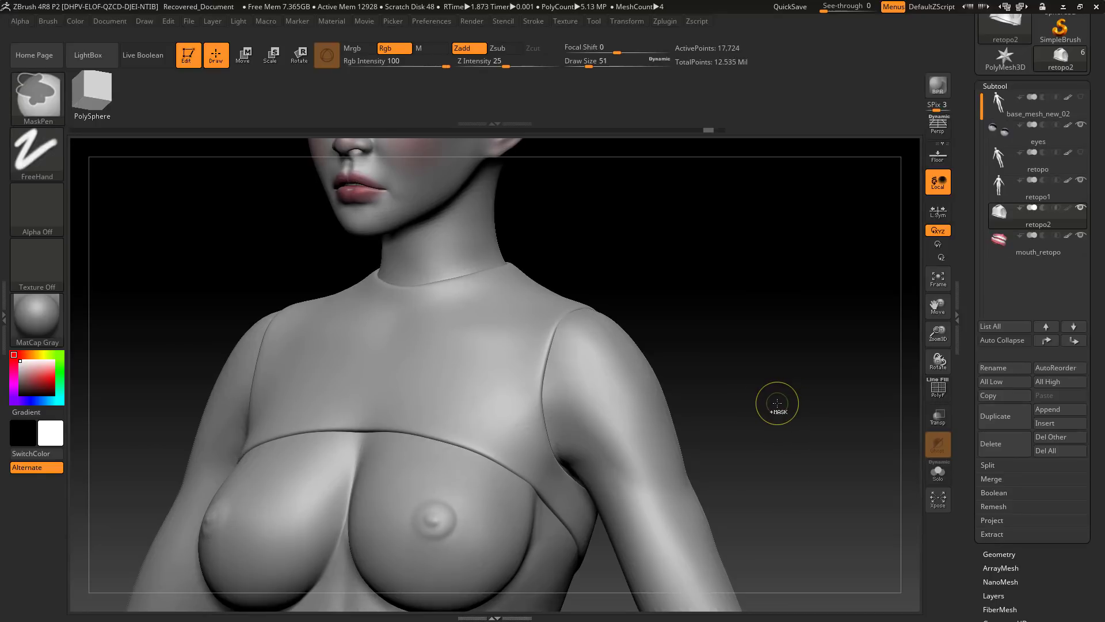
click(939, 472)
alt+drag(796, 426, 834, 452)
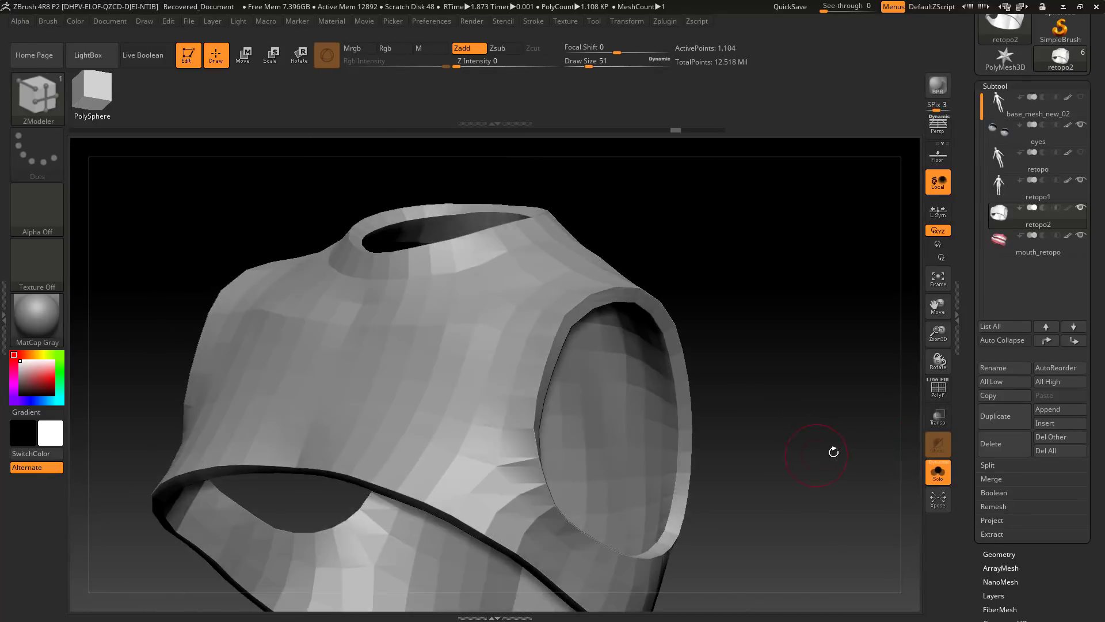
click(938, 389)
- Set the ZModeler edge action to Insert with Single EdgeLoop and add a loop on the outer surface close to the armhole rim
drag(800, 369, 482, 288)
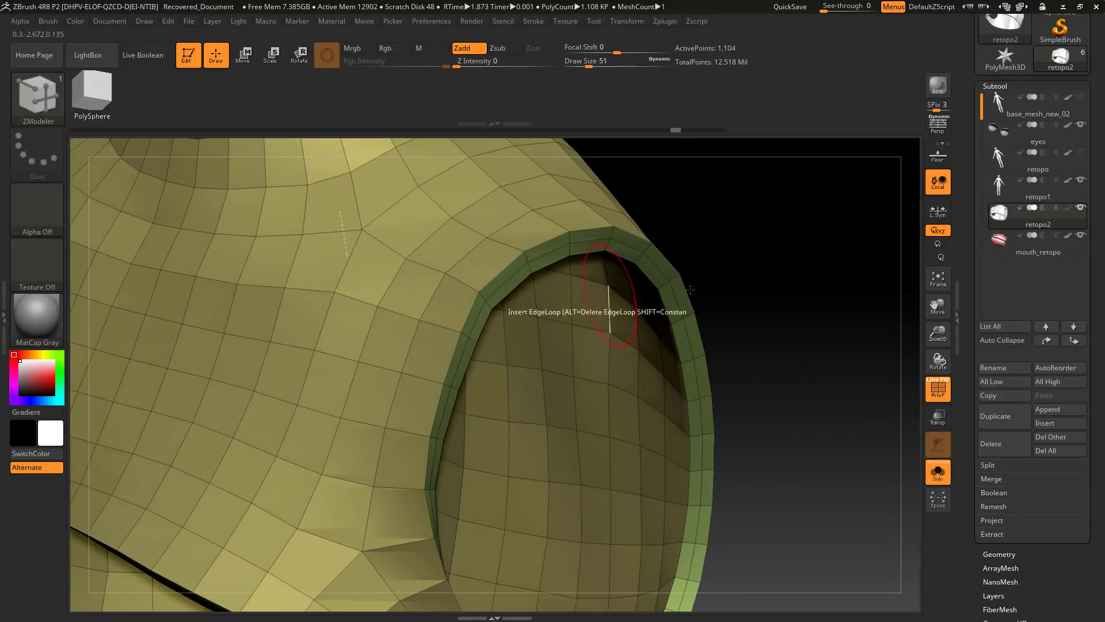
mouse_move(691, 289)
mouse_down()
mouse_move(801, 242)
mouse_move(863, 284)
mouse_move(795, 317)
mouse_move(470, 277)
mouse_up()
drag(829, 294, 858, 322)
drag(864, 257, 582, 288)
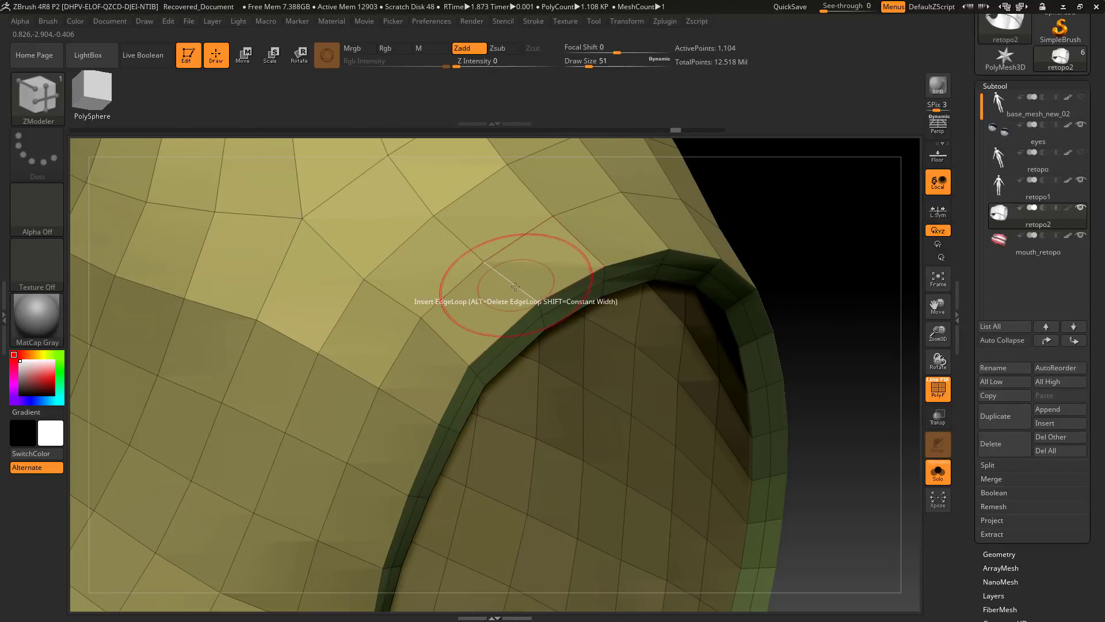
key(space)
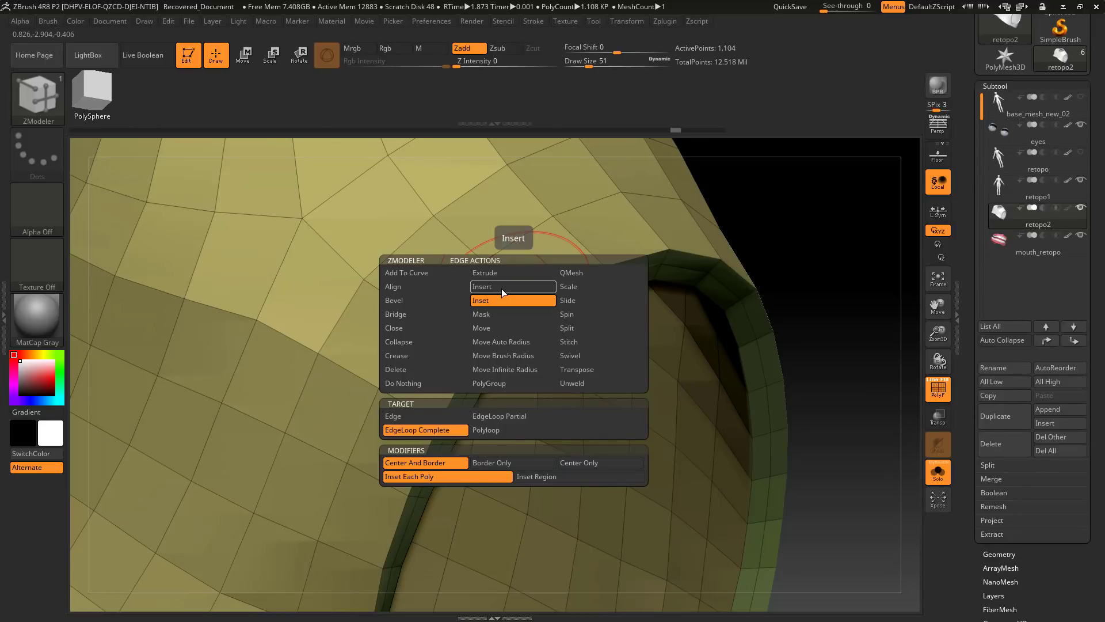
click(501, 288)
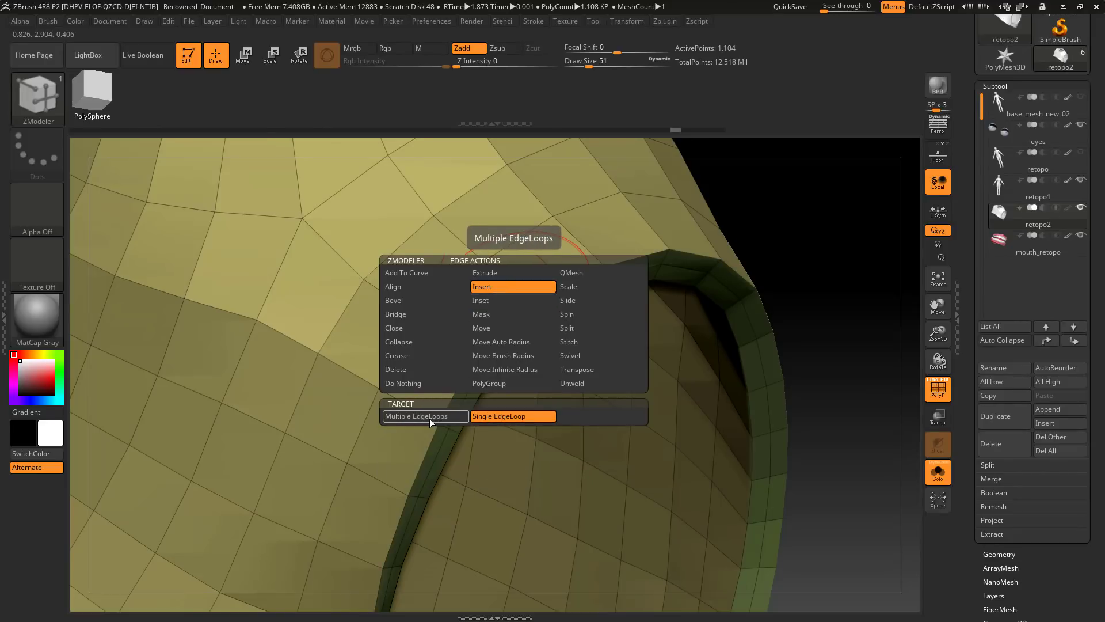
click(525, 416)
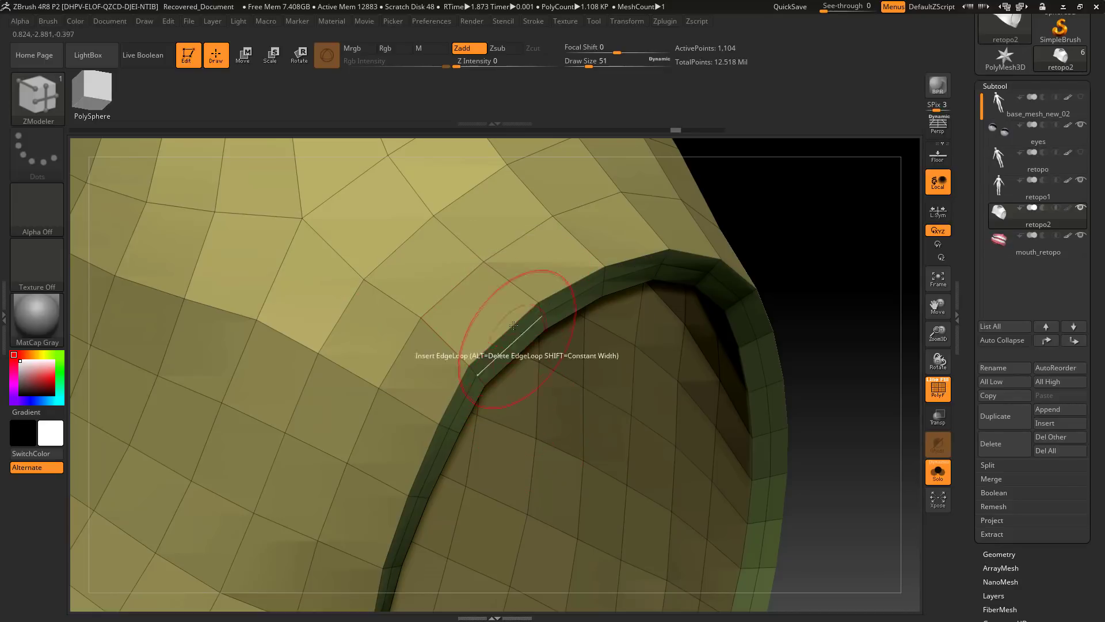
click(521, 287)
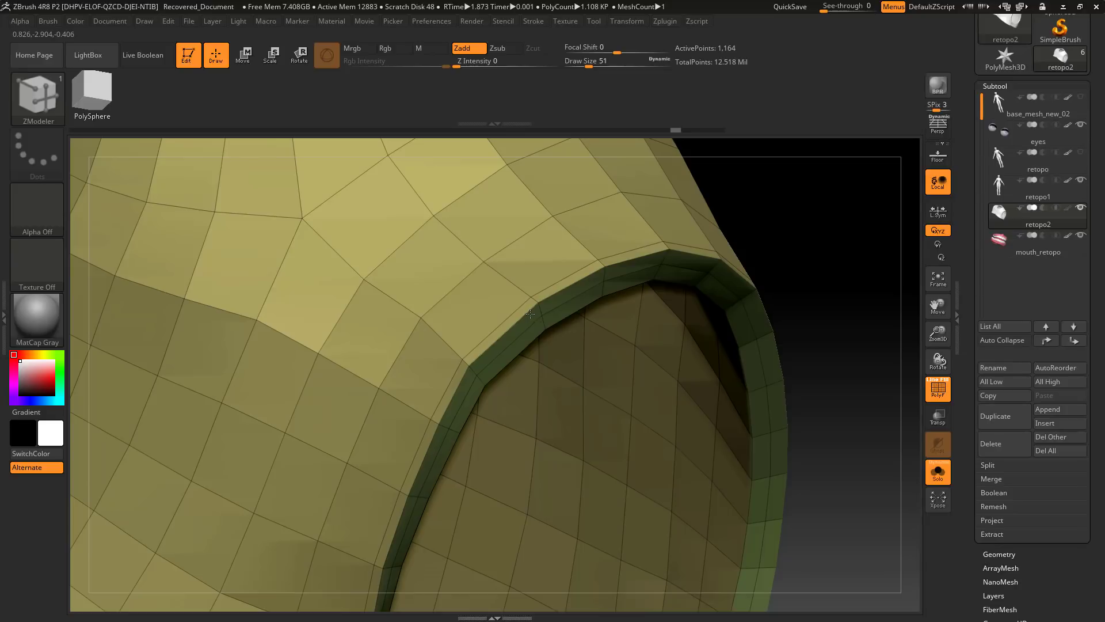
- Set the ZModeler edge action to Insert with Single EdgeLoop and add a loop on each side of the armhole rim's middle loop
key(space)
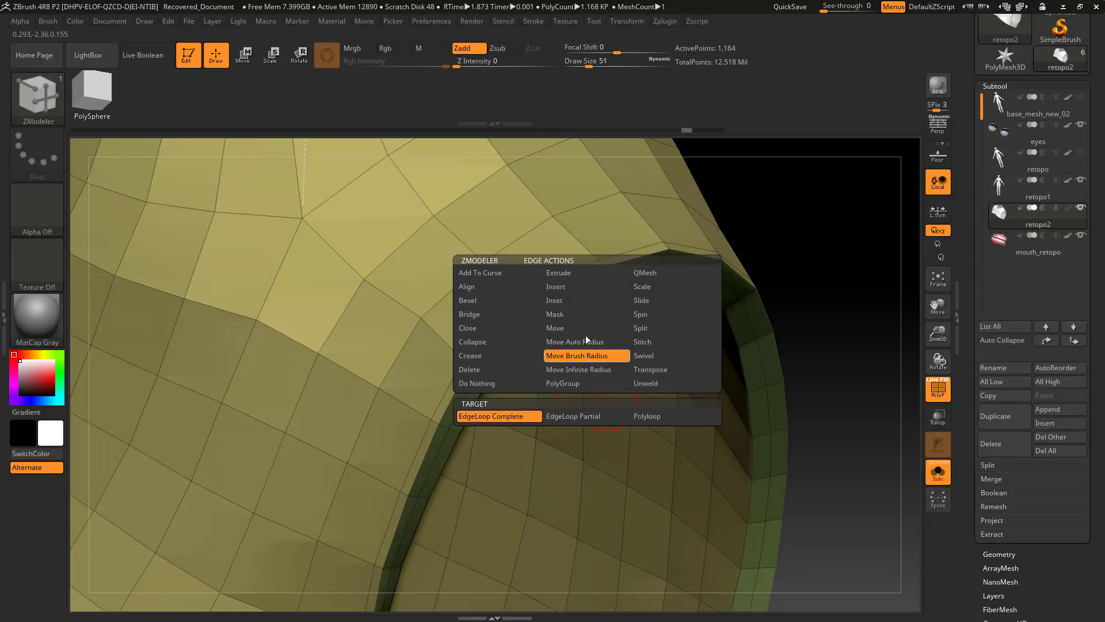
click(571, 287)
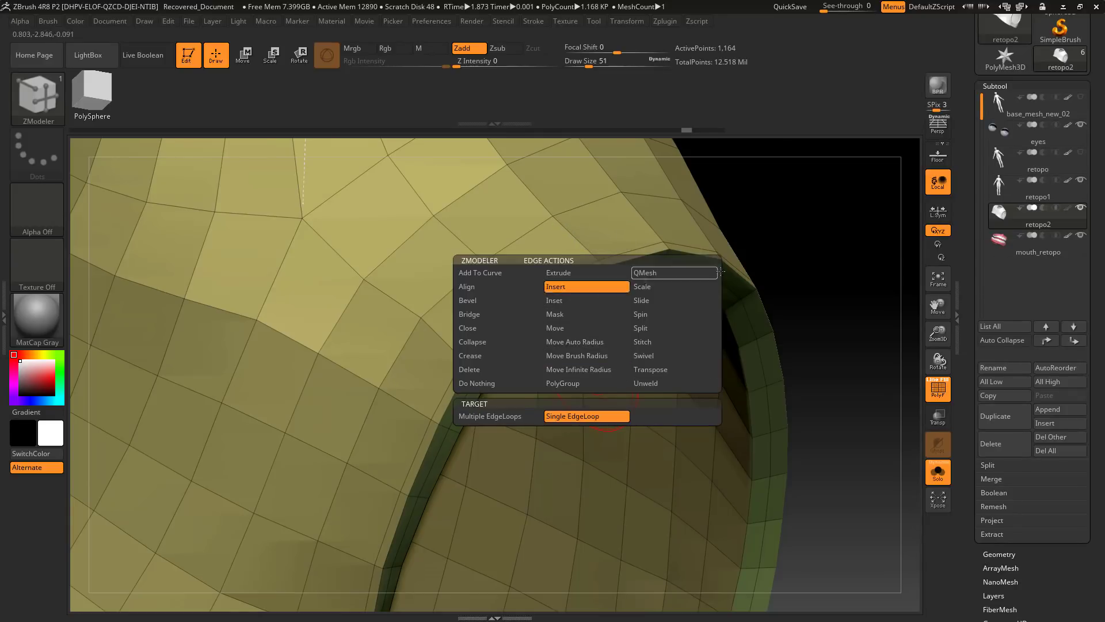
drag(819, 239, 819, 226)
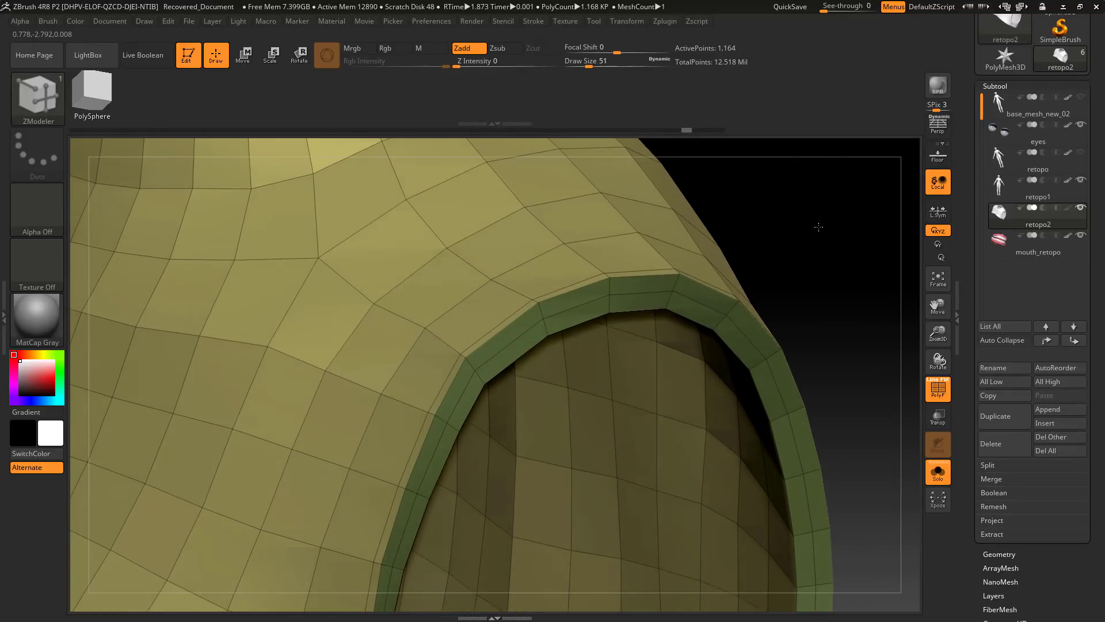
key(space)
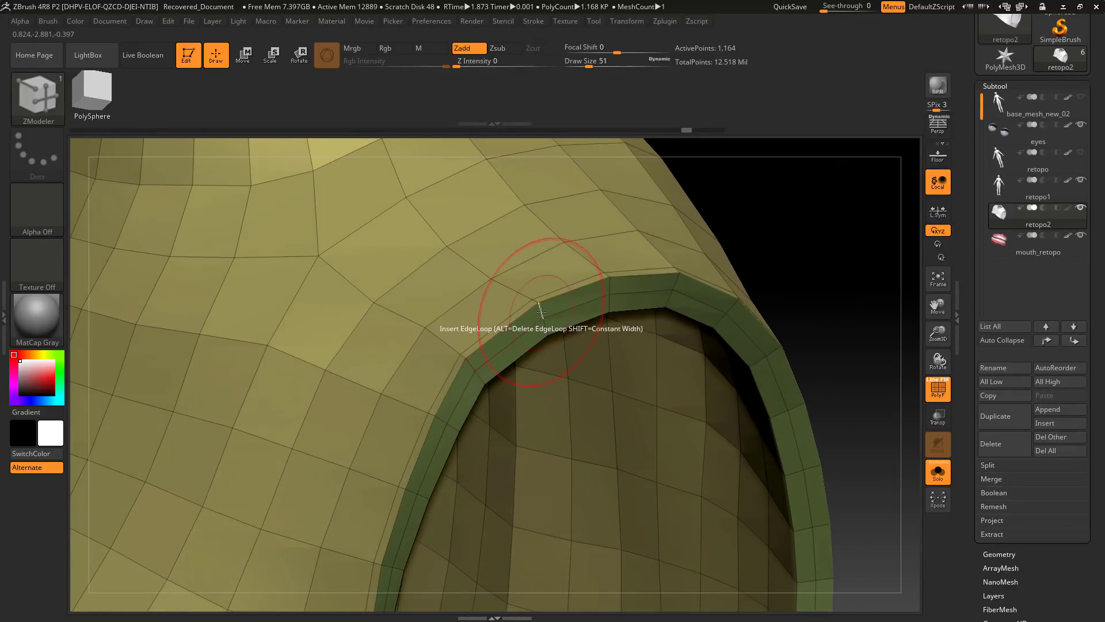
click(541, 313)
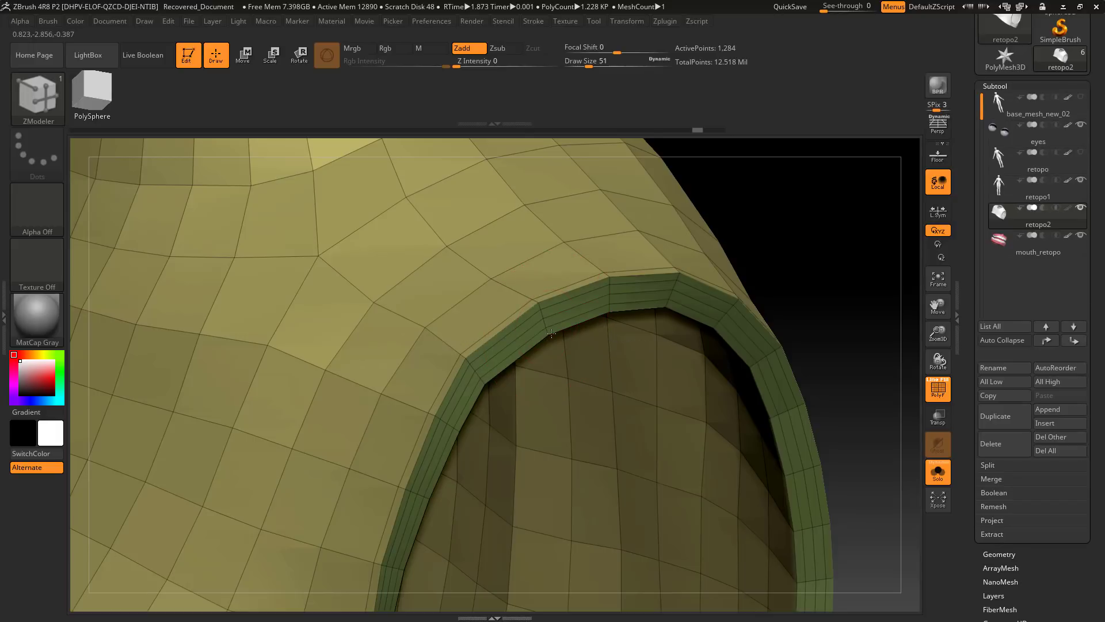
- Preview the isolated panel subdivided without wireframe to inspect the armhole edge, and return to the unsubdivided mesh
key(ctrl+d)
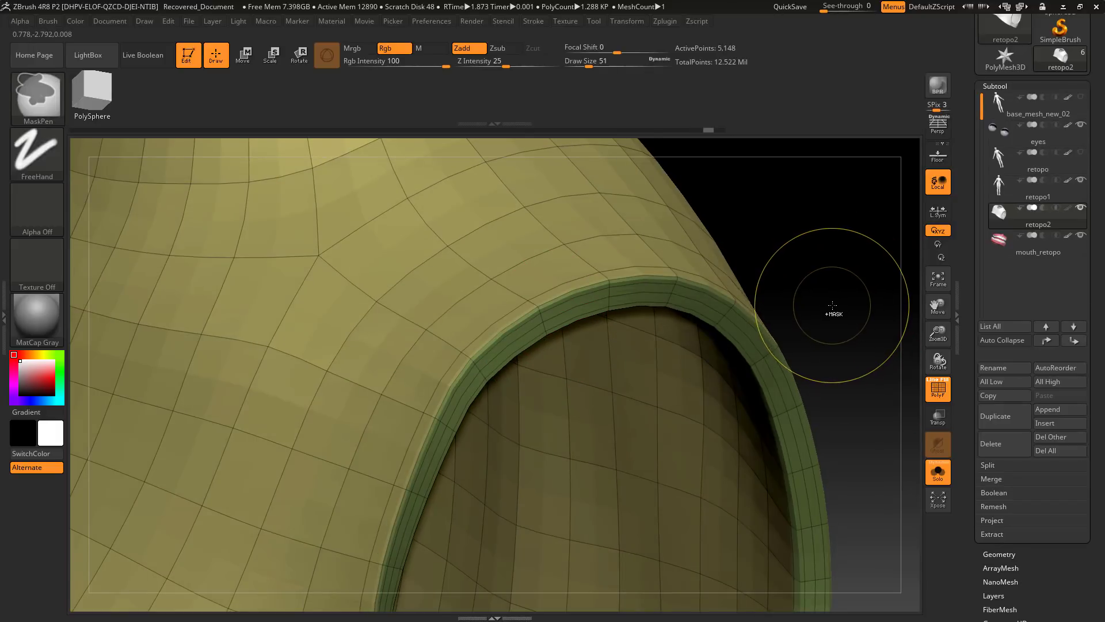
key(ctrl+d)
key(shift+f)
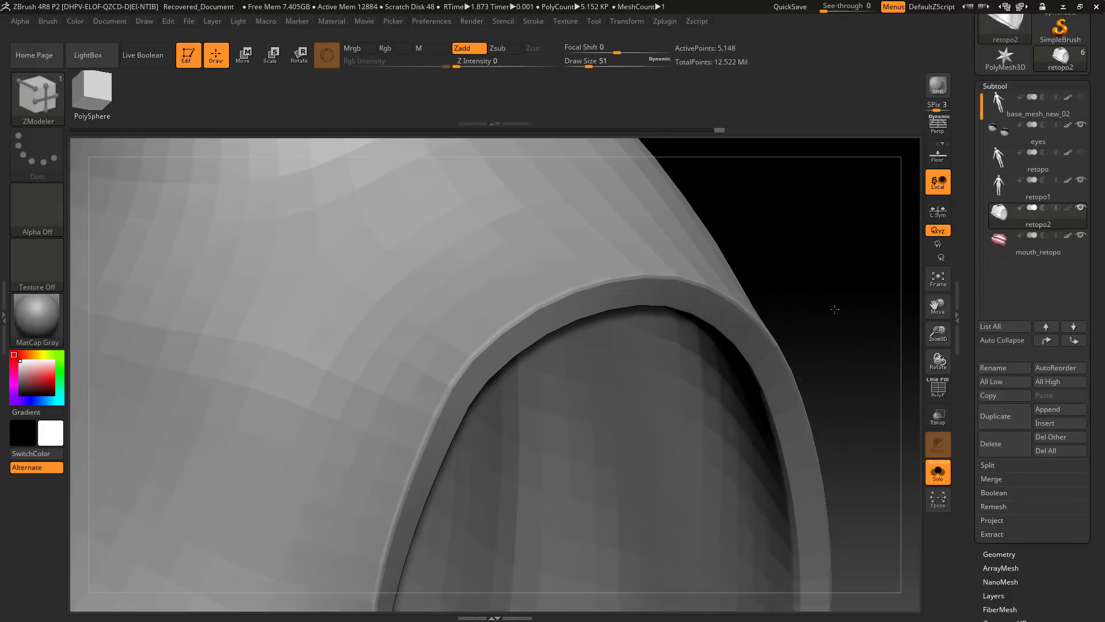
key(f)
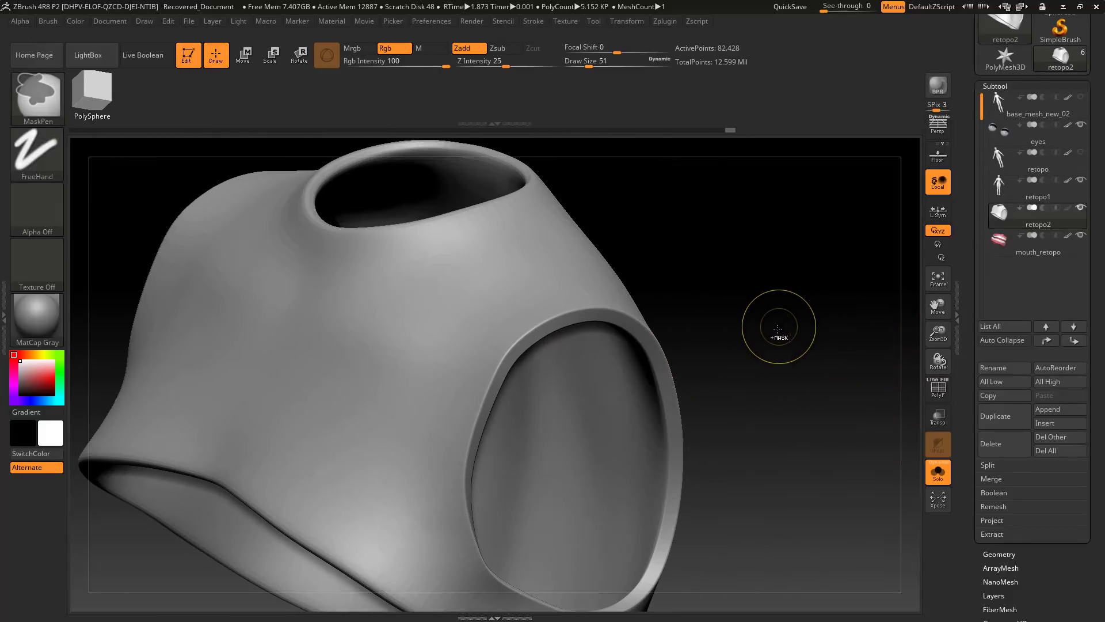
mouse_move(778, 328)
mouse_down()
mouse_move(809, 321)
mouse_move(771, 311)
mouse_move(797, 328)
mouse_move(781, 330)
mouse_up()
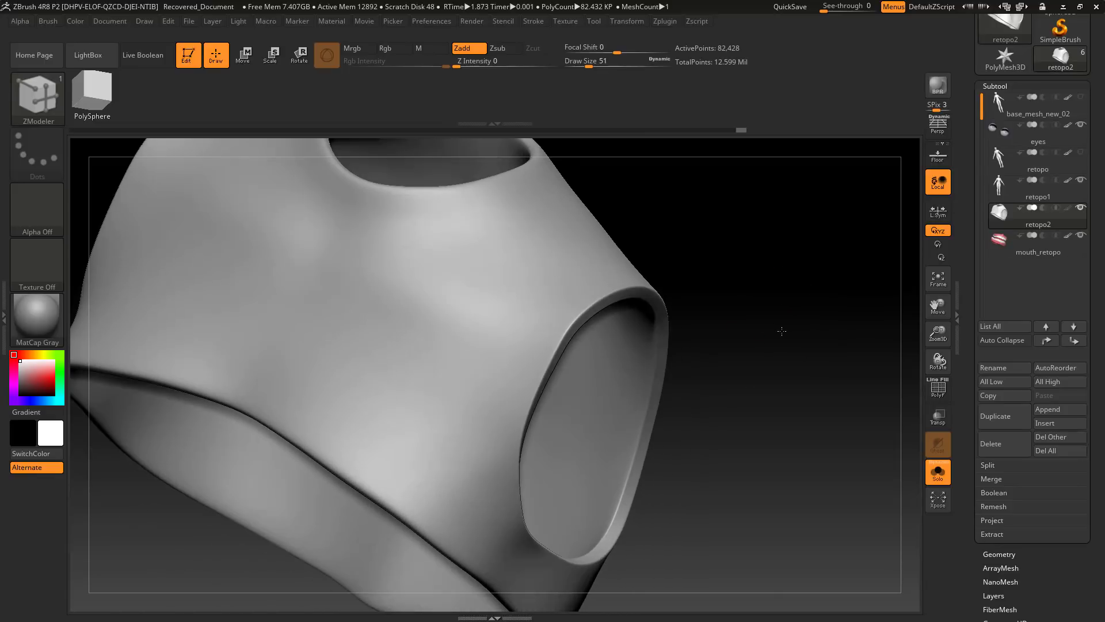
key(shift+d)
key(shift+d)
key(shift+d)
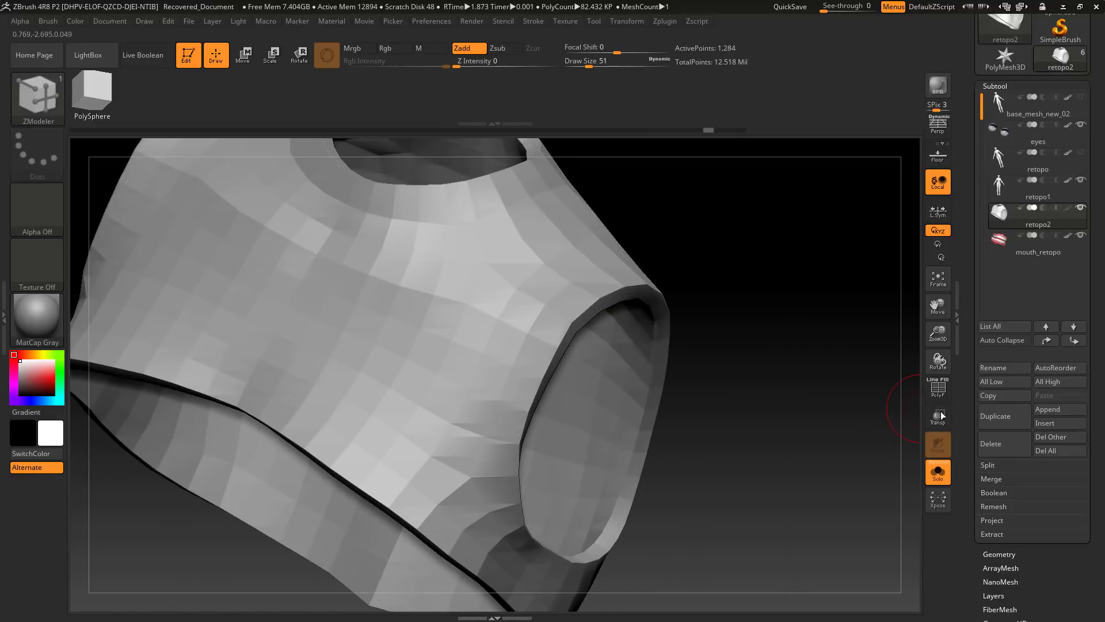
- Restore the wireframe and insert supporting edge loops around the neck opening, beside the rim and on both sides of its middle loop
click(939, 387)
drag(772, 452, 501, 322)
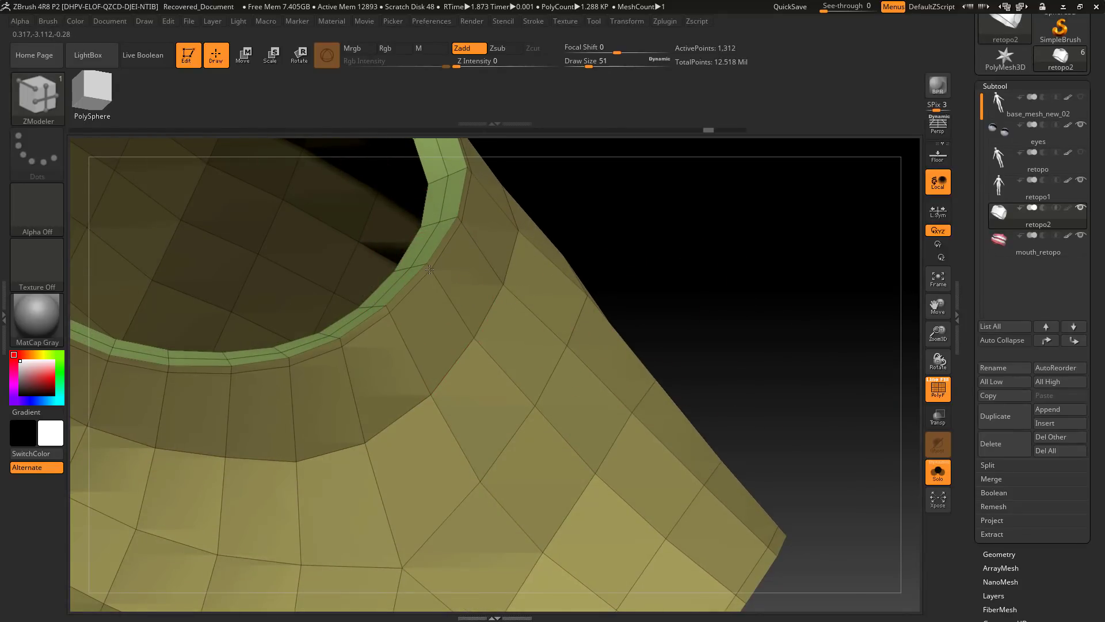
drag(670, 225, 575, 247)
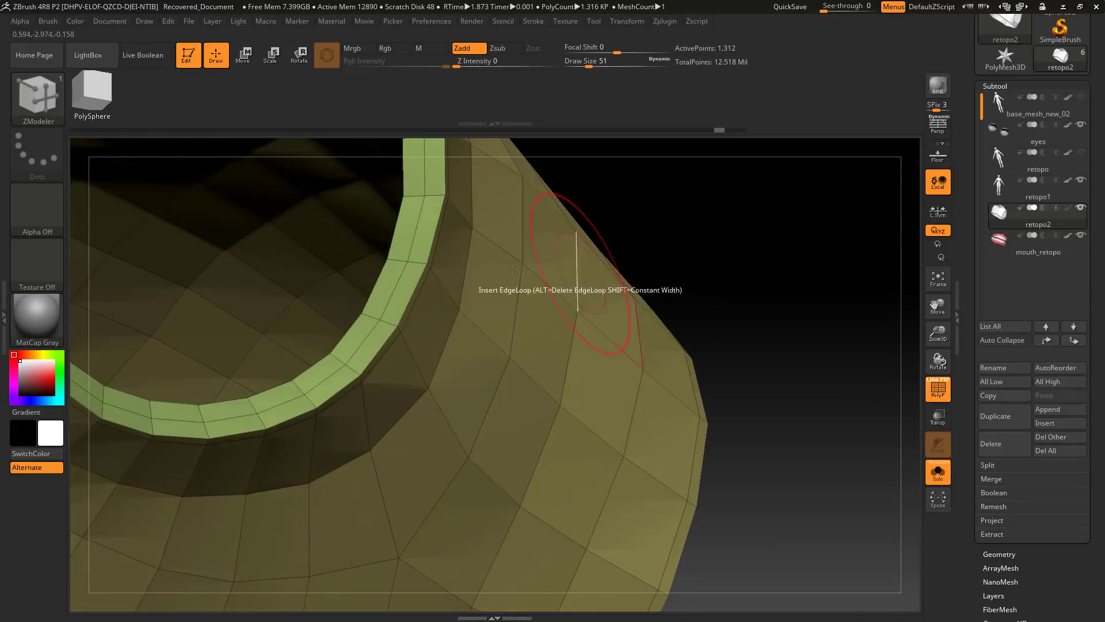
click(418, 262)
click(402, 260)
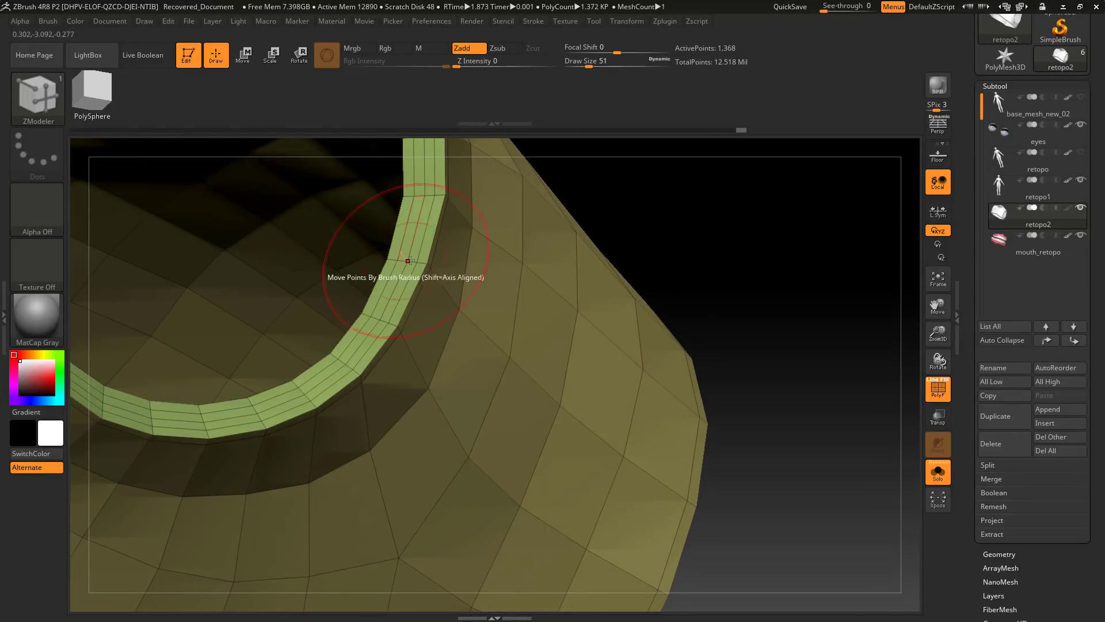
- Insert supporting edge loops along the panel's bottom hem, on its rim and the adjoining outer surface, and frame the whole panel
drag(804, 328, 805, 392)
click(448, 514)
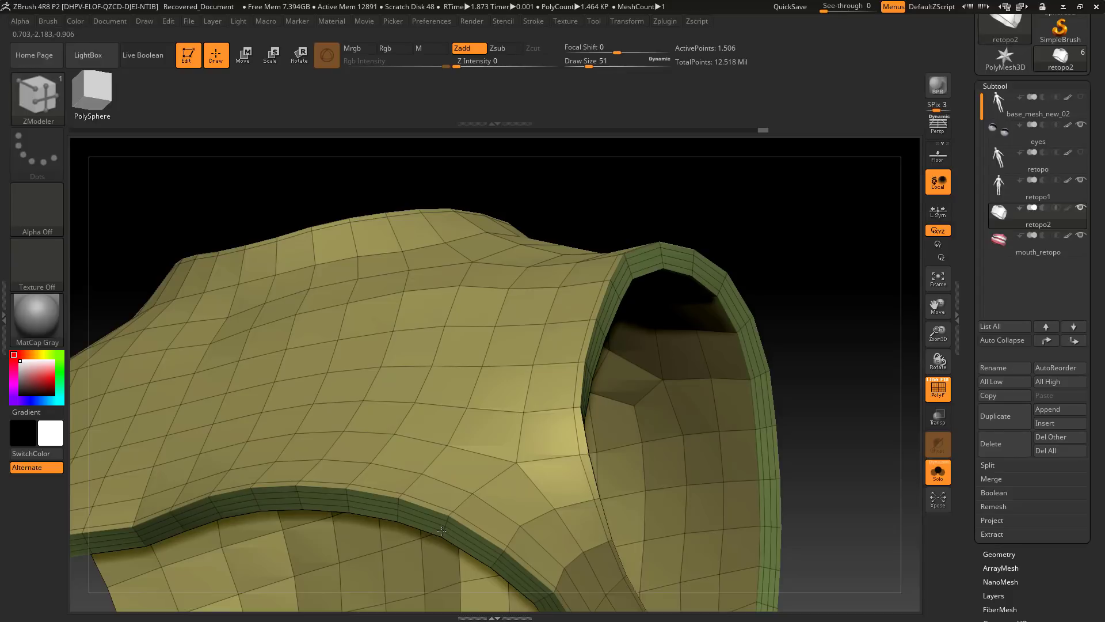
drag(854, 288, 794, 260)
key(f)
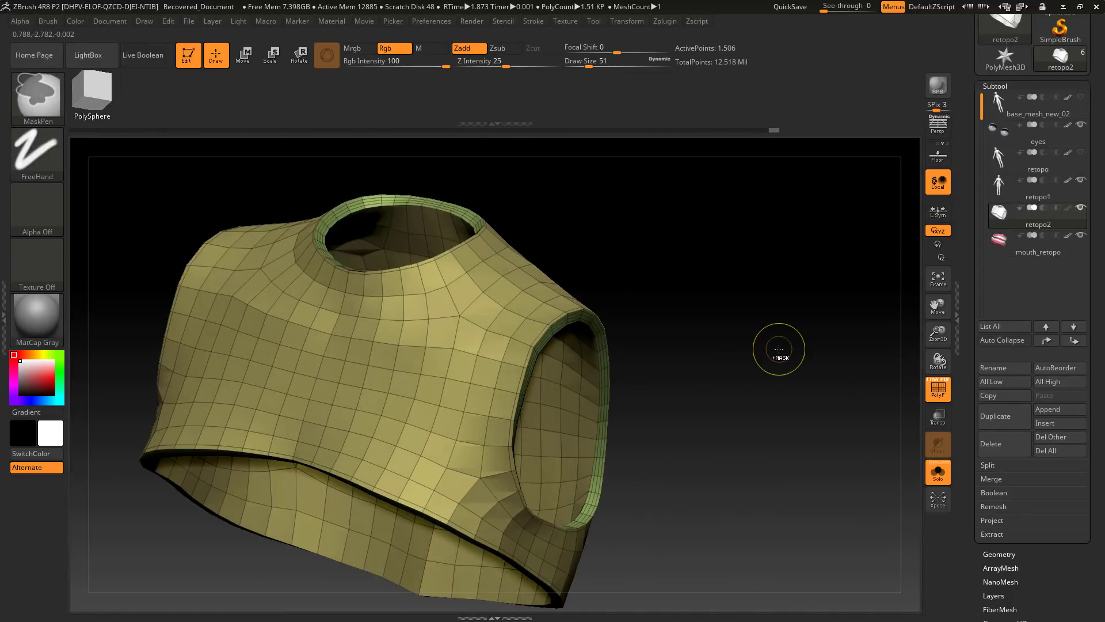
- Hide the wireframe and subdivide the chest panel three times to smooth it
key(ctrl+d)
key(shift+f)
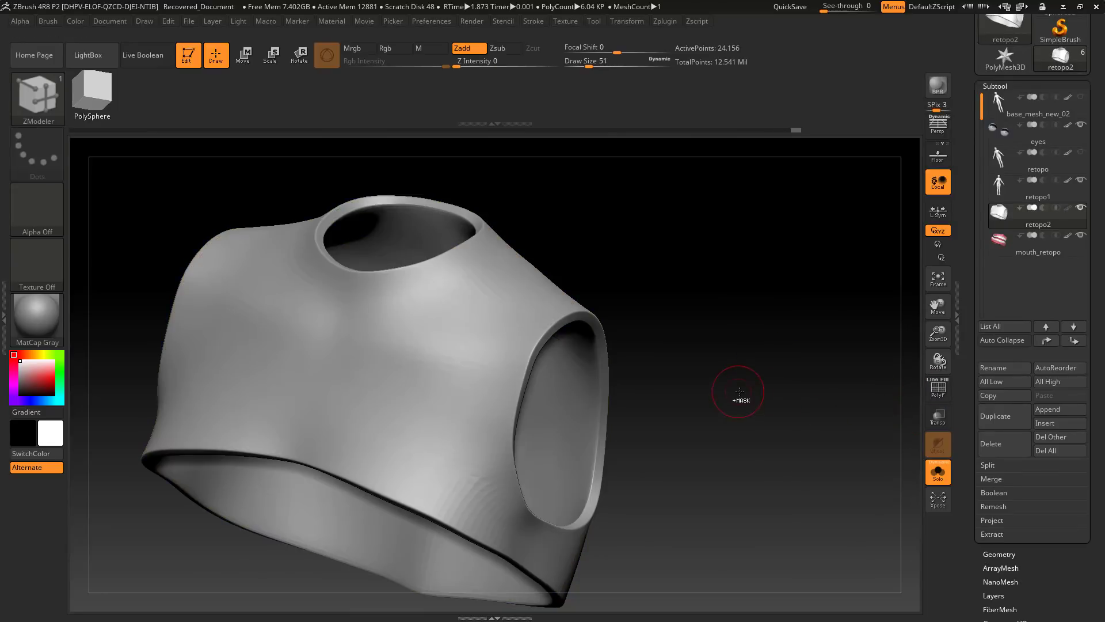
key(ctrl+d)
mouse_move(751, 392)
mouse_down()
mouse_move(731, 380)
mouse_move(795, 284)
mouse_move(847, 257)
mouse_move(724, 378)
mouse_move(765, 412)
mouse_move(780, 389)
mouse_move(760, 407)
mouse_move(817, 395)
mouse_move(774, 385)
mouse_move(805, 385)
mouse_move(838, 357)
mouse_move(852, 264)
mouse_move(879, 408)
mouse_up()
key(ctrl+d)
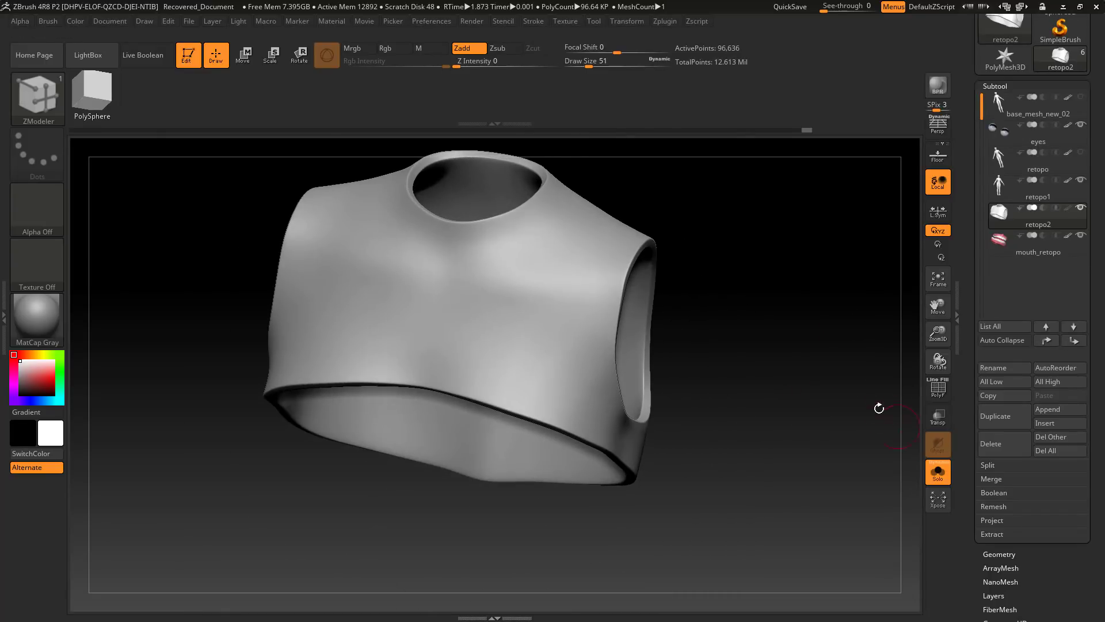
click(939, 394)
click(939, 393)
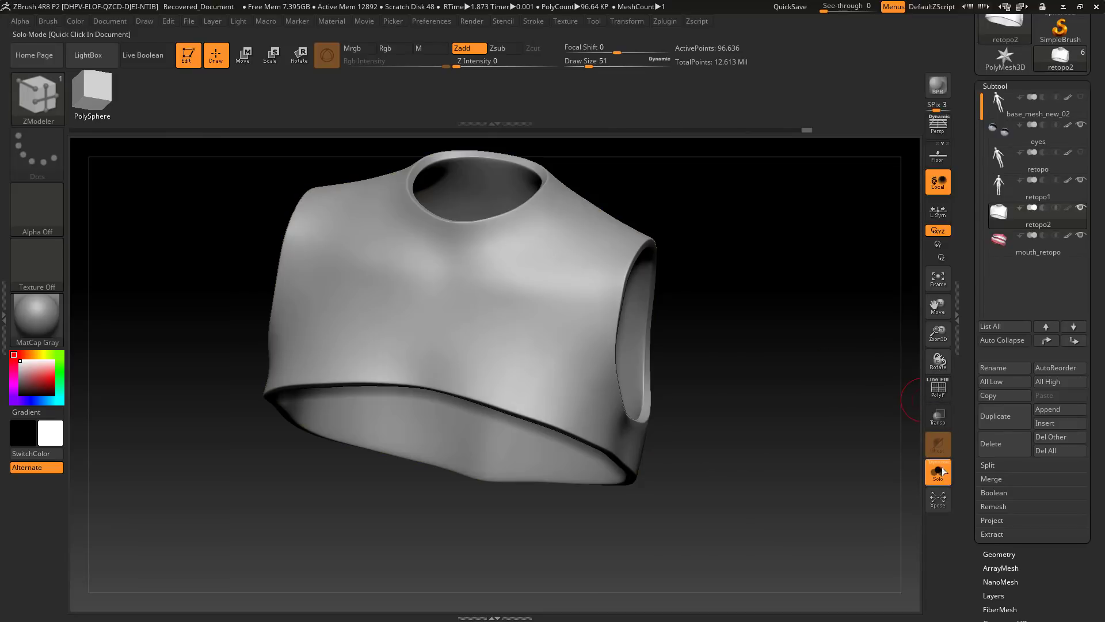
- Show the body together with the panel from the front and lower the panel to its lowest subdivision level
click(938, 472)
drag(826, 365, 764, 367)
key(shift)
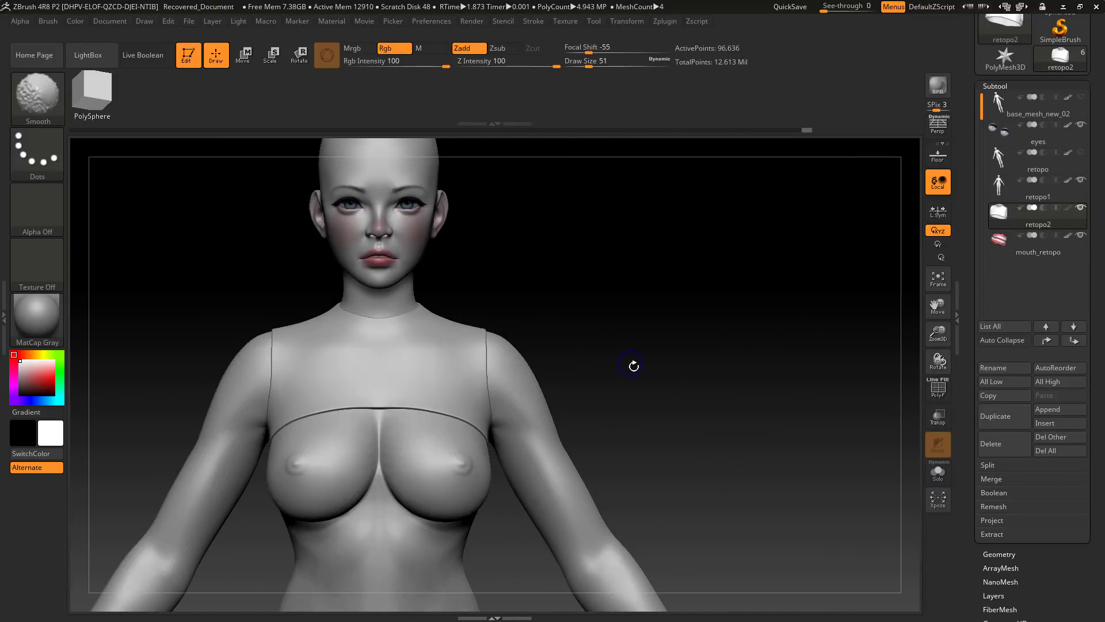
mouse_move(638, 385)
mouse_down()
mouse_move(716, 385)
mouse_move(738, 367)
mouse_move(775, 368)
mouse_move(716, 370)
mouse_move(737, 291)
mouse_move(736, 309)
mouse_up()
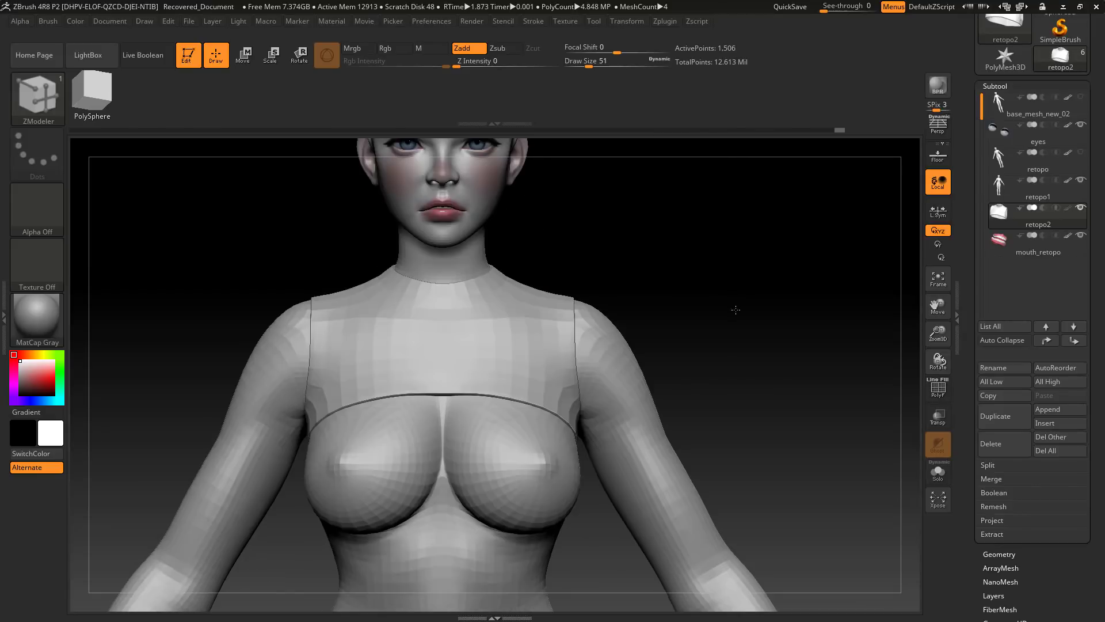
- Choose the Move brush with draw size 145 and adjust the middle of the panel's bottom hem between the breasts
click(49, 106)
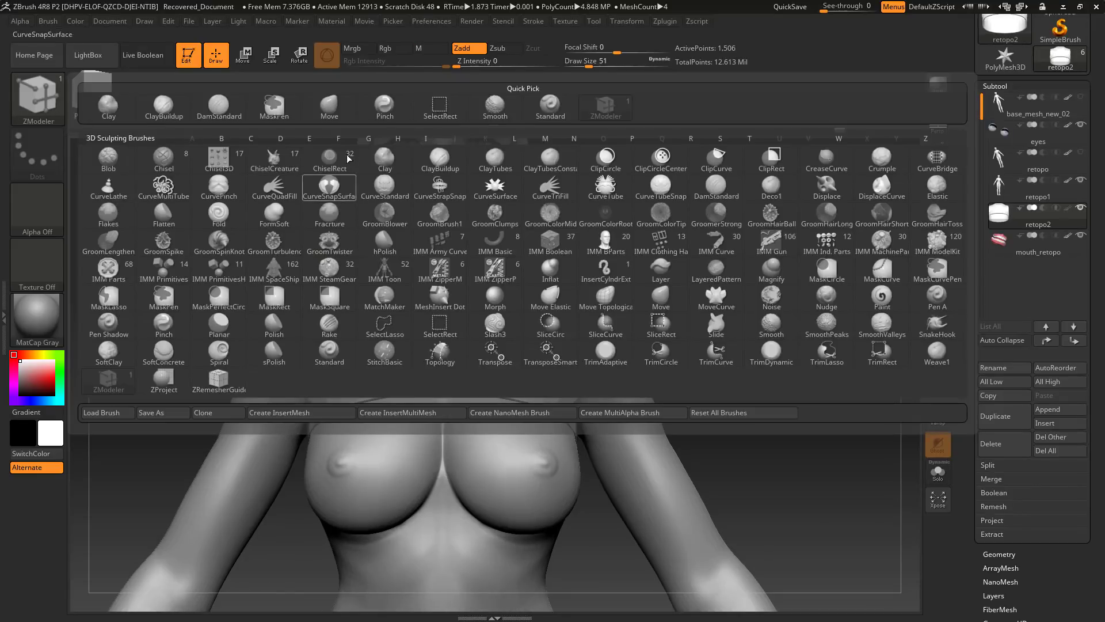
click(329, 109)
mouse_move(741, 286)
mouse_down()
mouse_move(740, 222)
mouse_move(723, 230)
mouse_up()
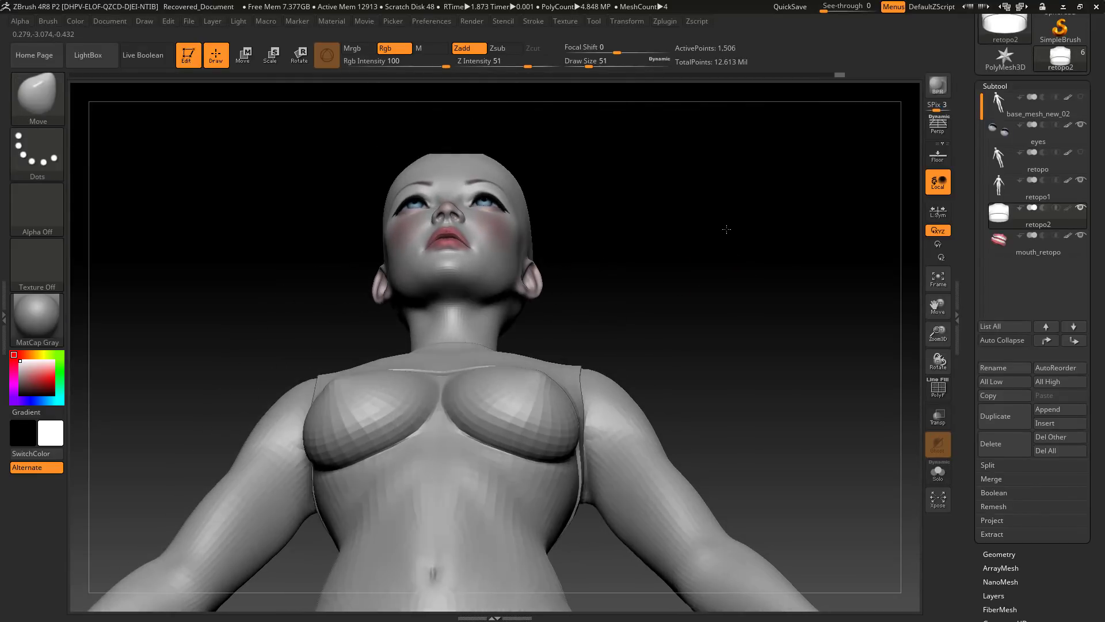
key(s)
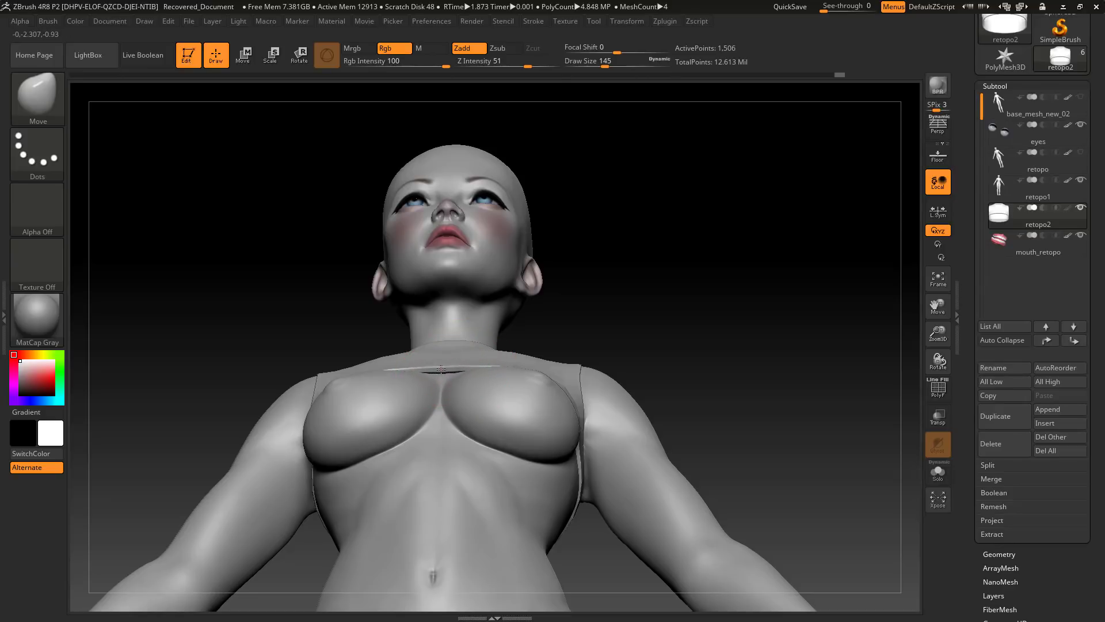
drag(662, 271, 454, 377)
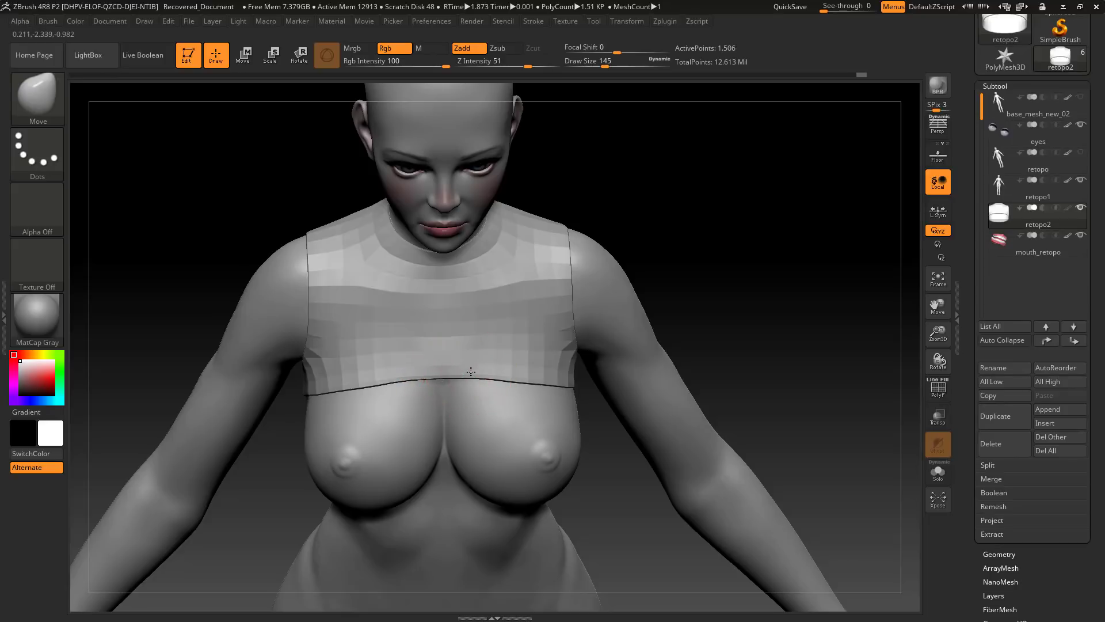
- Reduce the Move brush's draw size to 94 and refine the centre of the bottom hem against the chest
key(bracketleft)
key(bracketleft)
key(bracketleft)
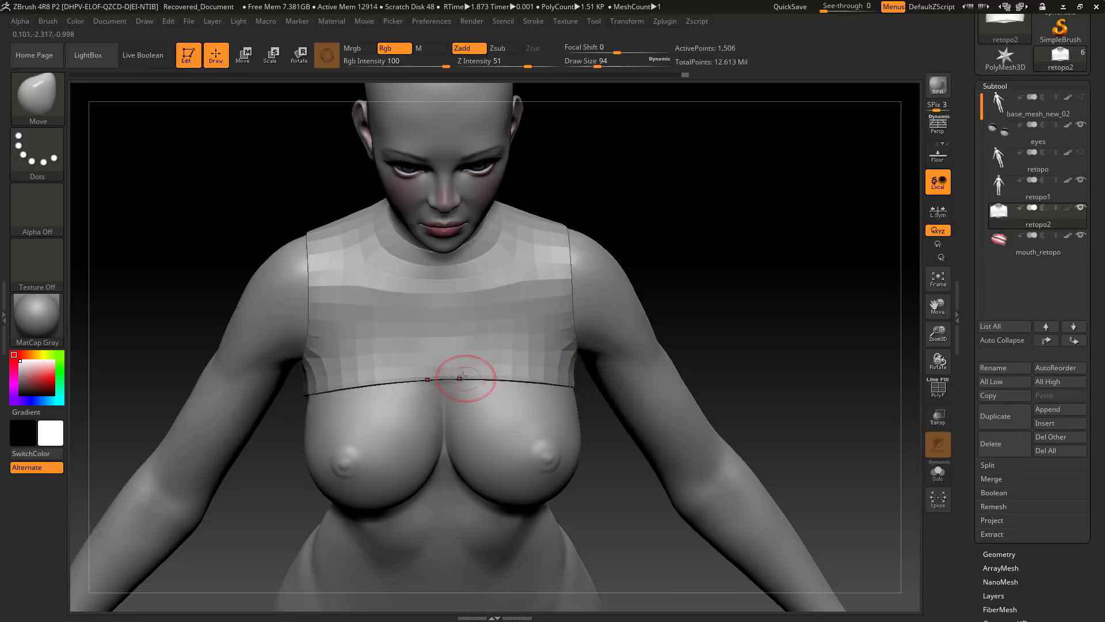
mouse_move(743, 173)
mouse_down()
mouse_move(679, 234)
mouse_move(556, 288)
mouse_up()
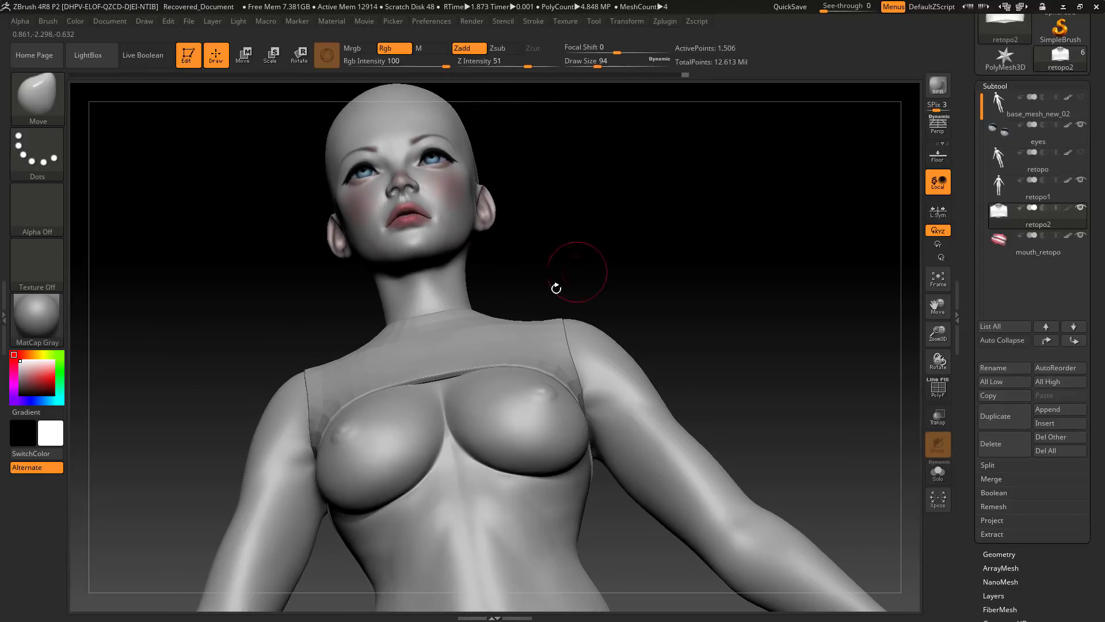
- Reshape the hem across the cleavage using the Move brush at draw size 187 and refine it at draw size 83
mouse_move(592, 234)
mouse_down()
mouse_move(723, 274)
mouse_move(721, 308)
mouse_move(576, 392)
mouse_move(587, 403)
mouse_move(540, 375)
mouse_up()
key(s)
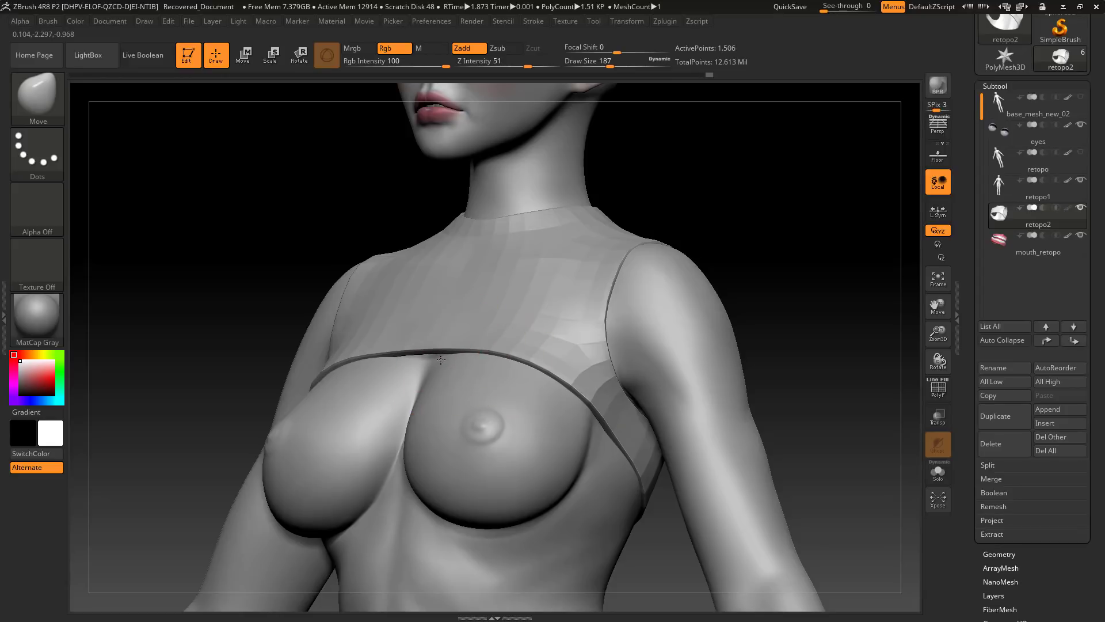
drag(774, 237, 784, 172)
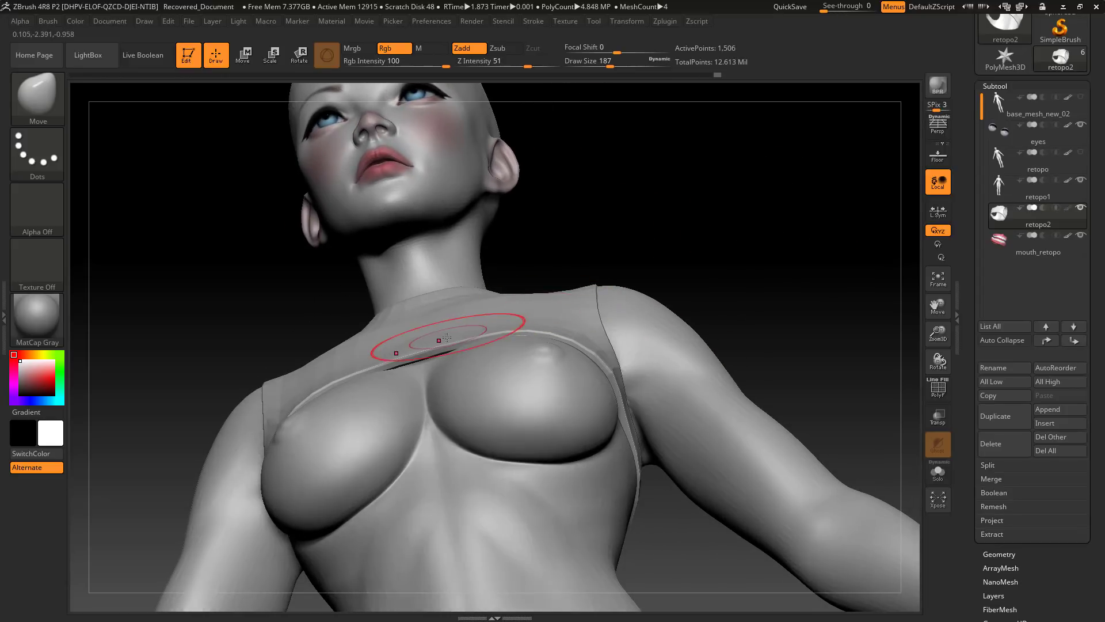
key(s)
drag(433, 347, 426, 351)
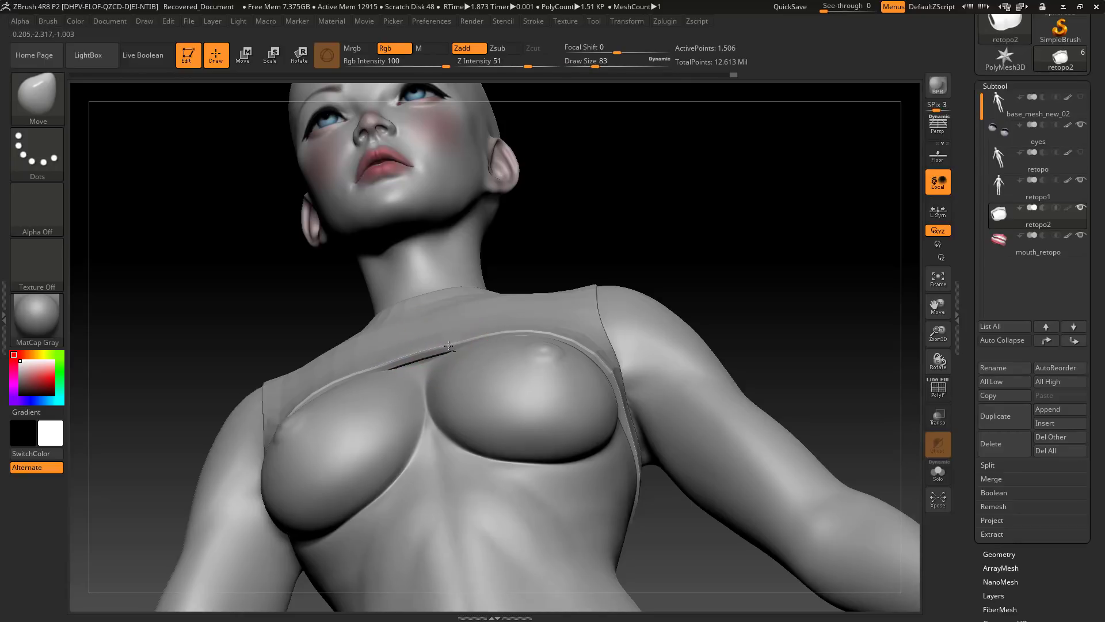
- Set the Move brush's draw size to 140 and fit the front edge of the armhole to the shoulder
drag(651, 252, 688, 314)
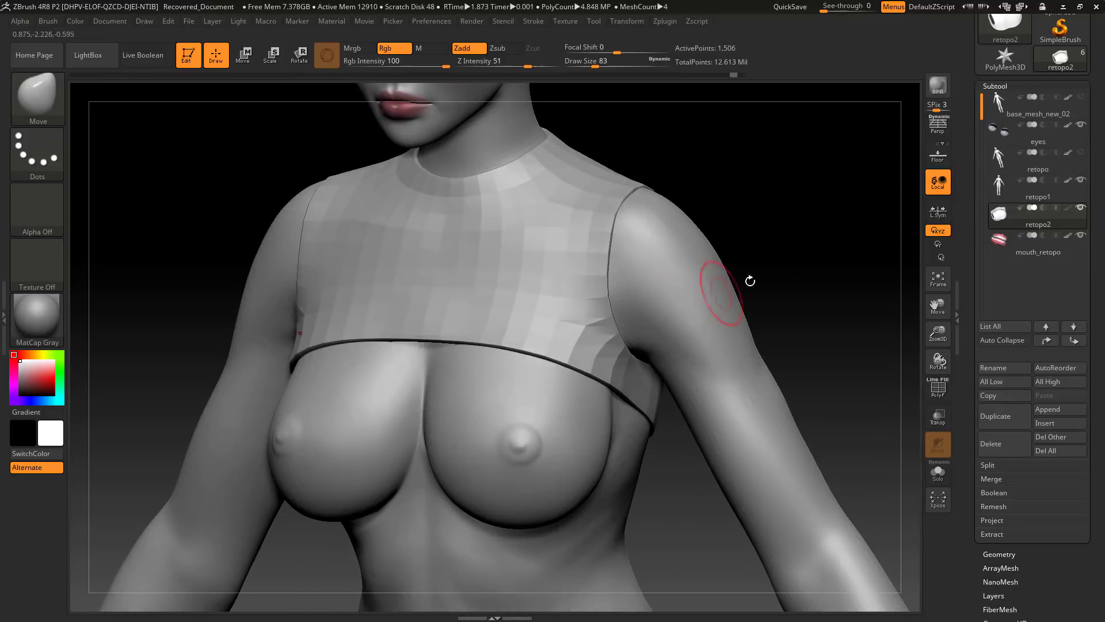
drag(798, 267, 688, 337)
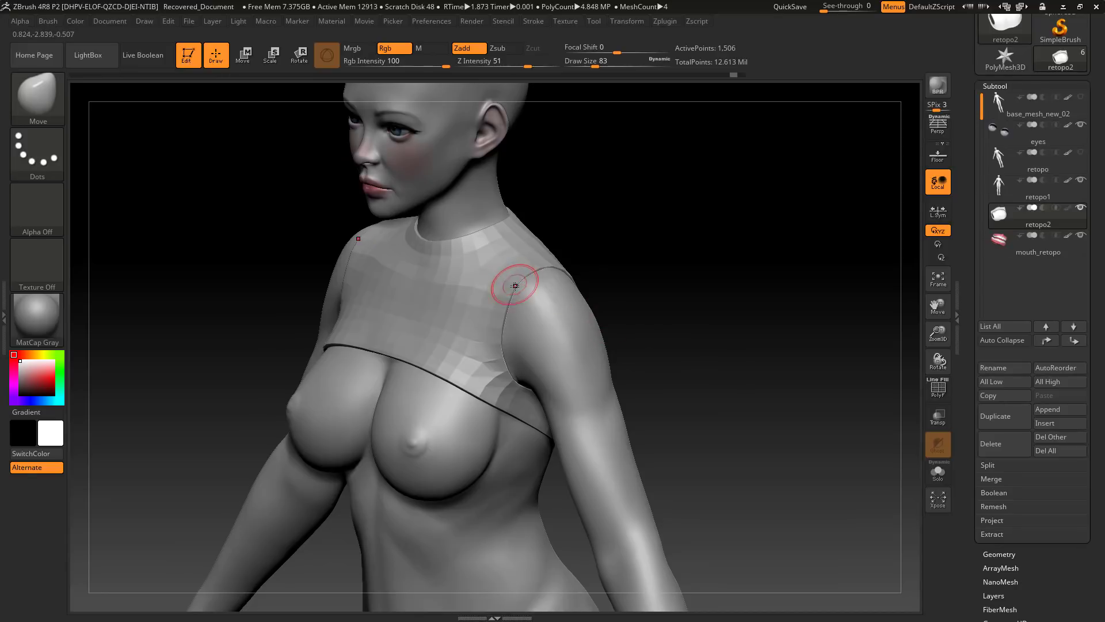
key(s)
drag(510, 283, 517, 282)
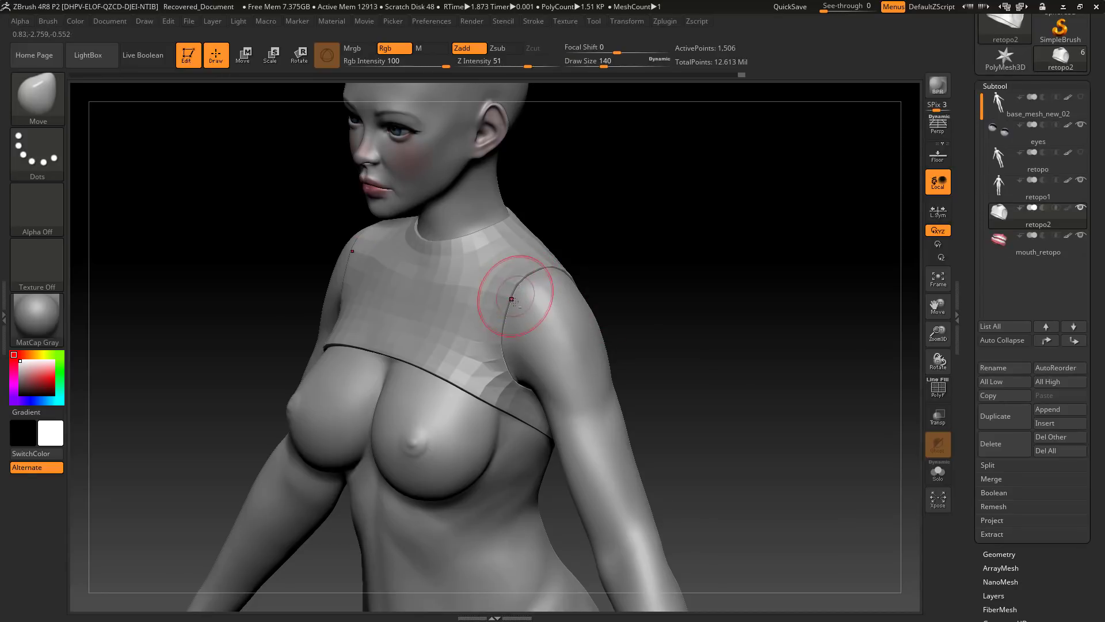
right_drag(572, 338, 514, 374)
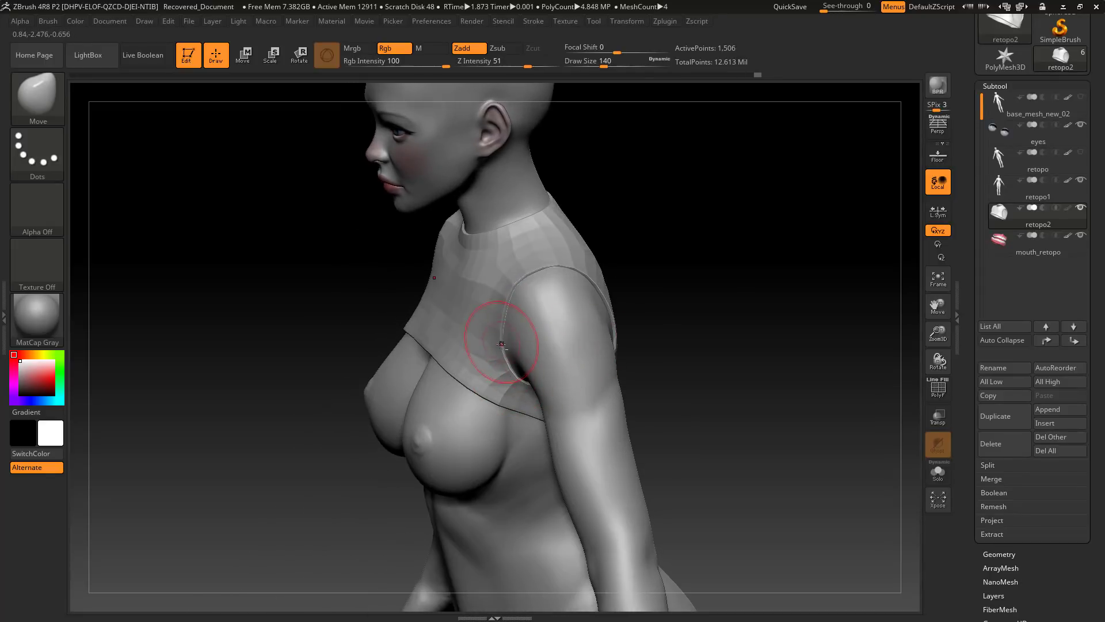
- Fit the rear edge of the armhole around the back of the shoulder with the Move brush
right_drag(594, 296, 587, 240)
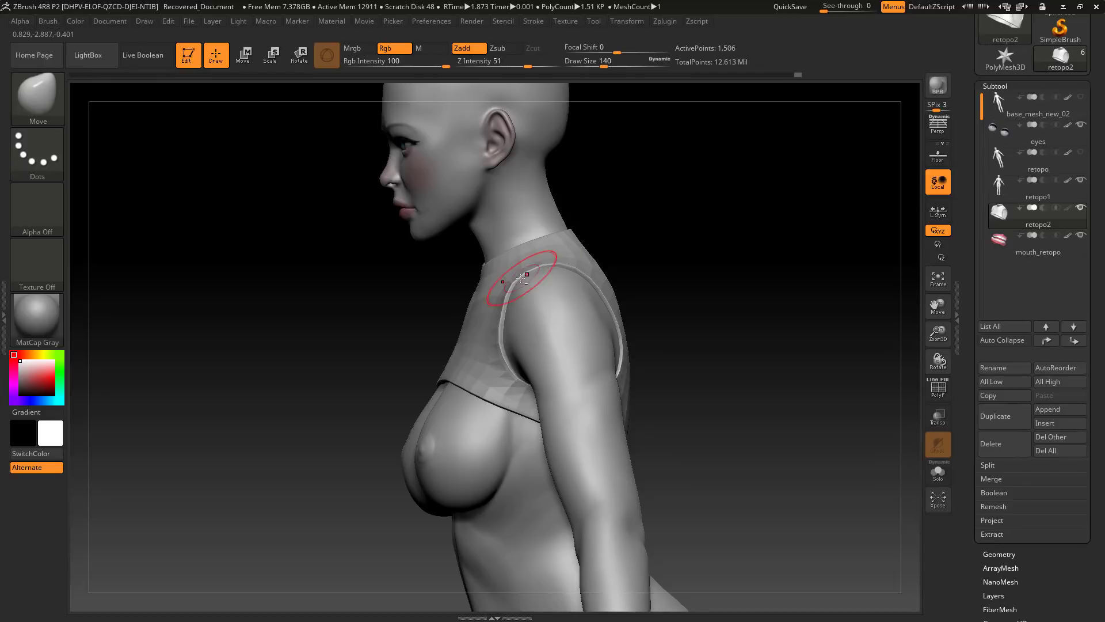
mouse_move(555, 291)
right_down()
mouse_move(662, 315)
mouse_move(748, 277)
mouse_move(777, 305)
right_up()
right_drag(414, 362, 340, 403)
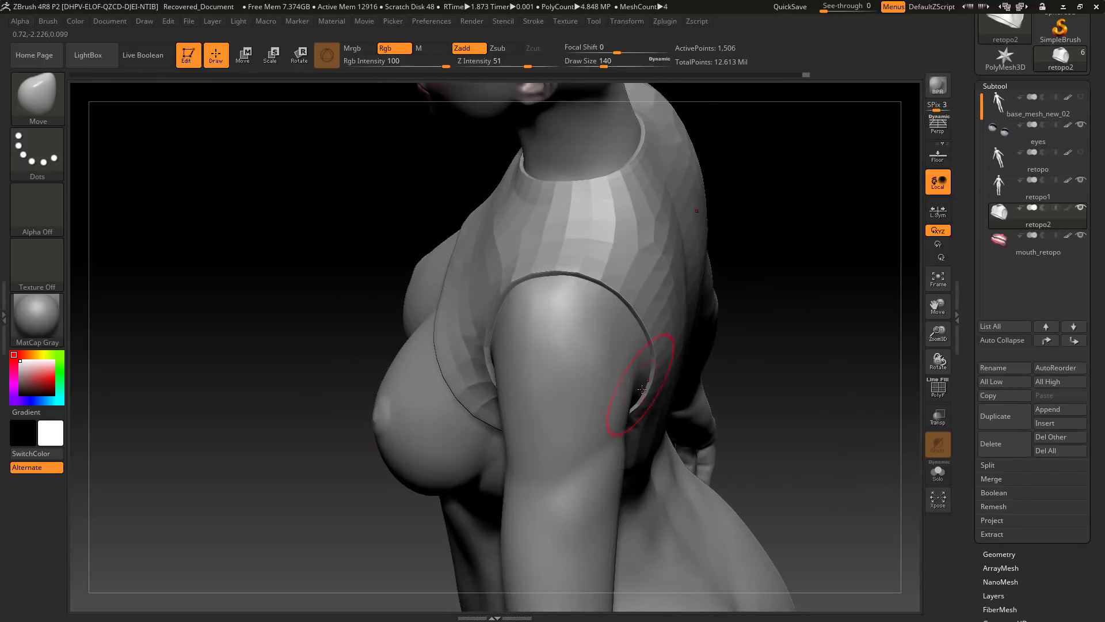
right_drag(785, 377, 748, 373)
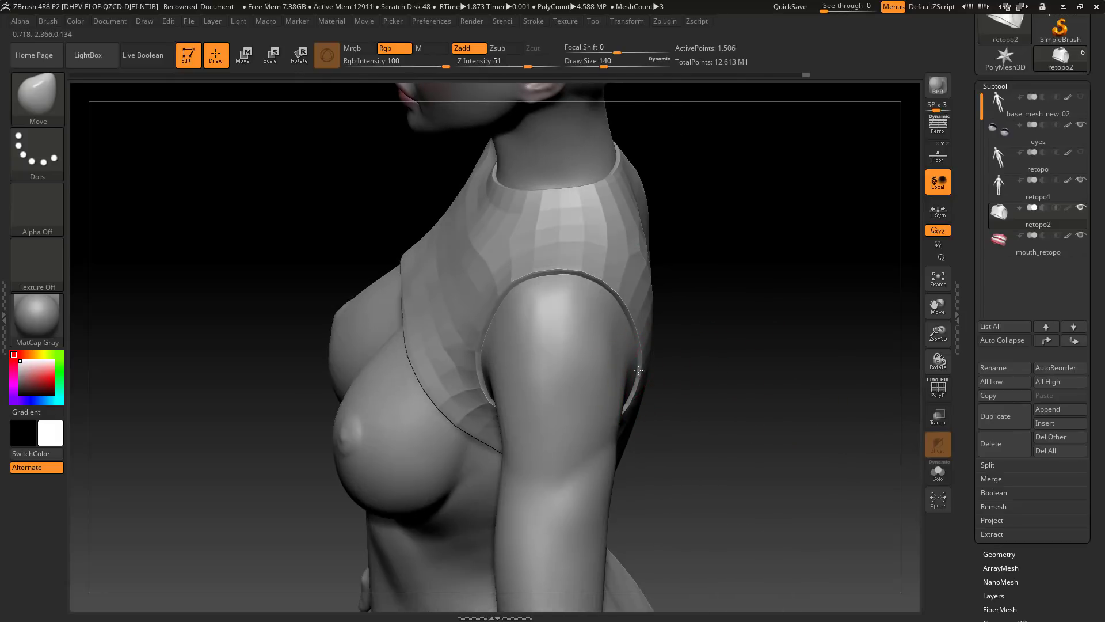
drag(635, 342, 631, 321)
right_drag(735, 343, 518, 305)
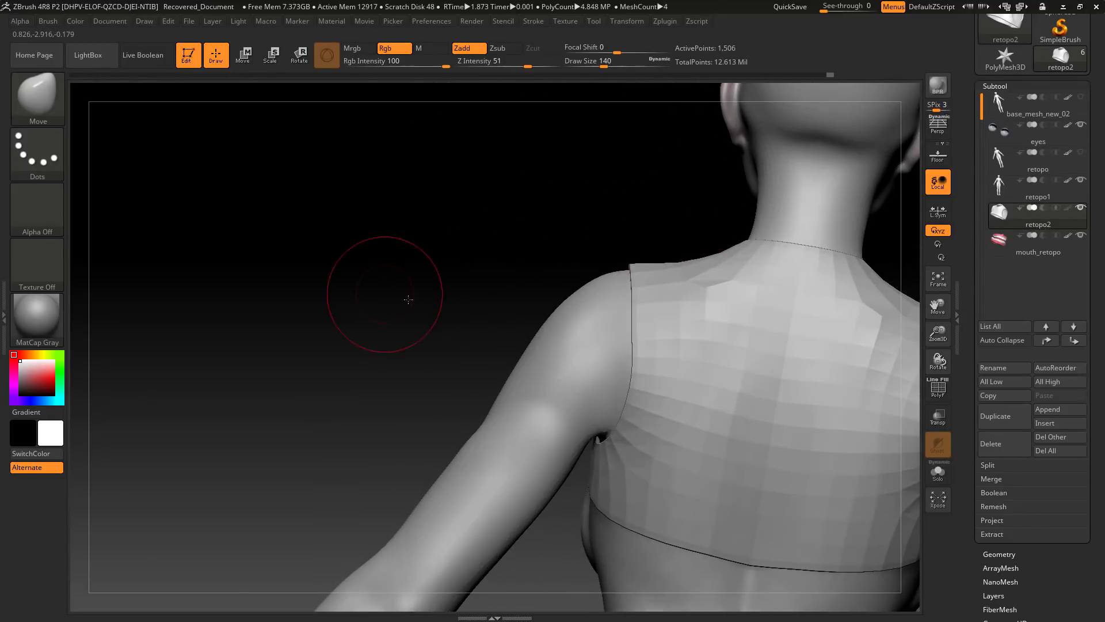
- Examine the chest panel's fit from the front, side and back at higher subdivision, and return to the lowest level
right_drag(382, 291, 713, 244)
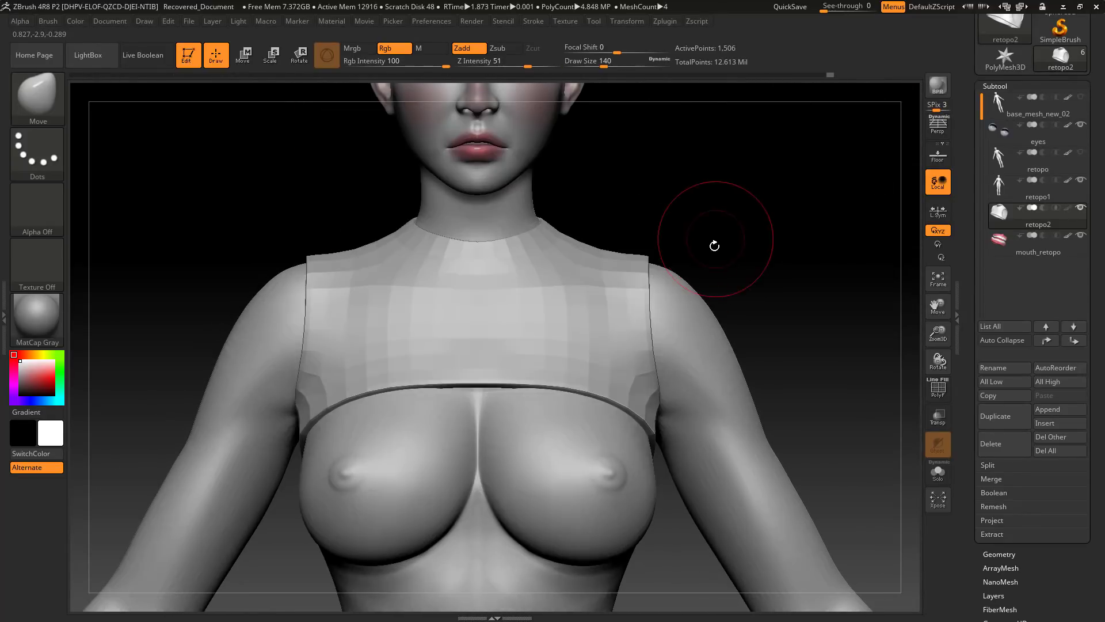
right_drag(787, 276, 786, 300)
right_drag(796, 341, 823, 322)
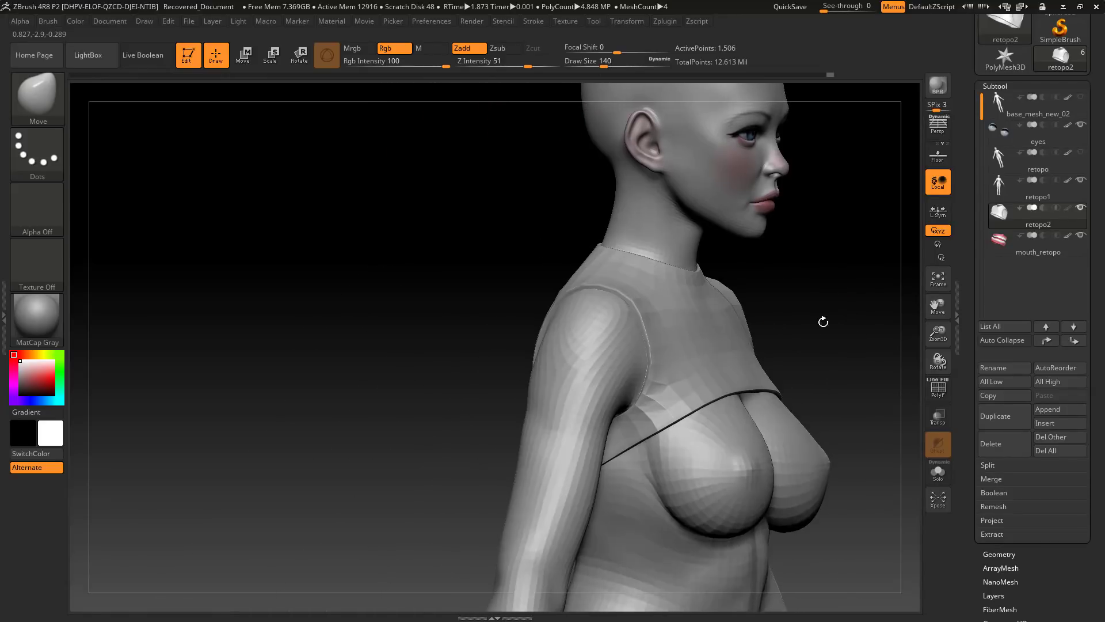
right_drag(831, 267, 814, 276)
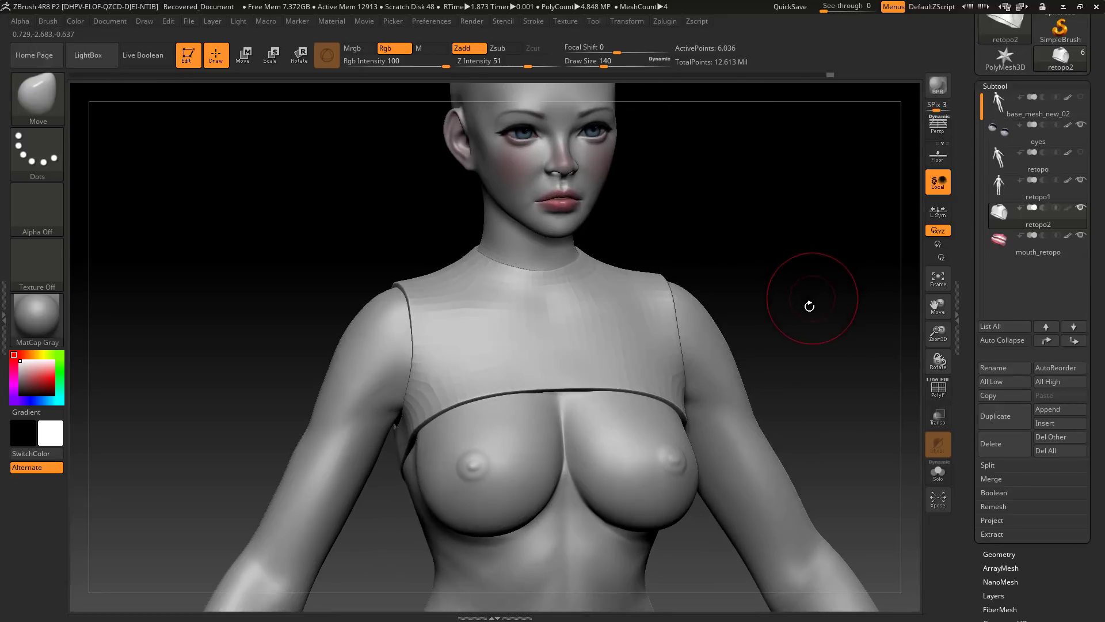
mouse_move(839, 348)
ctrl+right_down()
mouse_move(779, 330)
mouse_move(714, 352)
mouse_move(728, 363)
mouse_move(752, 316)
mouse_move(797, 309)
mouse_move(740, 316)
mouse_move(769, 225)
mouse_move(767, 235)
ctrl+right_up()
key(shift)
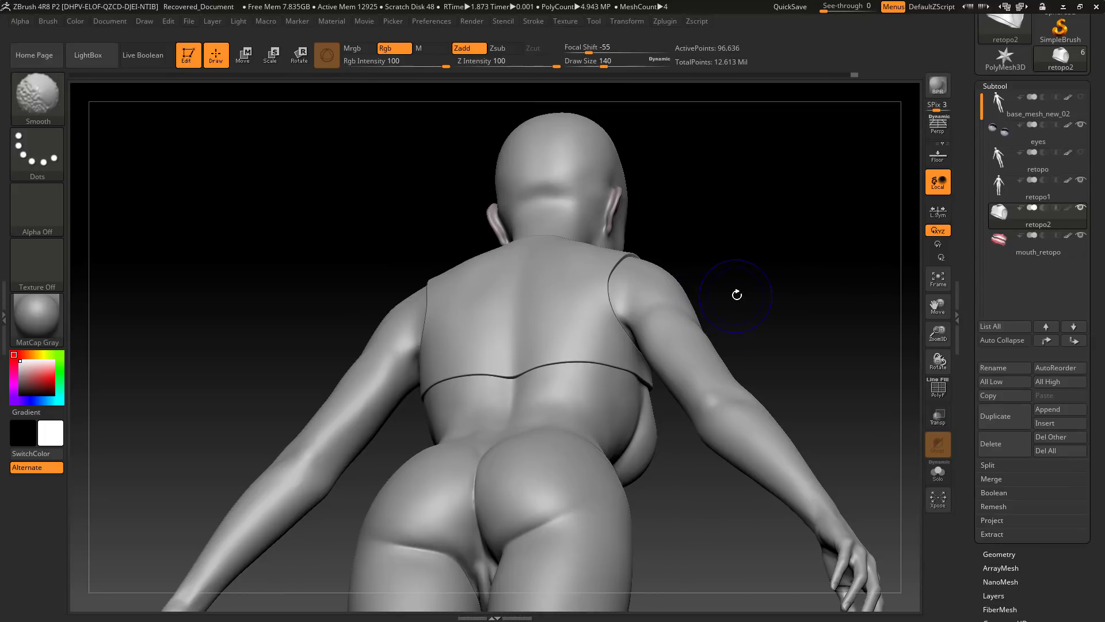
key(shift+d)
key(shift+d)
shift+right_drag(760, 285, 756, 334)
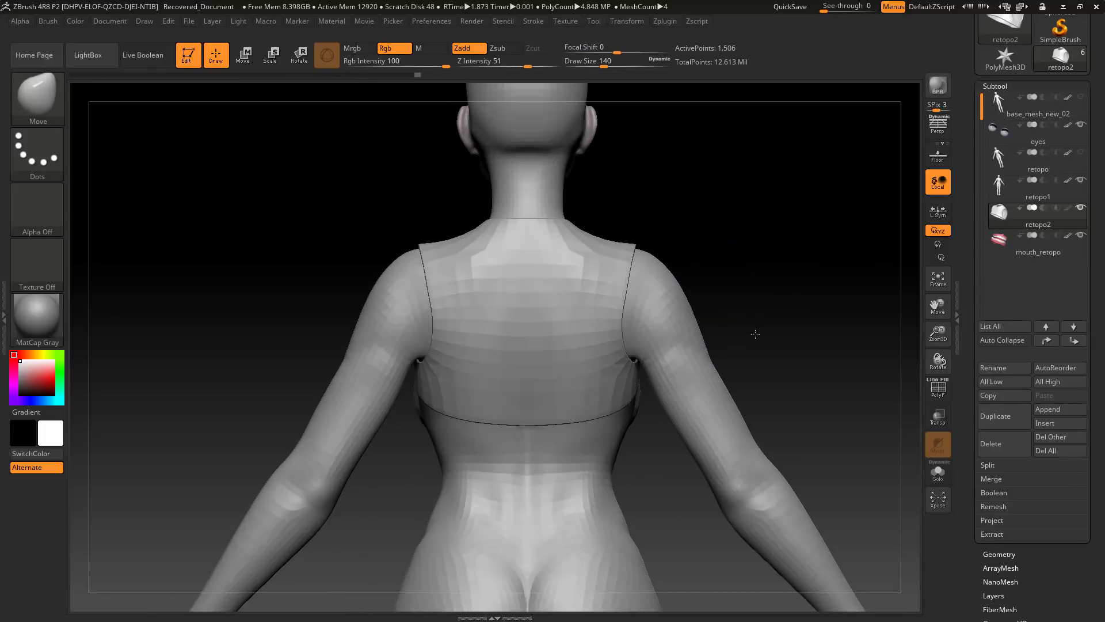
- Isolate the chest panel from the body and display its wireframe
right_drag(657, 481, 532, 367)
click(938, 473)
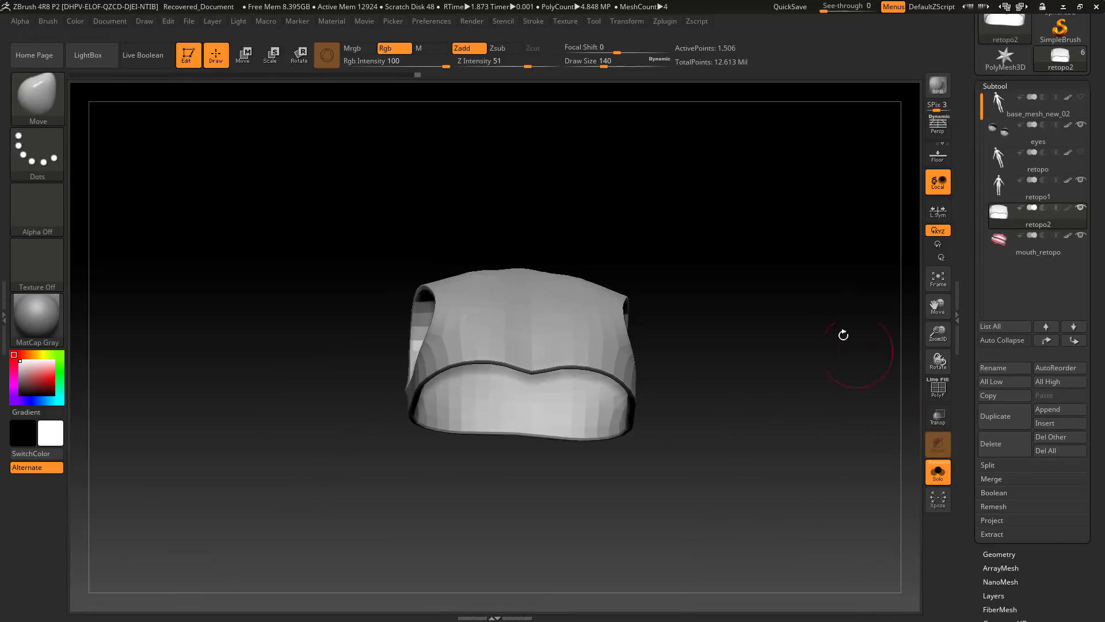
mouse_move(844, 334)
right_down()
mouse_move(814, 272)
mouse_move(820, 257)
mouse_move(640, 221)
mouse_move(563, 298)
right_up()
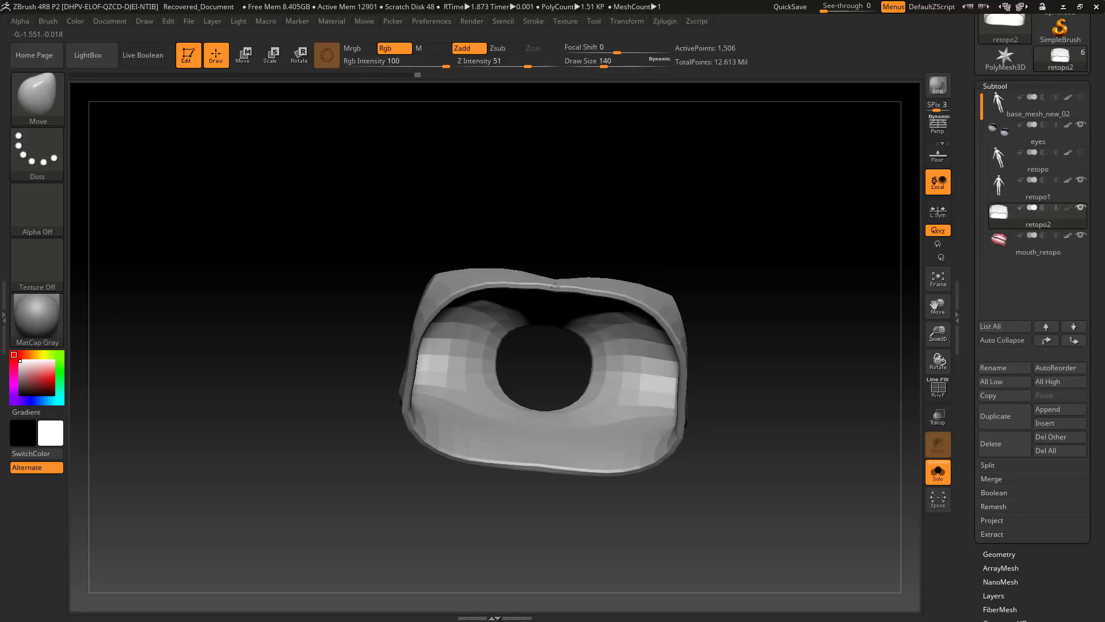
right_drag(621, 225, 650, 316)
click(938, 390)
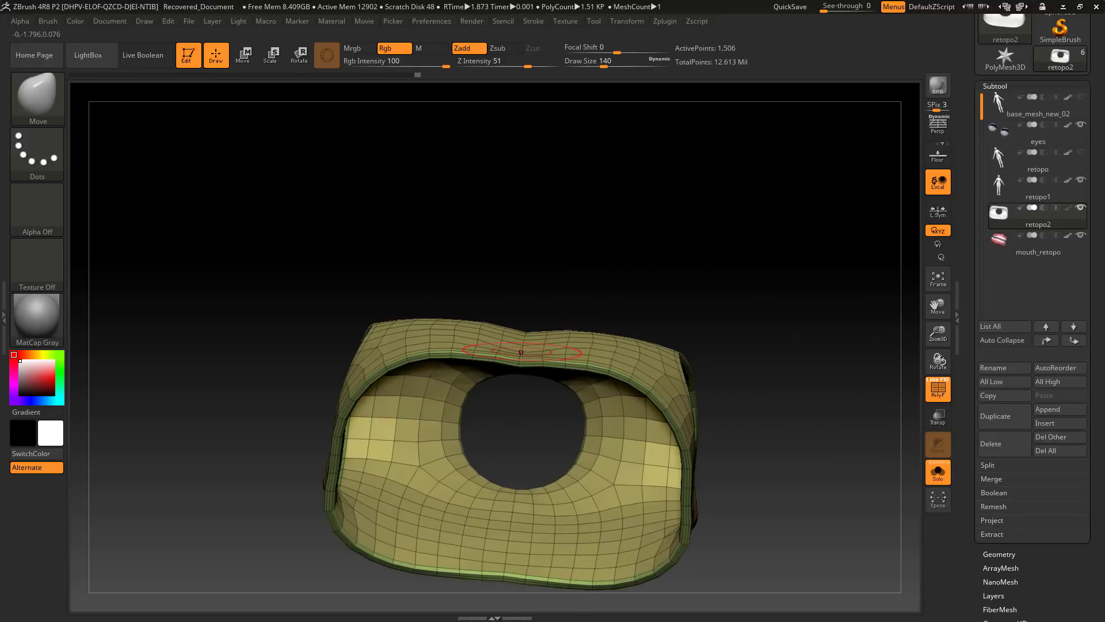
- Set the Move brush's draw size to 87, adjust the centre of the front hem and raise the subdivision level
key(s)
drag(524, 347, 516, 347)
ctrl+right_drag(568, 272, 587, 321)
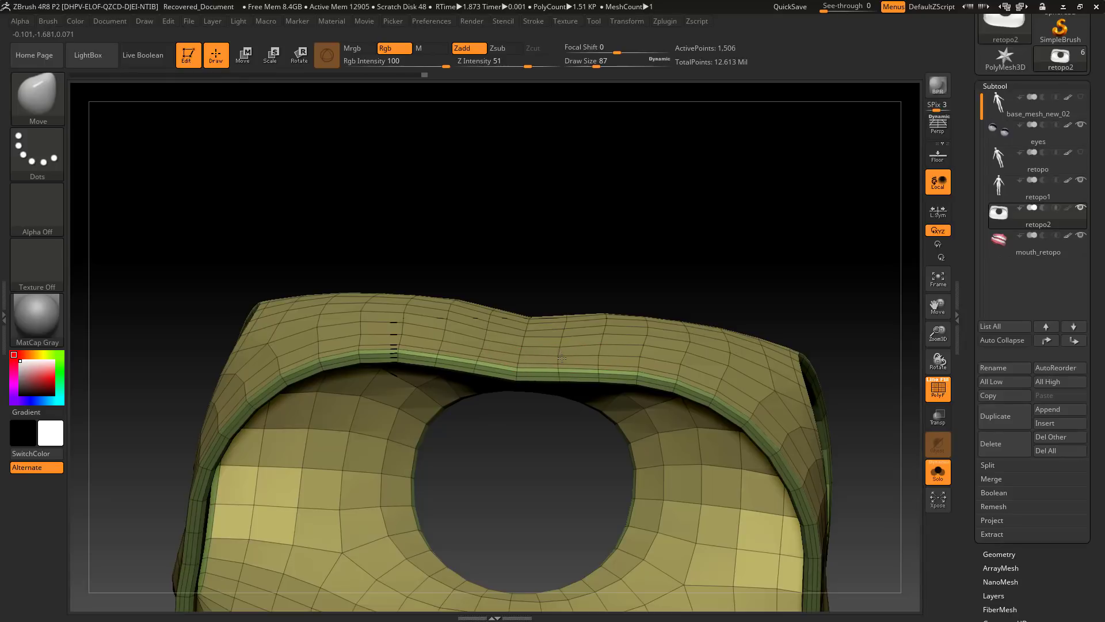
drag(613, 283, 563, 322)
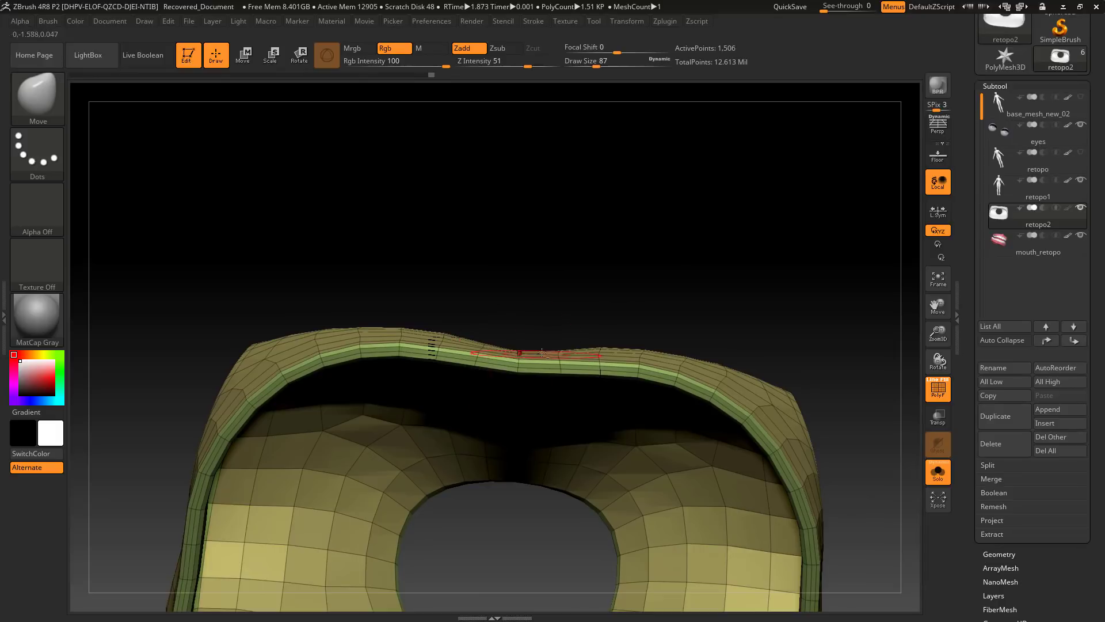
key(ctrl+d)
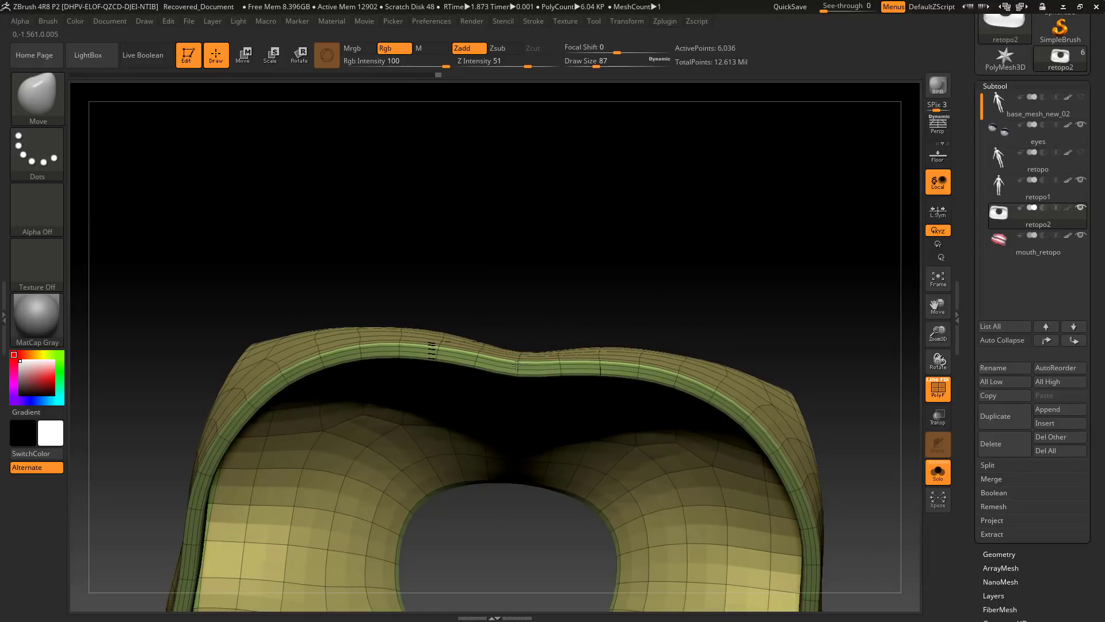
- At the lowest subdivision level, flatten the pointed centre of the back hem and smooth the surrounding polygons
drag(645, 242, 572, 413)
key(shift+d)
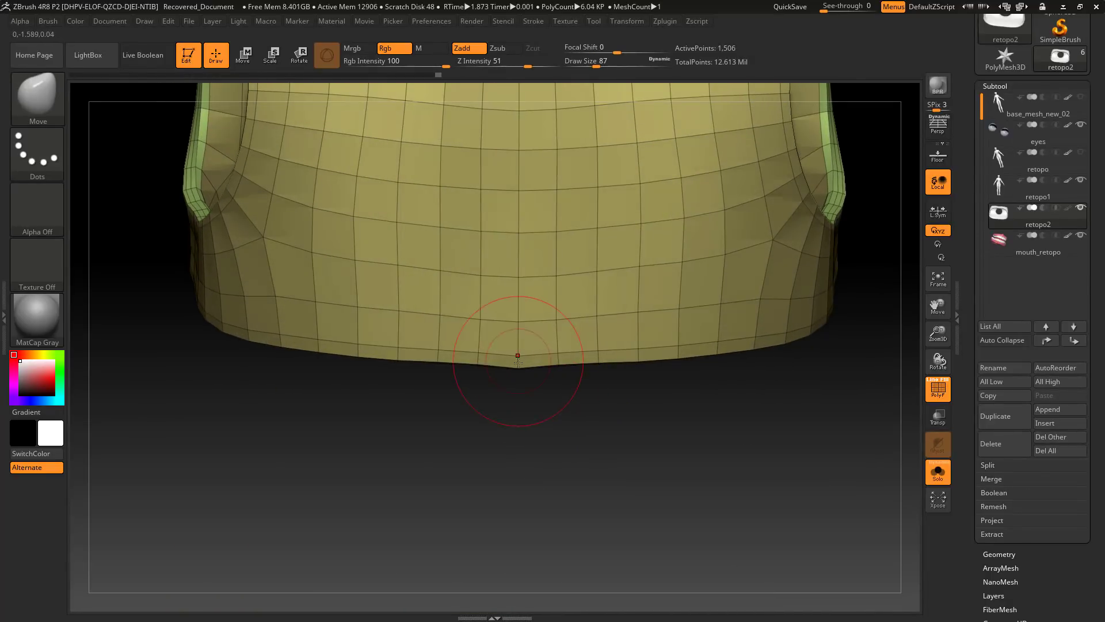
drag(566, 424, 534, 370)
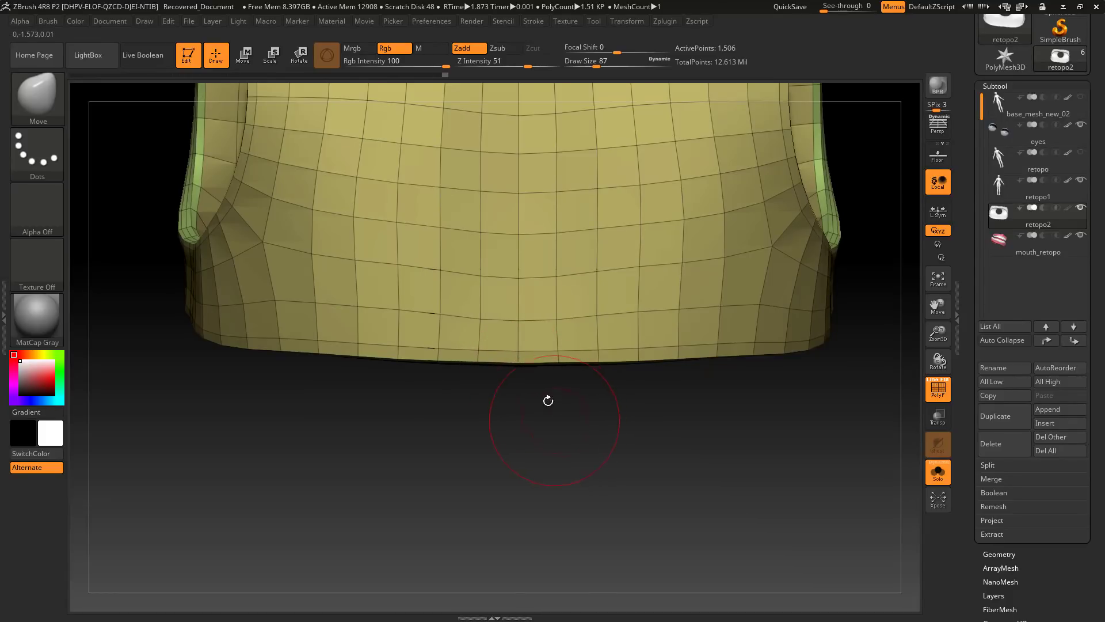
key(shift)
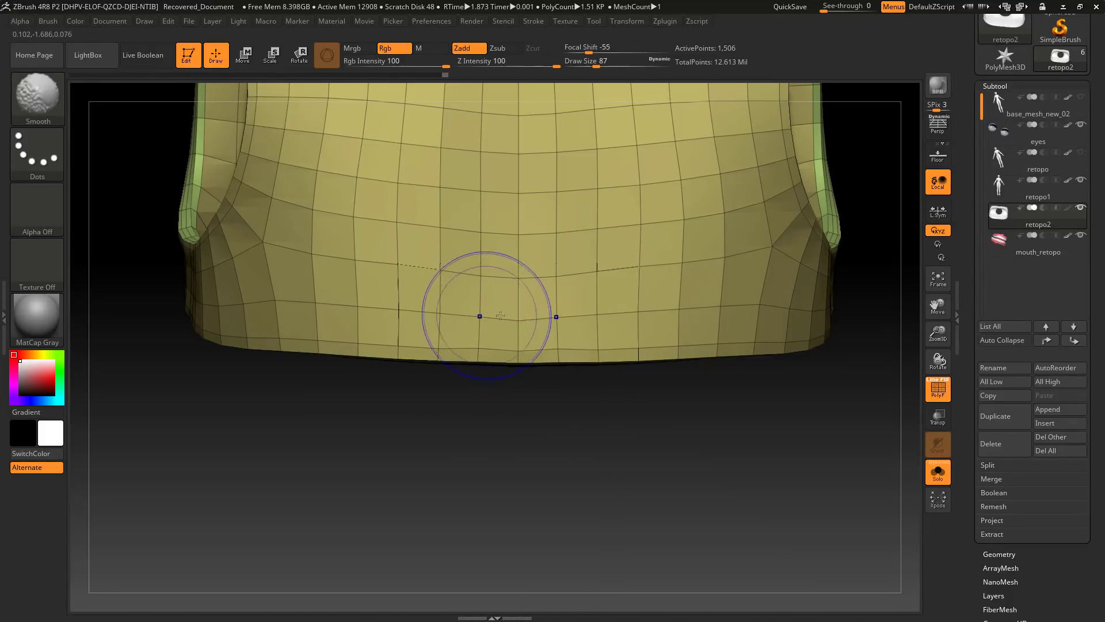
shift+drag(500, 315, 531, 334)
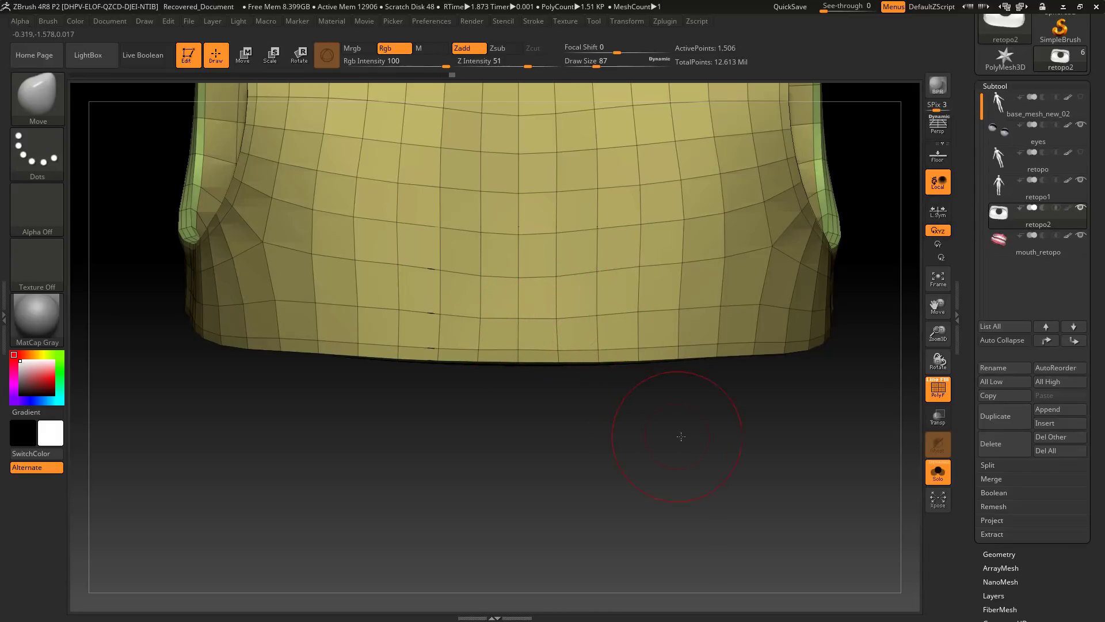
drag(639, 435, 666, 399)
drag(710, 427, 757, 429)
- Hide the wireframe and examine the panel's back and front hems at different subdivision levels
click(944, 387)
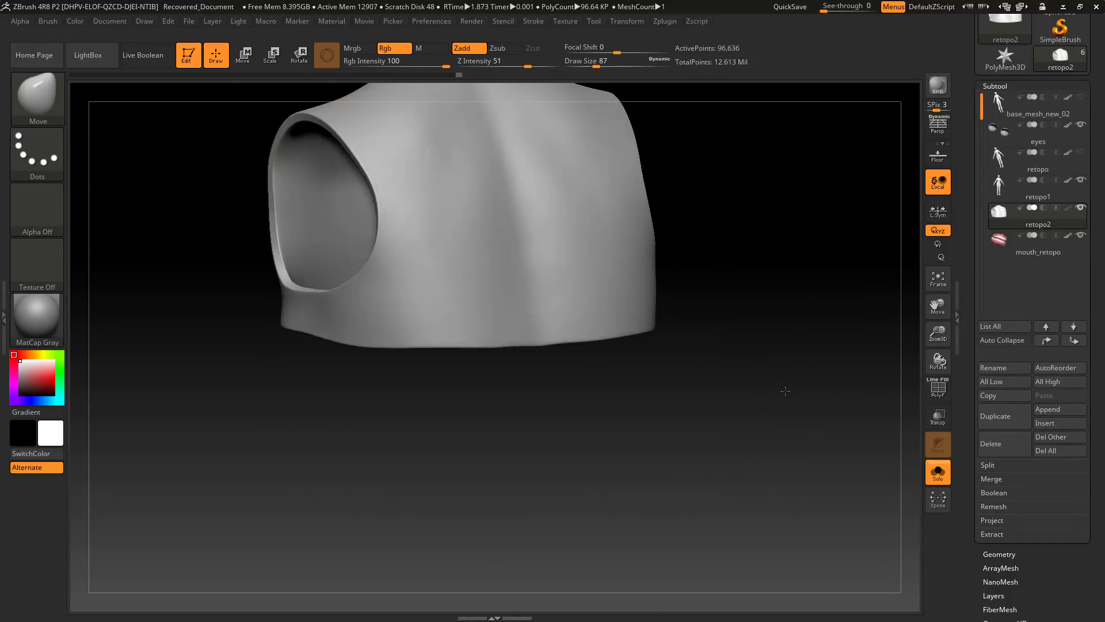
mouse_move(779, 390)
mouse_down()
mouse_move(770, 389)
mouse_move(770, 424)
mouse_move(631, 418)
mouse_up()
key(shift+d)
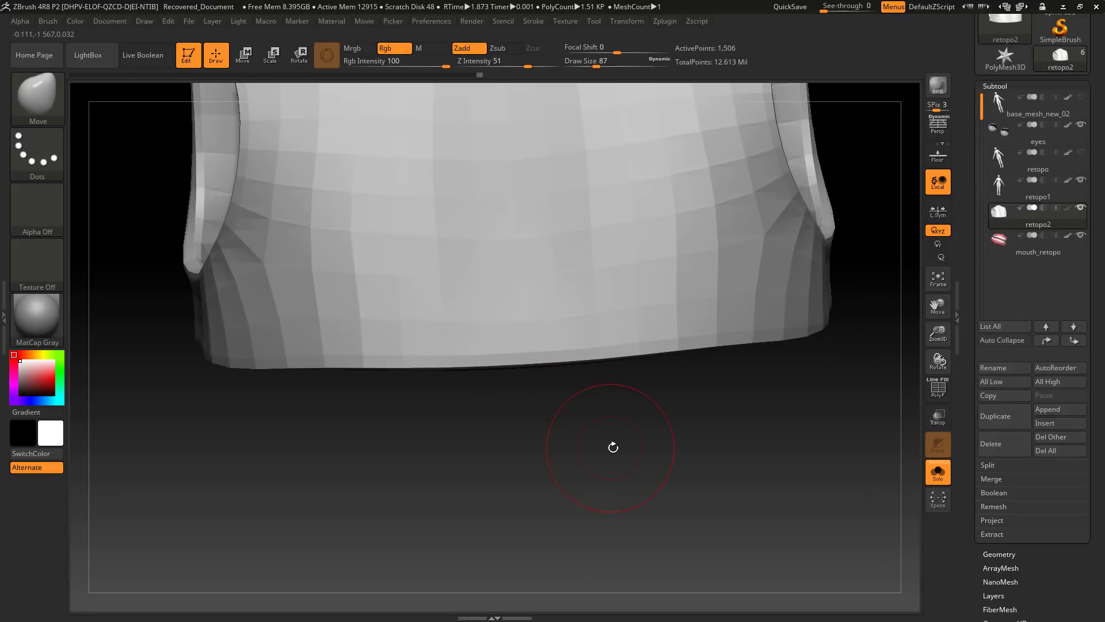
drag(613, 447, 705, 424)
key(ctrl+d)
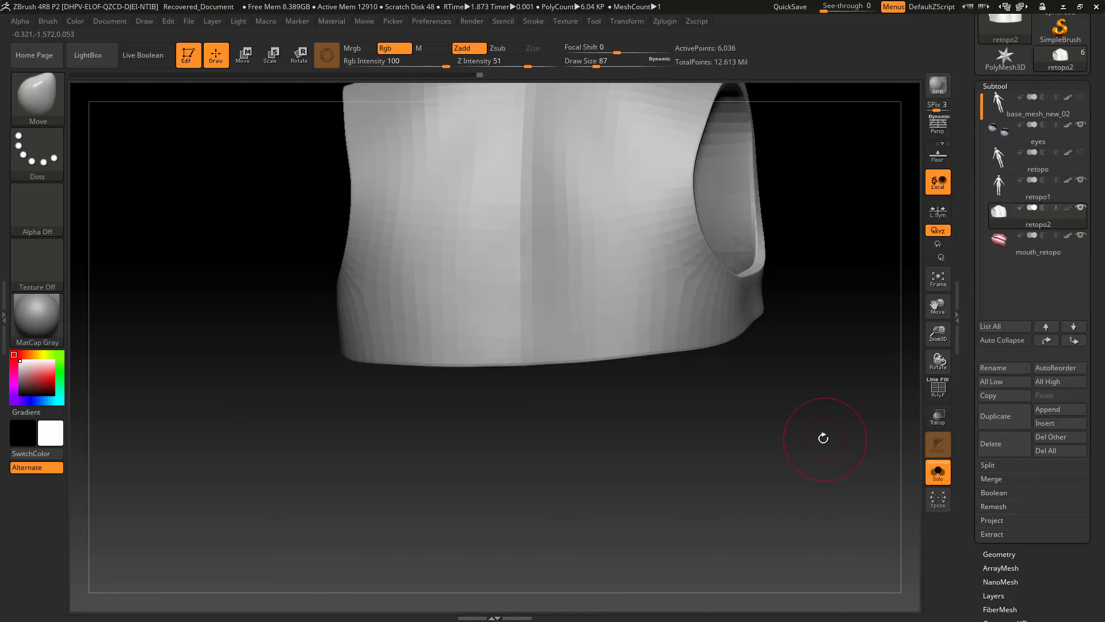
drag(704, 446, 610, 437)
key(f)
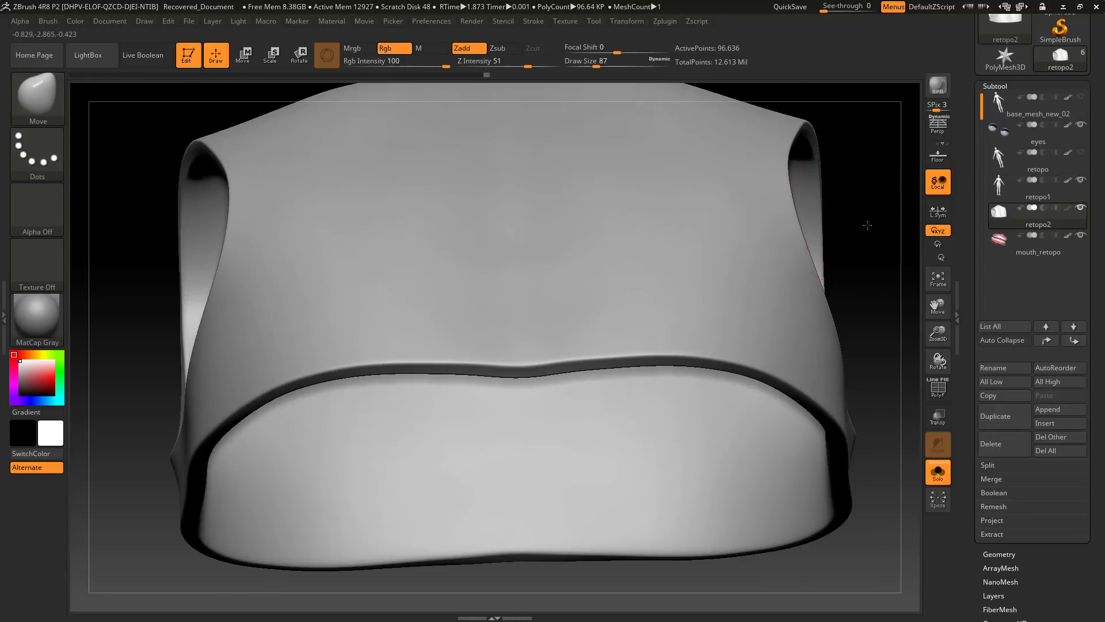
- Return the panel to its lowest subdivision level and even out the back hem with the Move brush
drag(864, 227, 790, 358)
key(shift+d)
key(shift+d)
key(shift+d)
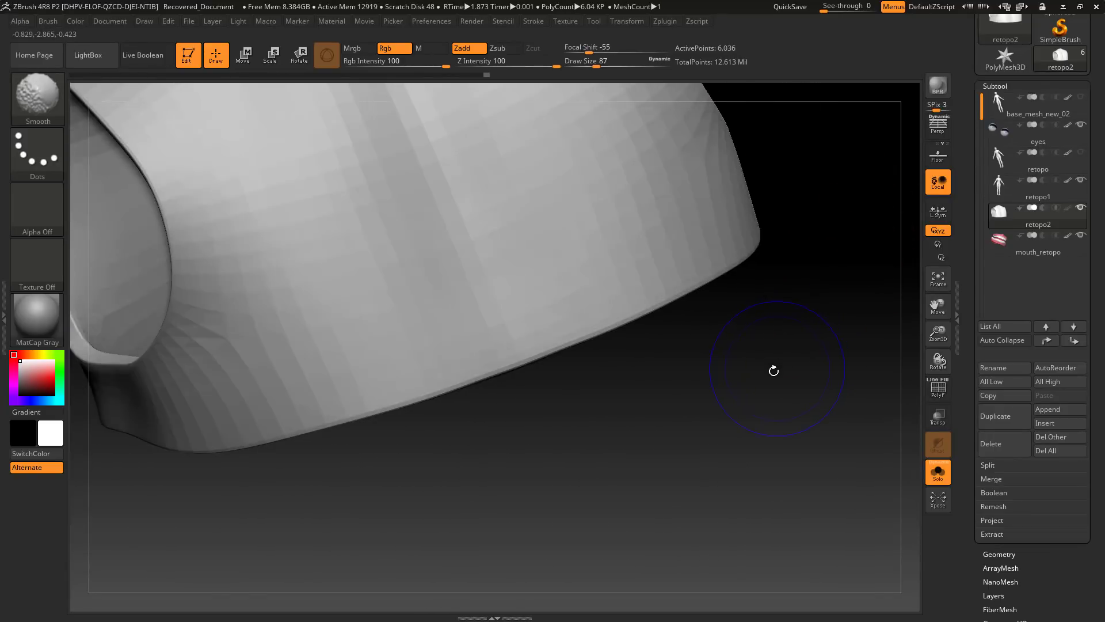
drag(637, 444, 533, 373)
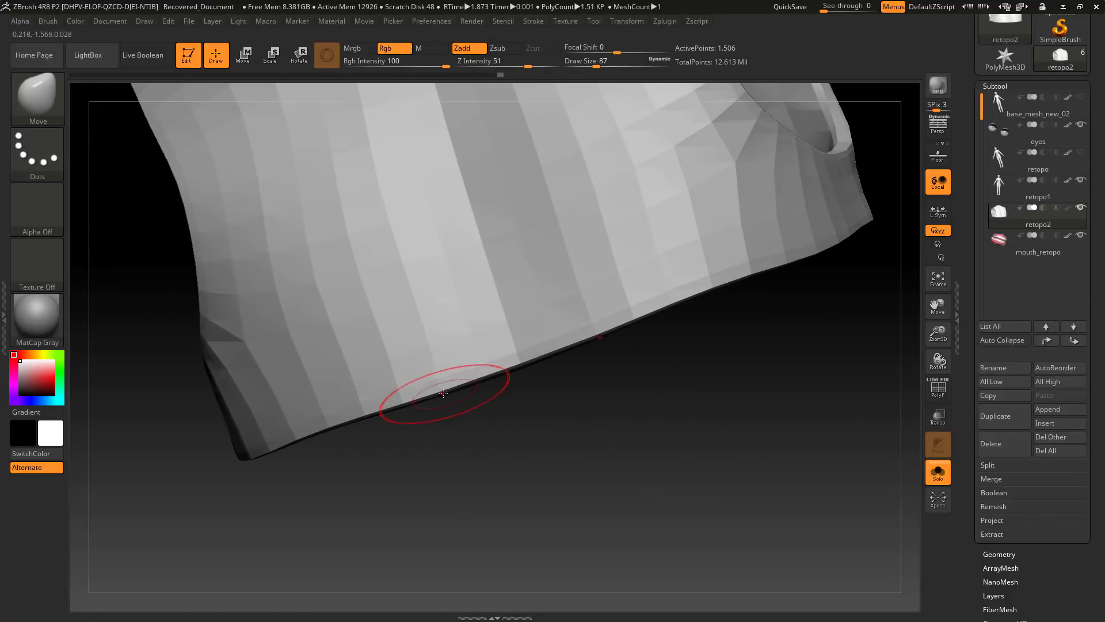
drag(495, 410, 562, 410)
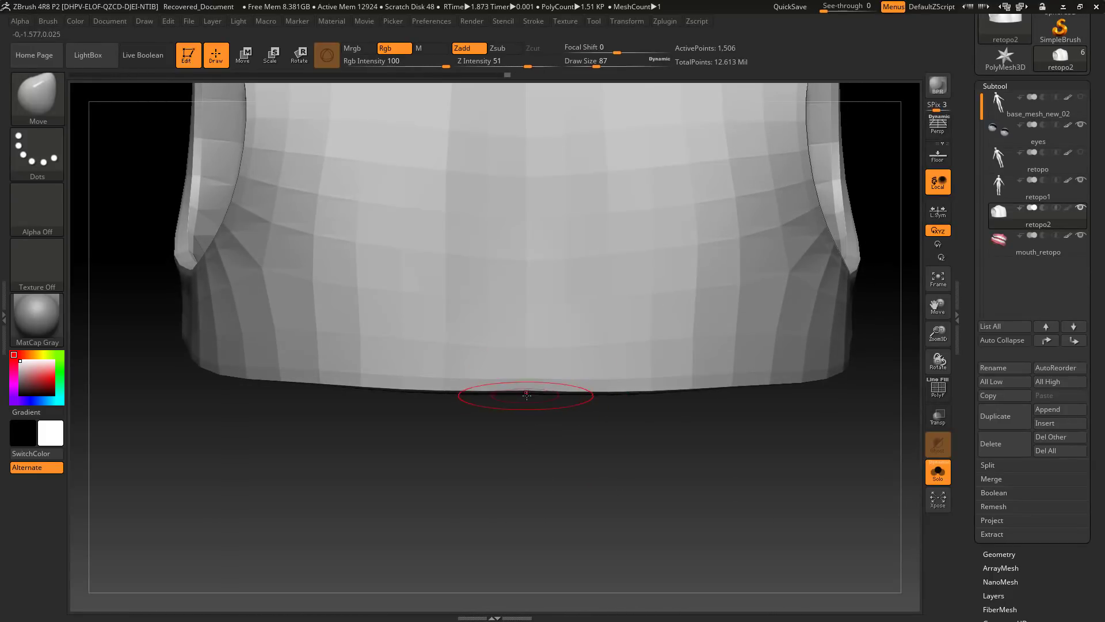
alt+drag(684, 478, 627, 461)
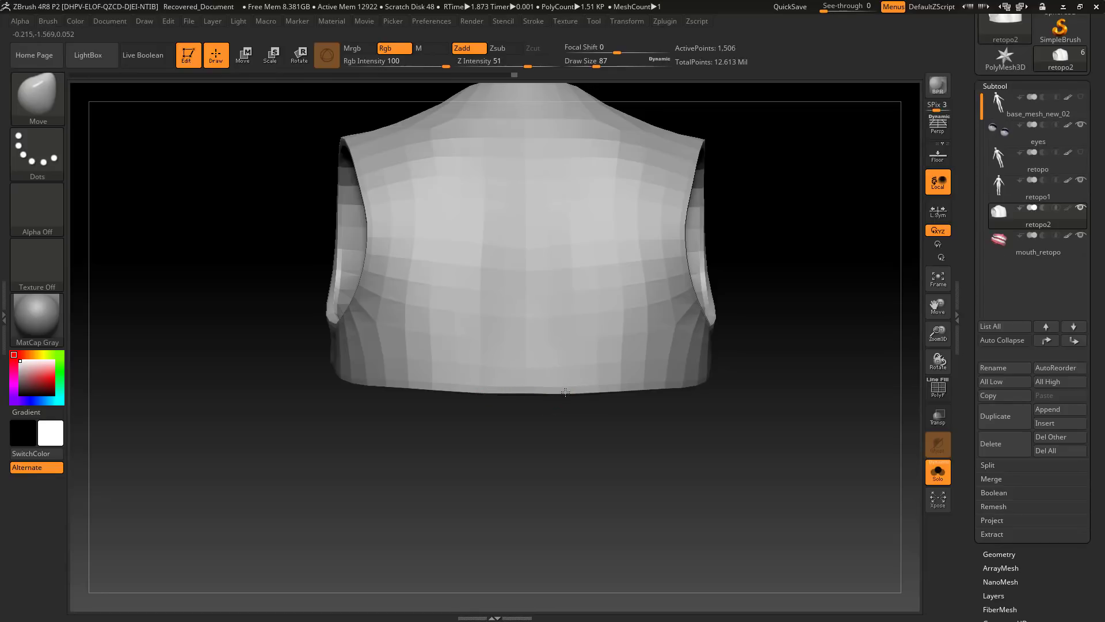
drag(597, 444, 624, 506)
- Raise the panel's subdivision, show the full character again and examine the fit around the chest and shoulders
key(ctrl+d)
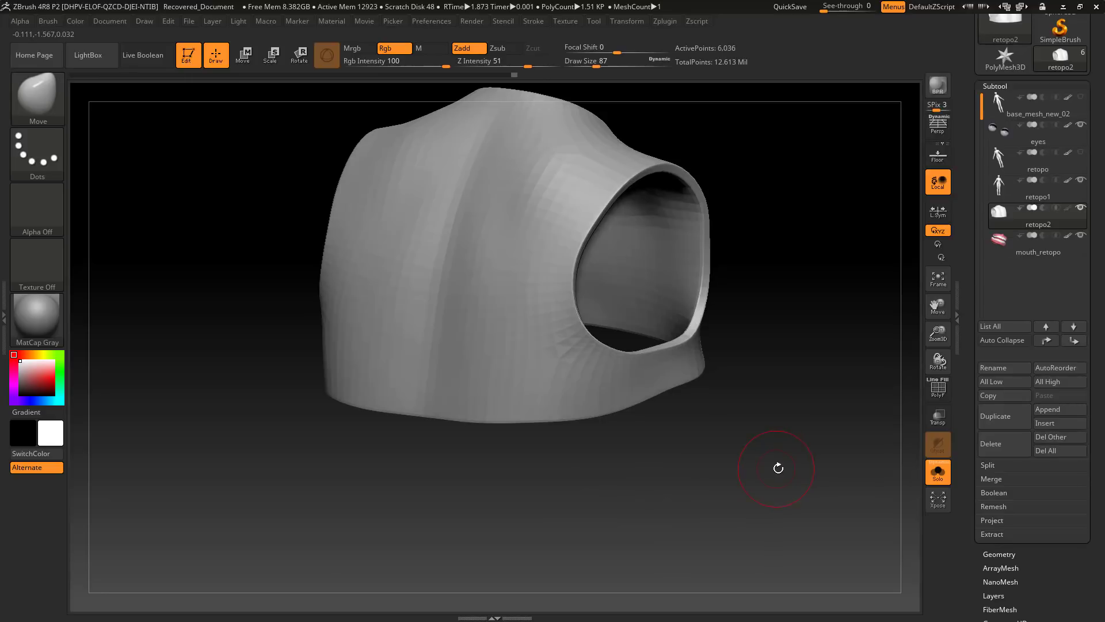
mouse_move(809, 475)
mouse_down()
mouse_move(729, 480)
mouse_move(826, 461)
mouse_move(821, 473)
mouse_up()
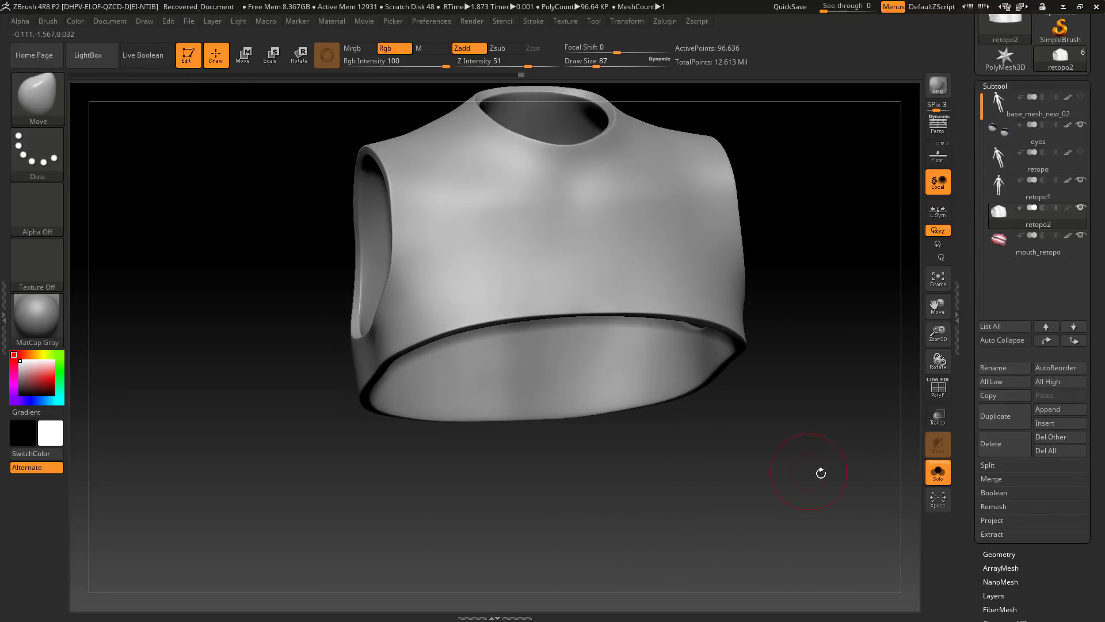
click(947, 471)
mouse_move(795, 375)
mouse_down()
mouse_move(822, 242)
mouse_move(783, 268)
mouse_move(764, 251)
mouse_move(755, 271)
mouse_move(745, 261)
mouse_move(787, 267)
mouse_move(785, 228)
mouse_move(782, 309)
mouse_move(794, 267)
mouse_move(784, 289)
mouse_move(794, 328)
mouse_move(772, 309)
mouse_move(745, 323)
mouse_move(779, 323)
mouse_move(686, 355)
mouse_move(668, 345)
mouse_up()
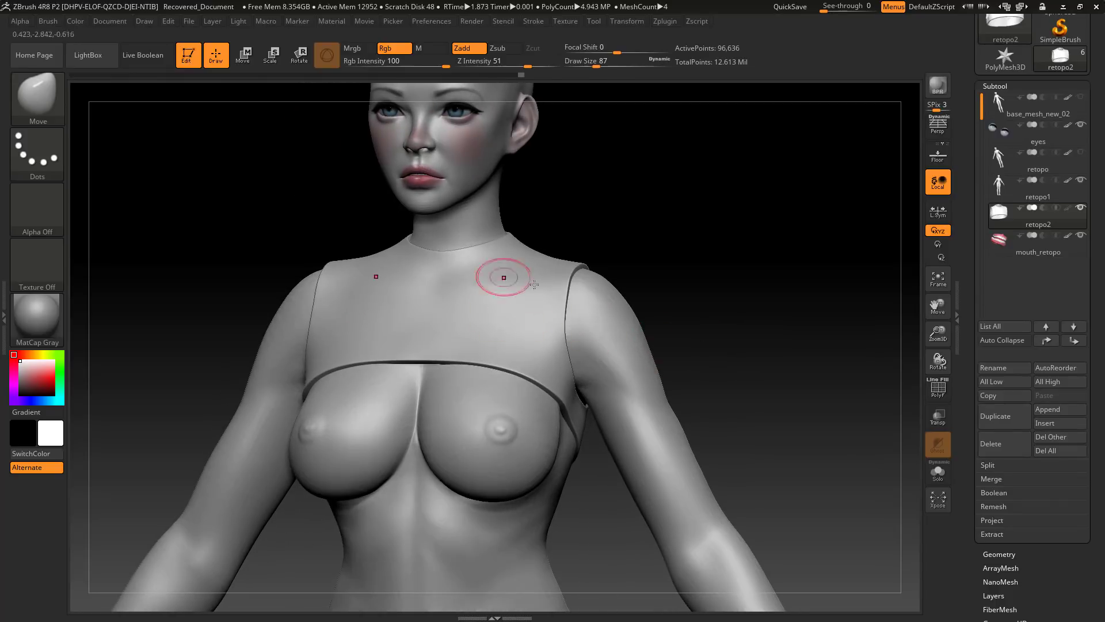
drag(697, 308, 806, 270)
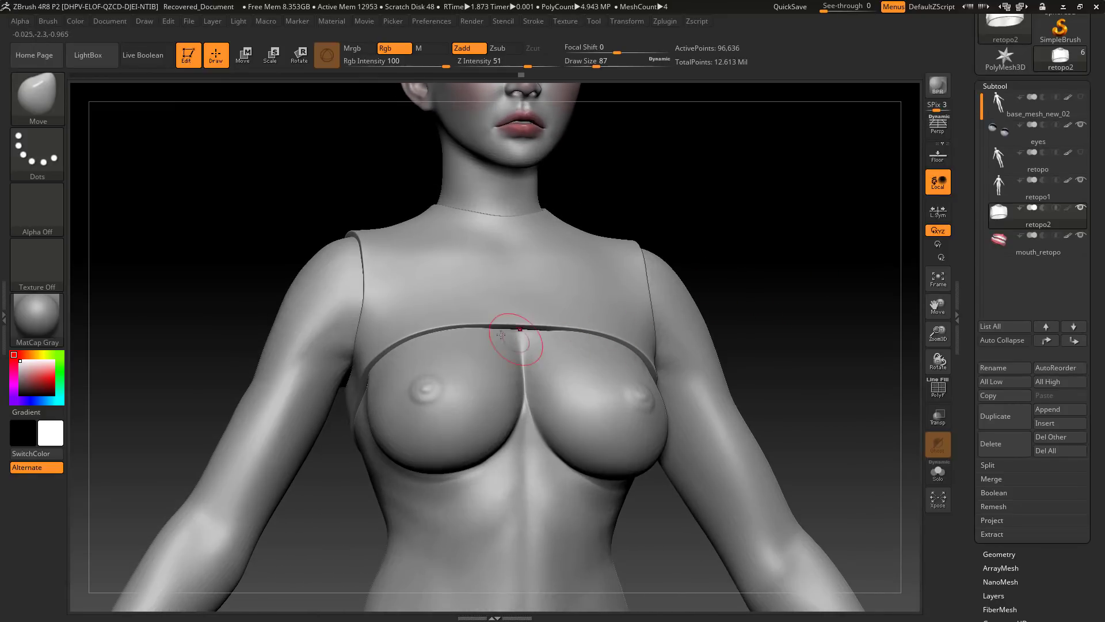
drag(819, 308, 777, 315)
mouse_move(713, 357)
mouse_down()
mouse_move(797, 299)
mouse_move(794, 288)
mouse_move(747, 291)
mouse_move(821, 214)
mouse_move(799, 215)
mouse_move(809, 250)
mouse_move(768, 280)
mouse_move(779, 296)
mouse_move(775, 378)
mouse_up()
key(shift)
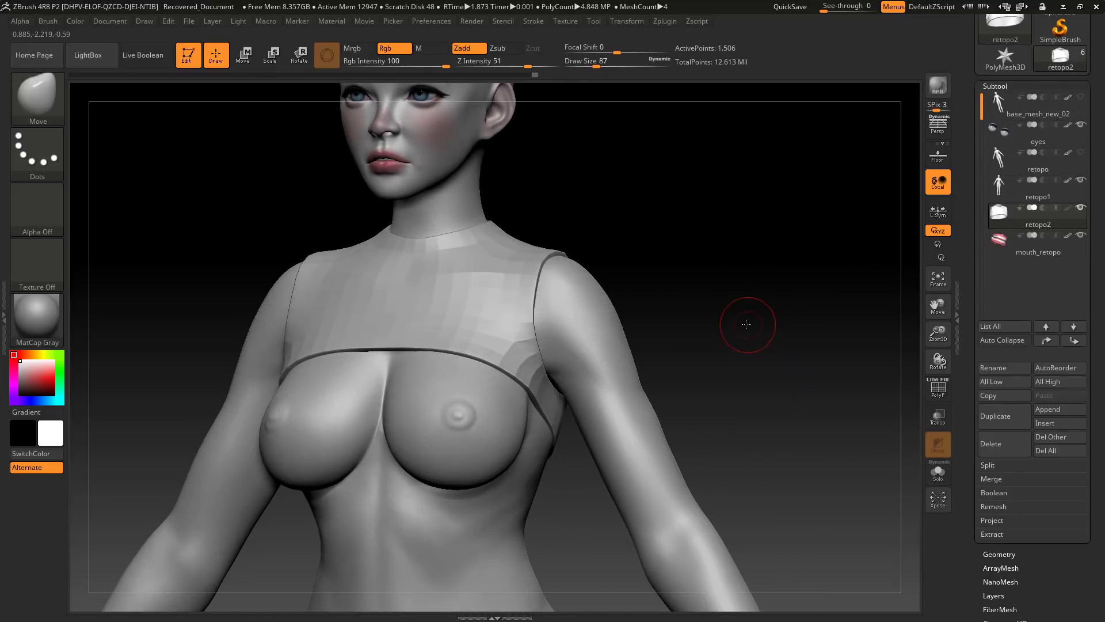
drag(745, 320, 784, 333)
- Switch to Photoshop to study the costume concept, and return to ZBrush to view the panel on the body
key(alt+Tab)
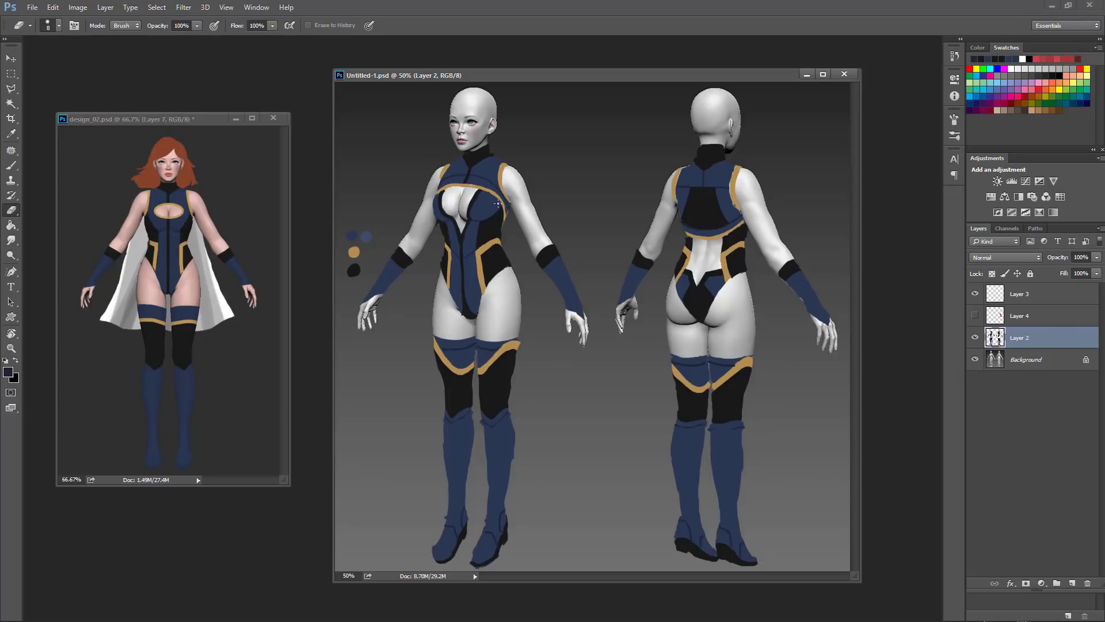
key(alt+Tab)
alt+drag(795, 365, 771, 328)
drag(751, 338, 740, 365)
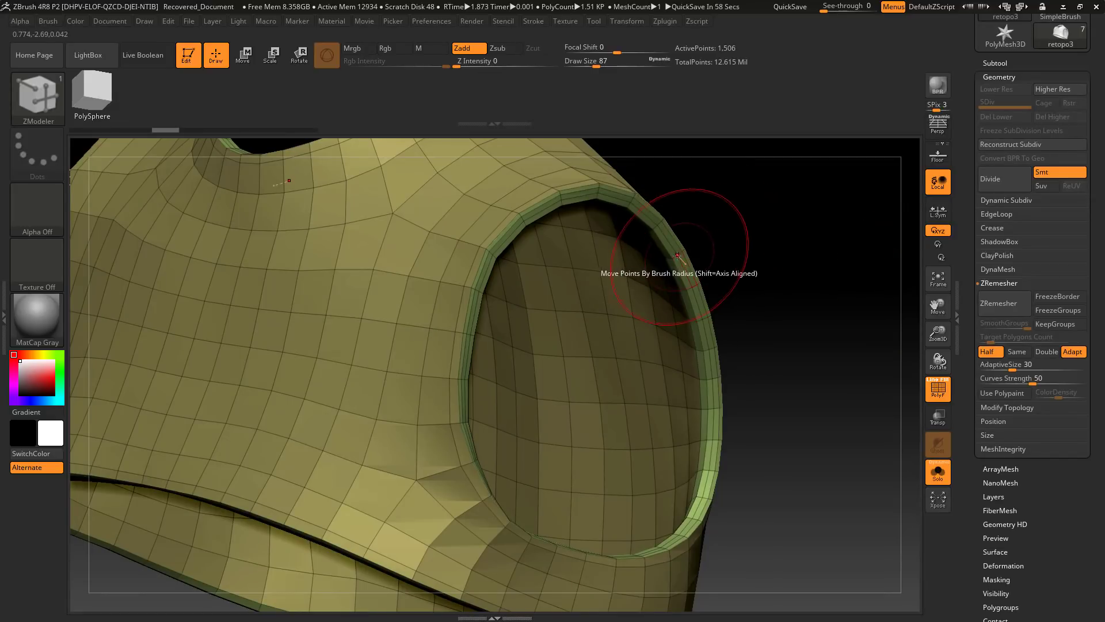
- Delete the extra edge loops running around the armhole rims of the panel with ZModeler's complete EdgeLoop deletion
key(space)
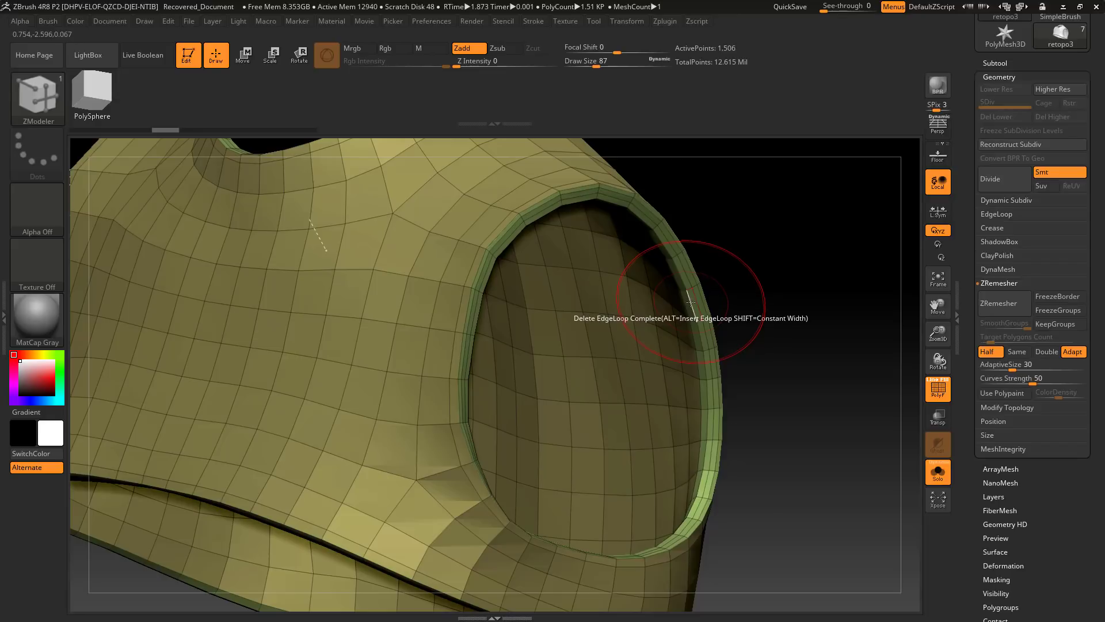
click(690, 303)
click(695, 302)
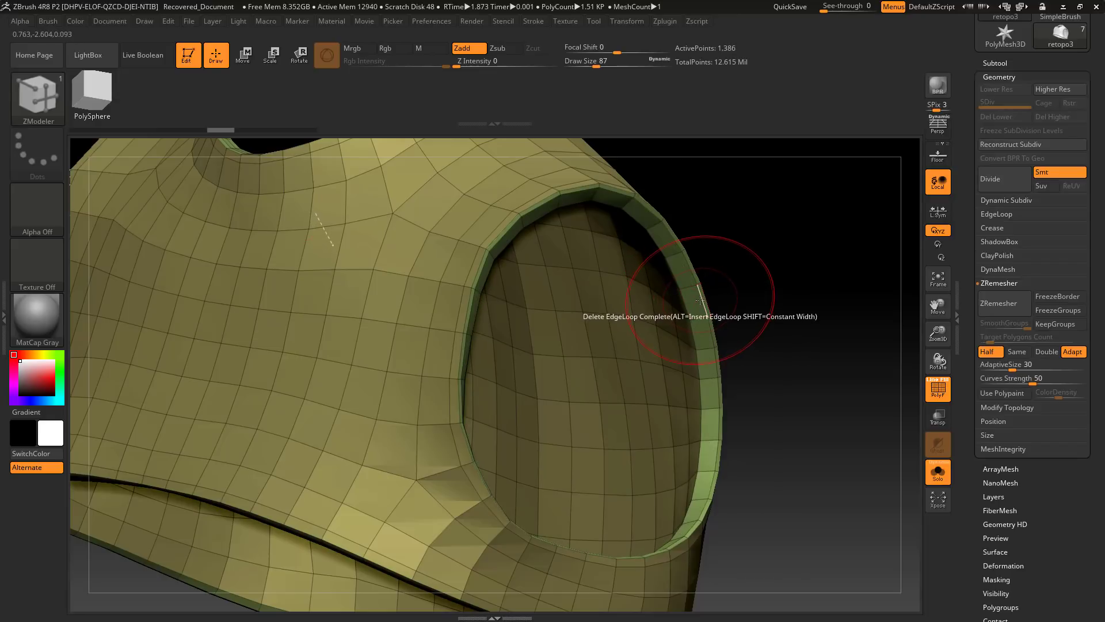
click(700, 300)
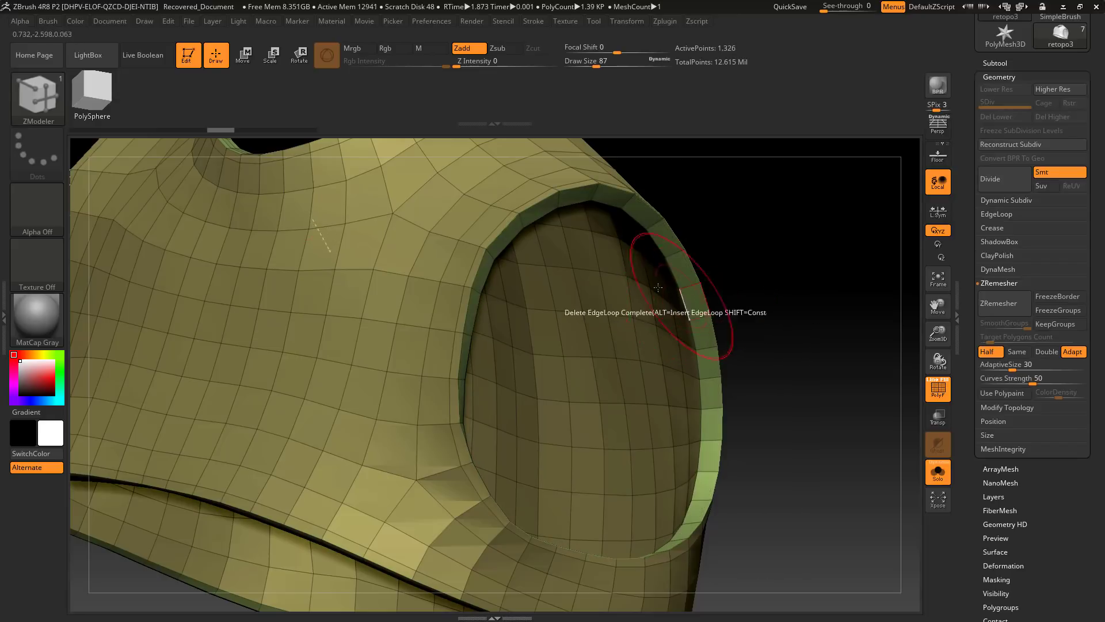
click(494, 231)
- Delete the extra edge loops along the panel's bottom hem rim, including the one on its underside
alt+drag(826, 351, 779, 324)
alt+drag(778, 324, 797, 362)
drag(747, 387, 489, 403)
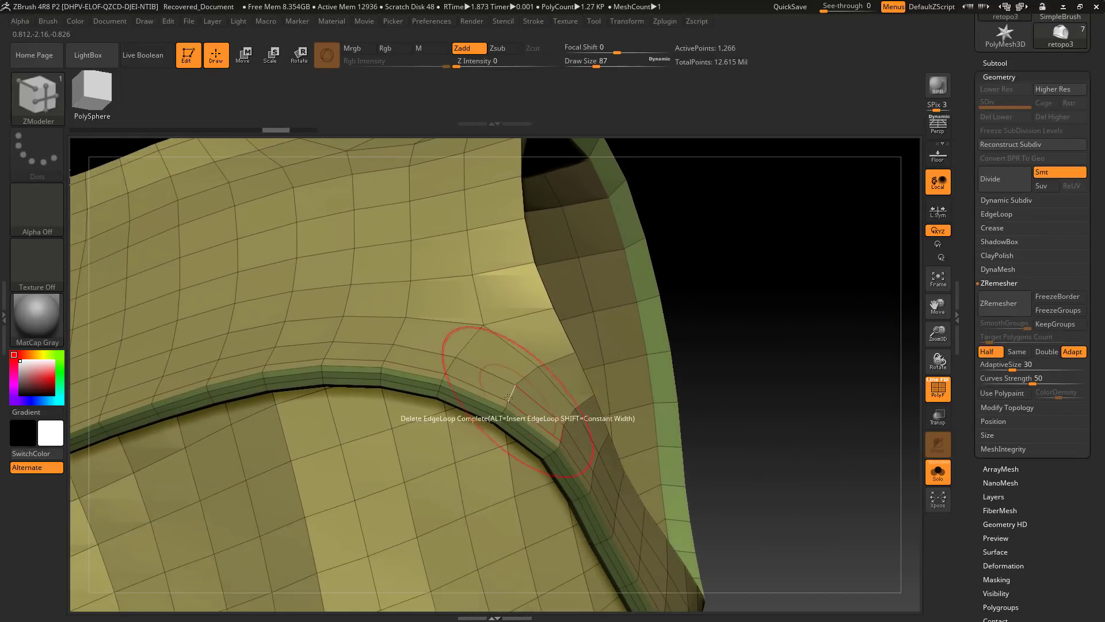
click(485, 399)
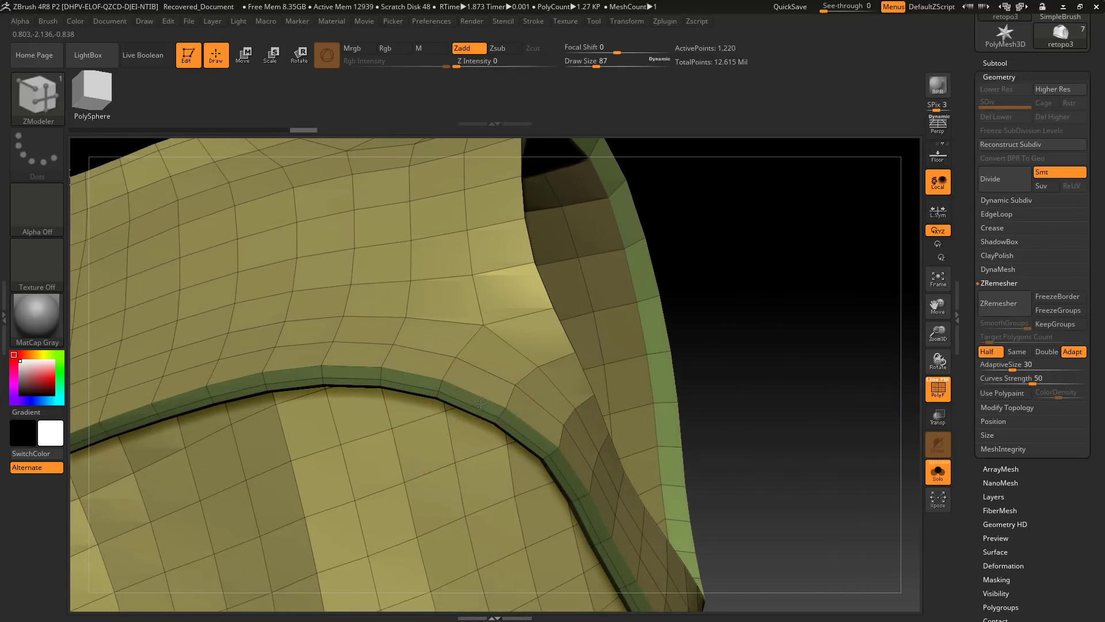
click(485, 400)
drag(755, 357, 482, 413)
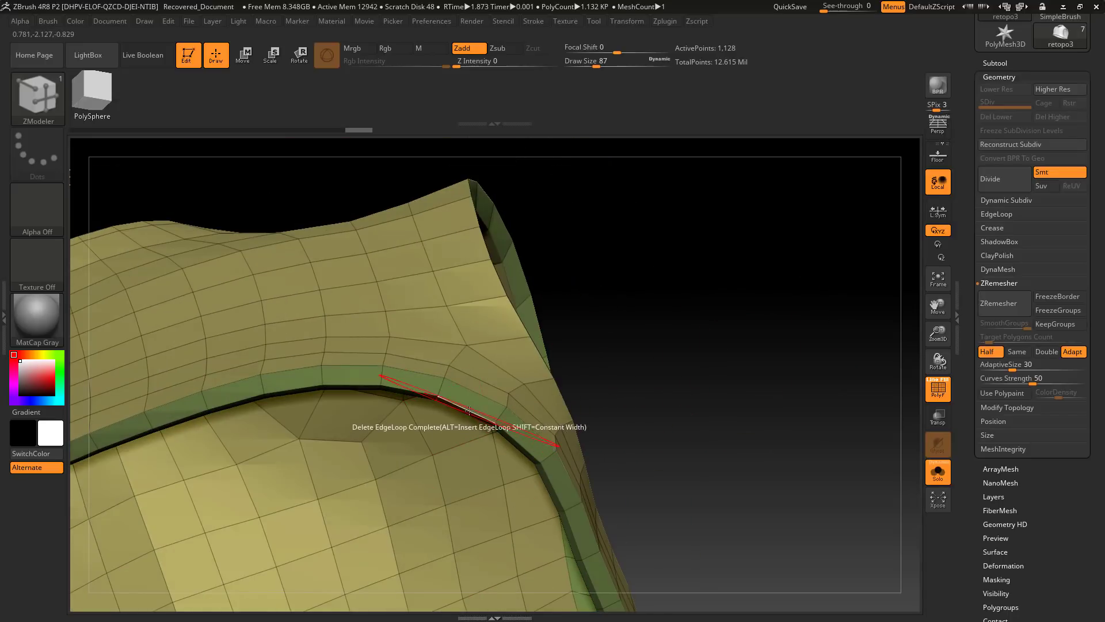
click(483, 414)
drag(740, 358, 845, 358)
key(f)
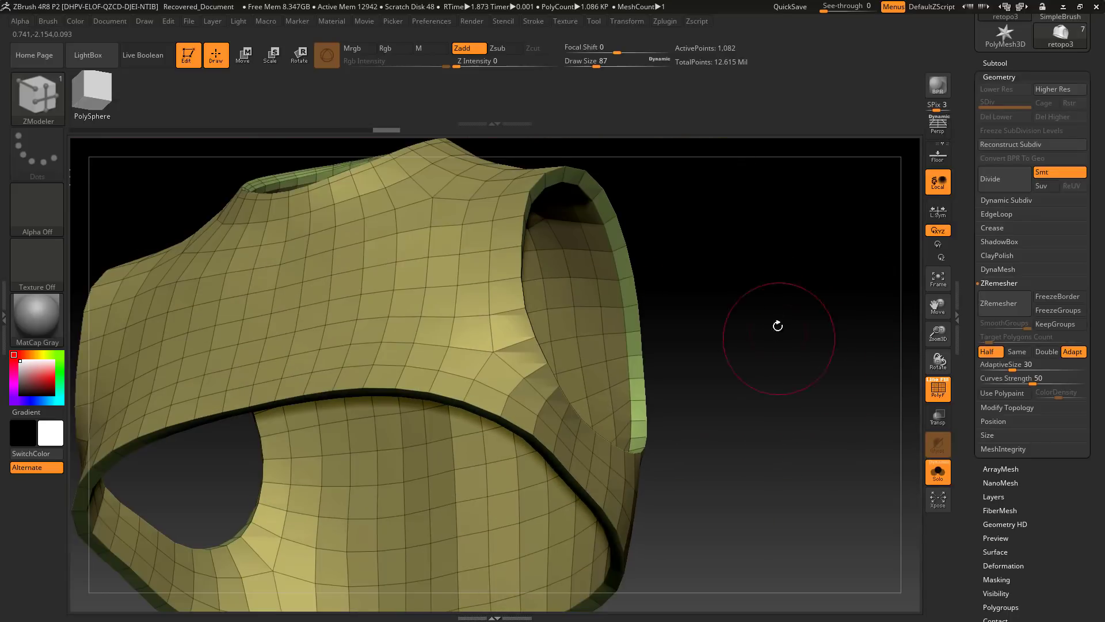
mouse_move(777, 323)
mouse_down()
mouse_move(747, 407)
mouse_move(795, 375)
mouse_move(770, 334)
mouse_up()
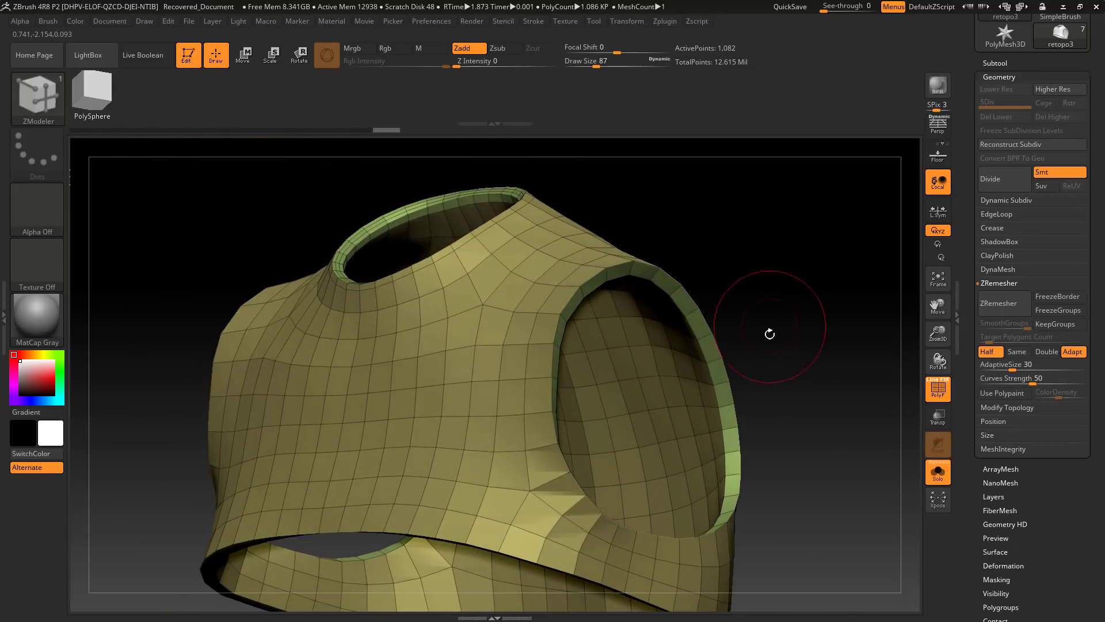
- Isolate the green rim polygroup and delete the extra edge loop on the neckline band
key(ctrl+shift)
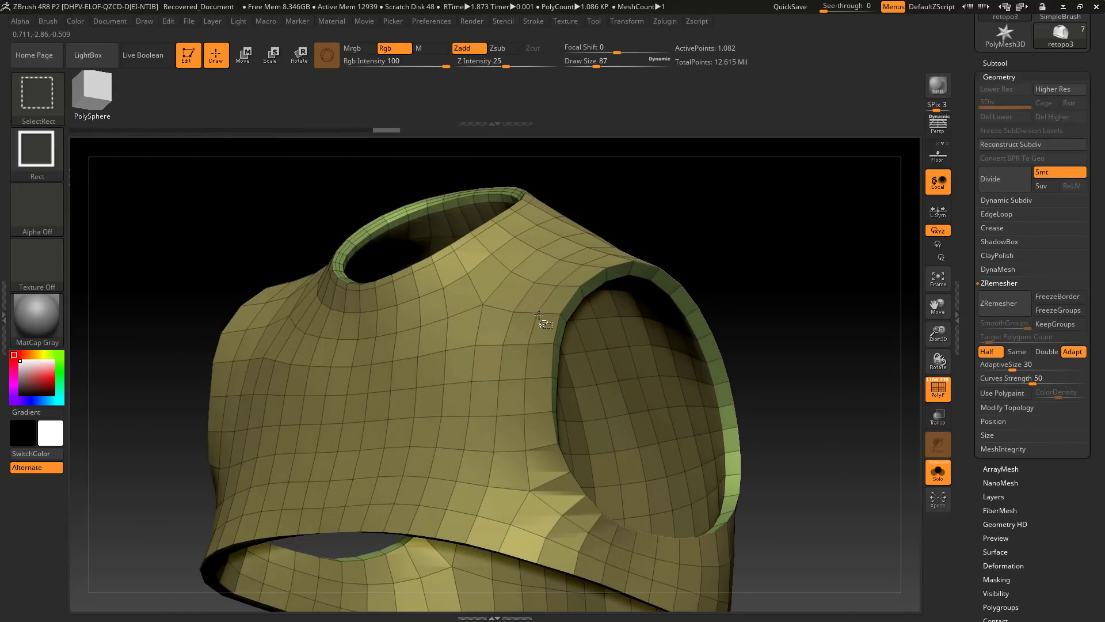
ctrl+shift+click(541, 320)
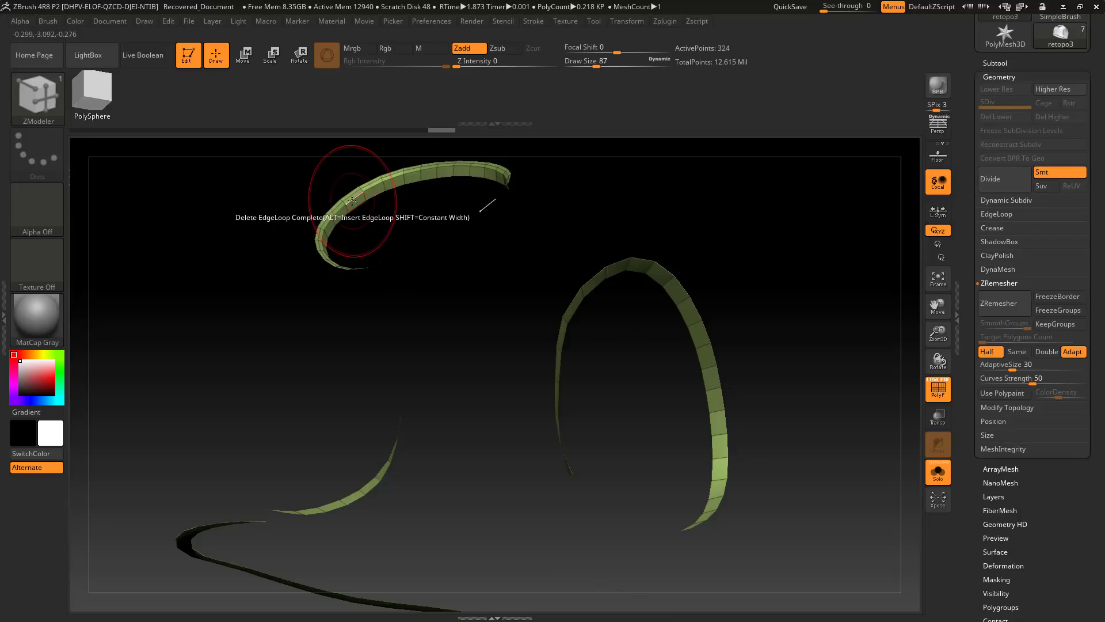
click(351, 198)
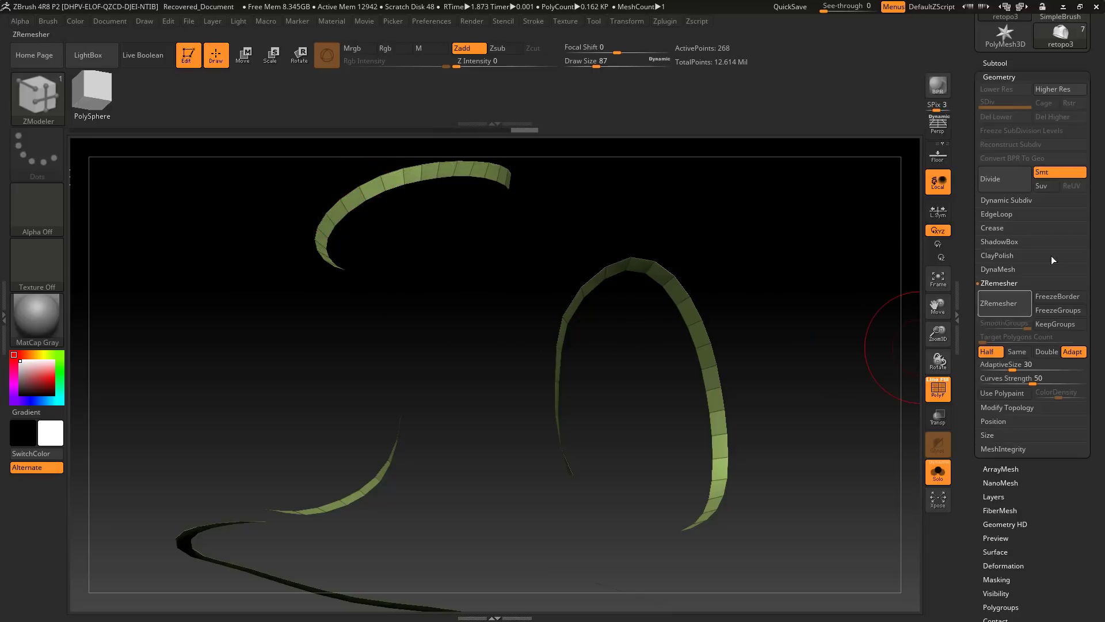
- Delete the hidden part of the mesh so only the rim bands remain
scroll(1103, 255, down, 3)
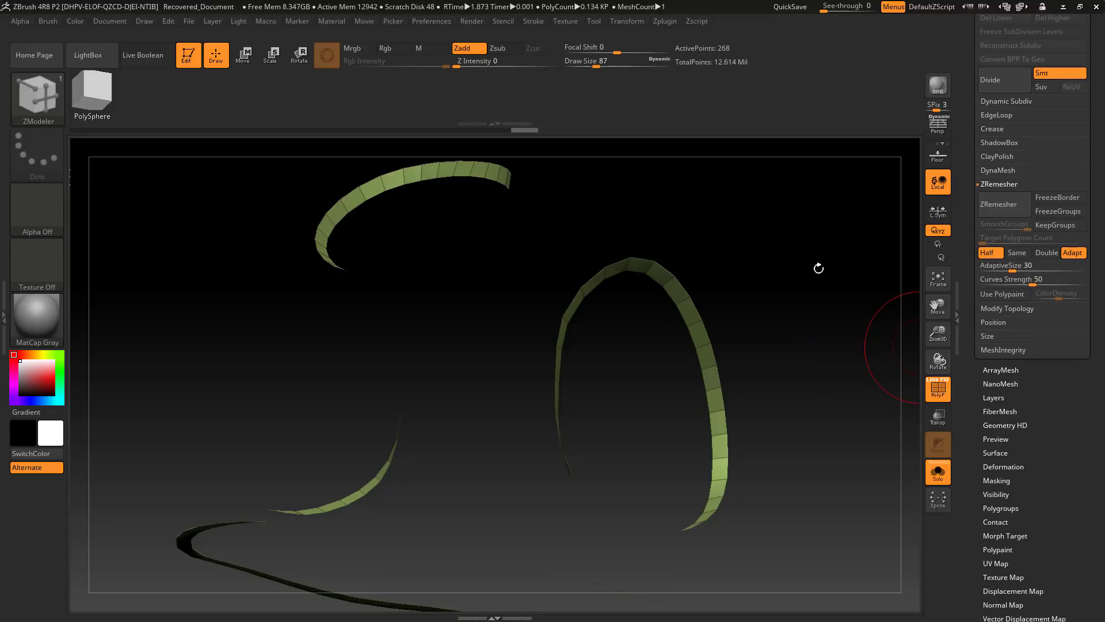
drag(1059, 487, 1024, 398)
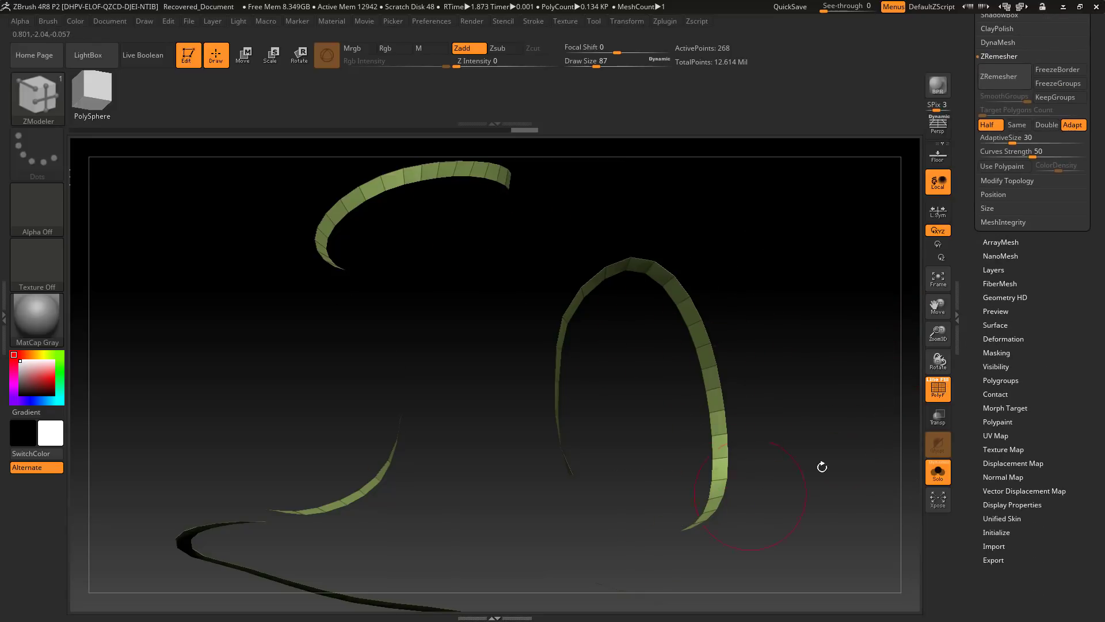
mouse_move(802, 416)
mouse_down()
mouse_move(802, 378)
mouse_move(798, 400)
mouse_up()
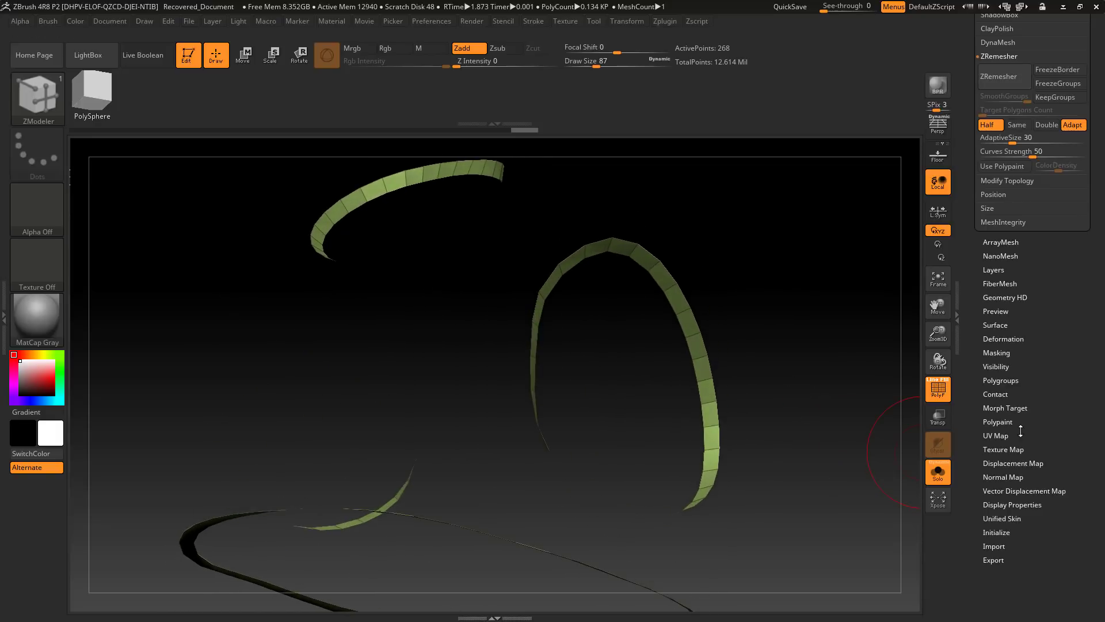
click(1007, 183)
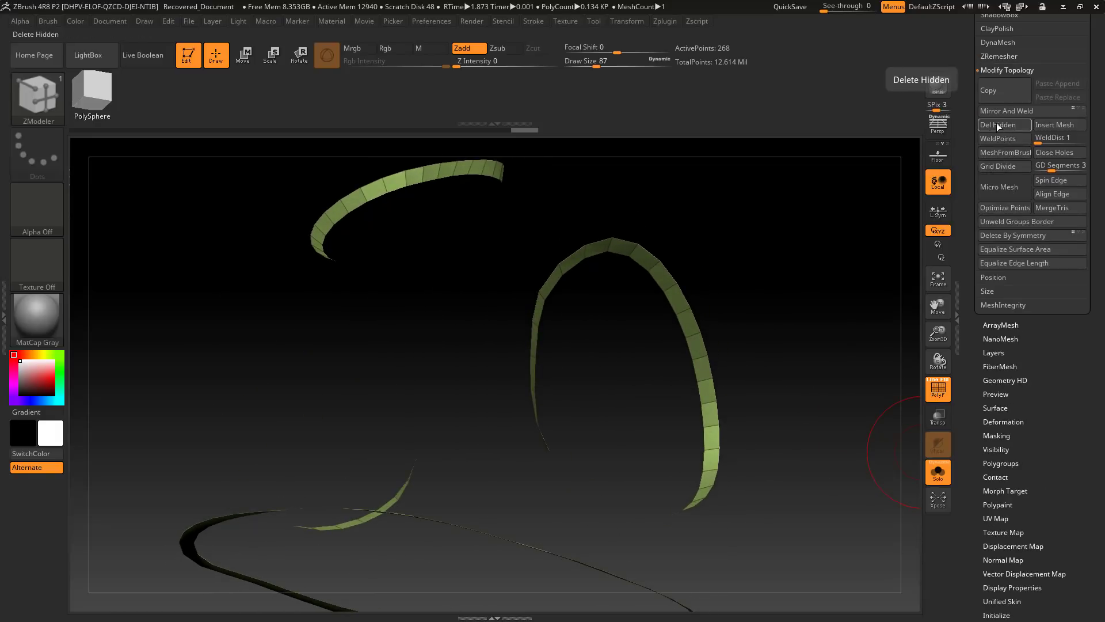
drag(765, 294, 804, 346)
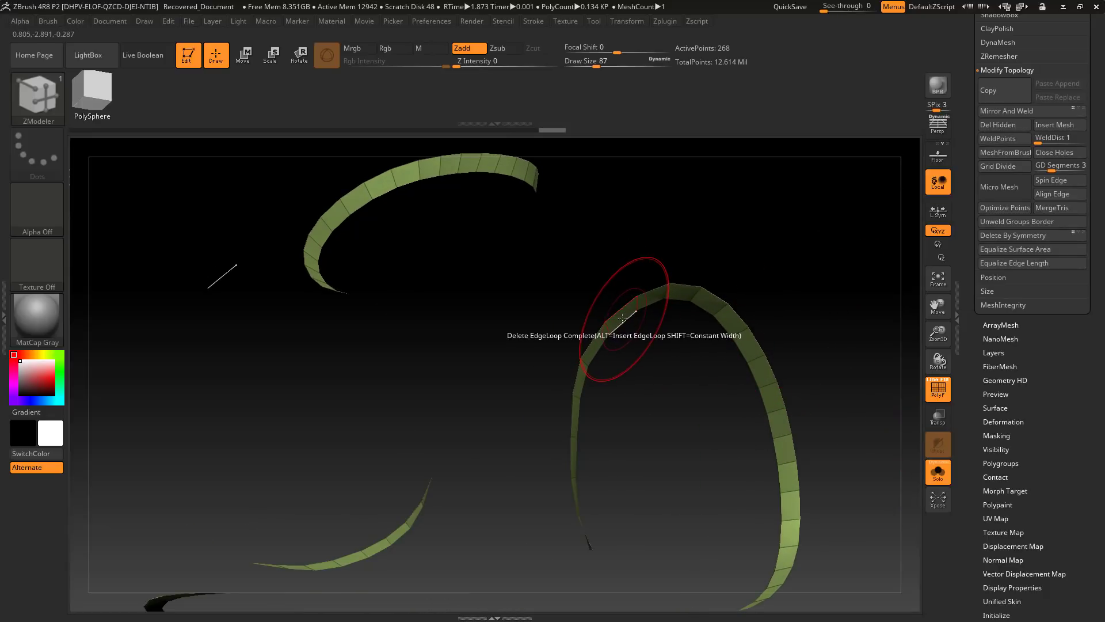
- Extrude the whole rim polygroup with ZModeler to give all the trim bands a thin, even thickness
key(space)
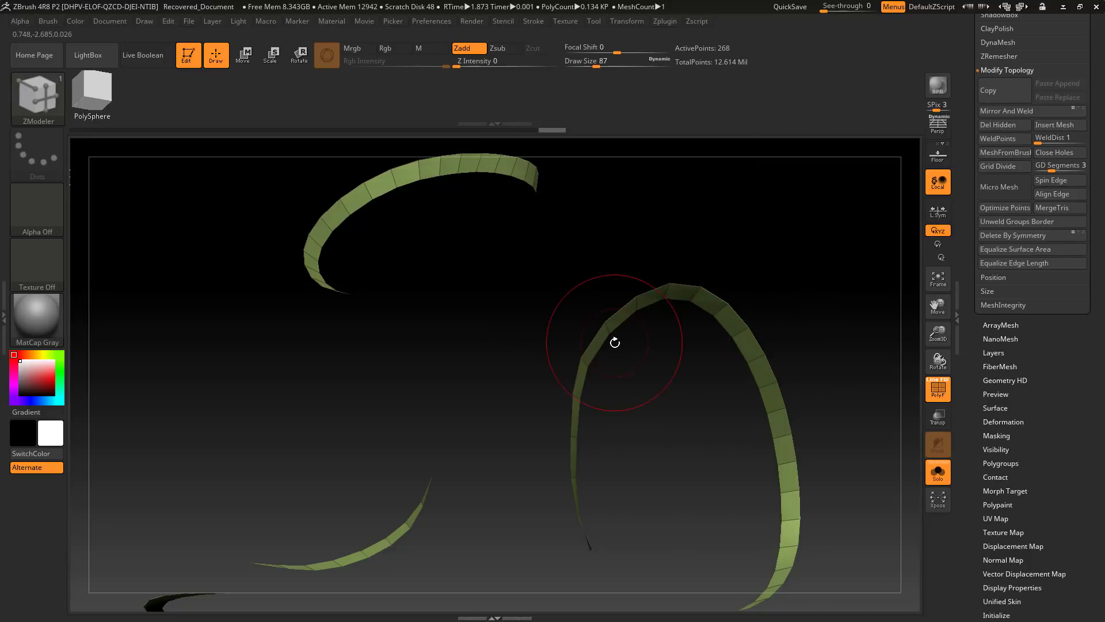
click(600, 346)
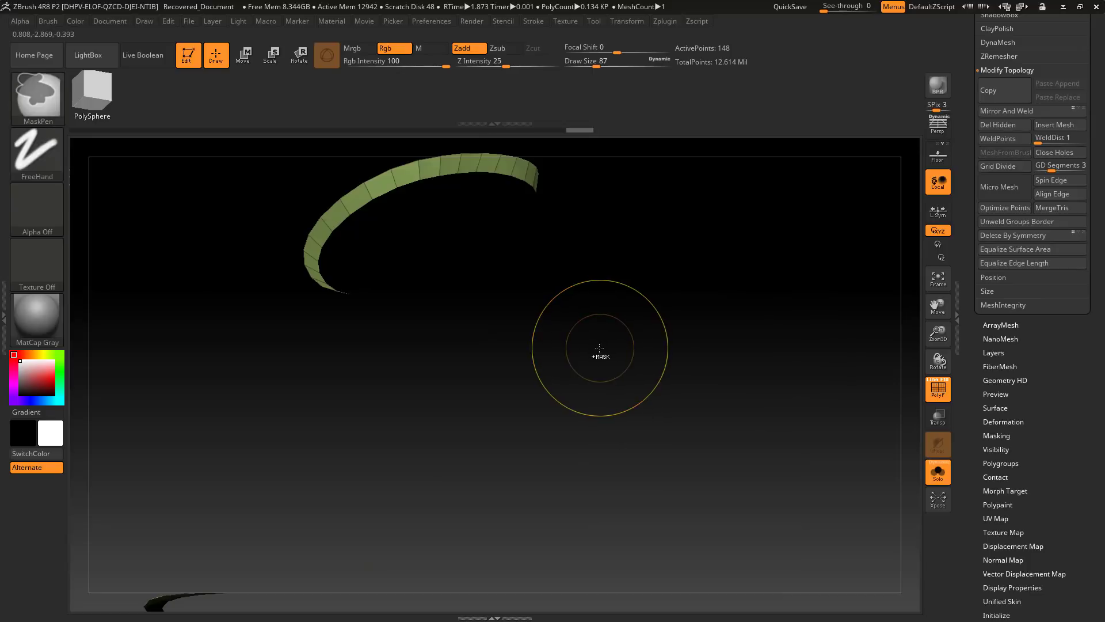
key(ctrl+z)
drag(598, 343, 582, 340)
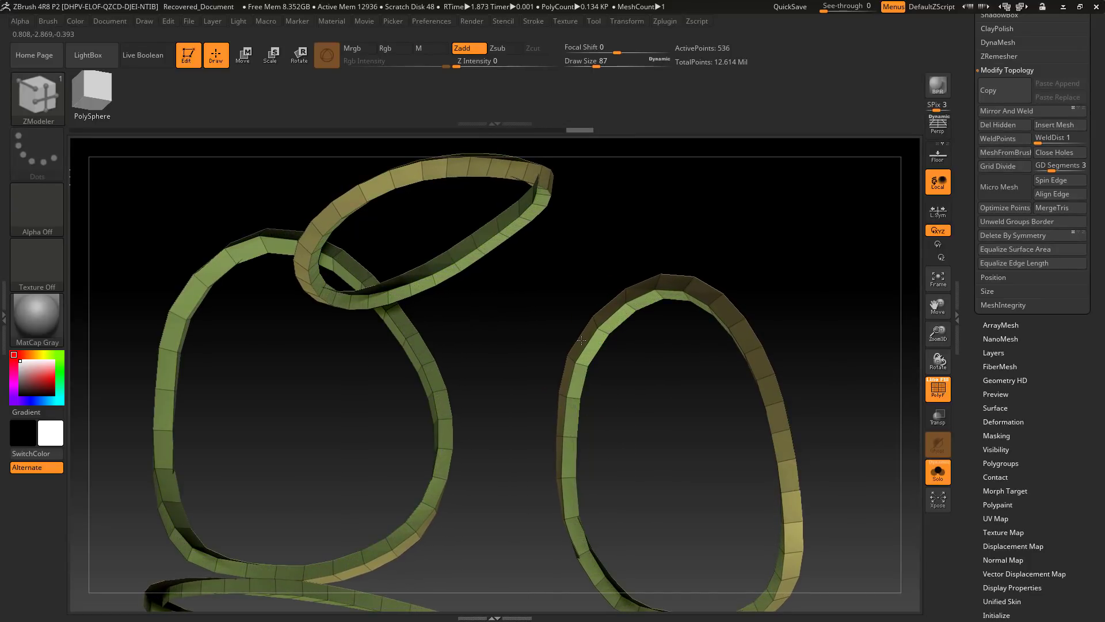
key(ctrl+z)
drag(755, 296, 621, 324)
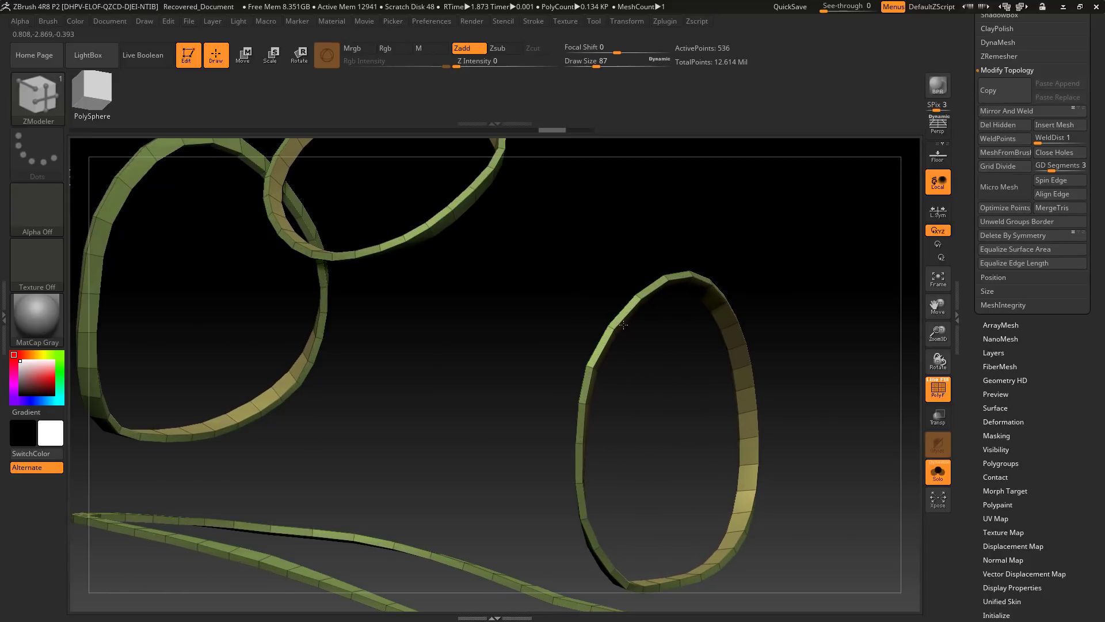
drag(685, 299, 808, 282)
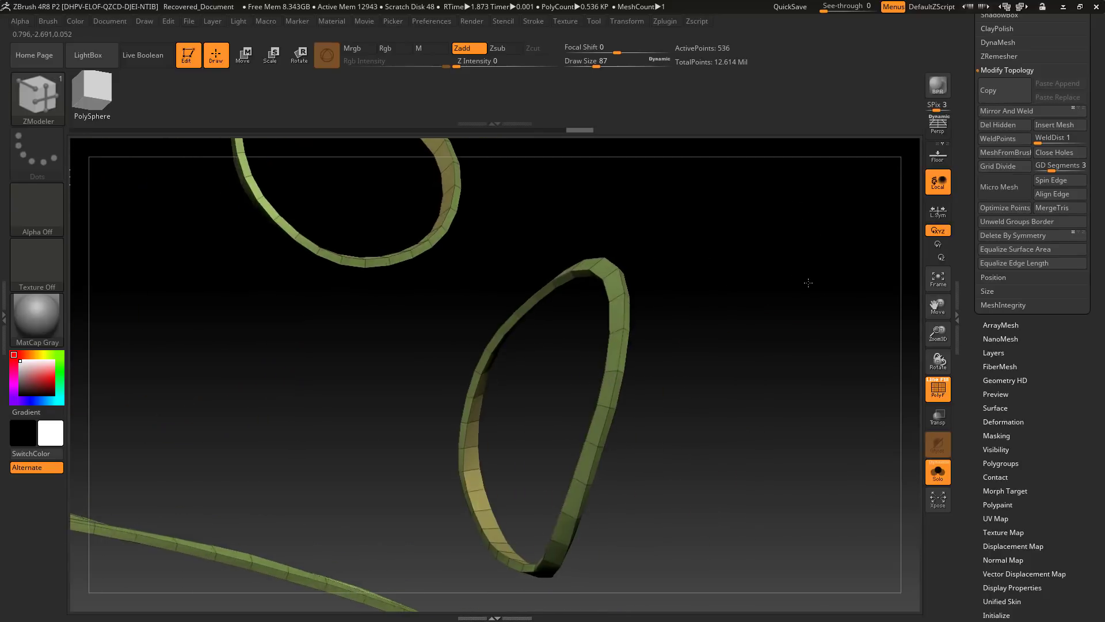
click(608, 313)
key(ctrl+z)
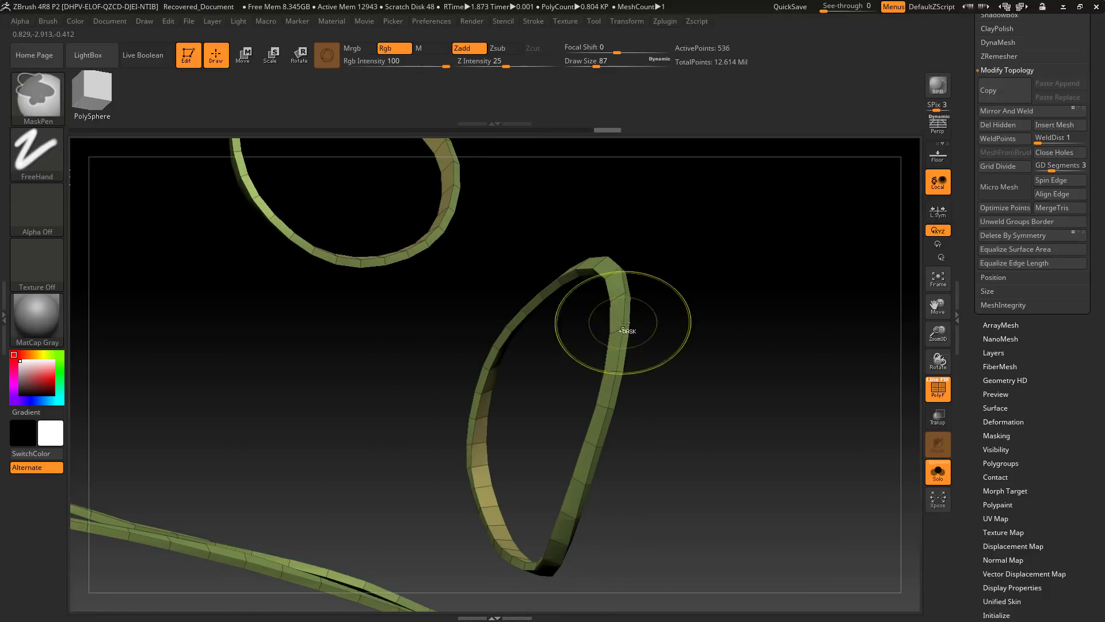
key(space)
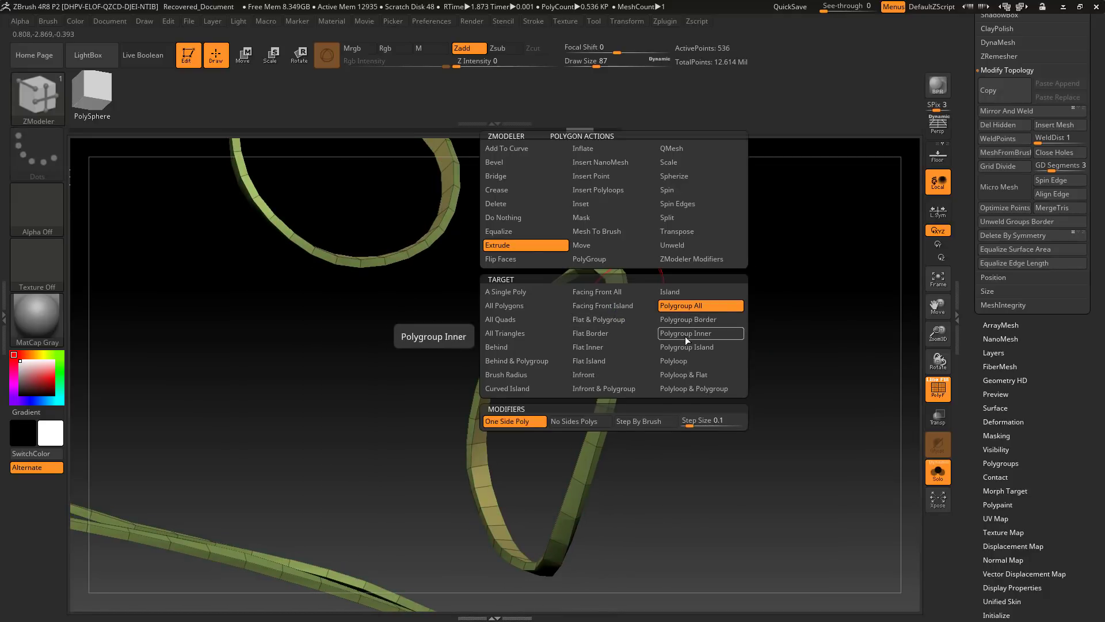
click(684, 375)
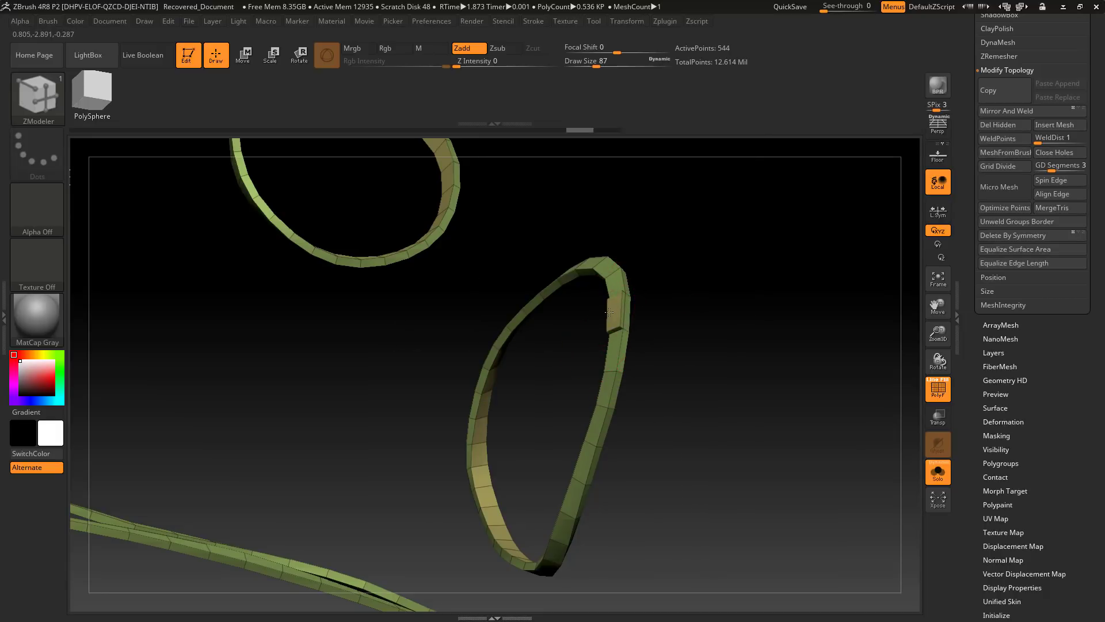
key(ctrl+z)
- Set the polygon Extrude target to Polyloop and extrude the side faces of the armhole bands to widen them
key(space)
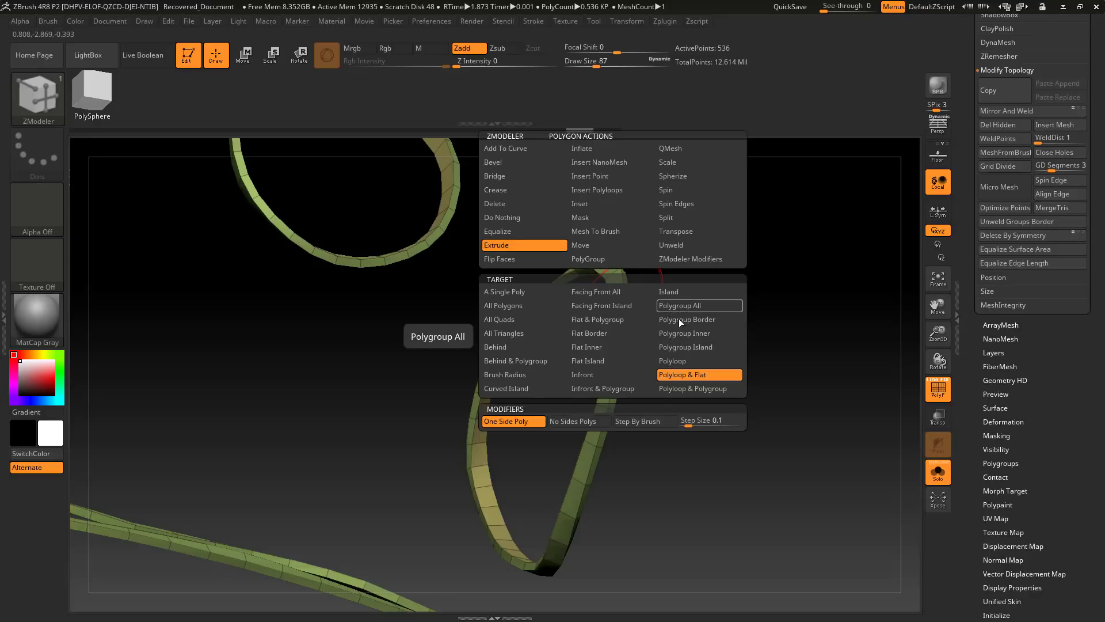
click(690, 362)
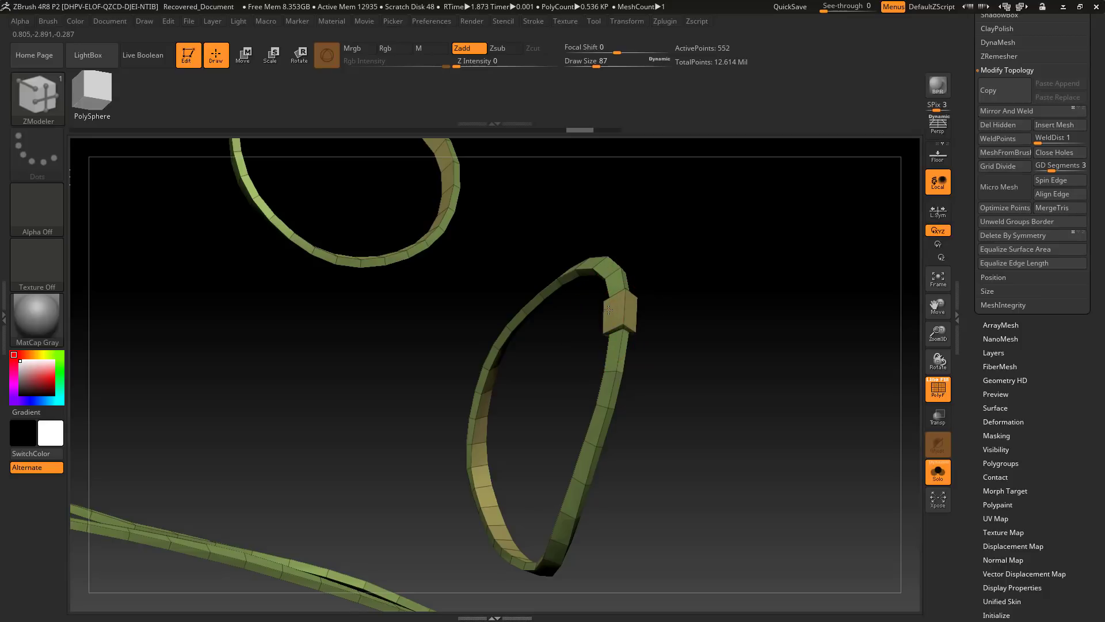
key(ctrl+z)
drag(615, 321, 751, 348)
key(ctrl+z)
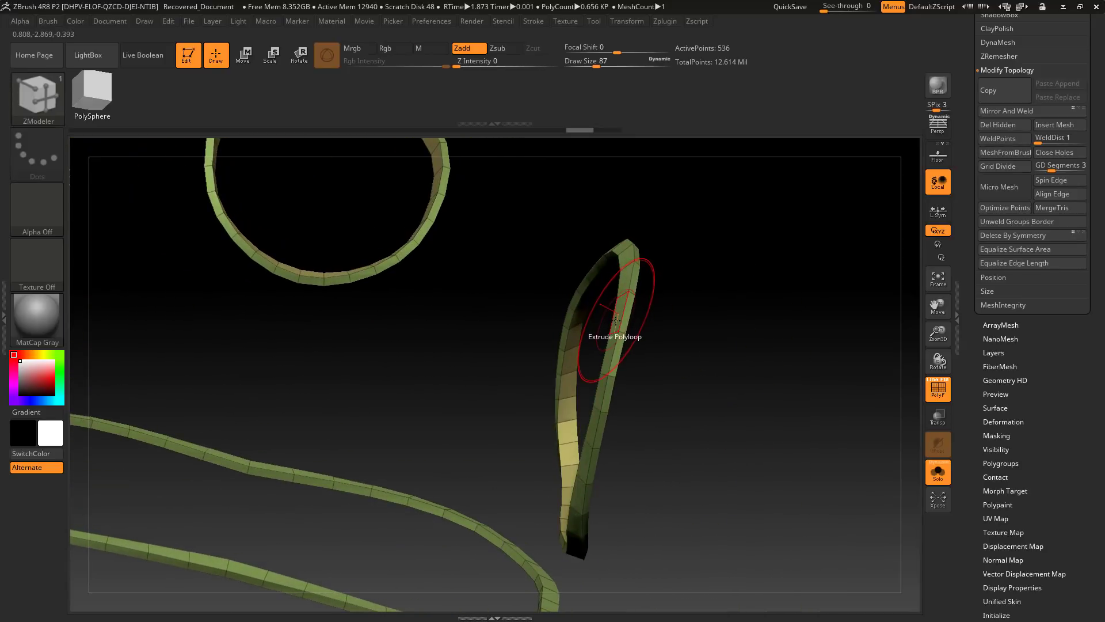
drag(616, 320, 591, 320)
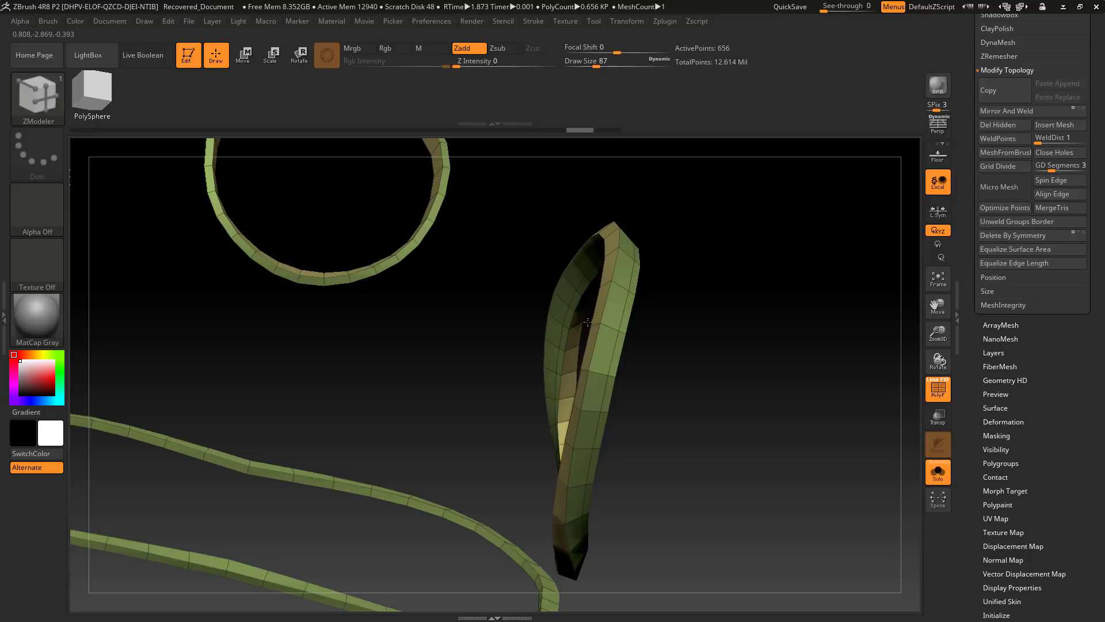
drag(640, 340, 851, 423)
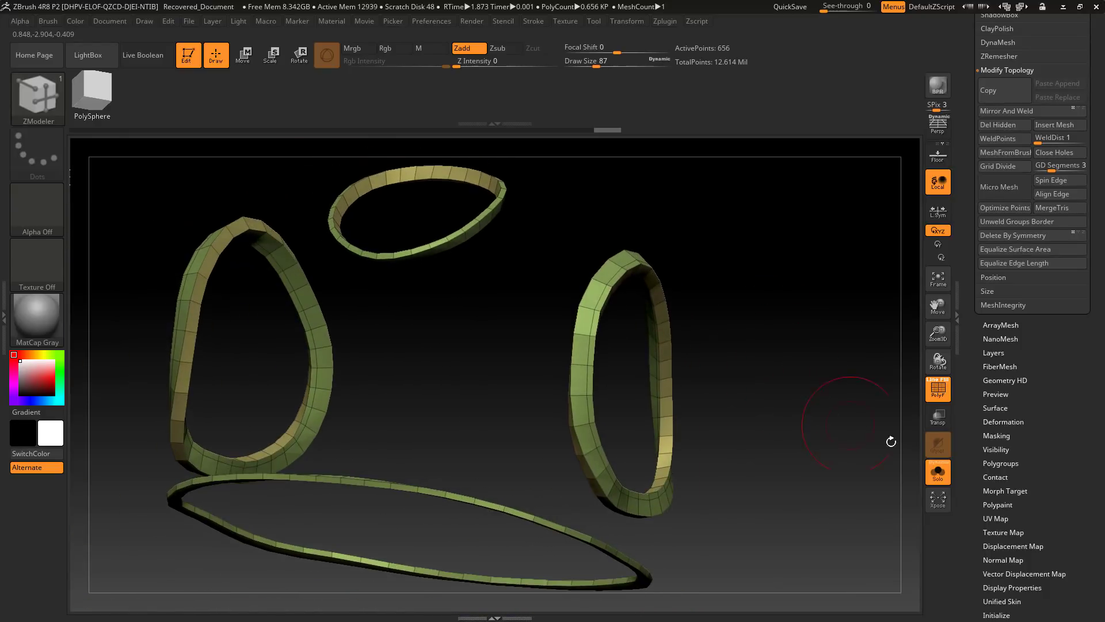
- Try extruding the hem band's polyloop and examine the trim on the character with and without the wireframe
click(939, 473)
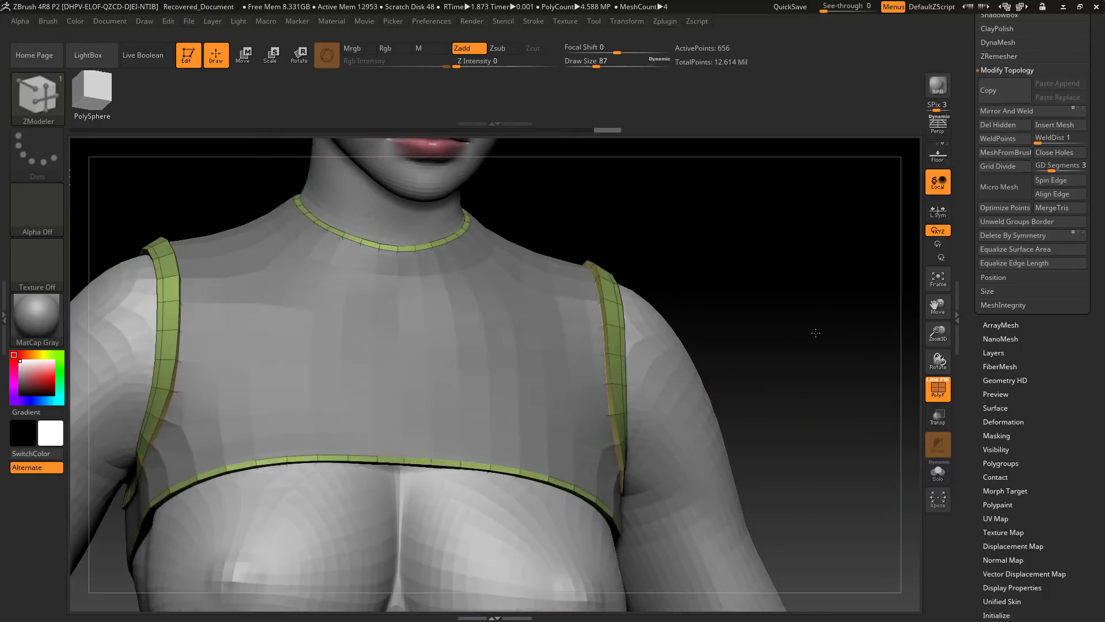
drag(816, 333, 522, 440)
click(932, 474)
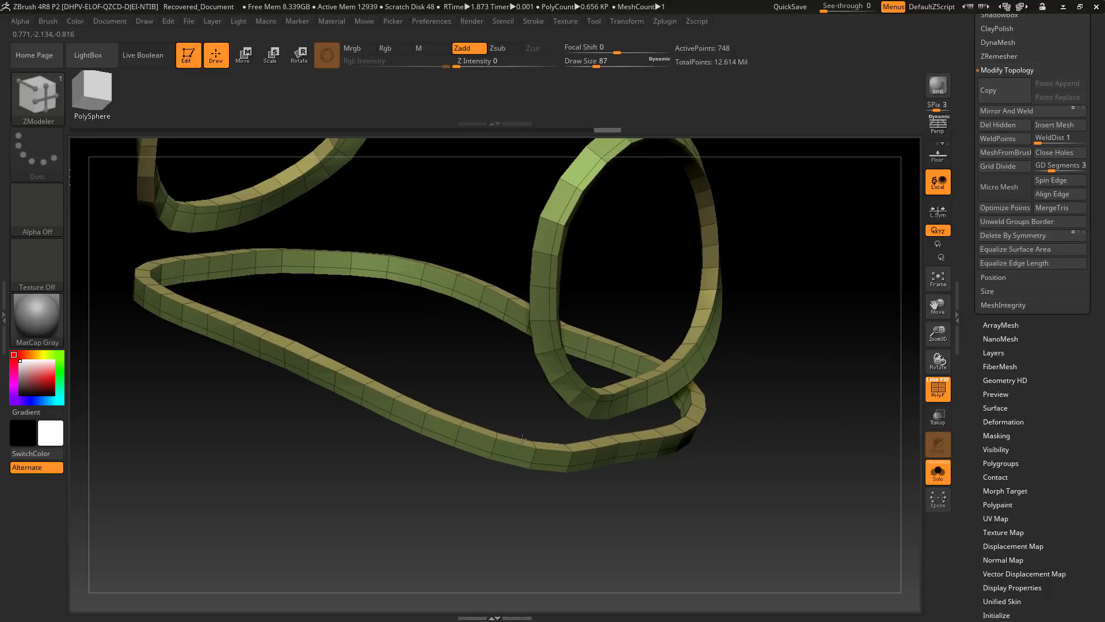
click(945, 473)
mouse_move(840, 253)
mouse_down()
mouse_move(844, 237)
mouse_move(821, 260)
mouse_move(848, 240)
mouse_move(847, 191)
mouse_move(862, 249)
mouse_move(844, 249)
mouse_move(845, 259)
mouse_move(847, 232)
mouse_move(842, 249)
mouse_up()
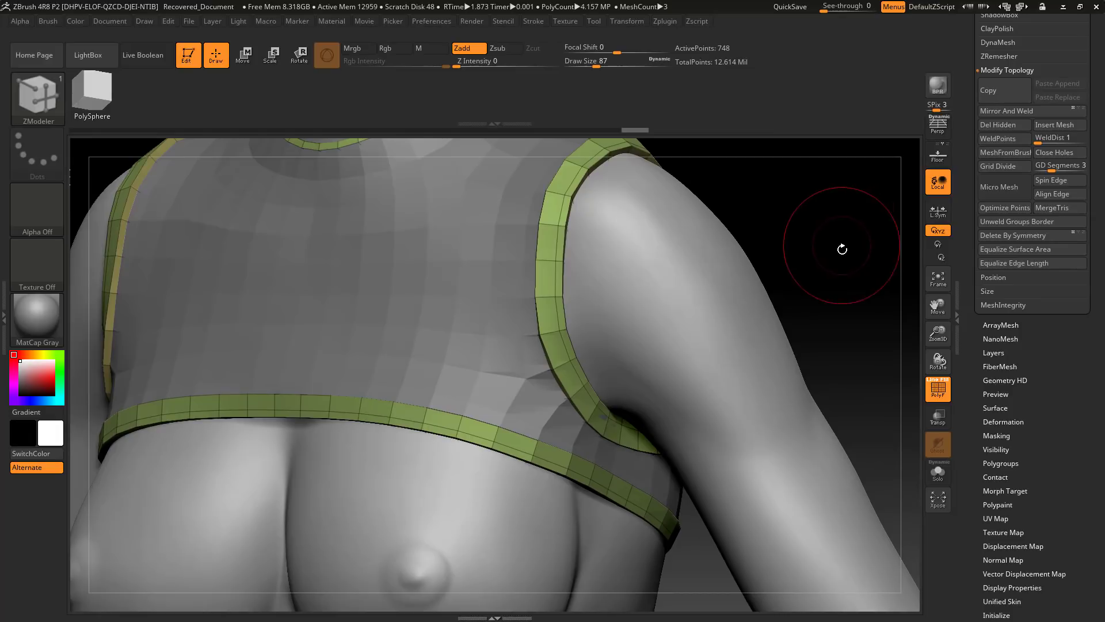
click(939, 394)
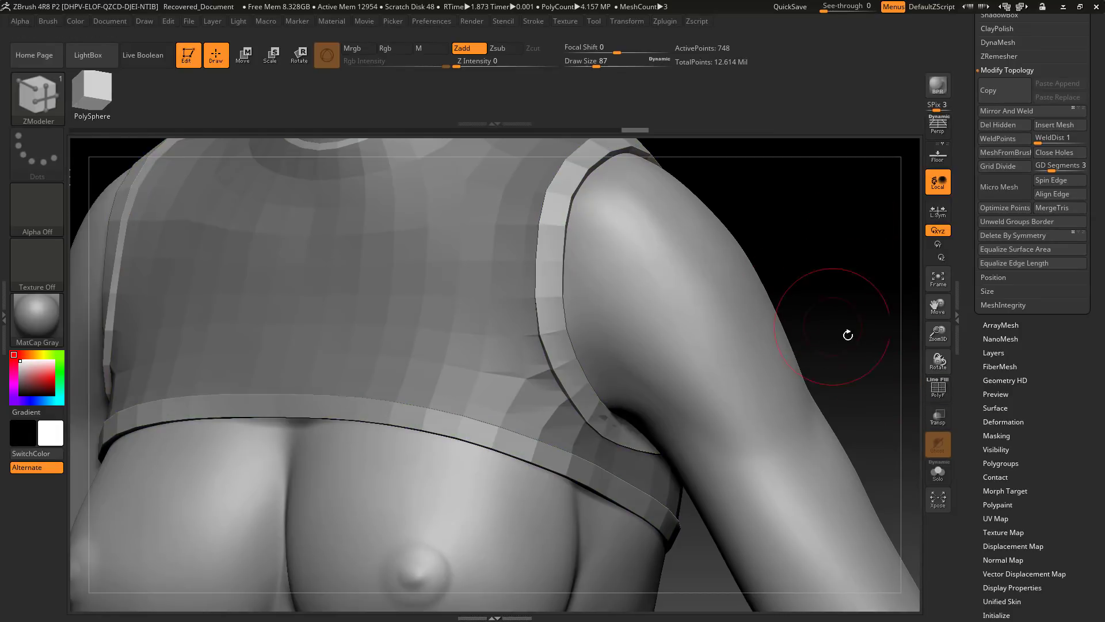
click(939, 394)
- Isolate the trim bands, undo the hem band's extrusion and extrude its polyloop again
click(938, 472)
drag(829, 363, 662, 453)
key(ctrl)
click(564, 454)
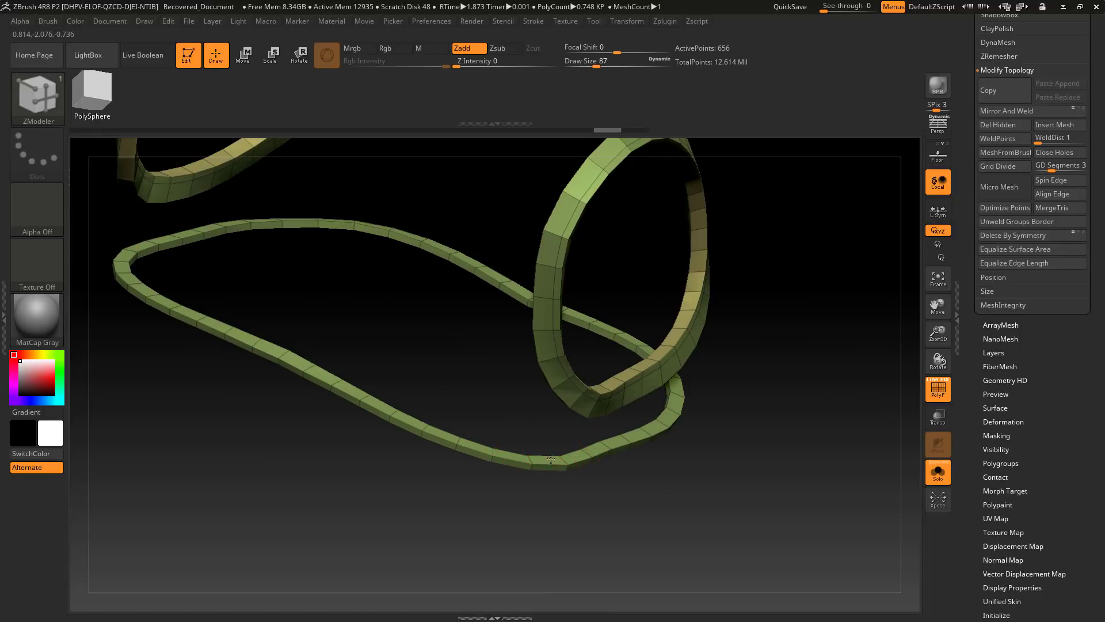
key(ctrl+z)
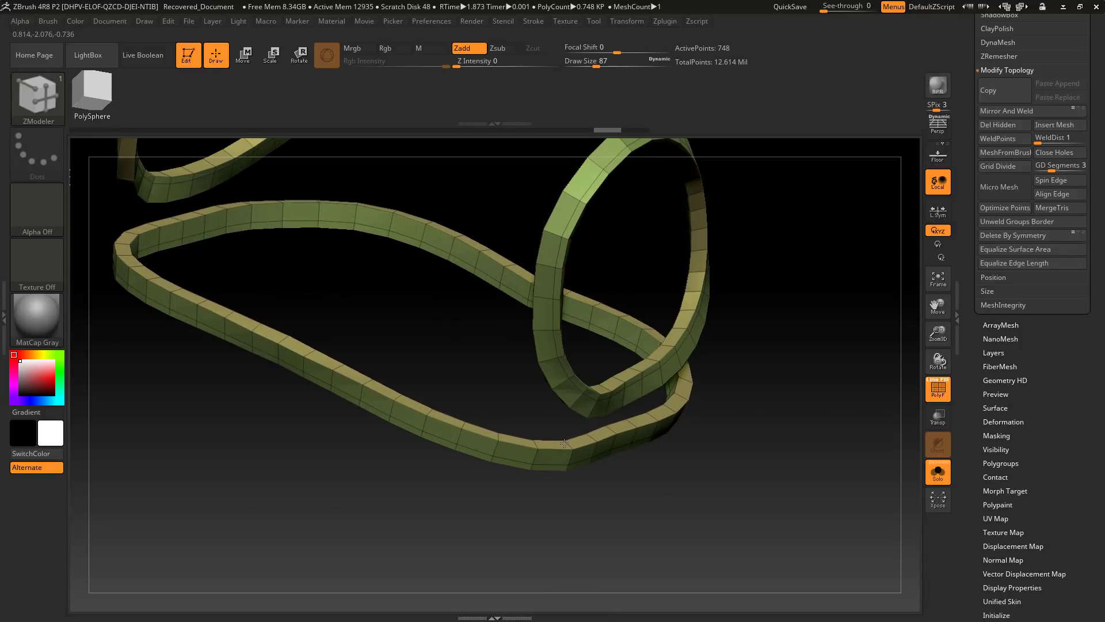
- Pick out the neck ring with a rectangular selection and remove it, keeping only the armhole and hem bands
drag(666, 468, 734, 467)
drag(803, 461, 646, 391)
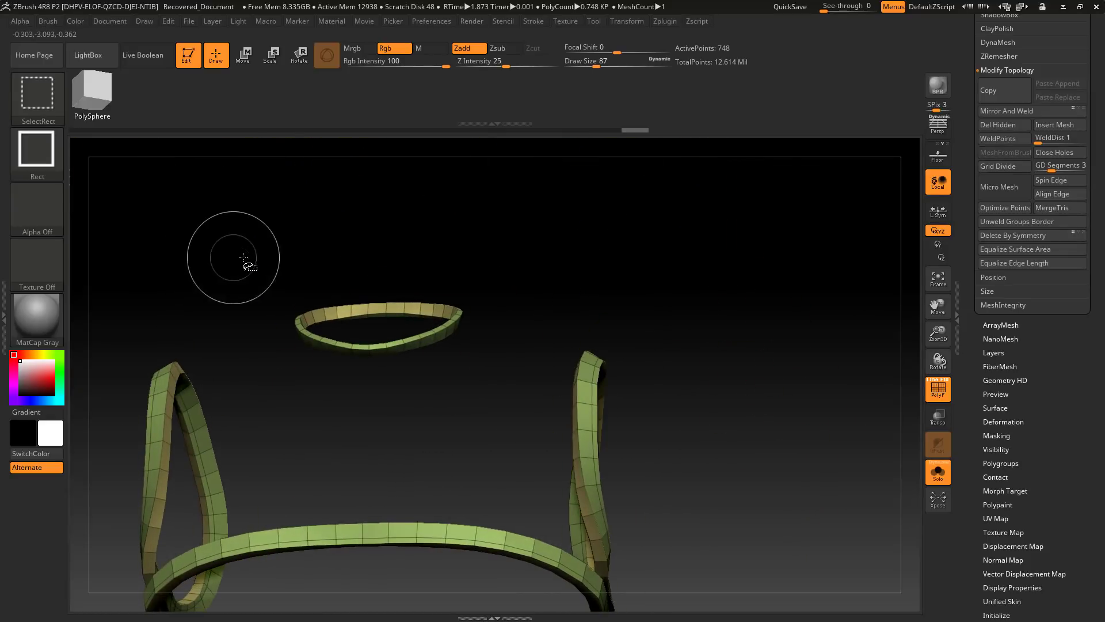
mouse_move(250, 256)
ctrl+shift+mouse_down()
mouse_move(415, 353)
mouse_move(515, 377)
ctrl+shift+mouse_up()
drag(789, 440, 825, 448)
scroll(1061, 355, up, 3)
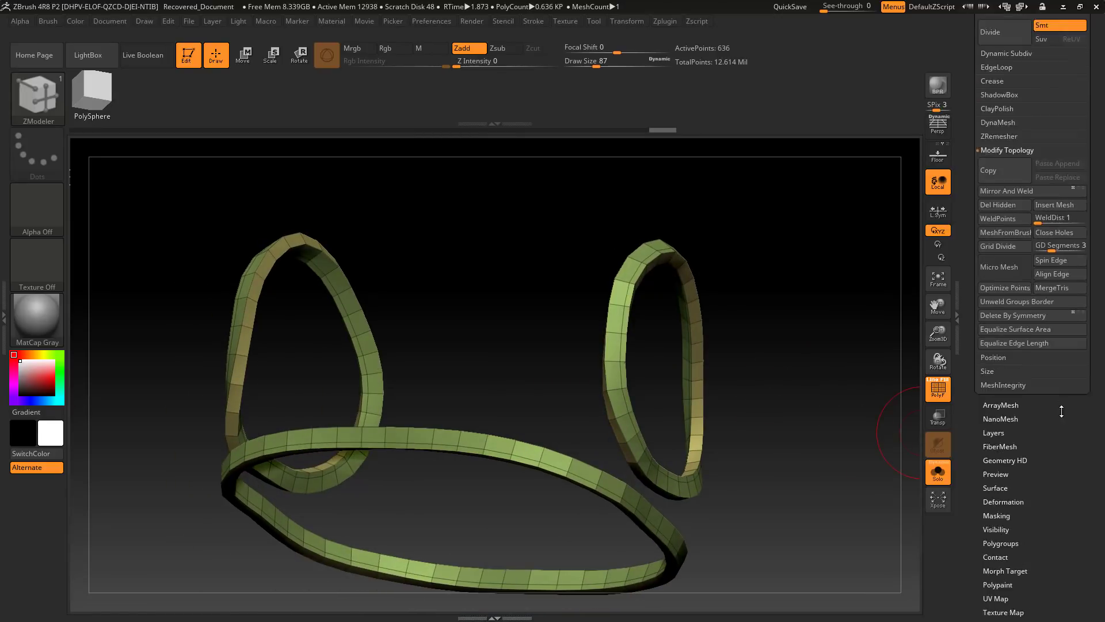
drag(766, 403, 915, 470)
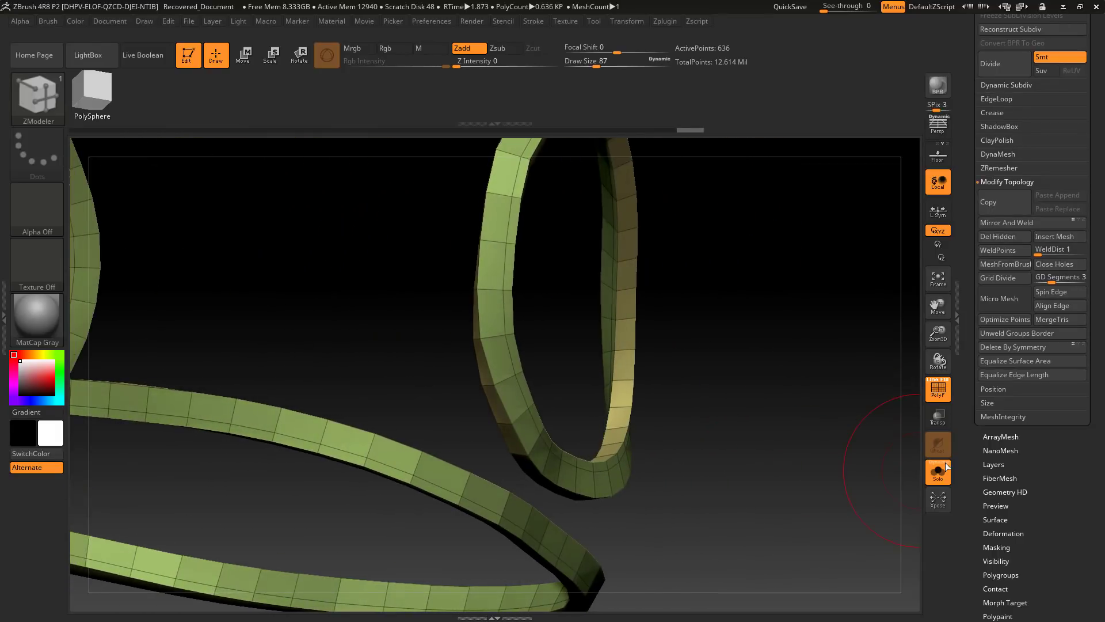
- Show the whole character and examine how the armhole and hem bands sit on the chest panel
click(938, 472)
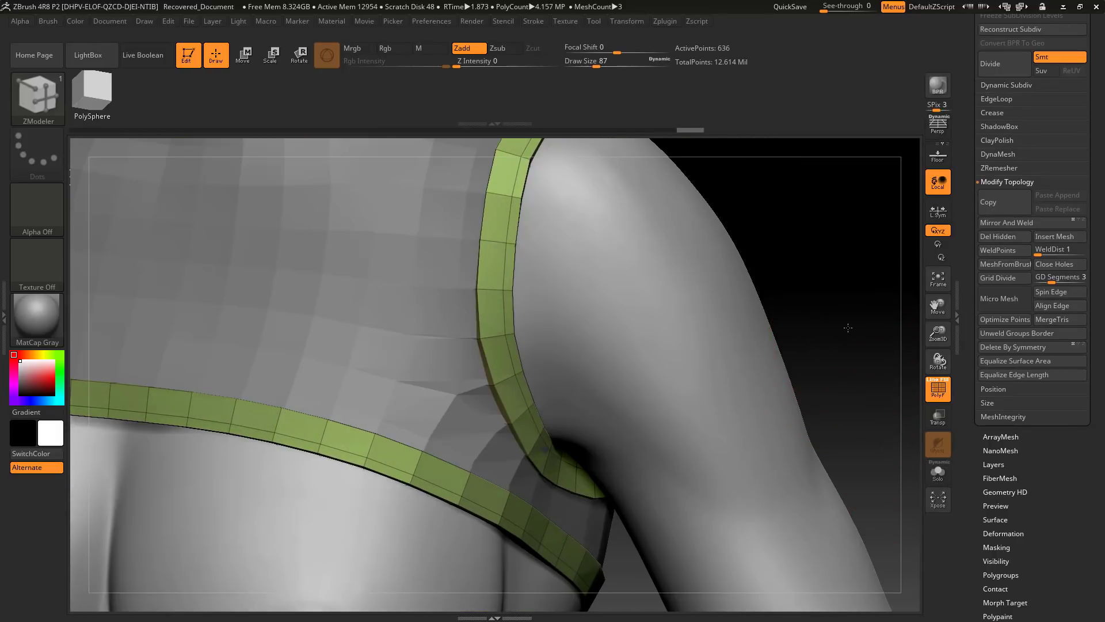
drag(848, 328, 919, 422)
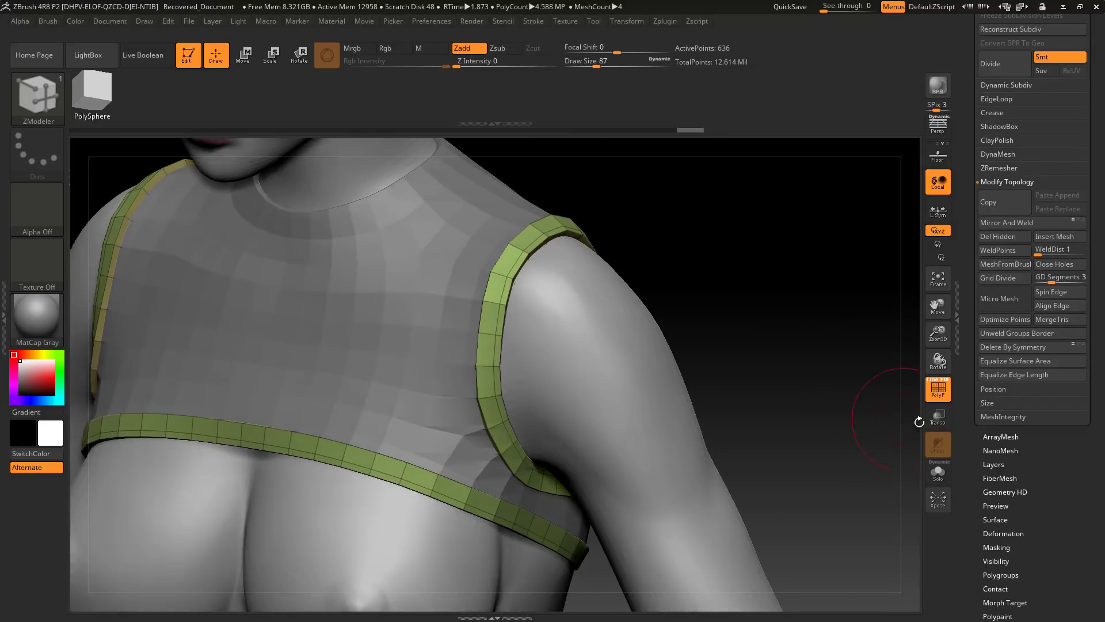
click(925, 400)
click(938, 390)
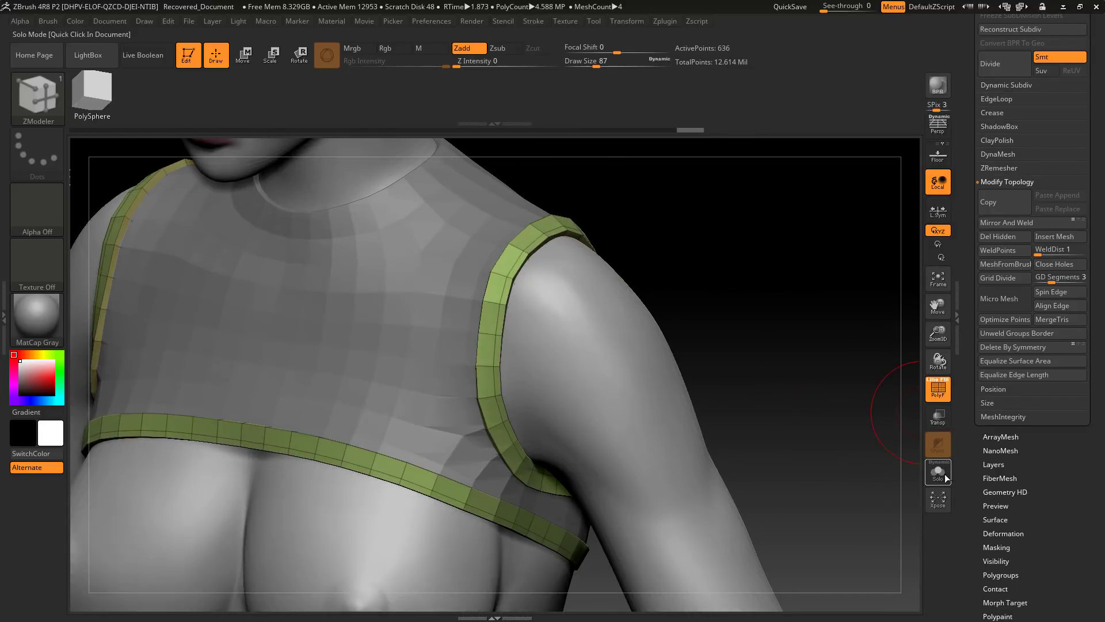
- Isolate the trim bands and insert single edge loops around the faces of the armhole bands with ZModeler
click(938, 472)
drag(864, 461, 794, 448)
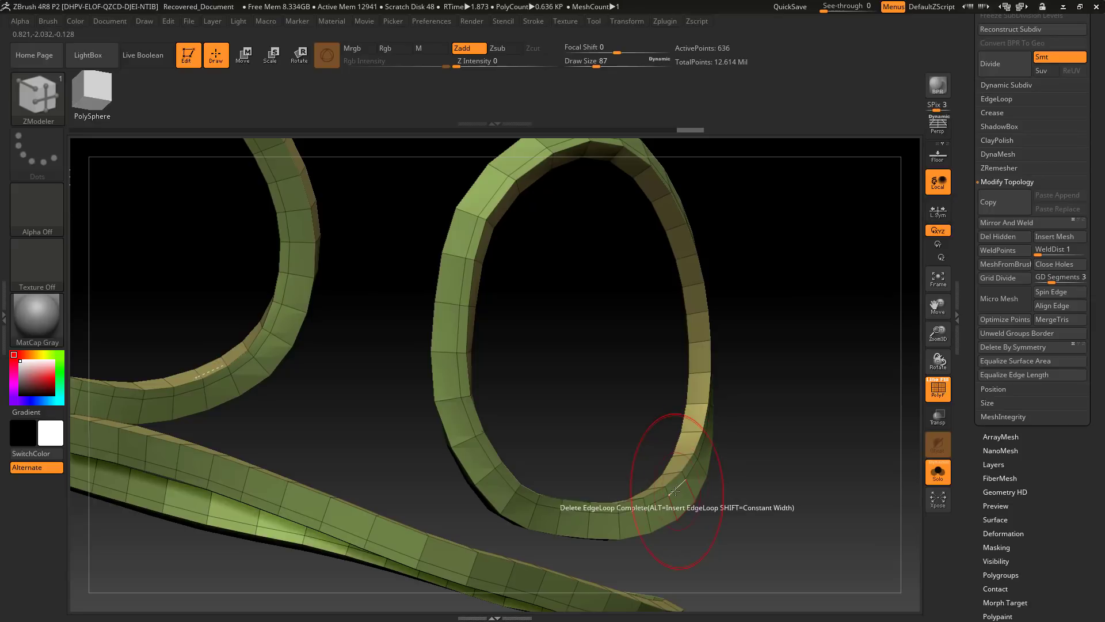
key(space)
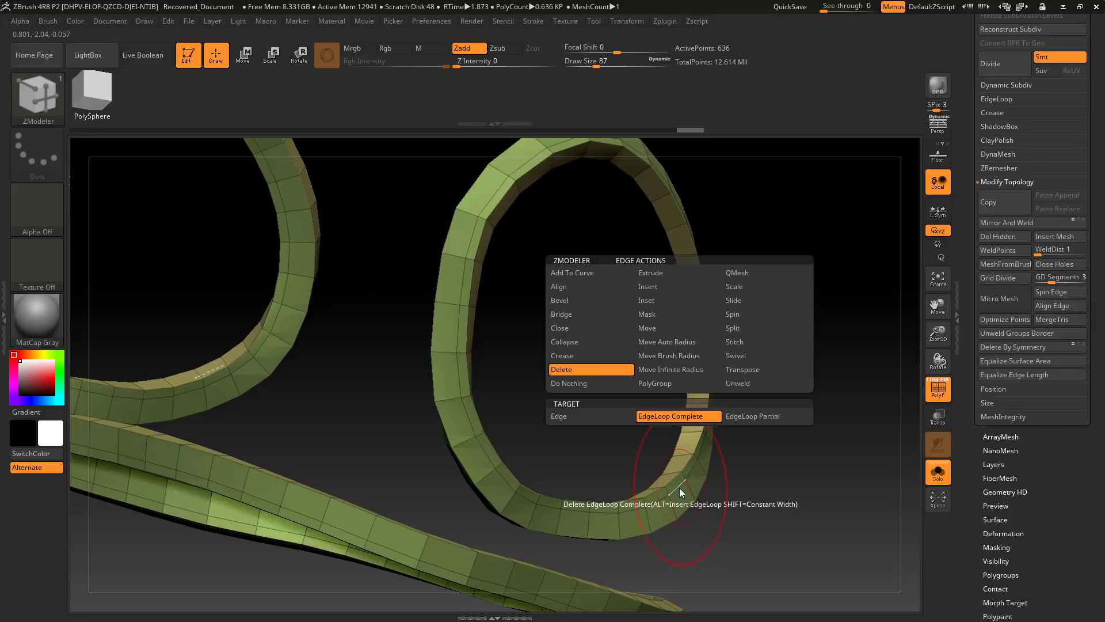
click(654, 287)
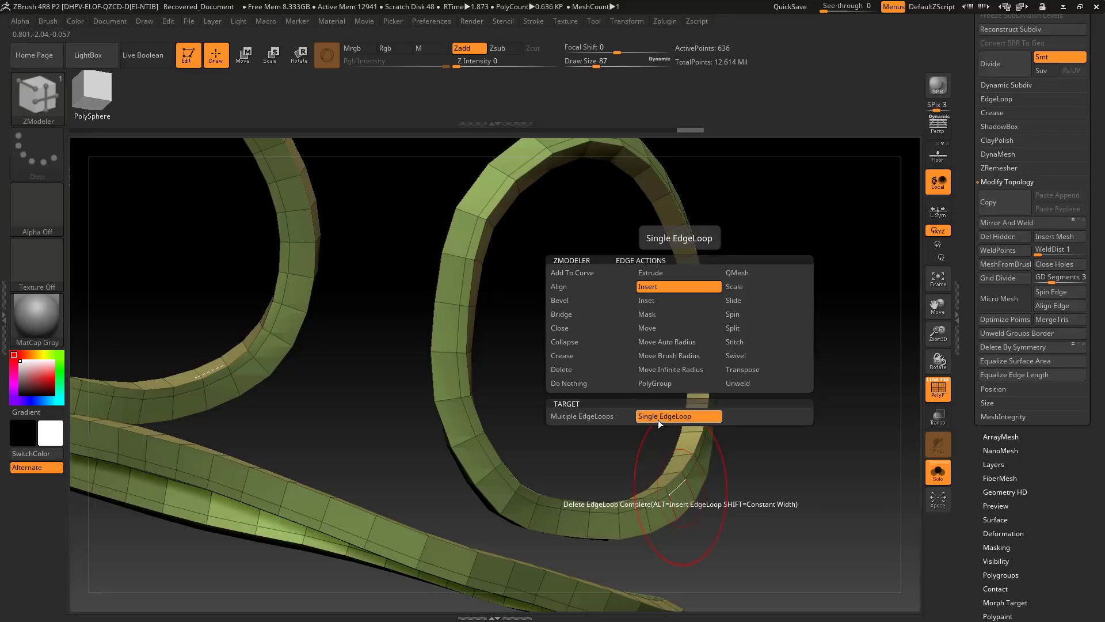
click(650, 524)
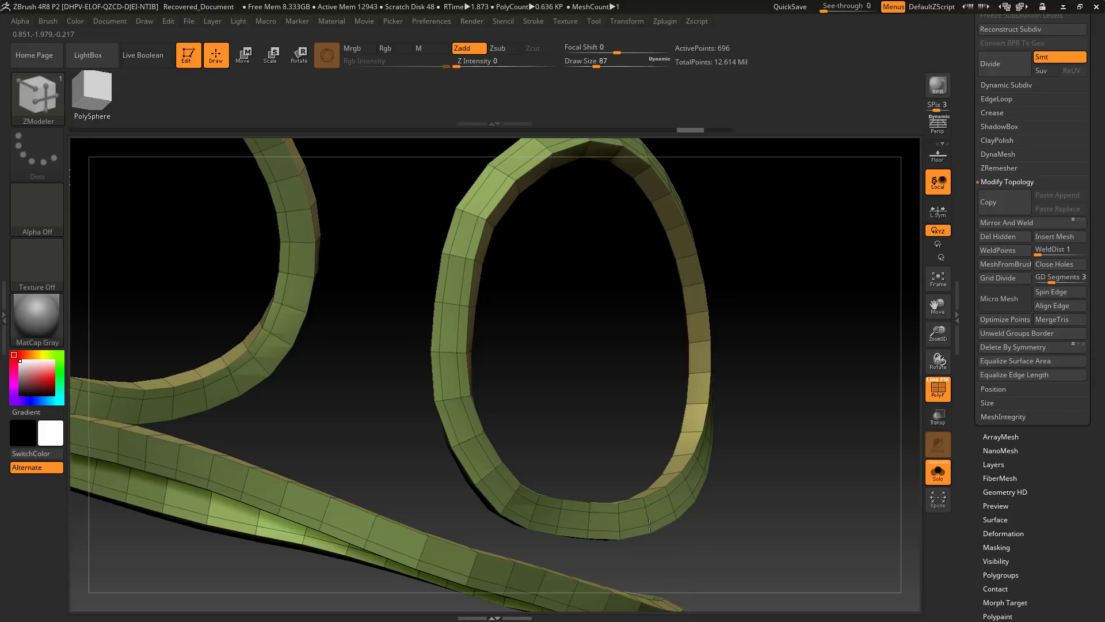
mouse_move(763, 476)
mouse_down()
mouse_move(660, 457)
mouse_move(768, 389)
mouse_move(735, 378)
mouse_up()
click(668, 456)
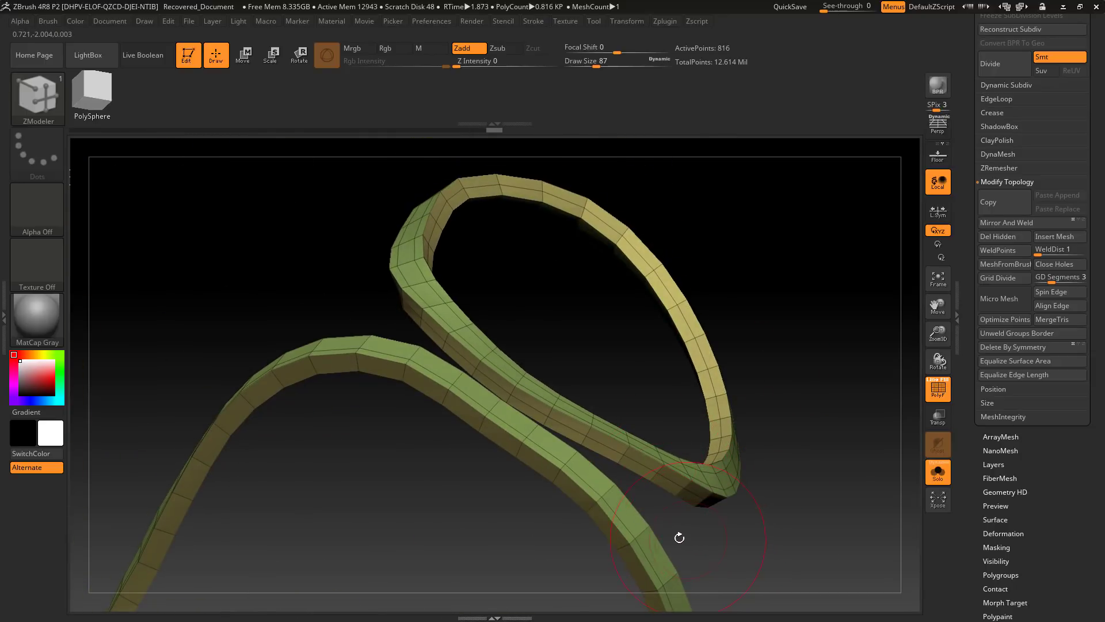
- Insert single edge loops along the faces of the hem band
click(609, 491)
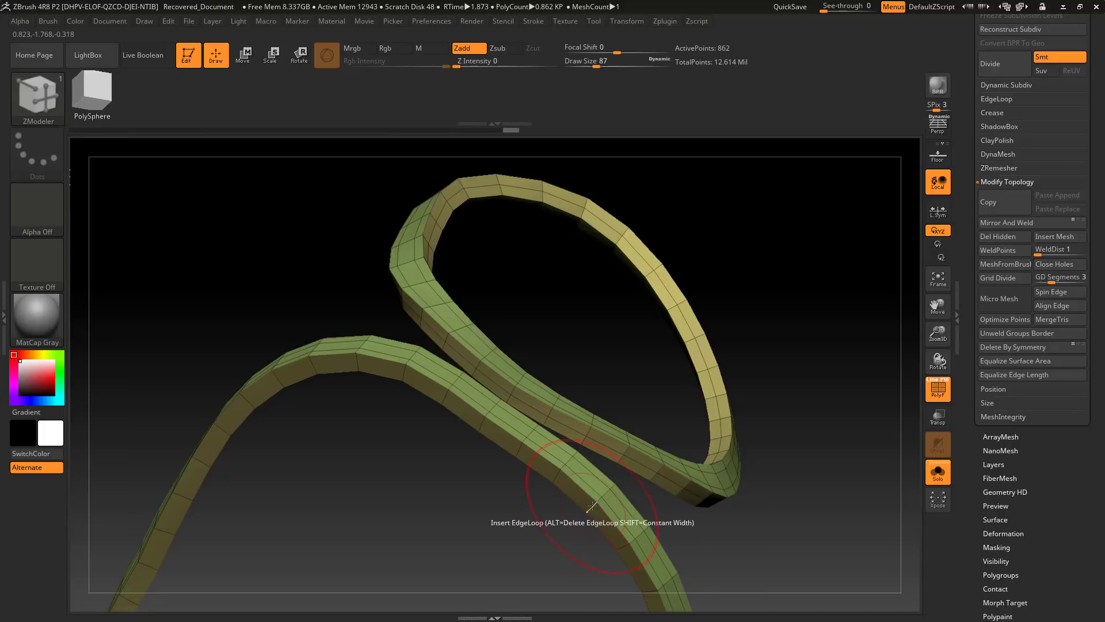
drag(664, 518, 631, 468)
click(645, 459)
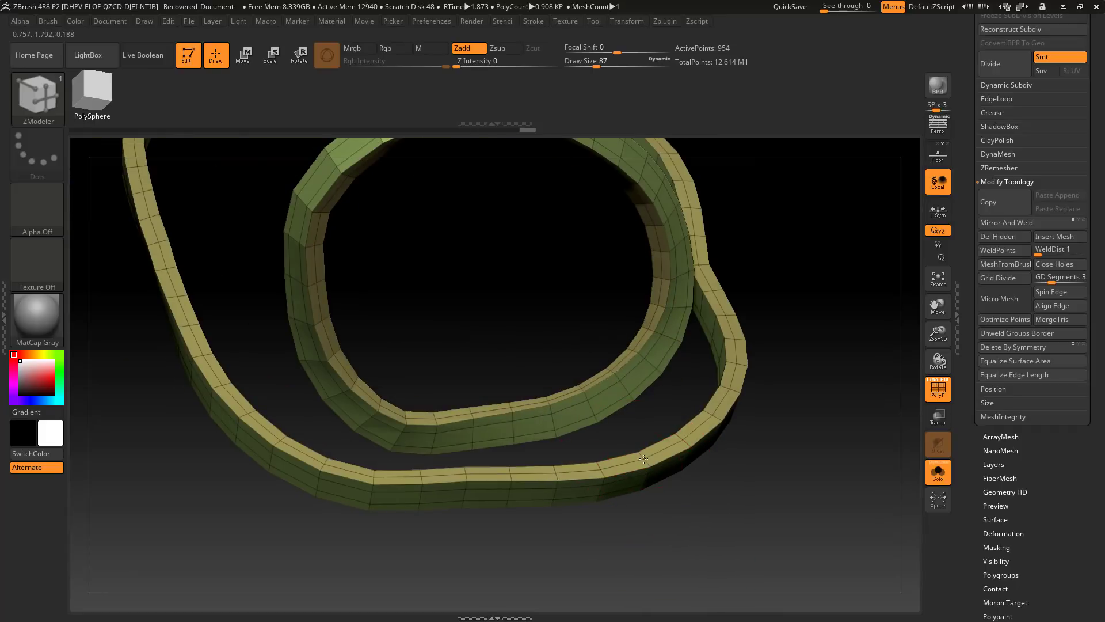
drag(749, 498, 809, 502)
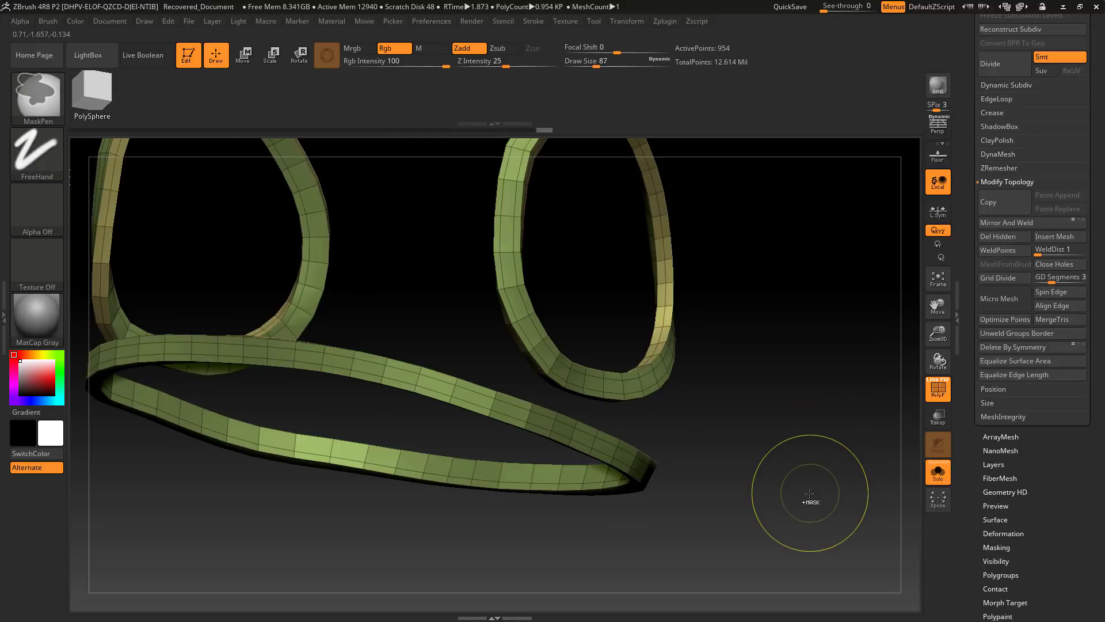
- Try subdividing the trim bands up to level 4 and view them smoothed on the character without the wireframe
key(ctrl+d)
key(ctrl+d)
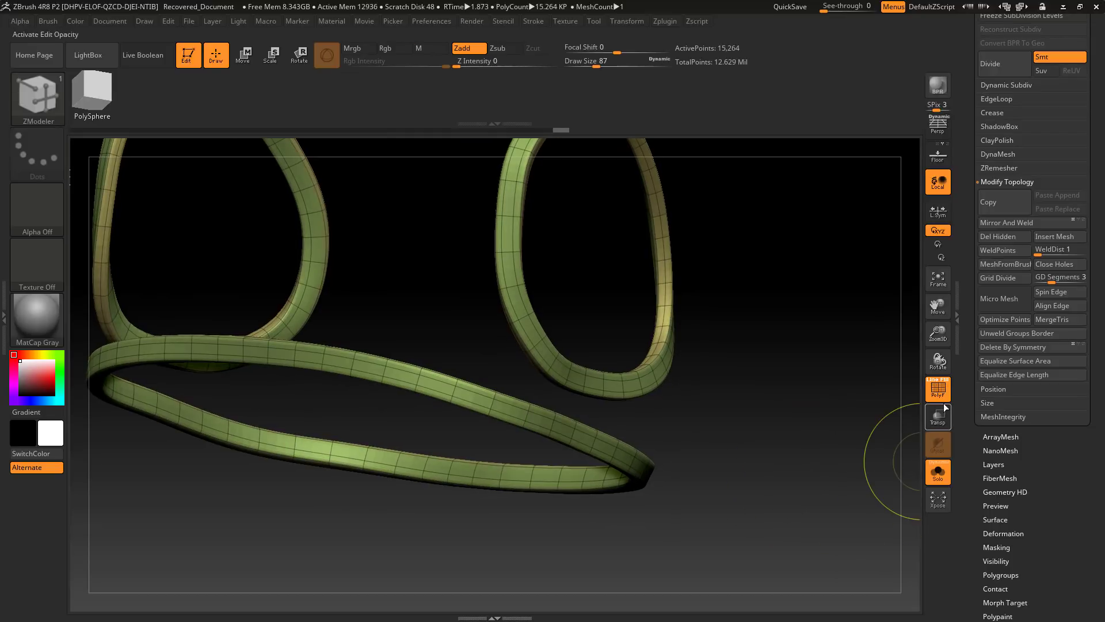
key(shift+f)
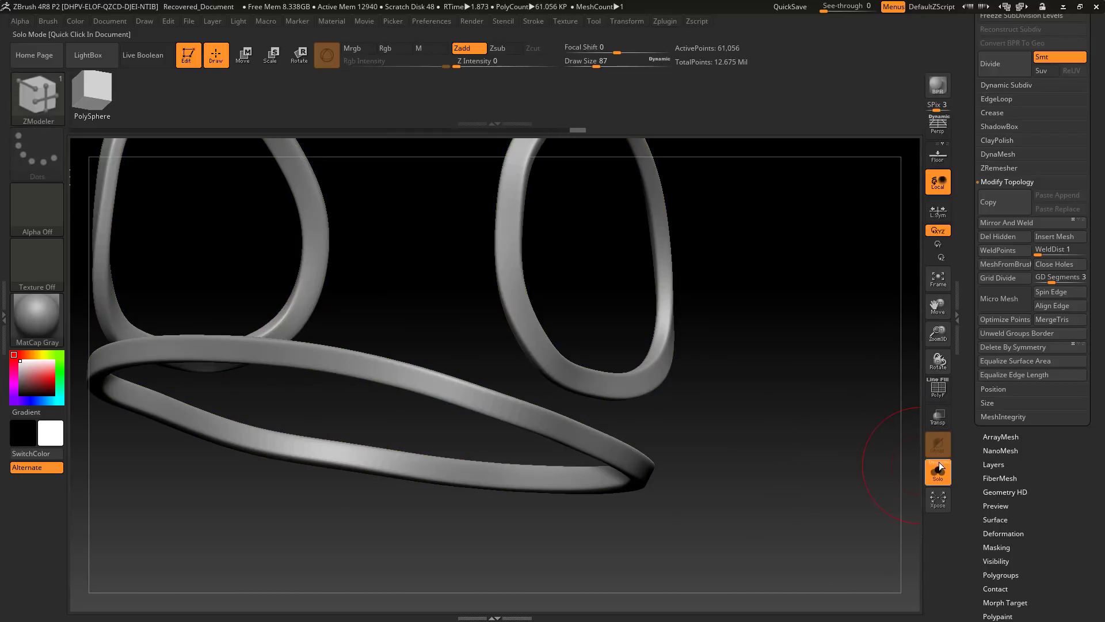
click(938, 469)
drag(869, 343, 831, 345)
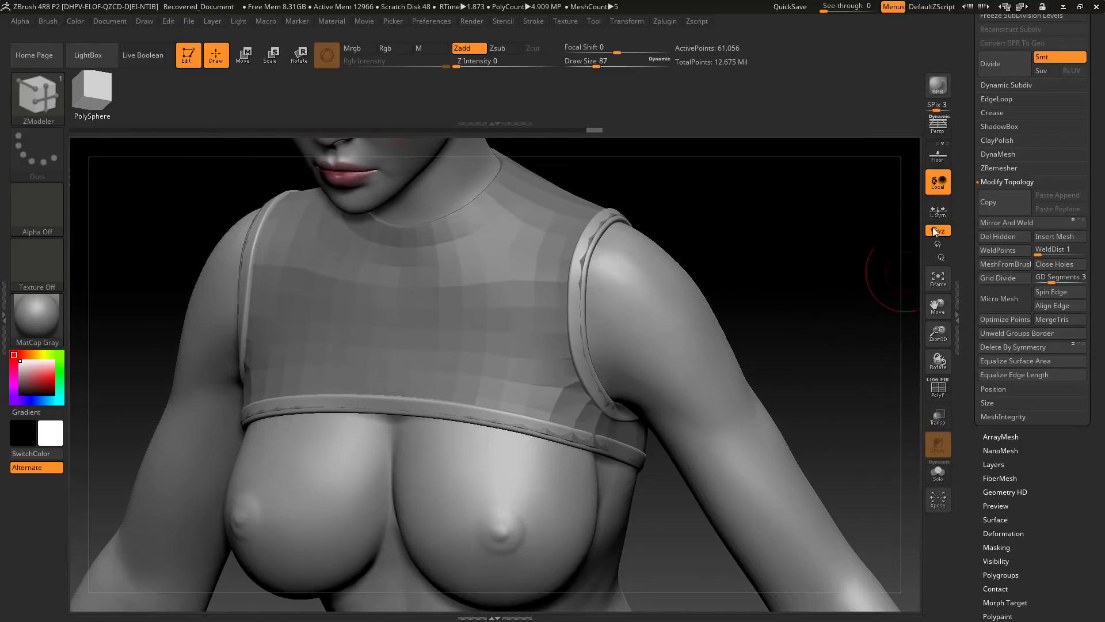
- Make the retopo2 chest panel active in the subtool list and raise it two subdivision levels
scroll(1082, 106, up, 5)
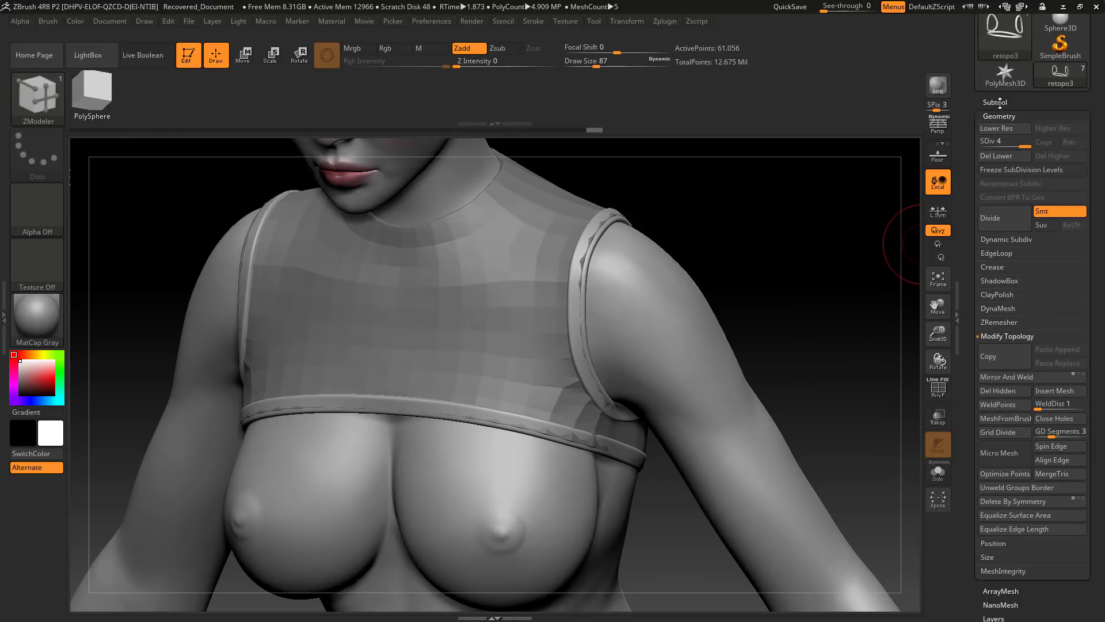
click(1000, 102)
click(1070, 239)
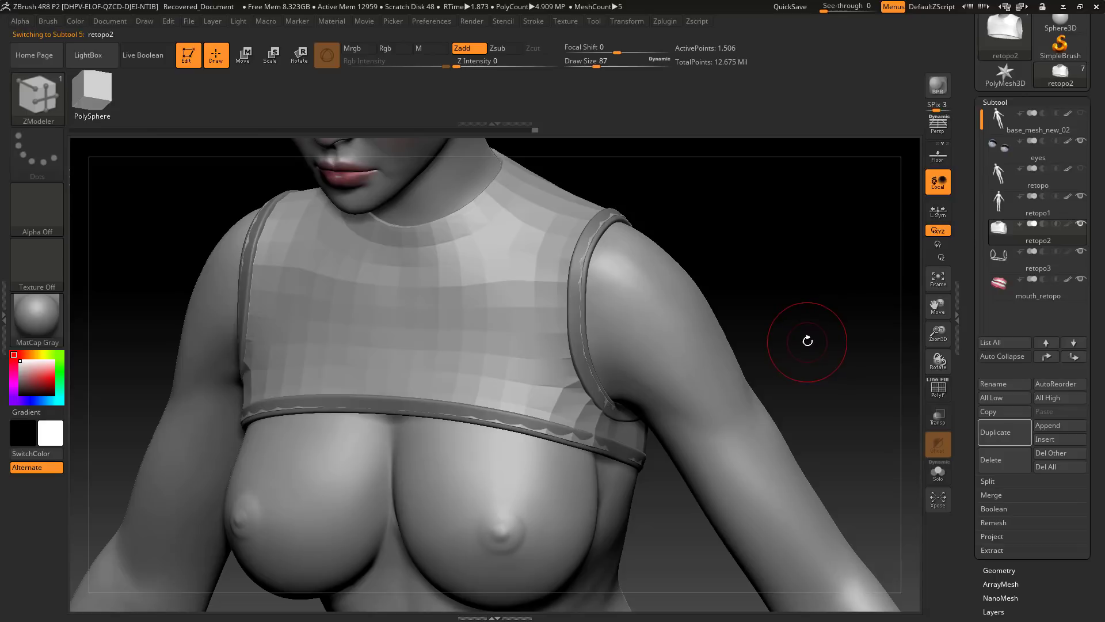
key(d)
key(d)
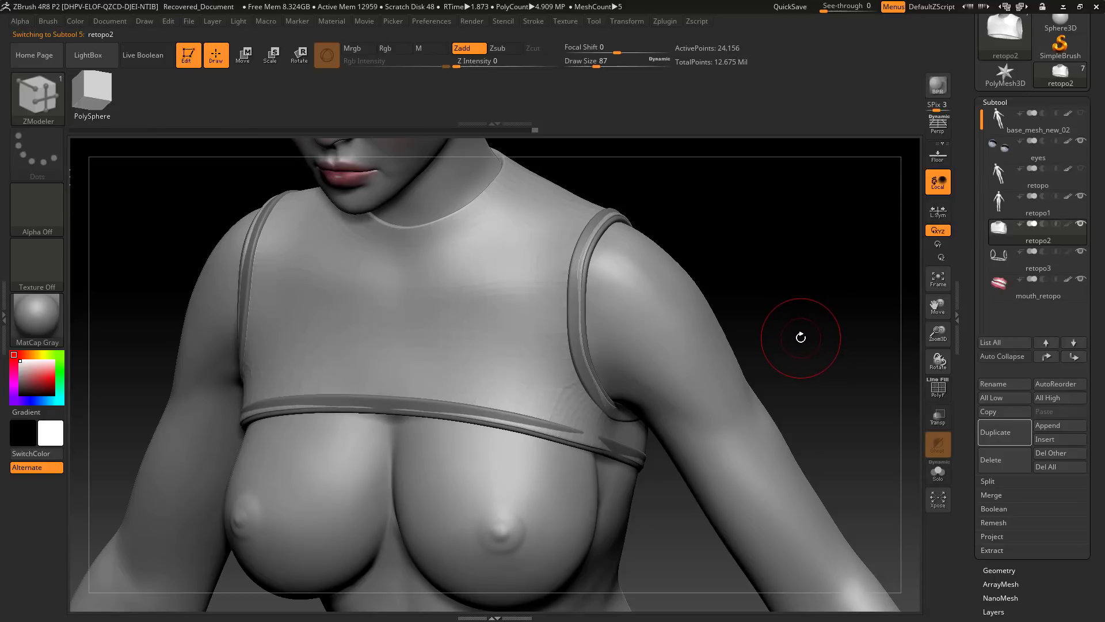
drag(813, 329, 846, 369)
- Make the retopo3 trim bands active, isolate them and turn the wireframe on to inspect their topology
click(1076, 273)
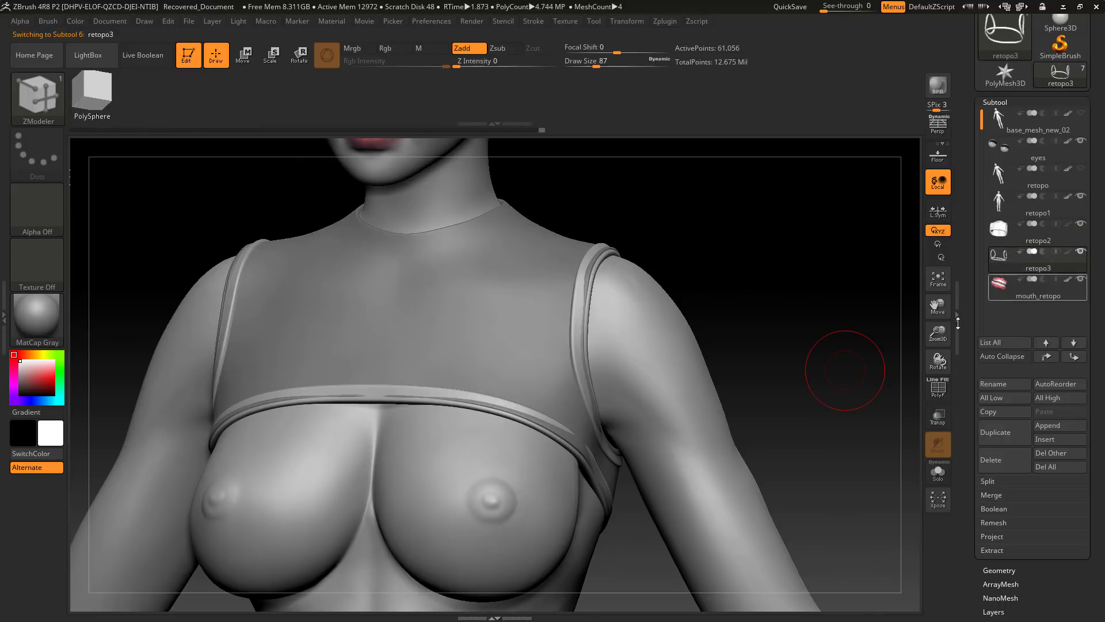
mouse_move(765, 316)
mouse_down()
mouse_move(852, 311)
mouse_move(750, 305)
mouse_move(741, 316)
mouse_move(862, 313)
mouse_move(766, 317)
mouse_up()
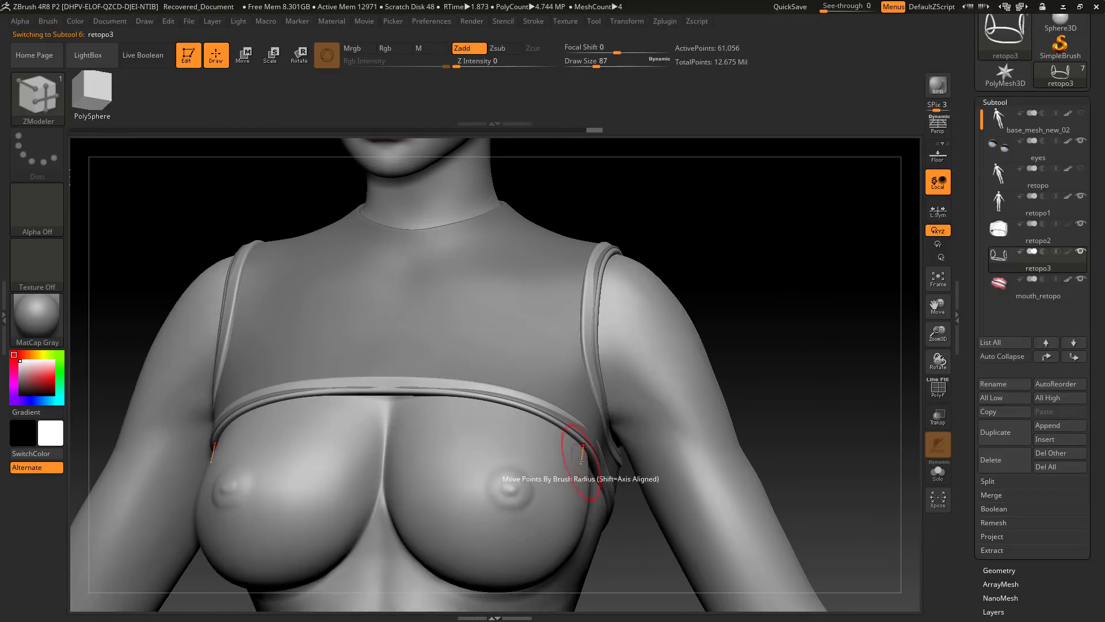
click(938, 473)
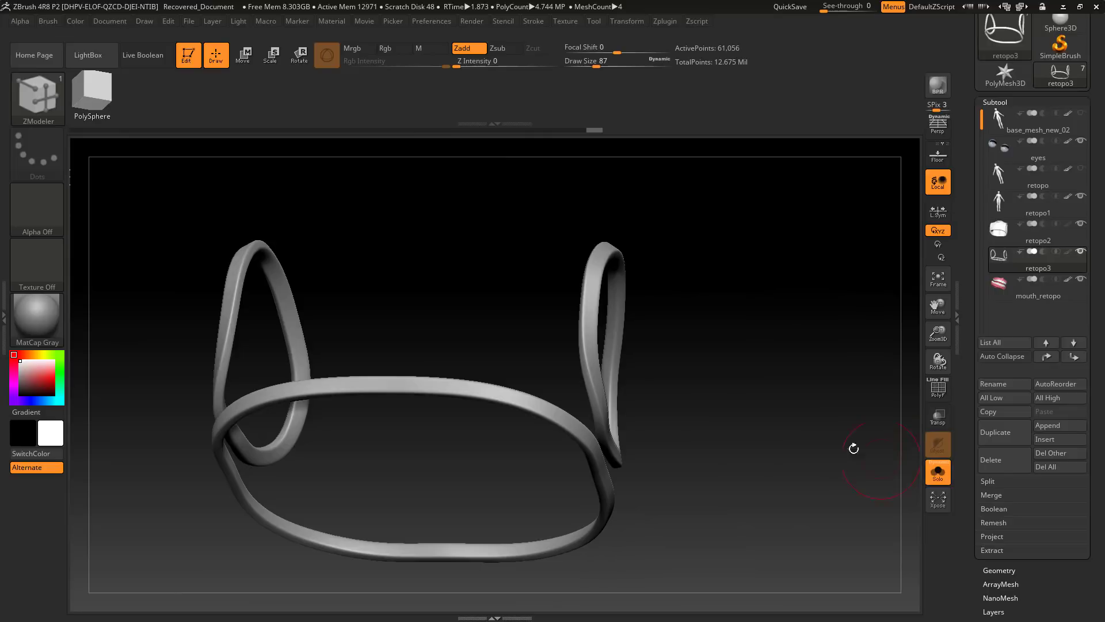
key(shift)
mouse_move(736, 440)
mouse_down()
mouse_move(774, 477)
mouse_move(760, 447)
mouse_move(768, 473)
mouse_up()
key(shift)
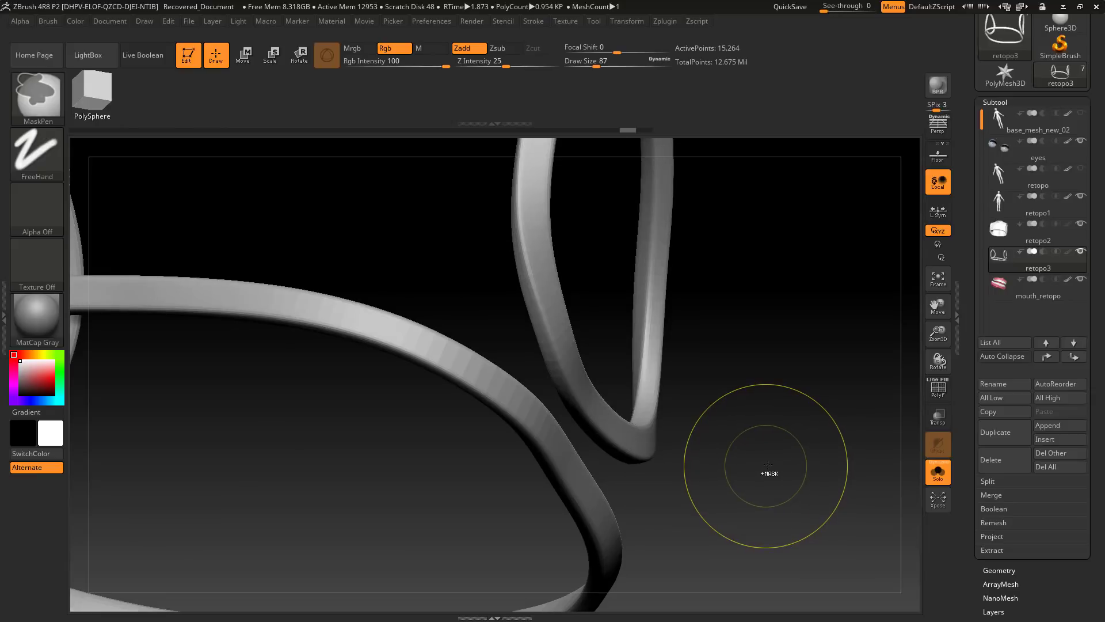
click(934, 390)
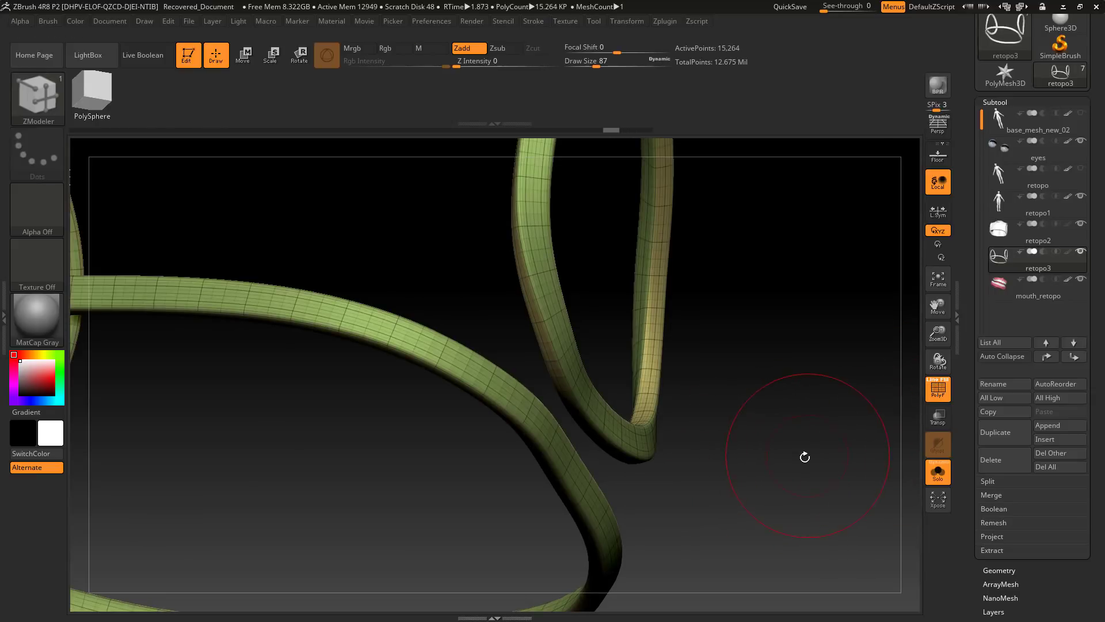
- Lower the trim to its base subdivision level, set the ZModeler edge action to Delete EdgeLoop Complete and try it on the hem band
key(shift+d)
key(shift+d)
drag(765, 461, 762, 487)
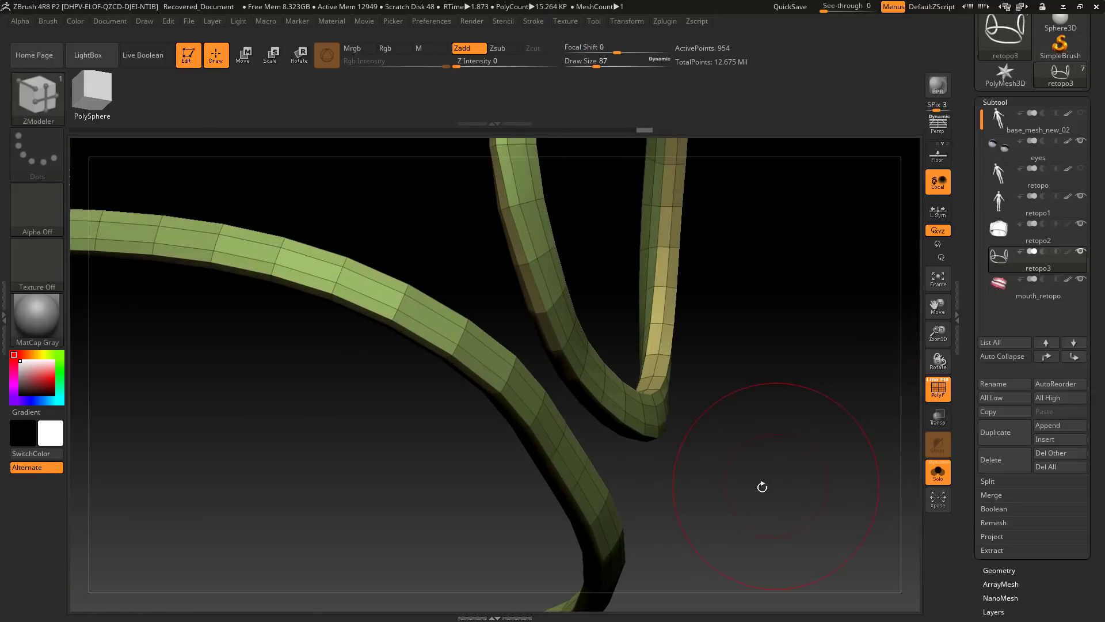
key(space)
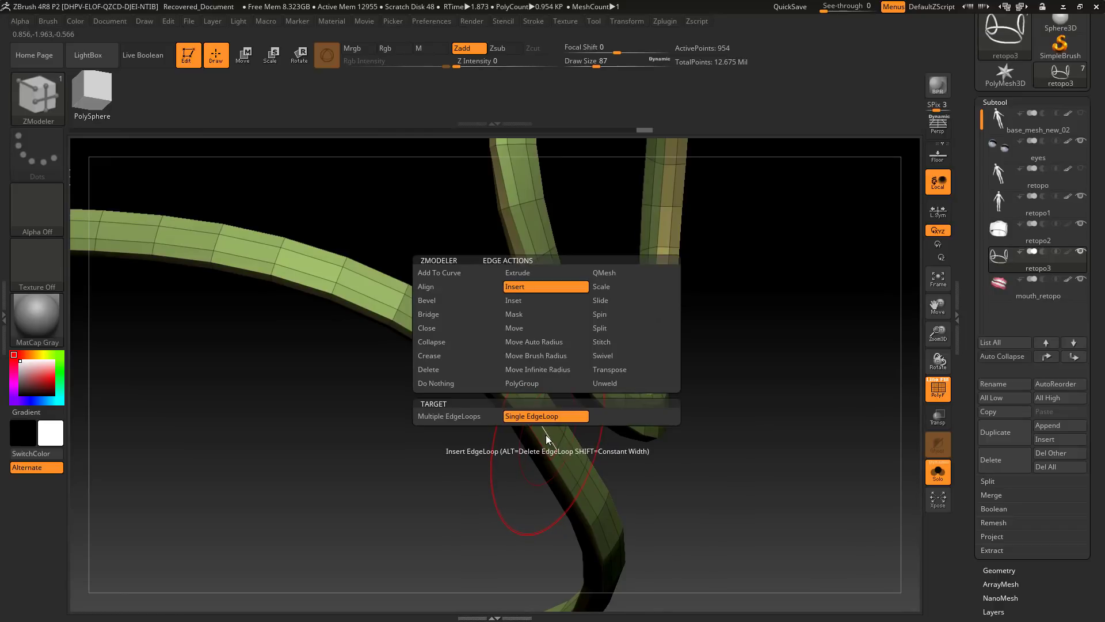
click(441, 369)
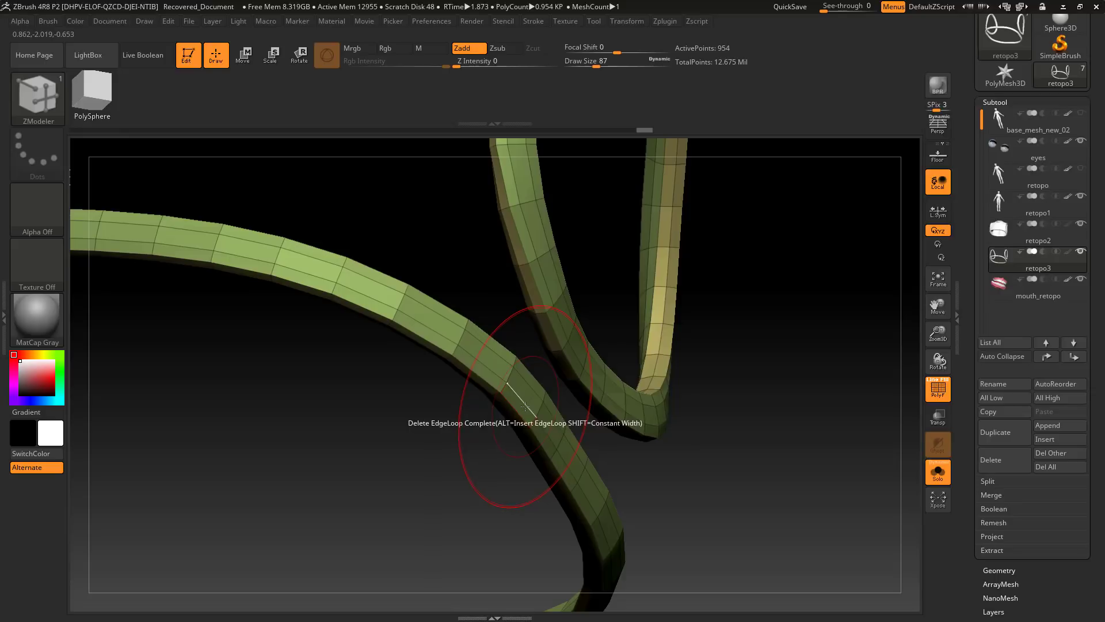
click(526, 399)
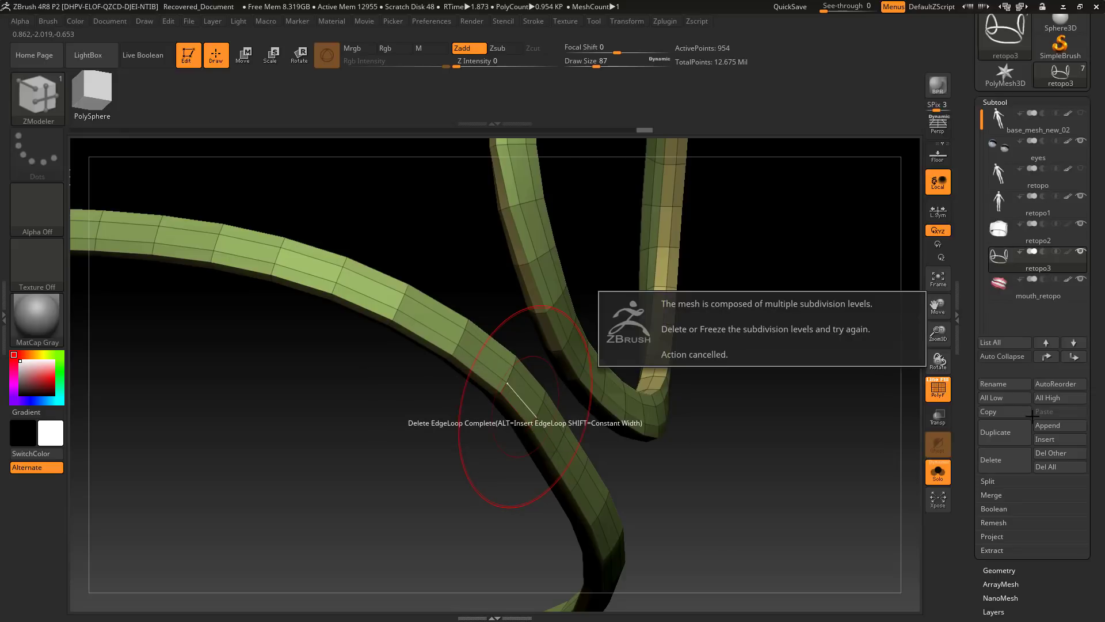
- Discard the trim's extra subdivision levels and delete the middle edge loops on the outer faces of the hem and armhole bands
key(d)
key(ctrl)
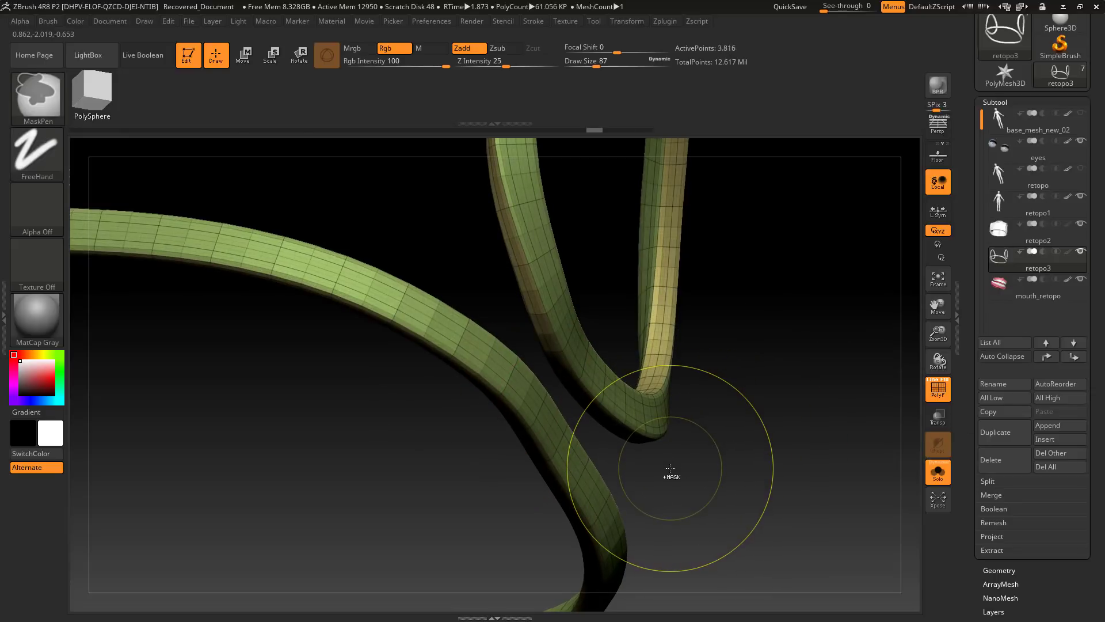
key(shift+d)
click(524, 423)
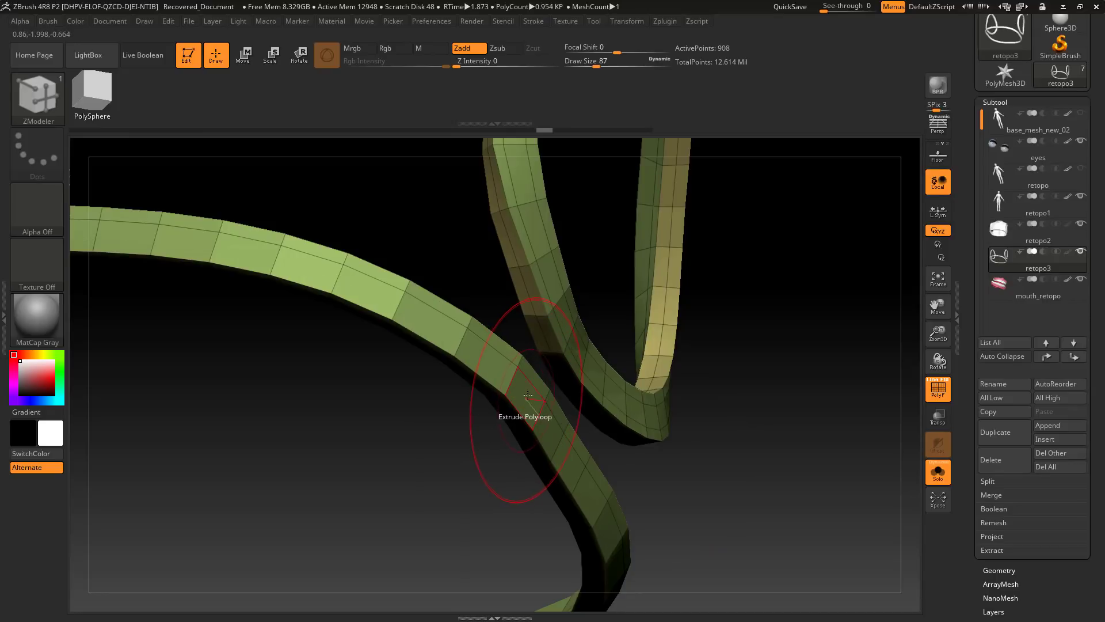
drag(721, 489, 718, 492)
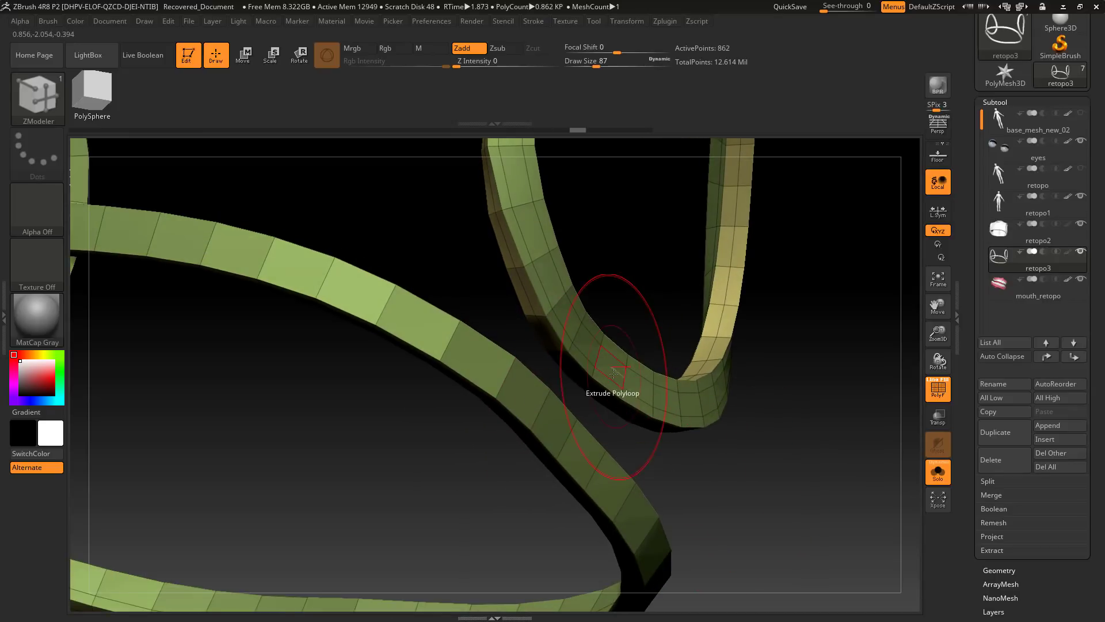
drag(670, 446, 641, 443)
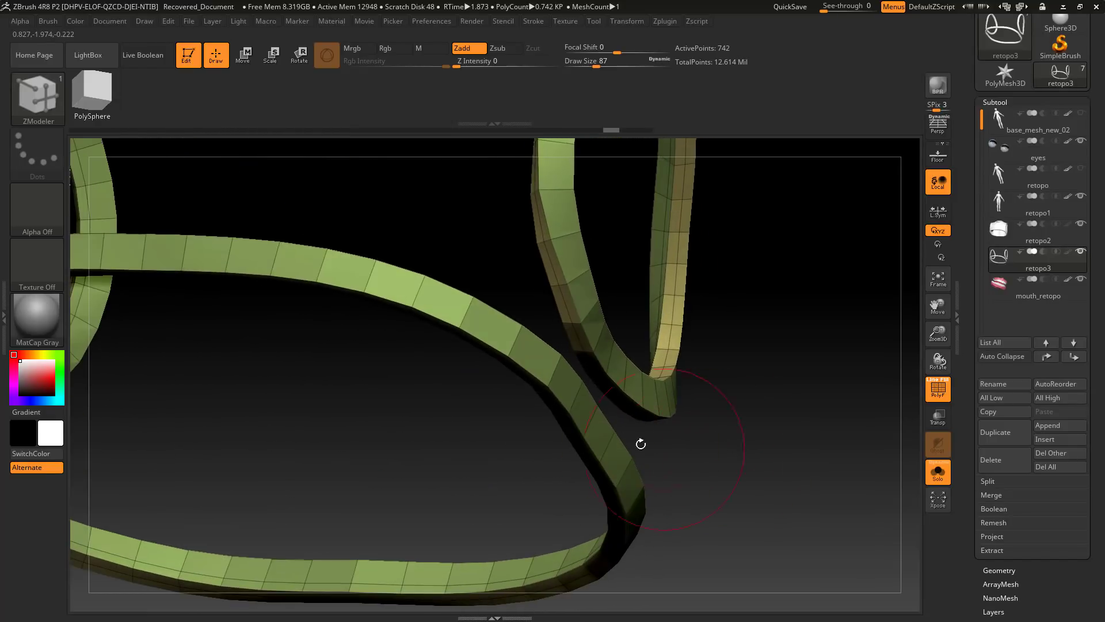
- Extrude the outer polyloop of the hem band outward to thicken it
right_click(578, 407)
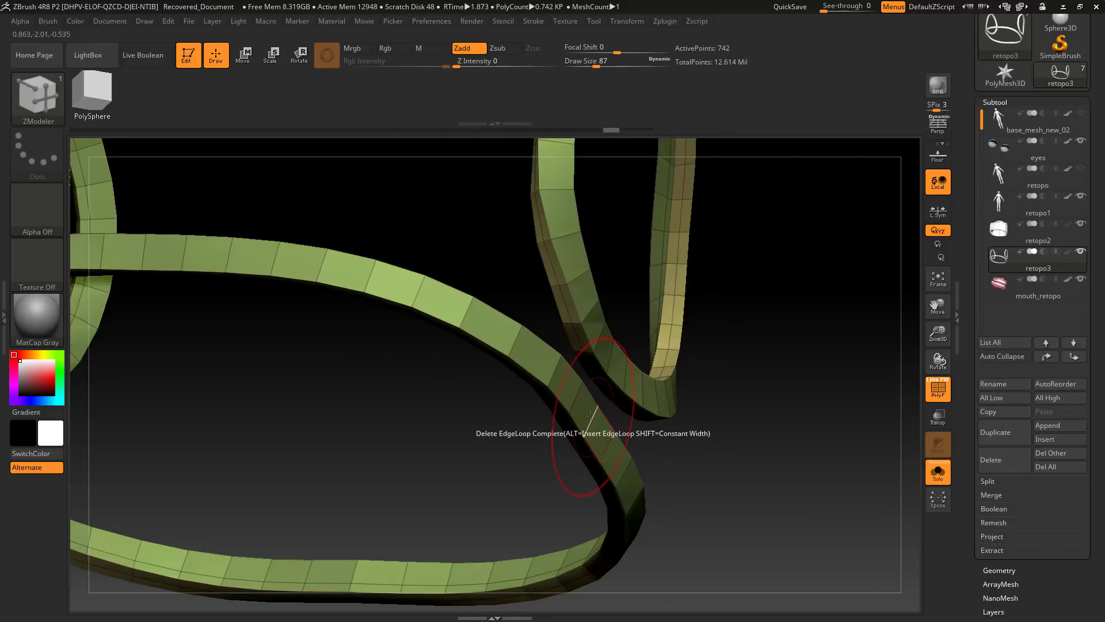
drag(580, 402, 600, 404)
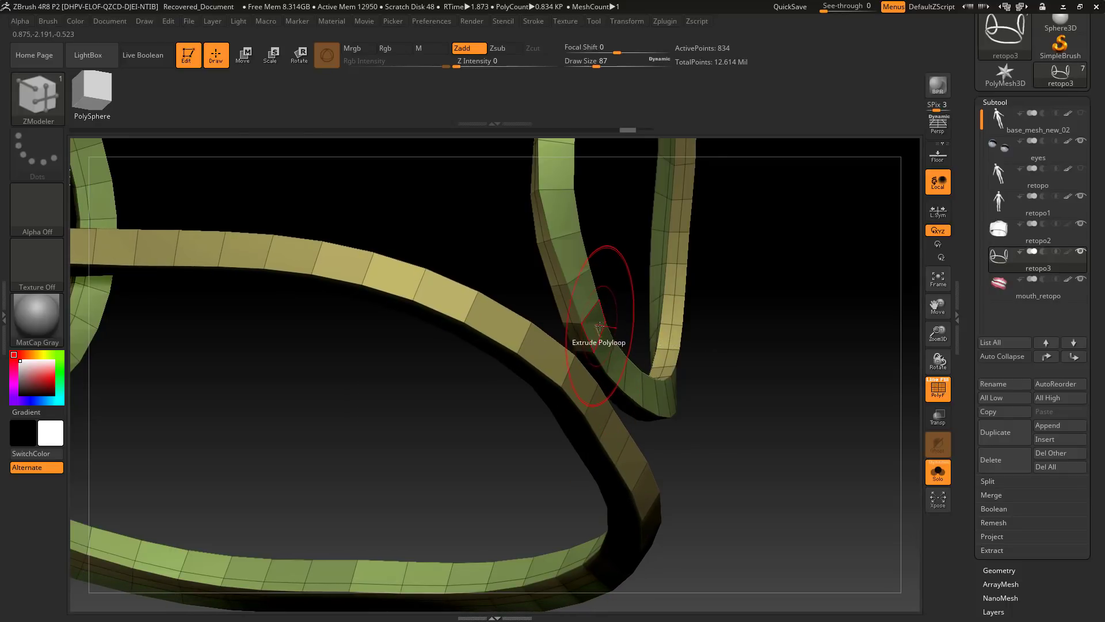
- Extrude the outer polyloop of the armhole band outward to thicken it
drag(600, 326, 619, 328)
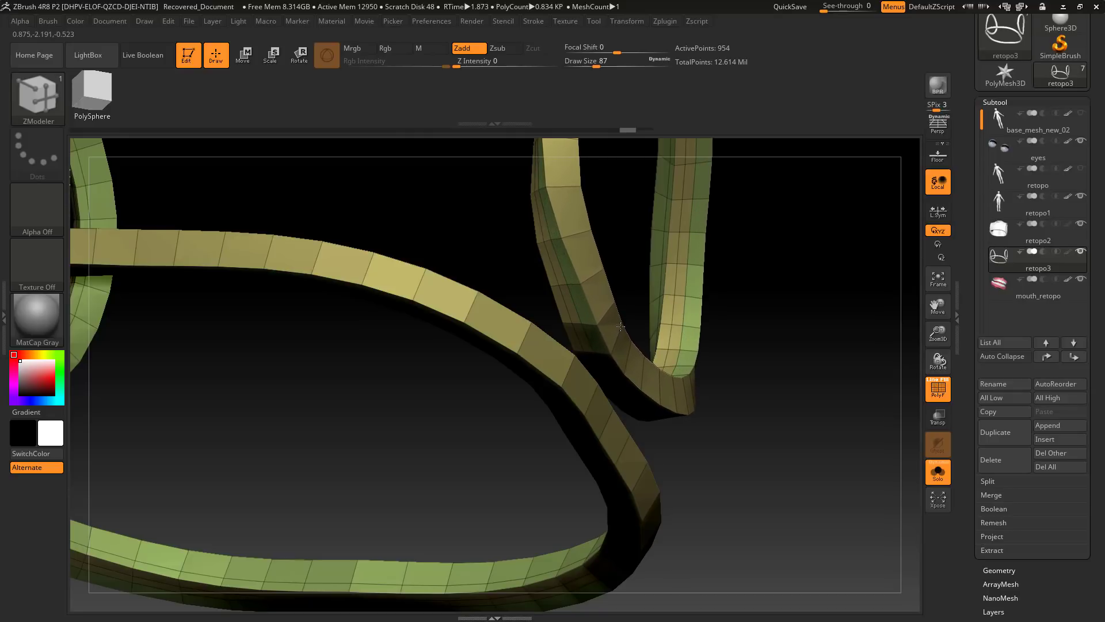
- Change the ZModeler edge action to Insert EdgeLoop and add edge loops along the inner sides of the hem and armhole bands
drag(772, 378, 693, 373)
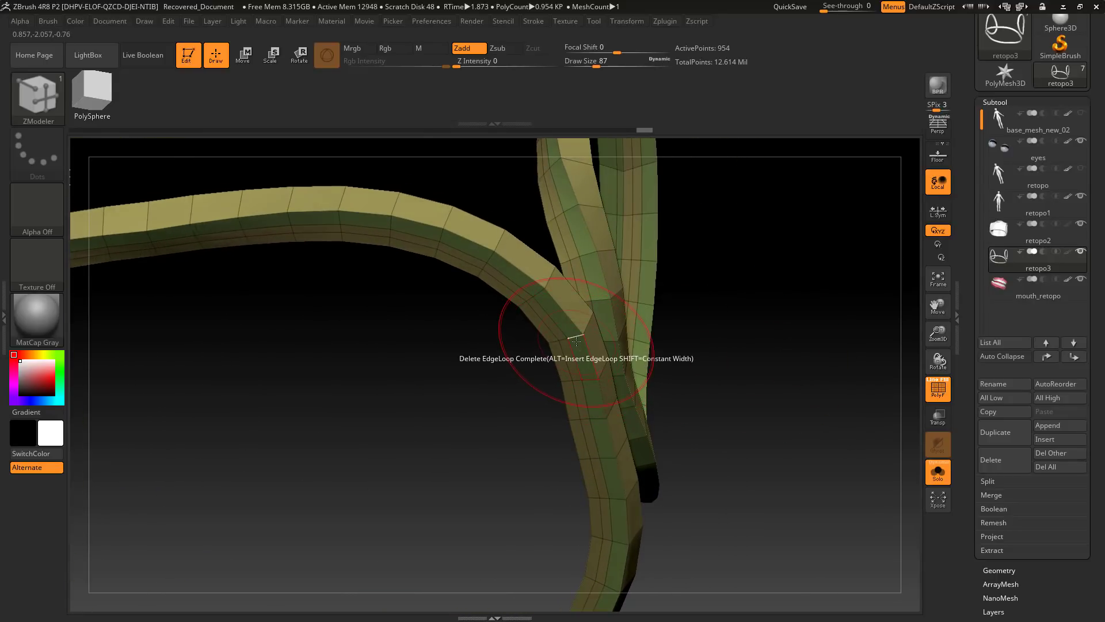
key(space)
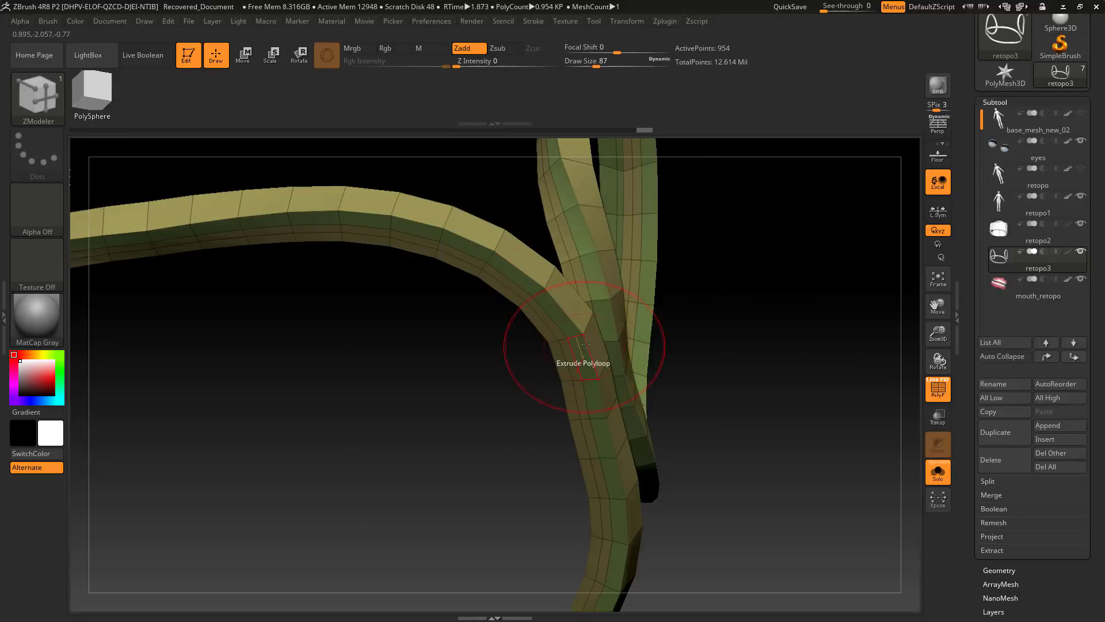
key(space)
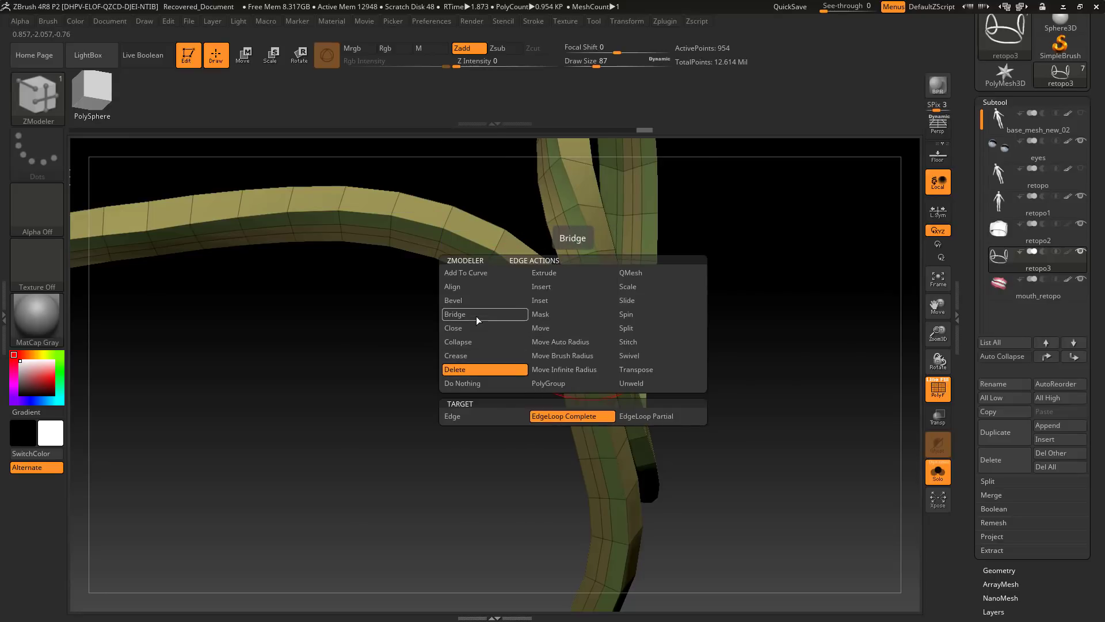
click(546, 287)
click(550, 421)
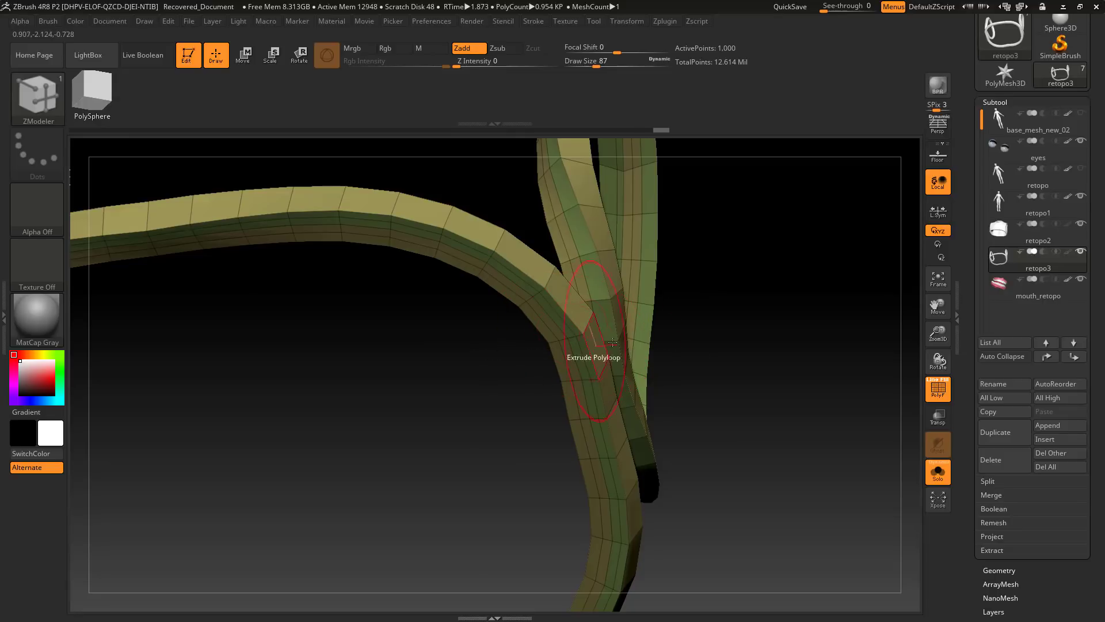
drag(750, 344, 717, 340)
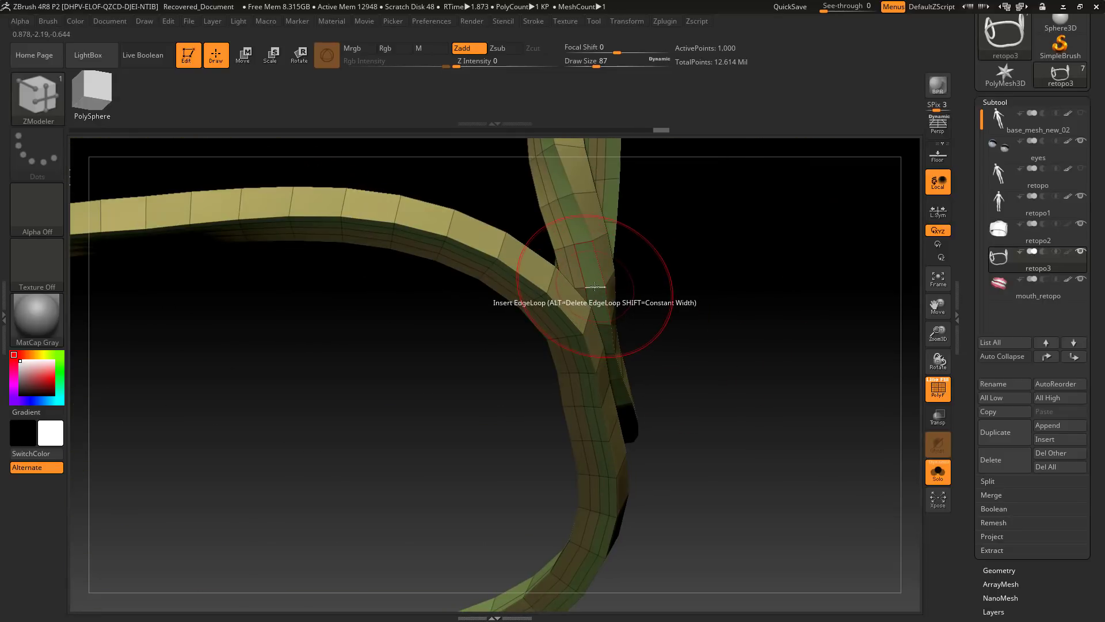
drag(723, 299, 696, 277)
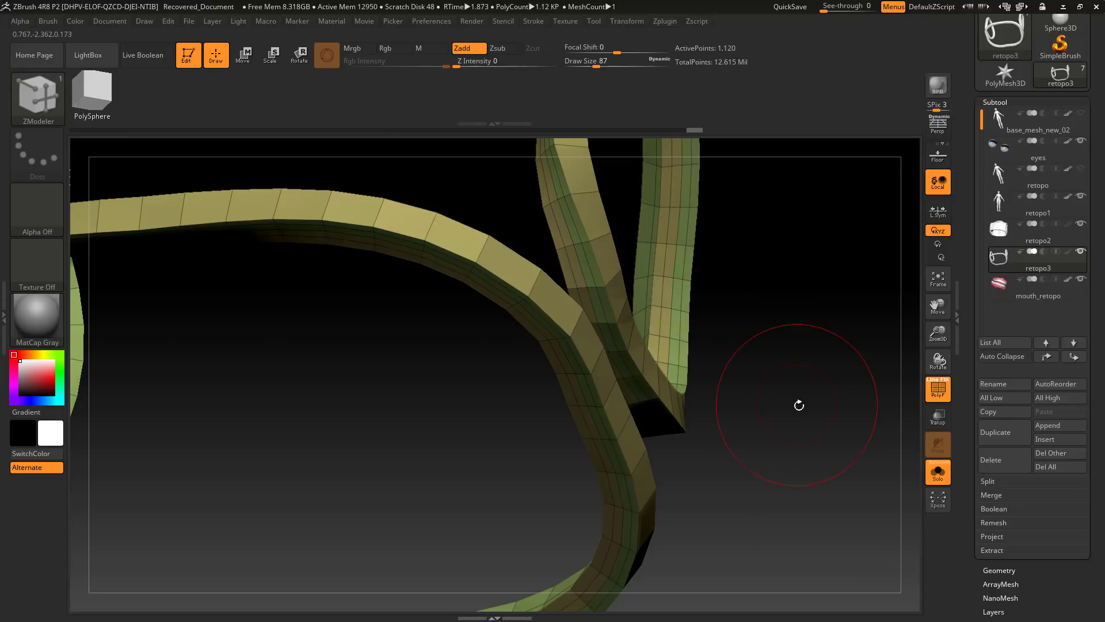
- Subdivide the trim bands twice, then turn off the wireframe and isolation to check them on the body
alt+drag(799, 406, 752, 385)
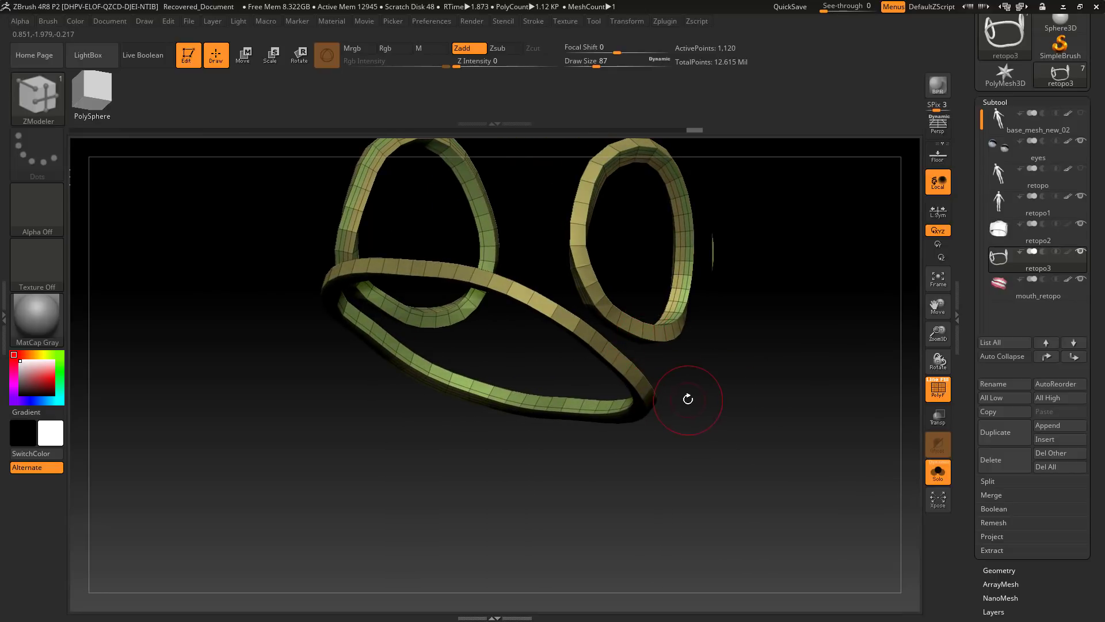
key(ctrl+d)
key(ctrl+d)
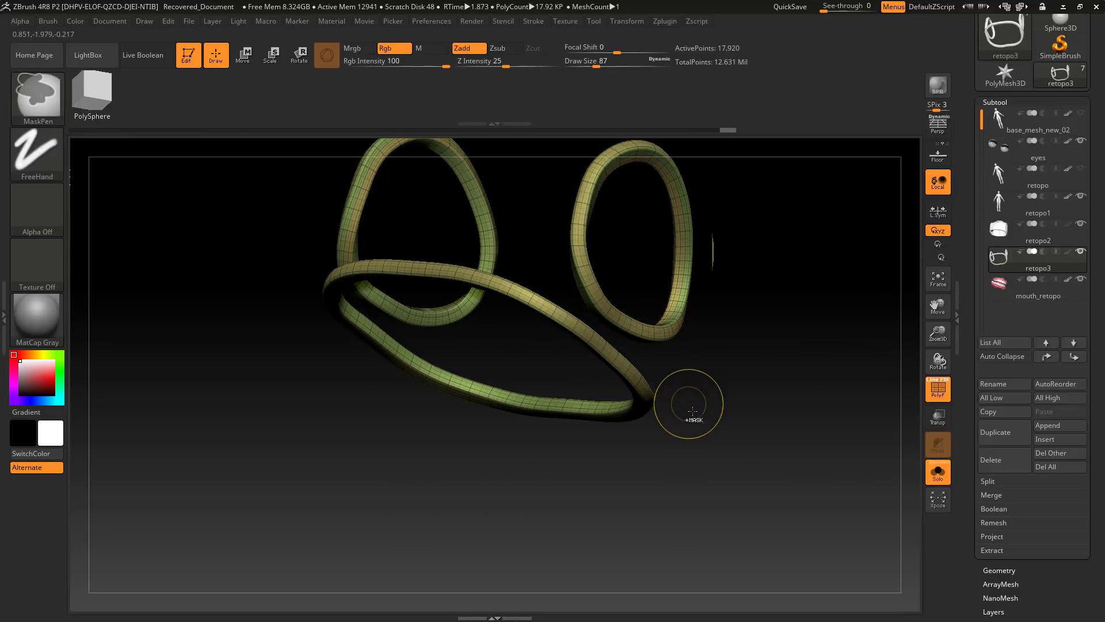
click(938, 389)
mouse_move(828, 348)
mouse_down()
mouse_move(787, 411)
mouse_move(864, 439)
mouse_up()
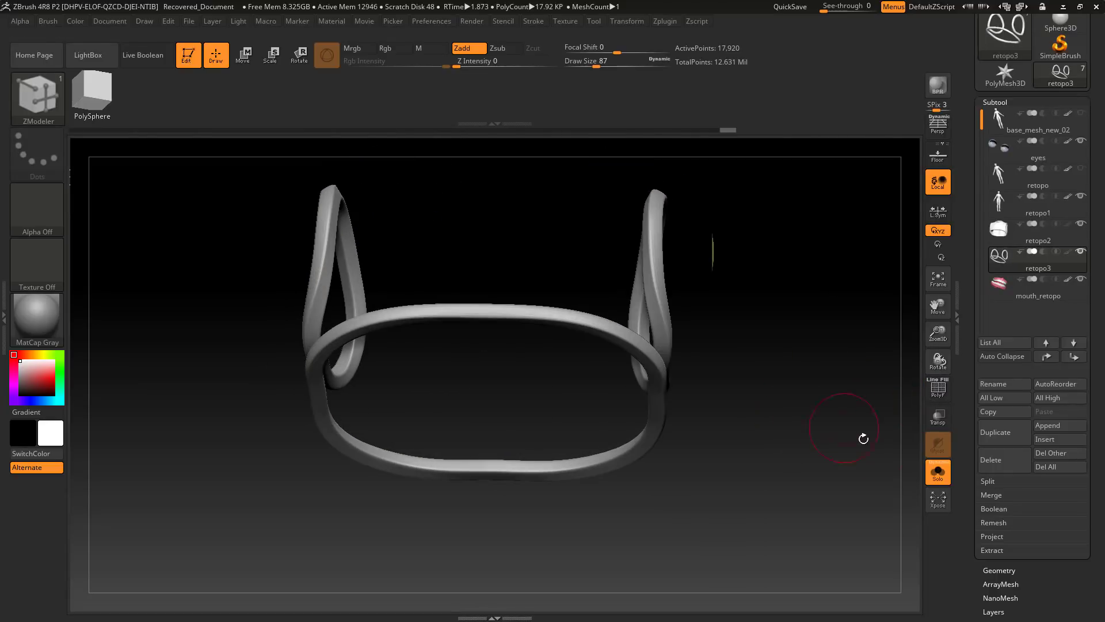
click(938, 477)
drag(844, 323, 760, 356)
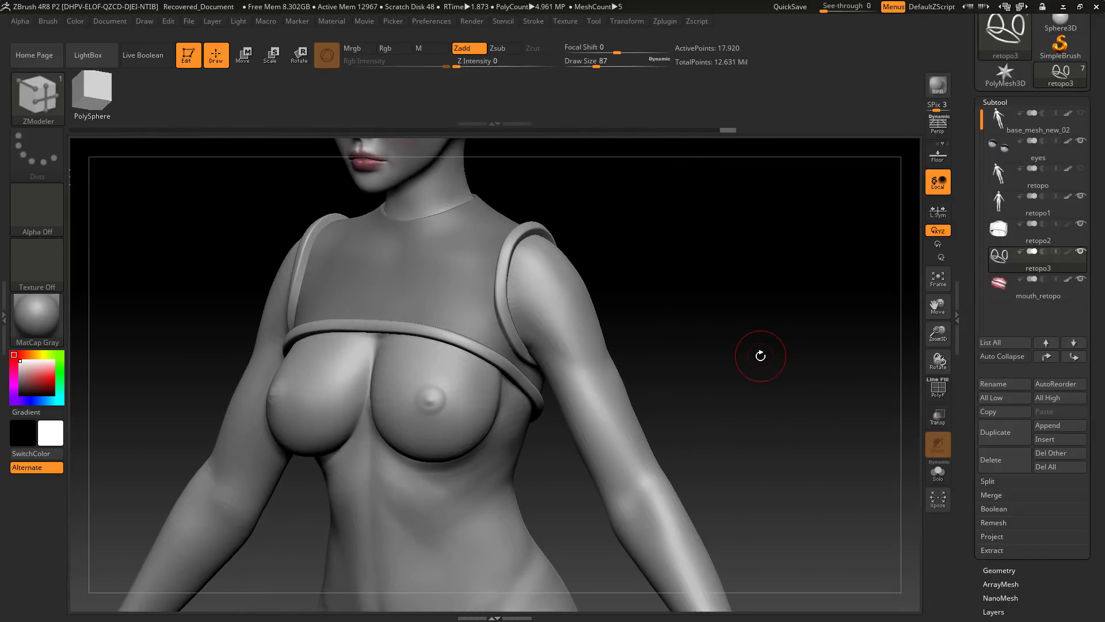
- Undo the subdivisions, the inserted edge loops and the outward extrusions of the trim bands
key(ctrl)
key(shift+d)
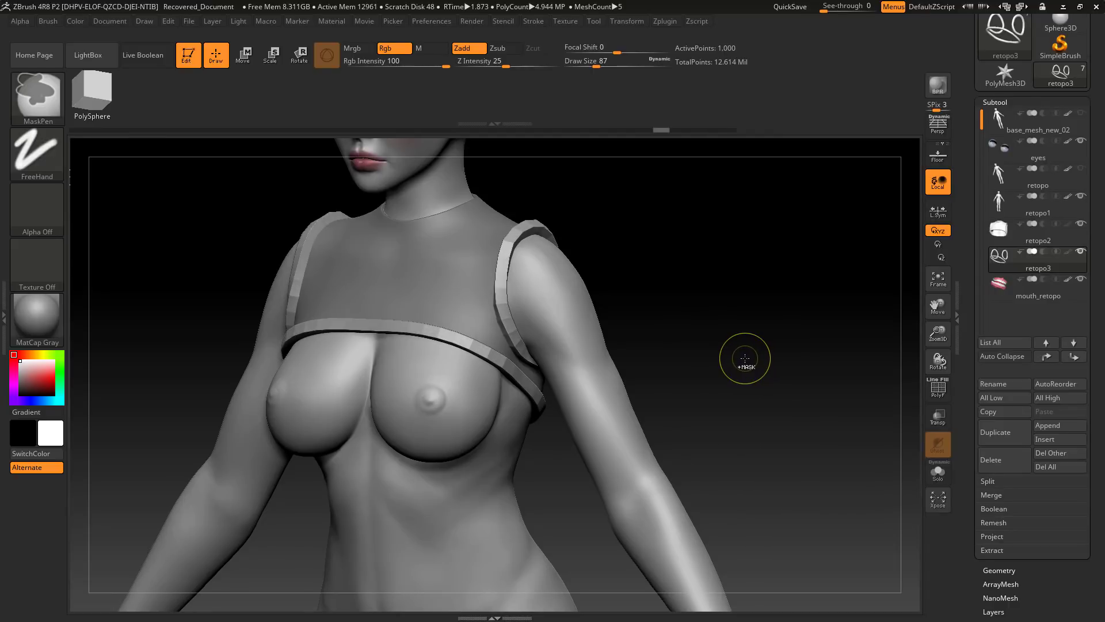
key(ctrl+z)
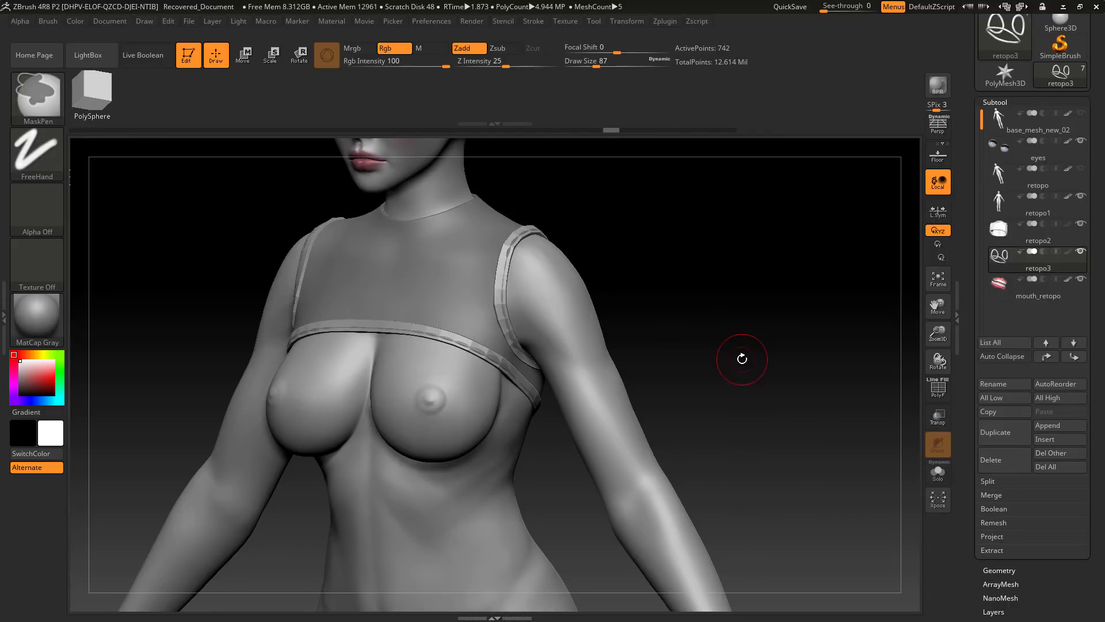
- Turn the wireframe on and extrude the outer polyloops of the armhole and hem bands slightly outward
mouse_move(743, 358)
alt+mouse_down()
mouse_move(766, 386)
mouse_move(813, 365)
mouse_move(784, 365)
mouse_move(765, 345)
mouse_move(739, 371)
mouse_move(755, 382)
mouse_move(785, 371)
mouse_move(894, 443)
alt+mouse_up()
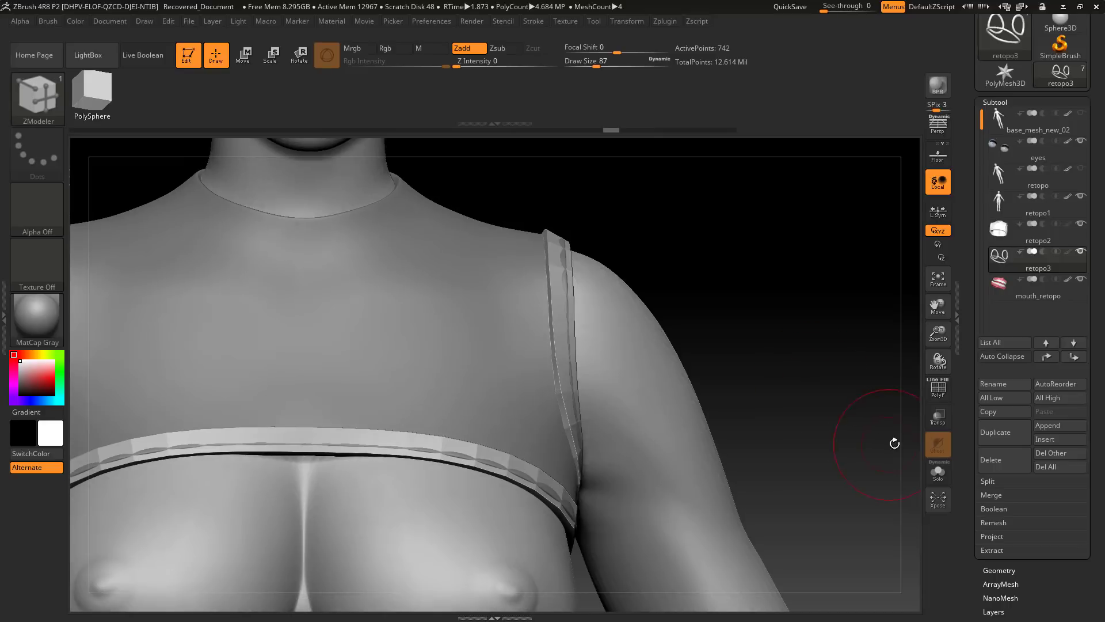
click(938, 396)
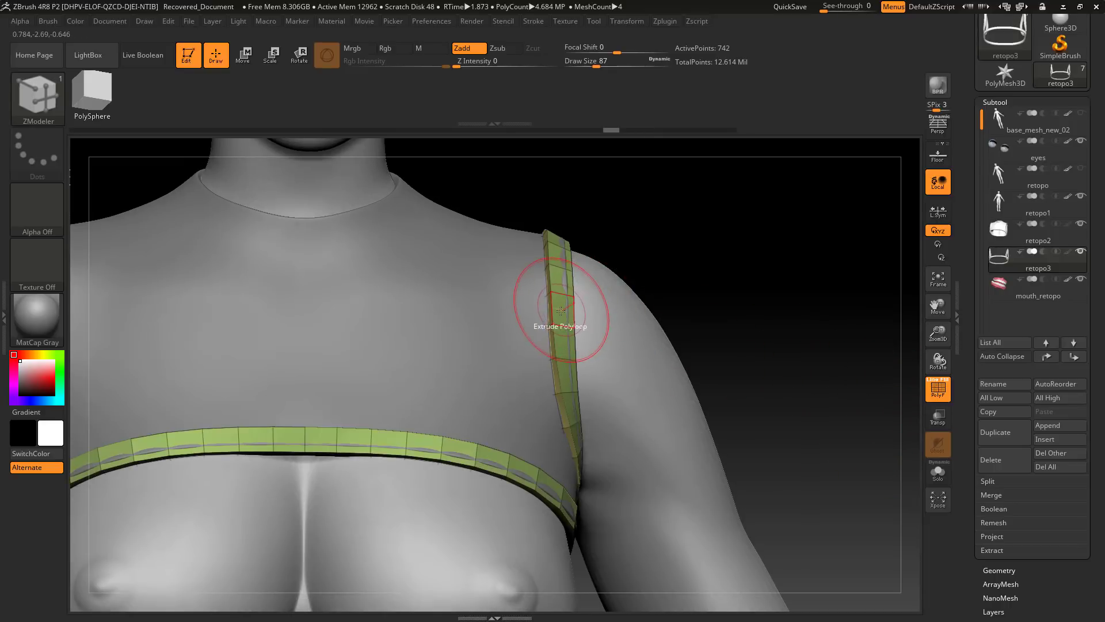
key(space)
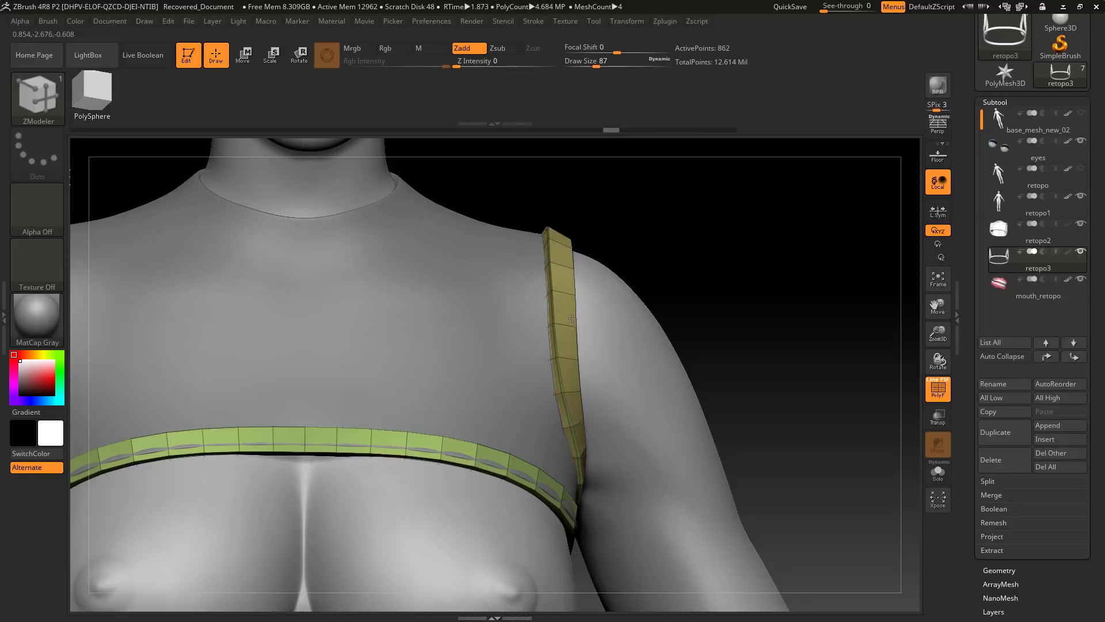
drag(716, 266, 720, 260)
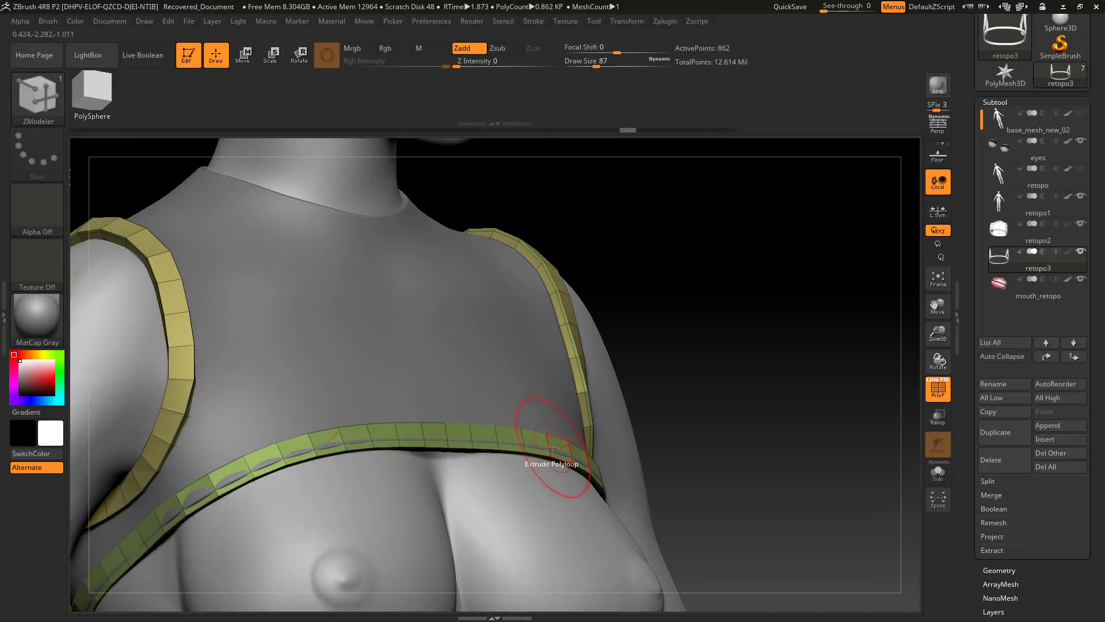
click(552, 447)
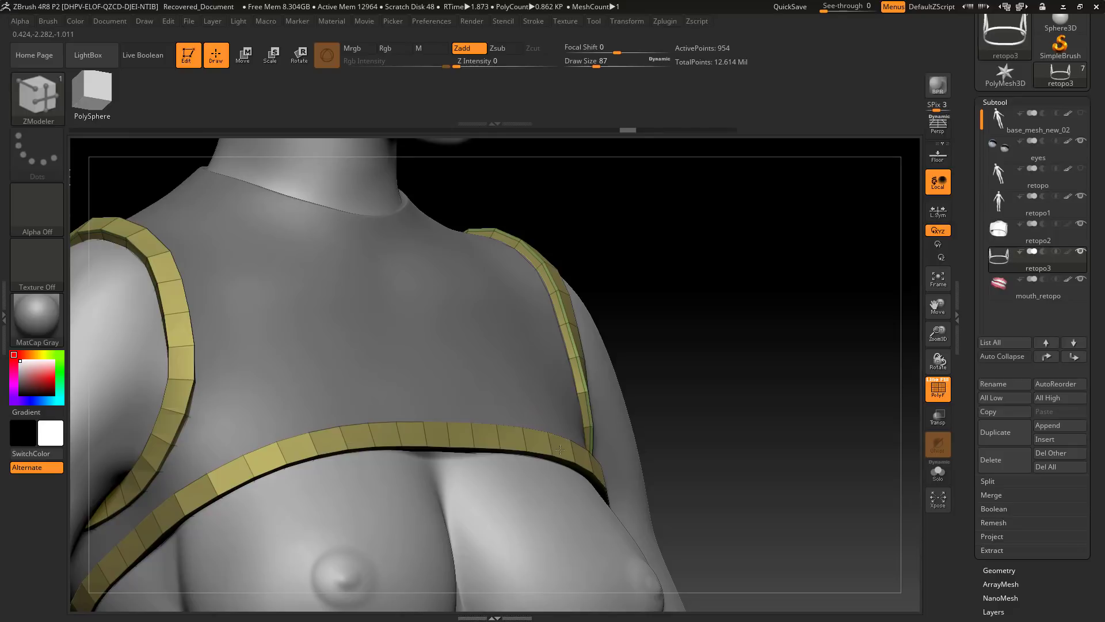
- Inspect the isolated bands, subdivide them three times, and show them smooth on the body without the wireframe
drag(767, 400, 918, 440)
click(938, 475)
mouse_move(827, 396)
mouse_down()
mouse_move(750, 369)
mouse_move(841, 387)
mouse_move(797, 411)
mouse_move(803, 366)
mouse_move(802, 415)
mouse_move(779, 430)
mouse_up()
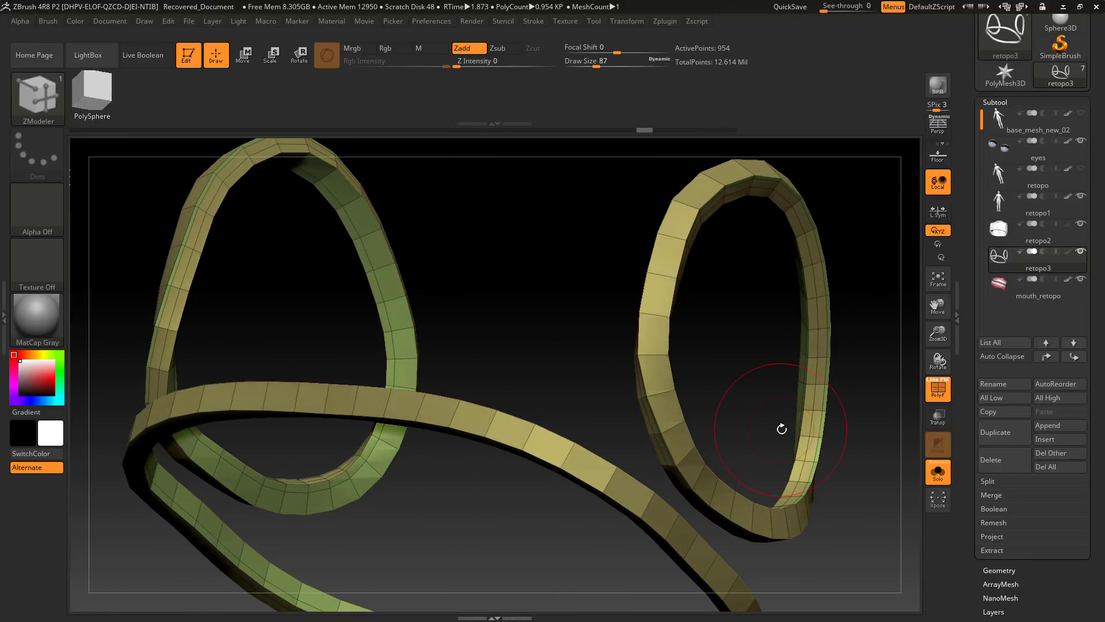
key(ctrl)
key(d)
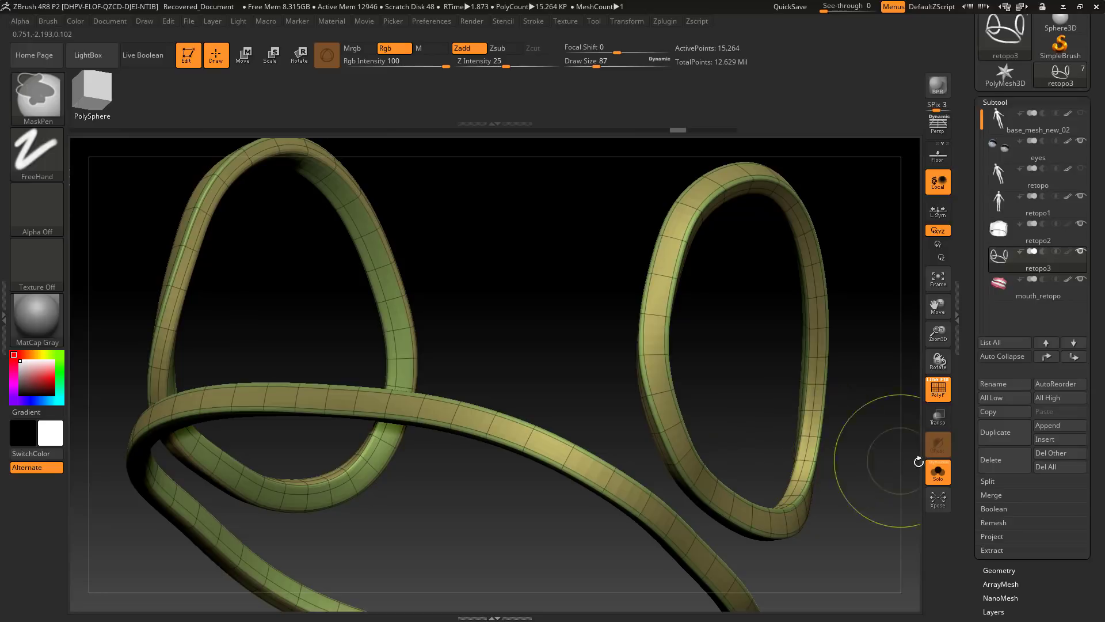
key(b)
key(z)
key(m)
click(934, 396)
click(938, 465)
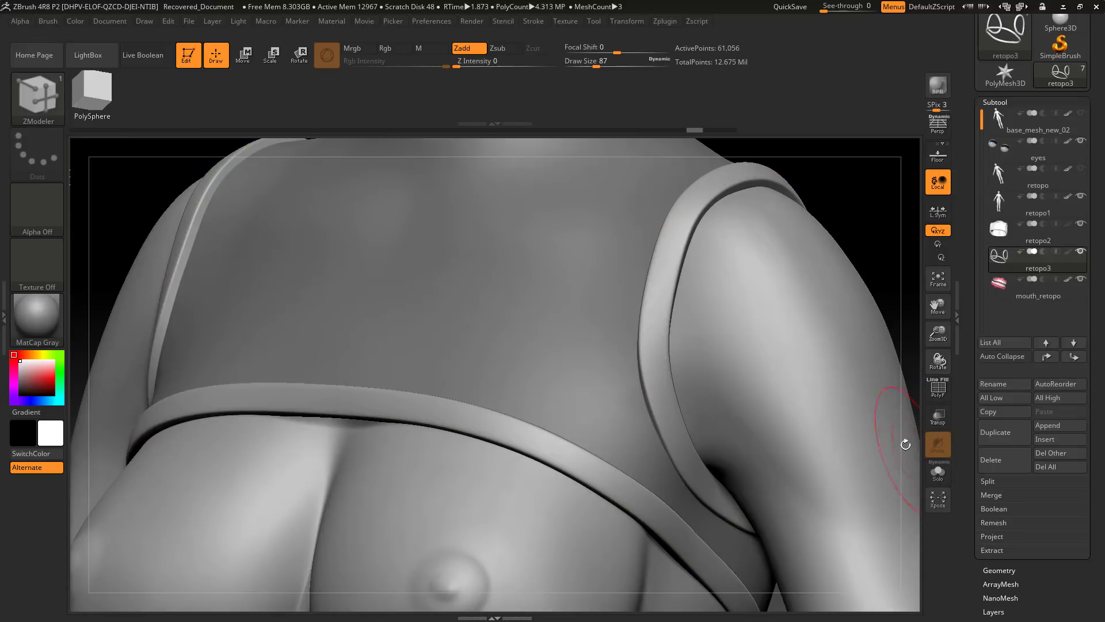
- Try to shift the armhole band near the underarm with the Move brush at draw size 163
key(f)
drag(759, 284, 760, 344)
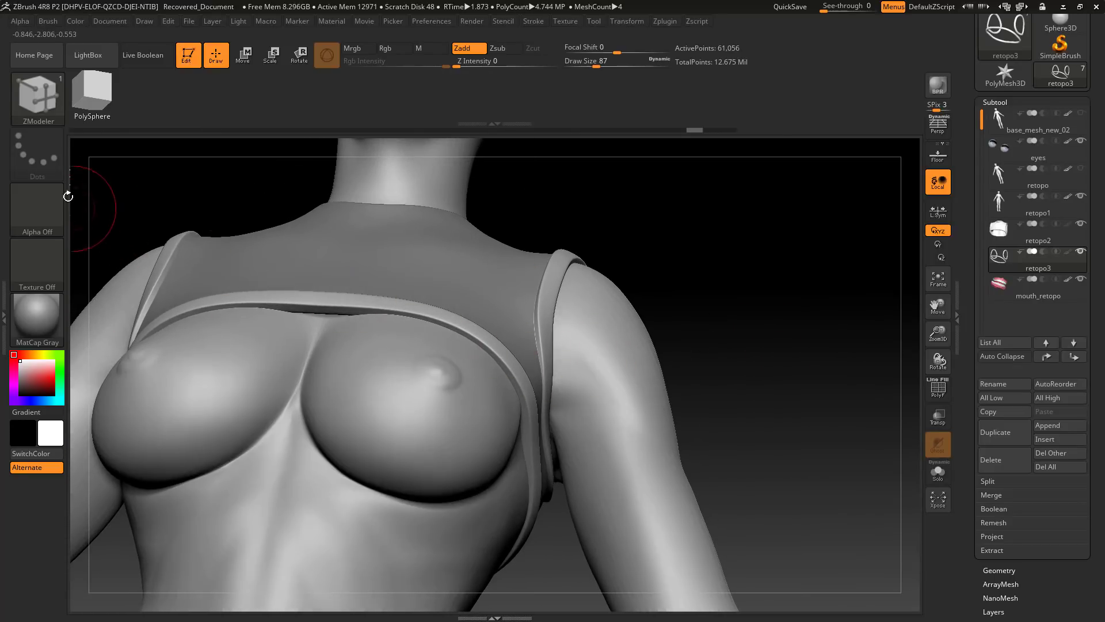
click(48, 93)
click(365, 151)
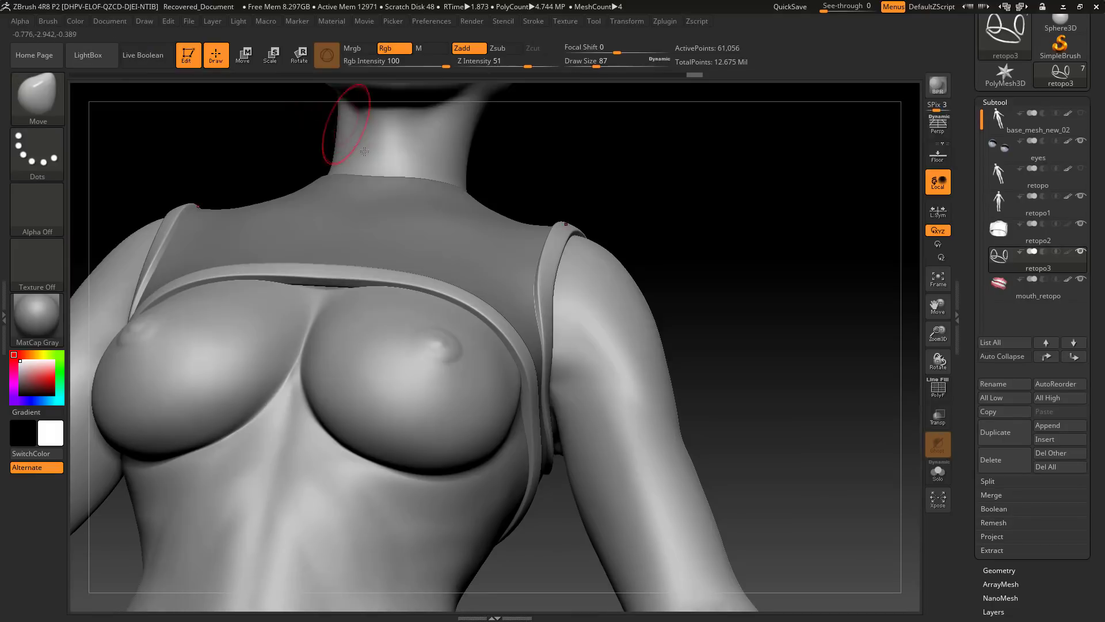
key(s)
drag(543, 357, 545, 358)
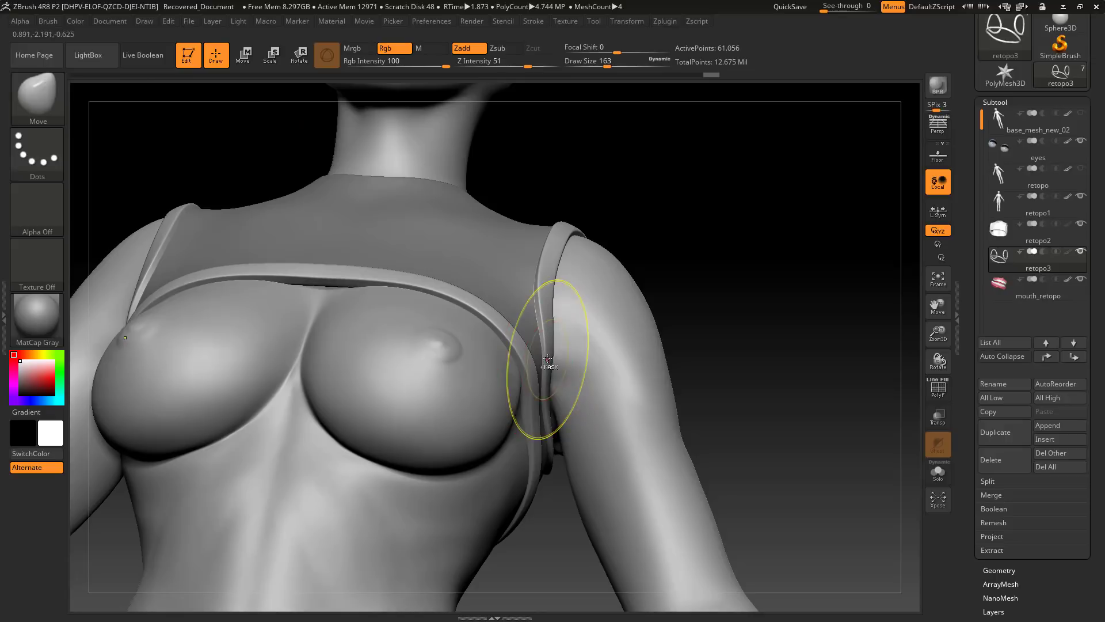
key(s)
drag(547, 350, 541, 351)
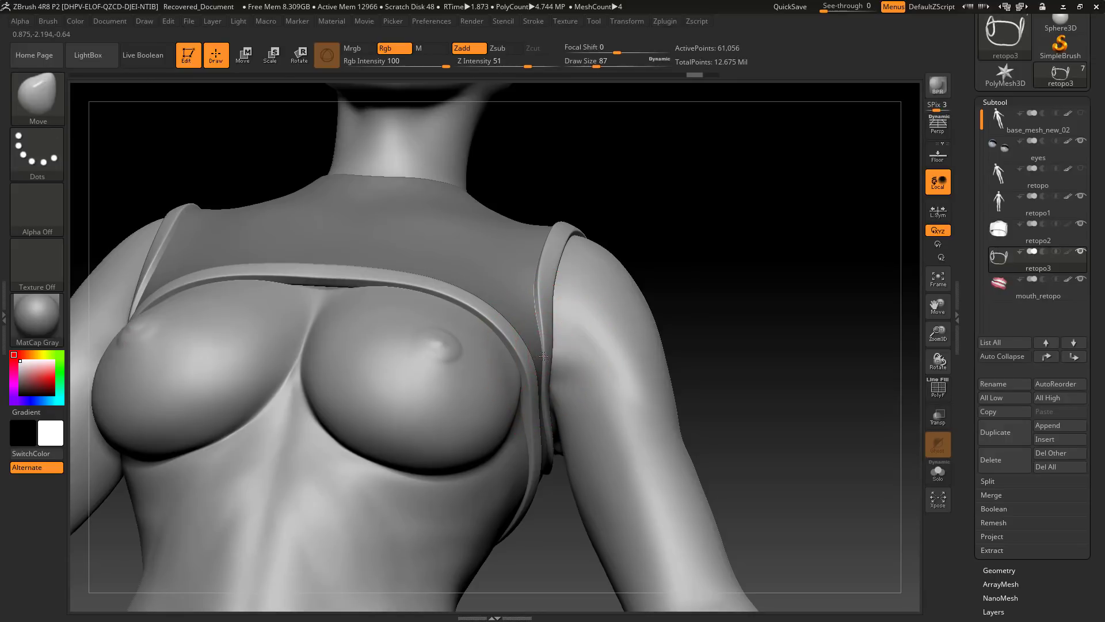
- Reshape the armhole bands around the underarm with the Move Topological brush at draw size 104
click(37, 95)
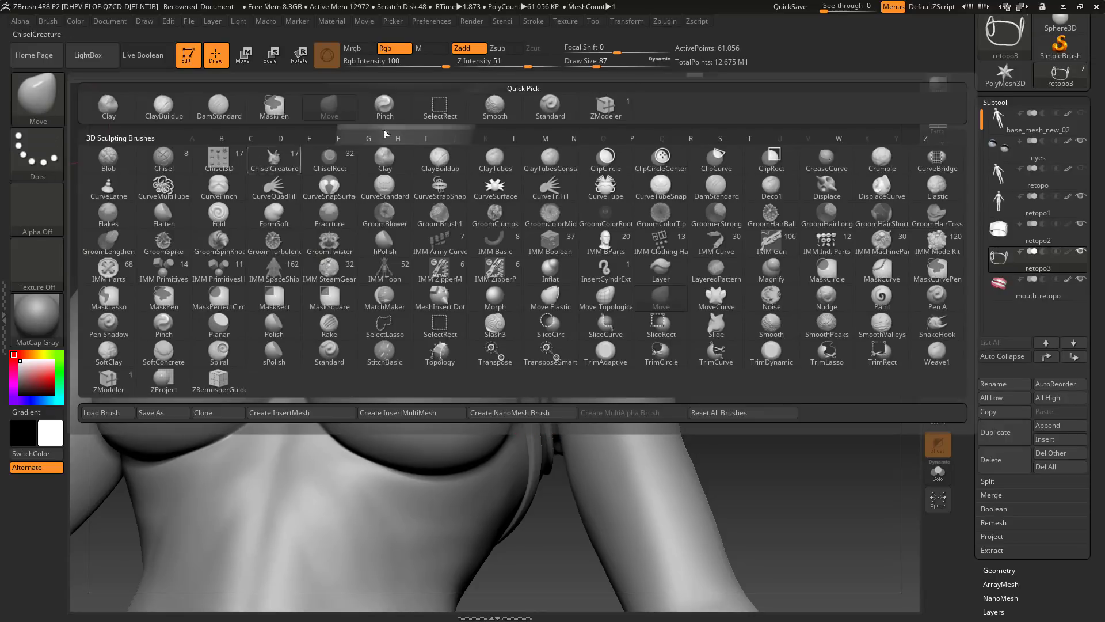
click(606, 296)
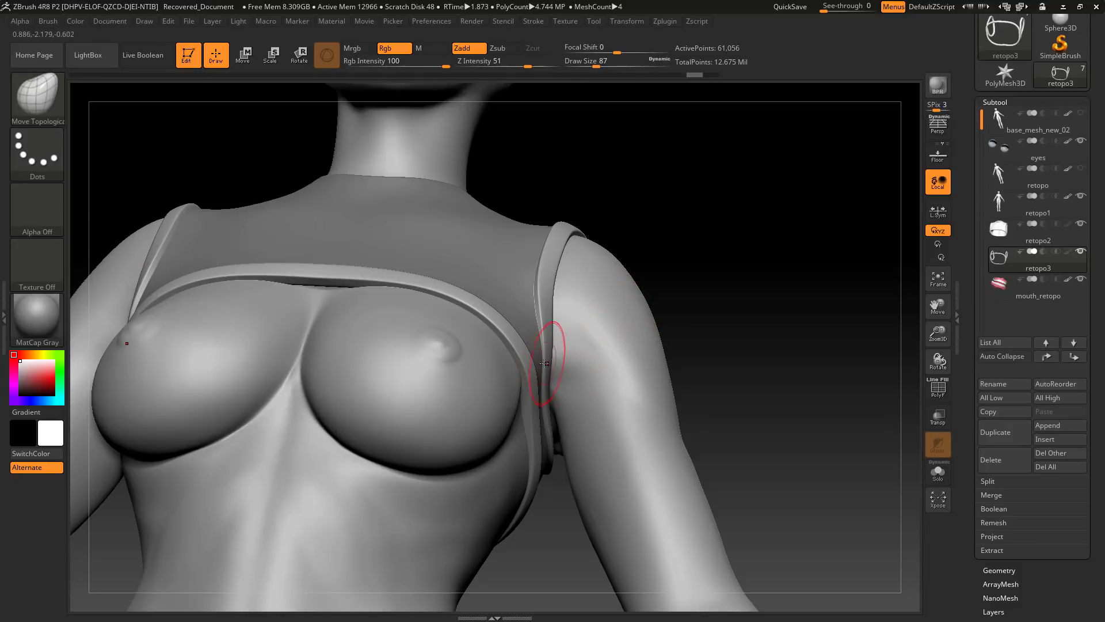
key(s)
drag(541, 365, 547, 364)
drag(706, 298, 709, 227)
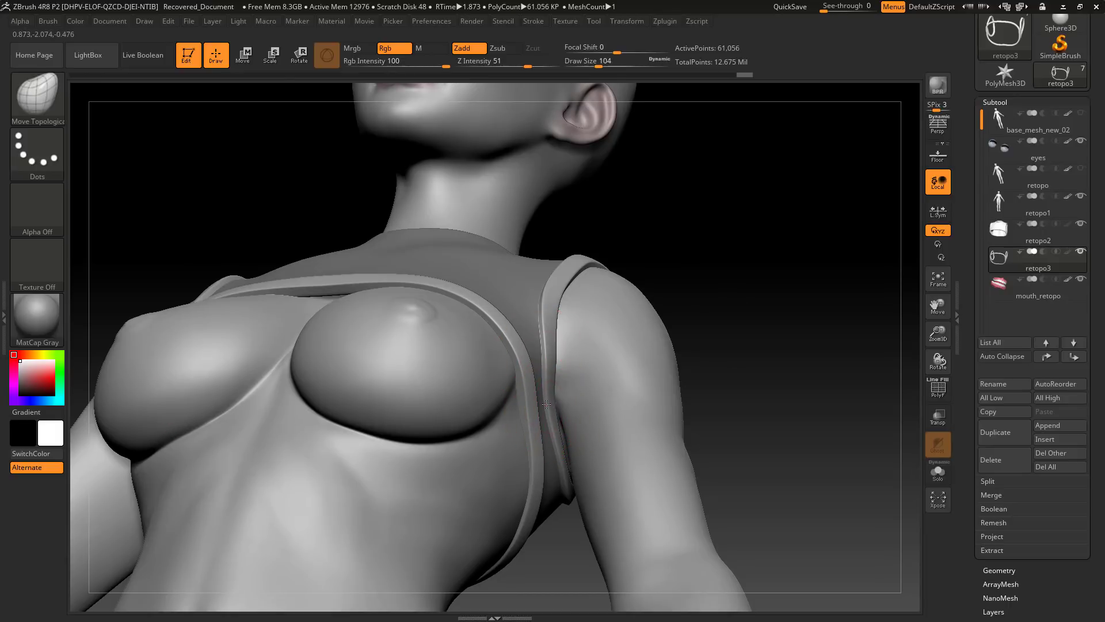
drag(546, 404, 556, 445)
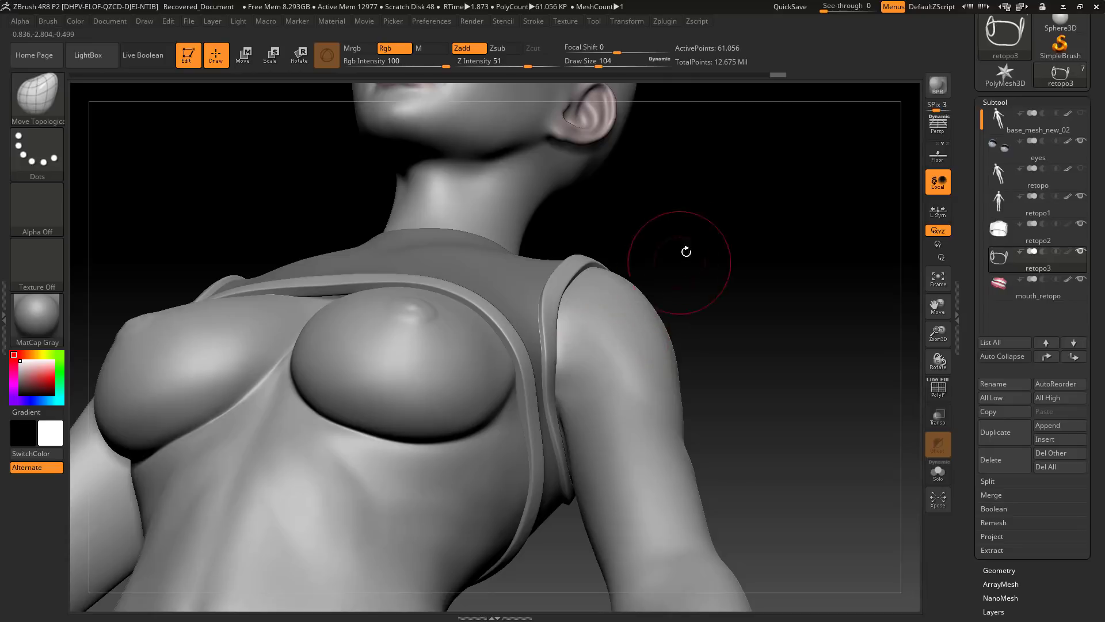
drag(685, 249, 598, 337)
mouse_move(687, 251)
mouse_down()
mouse_move(671, 276)
mouse_move(586, 269)
mouse_move(535, 237)
mouse_move(535, 153)
mouse_move(552, 153)
mouse_up()
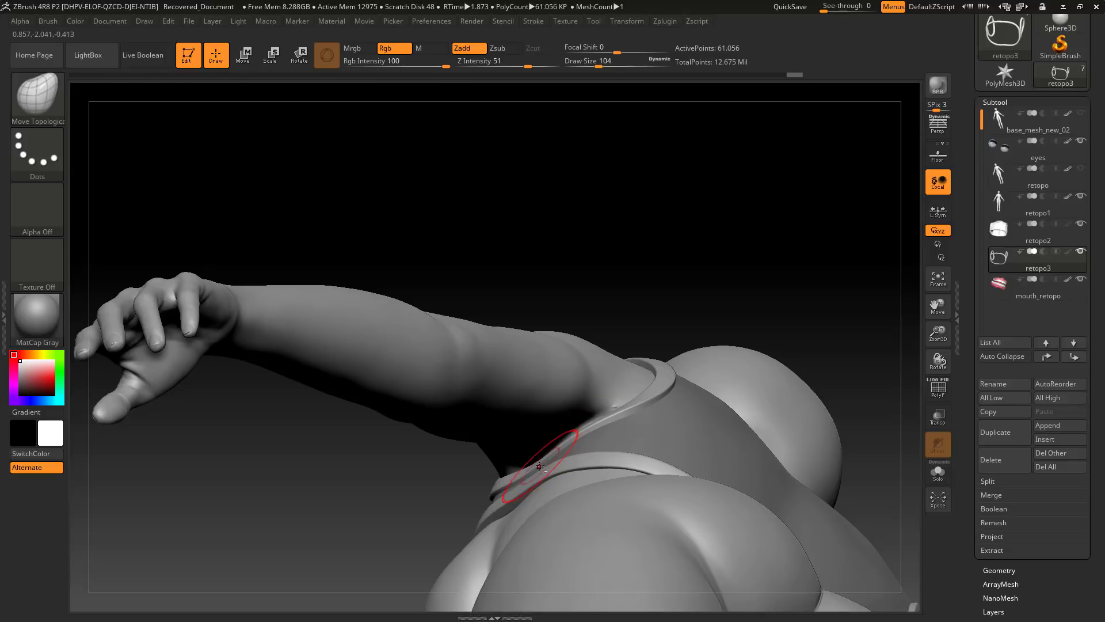
drag(542, 463, 540, 461)
- Fit the hem band along the side and back of the ribcage with Move Topological, enlarging the draw size to 136
drag(607, 262, 593, 362)
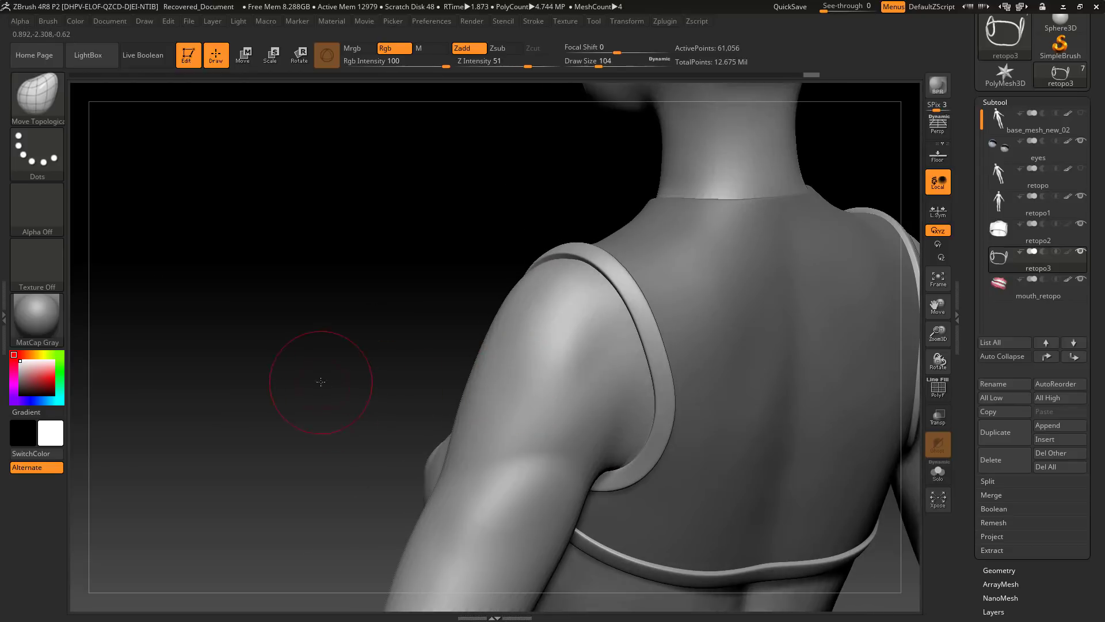
drag(320, 382, 512, 403)
drag(737, 406, 685, 354)
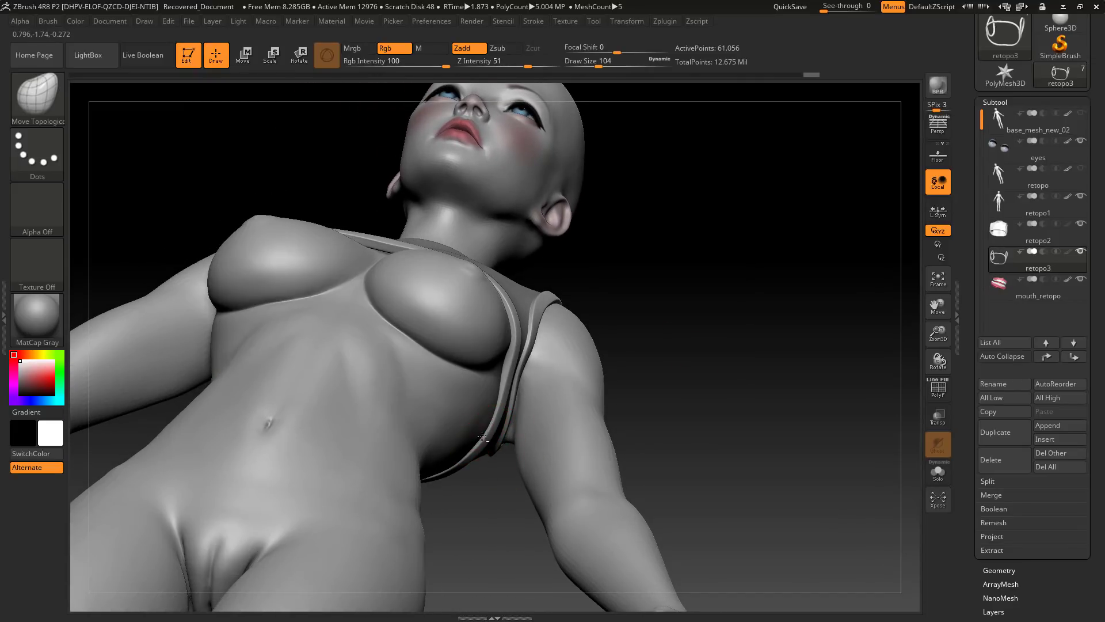
drag(475, 513, 429, 481)
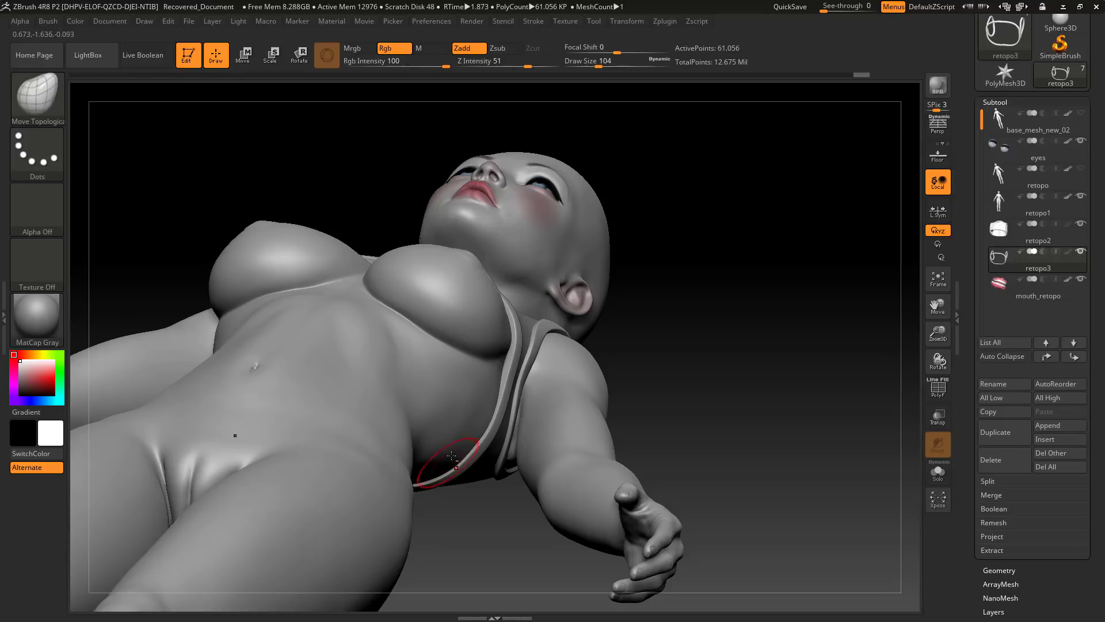
drag(494, 578, 371, 469)
drag(512, 415, 391, 480)
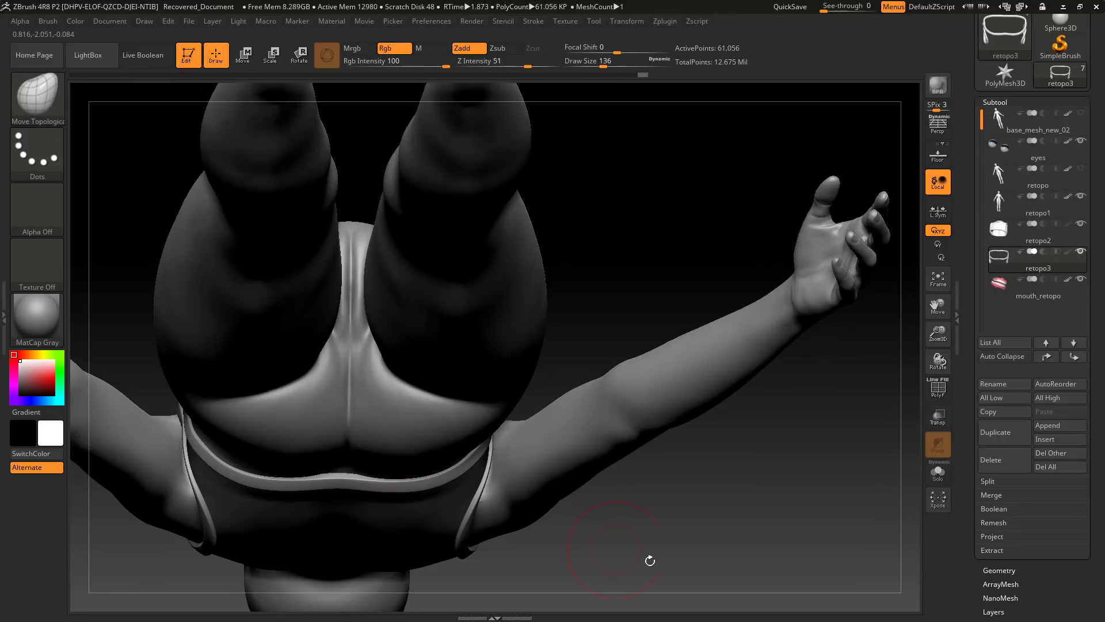
drag(650, 560, 716, 214)
alt+drag(755, 378, 776, 175)
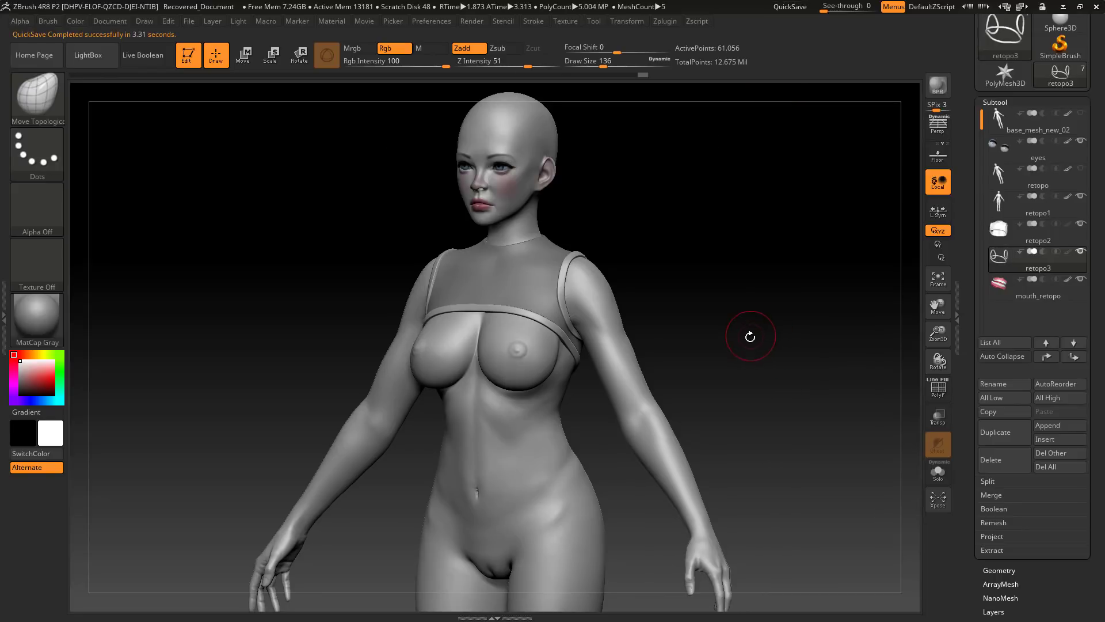
- Duplicate the retopo1 body subtool and isolate the copy, framed on the head and chest
drag(751, 336, 770, 325)
mouse_move(758, 281)
alt+mouse_down()
mouse_move(748, 385)
mouse_move(758, 346)
mouse_move(761, 390)
alt+mouse_up()
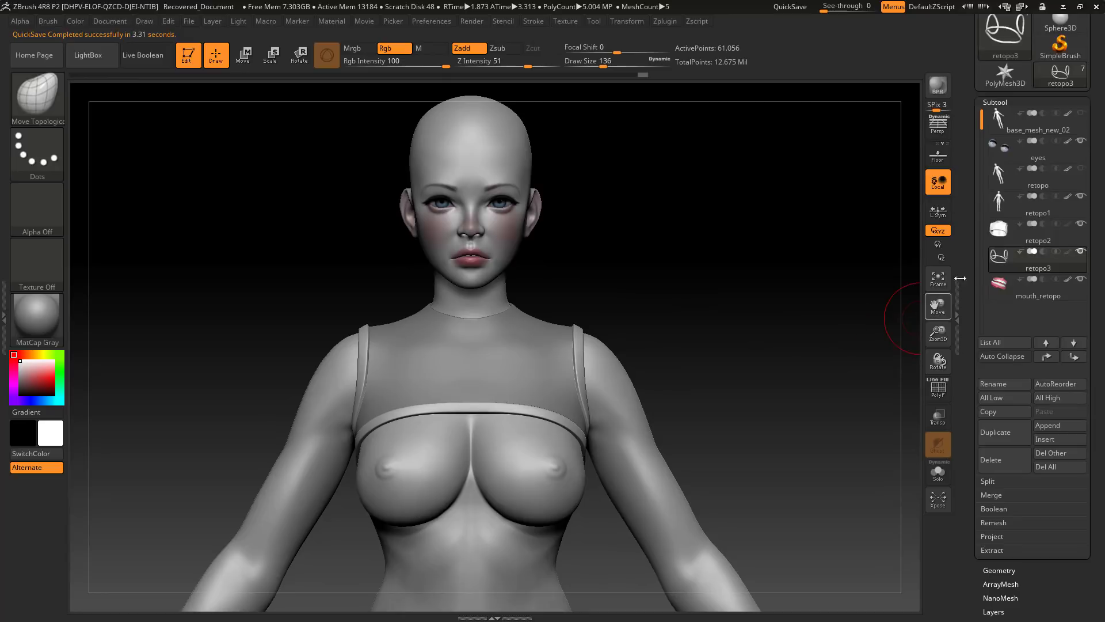
click(1077, 211)
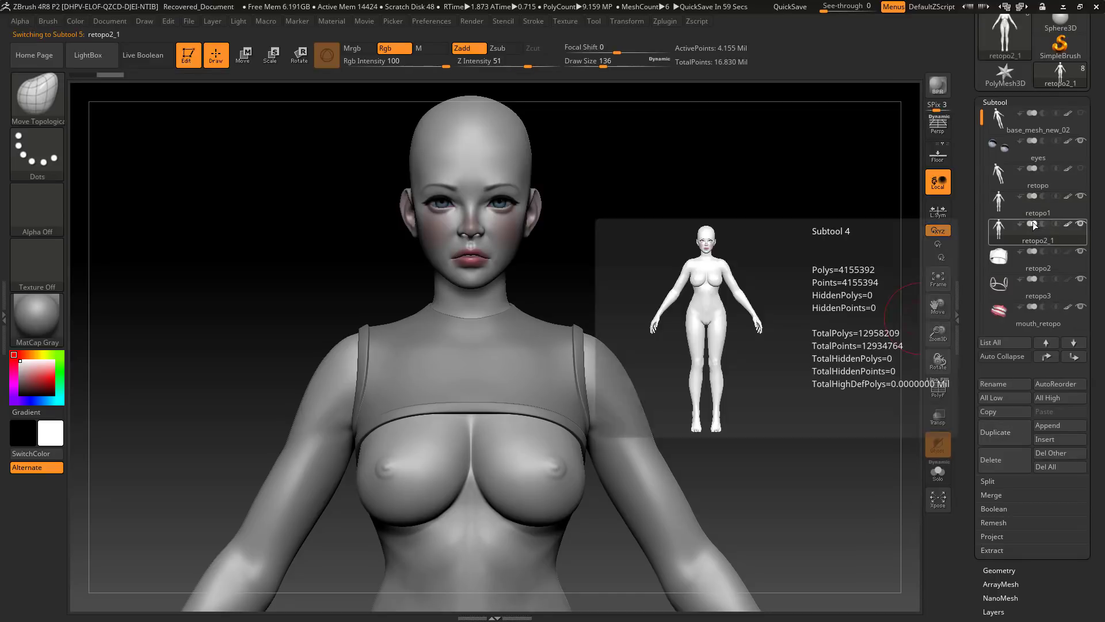
click(938, 471)
alt+drag(742, 389, 770, 403)
- Following the Photoshop concept, mask a collar around the front of the neck with a central V point, using draw size 49
key(bracketleft)
key(bracketleft)
key(bracketleft)
key(bracketleft)
key(bracketleft)
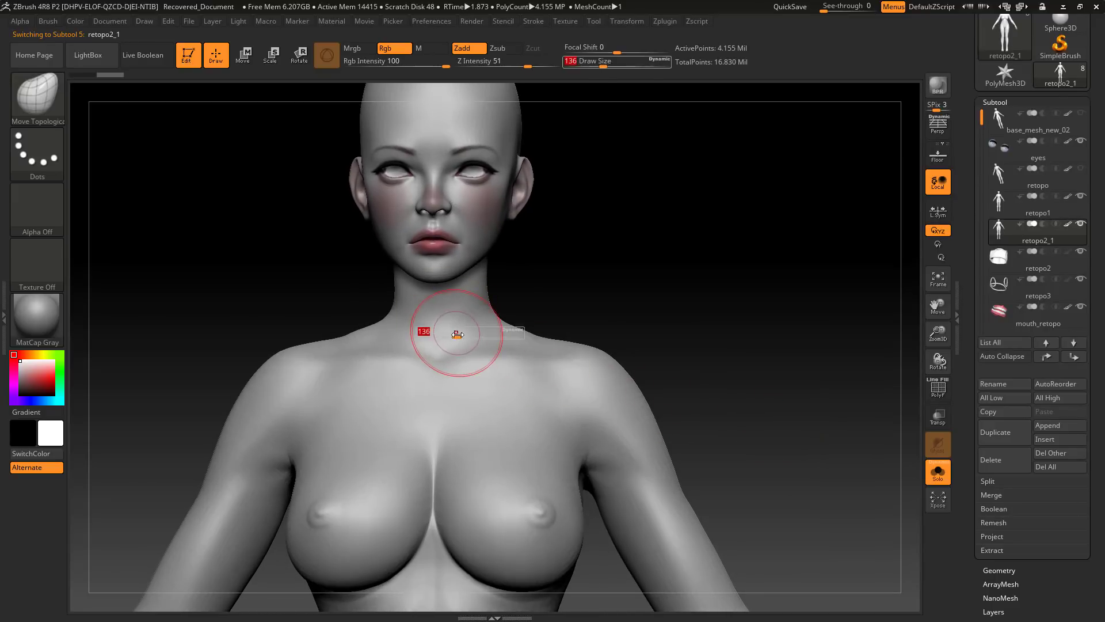
key(alt+Tab)
key(alt+Tab)
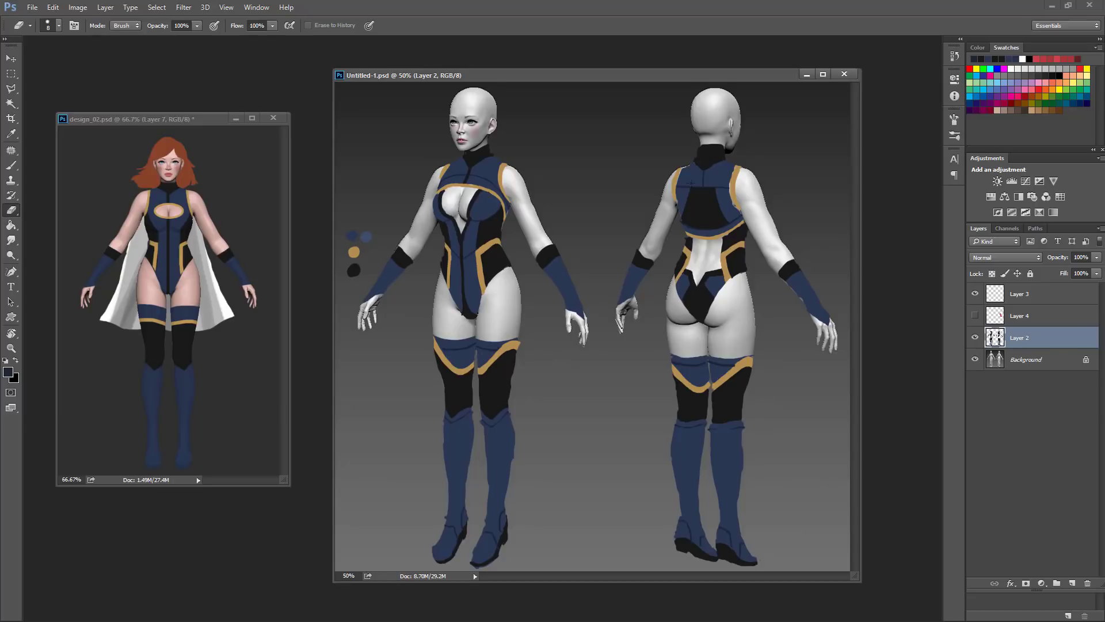
key(alt+Tab)
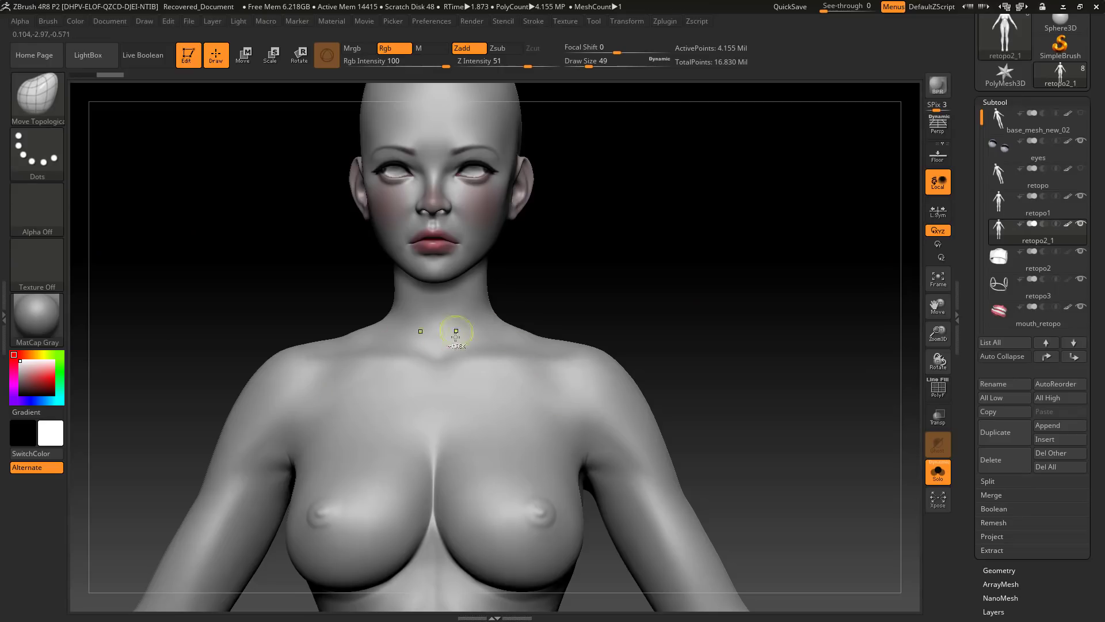
mouse_move(455, 328)
ctrl+mouse_down()
mouse_move(435, 352)
mouse_move(468, 332)
mouse_move(403, 339)
mouse_move(478, 337)
mouse_move(439, 325)
mouse_move(455, 300)
mouse_move(403, 298)
ctrl+mouse_up()
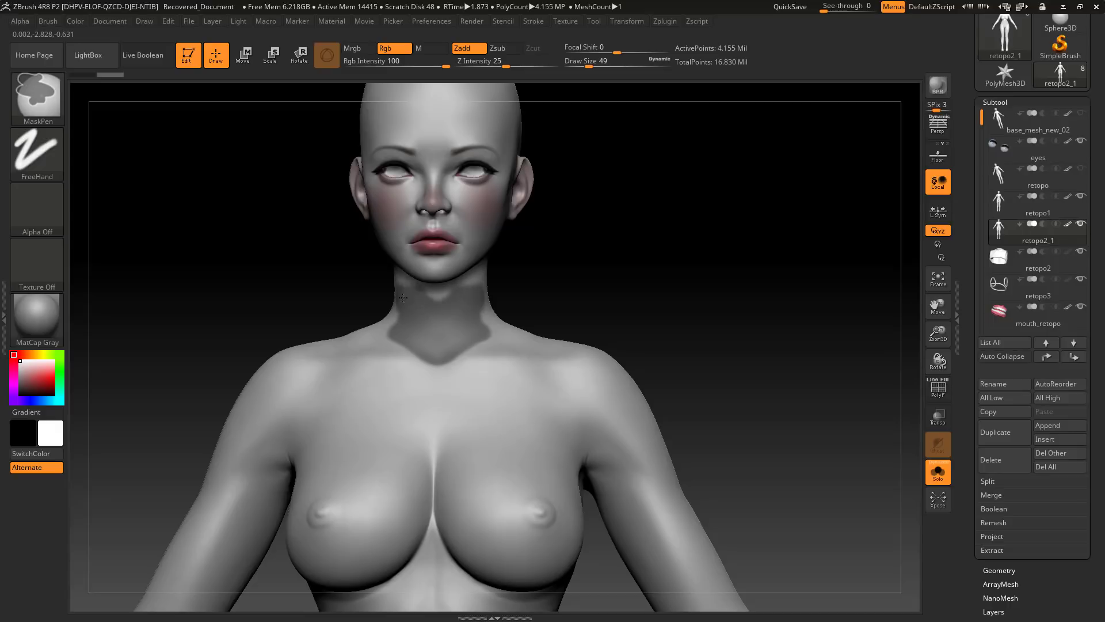
ctrl+drag(486, 314, 459, 348)
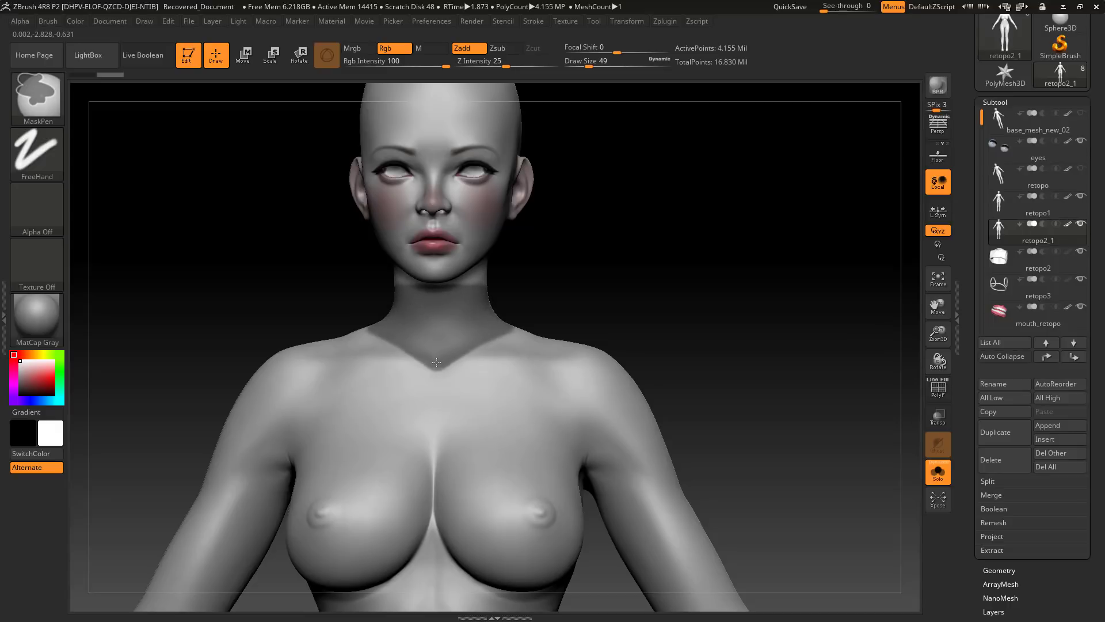
- Continue the collar mask around the back of the neck with a point at the nape and compare it with the concept
mouse_move(587, 301)
mouse_down()
mouse_move(585, 289)
mouse_move(501, 292)
mouse_move(542, 271)
mouse_move(528, 314)
mouse_move(424, 321)
mouse_move(437, 336)
mouse_move(530, 331)
mouse_move(516, 354)
mouse_move(499, 307)
mouse_up()
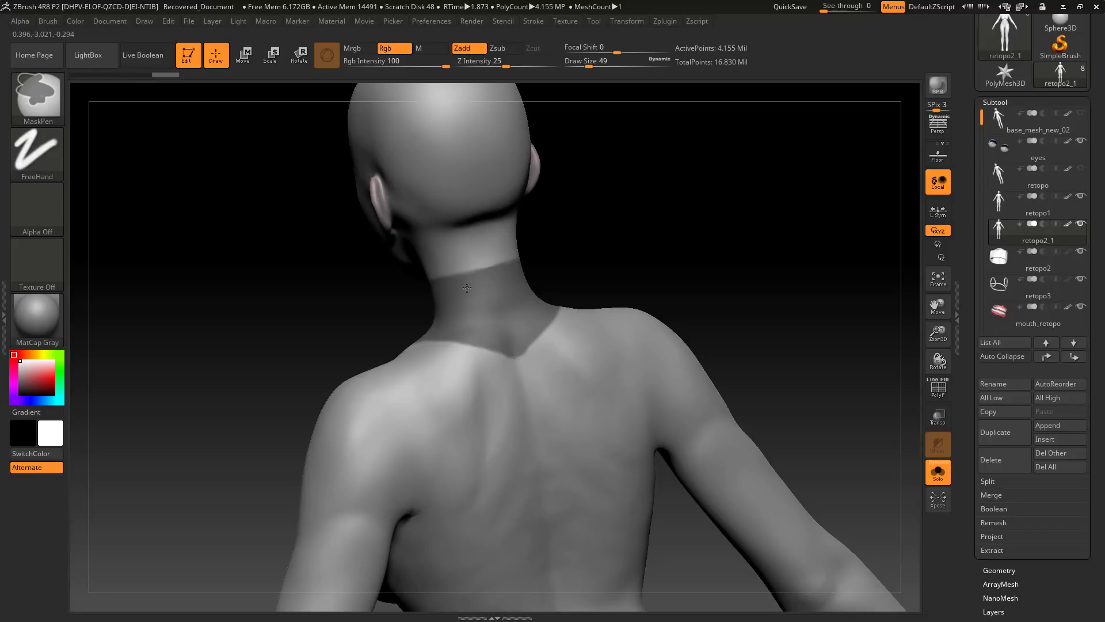
mouse_move(431, 297)
mouse_down()
mouse_move(639, 241)
mouse_move(673, 288)
mouse_move(577, 300)
mouse_move(642, 326)
mouse_move(715, 315)
mouse_up()
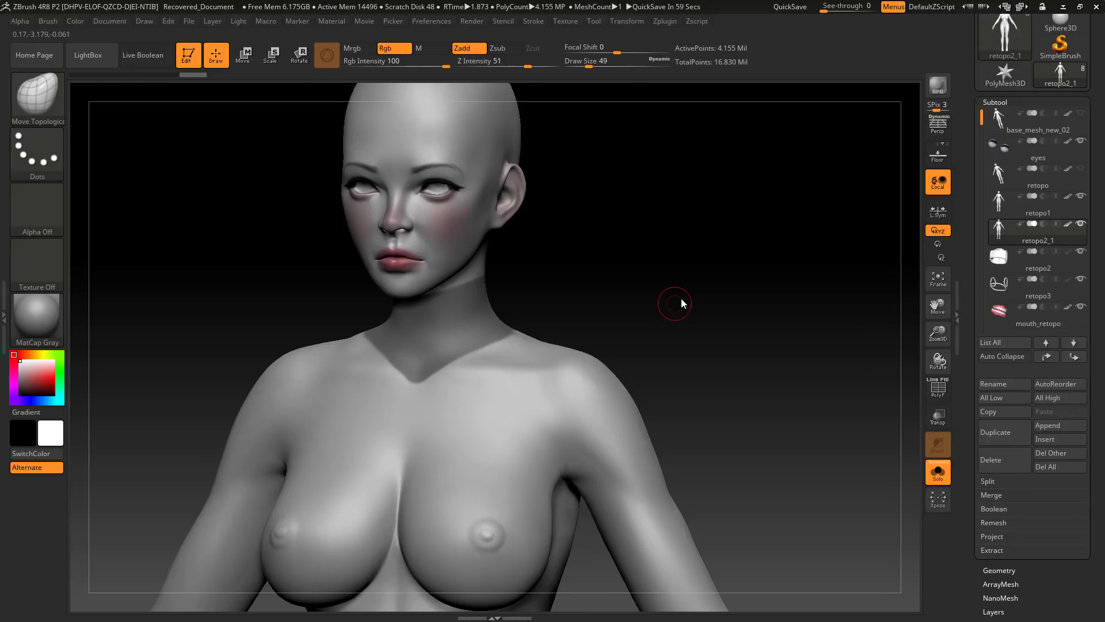
drag(679, 304, 713, 320)
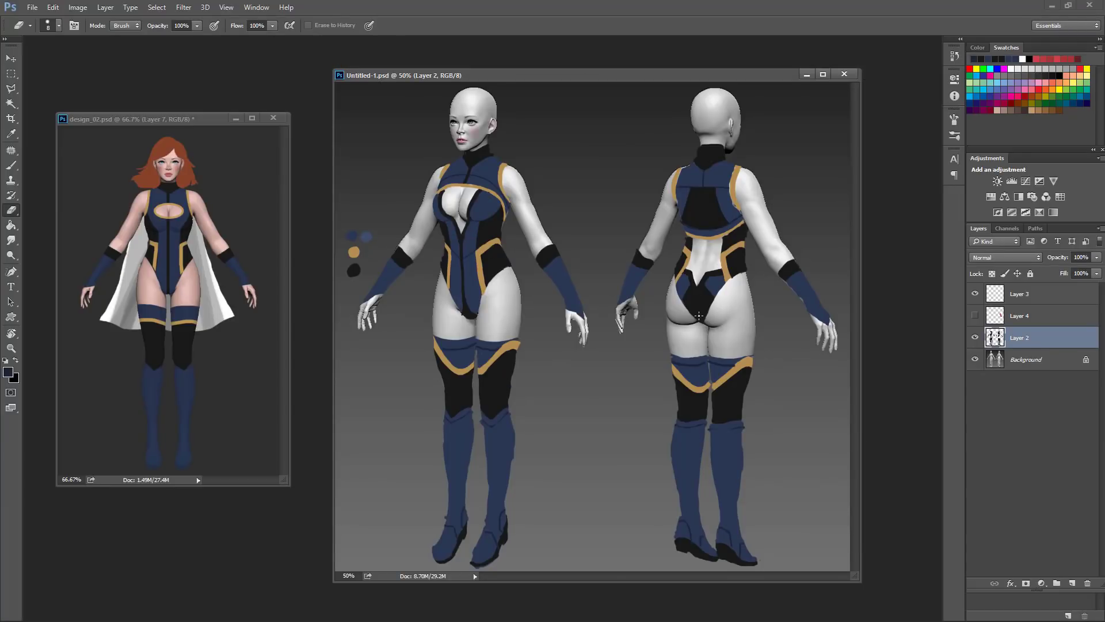
key(alt+Tab)
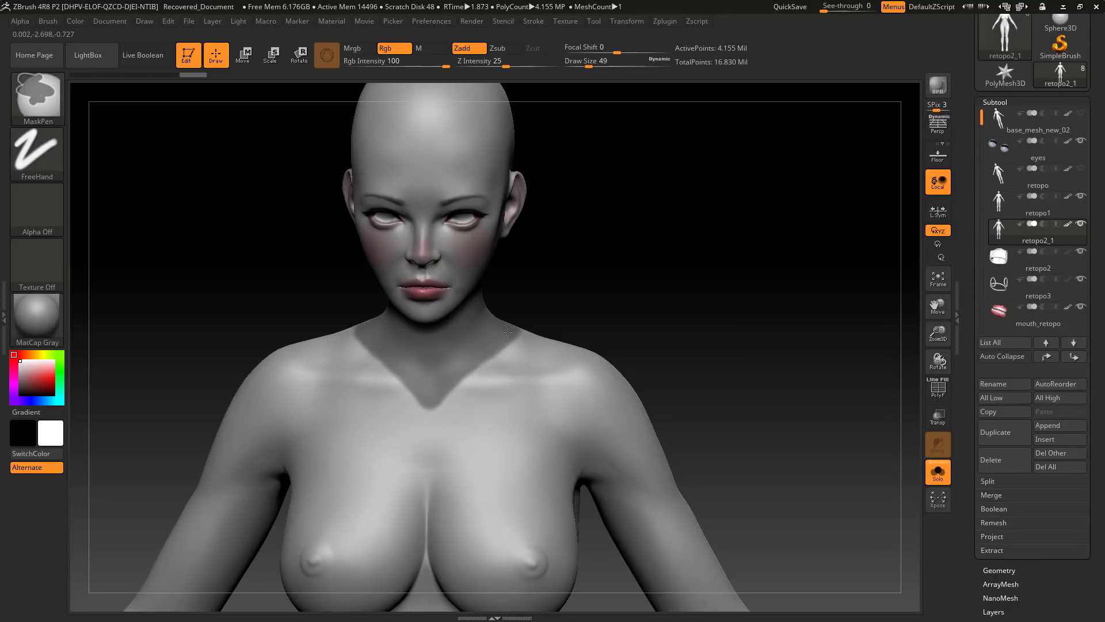
- Shorten and soften the front V point of the collar mask above the chest
key(b)
key(m)
key(t)
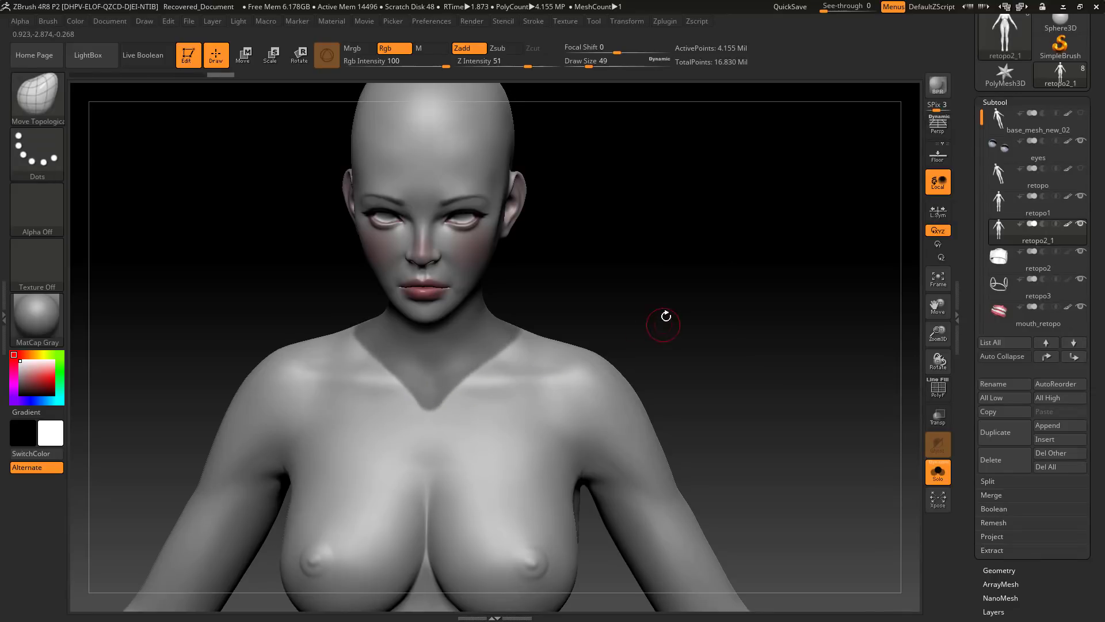
mouse_move(662, 316)
mouse_down()
mouse_move(679, 284)
mouse_move(445, 412)
mouse_up()
key(ctrl)
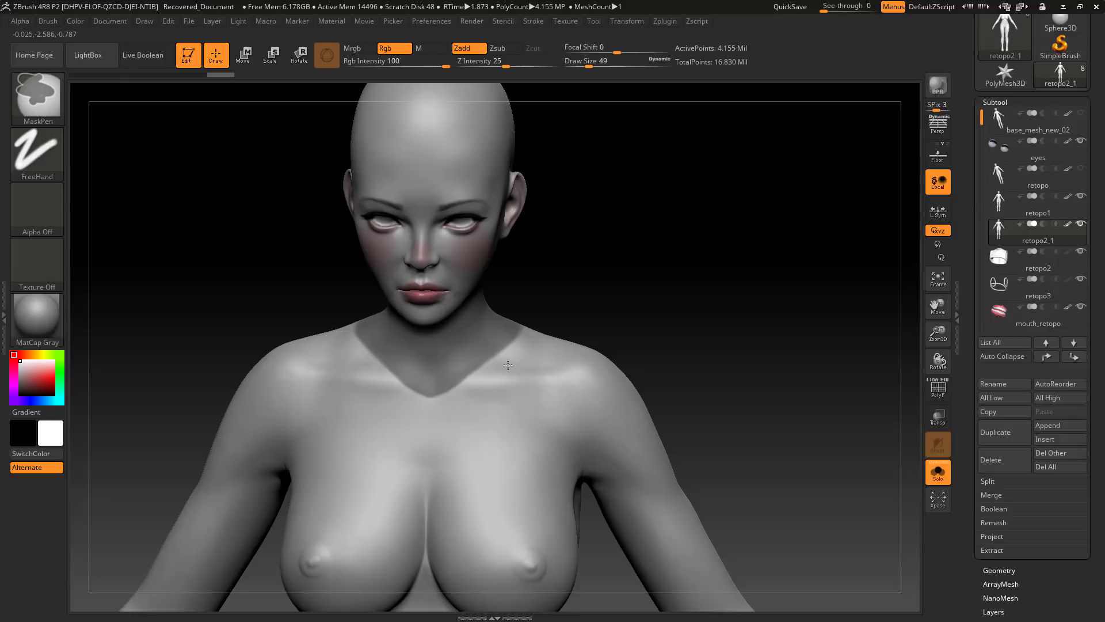
- Clean the collar mask's lower edge over the shoulders and round its point at the nape, following the Photoshop concept
mouse_move(604, 289)
mouse_down()
mouse_move(661, 226)
mouse_move(520, 368)
mouse_up()
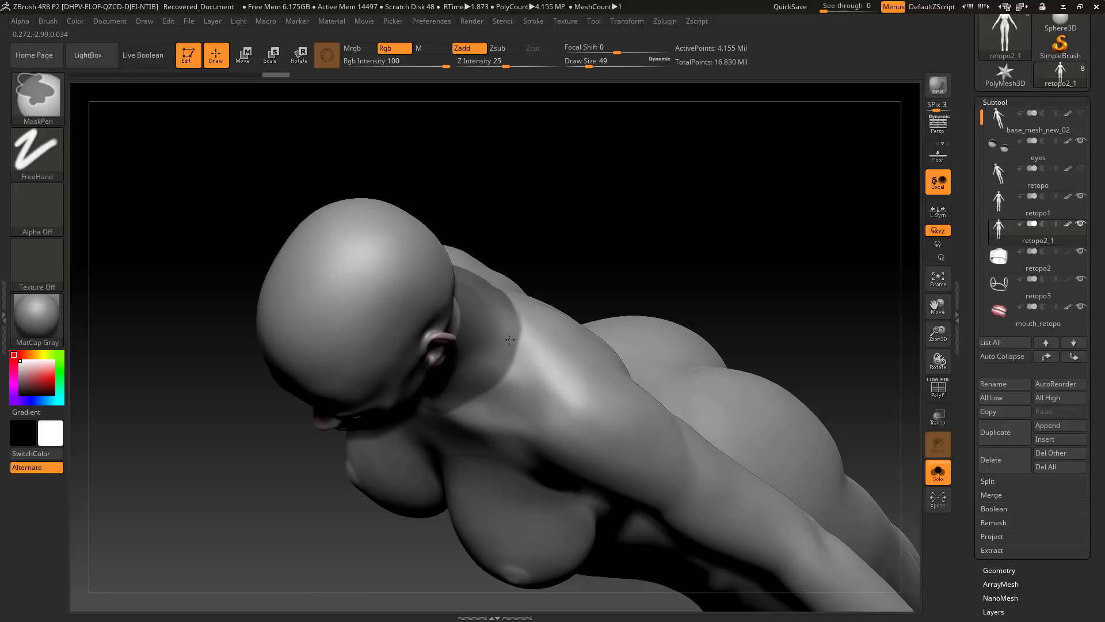
drag(572, 261, 506, 309)
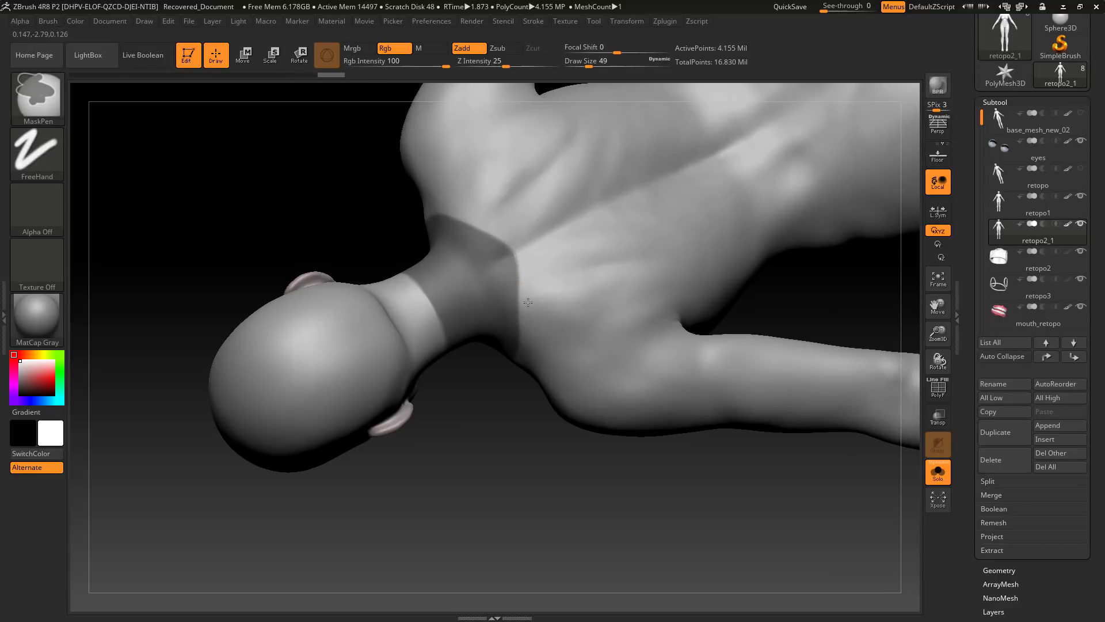
mouse_move(522, 513)
mouse_down()
mouse_move(723, 226)
mouse_move(804, 192)
mouse_move(804, 237)
mouse_move(779, 259)
mouse_move(791, 271)
mouse_move(779, 289)
mouse_up()
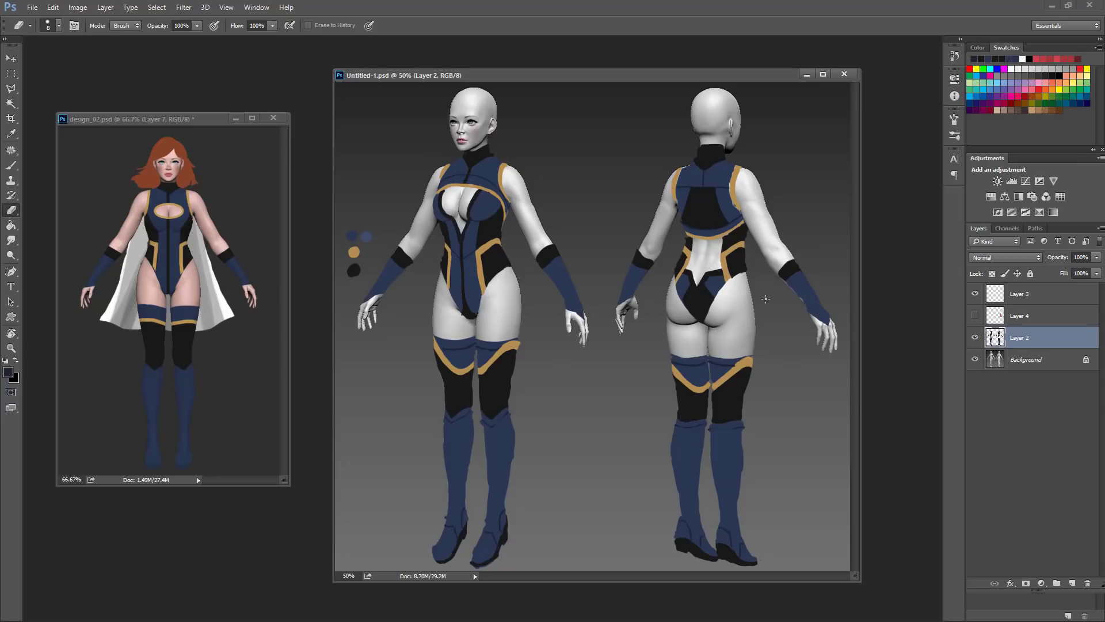
key(alt+Tab)
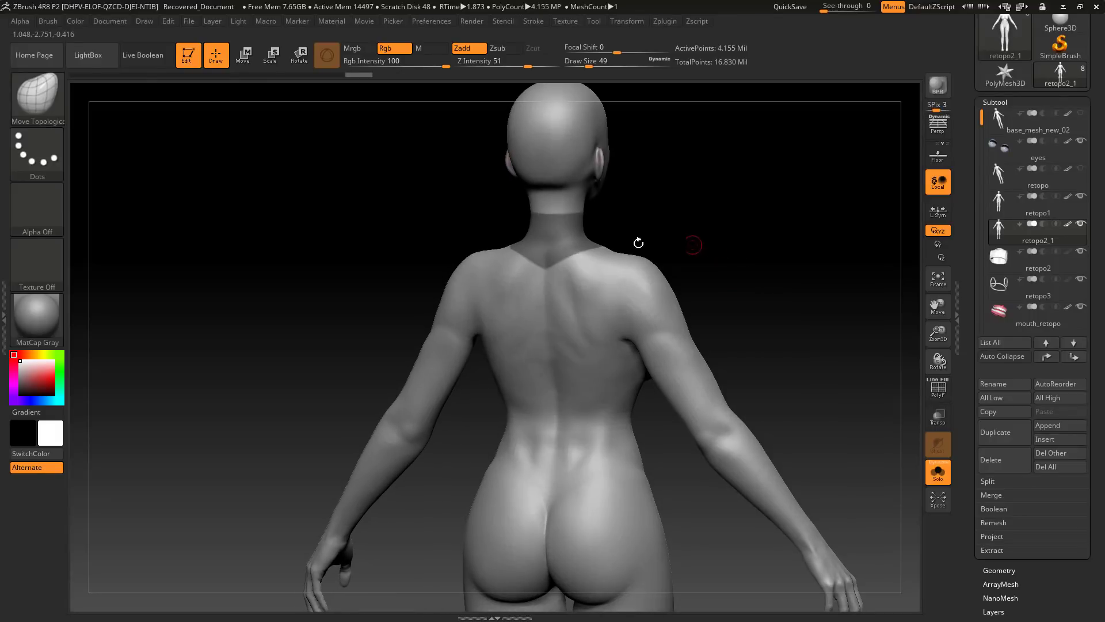
key(ctrl)
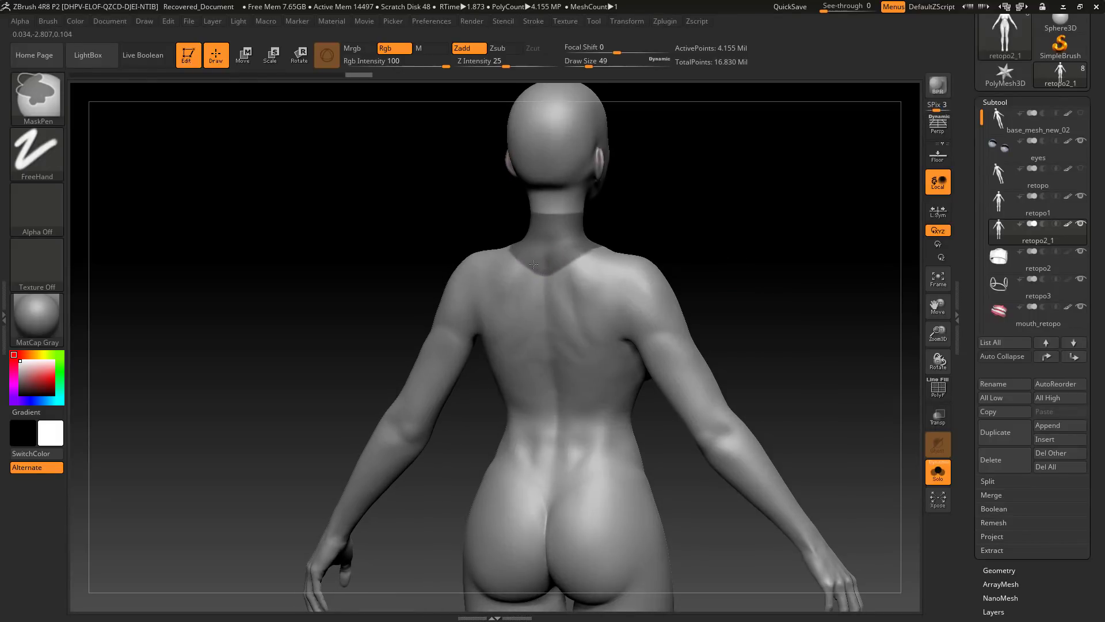
drag(681, 202, 605, 271)
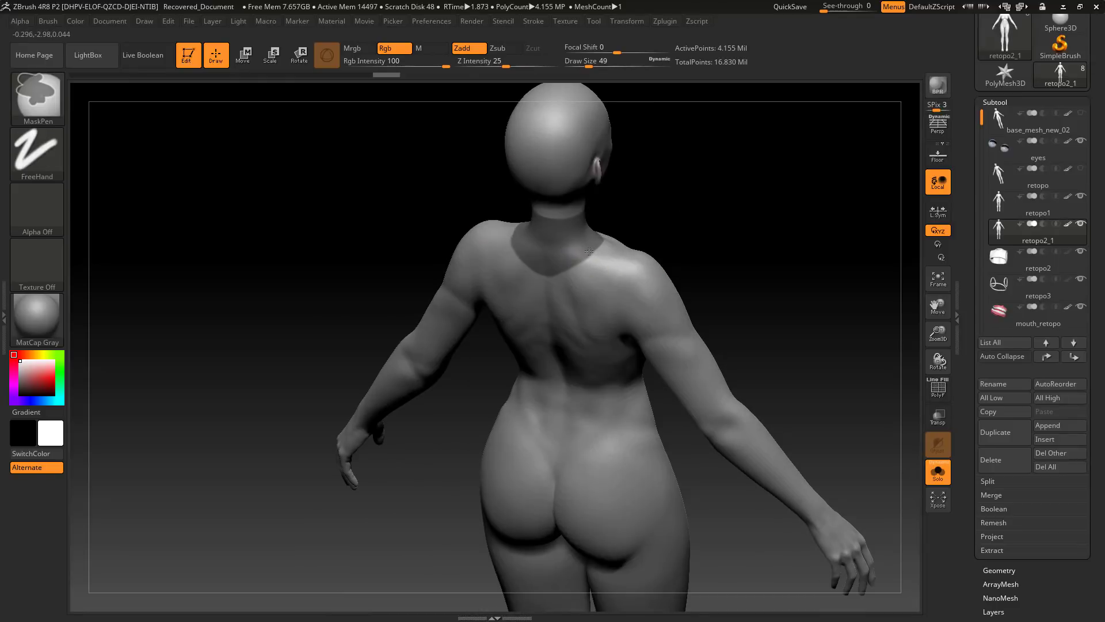
mouse_move(639, 219)
mouse_down()
mouse_move(710, 185)
mouse_move(774, 230)
mouse_move(801, 279)
mouse_move(779, 264)
mouse_move(785, 254)
mouse_move(807, 286)
mouse_move(713, 305)
mouse_move(782, 330)
mouse_move(794, 363)
mouse_move(779, 375)
mouse_move(765, 348)
mouse_move(666, 353)
mouse_move(644, 347)
mouse_move(634, 323)
mouse_up()
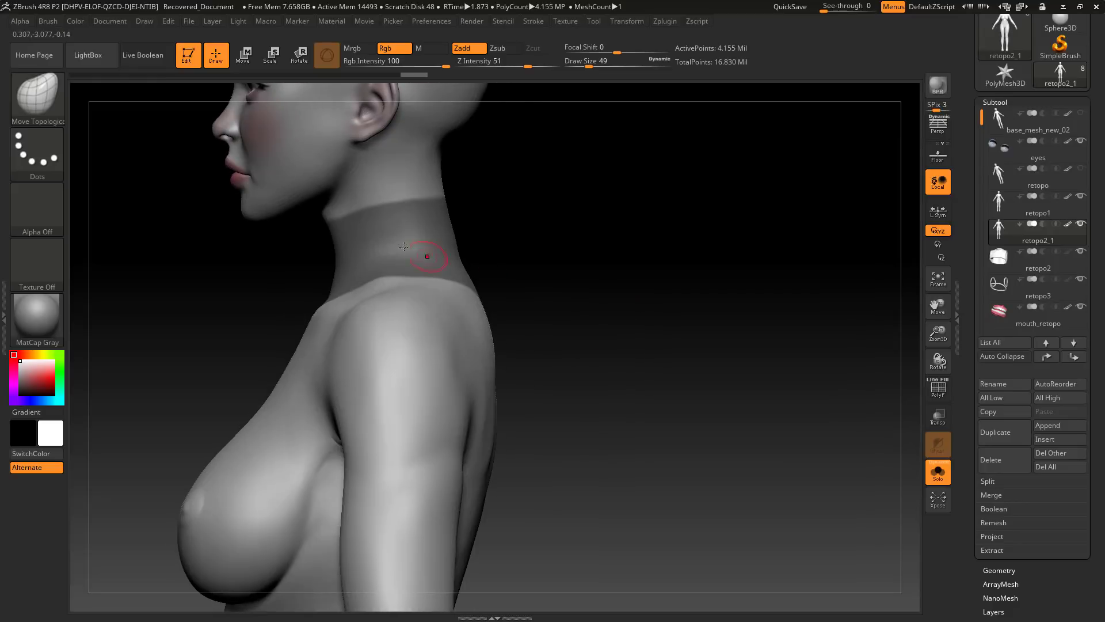
- Even out the collar mask's upper edge around the throat, checking it from the front and side
key(ctrl)
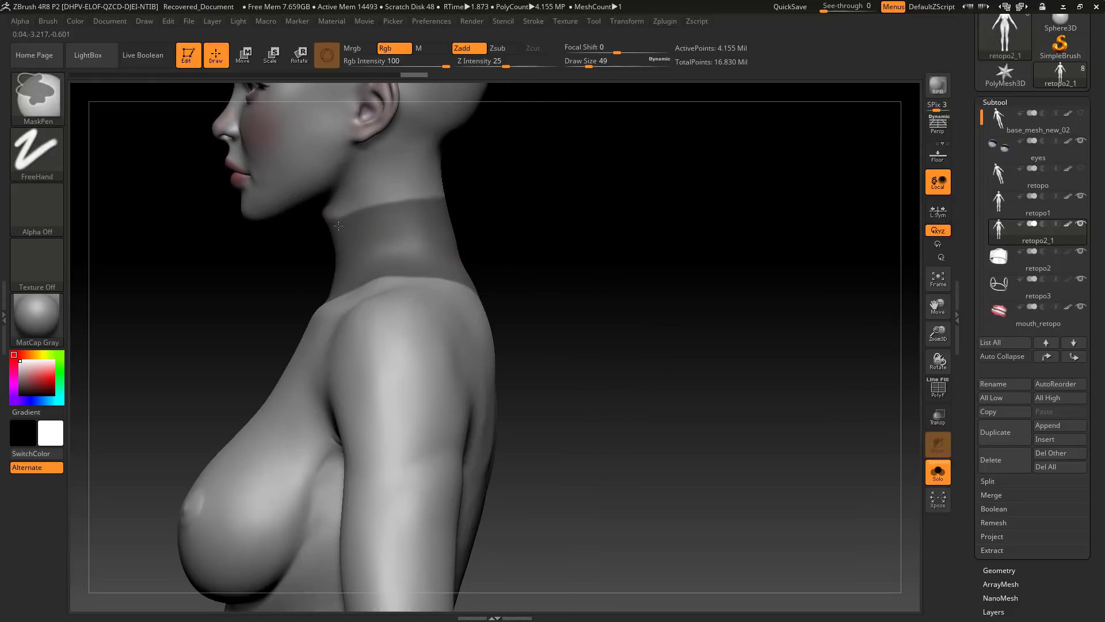
drag(507, 231, 565, 202)
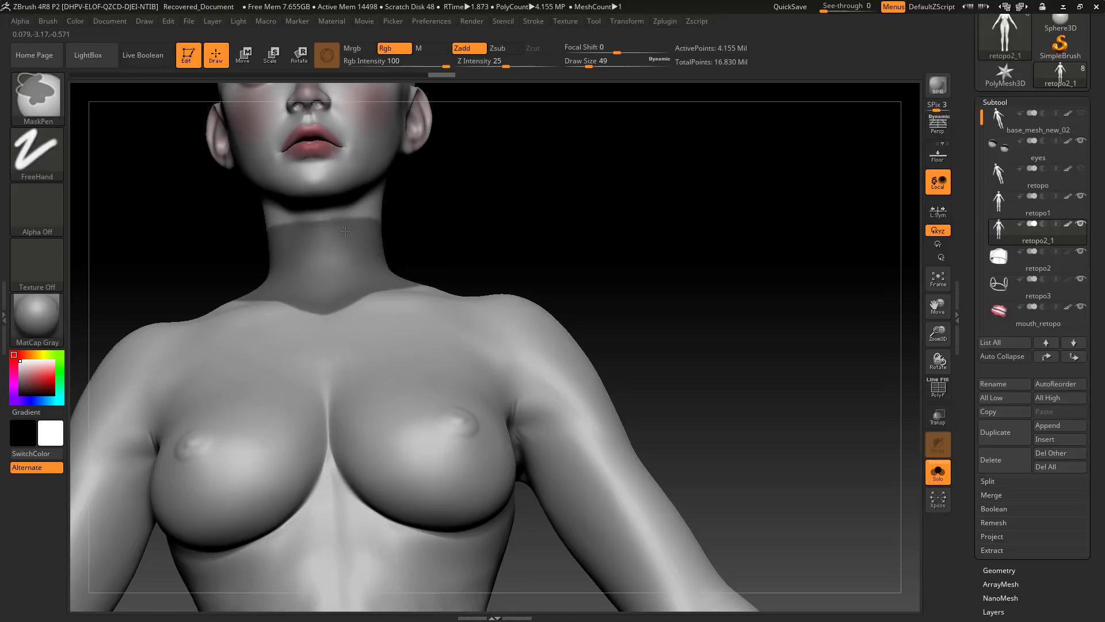
mouse_move(486, 229)
mouse_down()
mouse_move(585, 272)
mouse_move(582, 294)
mouse_up()
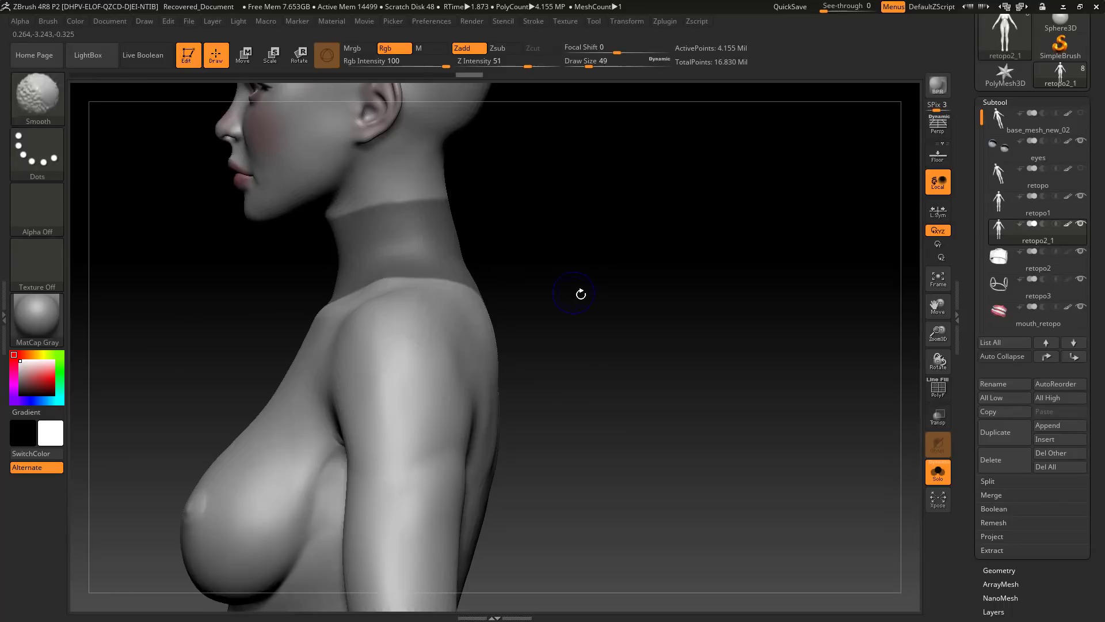
drag(658, 318, 500, 275)
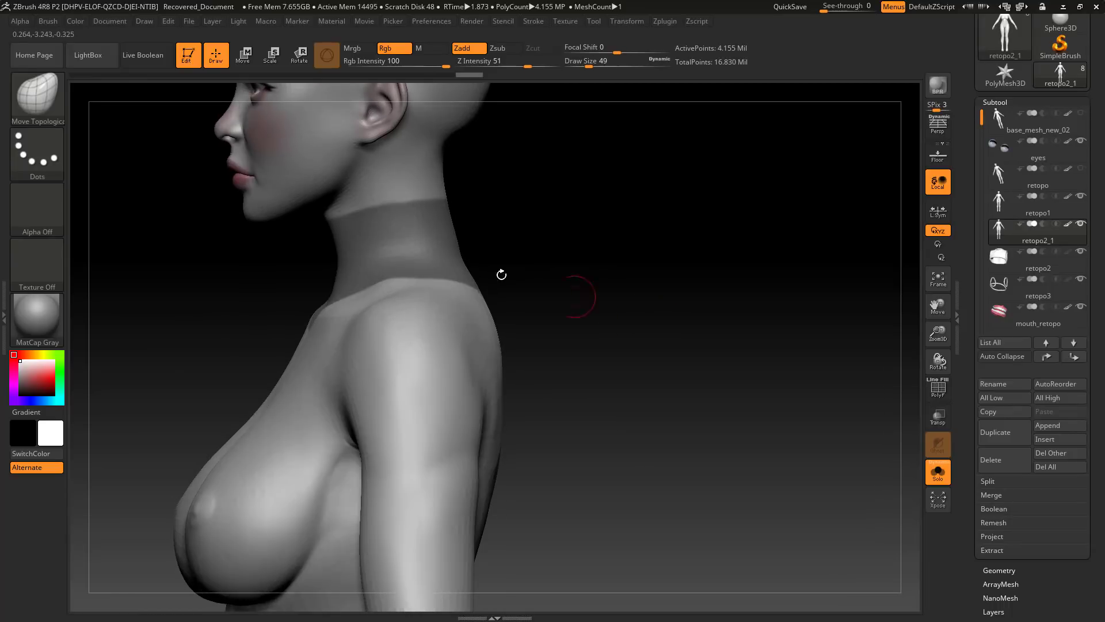
ctrl+shift+click(355, 194)
ctrl+shift+click(371, 198)
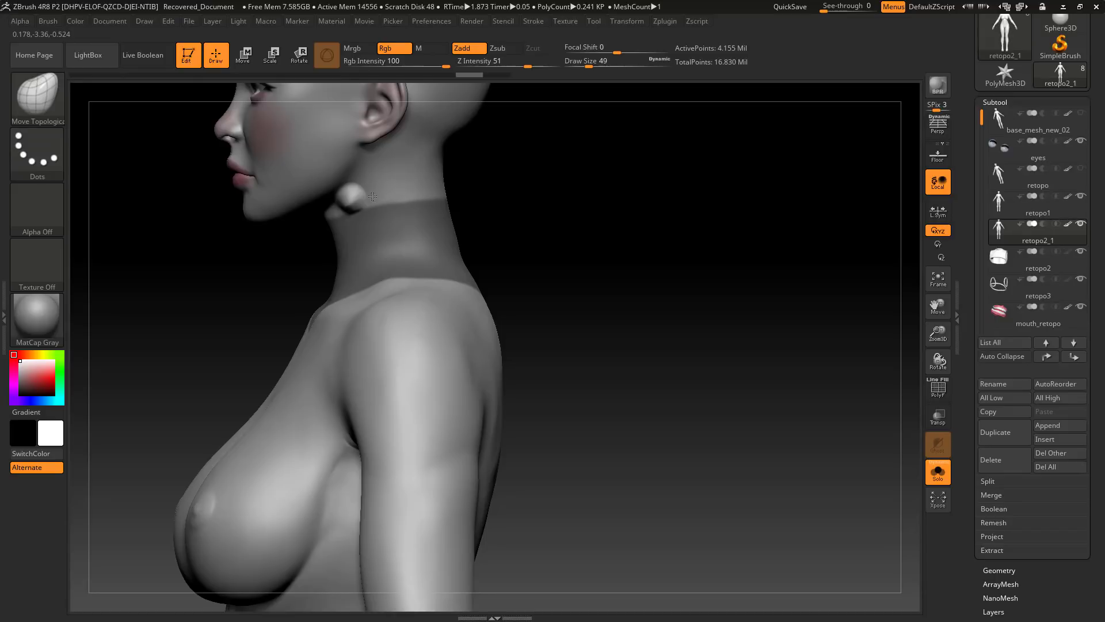
ctrl+shift+click(386, 193)
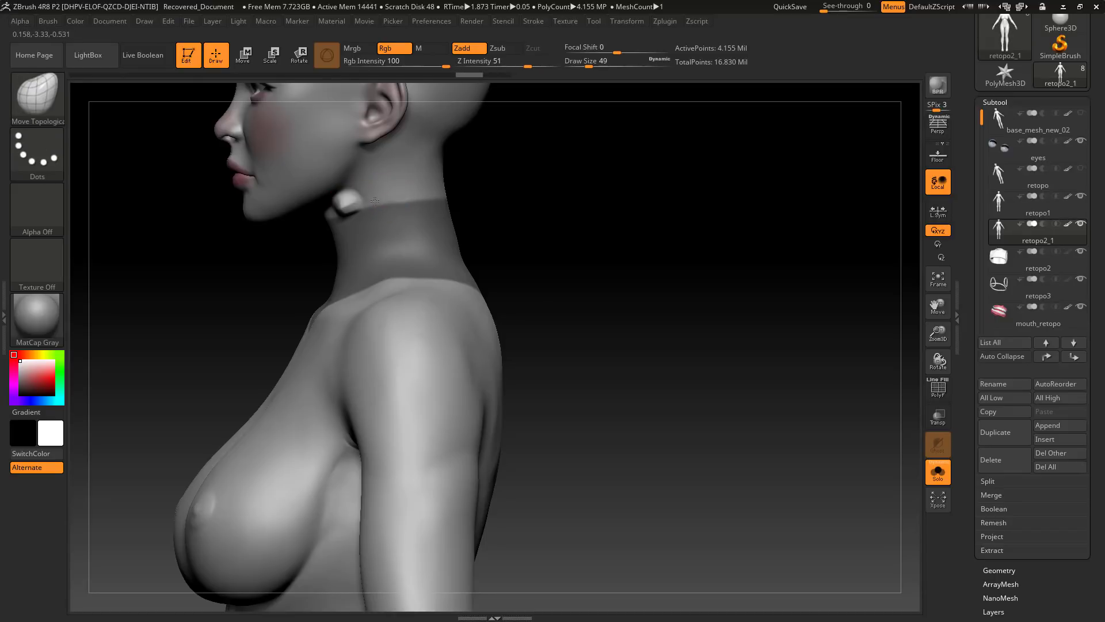
key(ctrl)
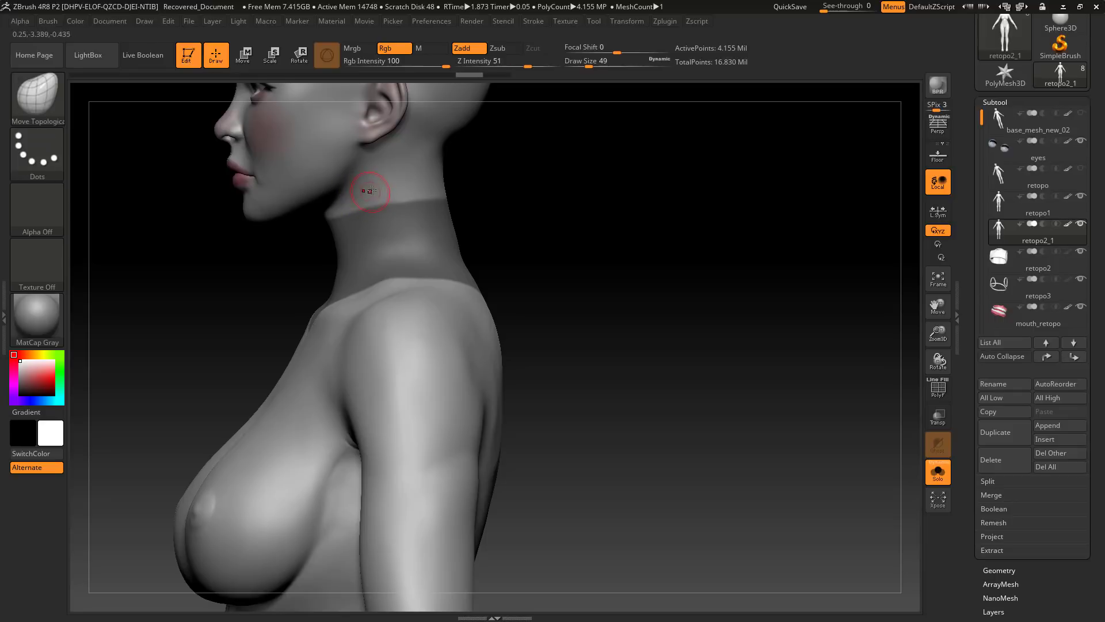
key(ctrl)
key(shift)
key(ctrl)
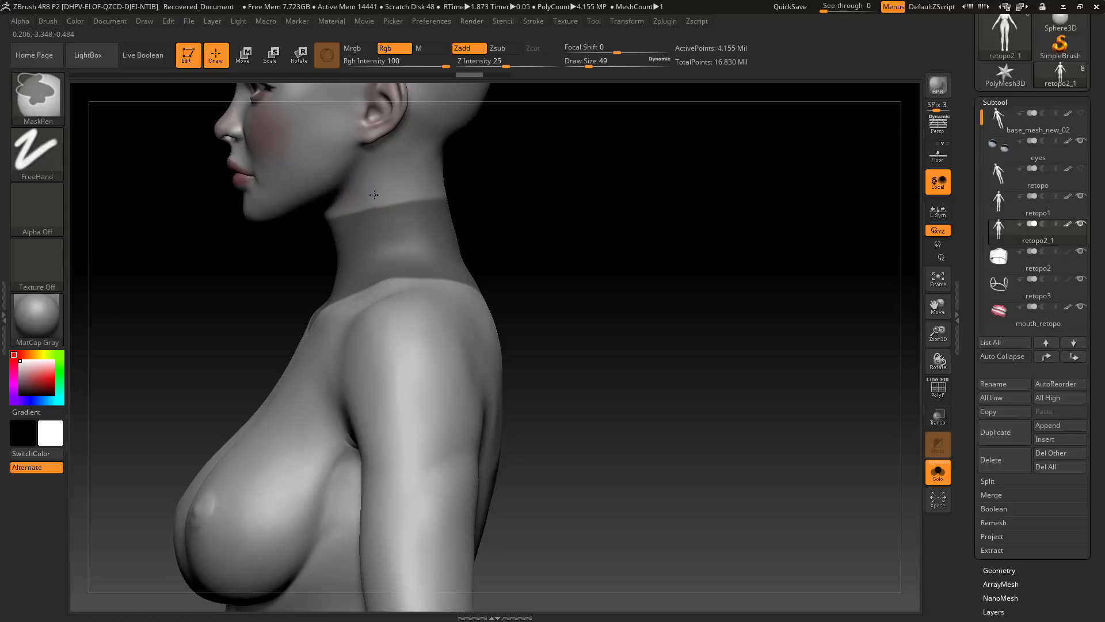
- Display the wireframe on the masked body copy and turn off its texture map
drag(574, 205, 589, 220)
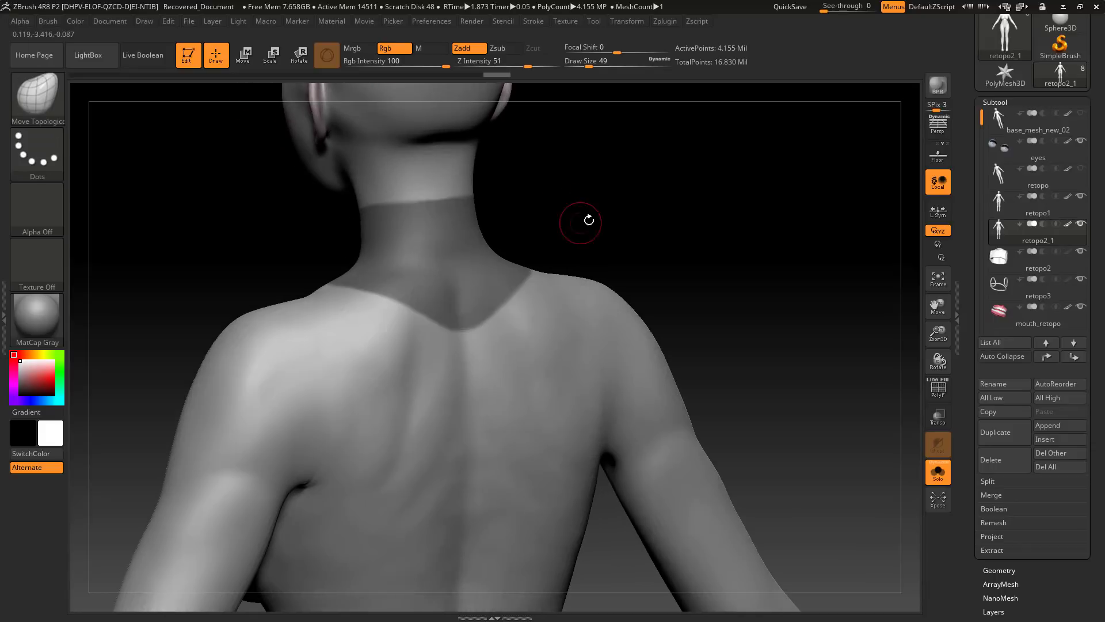
drag(677, 217, 732, 365)
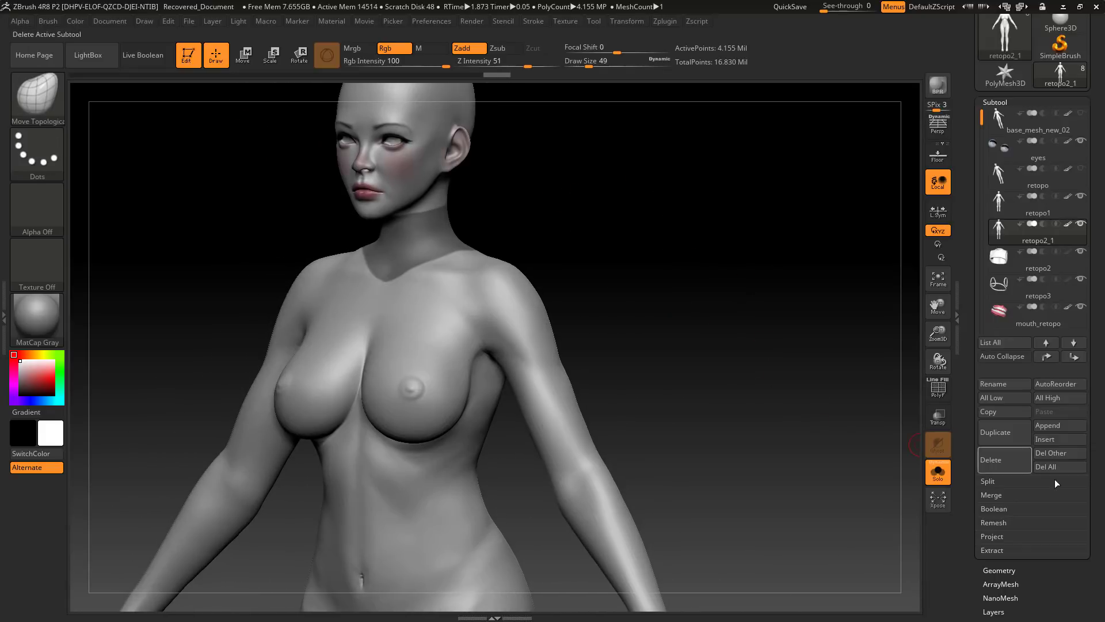
scroll(1098, 461, down, 6)
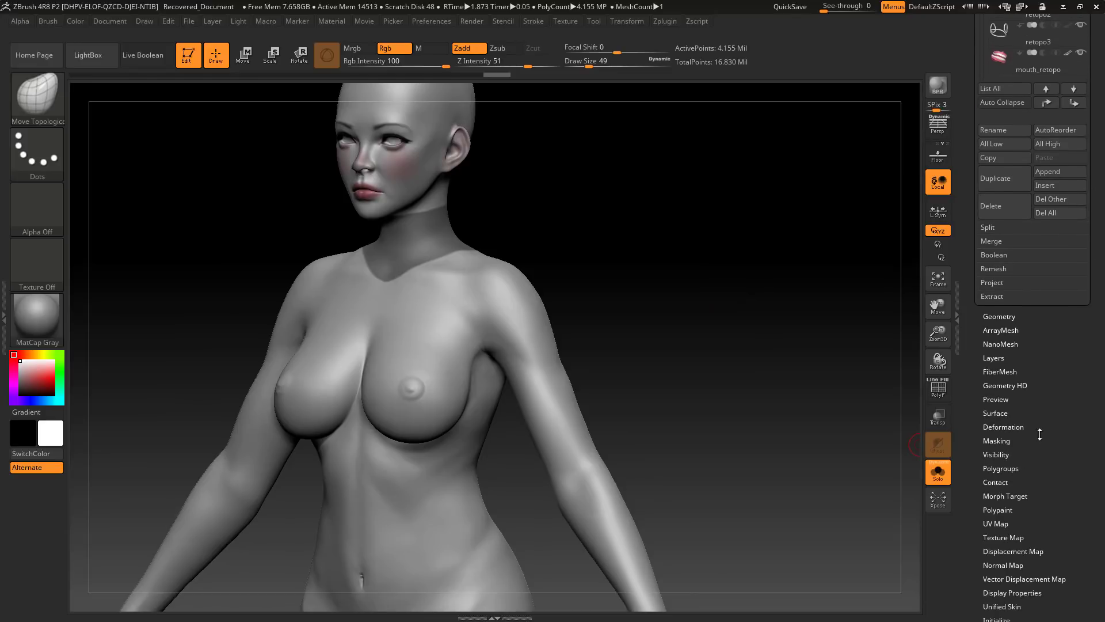
scroll(1056, 445, up, 1)
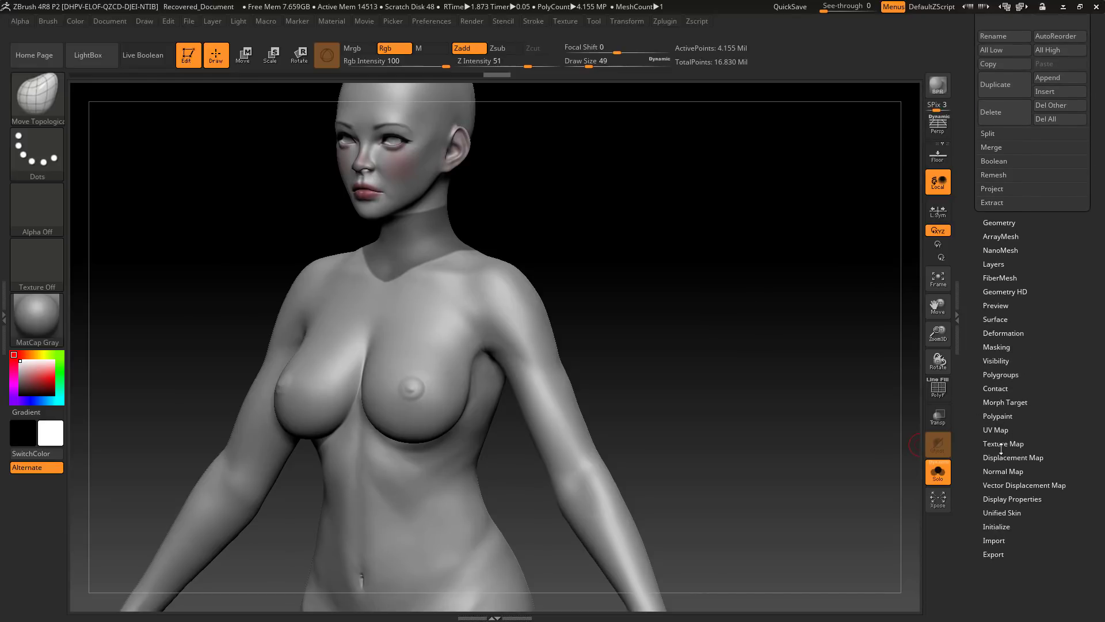
click(939, 395)
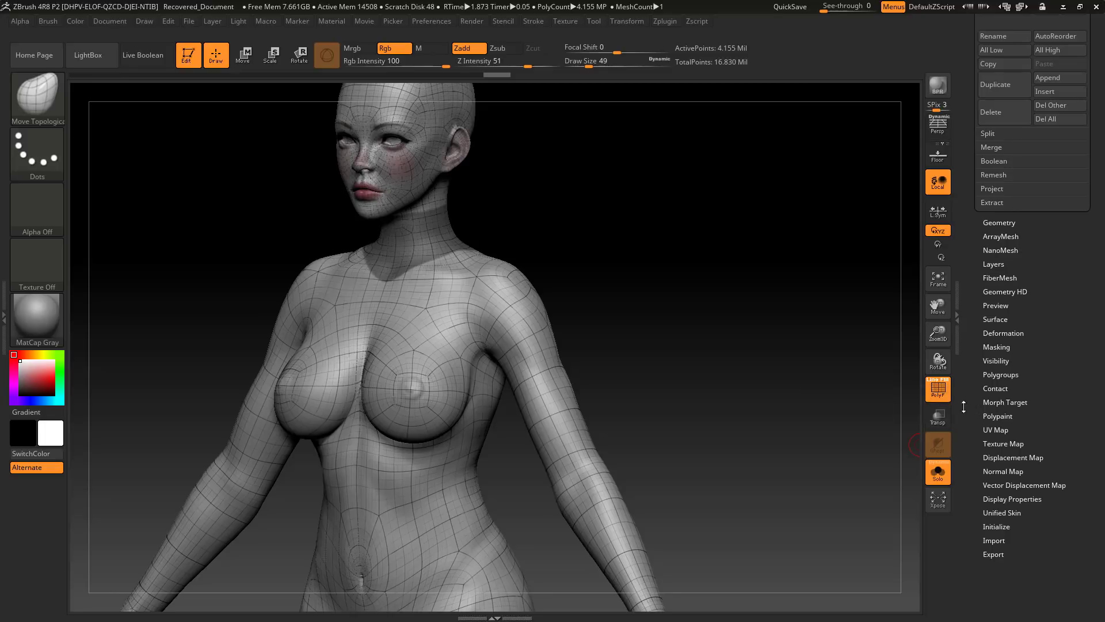
click(994, 429)
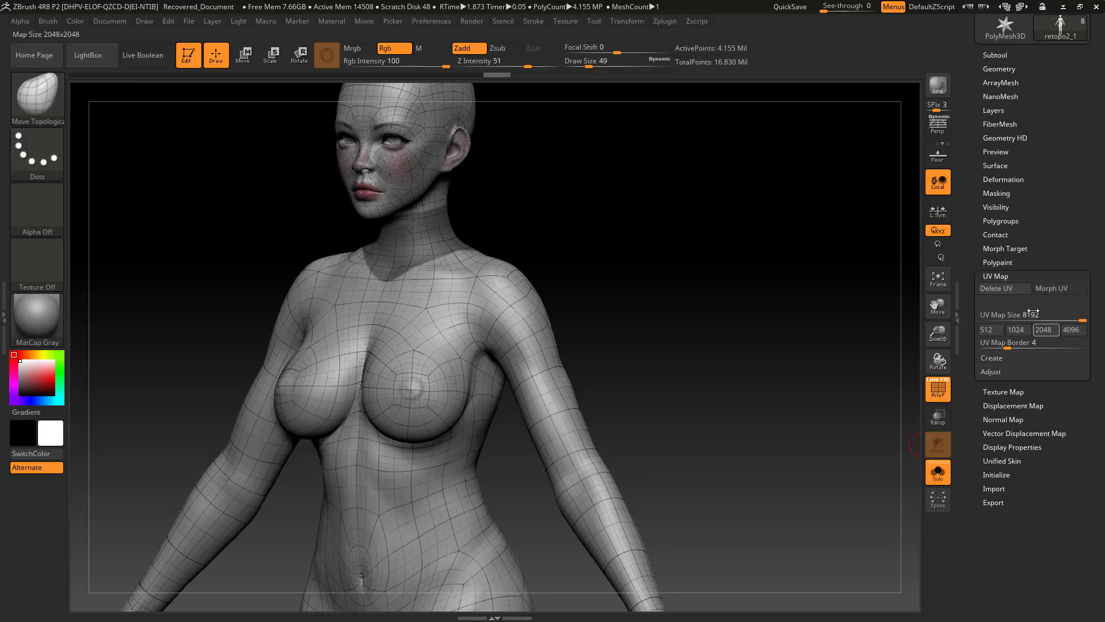
click(1041, 391)
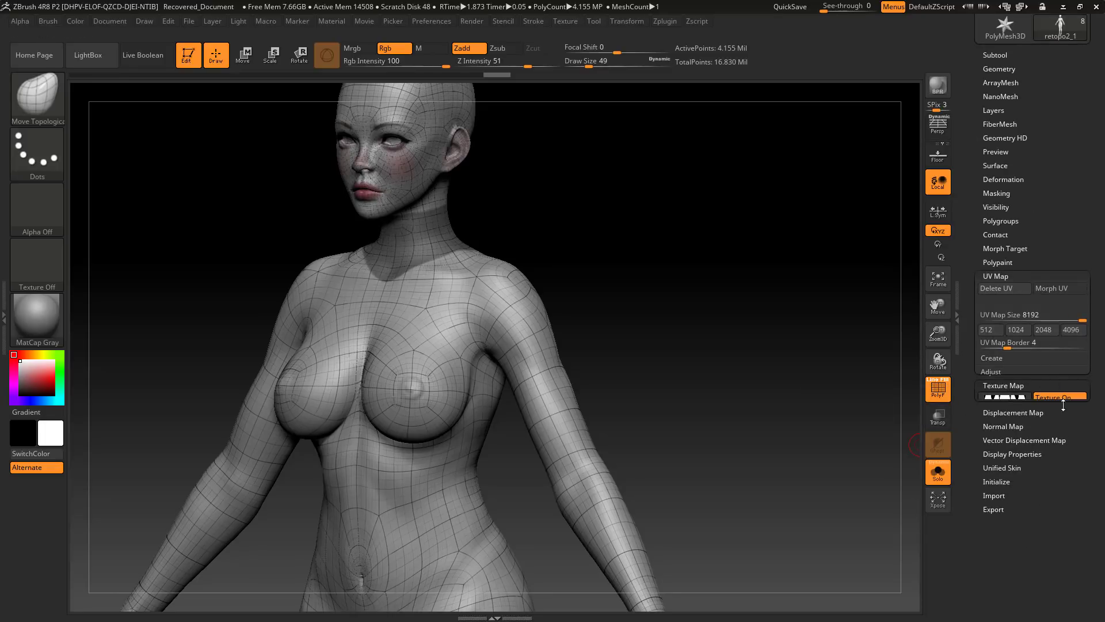
click(1054, 306)
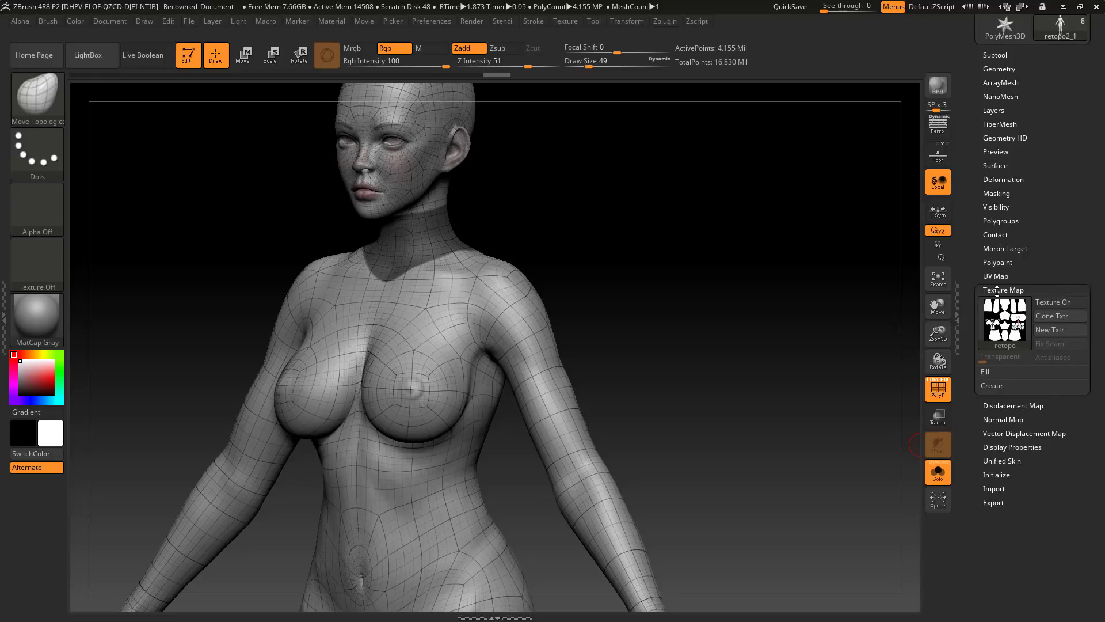
click(1006, 291)
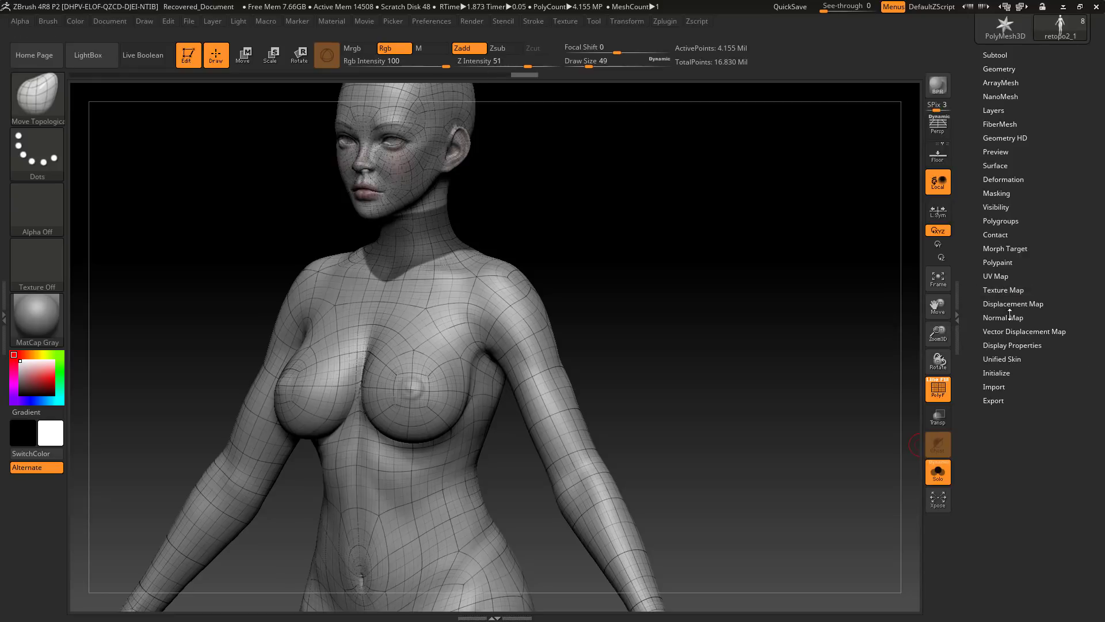
- Convert the masked collar area around the neck into its own polygroup
click(1006, 221)
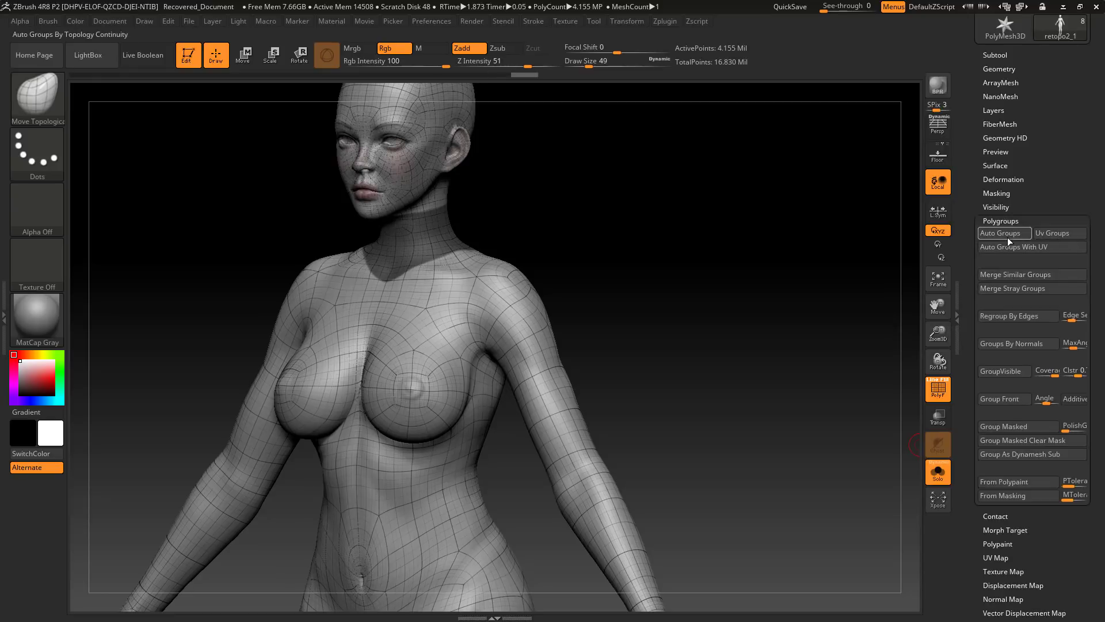
click(1004, 428)
alt+drag(729, 343, 780, 436)
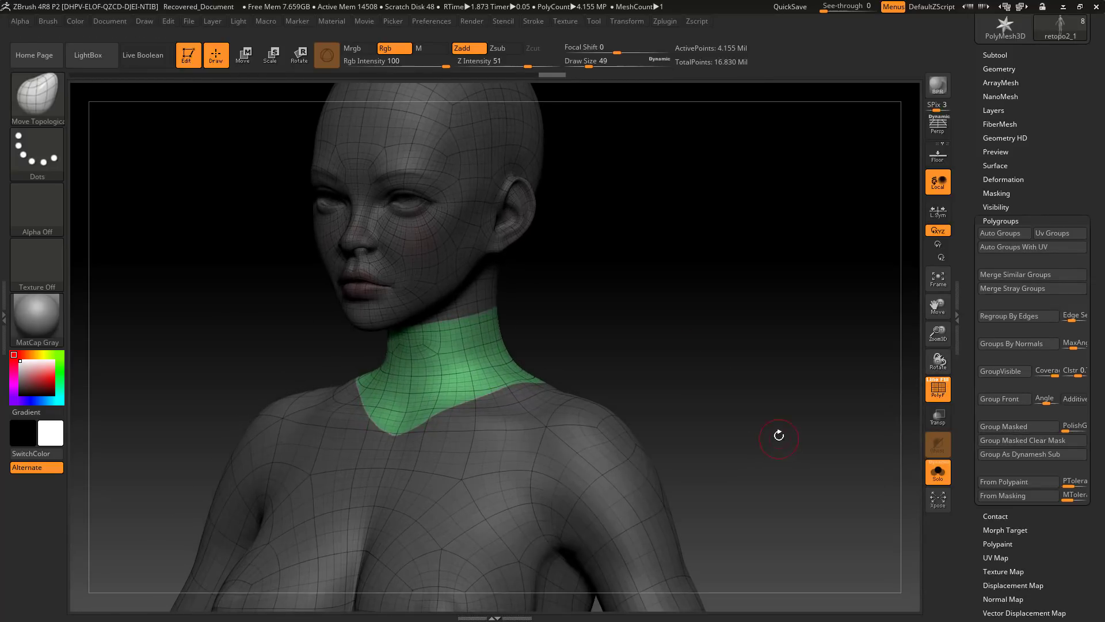
- Delete the lower subdivision levels of the body copy, keeping only its highest level
drag(1019, 78, 1017, 106)
click(1015, 98)
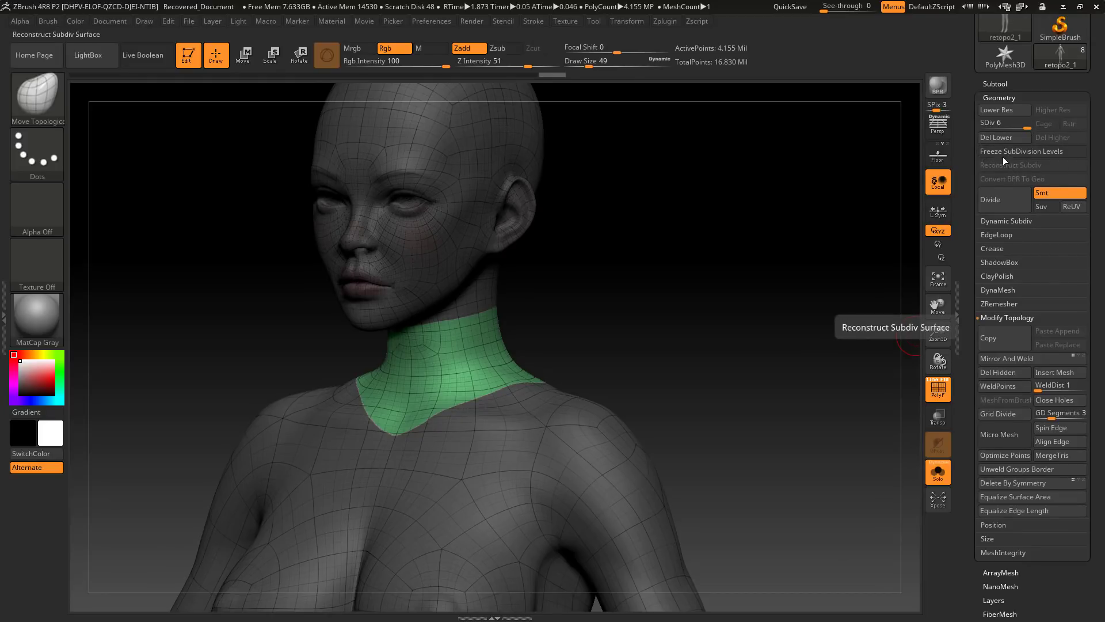
click(1000, 137)
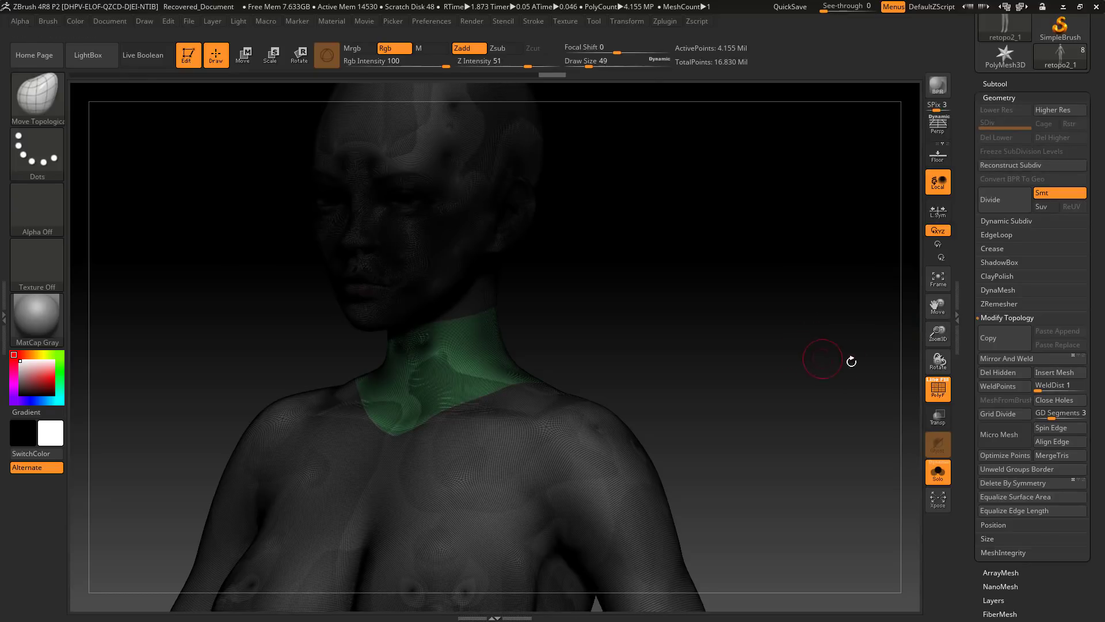
- Apply GroupsLoops with 4 loops, GPolish 50 and Triangle enabled to smooth the collar polygroup's border
click(997, 235)
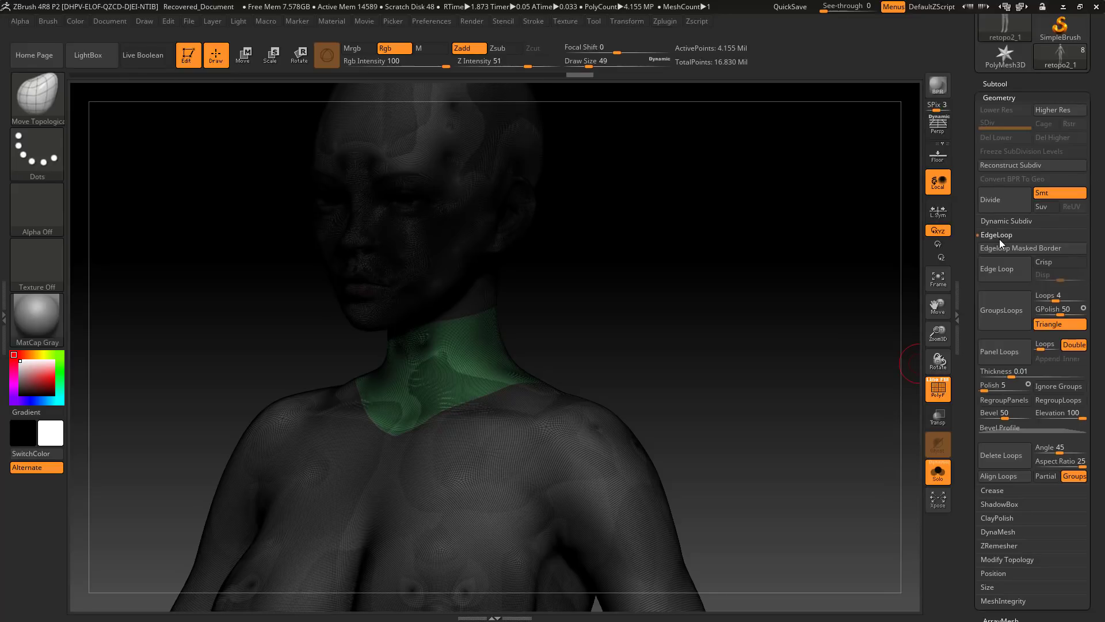
click(1004, 312)
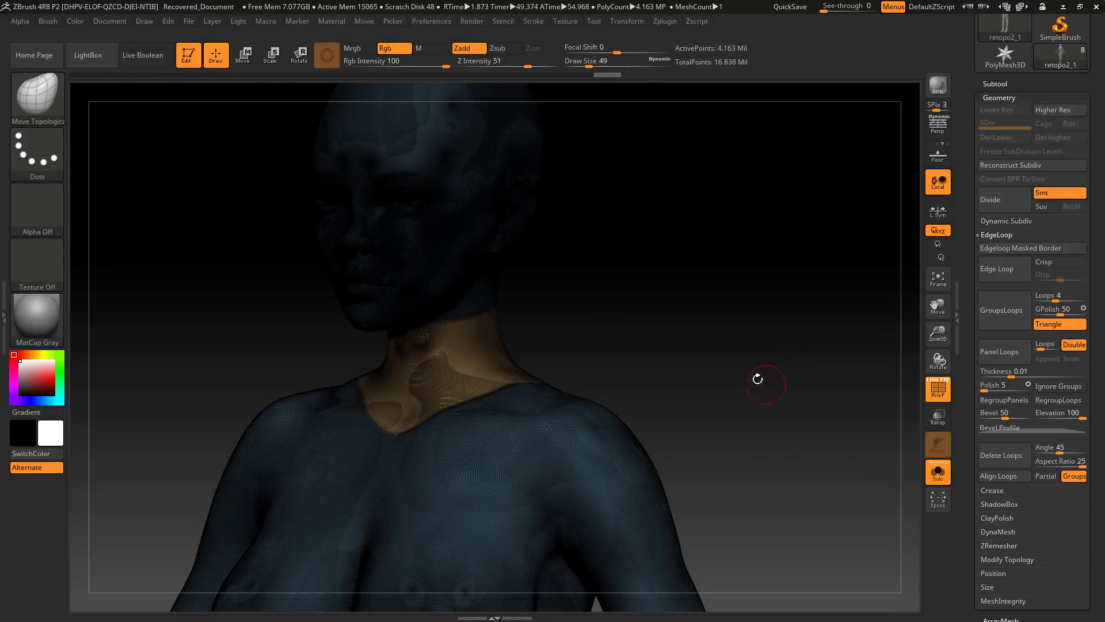
mouse_move(723, 362)
mouse_down()
mouse_move(755, 378)
mouse_move(761, 366)
mouse_move(698, 420)
mouse_up()
key(ctrl+shift)
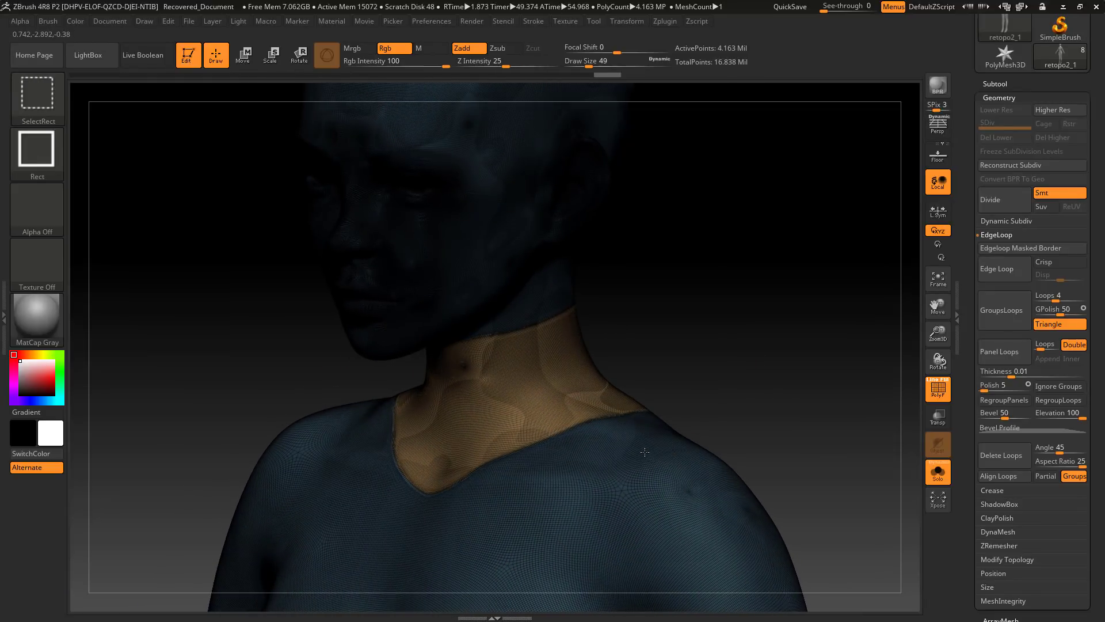
- Isolate the neck polygroup of the body mesh by hiding the head and torso, and frame it in the view
ctrl+shift+click(648, 455)
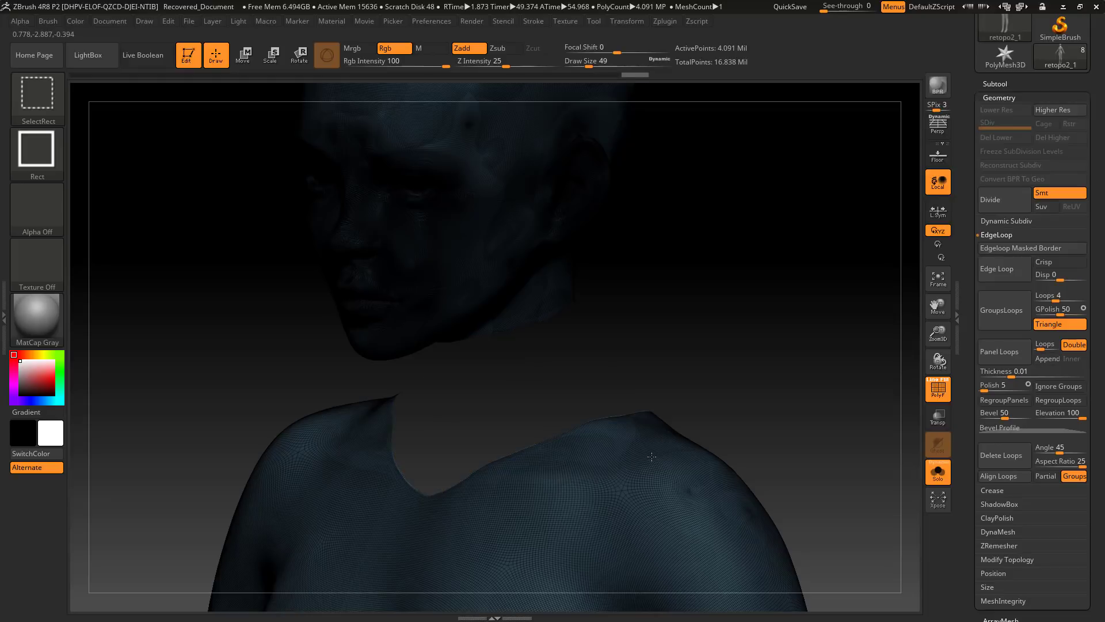
ctrl+shift+click(650, 458)
key(f)
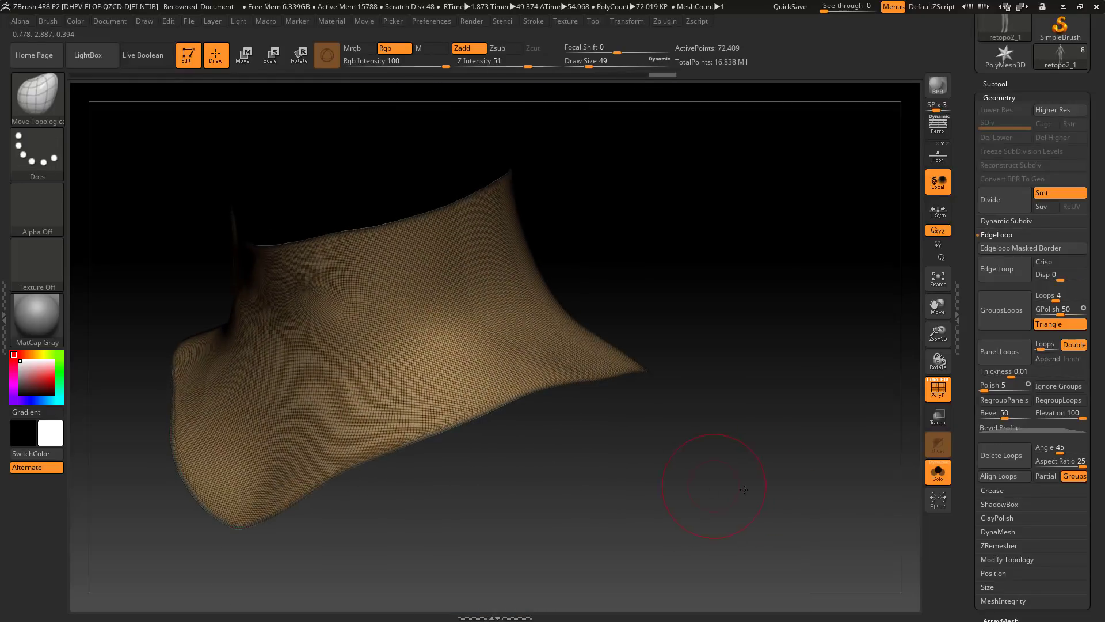
drag(744, 489, 800, 502)
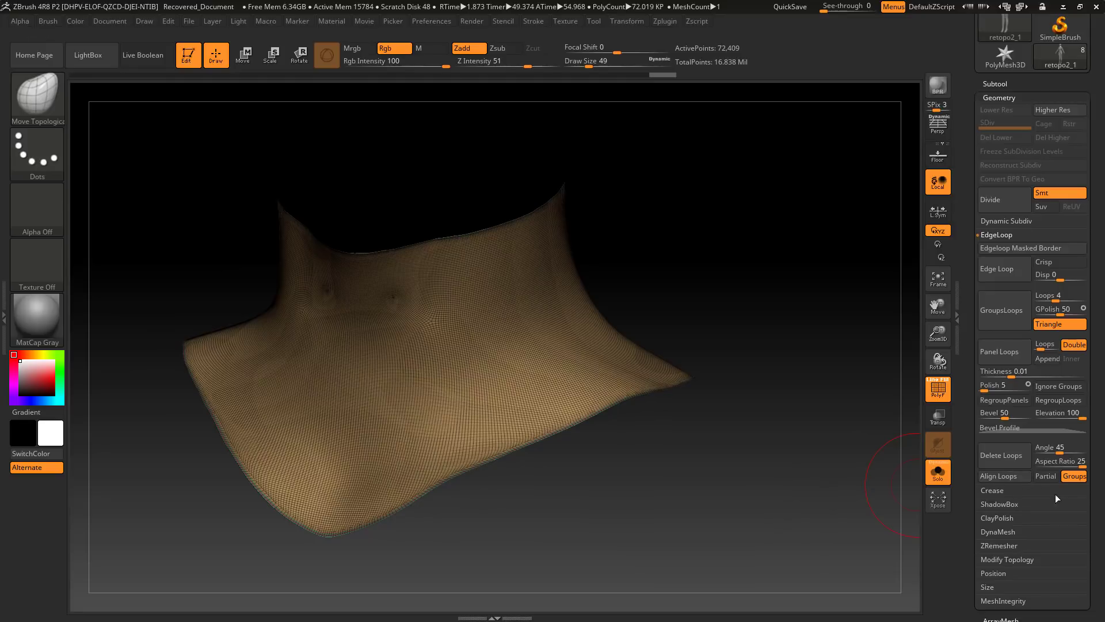
- Assign the visible neck piece a new polygroup
scroll(1100, 495, down, 10)
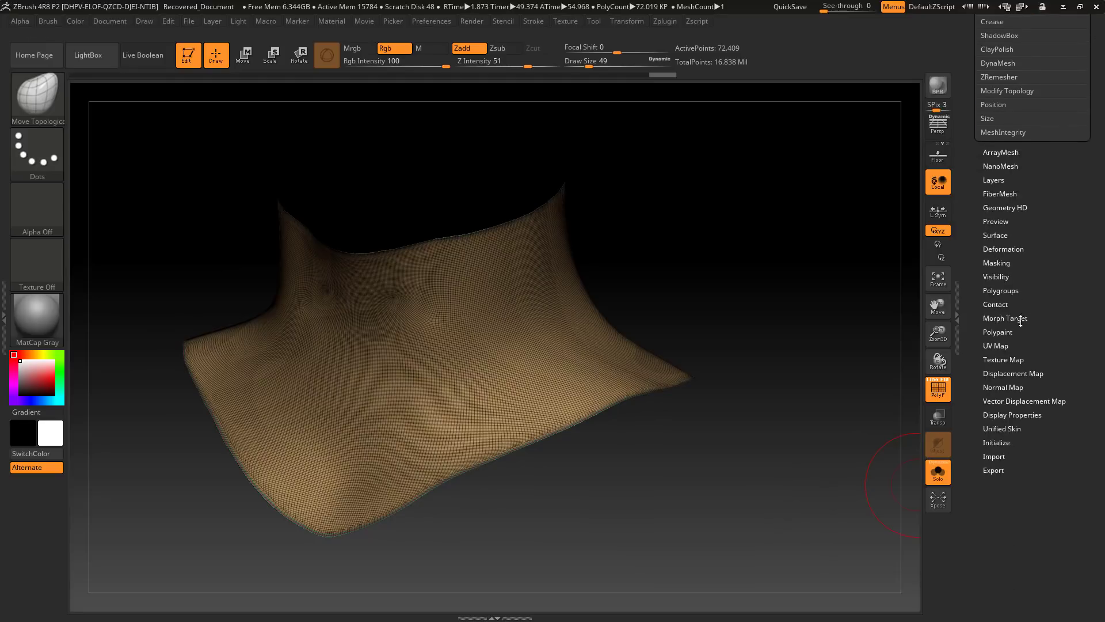
click(1002, 291)
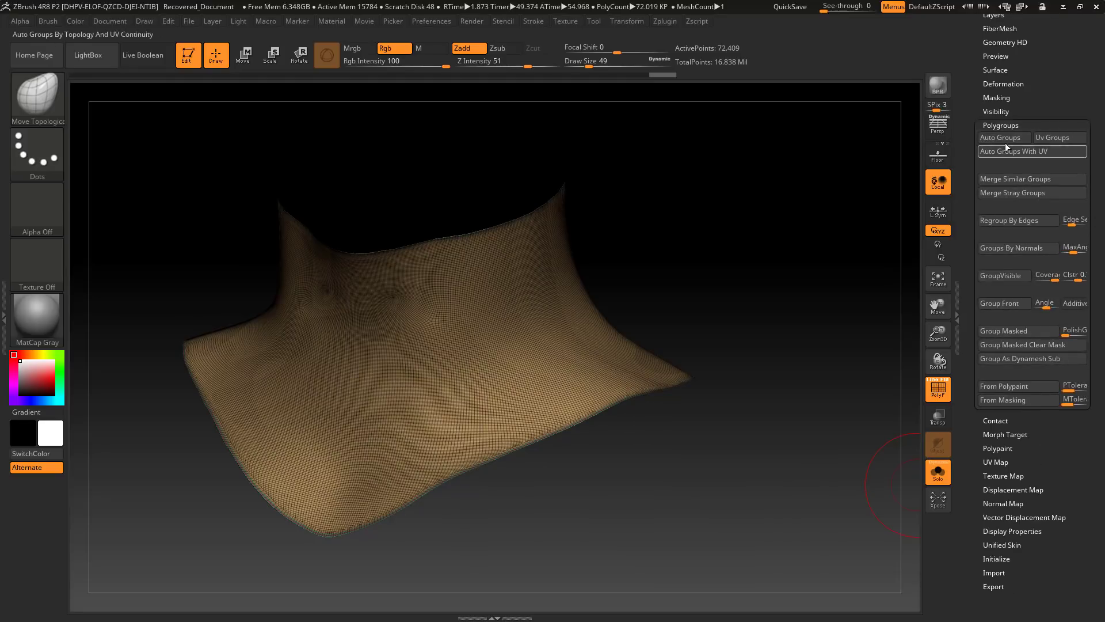
click(1003, 288)
drag(747, 279, 922, 235)
scroll(1103, 220, up, 3)
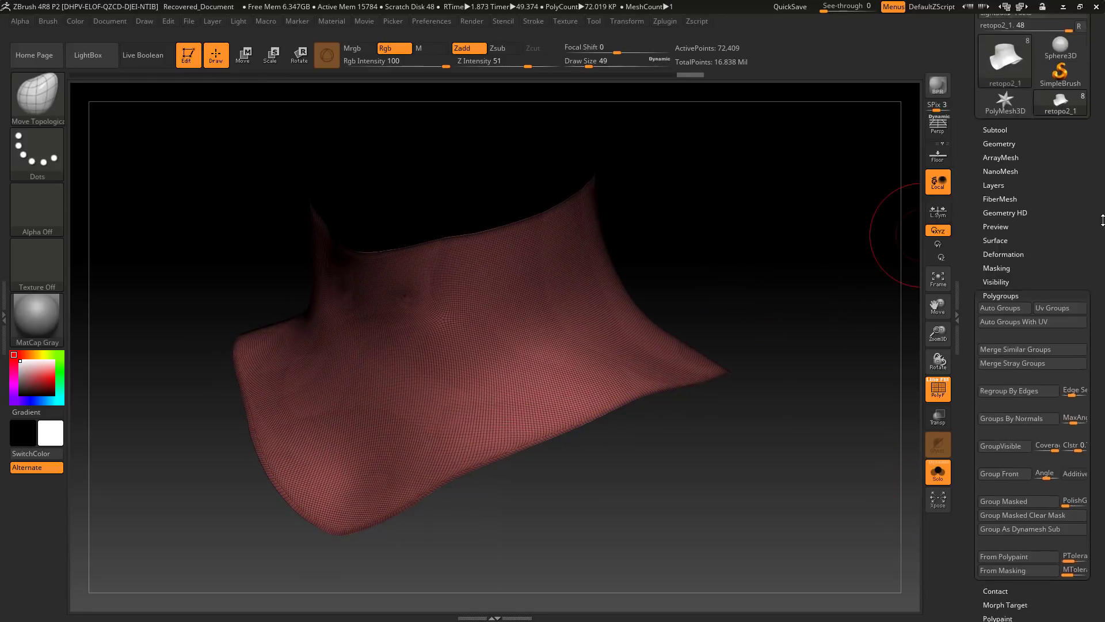
- Delete the hidden geometry so only the neck piece is kept in this subtool
scroll(1103, 220, up, 1)
click(1005, 191)
drag(1102, 365, 1103, 318)
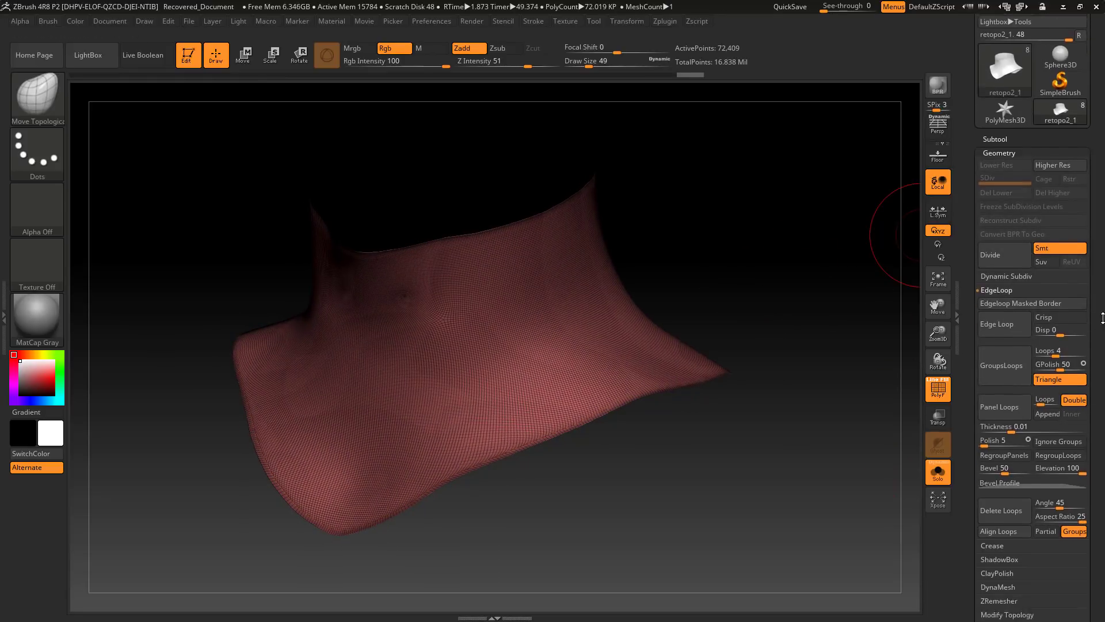
scroll(1103, 317, down, 3)
click(1014, 440)
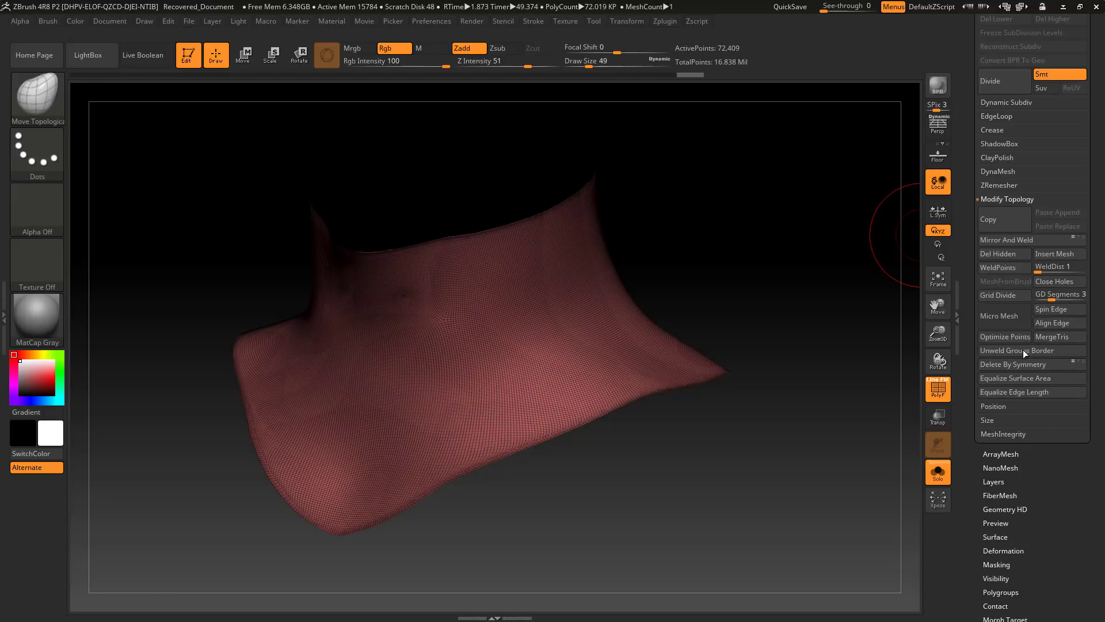
click(989, 245)
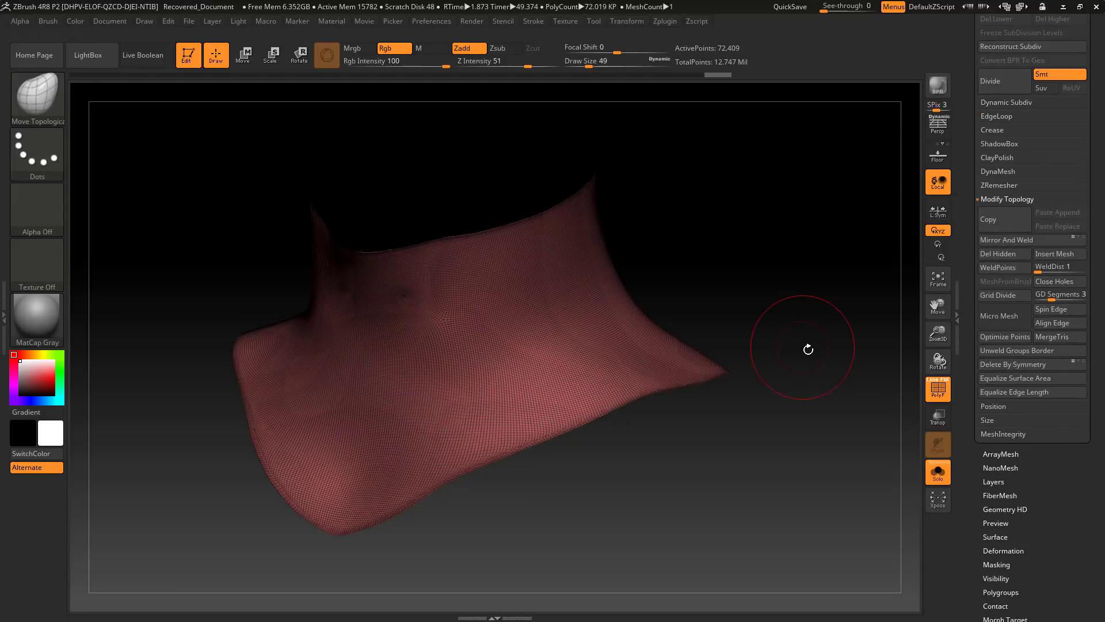
- Remesh the neck piece with ZRemesher using a target polygon count of 1 and an AdaptiveSize of 30
drag(799, 330, 804, 348)
key(f)
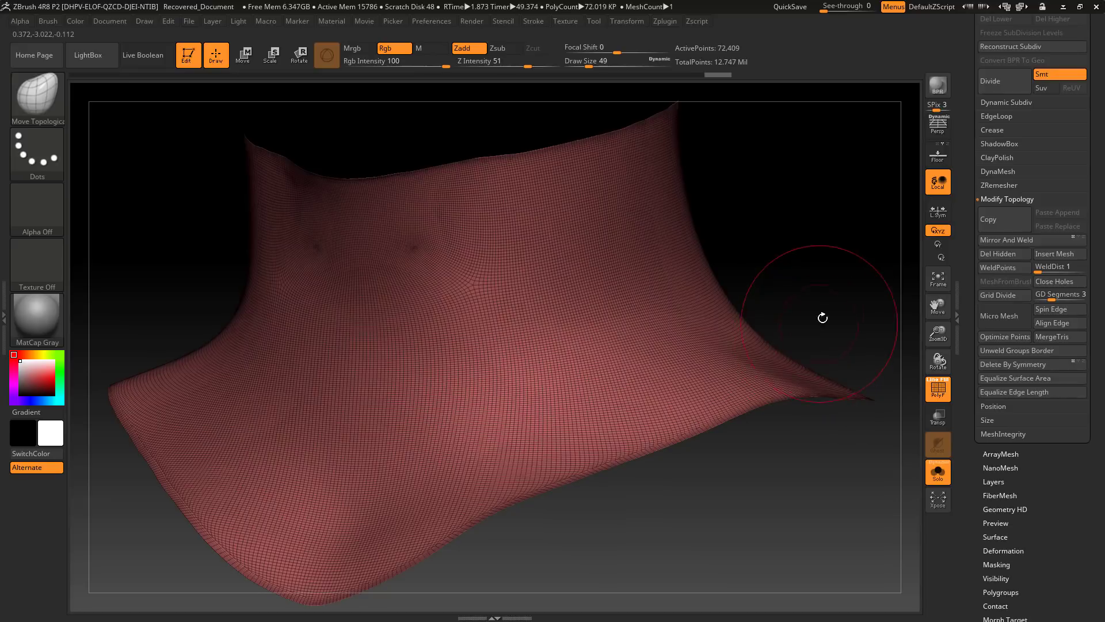
alt+drag(836, 304, 806, 328)
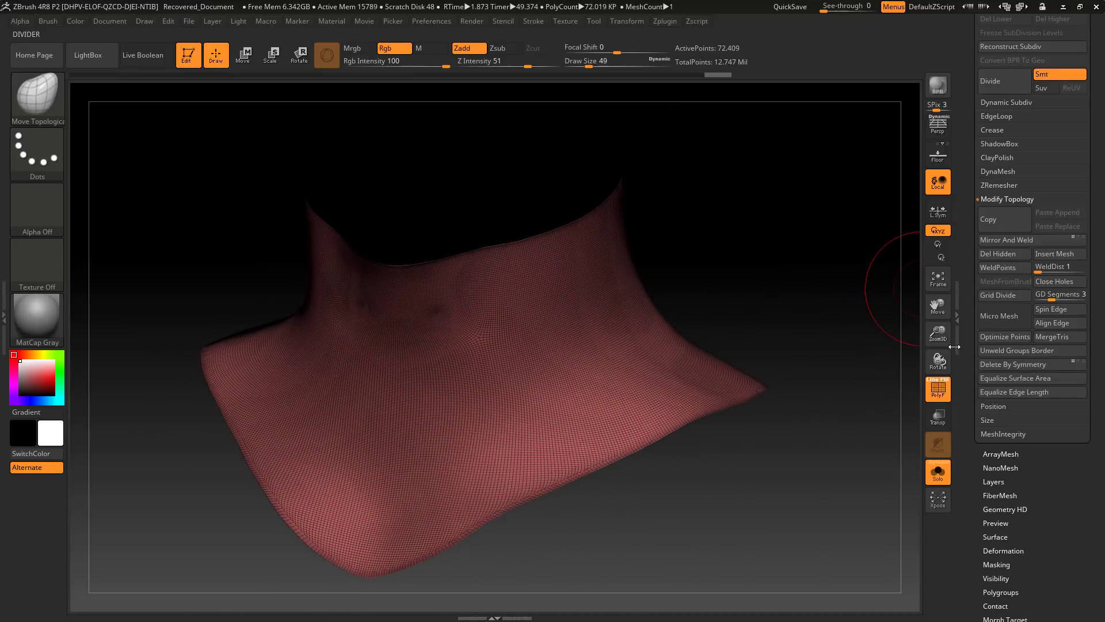
click(999, 186)
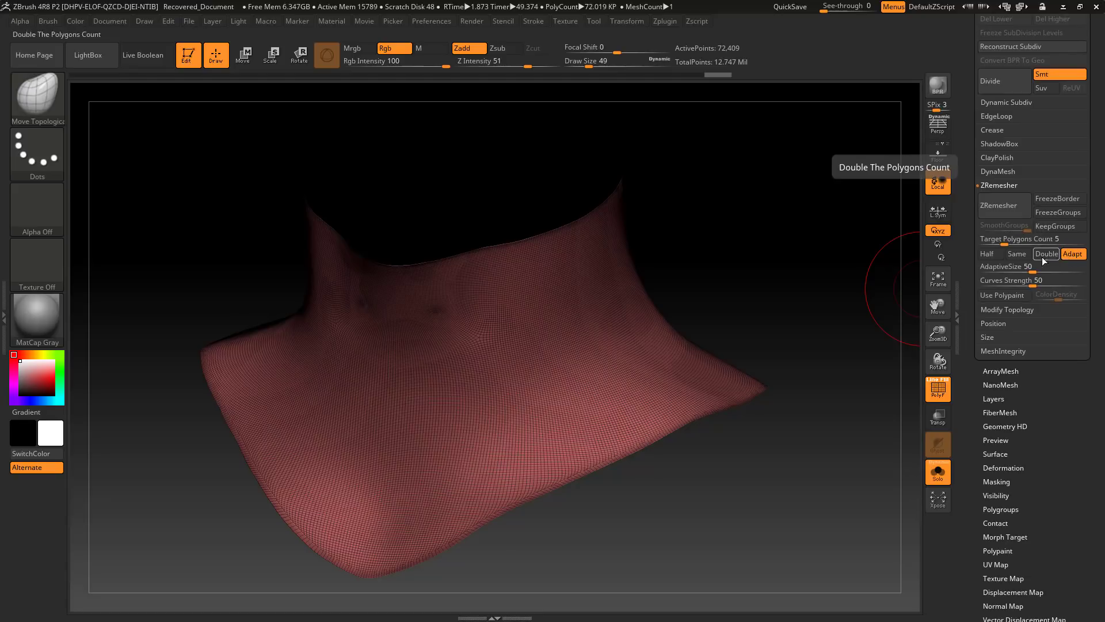
drag(1015, 240, 992, 240)
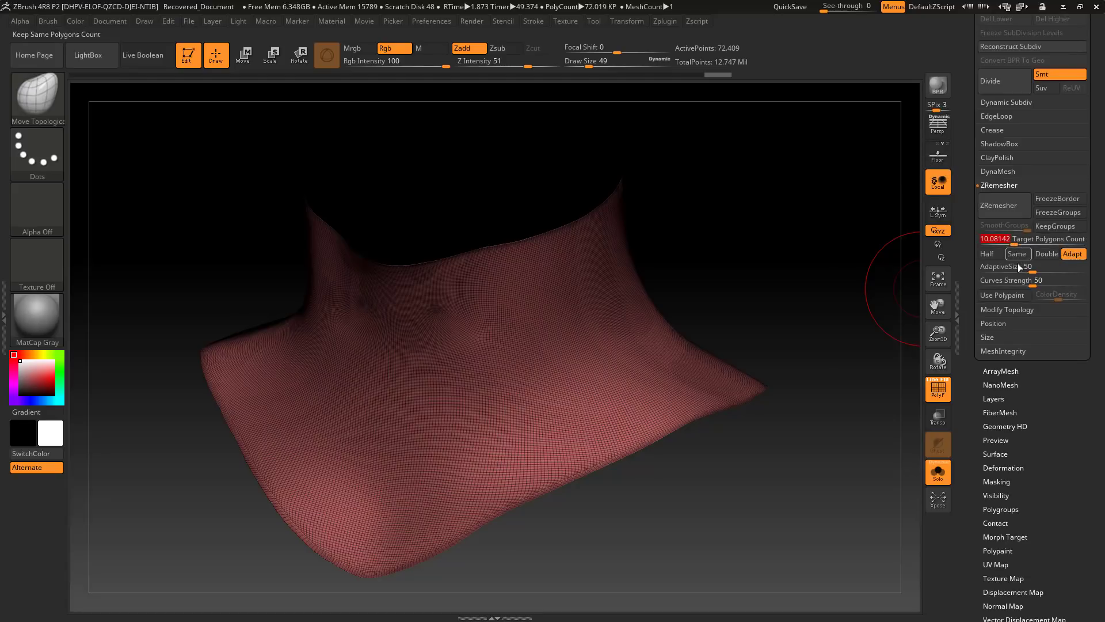
click(1005, 268)
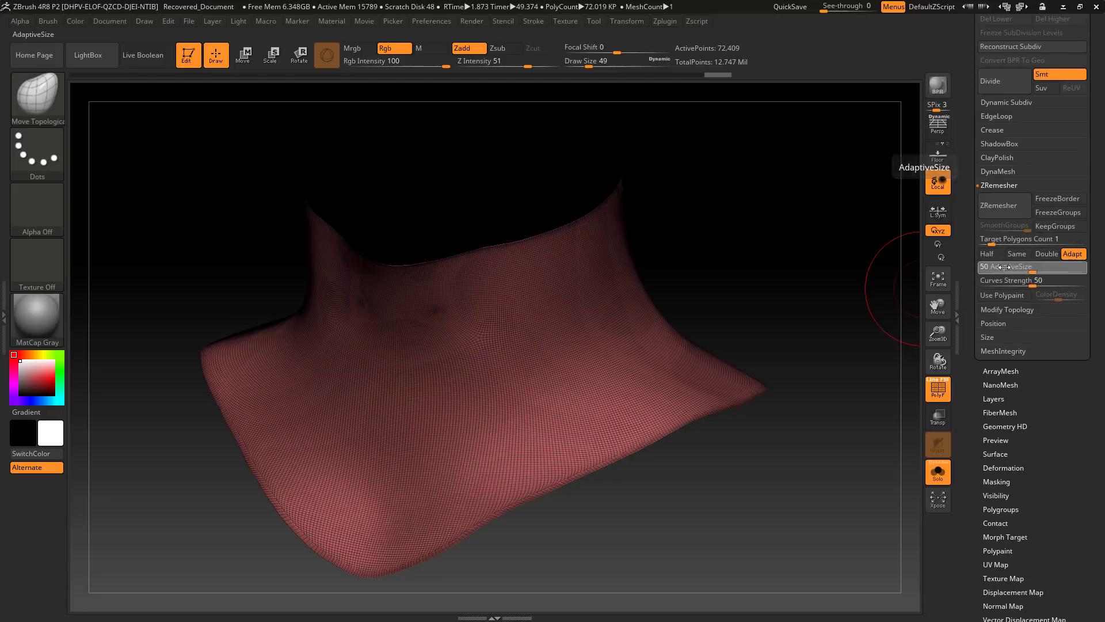
text(3)
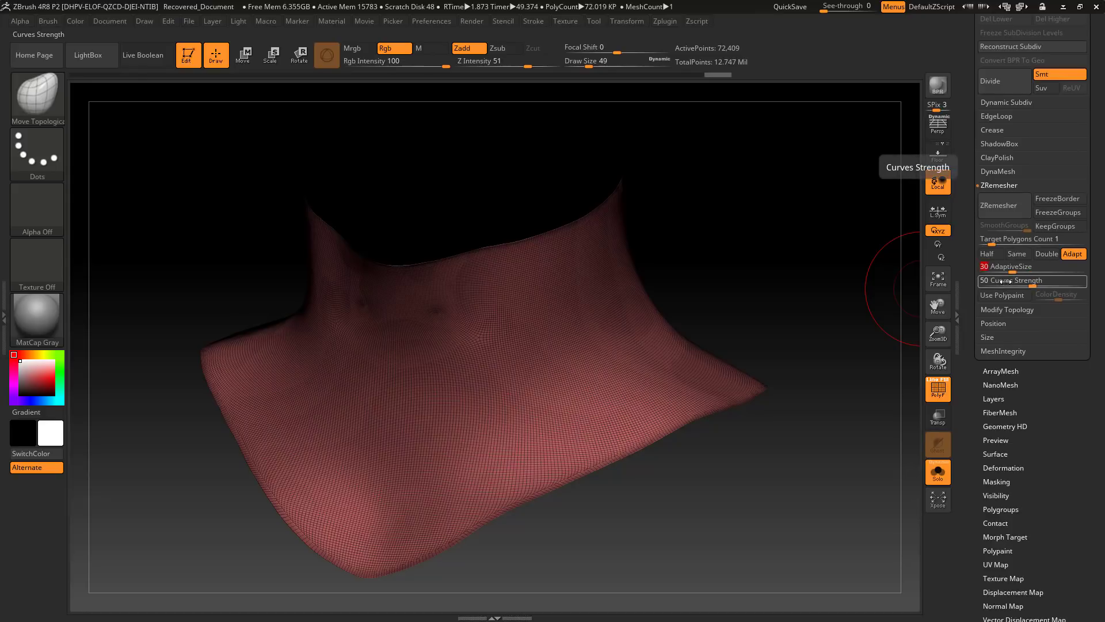
click(1005, 208)
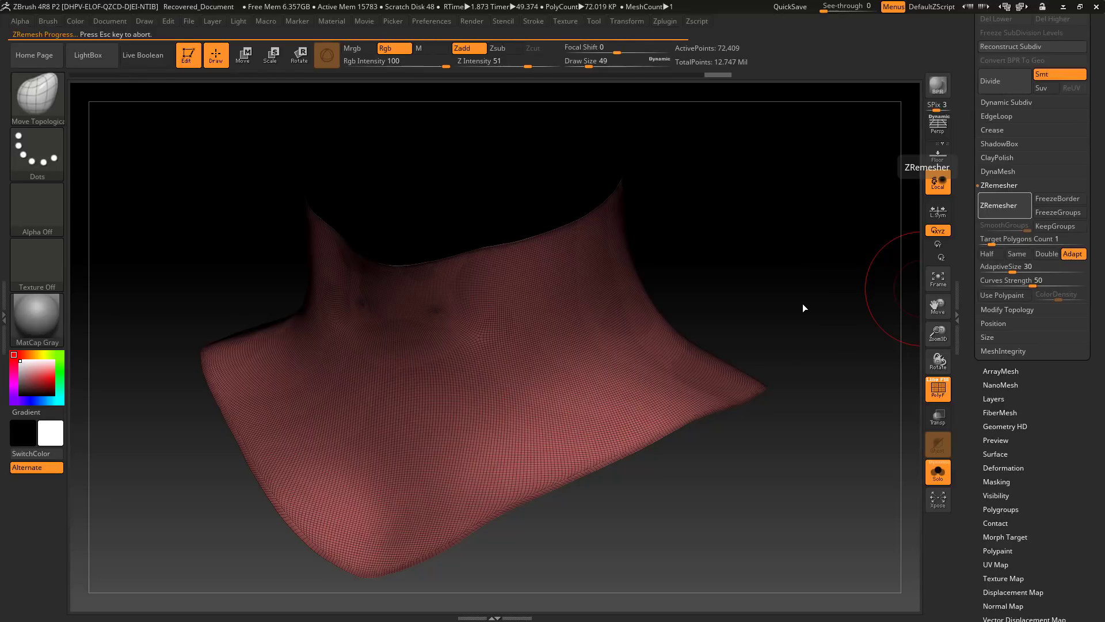
alt+drag(817, 305, 792, 355)
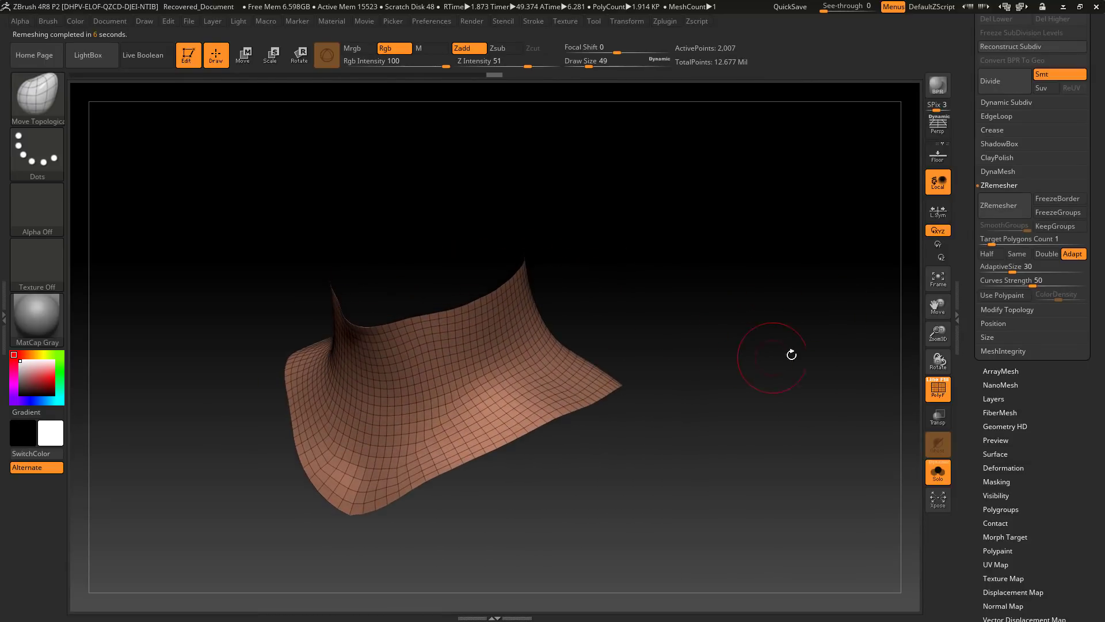
- Remesh the neck piece again with the Half option, and show it on the whole figure without the polyframe
click(994, 255)
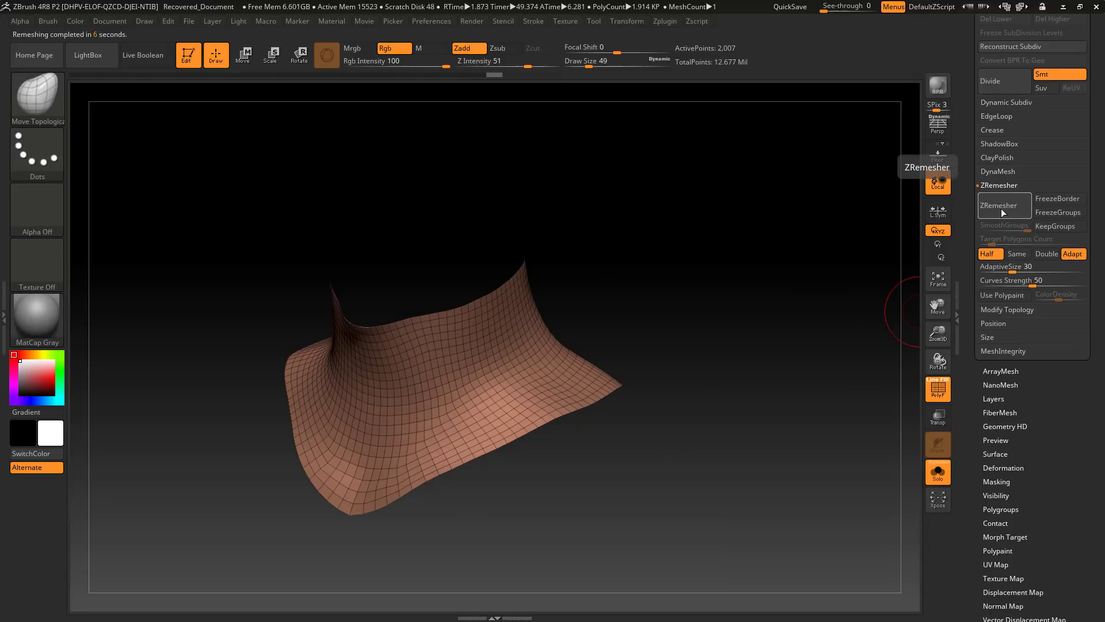
click(1003, 211)
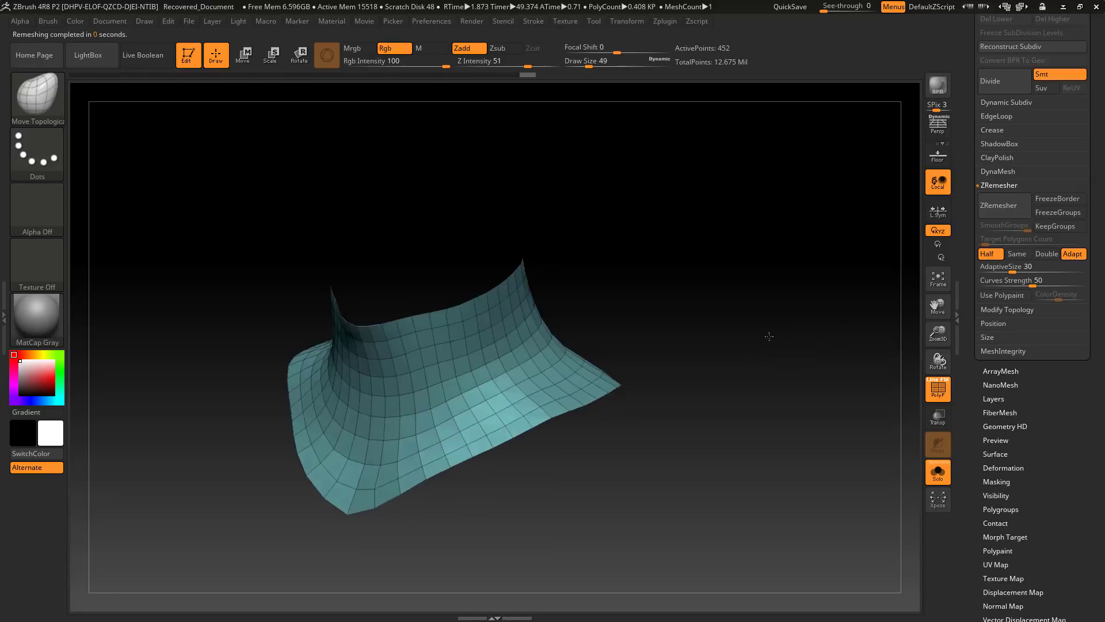
drag(769, 333, 797, 424)
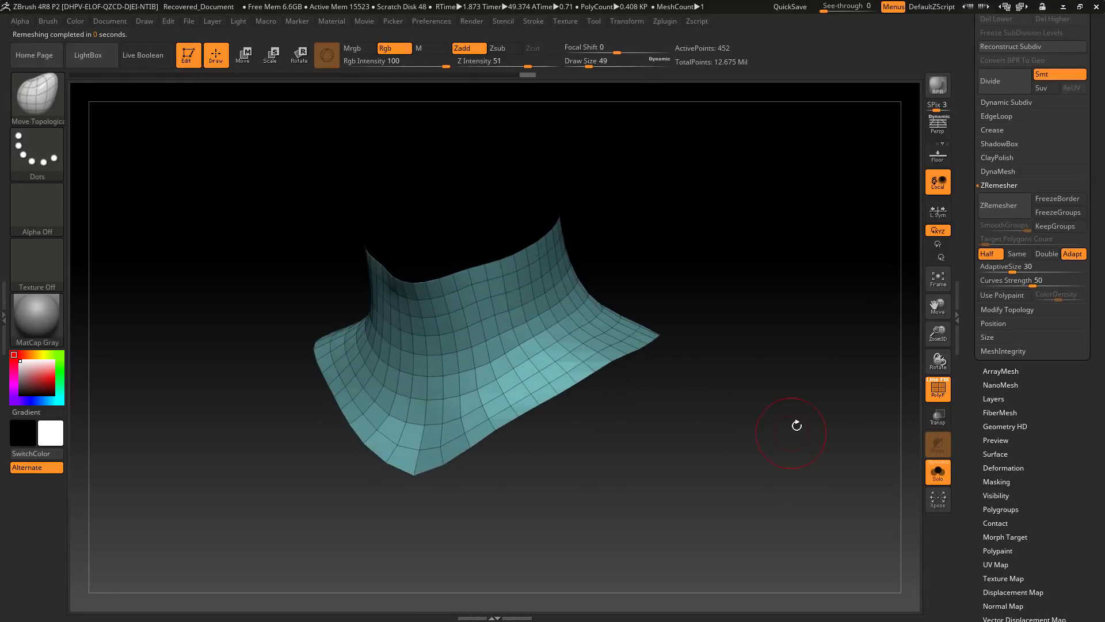
click(947, 391)
click(939, 472)
drag(765, 271, 425, 389)
drag(770, 337, 774, 304)
drag(701, 313, 711, 309)
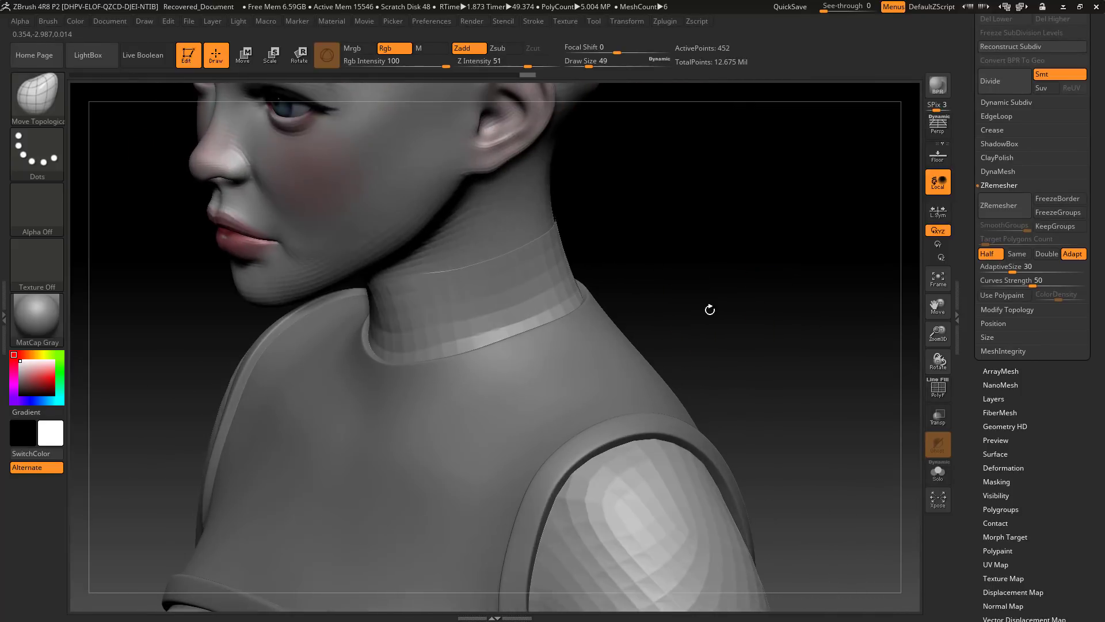
- Switch to the ZModeler brush and isolate the neck piece with its polyframe shown
click(62, 122)
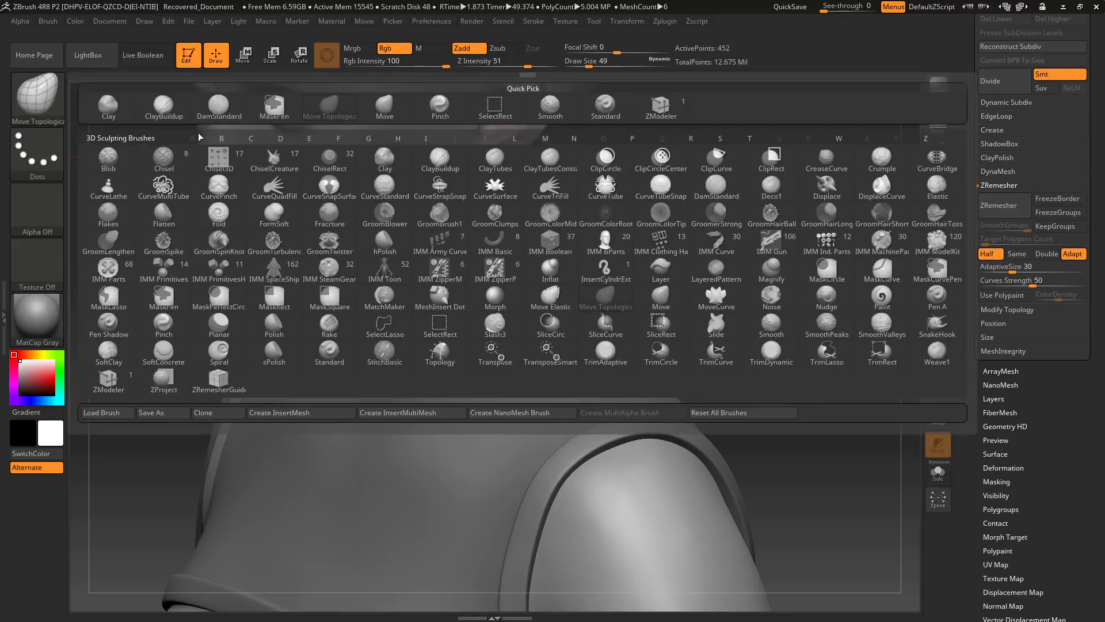
click(662, 109)
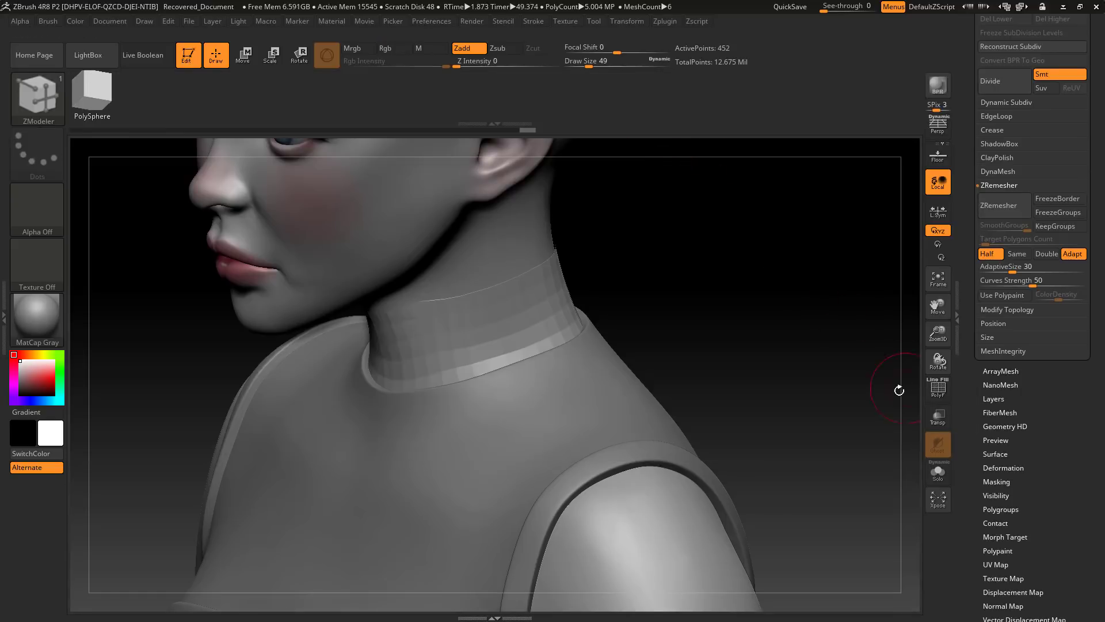
mouse_move(832, 316)
mouse_down()
mouse_move(817, 320)
mouse_move(892, 373)
mouse_move(841, 368)
mouse_up()
key(shift+f)
click(938, 472)
drag(778, 380, 737, 386)
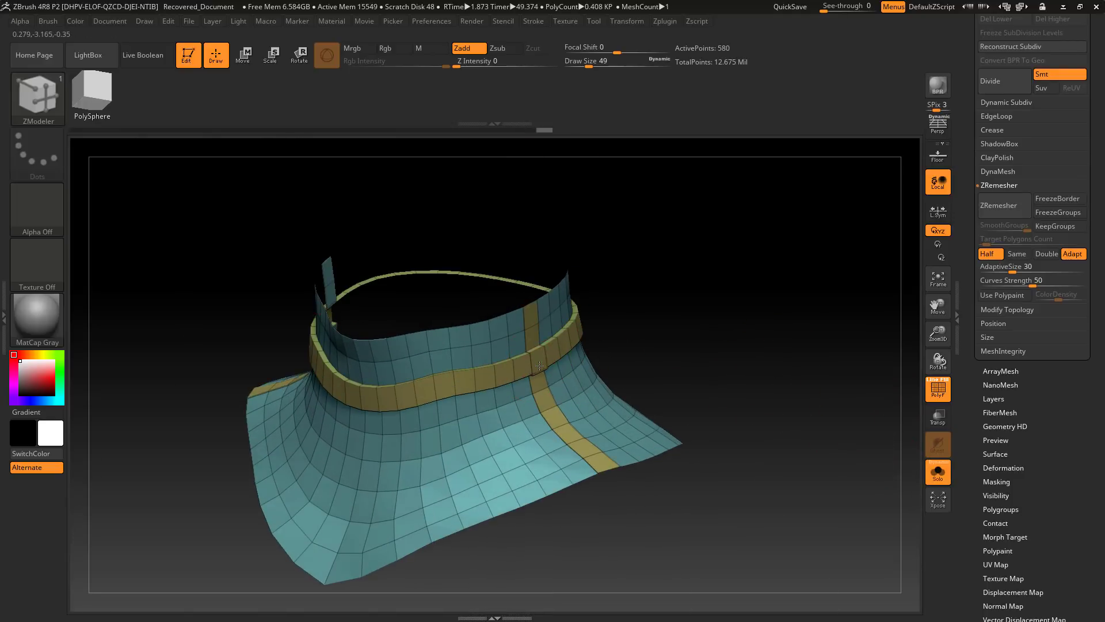
- Extrude the whole neck piece into a thick collar using ZModeler's Extrude action with the Polygroup All target, and show the full figure again
key(ctrl)
key(space)
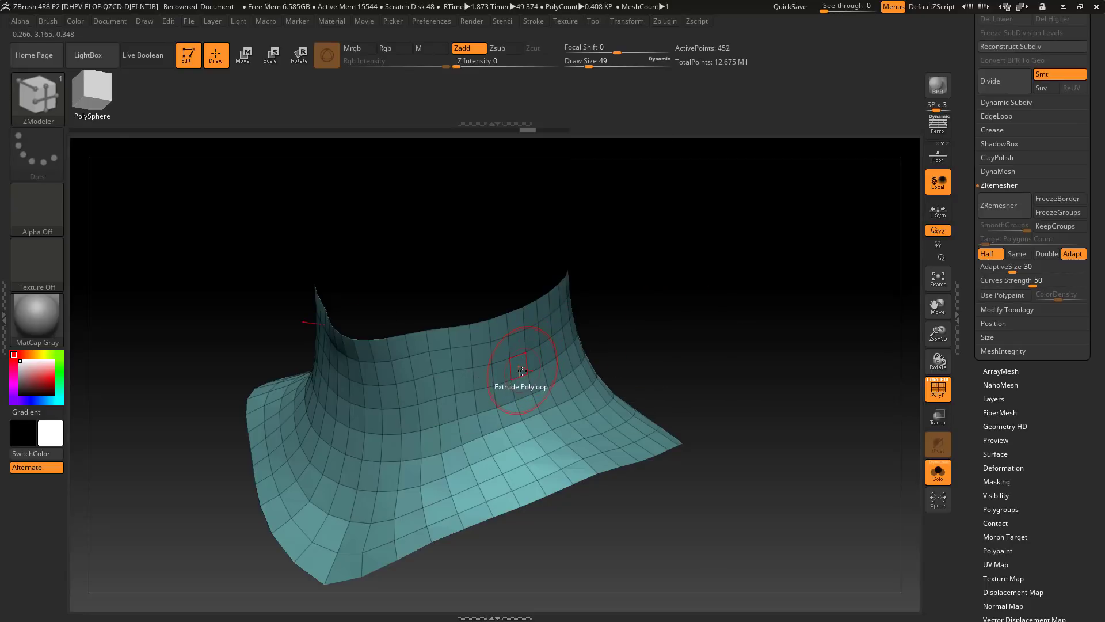
key(space)
key(space)
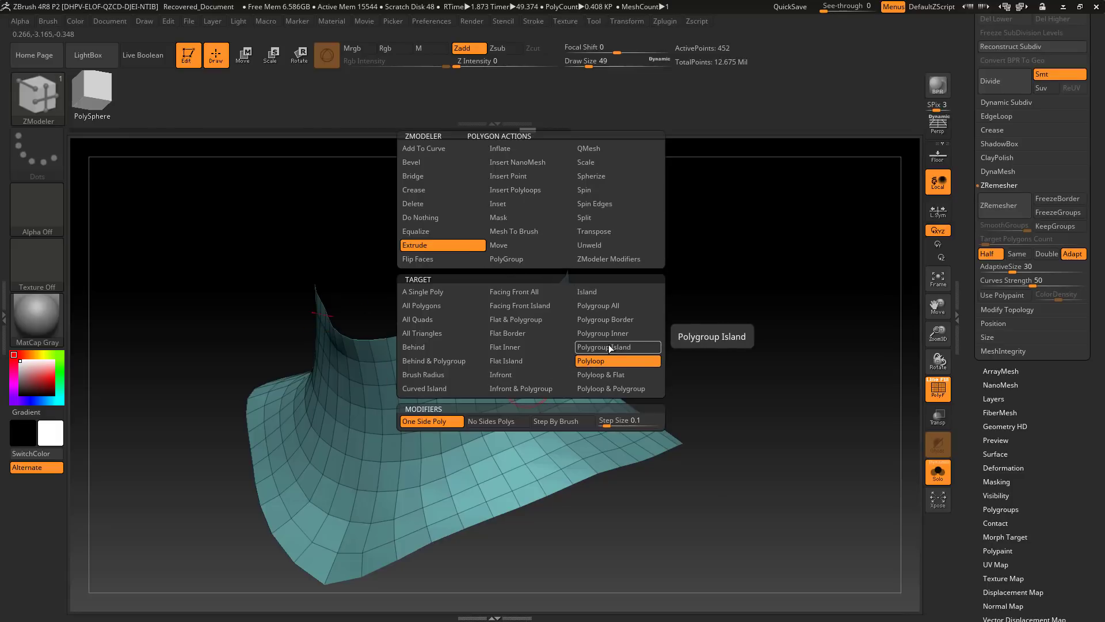
click(616, 310)
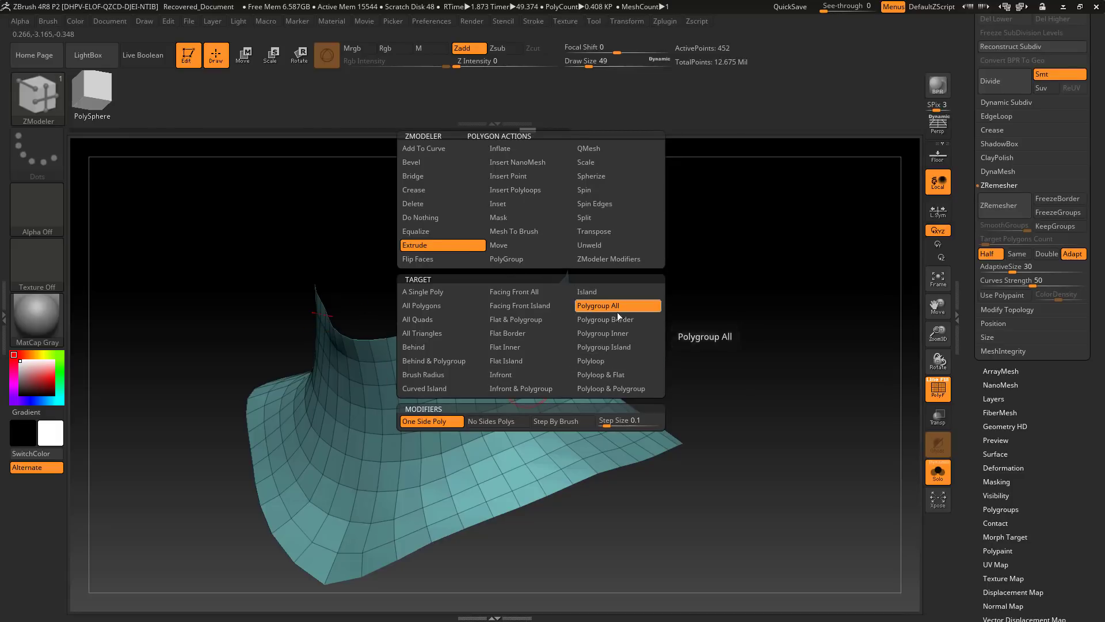
drag(538, 361, 562, 369)
click(938, 477)
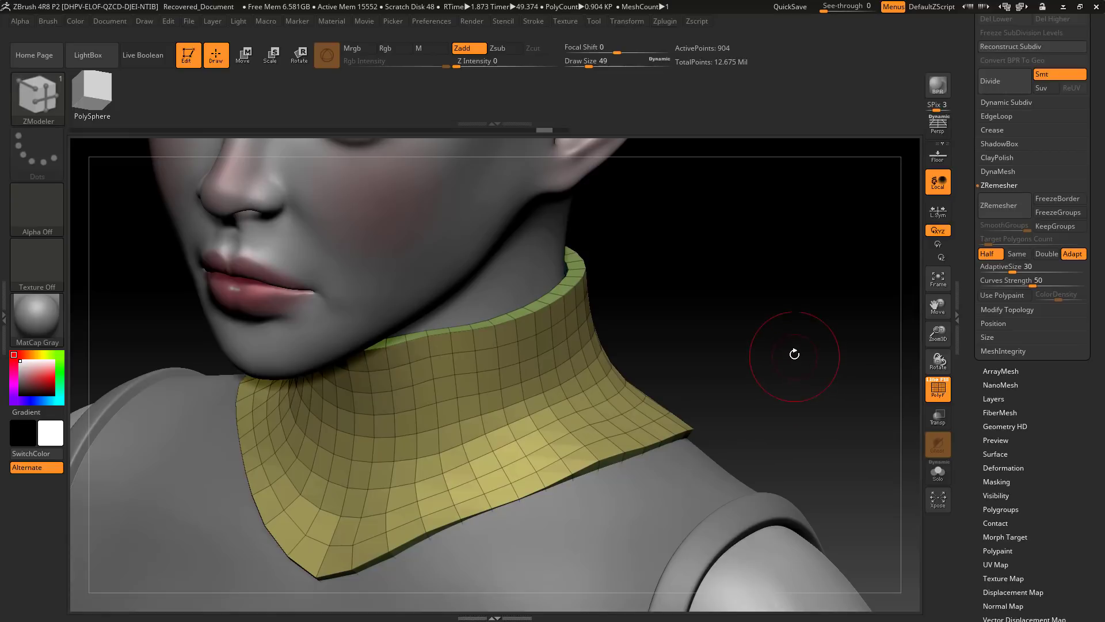
drag(792, 352, 797, 331)
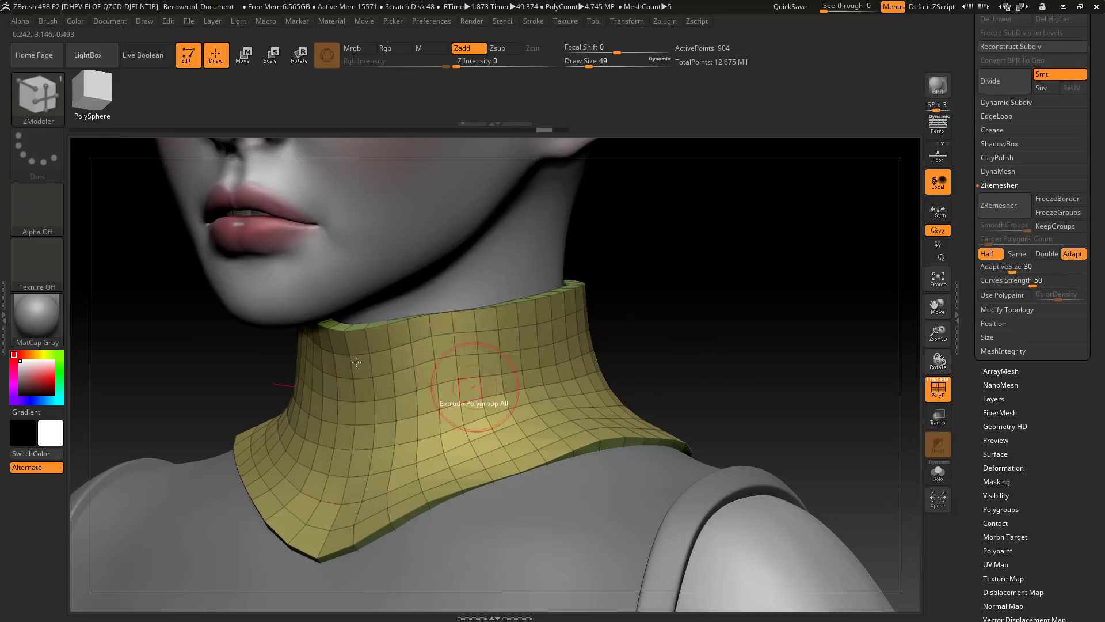
- Adjust the collar's lower edge along the shoulders using the Move brush at draw size 46, and isolate the collar
click(46, 106)
click(379, 108)
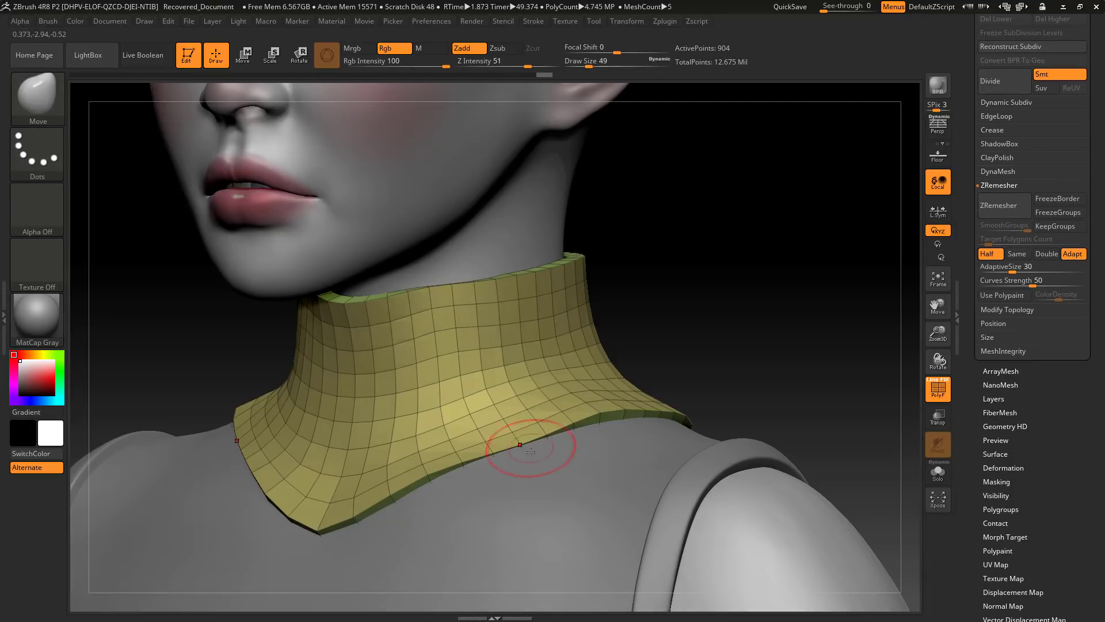
key(bracketright)
key(bracketright)
key(bracketright)
mouse_move(684, 333)
mouse_down()
mouse_move(681, 305)
mouse_move(459, 459)
mouse_up()
key(s)
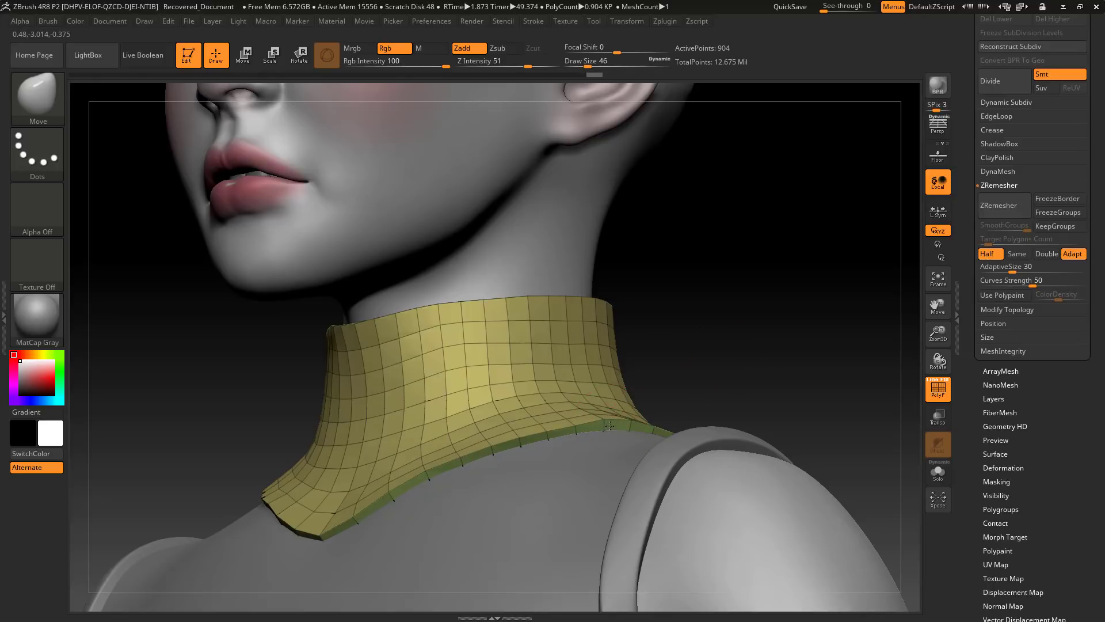
mouse_move(605, 419)
right_down()
mouse_move(599, 403)
mouse_move(606, 419)
right_up()
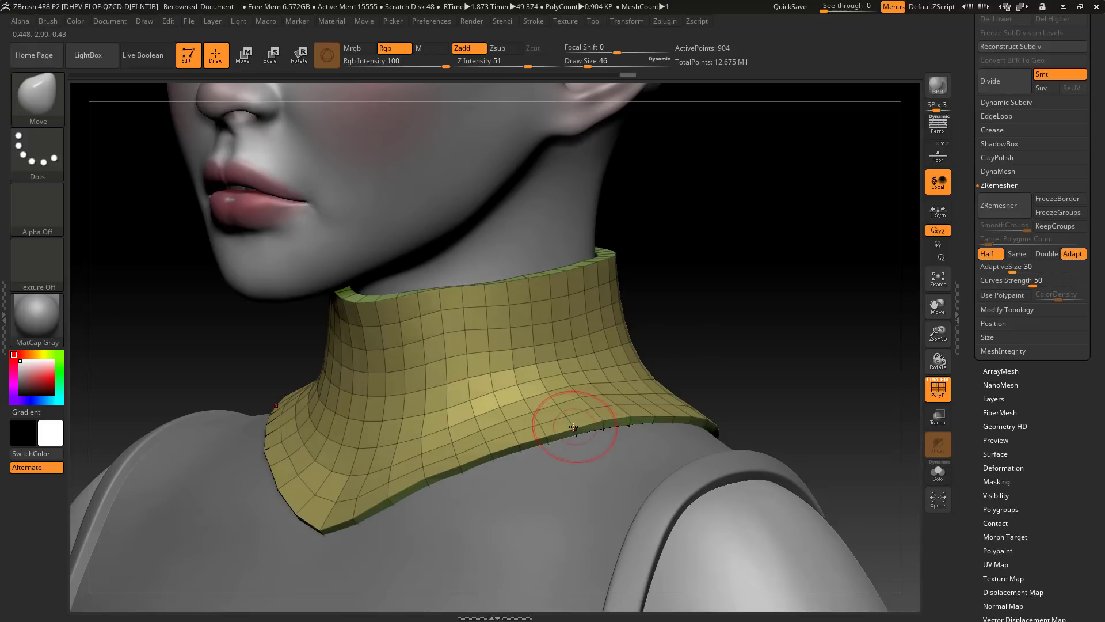
right_drag(580, 425, 786, 354)
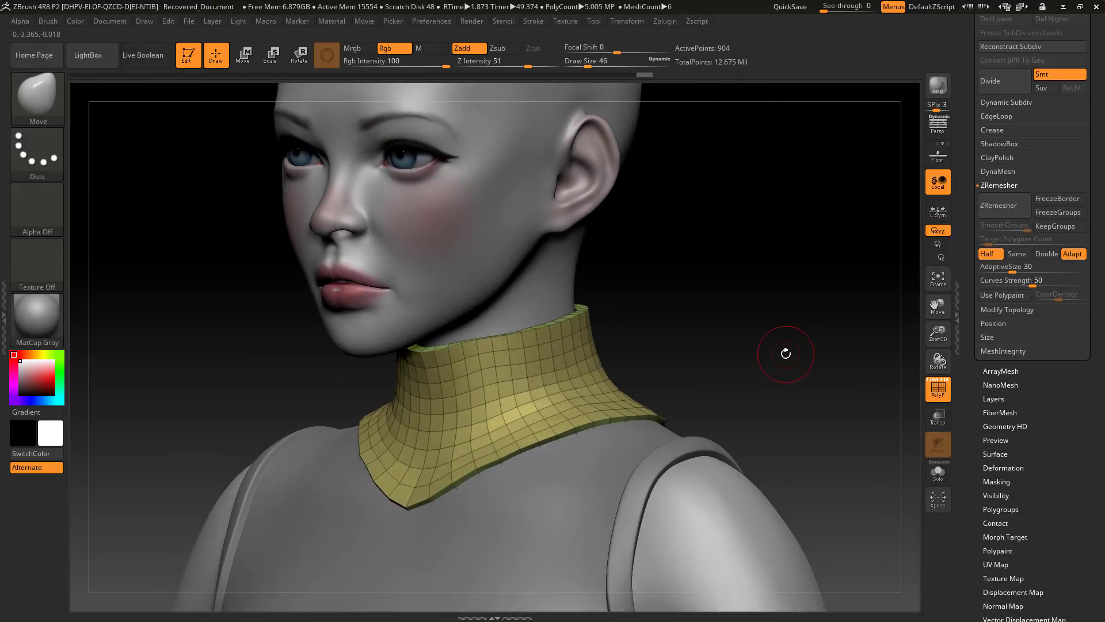
click(939, 473)
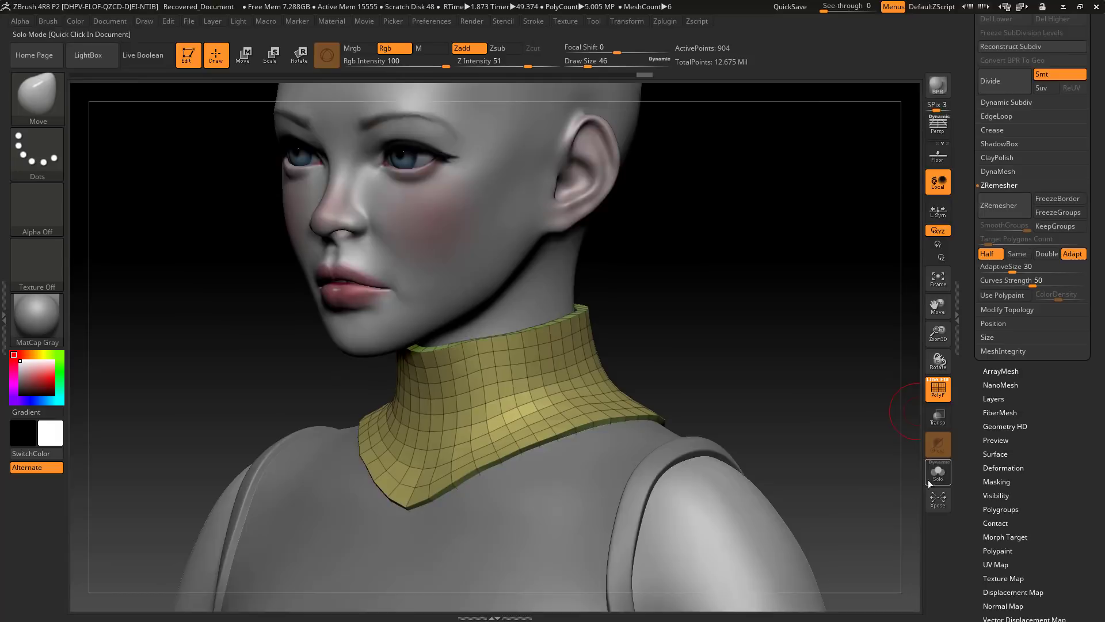
mouse_move(777, 341)
mouse_down()
mouse_move(790, 440)
mouse_move(830, 423)
mouse_move(767, 441)
mouse_up()
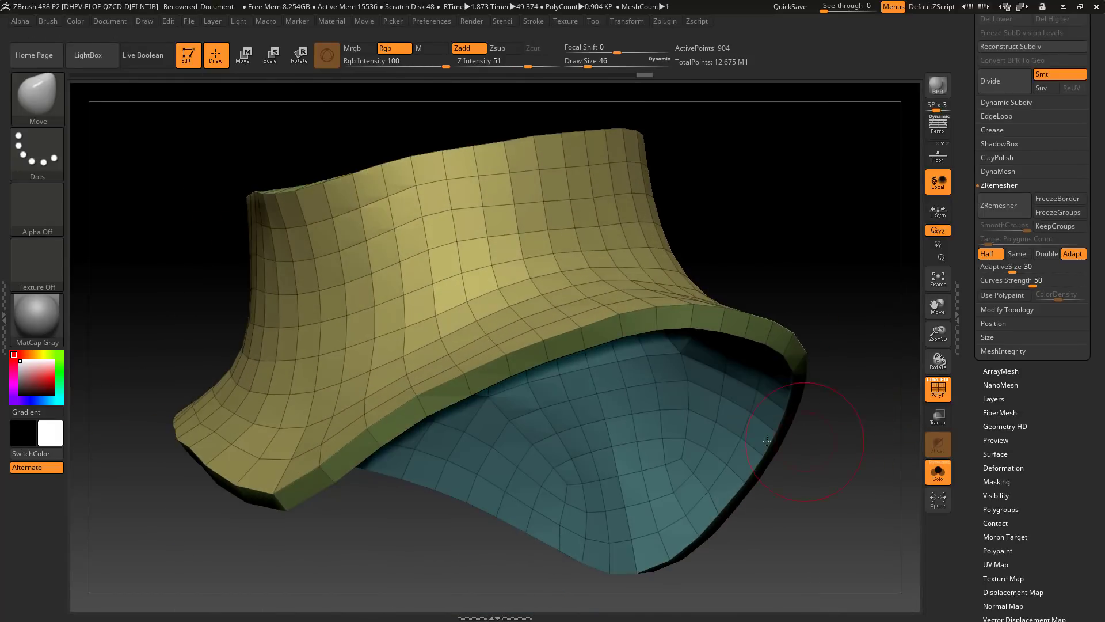
- Subdivide the collar mesh and preview it smoothed on the full figure with the polyframe hidden
mouse_move(404, 493)
mouse_down()
mouse_move(420, 501)
mouse_move(406, 484)
mouse_move(467, 553)
mouse_move(469, 522)
mouse_move(459, 538)
mouse_up()
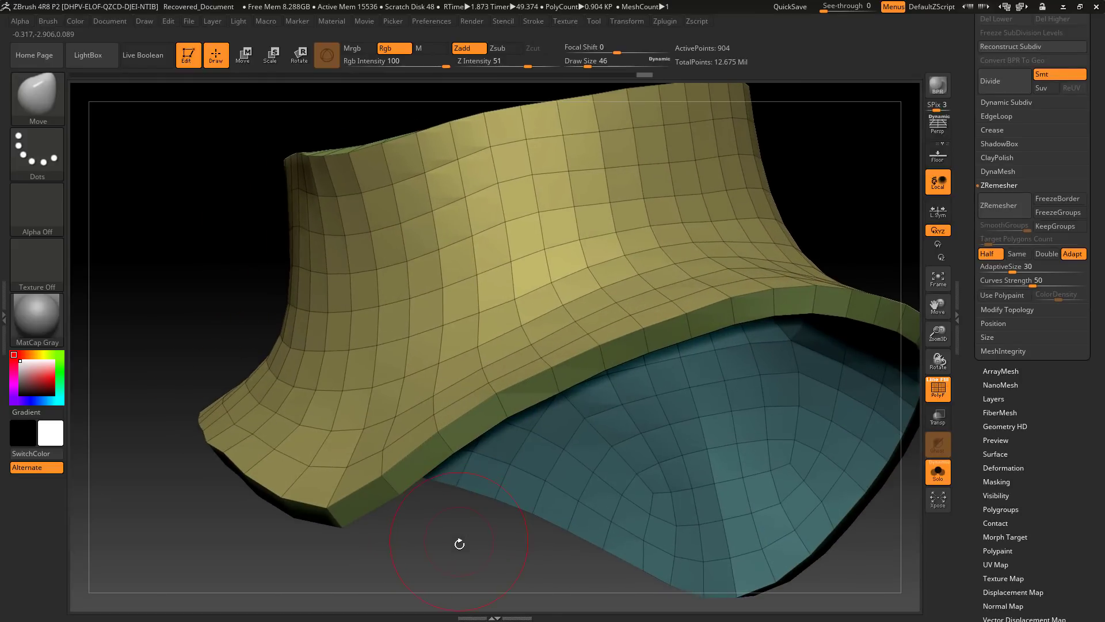
key(ctrl+d)
key(ctrl+d)
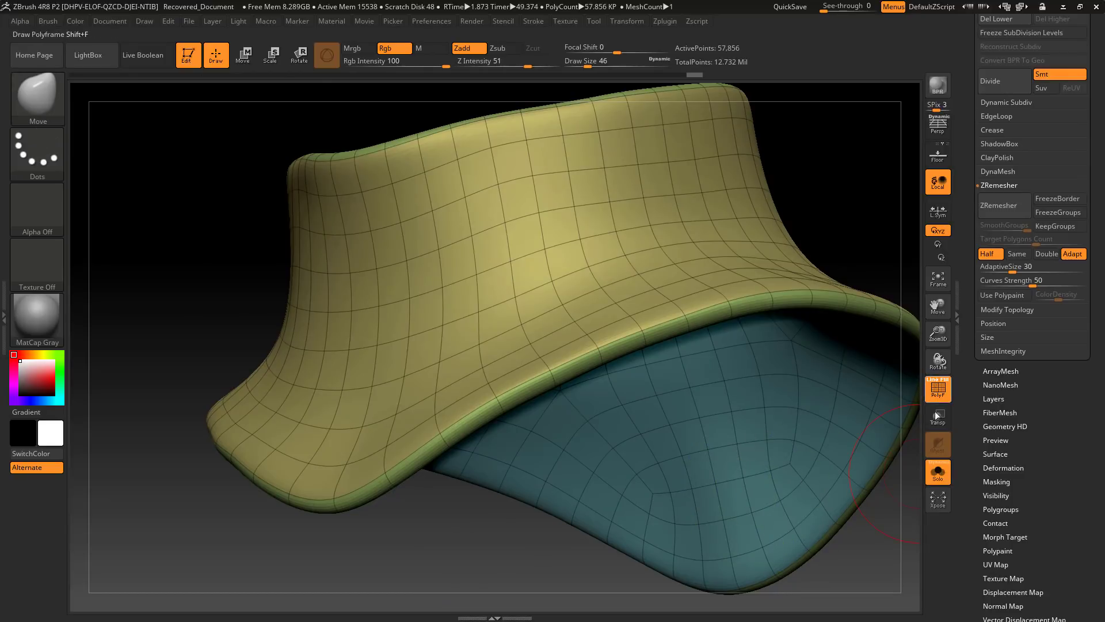
click(938, 476)
alt+drag(851, 228, 909, 363)
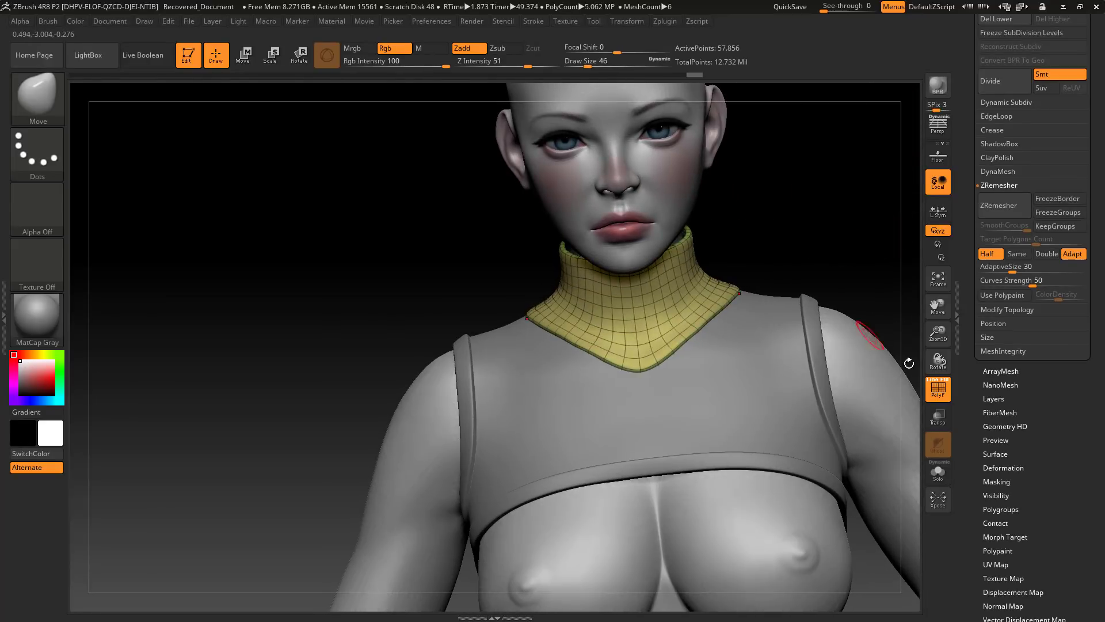
click(934, 390)
mouse_move(834, 253)
mouse_down()
mouse_move(737, 277)
mouse_move(772, 301)
mouse_move(715, 316)
mouse_move(773, 320)
mouse_move(735, 316)
mouse_move(789, 340)
mouse_move(780, 288)
mouse_move(785, 304)
mouse_move(762, 350)
mouse_move(778, 327)
mouse_move(901, 434)
mouse_up()
- Return the collar to its unsubdivided base mesh and isolate it with the polyframe shown
key(ctrl)
key(shift+d)
key(shift+d)
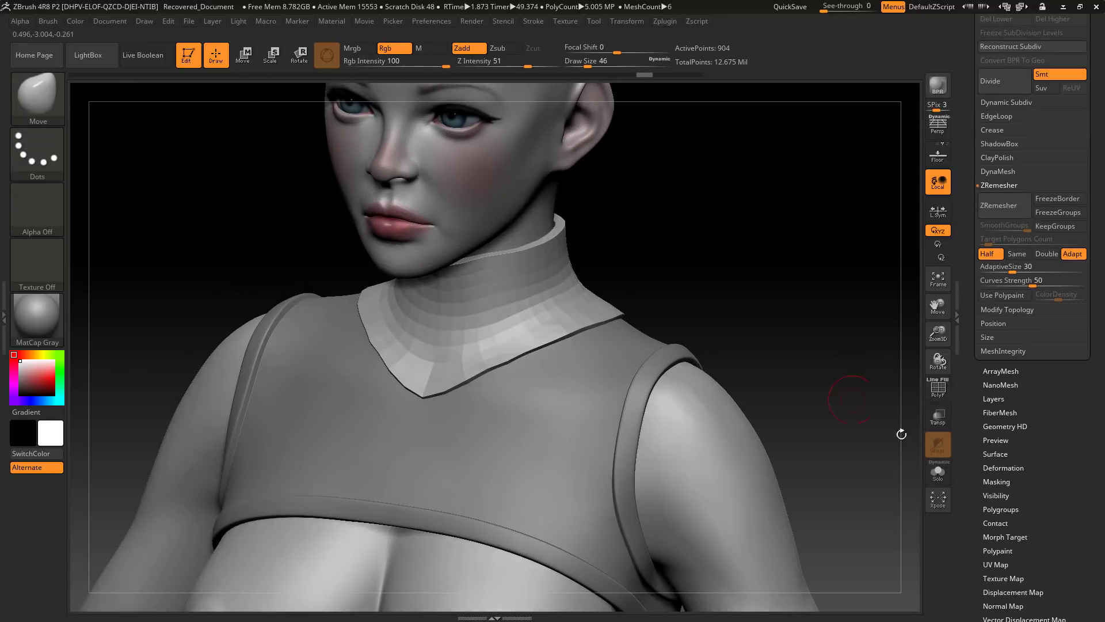
click(939, 472)
drag(817, 426, 775, 299)
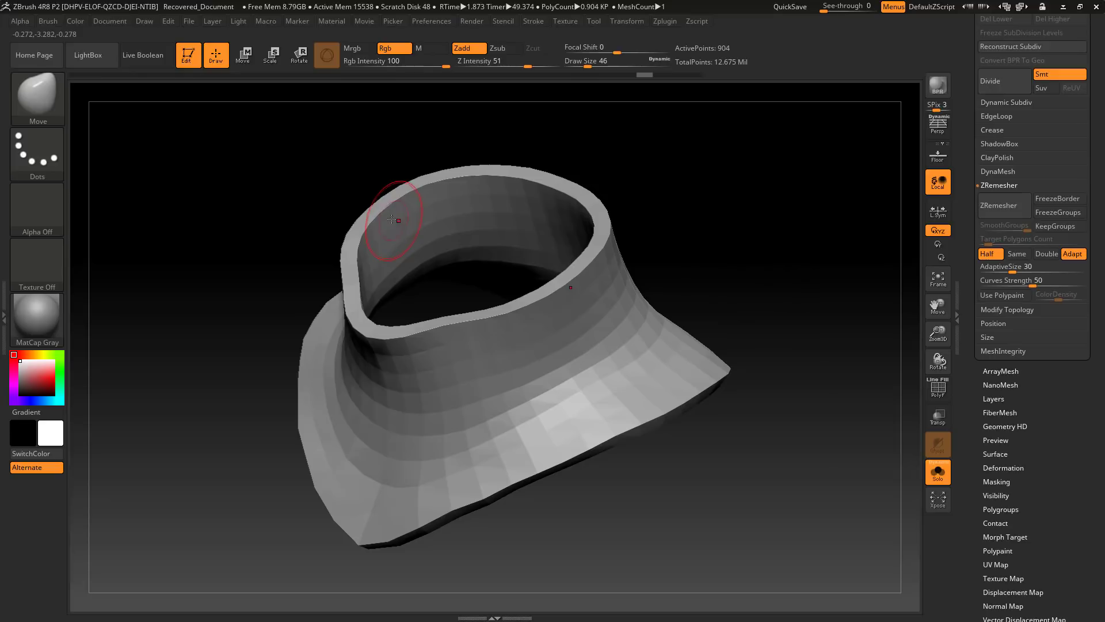
click(936, 390)
drag(763, 245, 659, 279)
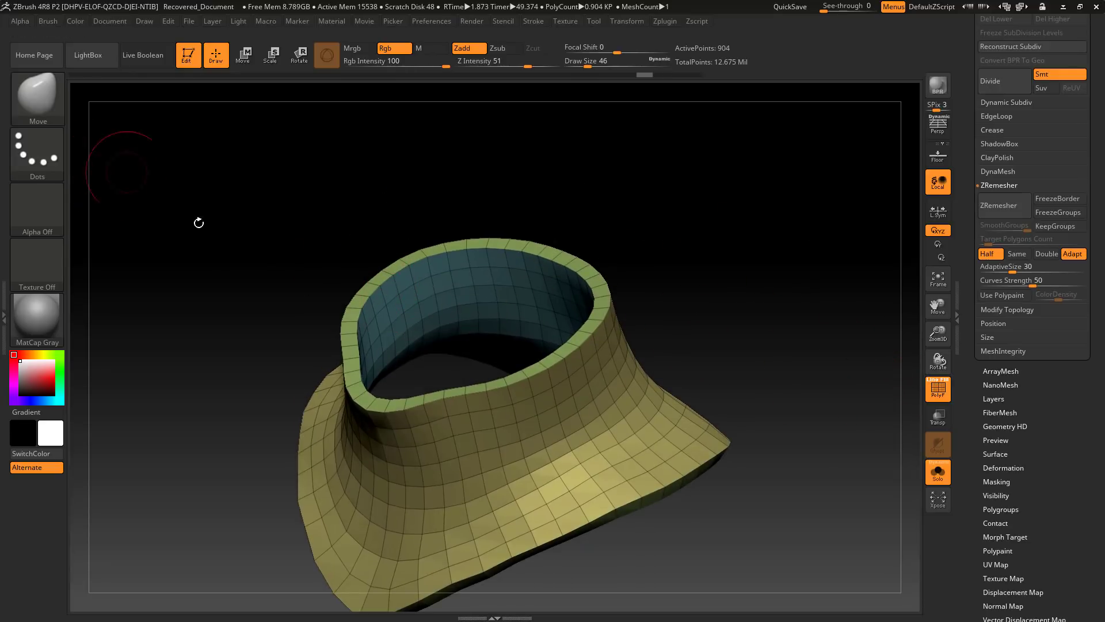
- Extrude the collar's inner wall further inward using ZModeler's Extrude Polygroup All action, and check the thickness on the full figure
click(60, 123)
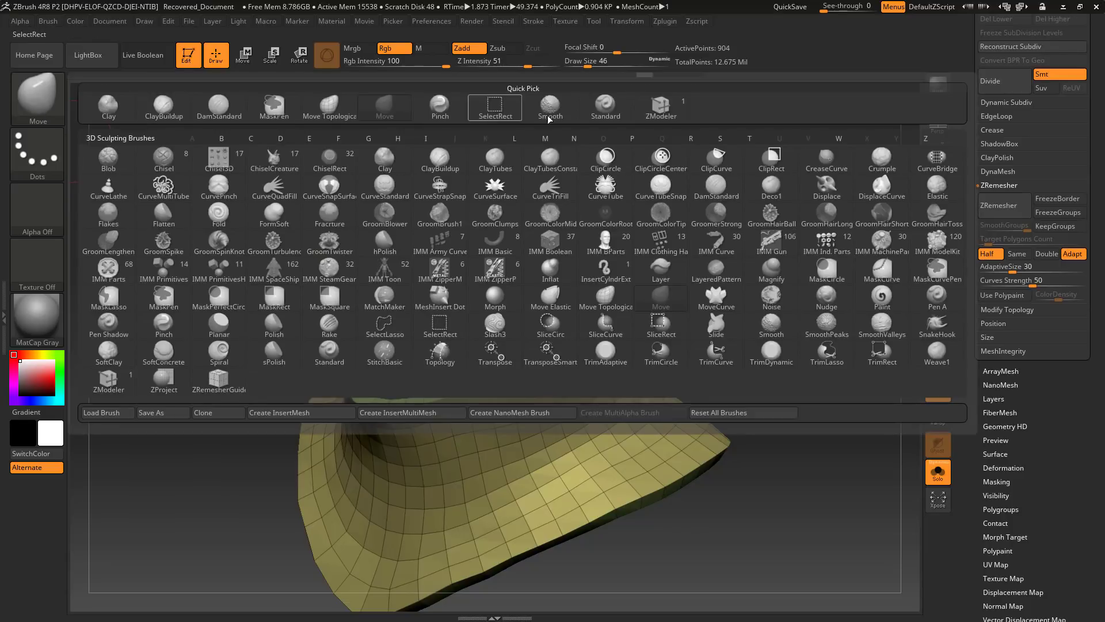
click(654, 117)
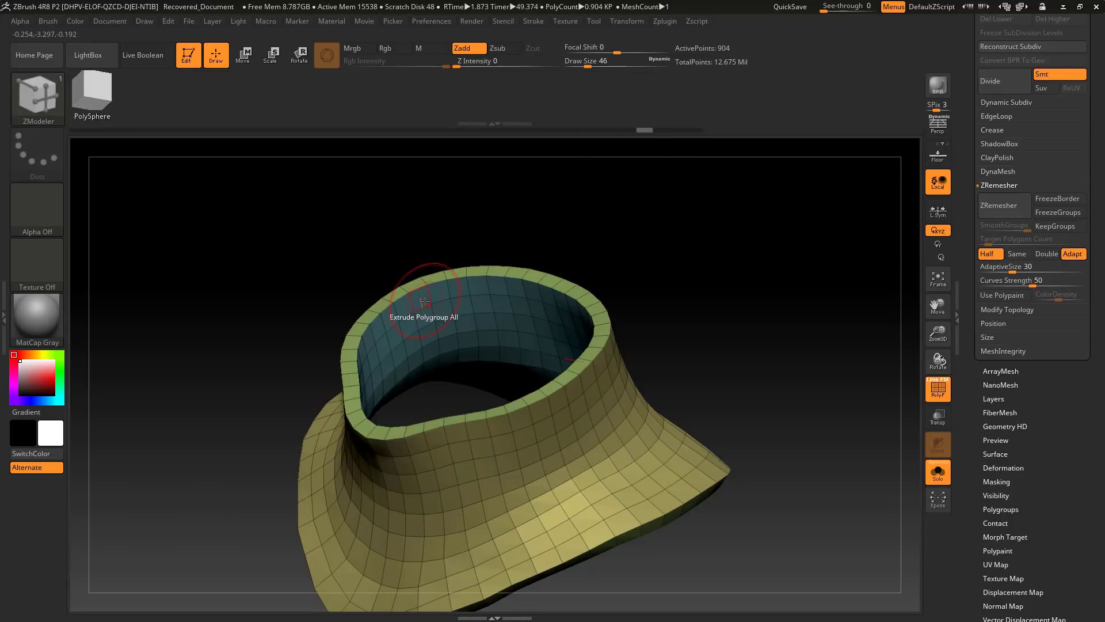
drag(424, 302, 454, 312)
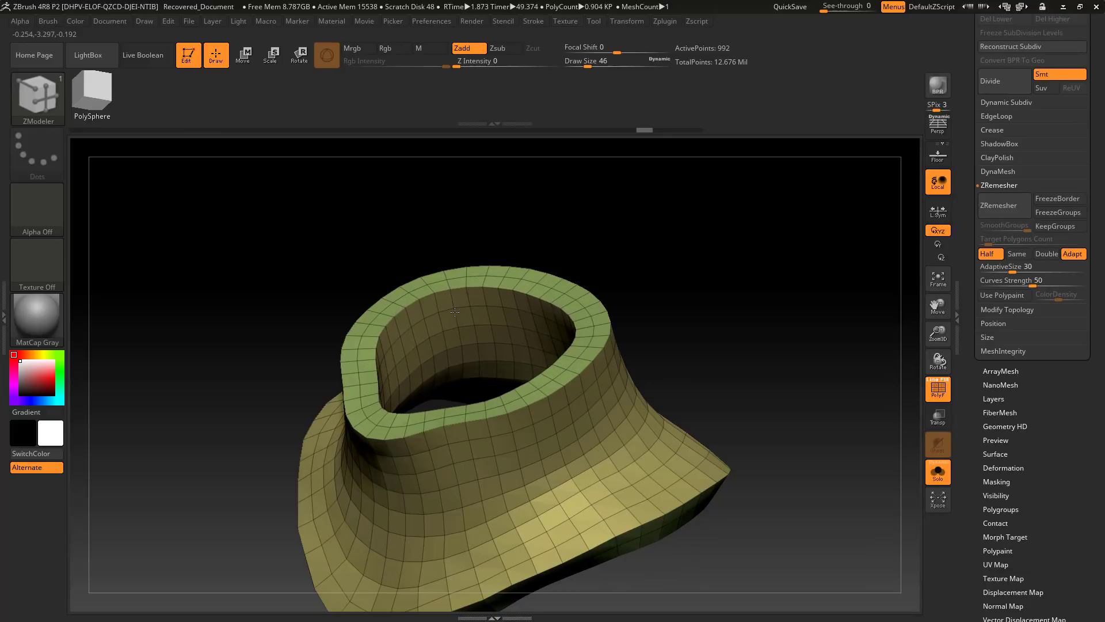
click(945, 477)
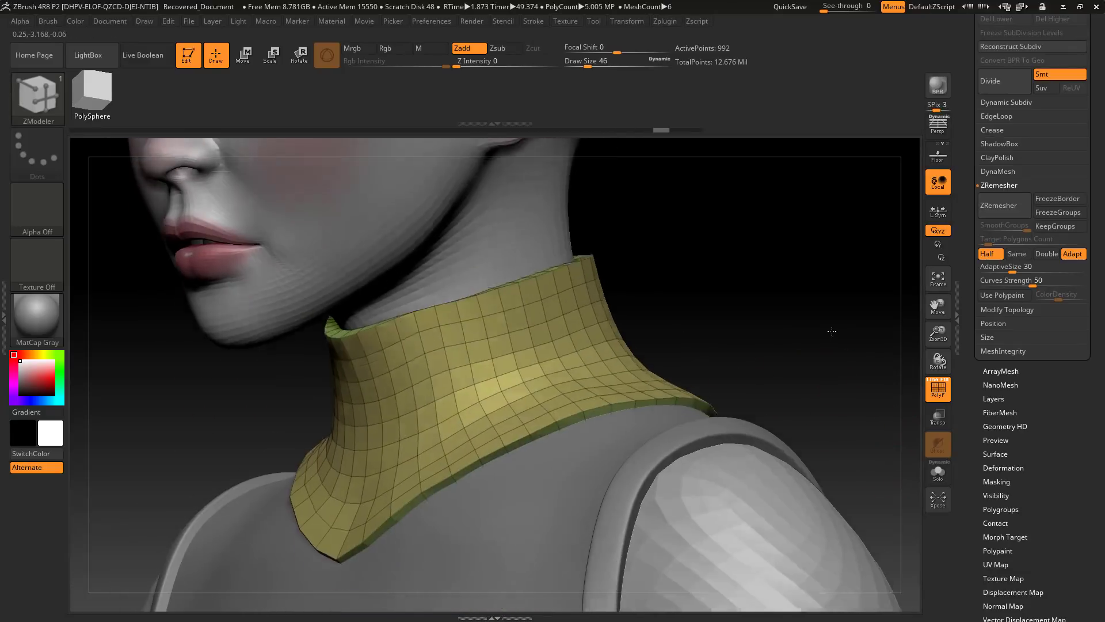
drag(832, 331, 863, 460)
drag(795, 369, 899, 448)
- Isolate the collar and insert edge loops around its top rim using ZModeler's Insert edge action with the Single EdgeLoop target
click(938, 475)
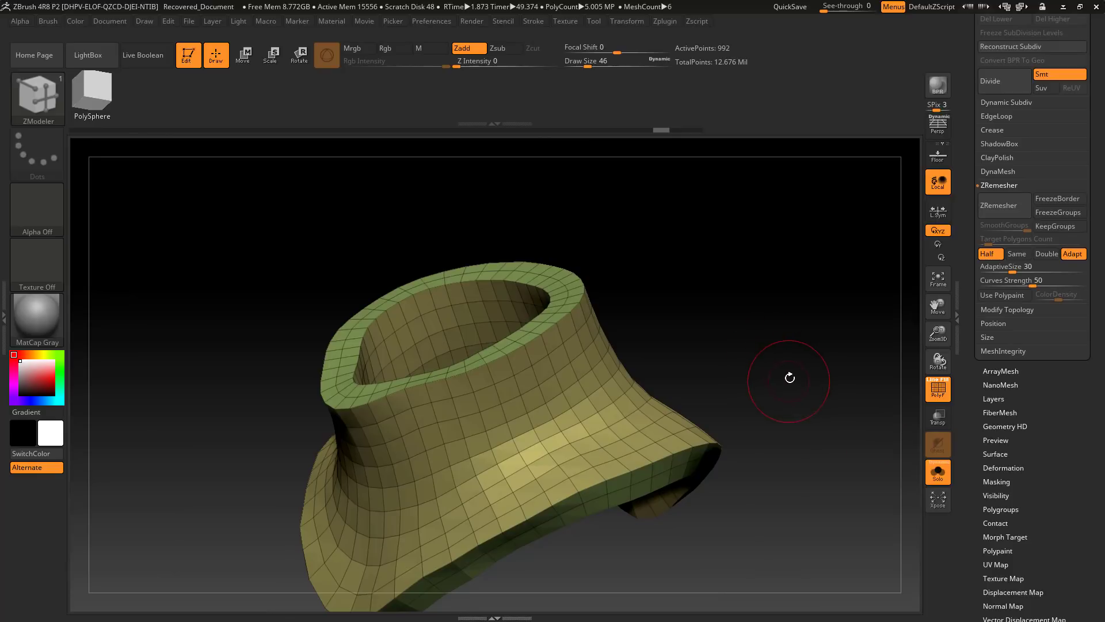
mouse_move(773, 369)
mouse_down()
mouse_move(755, 432)
mouse_move(750, 369)
mouse_move(785, 396)
mouse_move(770, 343)
mouse_move(789, 322)
mouse_up()
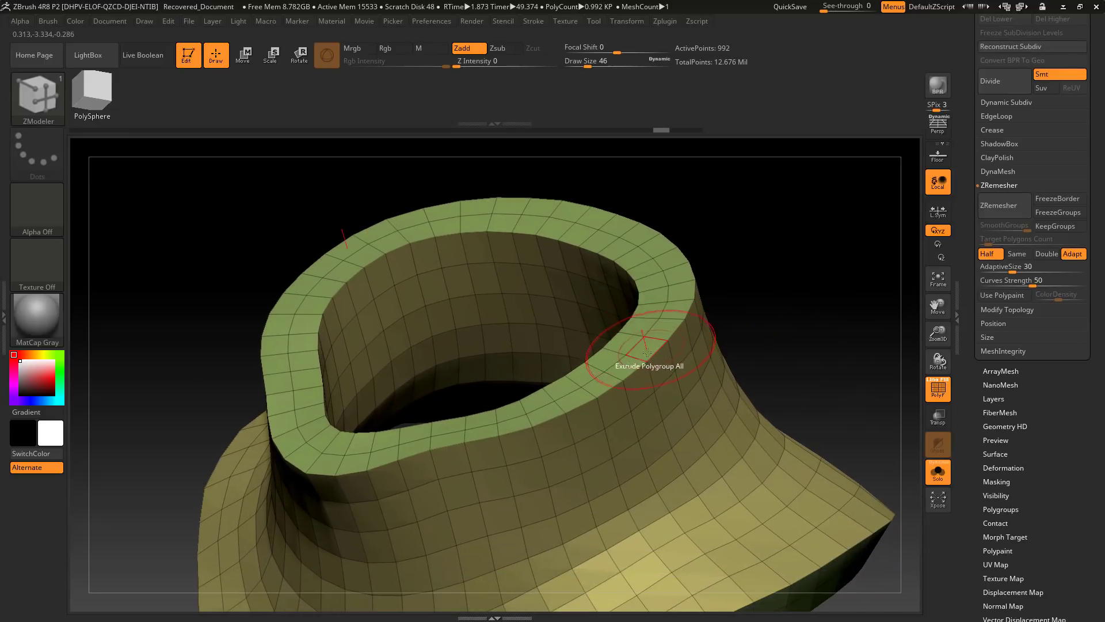
key(space)
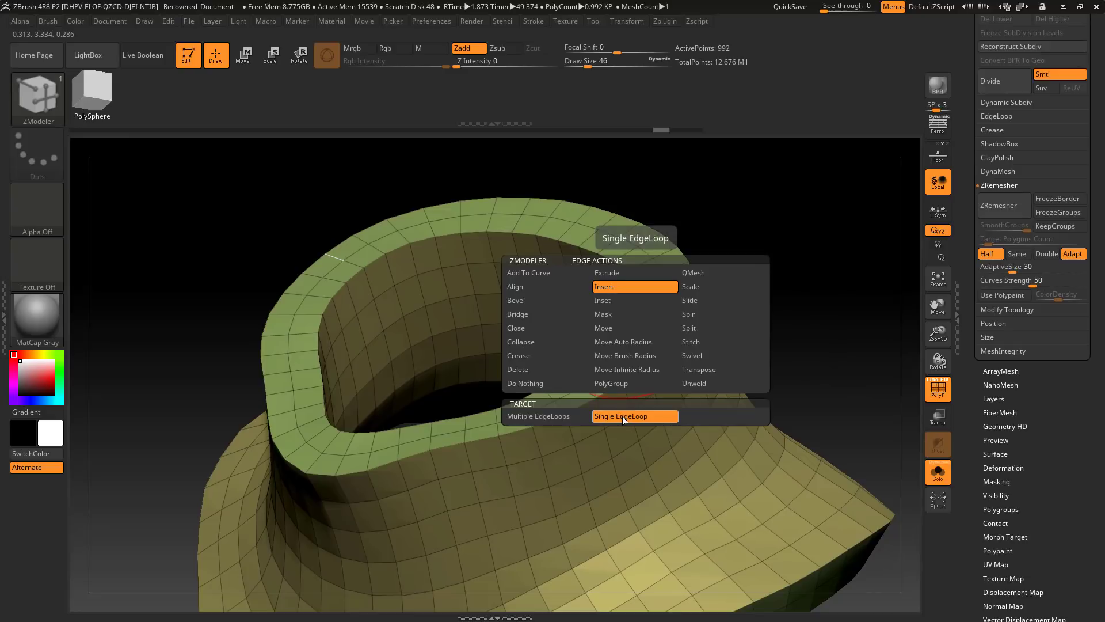
click(623, 416)
click(634, 359)
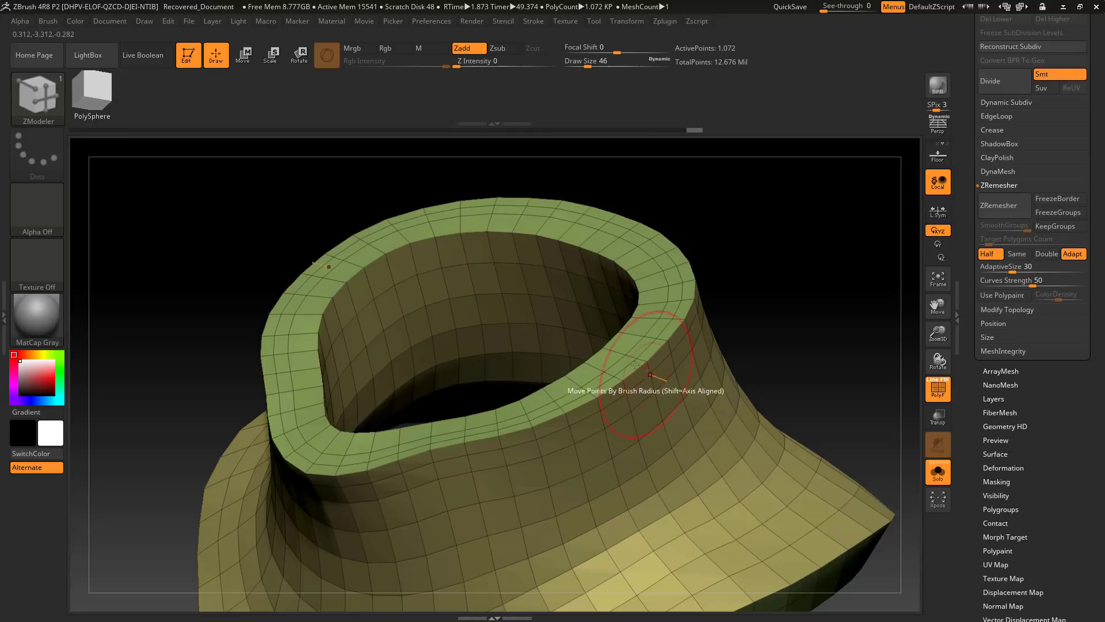
click(616, 351)
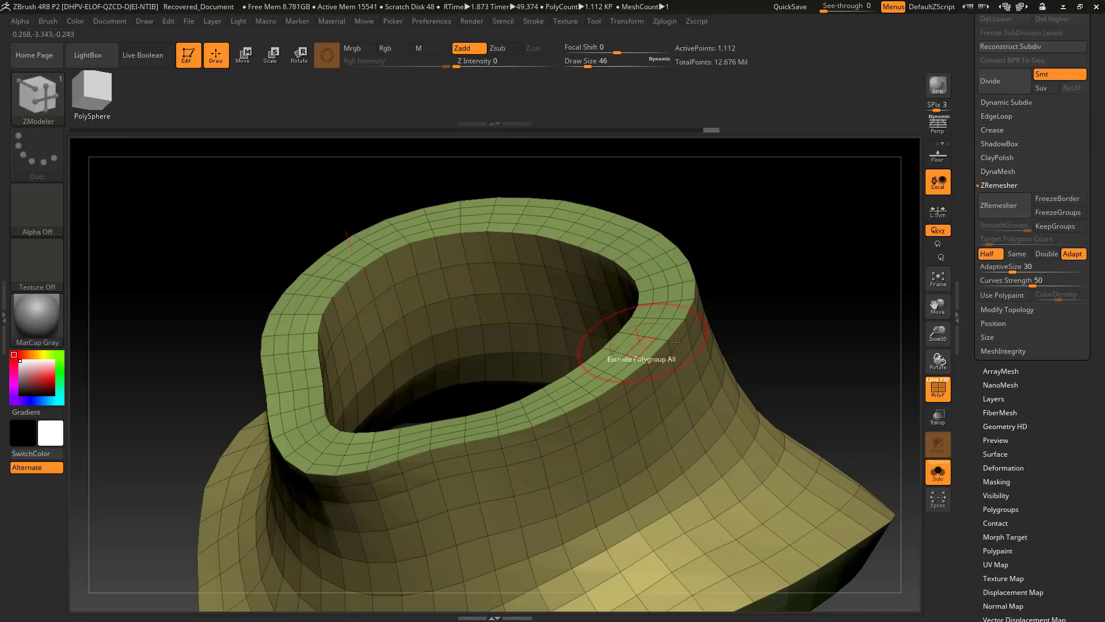
- Insert supporting edge loops around the collar's lower rim and along its outer border
drag(812, 361, 769, 346)
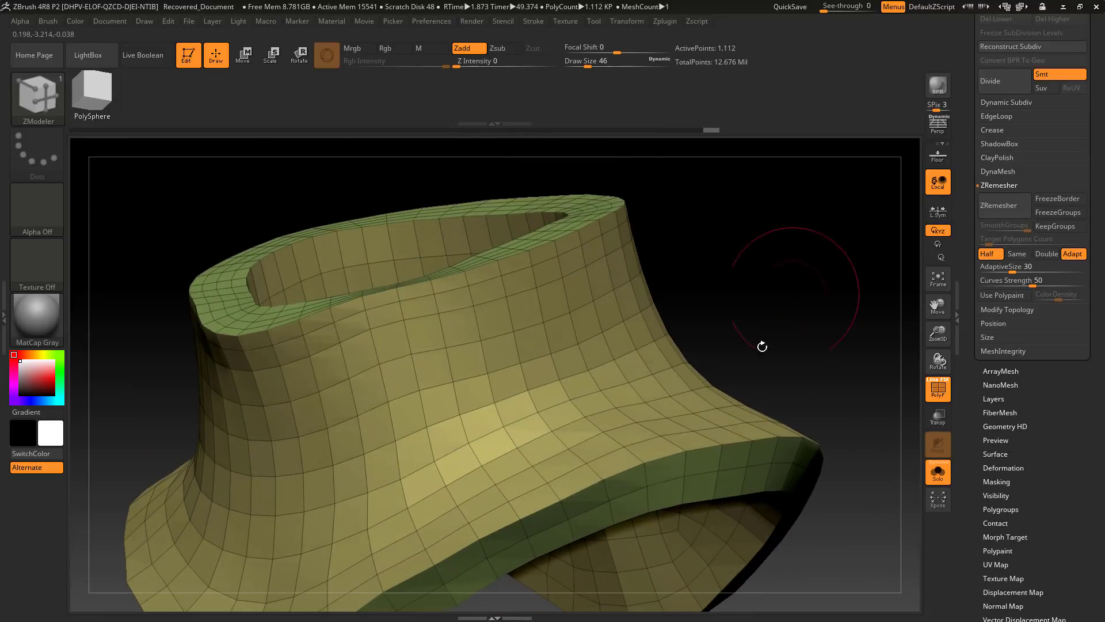
click(646, 476)
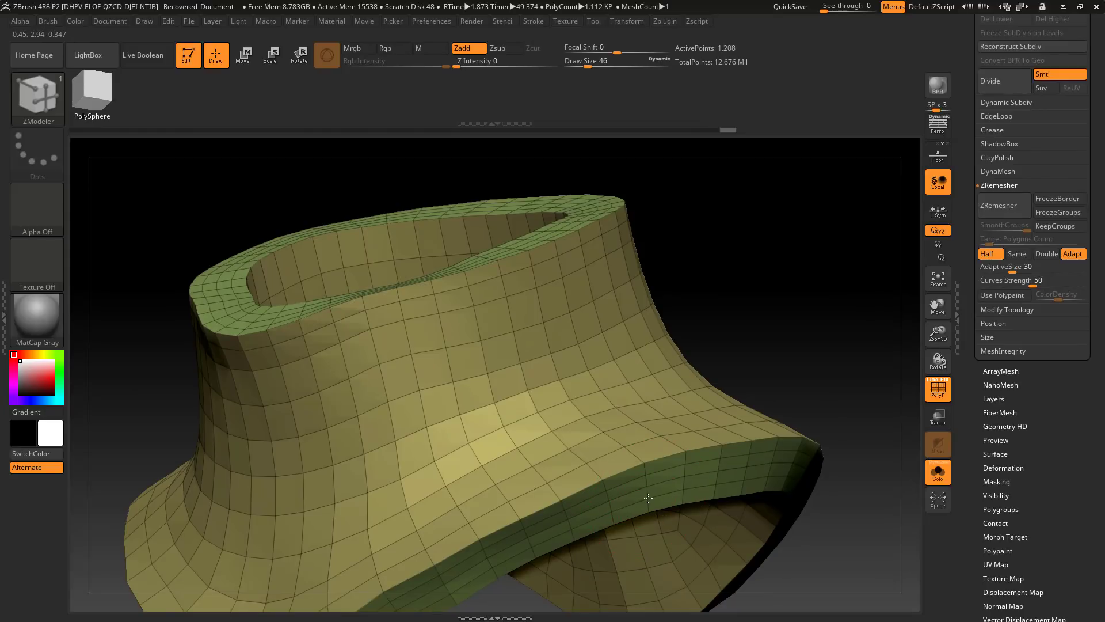
click(636, 454)
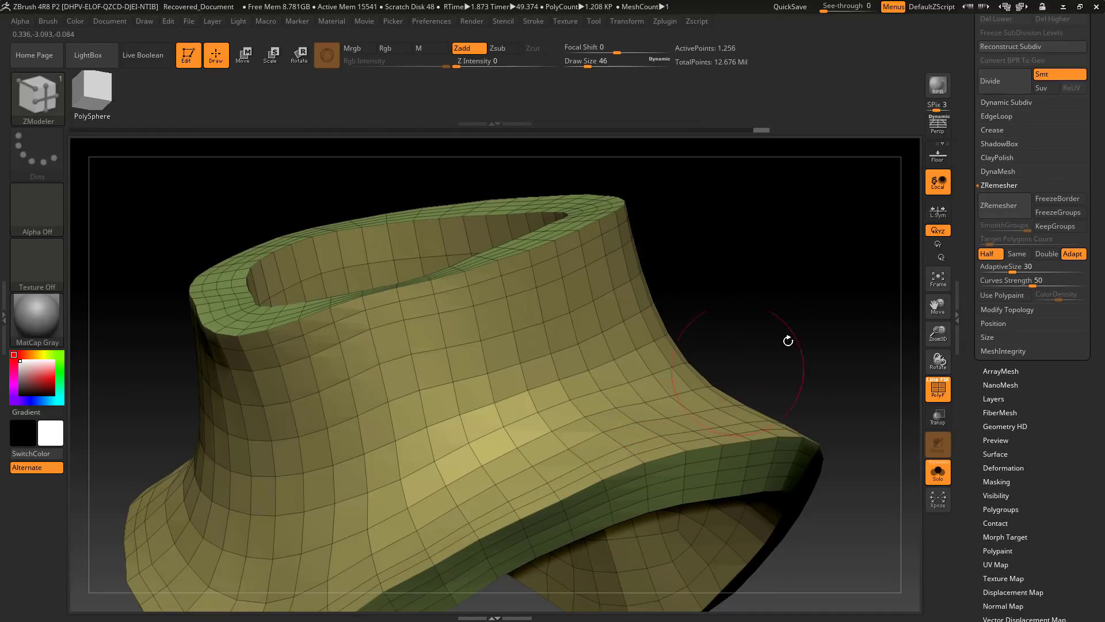
- Subdivide the collar three times and show it on the full figure without the polyframe
drag(788, 341, 797, 332)
key(ctrl+d)
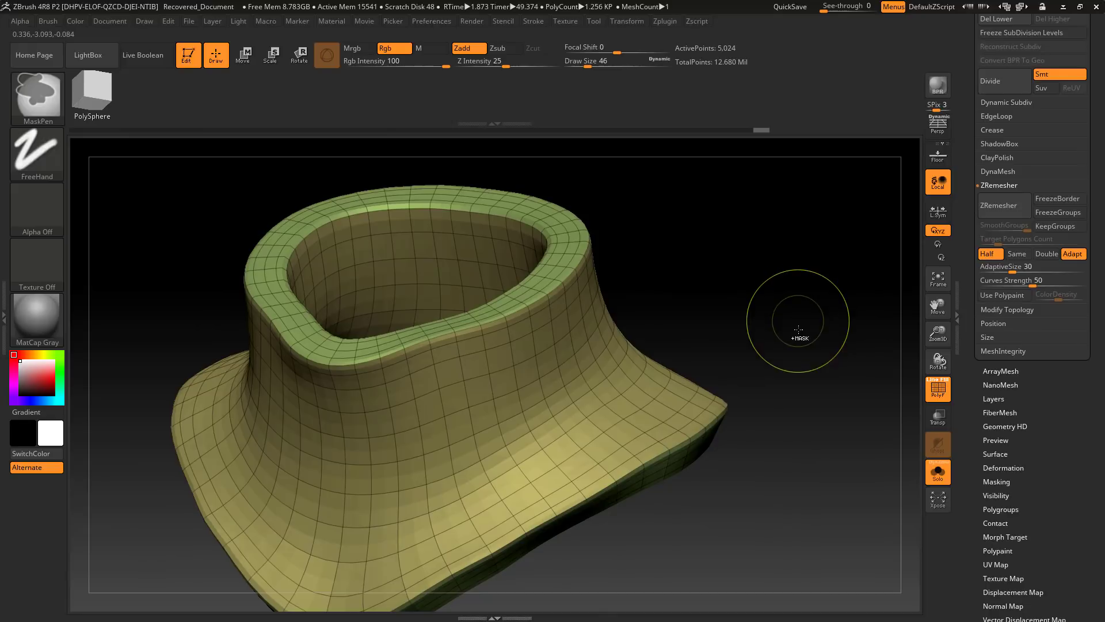
key(ctrl+d)
key(ctrl+d)
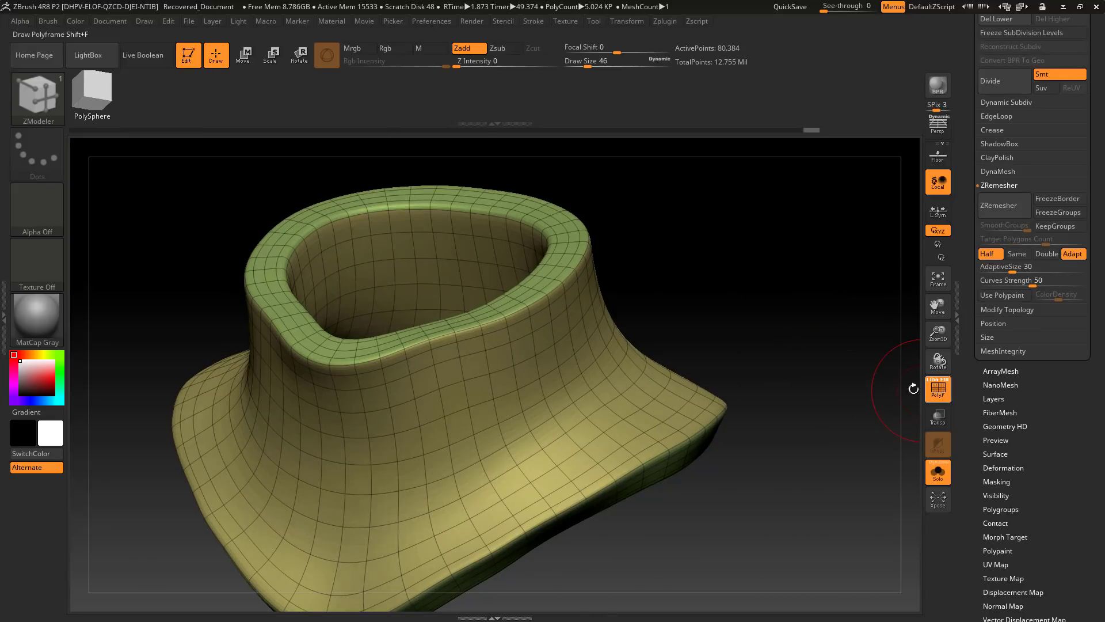
click(936, 389)
drag(774, 314, 806, 357)
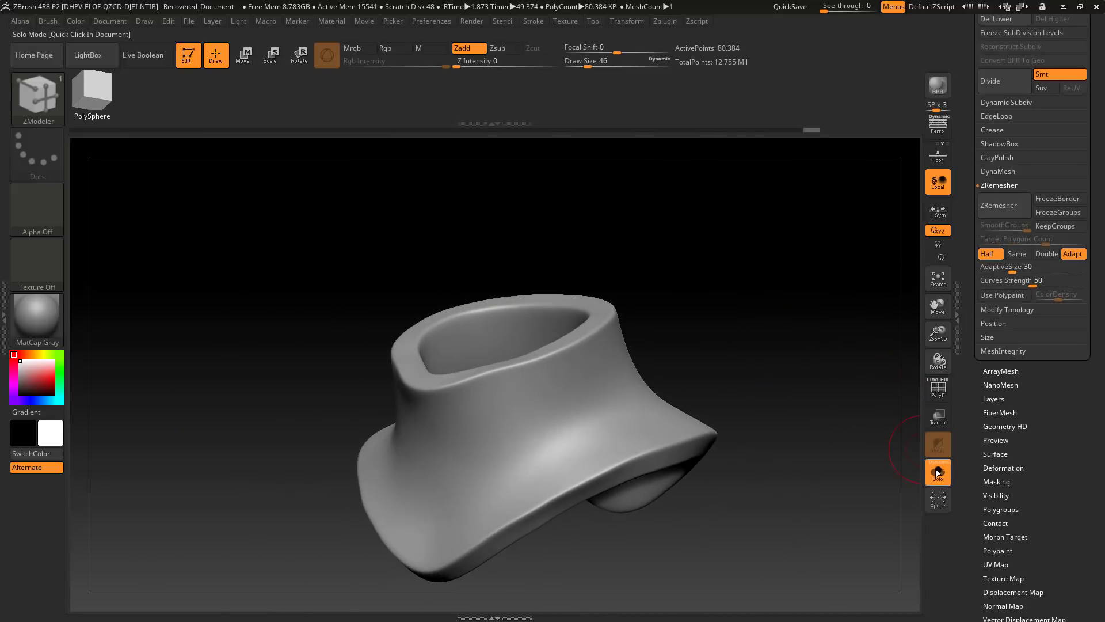
click(937, 472)
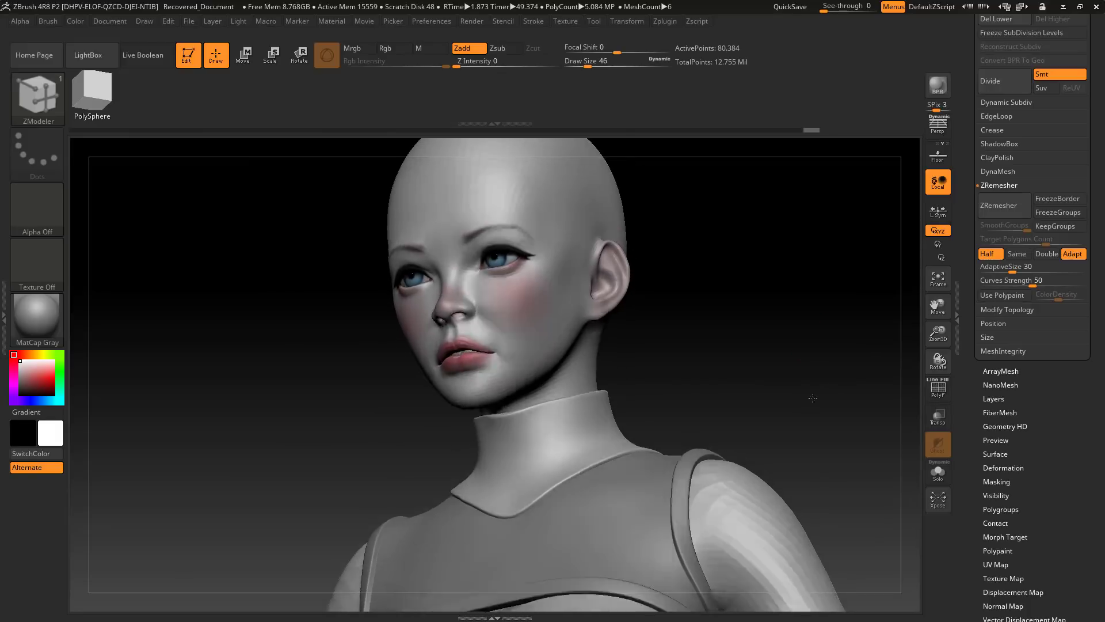
mouse_move(813, 398)
mouse_down()
mouse_move(827, 382)
mouse_move(789, 434)
mouse_move(800, 391)
mouse_move(777, 303)
mouse_move(789, 346)
mouse_move(753, 330)
mouse_up()
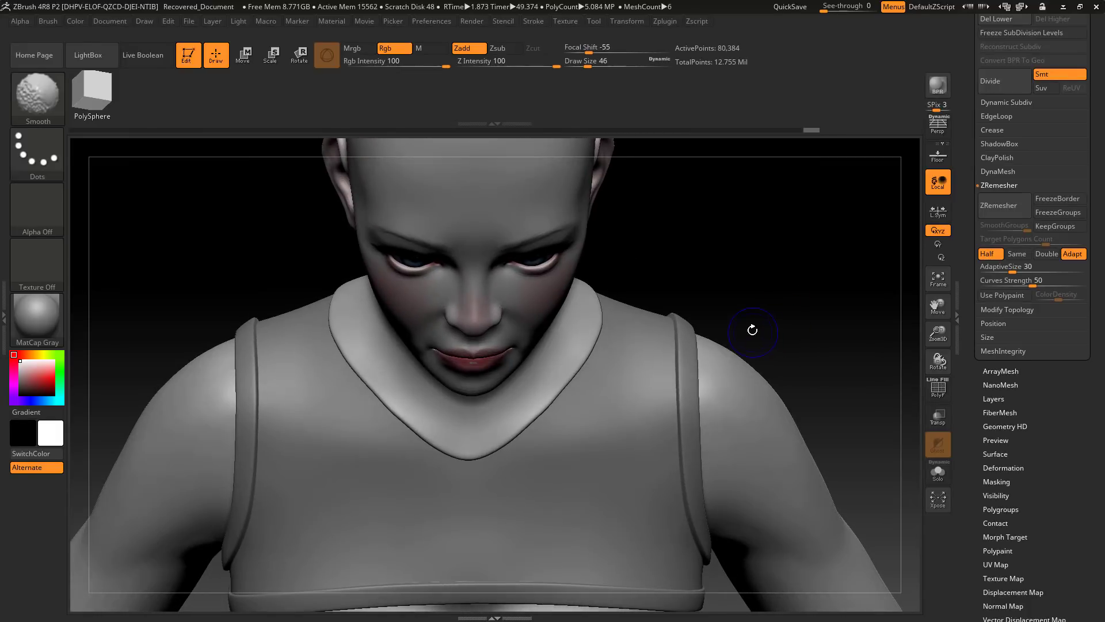
- Adjust the collar's front point at the lowest subdivision level using the Move brush at draw size 46, and raise the subdivision level again
key(shift+d)
key(shift+d)
key(b)
key(z)
key(m)
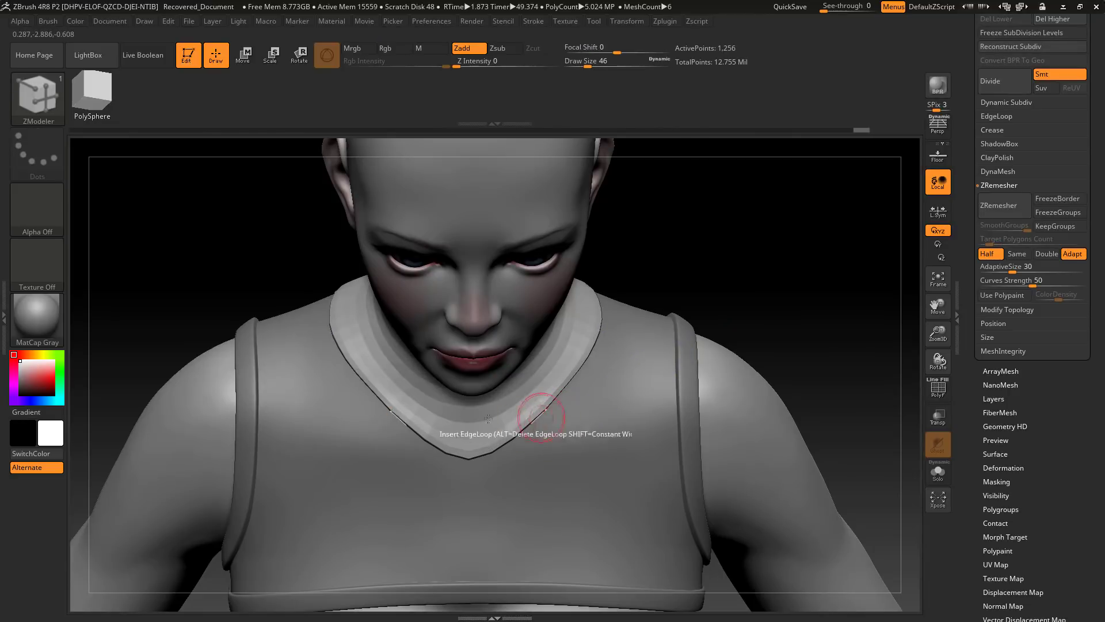
click(57, 100)
click(372, 119)
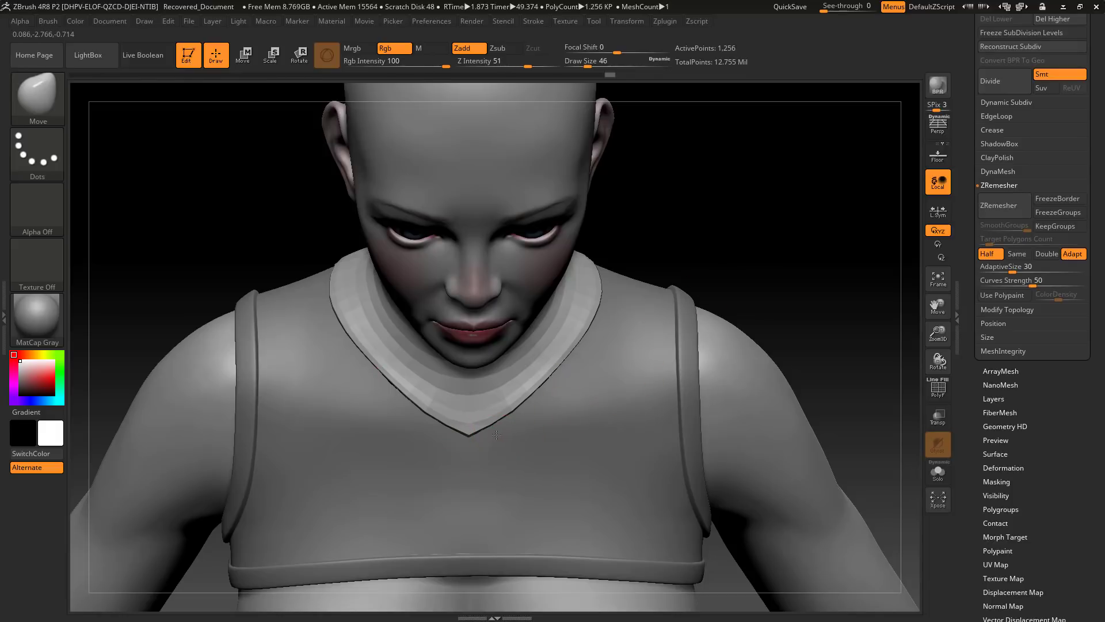
key(d)
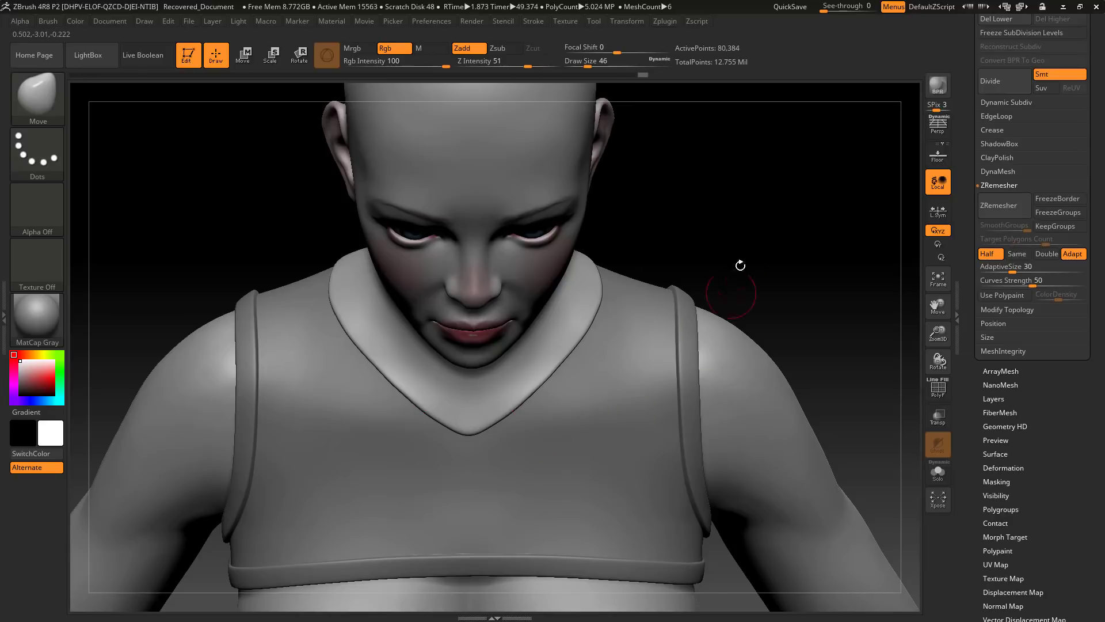
- Adjust the collar's lower edge at the back of the neck at the lowest subdivision level, and step the subdivision level back up
mouse_move(741, 265)
mouse_down()
mouse_move(772, 249)
mouse_move(740, 279)
mouse_move(755, 279)
mouse_move(742, 267)
mouse_up()
key(shift+d)
key(shift+d)
key(shift+d)
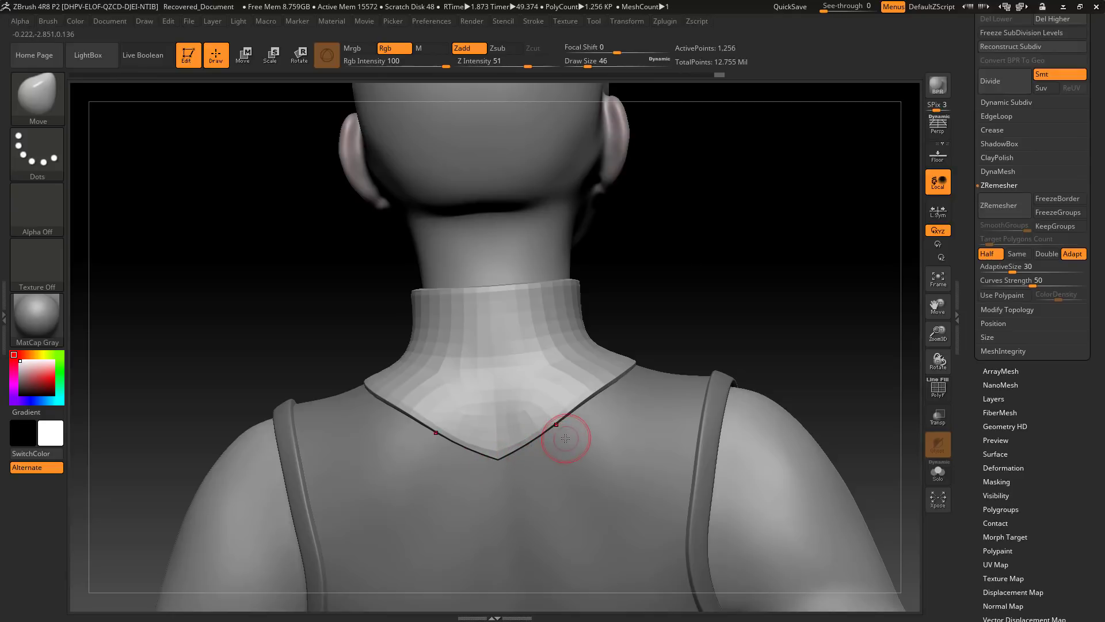
key(d)
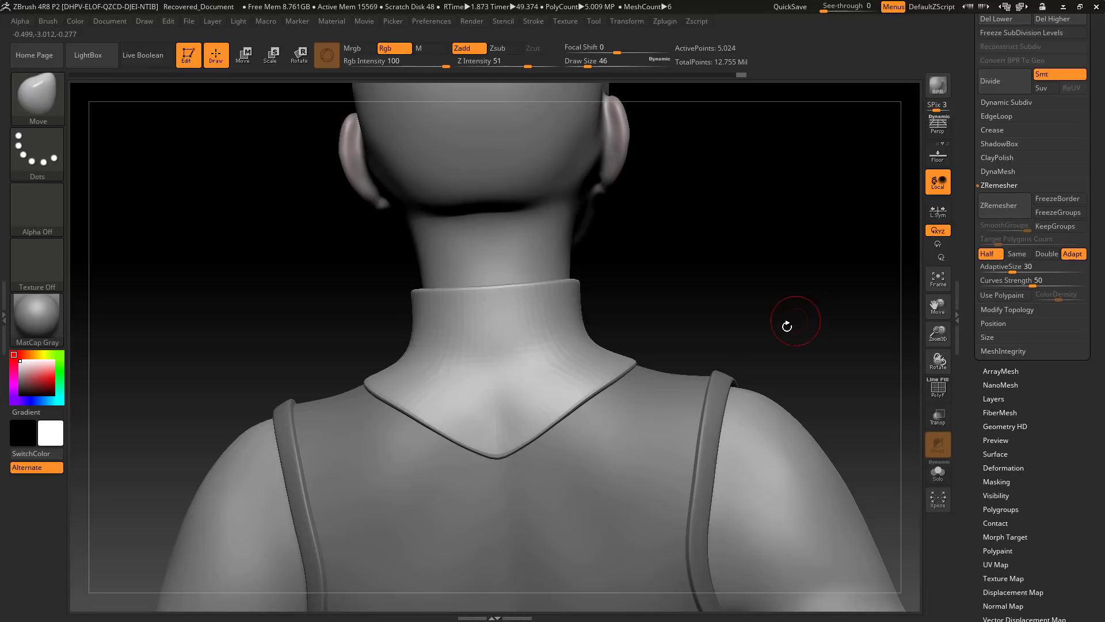
- Compare the collar with the costume design in Photoshop and examine its fit around the figure's front and back
drag(814, 335, 778, 385)
key(alt+Tab)
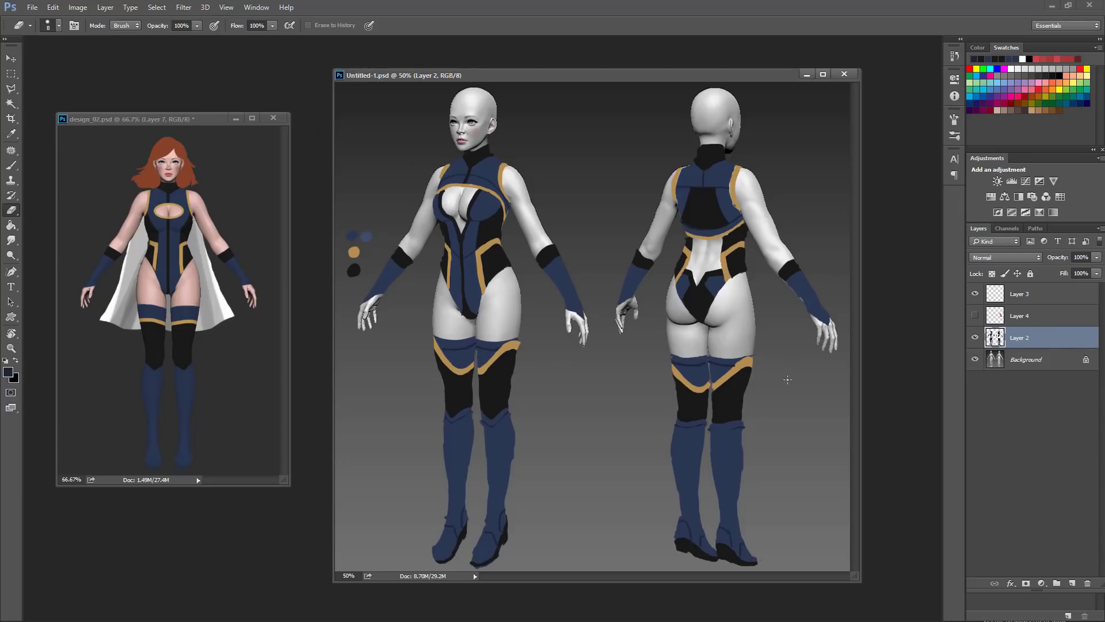
key(alt+Tab)
drag(637, 337, 735, 365)
mouse_move(717, 311)
mouse_down()
mouse_move(748, 271)
mouse_move(744, 300)
mouse_move(766, 302)
mouse_move(748, 294)
mouse_up()
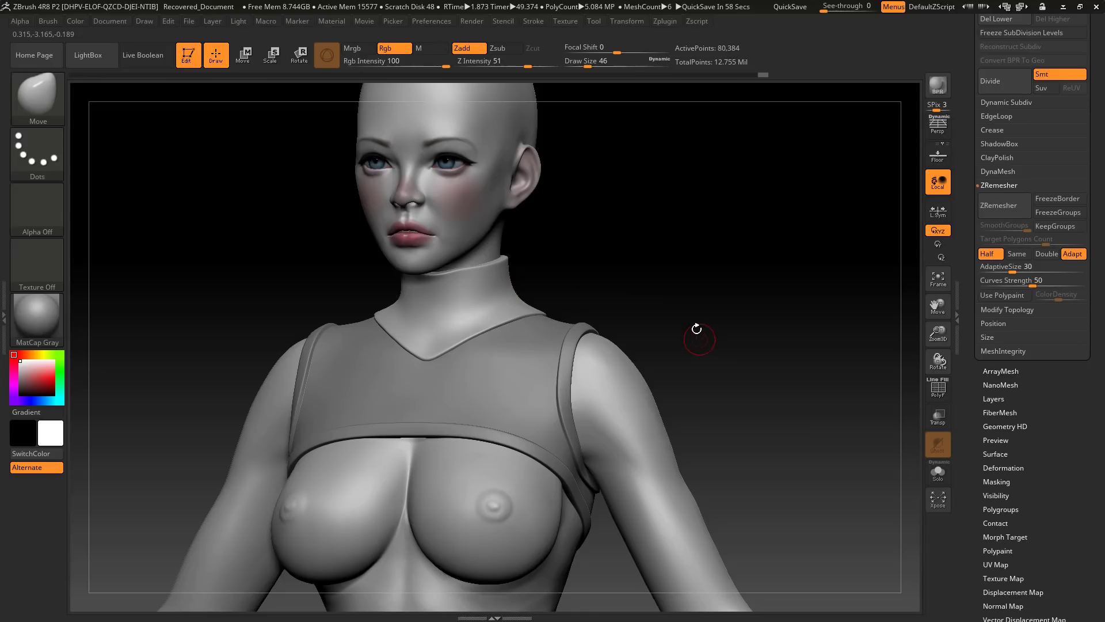
mouse_move(699, 328)
alt+mouse_down()
mouse_move(740, 316)
mouse_move(743, 264)
mouse_move(763, 300)
mouse_move(650, 311)
alt+mouse_up()
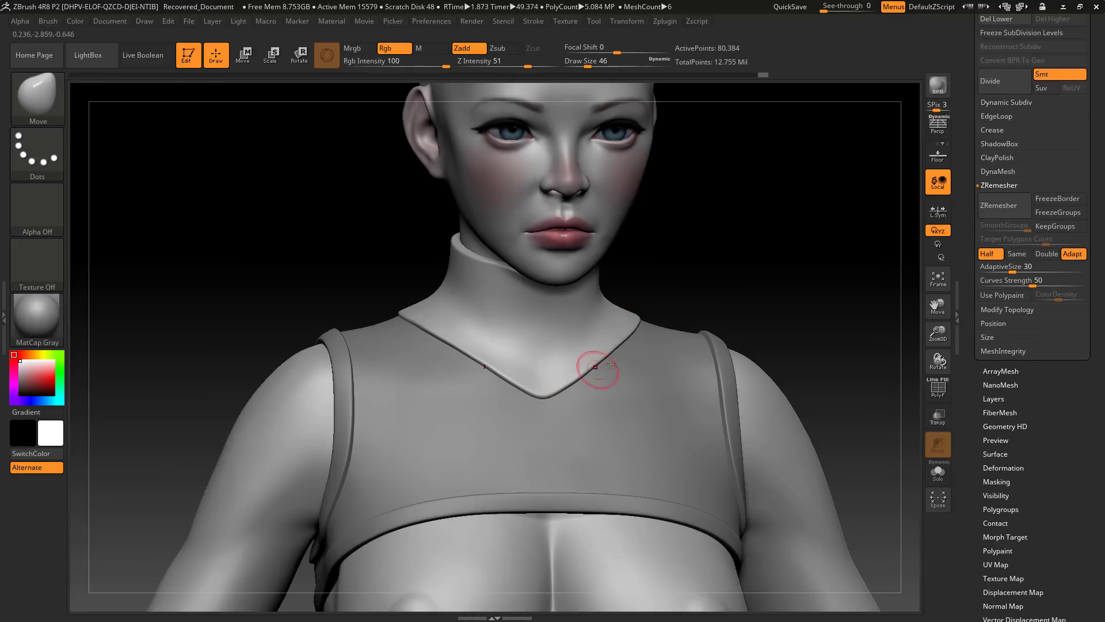
mouse_move(748, 259)
mouse_down()
mouse_move(750, 401)
mouse_move(739, 271)
mouse_up()
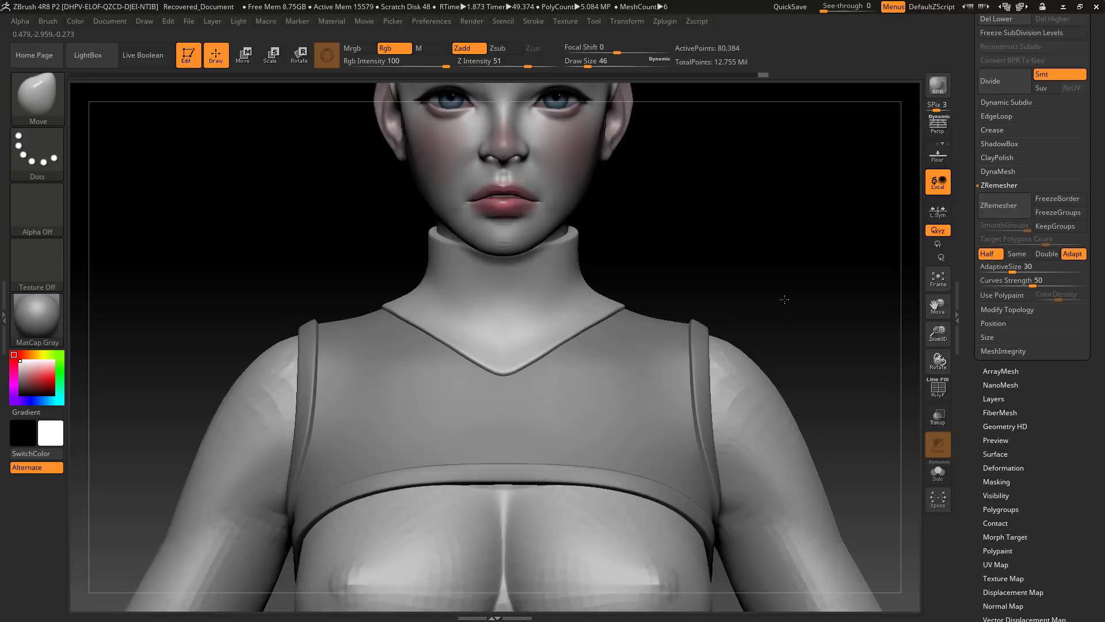
drag(918, 306, 964, 233)
mouse_move(797, 281)
mouse_down()
mouse_move(708, 271)
mouse_move(715, 289)
mouse_up()
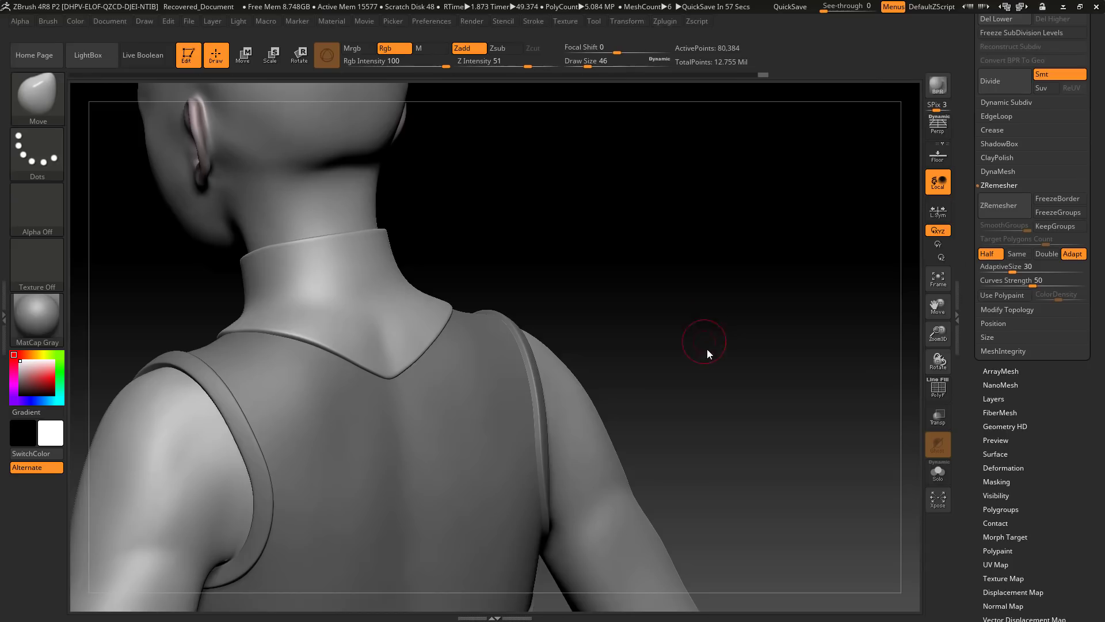
drag(714, 368, 743, 318)
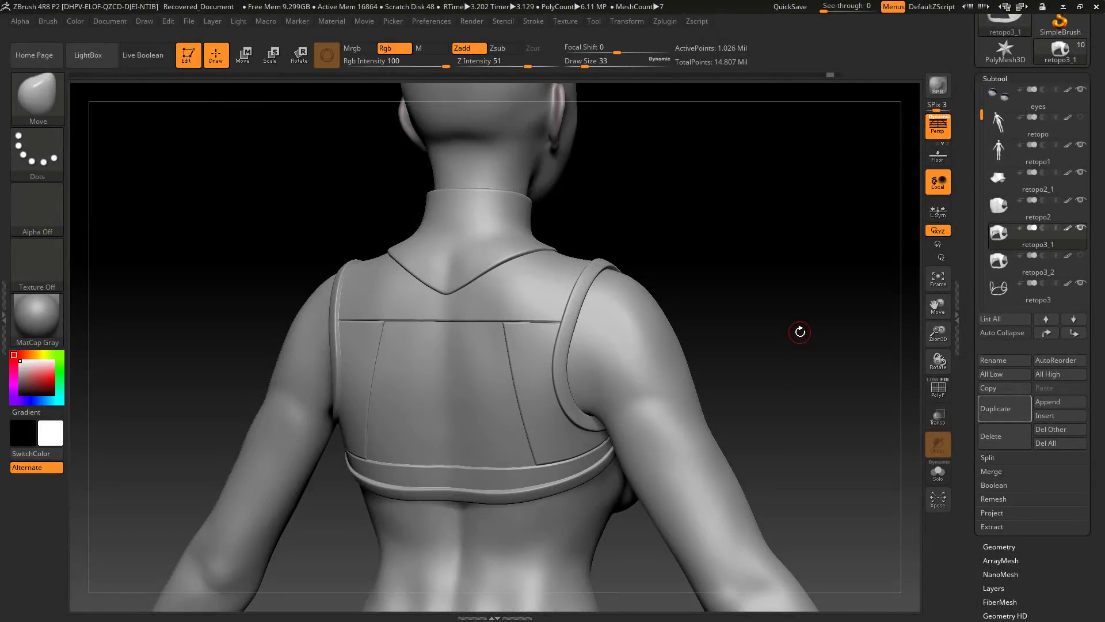
mouse_move(790, 327)
mouse_down()
mouse_move(764, 338)
mouse_move(869, 334)
mouse_move(806, 303)
mouse_move(805, 316)
mouse_move(785, 315)
mouse_move(844, 323)
mouse_move(810, 316)
mouse_move(830, 308)
mouse_move(817, 326)
mouse_move(819, 301)
mouse_move(796, 311)
mouse_up()
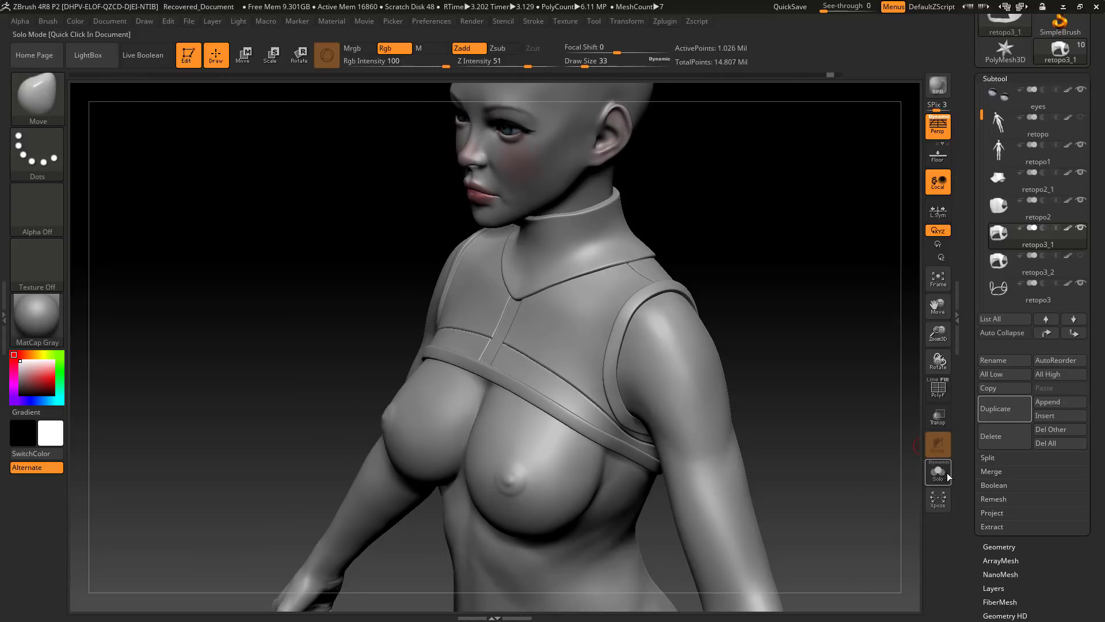
- Isolate the chest piece retopo3_1 and display its polygroups
click(939, 472)
drag(814, 378, 762, 318)
click(941, 393)
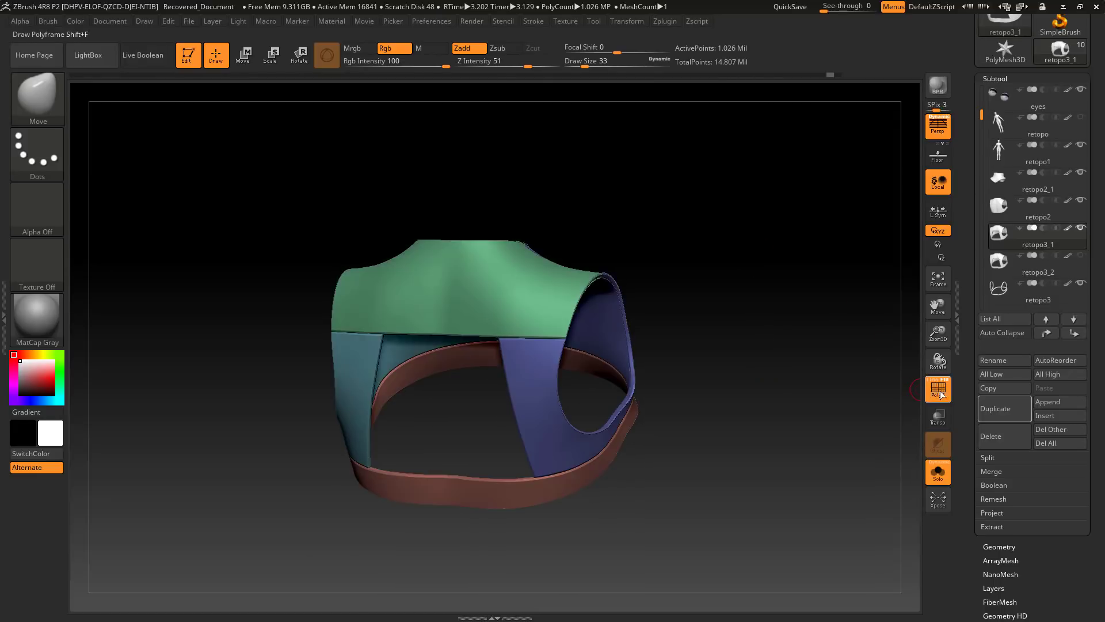
drag(758, 382, 741, 227)
- Go back through the chest piece's undo history to the early single-group shell with a thickness rim around the armholes
drag(834, 75, 483, 122)
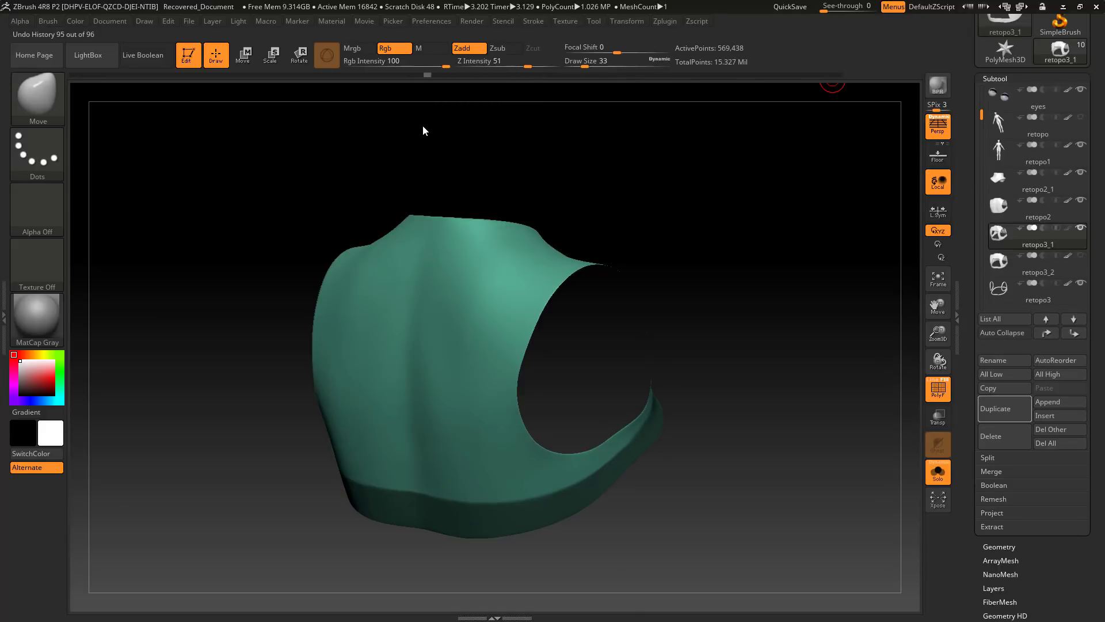
mouse_move(401, 132)
mouse_down()
mouse_move(135, 198)
mouse_move(330, 196)
mouse_move(280, 209)
mouse_up()
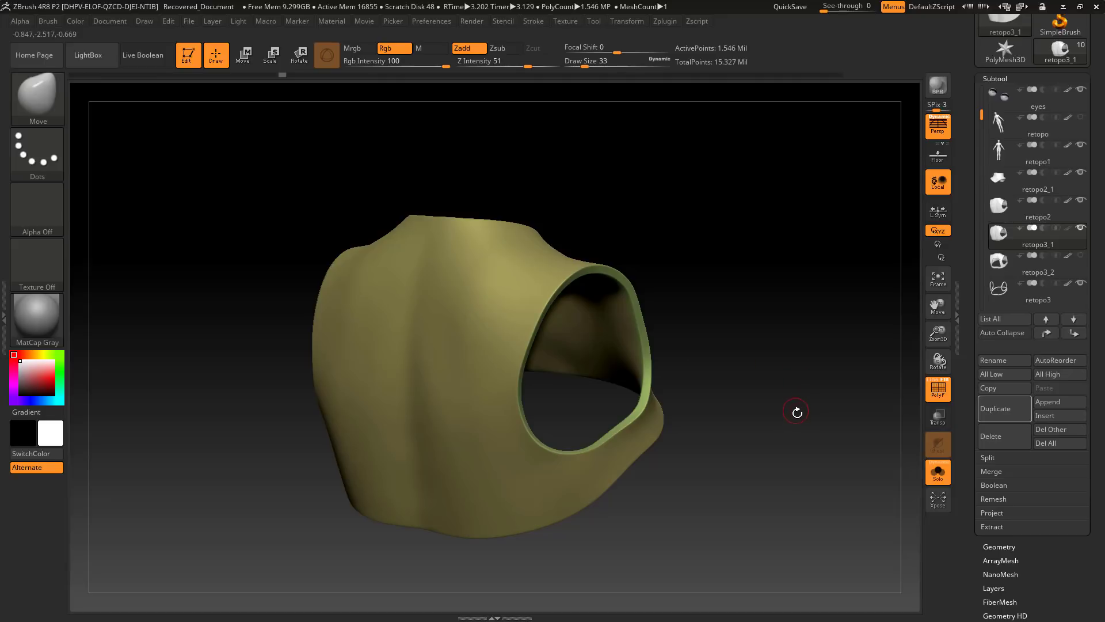
drag(796, 412, 739, 391)
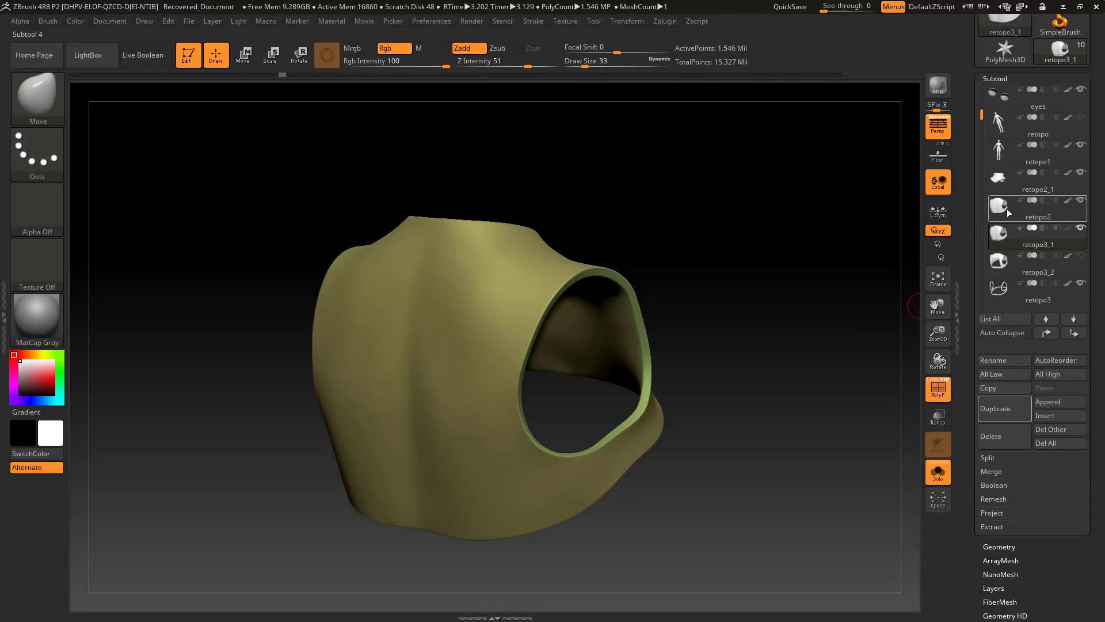
mouse_move(1007, 209)
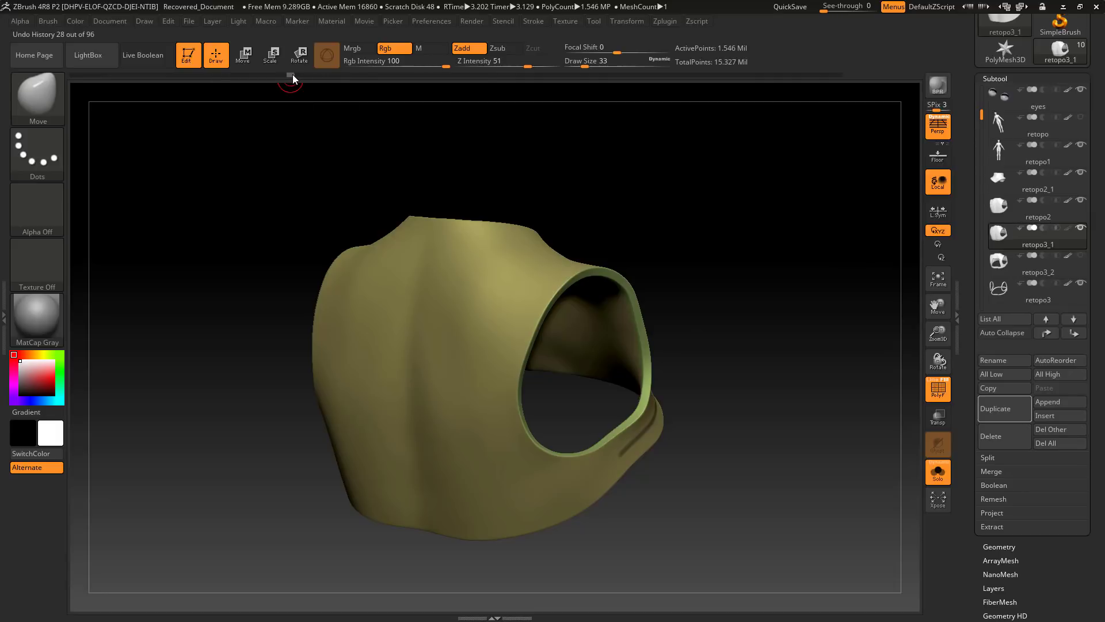
- Step the undo history forward to the shell without its armhole rim and with the lower band masked
drag(292, 74, 363, 75)
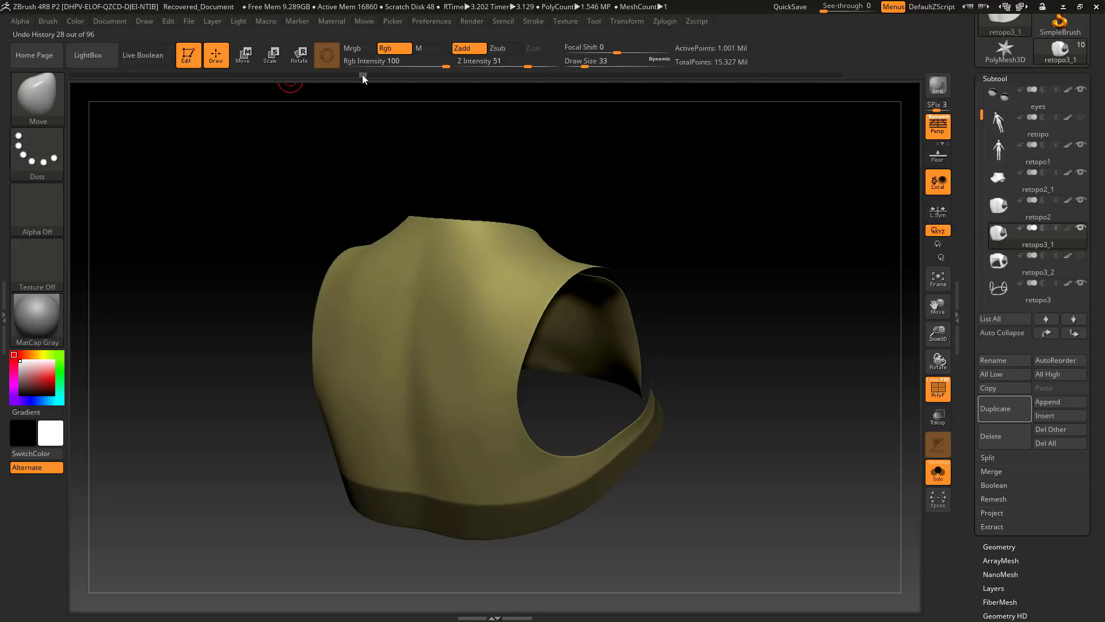
drag(362, 75, 354, 76)
drag(780, 317, 735, 359)
drag(748, 320, 606, 293)
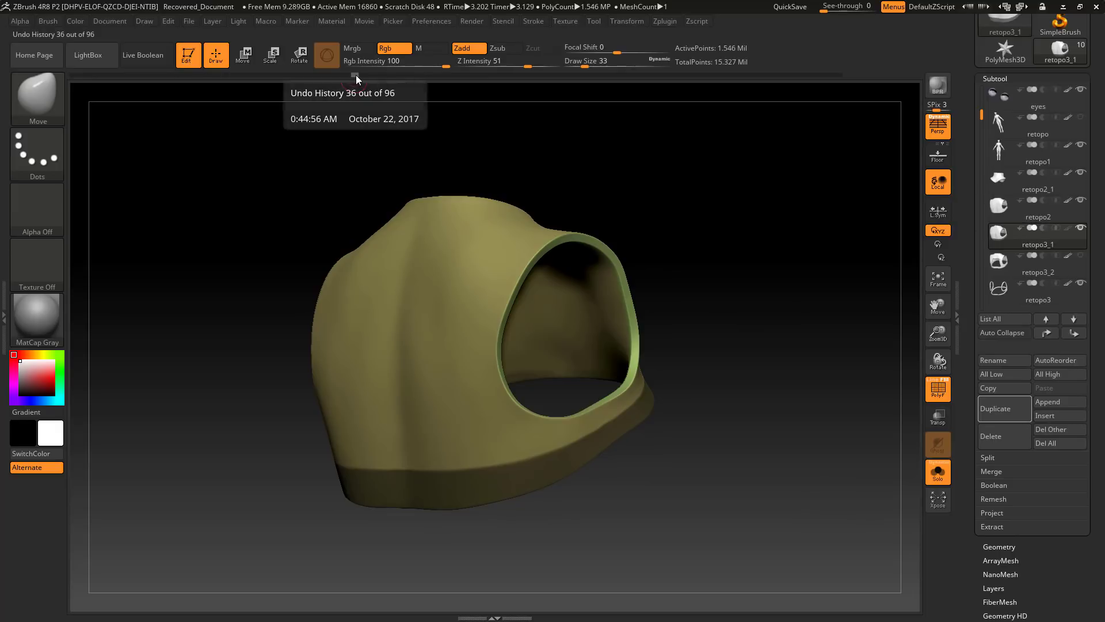
mouse_move(356, 75)
mouse_down()
mouse_move(381, 76)
mouse_move(354, 84)
mouse_move(365, 84)
mouse_up()
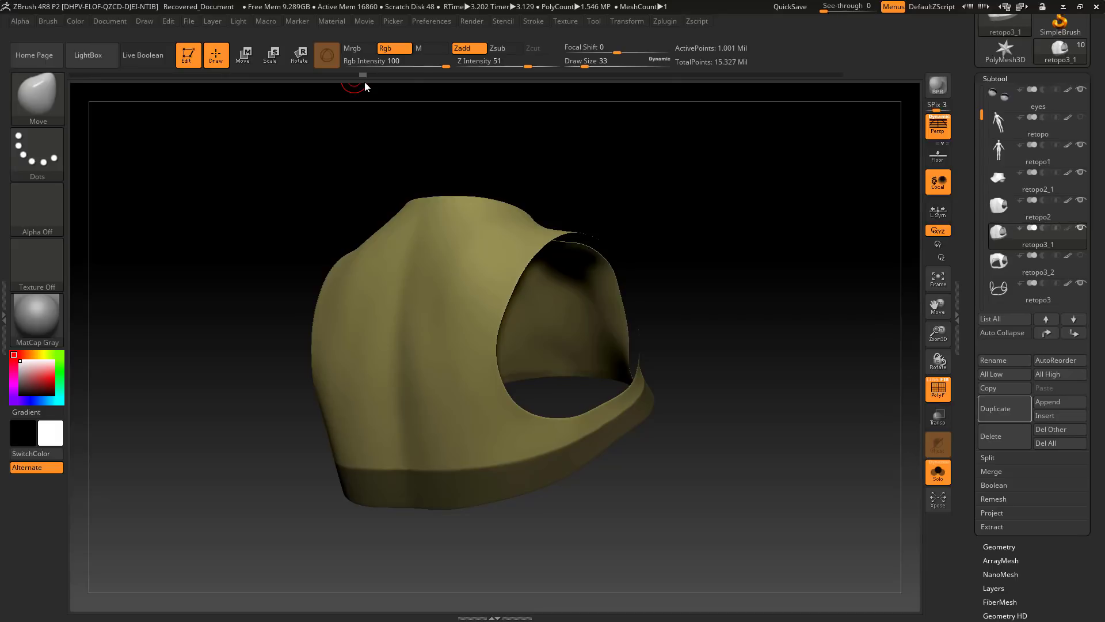
- Open the Polygroups settings and step the history through the separately grouped outer and inner shells to the outer shell alone
scroll(1075, 473, down, 6)
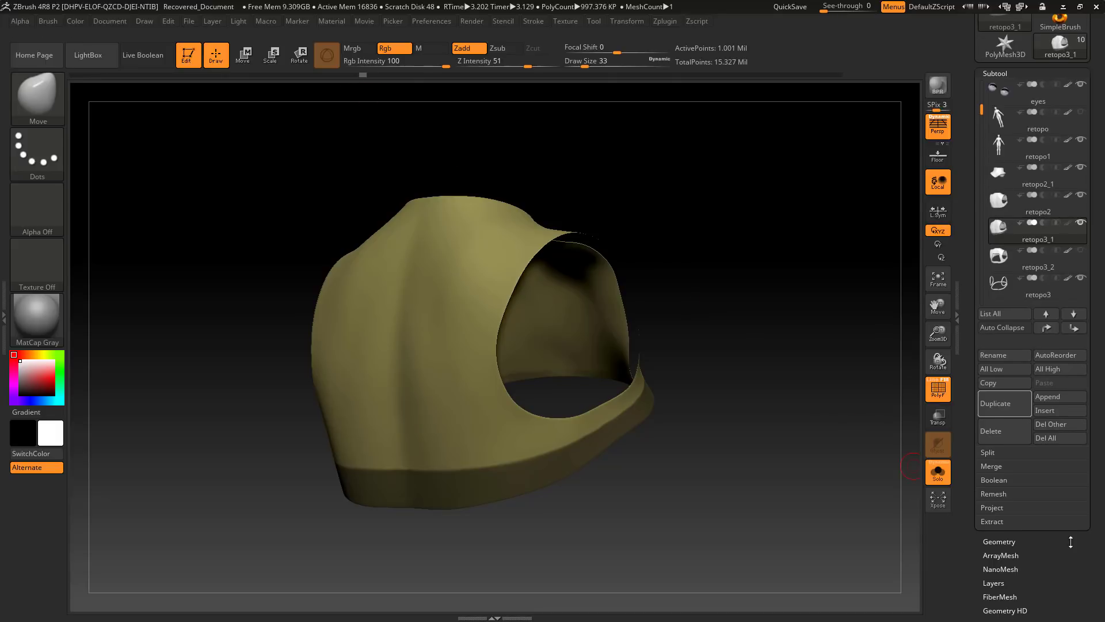
click(1013, 348)
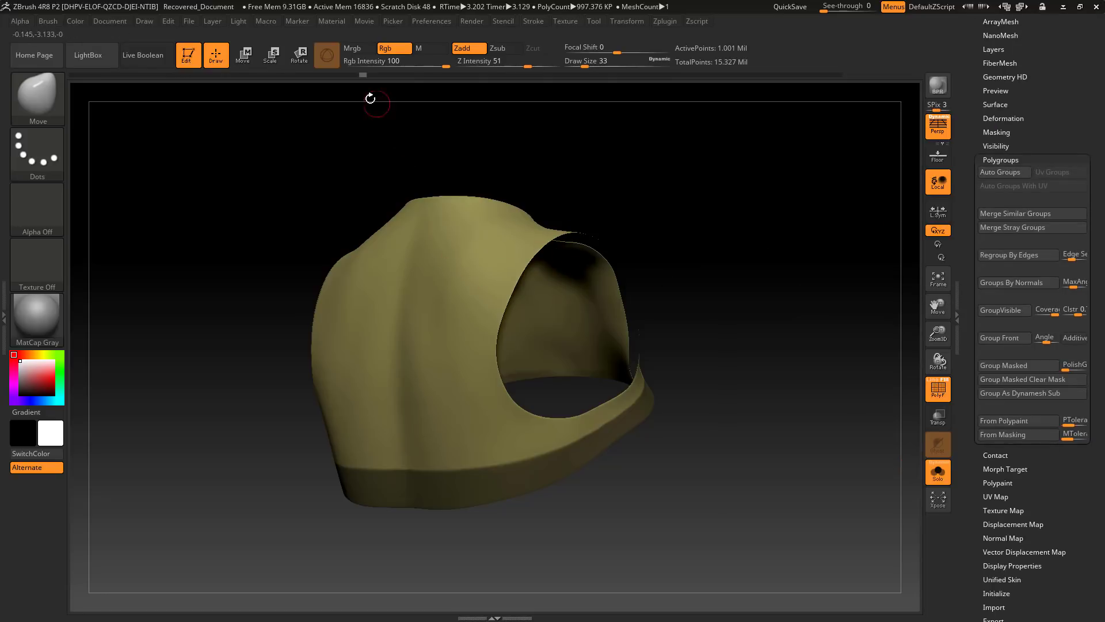
click(375, 76)
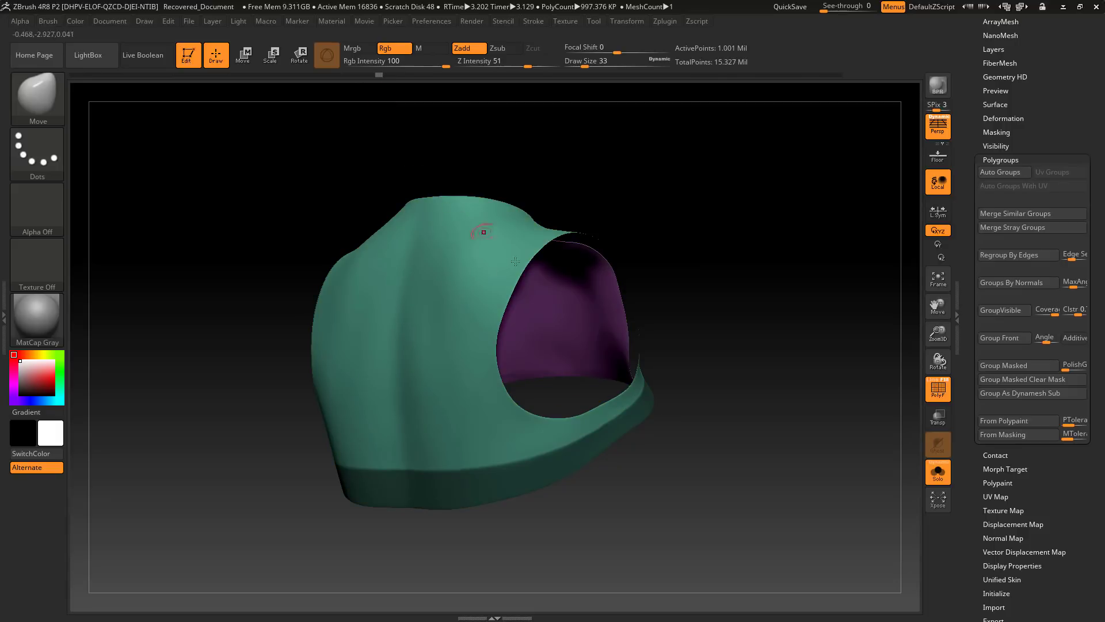
click(388, 76)
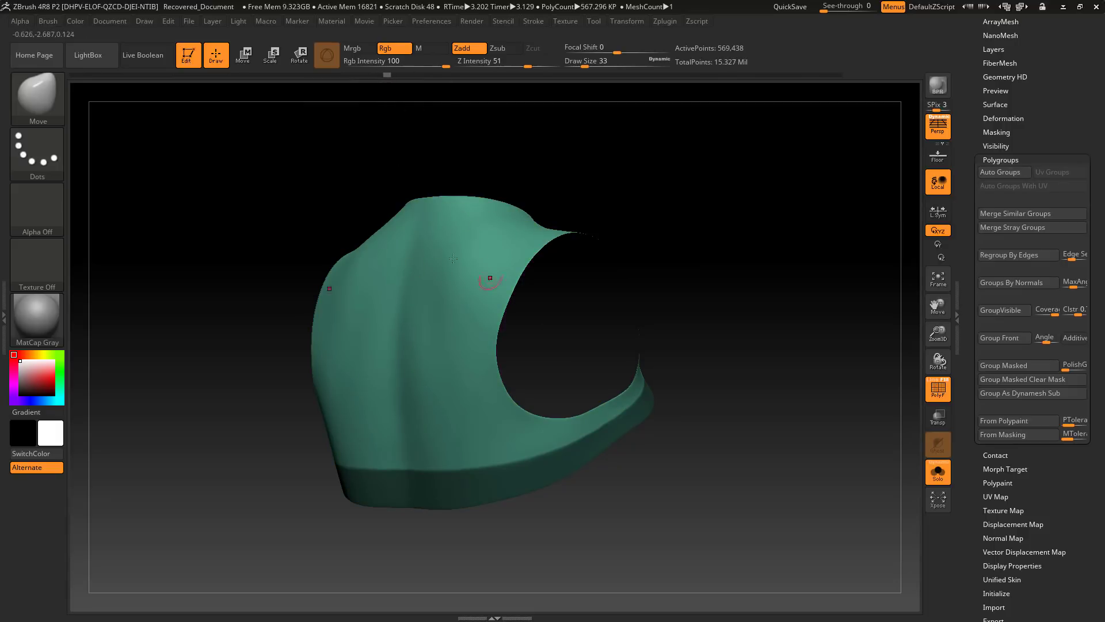
- Review the masking of the chest piece's lower band in the undo history, checking it against the Group Masked option
drag(790, 287, 743, 305)
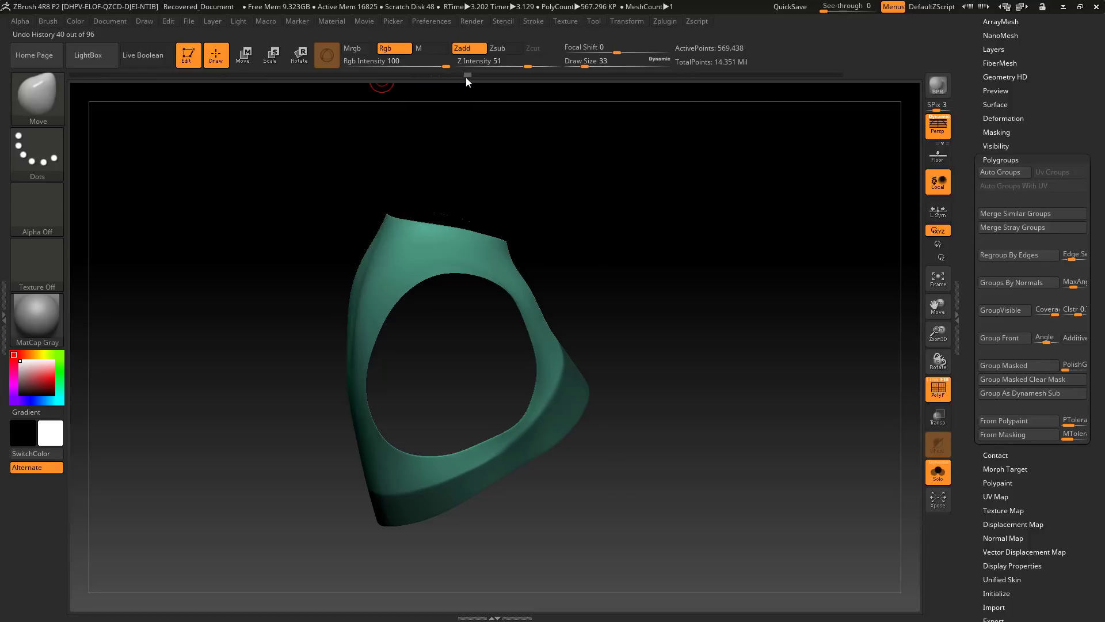
click(502, 77)
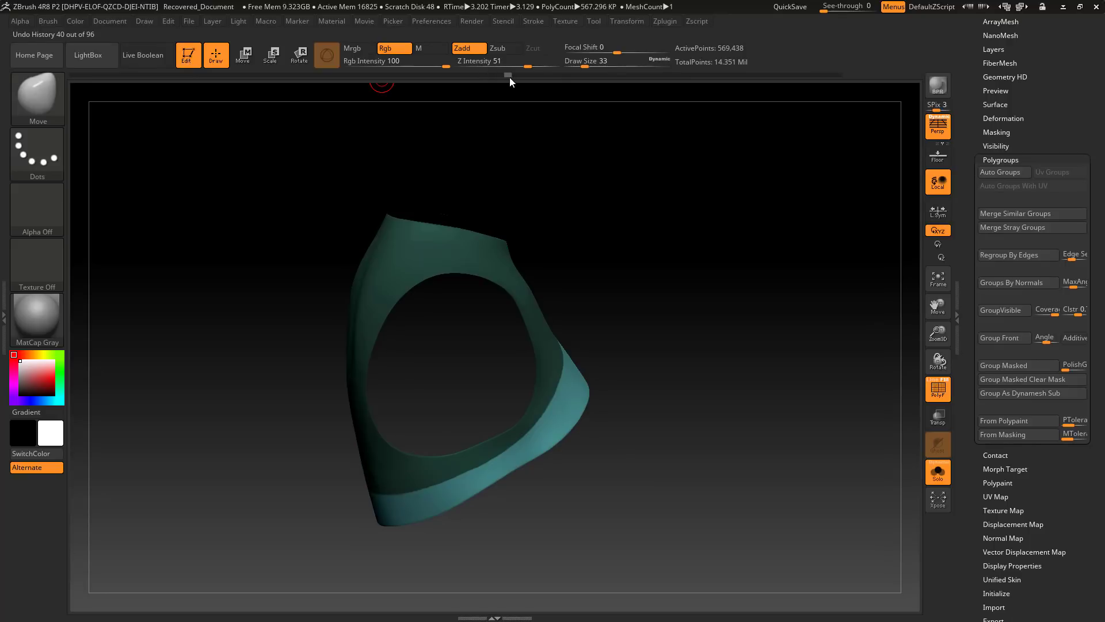
click(499, 77)
mouse_move(627, 193)
mouse_down()
mouse_move(679, 232)
mouse_move(744, 233)
mouse_move(718, 240)
mouse_move(629, 191)
mouse_up()
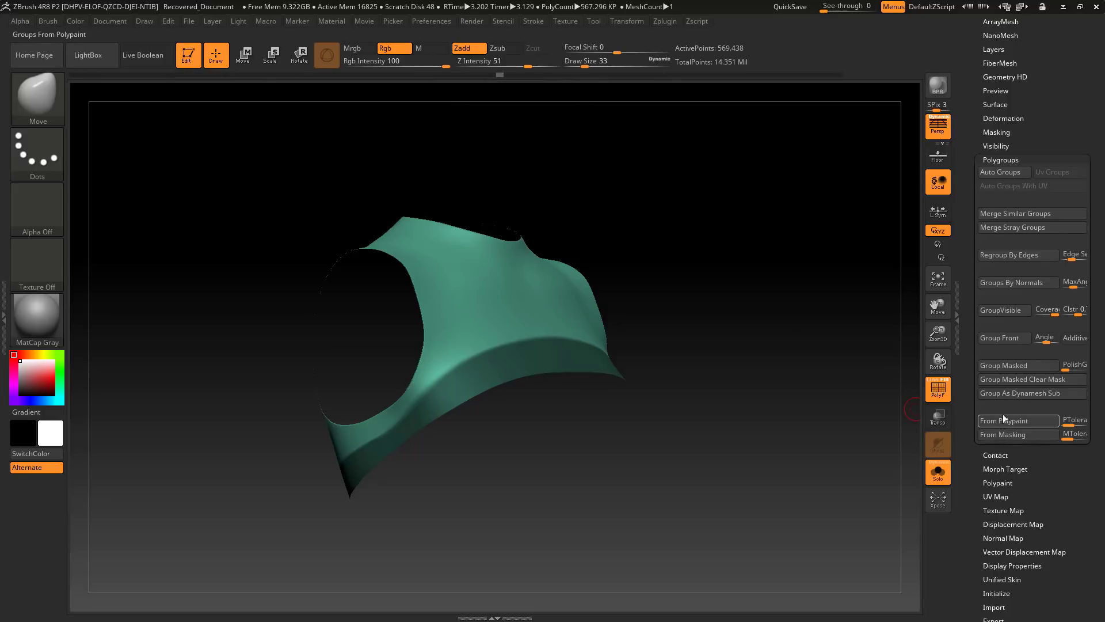
click(1004, 365)
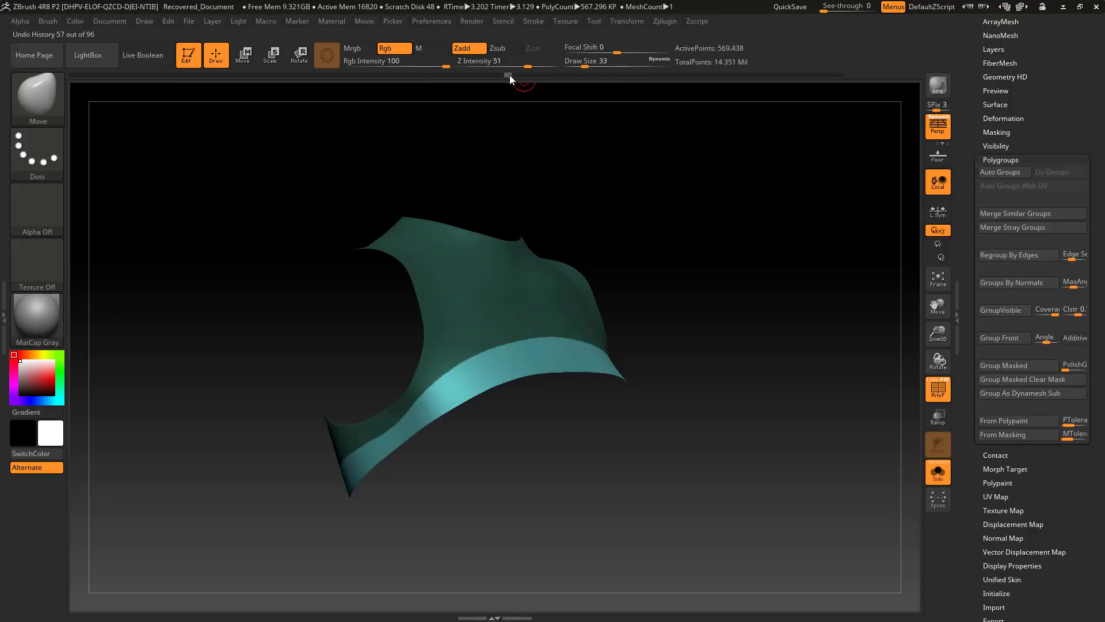
- Step the undo history through the back yoke's masking up to state 60 and examine the shoulder and back
drag(510, 75, 523, 74)
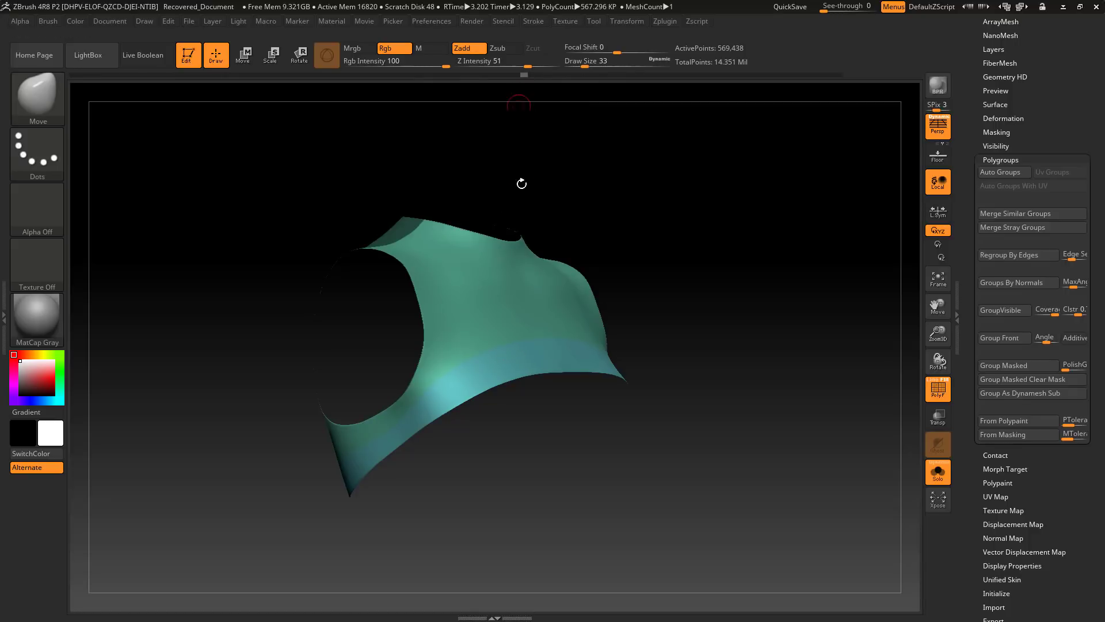
drag(662, 351, 650, 420)
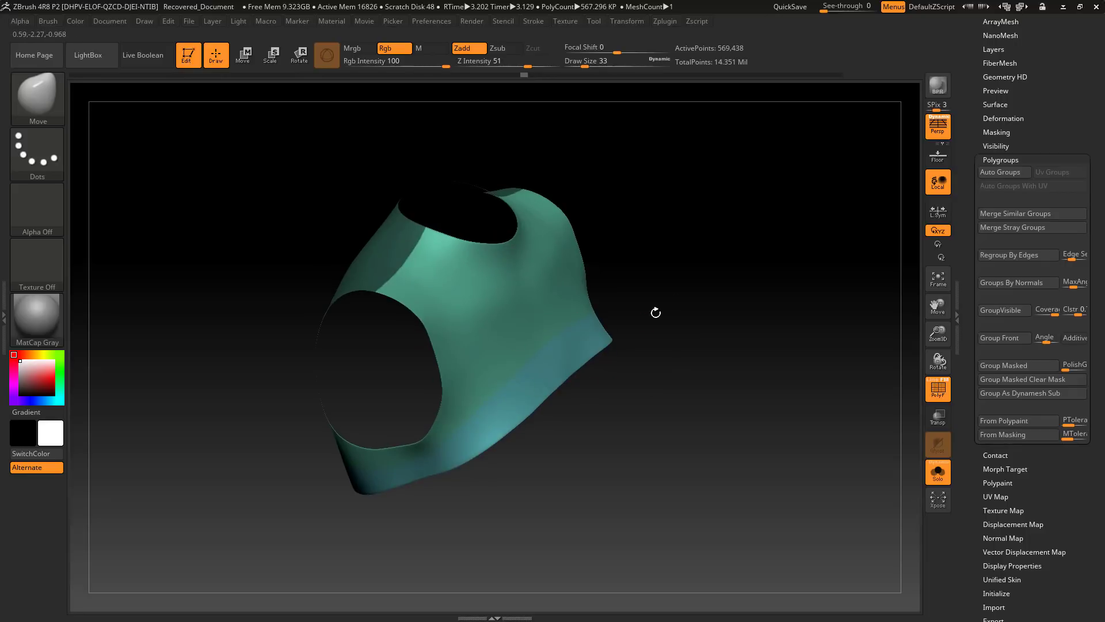
drag(654, 310, 514, 129)
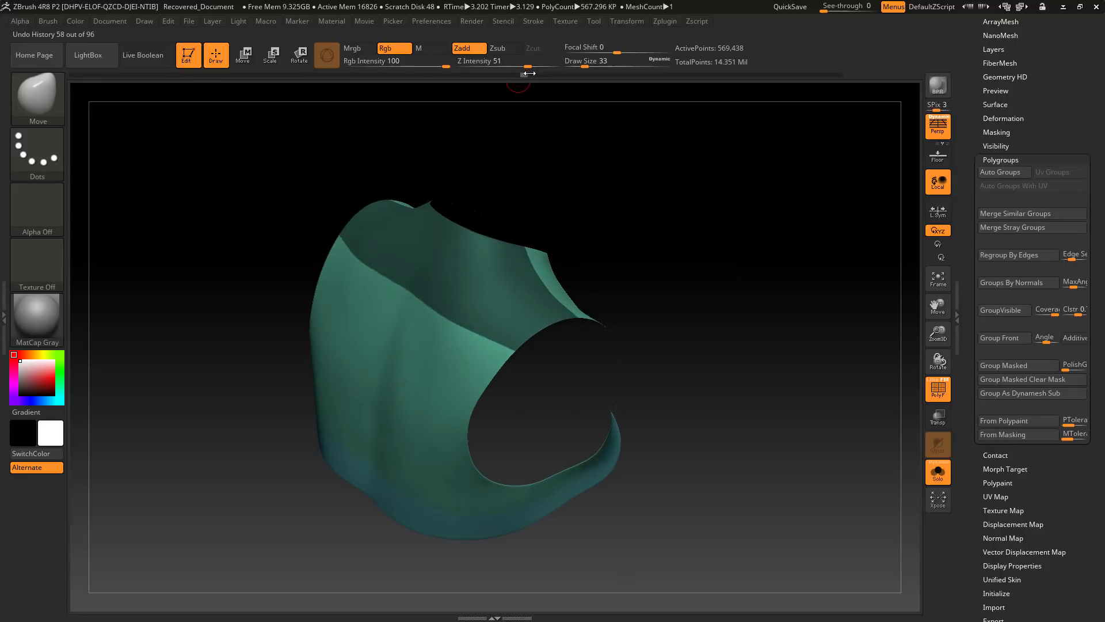
drag(524, 75, 547, 75)
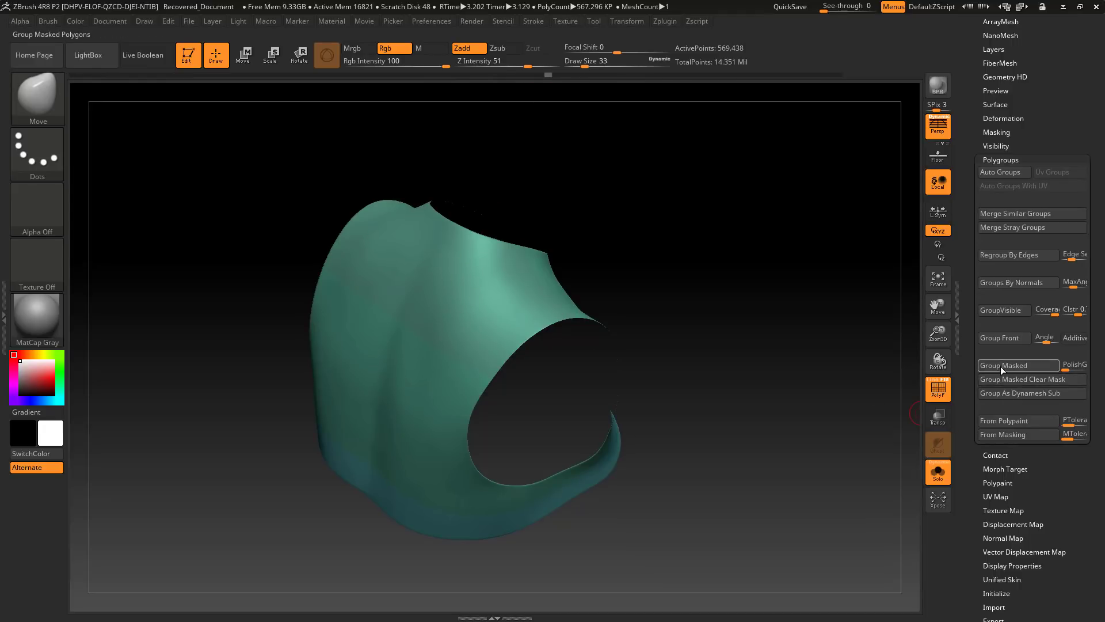
ctrl+right_drag(666, 287, 616, 324)
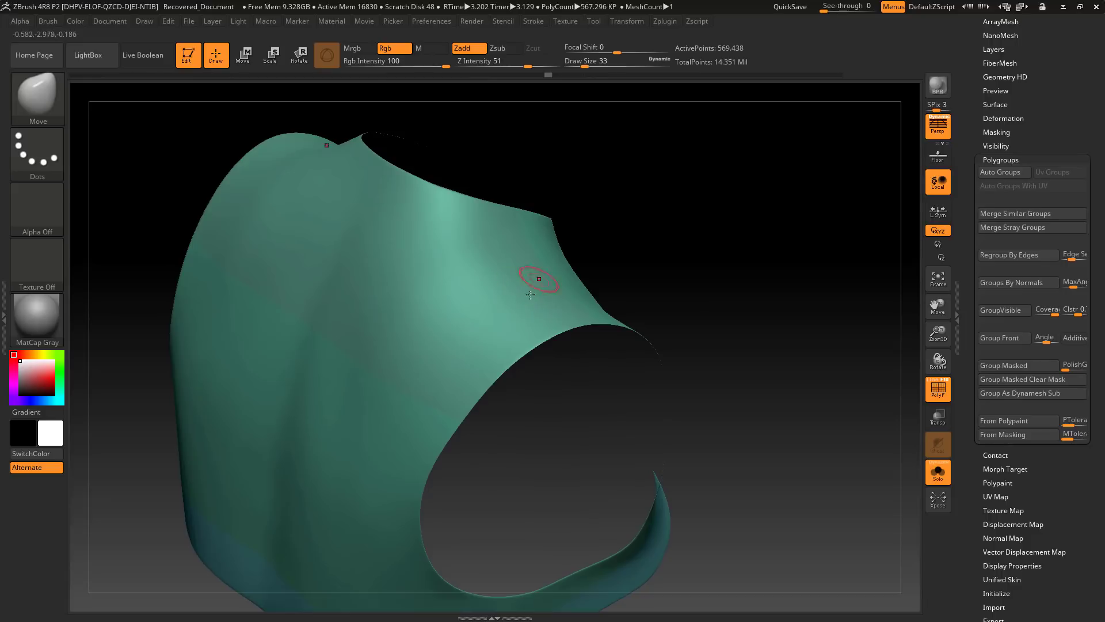
ctrl+right_drag(700, 301, 621, 279)
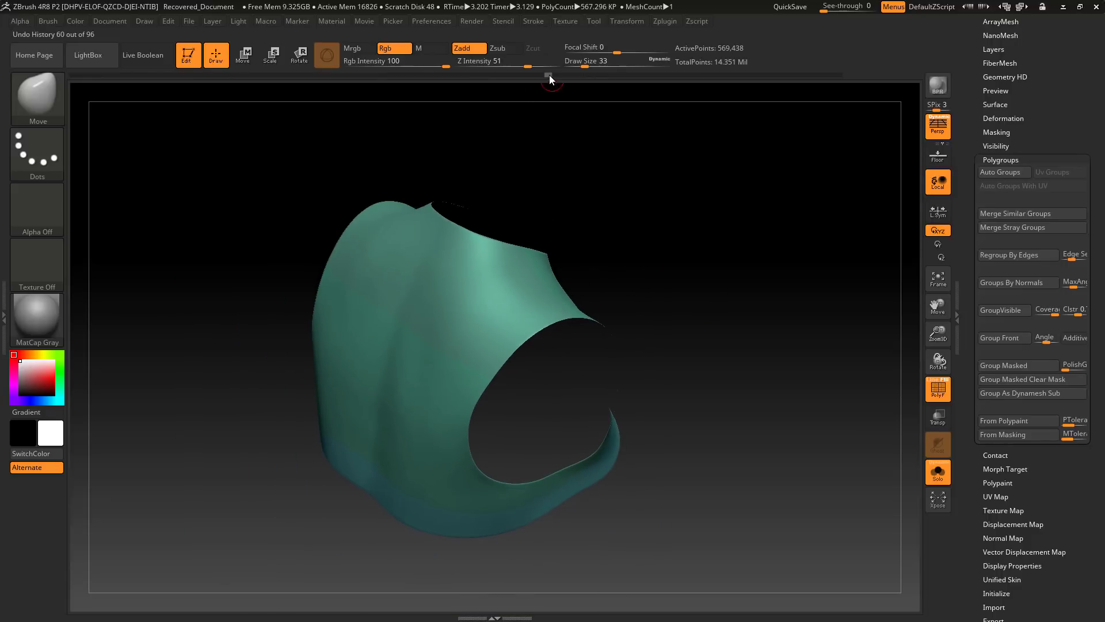
- Step the undo history past state 69, the isolated lower section with curved back masks, to the grouped central back panel
drag(547, 74, 611, 73)
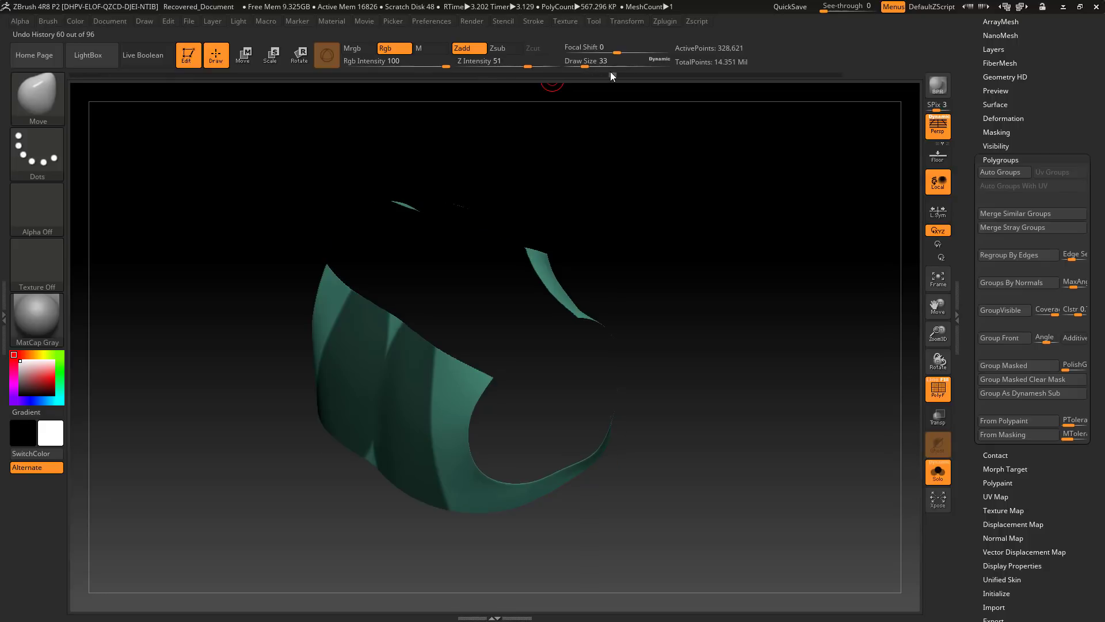
drag(743, 251, 690, 253)
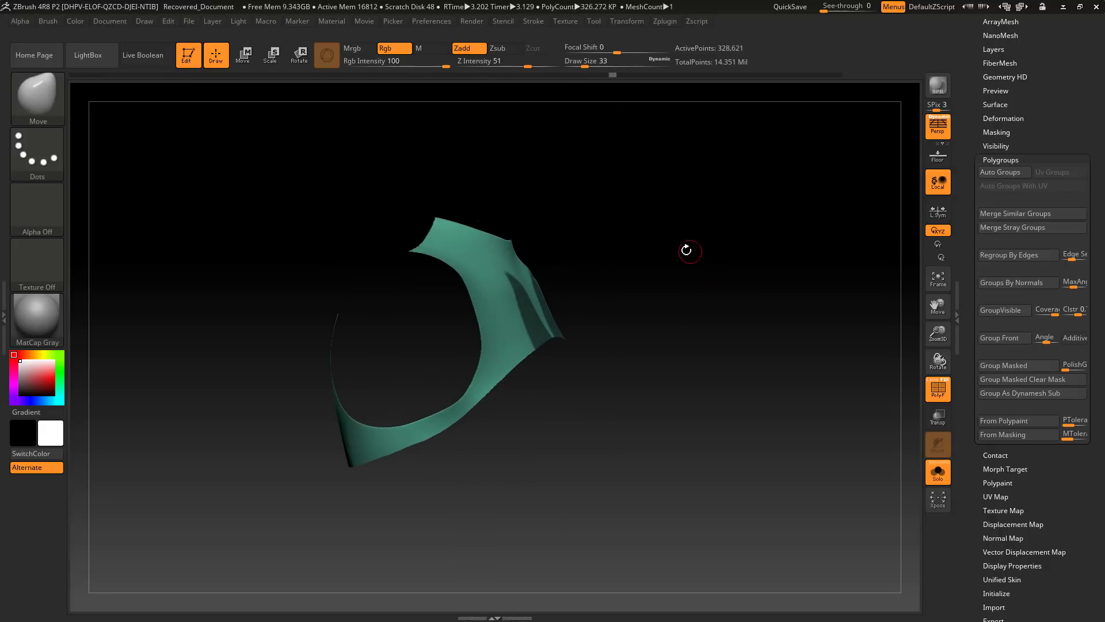
drag(624, 381, 677, 378)
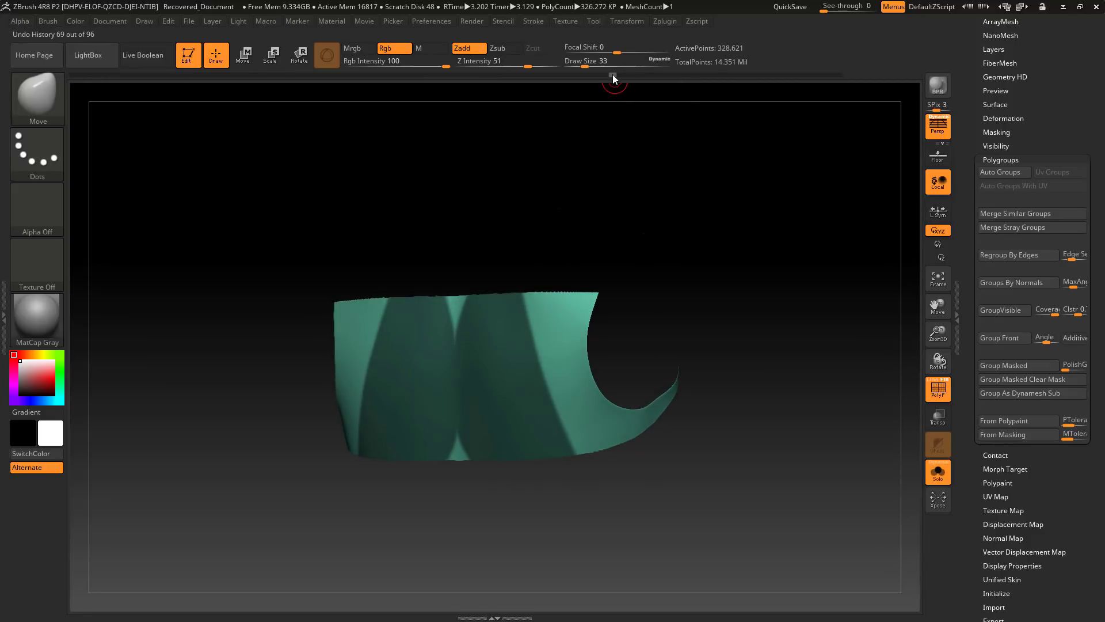
drag(612, 74, 663, 72)
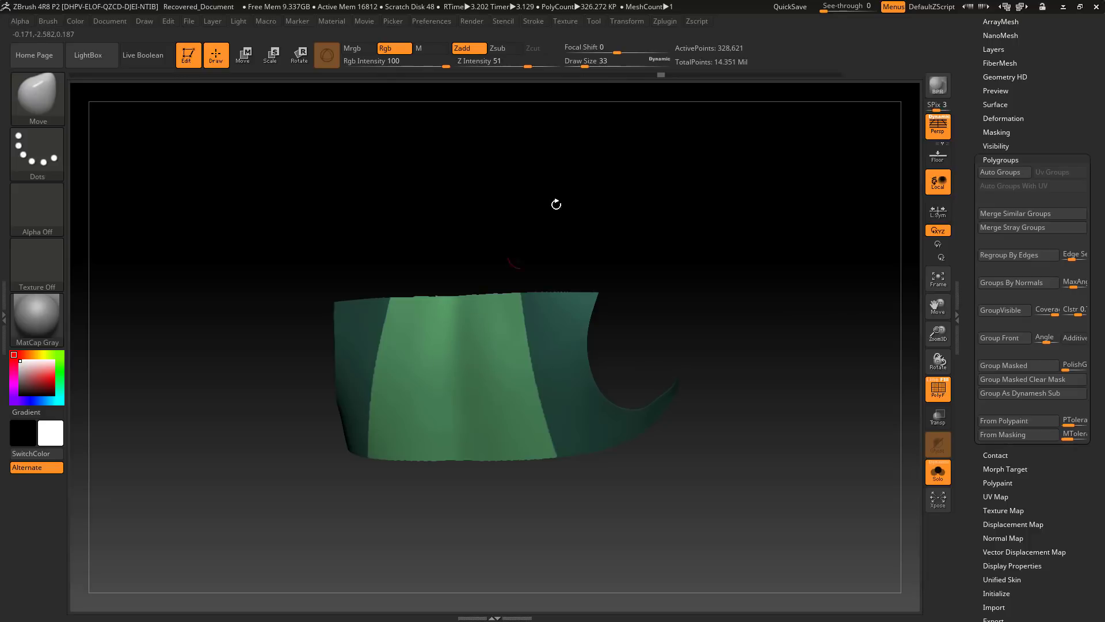
- Step the undo history forward to the full outer shell with front strip, yoke, back panel and lower band grouped
drag(662, 73, 731, 71)
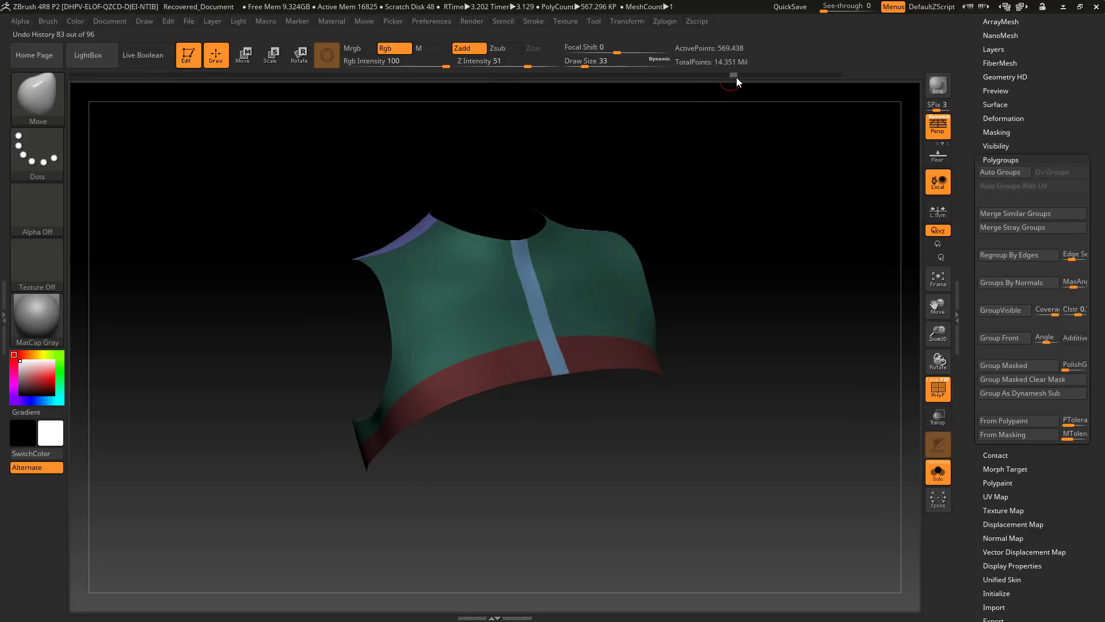
mouse_move(734, 75)
mouse_down()
mouse_move(713, 79)
mouse_move(722, 78)
mouse_up()
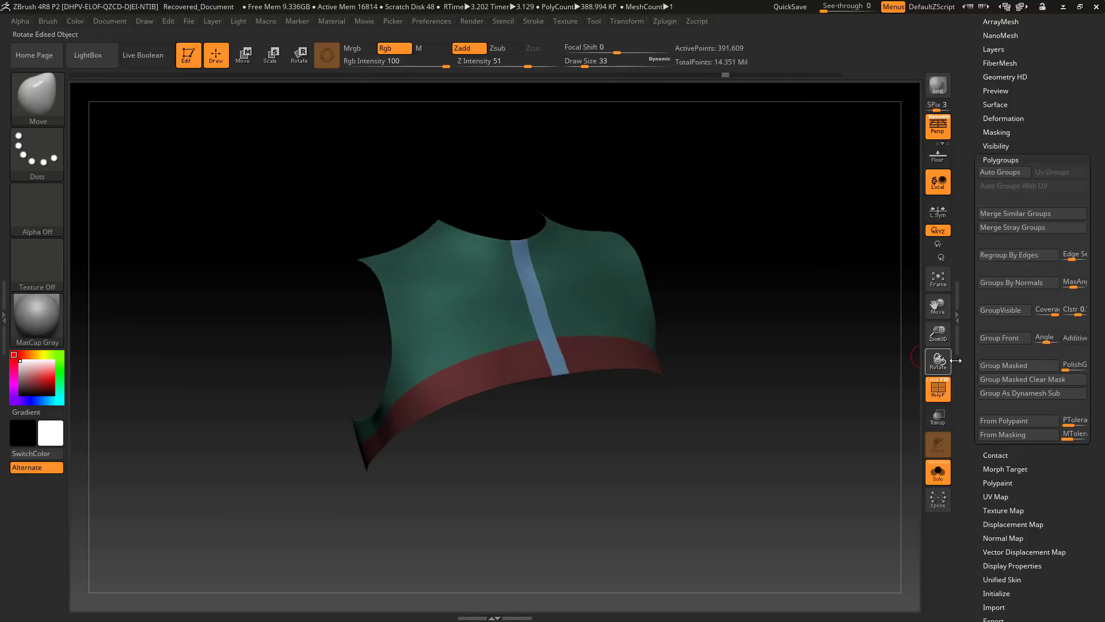
mouse_move(727, 73)
mouse_down()
mouse_move(752, 70)
mouse_move(742, 71)
mouse_up()
drag(750, 261, 803, 263)
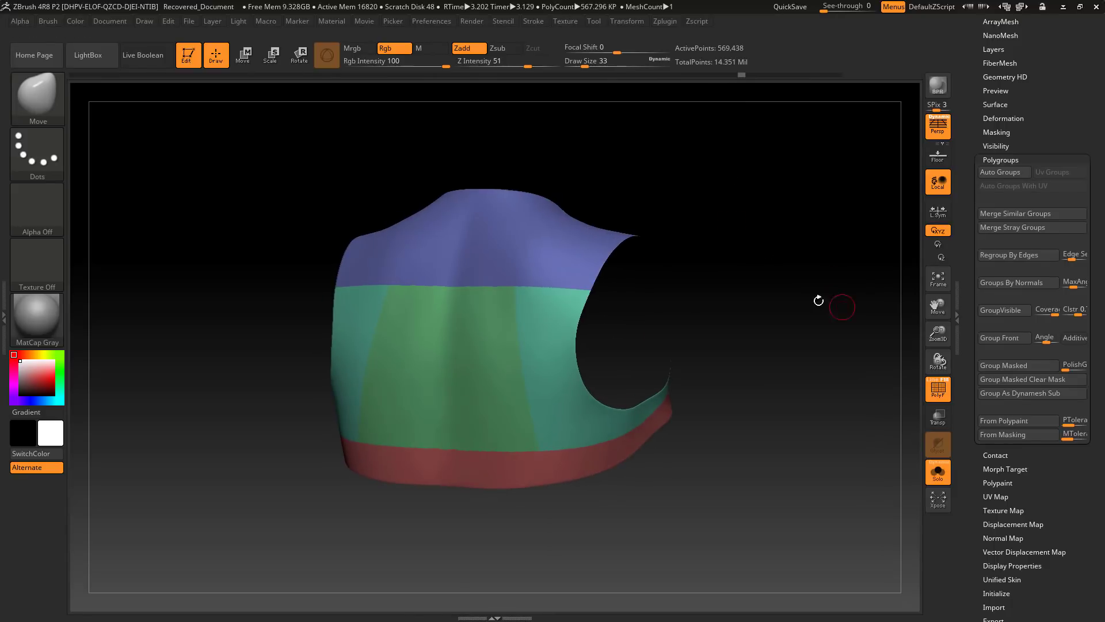
drag(817, 301, 720, 290)
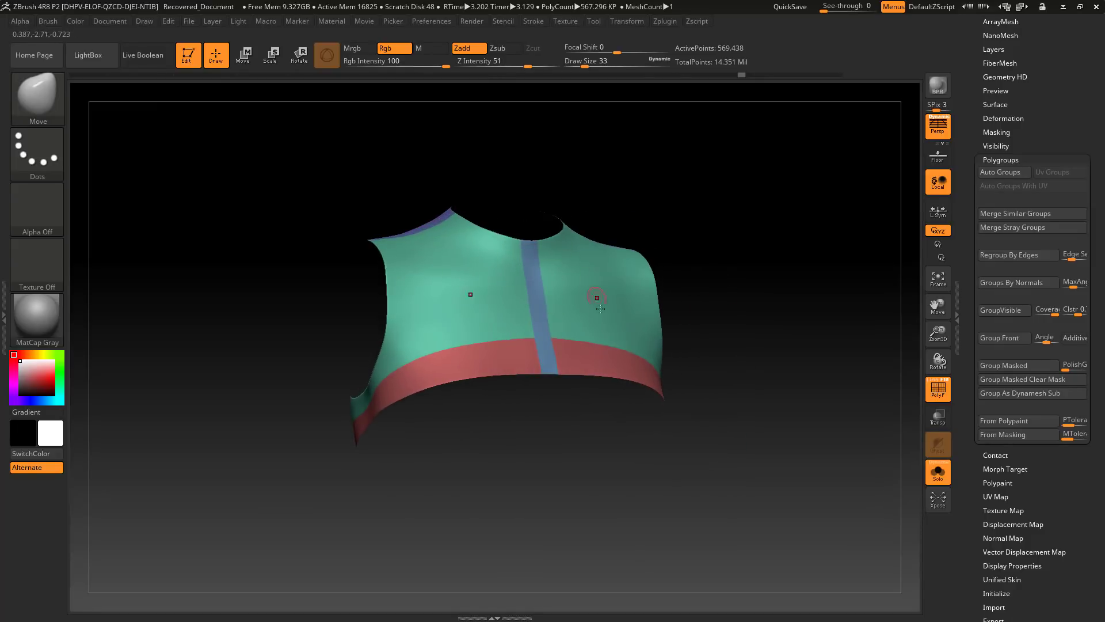
- Examine the chest piece's dense mesh lines, hide them again, and inspect the polygroups from front to back
click(934, 382)
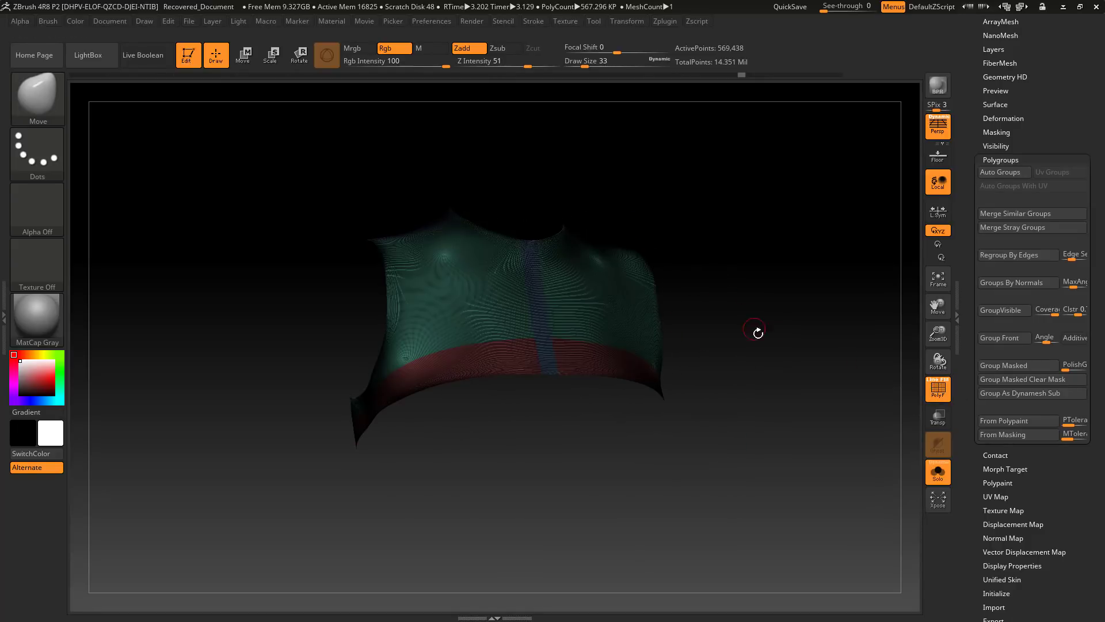
mouse_move(748, 354)
mouse_down()
mouse_move(735, 390)
mouse_move(825, 351)
mouse_move(752, 363)
mouse_up()
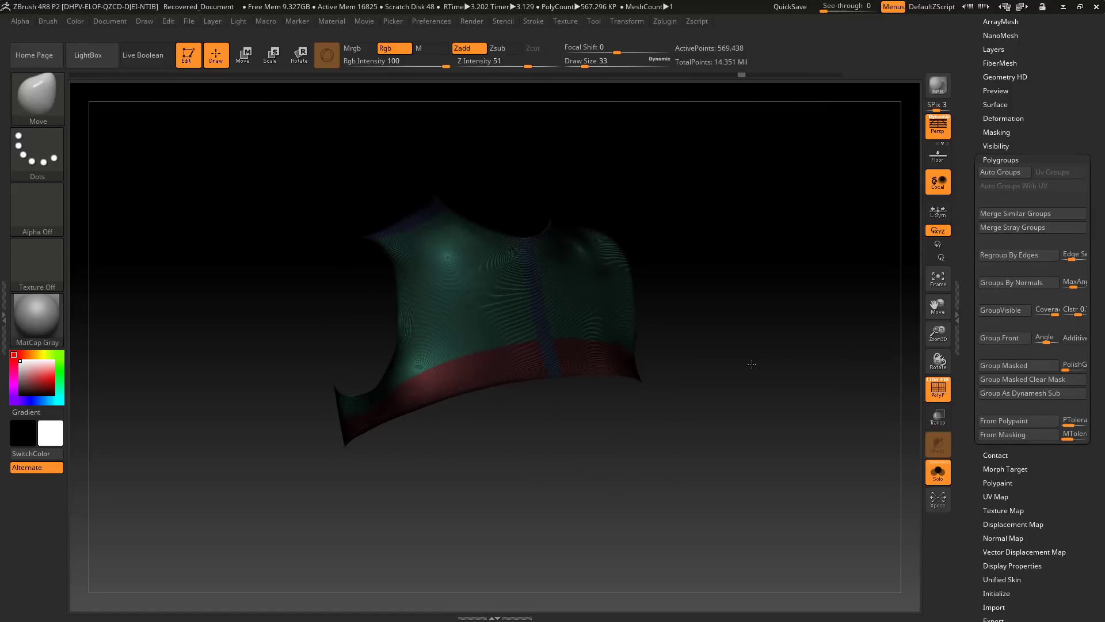
click(934, 383)
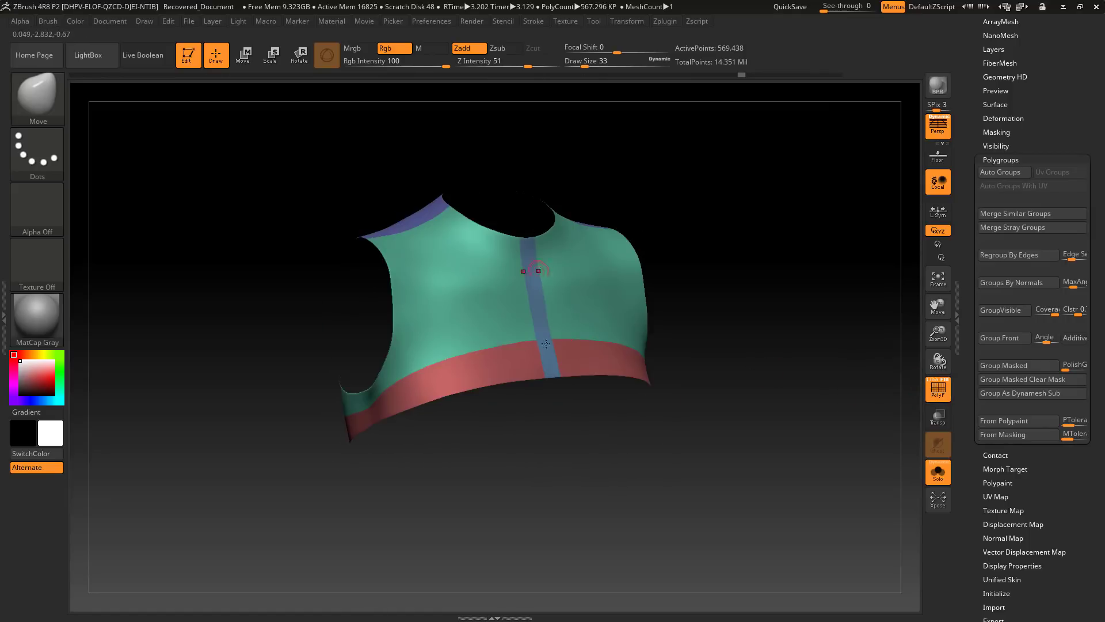
drag(796, 417, 856, 401)
drag(782, 340, 733, 131)
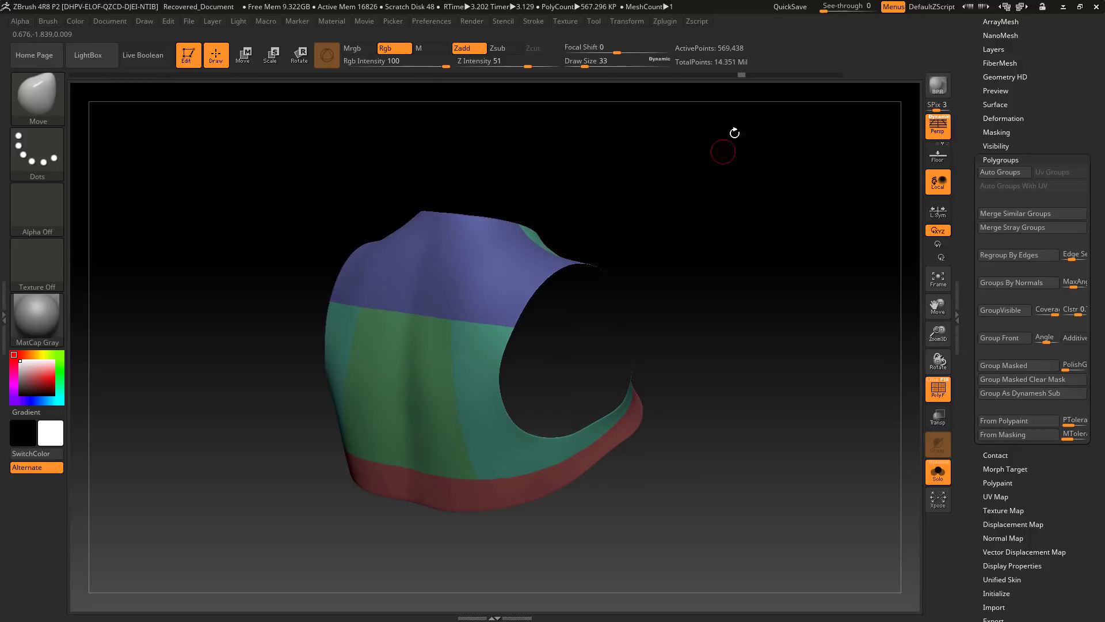
- Open the geometry's edge loop settings and examine the Panel Loops options
drag(1062, 57, 1059, 232)
click(1000, 185)
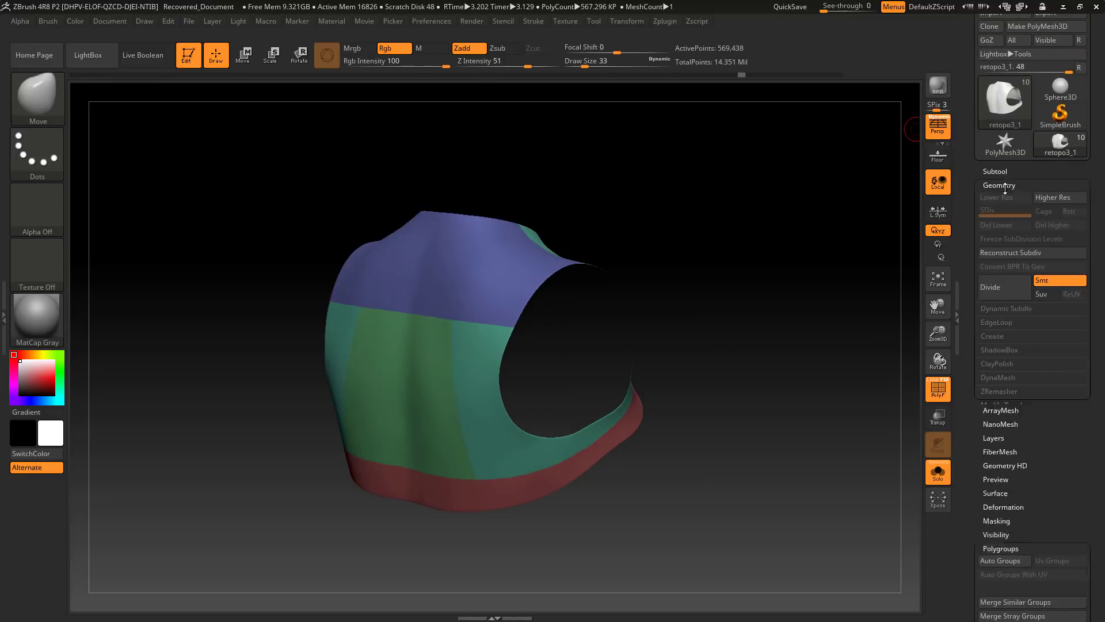
drag(974, 356, 970, 277)
drag(967, 204, 979, 156)
click(998, 181)
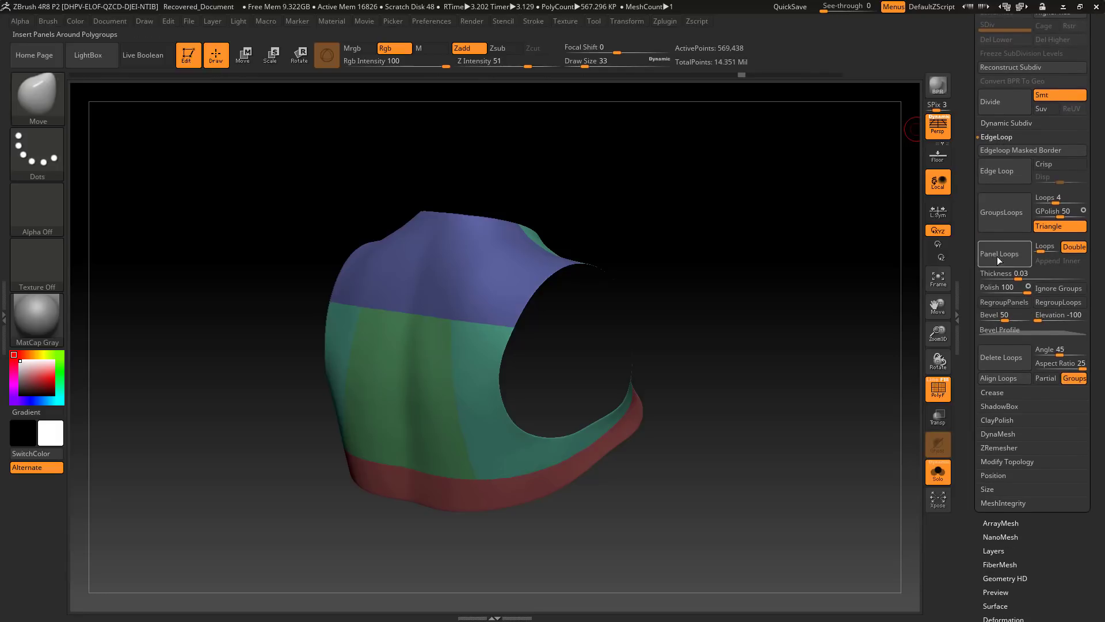
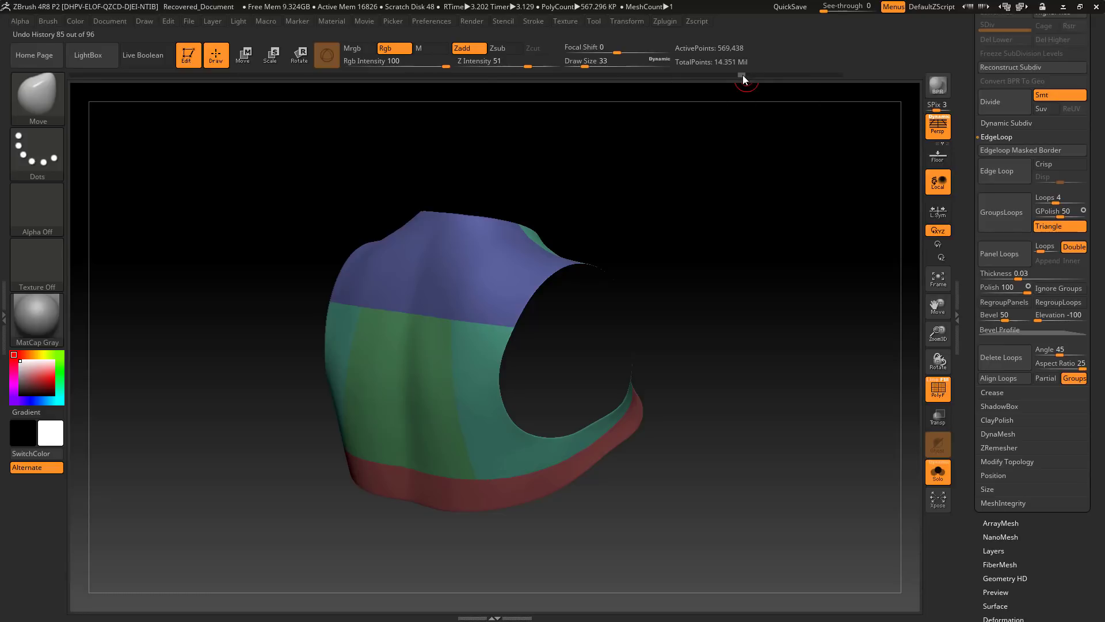
- Step the undo history to state 86, the thickened panels, and examine the seams around the front strip and lower band
drag(743, 75, 751, 74)
drag(733, 253, 752, 286)
drag(780, 173, 624, 256)
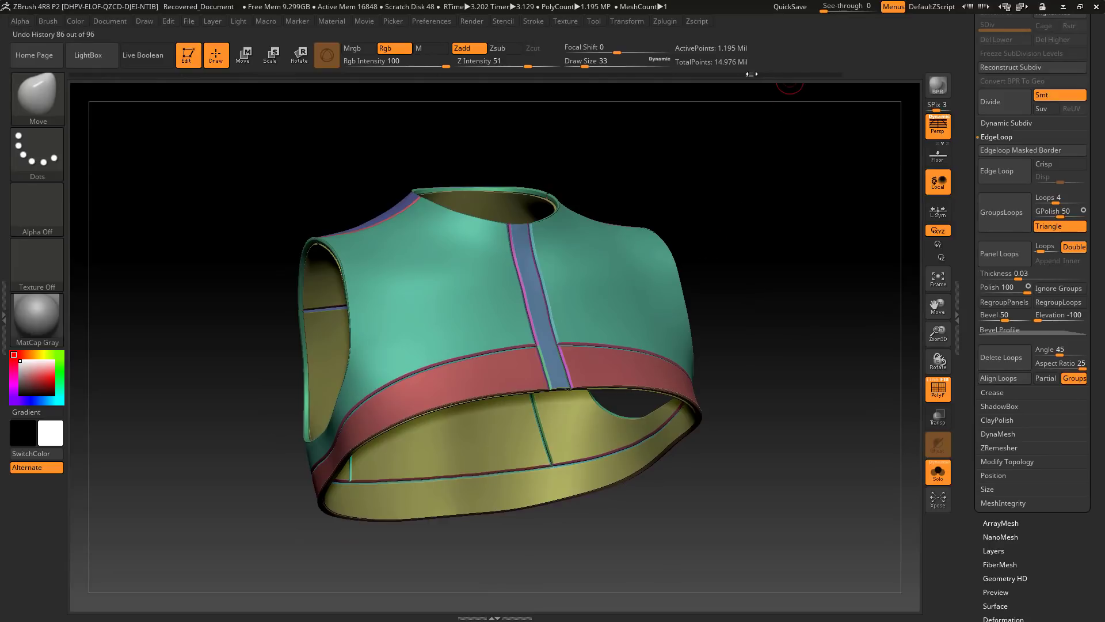
mouse_move(751, 74)
drag(751, 75, 749, 74)
alt+drag(777, 389, 770, 311)
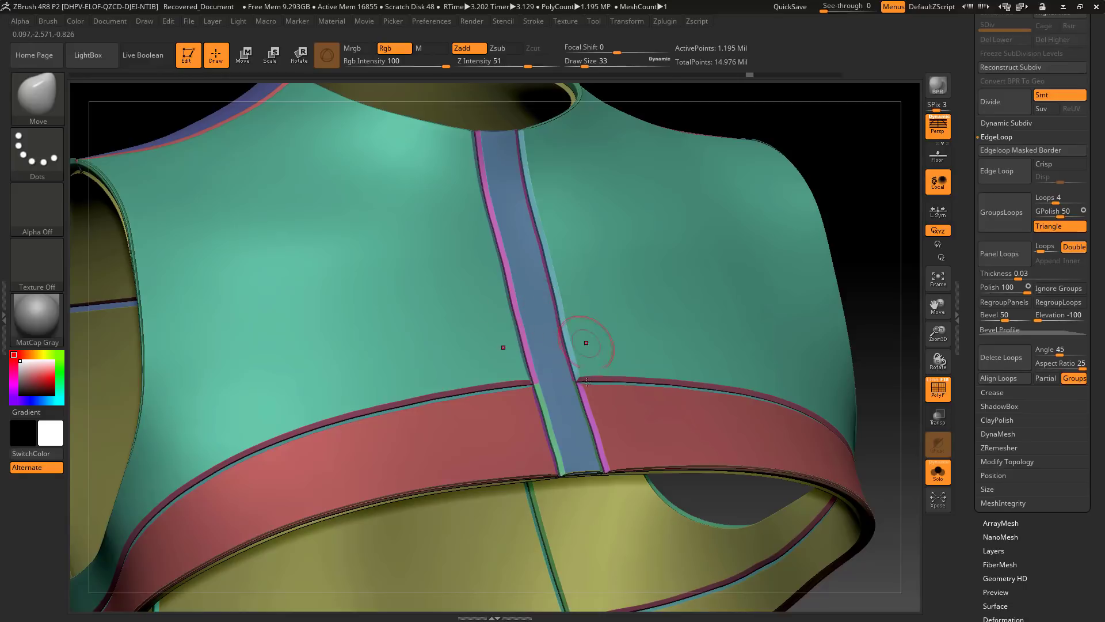
key(f)
drag(814, 188, 924, 345)
- Open the polygroup options and step the undo history forward to the state where each thick panel has its own group
drag(1066, 573, 1072, 462)
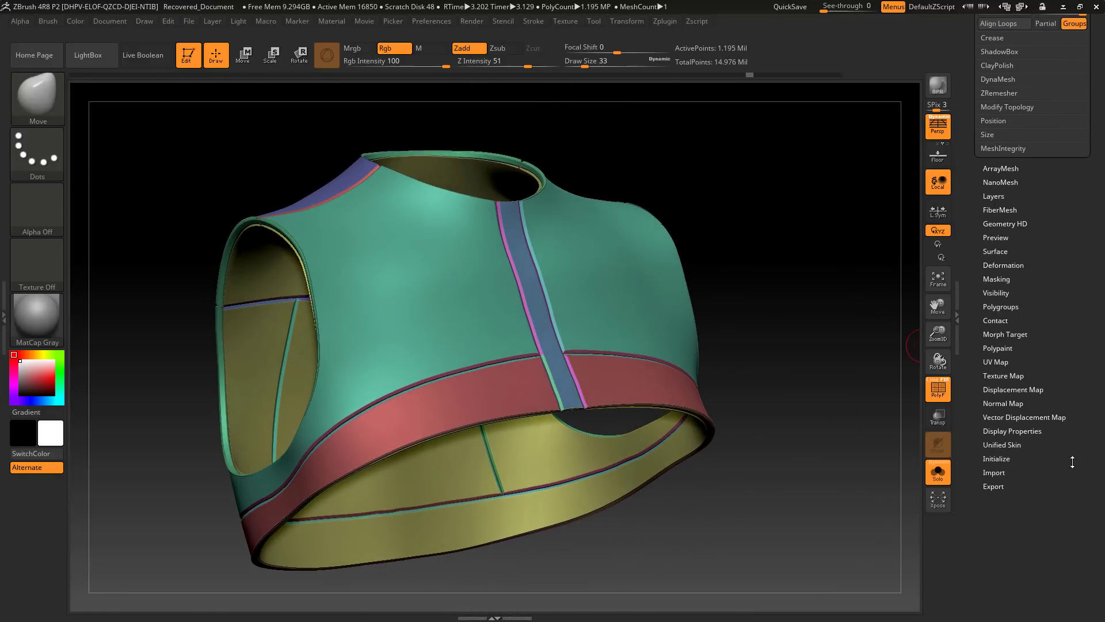
click(1001, 306)
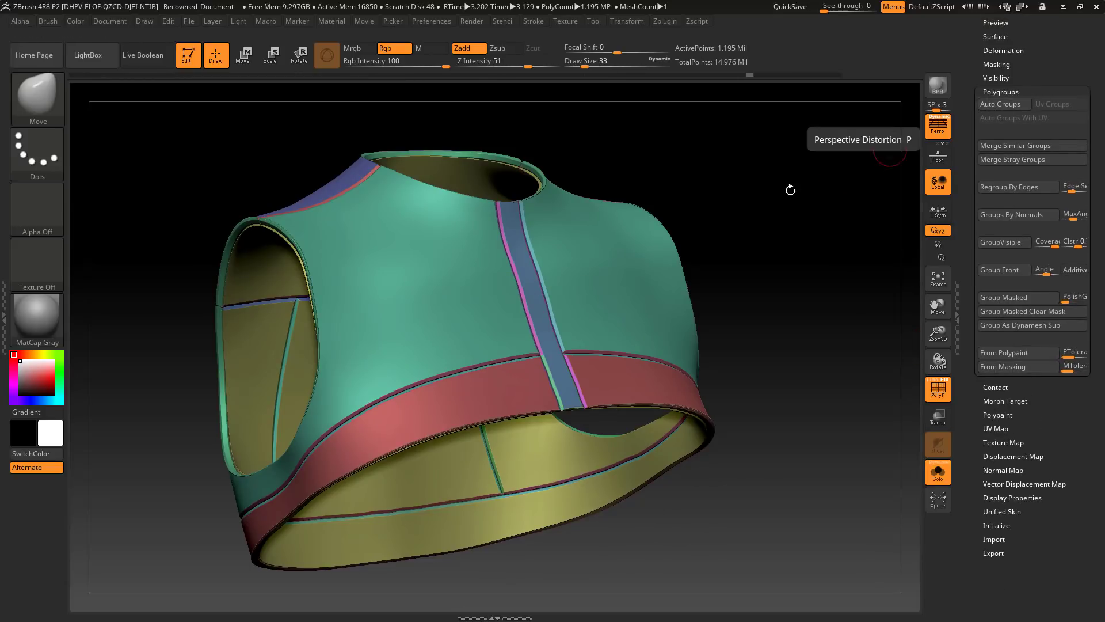
drag(752, 75, 759, 74)
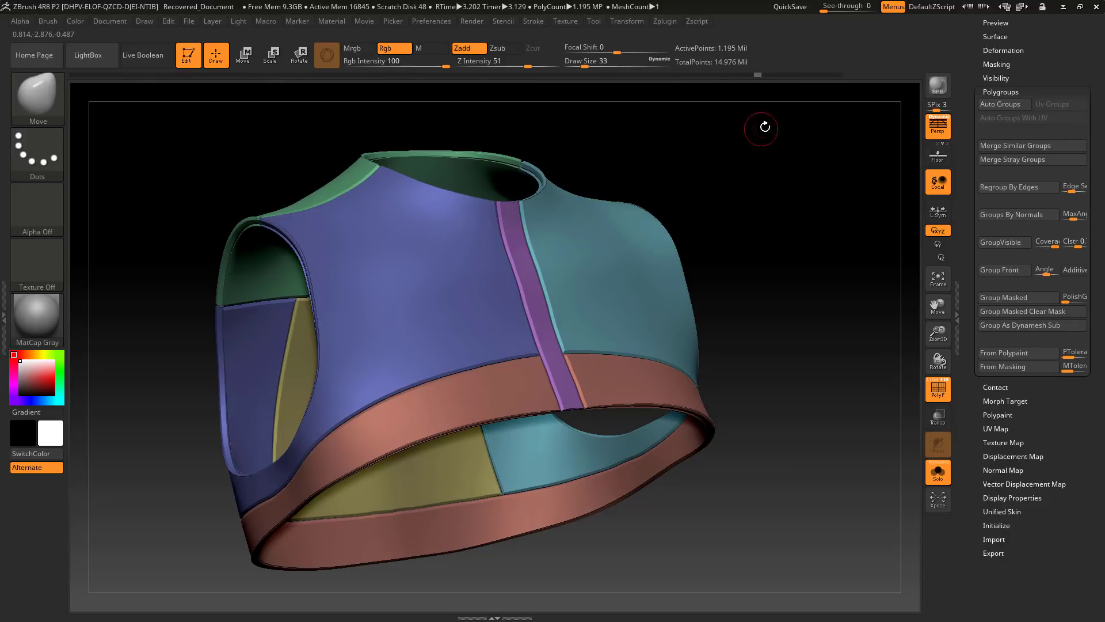
- Step the undo history past the removal of the front strip and central back panel to its last state and examine the openings
drag(761, 75, 783, 73)
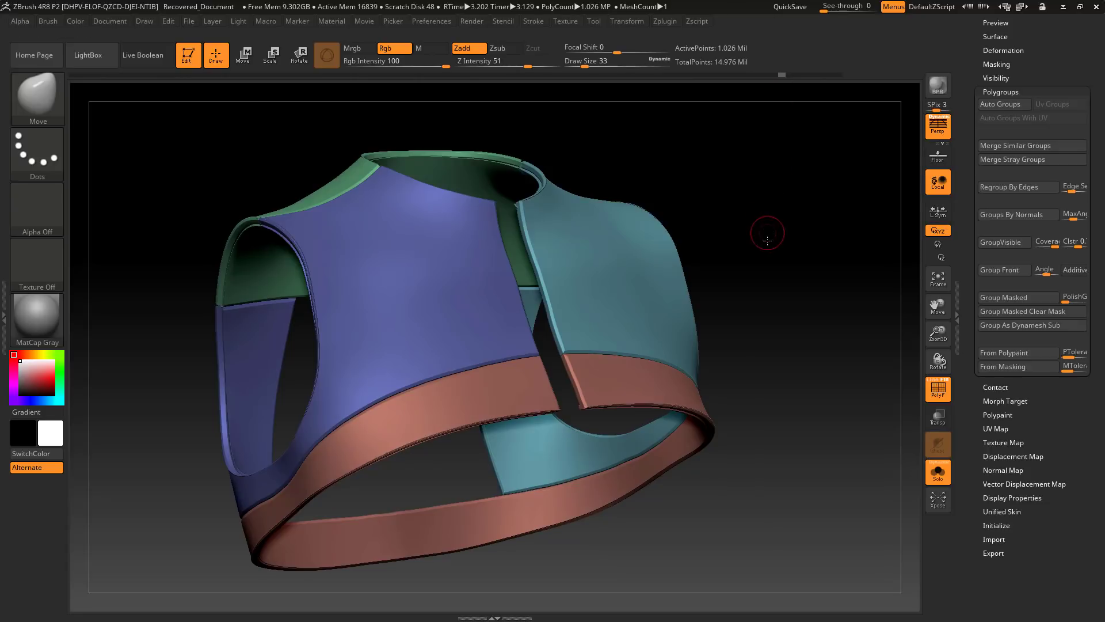
mouse_move(767, 230)
mouse_down()
mouse_move(846, 227)
mouse_move(465, 398)
mouse_up()
drag(807, 203, 532, 265)
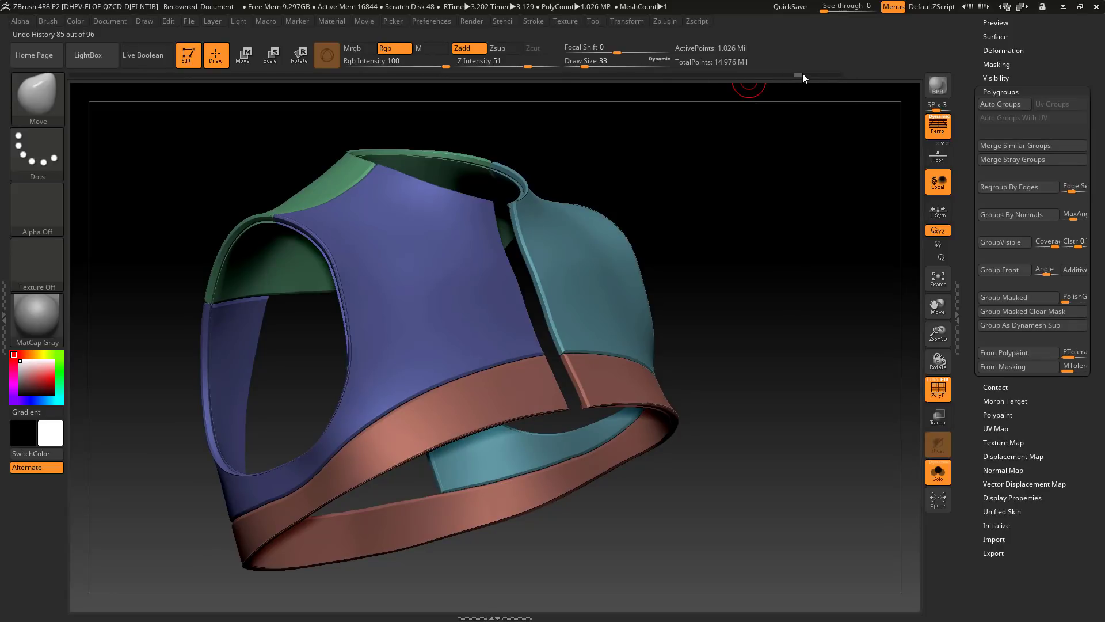
click(827, 73)
drag(778, 183, 750, 192)
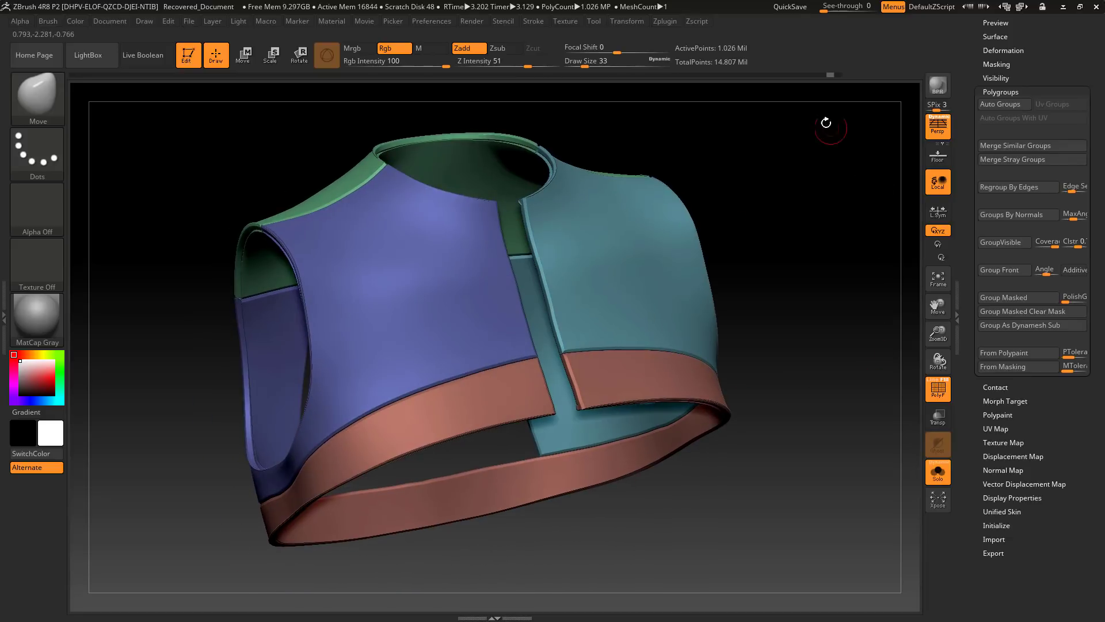
- Show the chest piece together with the body, hide the polygroup colours, and examine the fit from back to front
click(939, 472)
drag(797, 256, 760, 281)
alt+drag(798, 247, 898, 346)
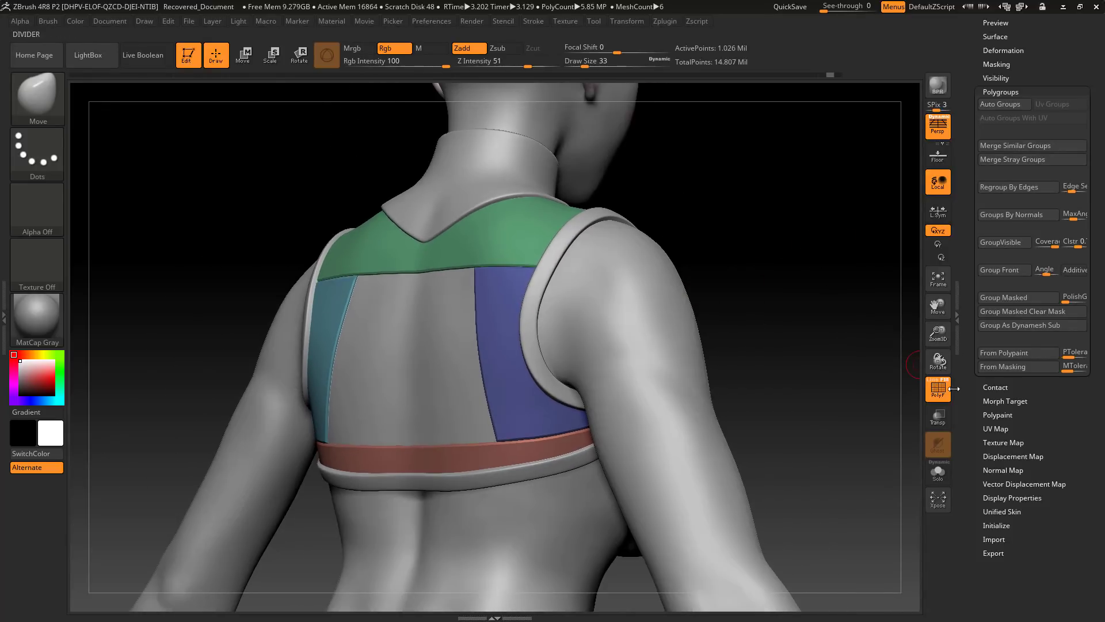
click(928, 389)
drag(806, 253, 725, 248)
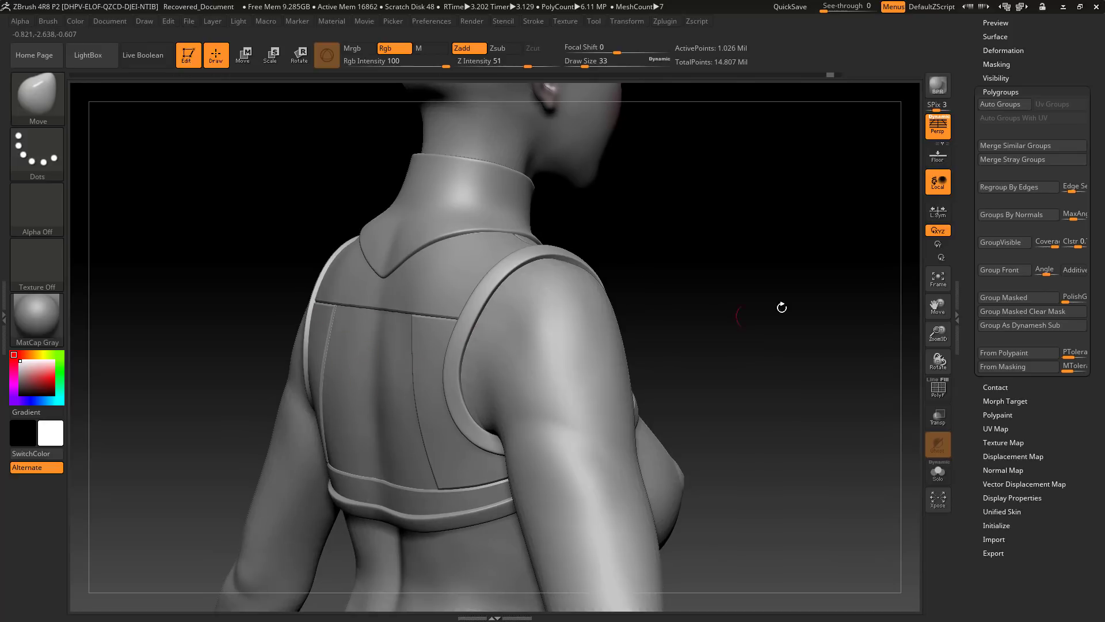
drag(782, 307, 743, 299)
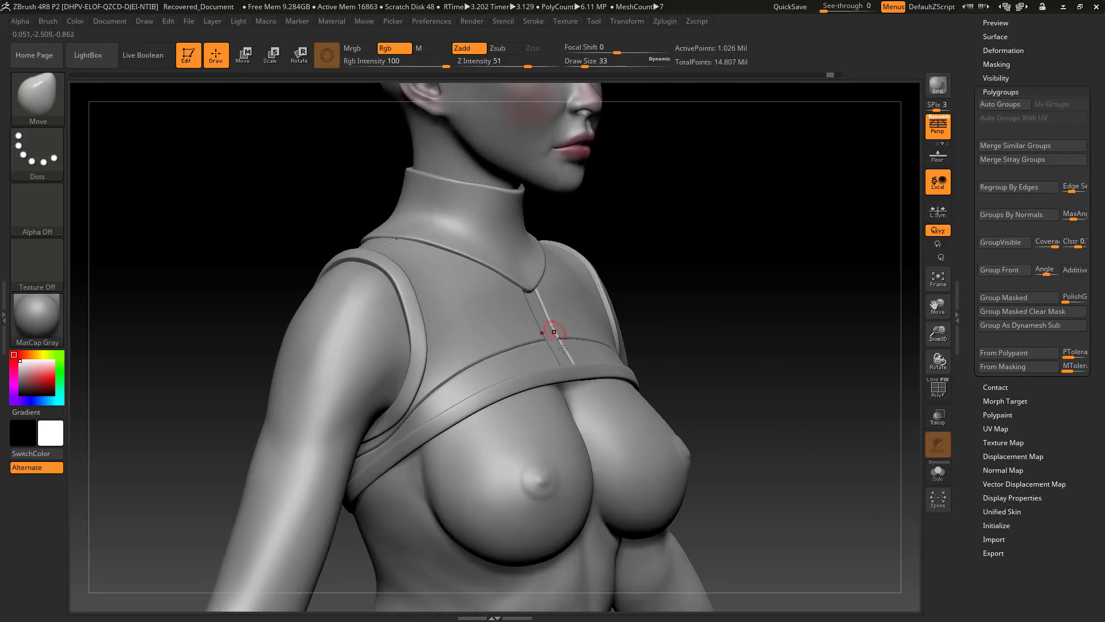
- Select the retopo2 subtool and step back through its undo history to review its earlier low-polygon states
drag(1065, 65, 1065, 164)
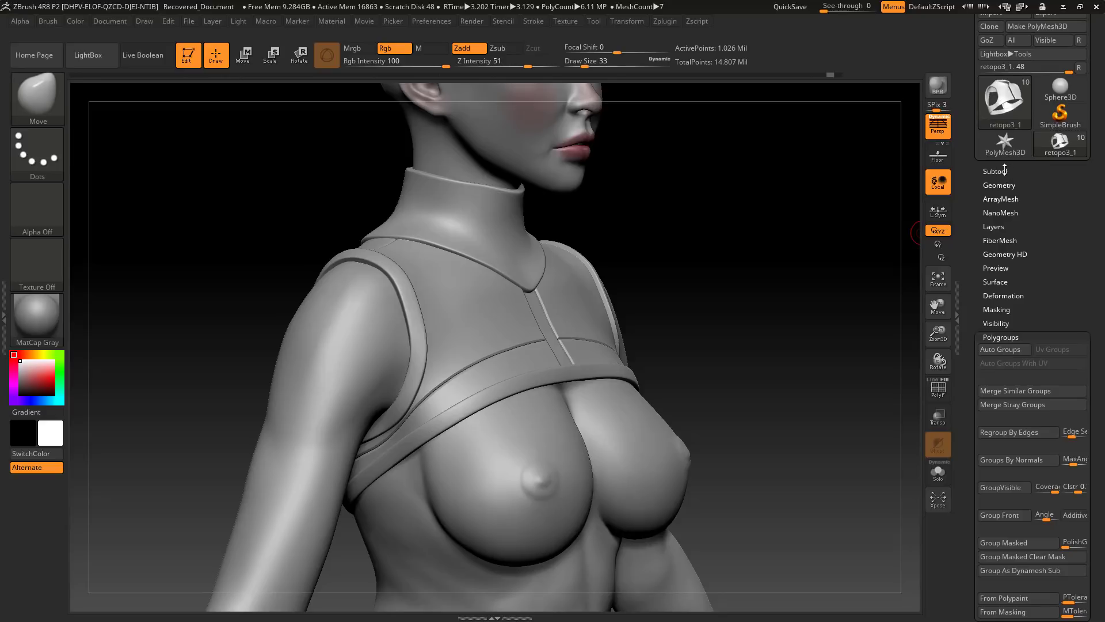
click(1004, 171)
click(1071, 309)
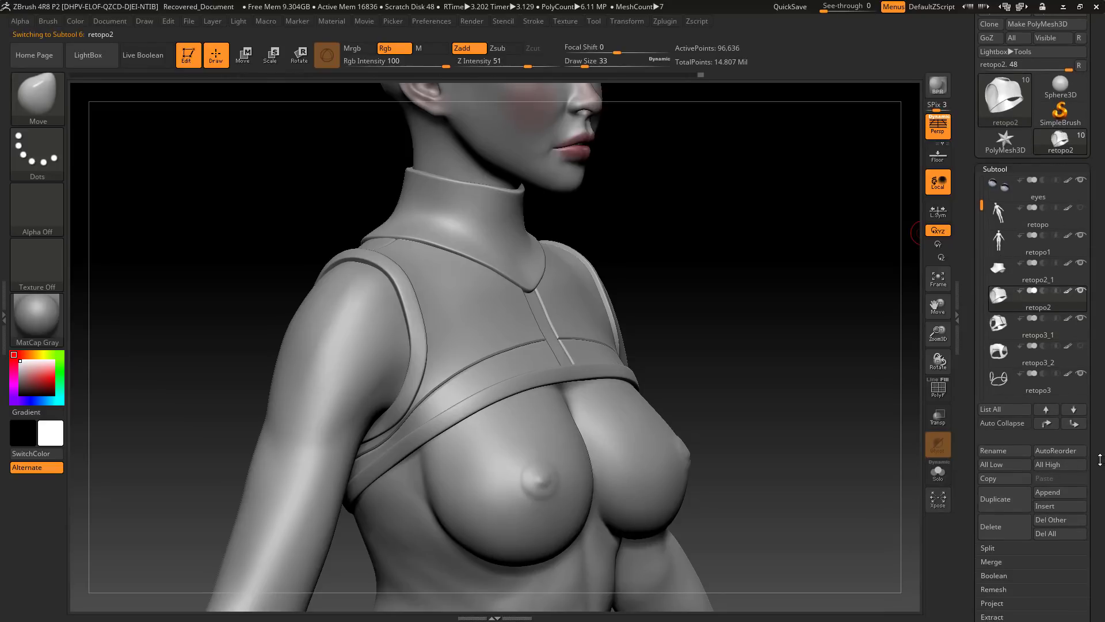
drag(1031, 429, 1032, 387)
drag(700, 73, 686, 78)
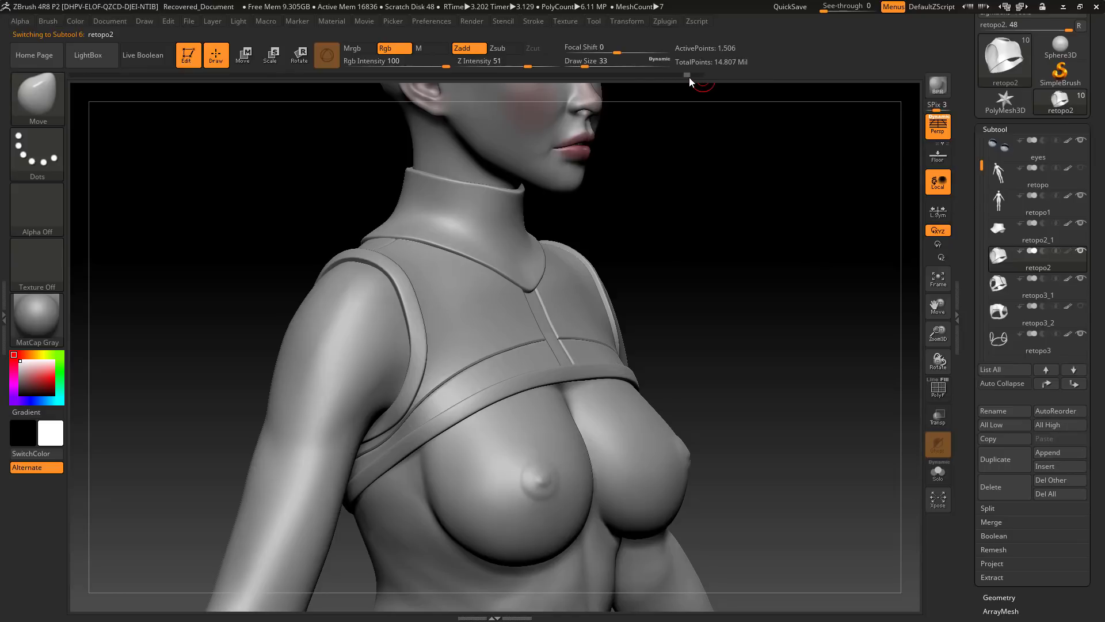
mouse_move(687, 77)
mouse_down()
mouse_move(666, 76)
mouse_move(684, 80)
mouse_up()
- Open the deformation settings to locate Inflate, and examine how the chest panels sit at the front and back
scroll(1048, 403, down, 5)
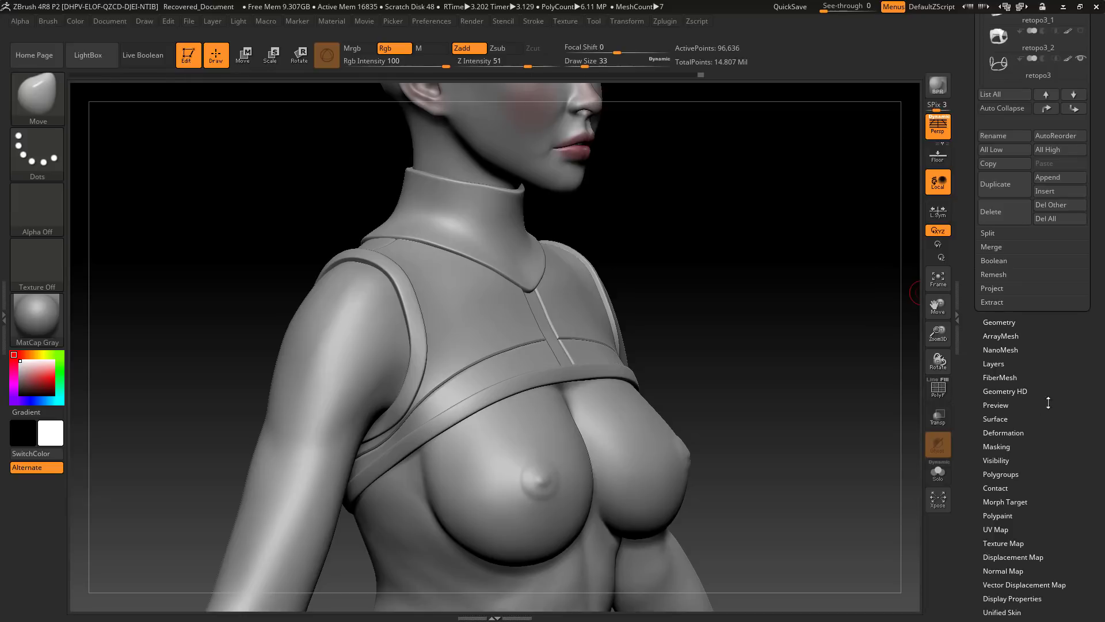
click(1008, 432)
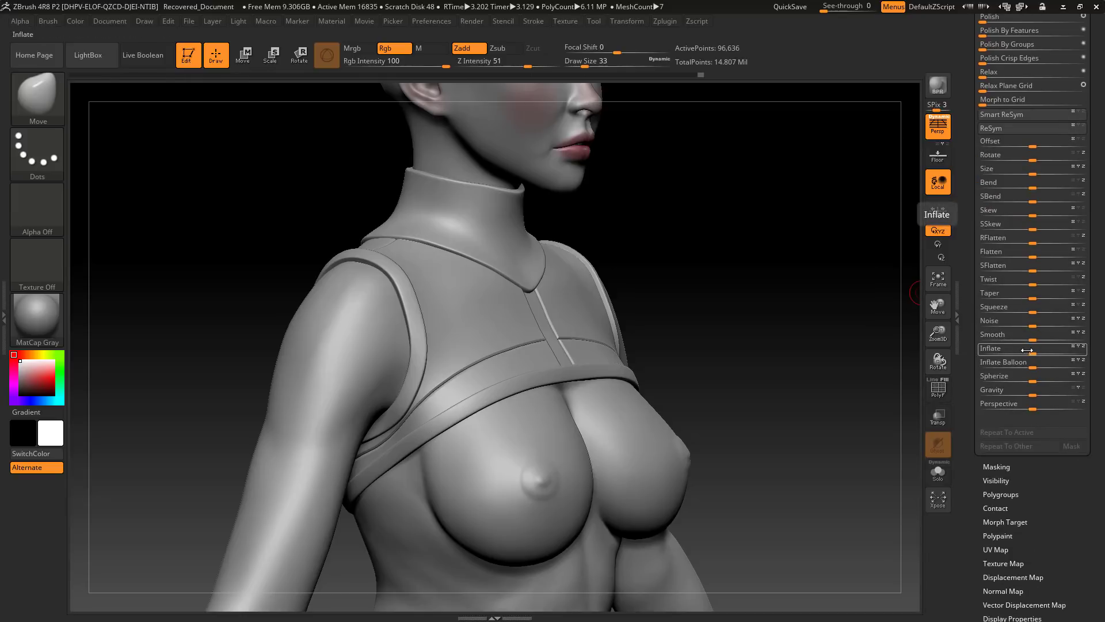
drag(772, 330, 752, 335)
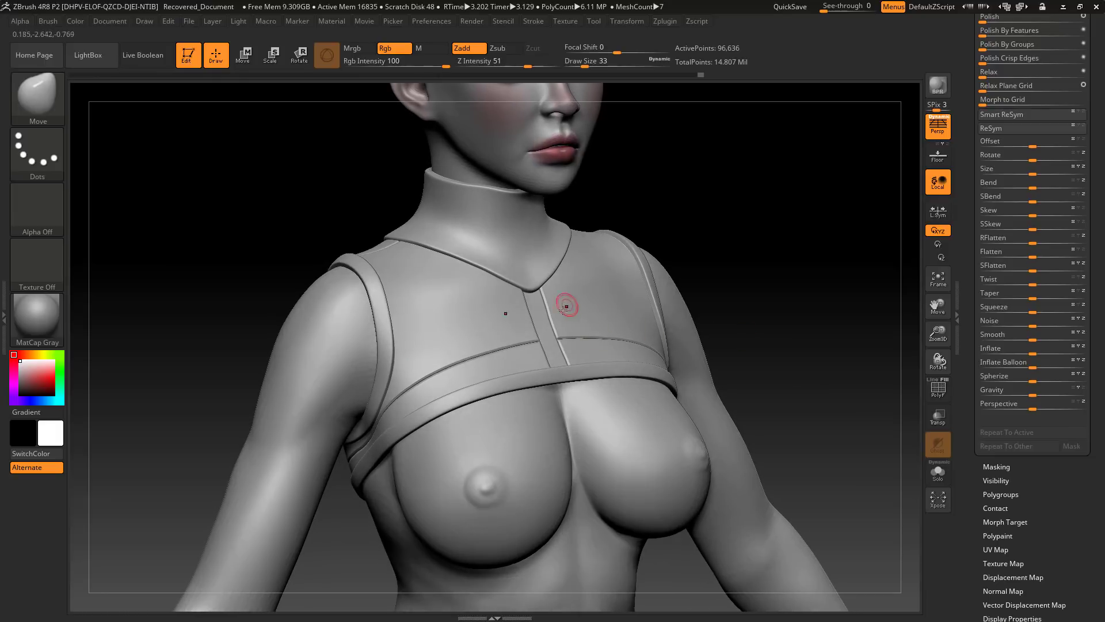
scroll(537, 293, up, 5)
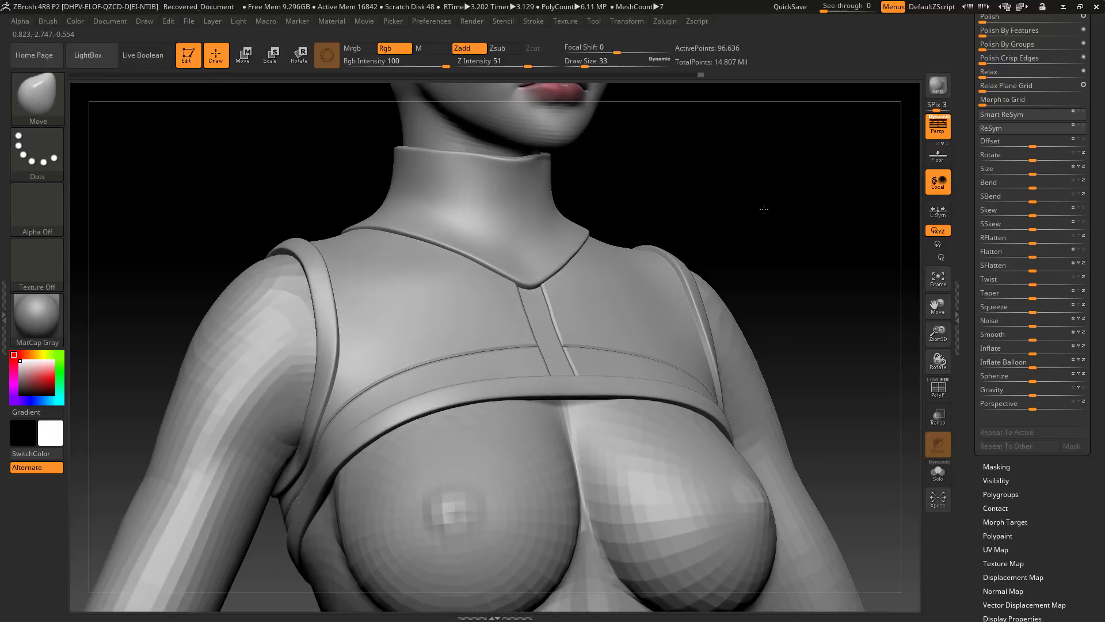
mouse_move(732, 215)
mouse_down()
mouse_move(794, 209)
mouse_move(374, 393)
mouse_up()
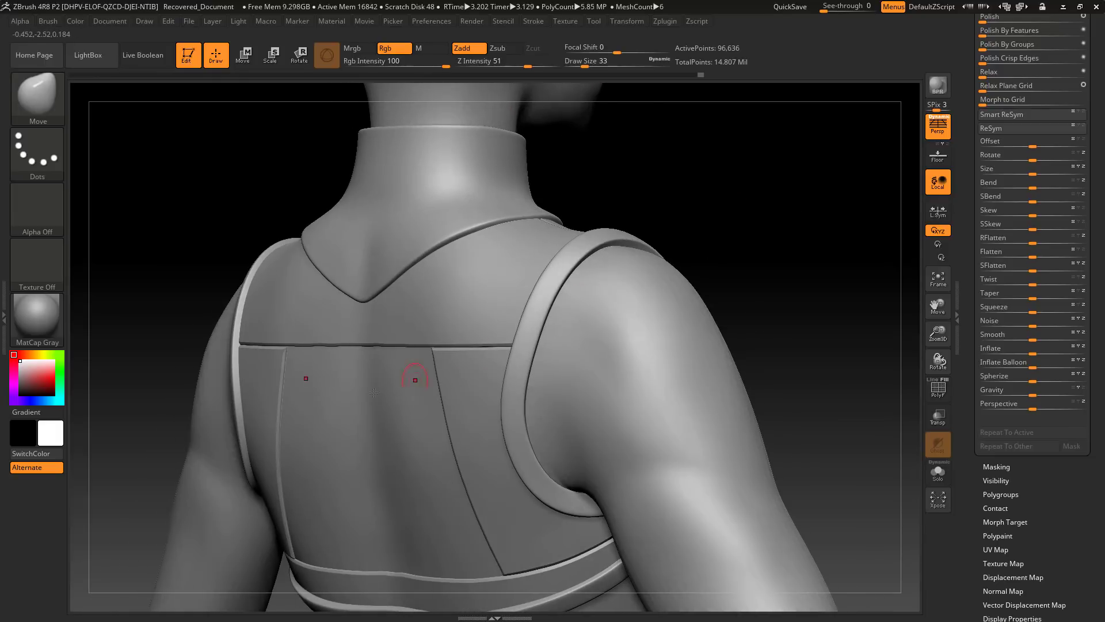
drag(846, 263, 816, 264)
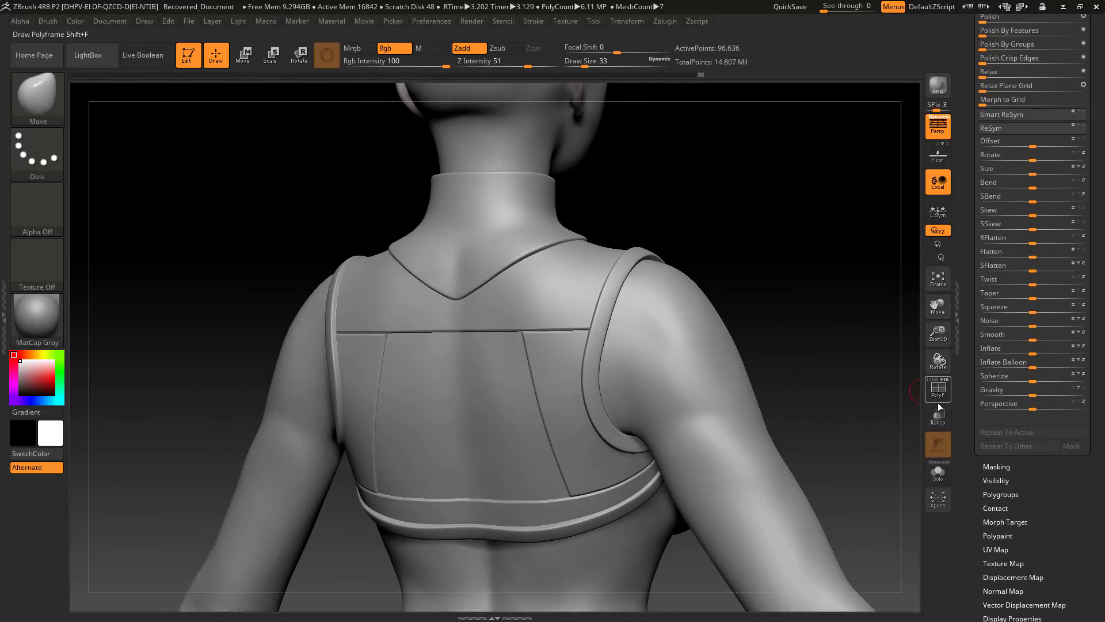
- Check the retopo3_1 subtool against the back of the figure and delete the retopo3_2 subtool
scroll(1103, 158, up, 10)
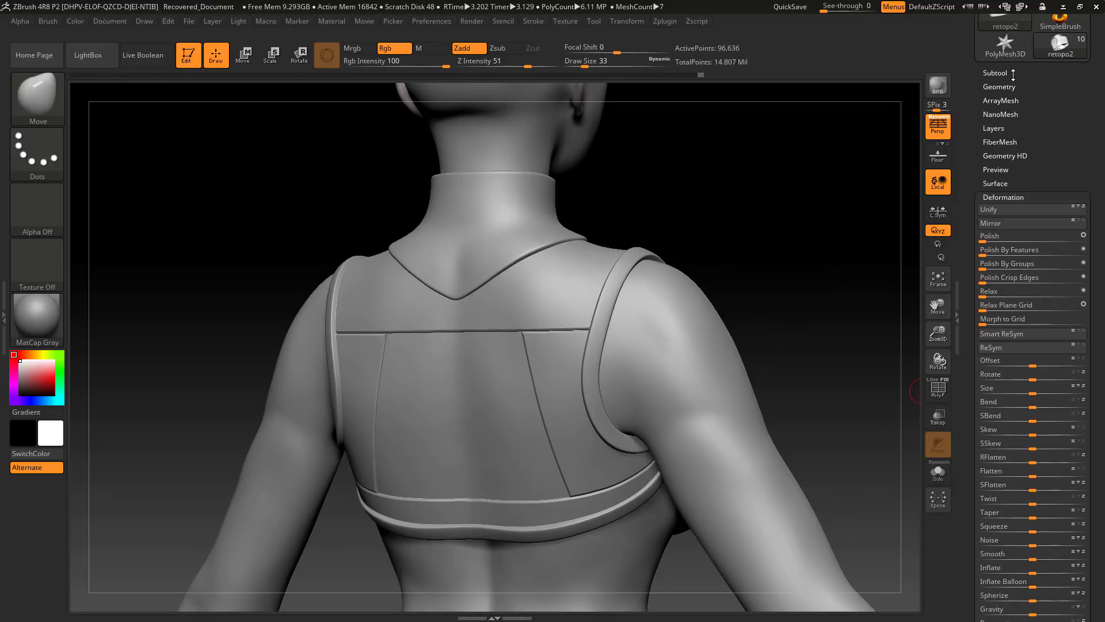
drag(847, 318, 820, 371)
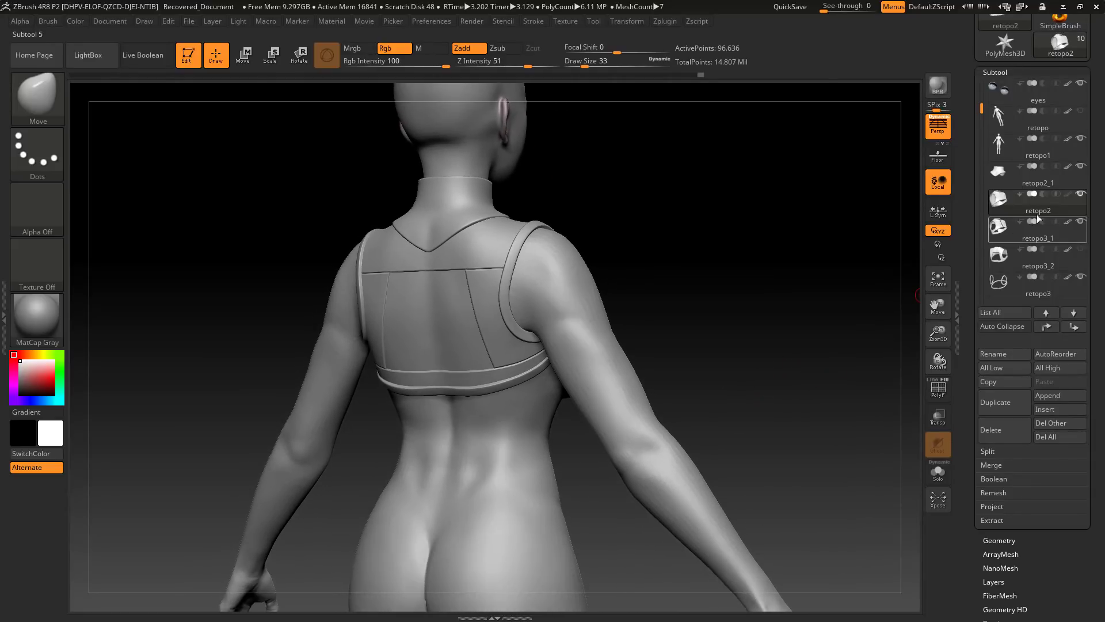
click(1079, 234)
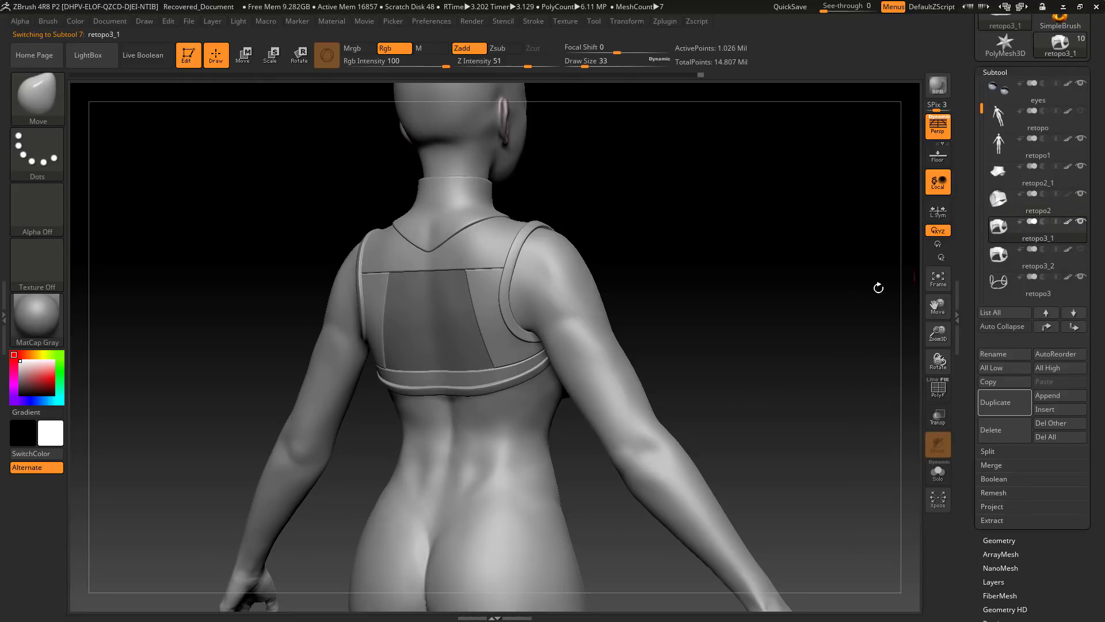
mouse_move(787, 324)
mouse_down()
mouse_move(781, 331)
mouse_move(801, 336)
mouse_up()
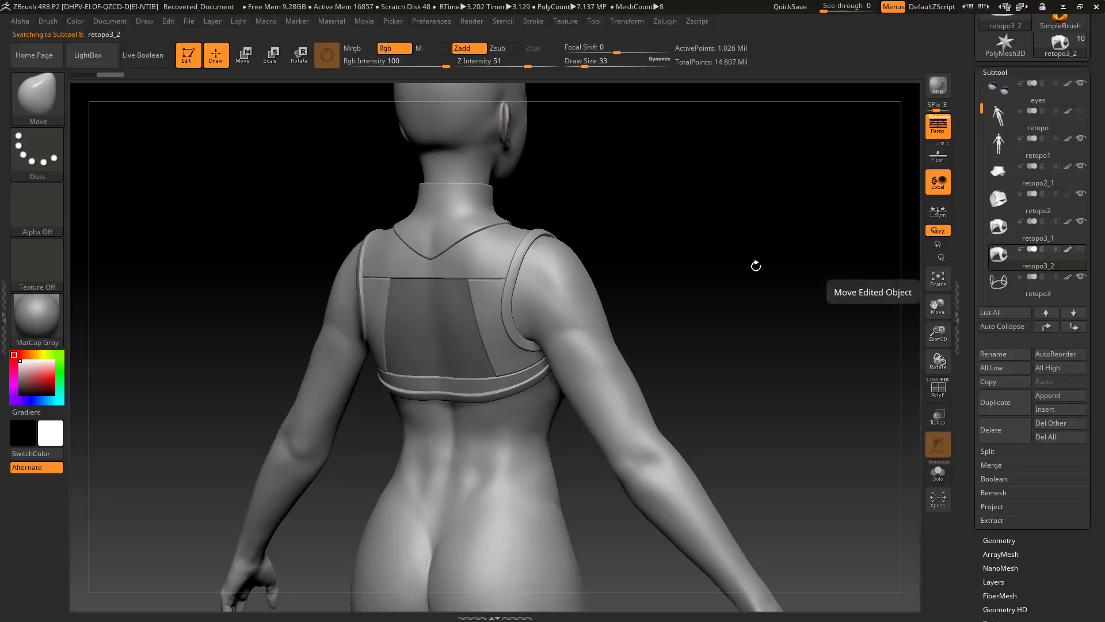
click(1003, 438)
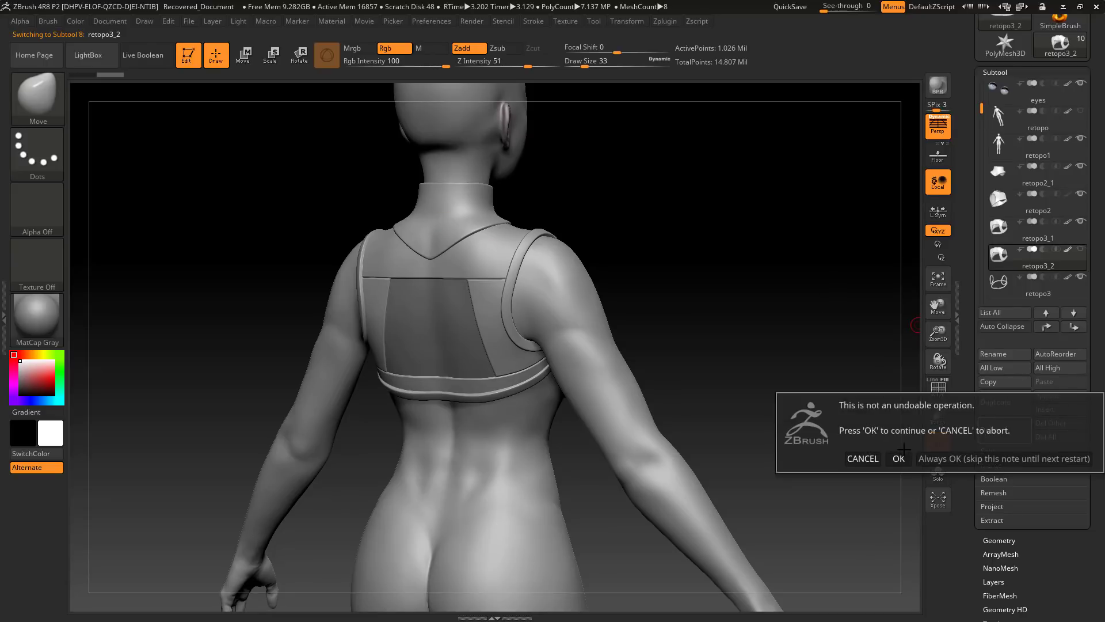
click(902, 456)
- Isolate the retopo3_1 subtool and examine the edges of its lower band from the front to below the armhole
drag(777, 394, 852, 305)
alt+drag(709, 604, 671, 363)
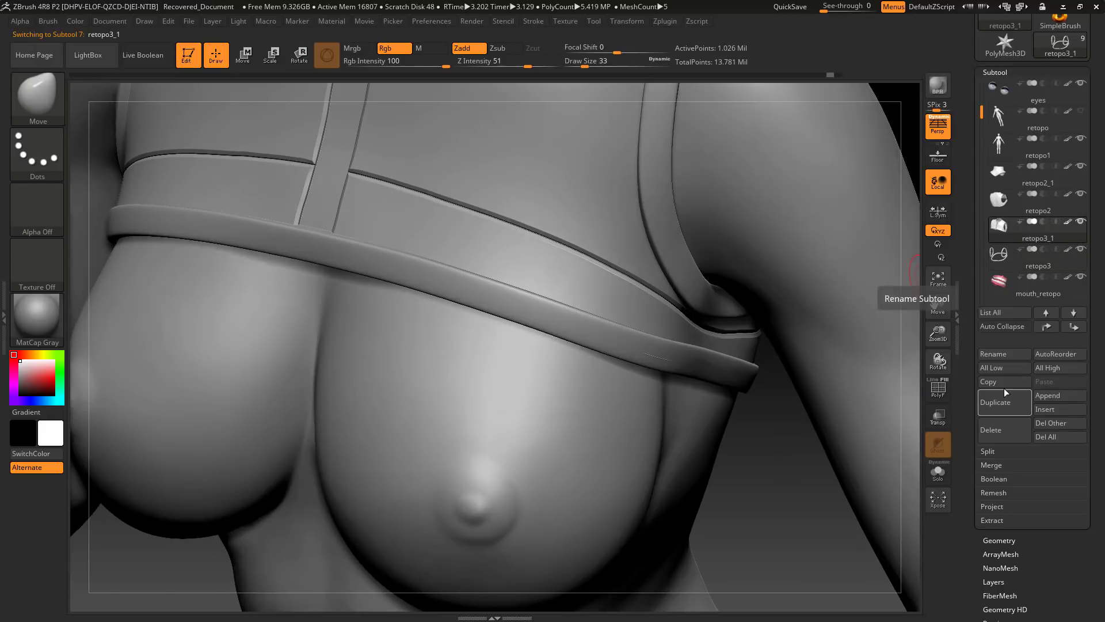
click(944, 474)
mouse_move(787, 485)
mouse_down()
mouse_move(734, 468)
mouse_move(790, 420)
mouse_move(892, 400)
mouse_up()
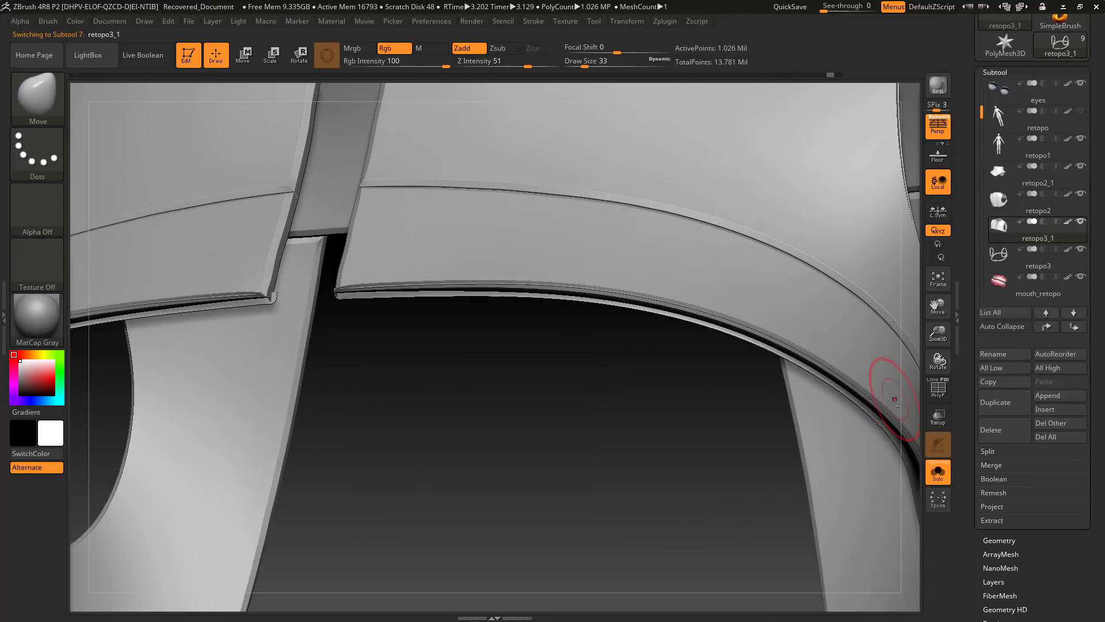
drag(662, 468, 516, 424)
drag(708, 426, 813, 486)
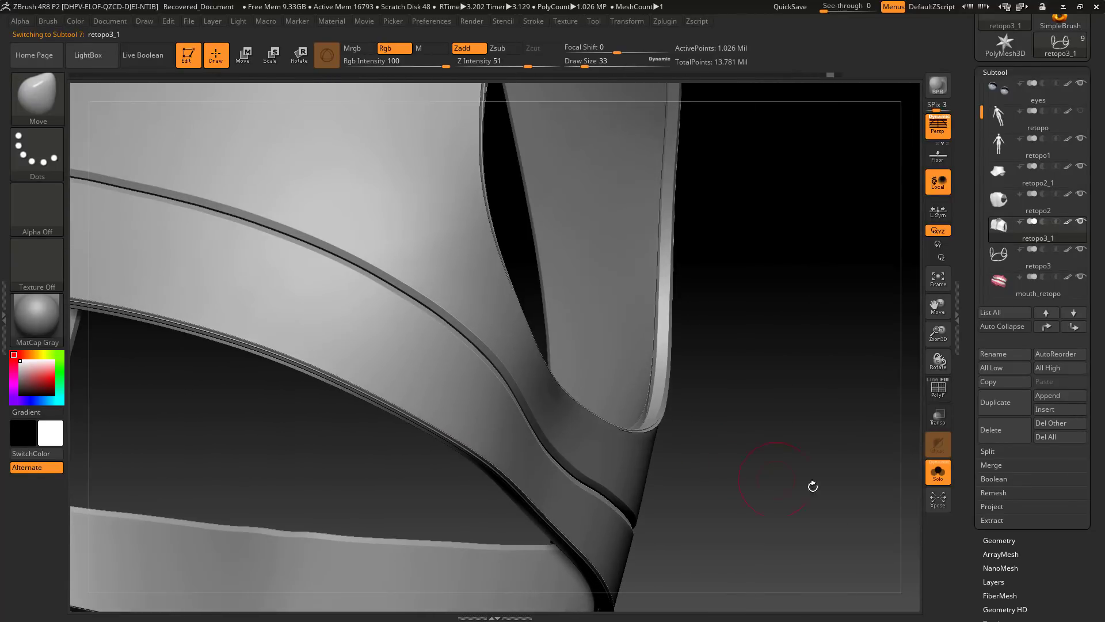
- Smooth the edges and seams of the chest piece's lower band on retopo3_1, checking the band against the full figure
click(946, 485)
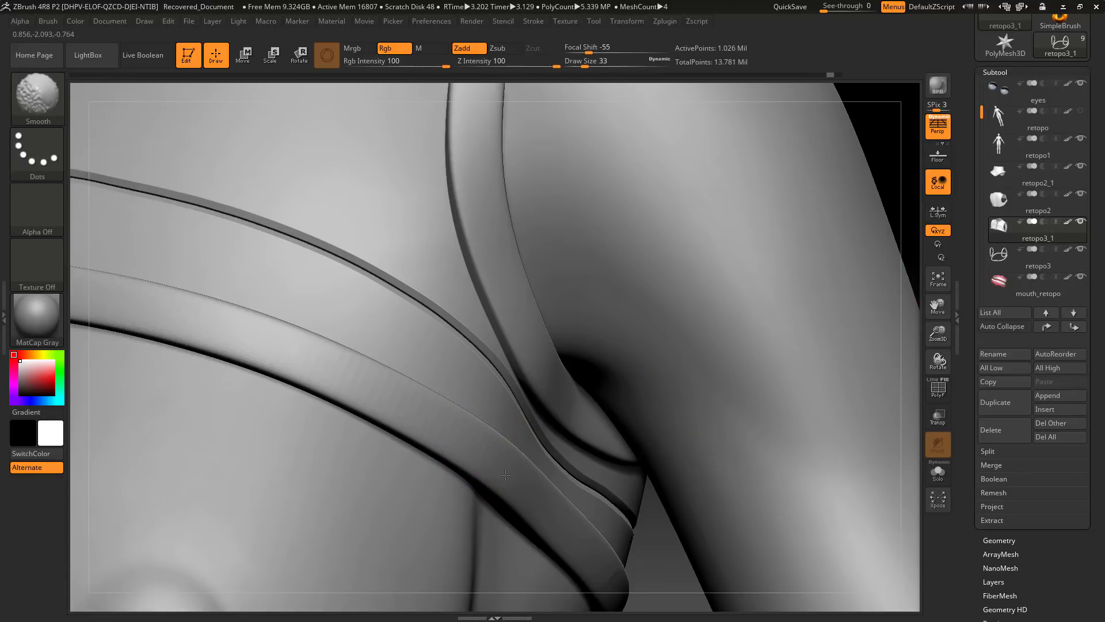
mouse_move(660, 551)
mouse_down()
mouse_move(814, 222)
mouse_move(720, 257)
mouse_move(831, 300)
mouse_move(703, 365)
mouse_up()
click(938, 472)
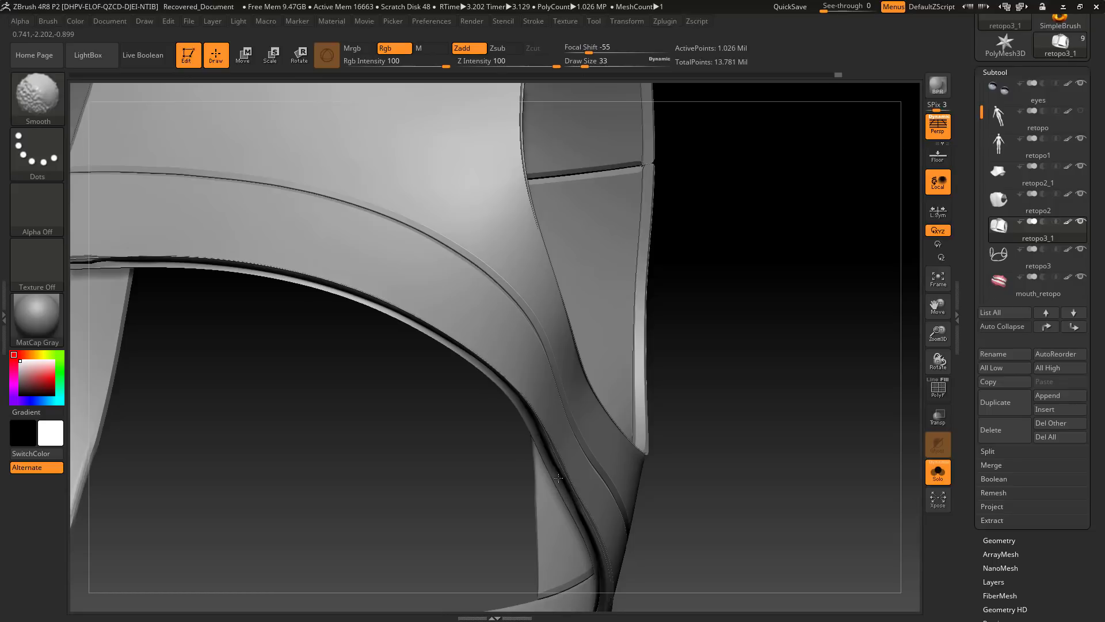
mouse_move(661, 519)
mouse_down()
mouse_move(719, 491)
mouse_move(691, 487)
mouse_up()
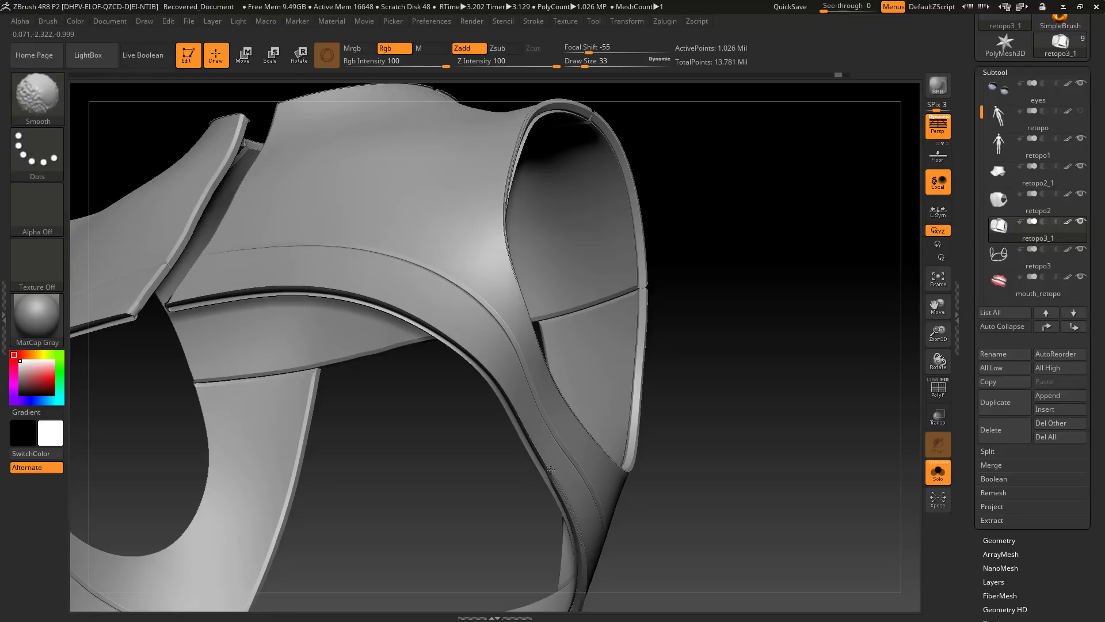
mouse_move(608, 565)
mouse_down()
mouse_move(754, 434)
mouse_move(630, 405)
mouse_up()
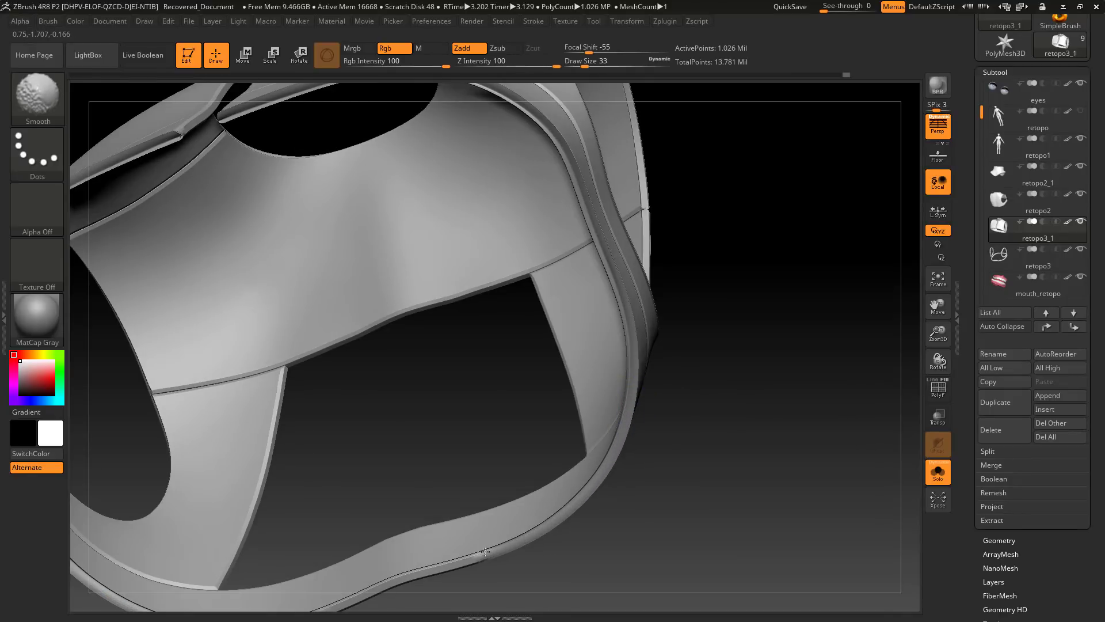
mouse_move(656, 529)
mouse_down()
mouse_move(643, 522)
mouse_move(652, 520)
mouse_up()
click(947, 473)
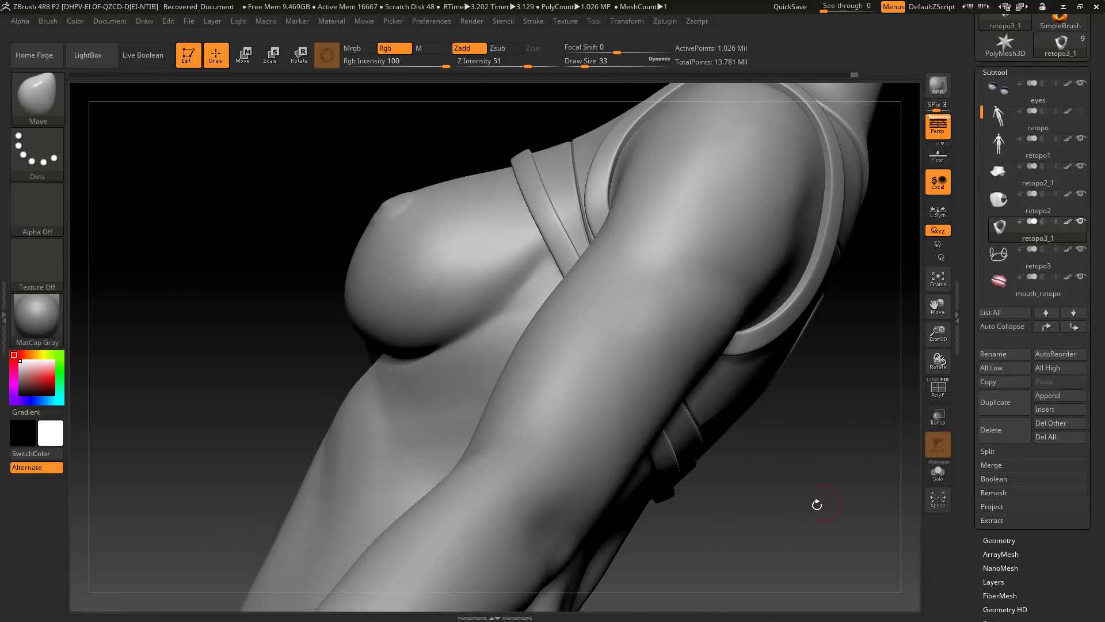
drag(814, 503, 815, 356)
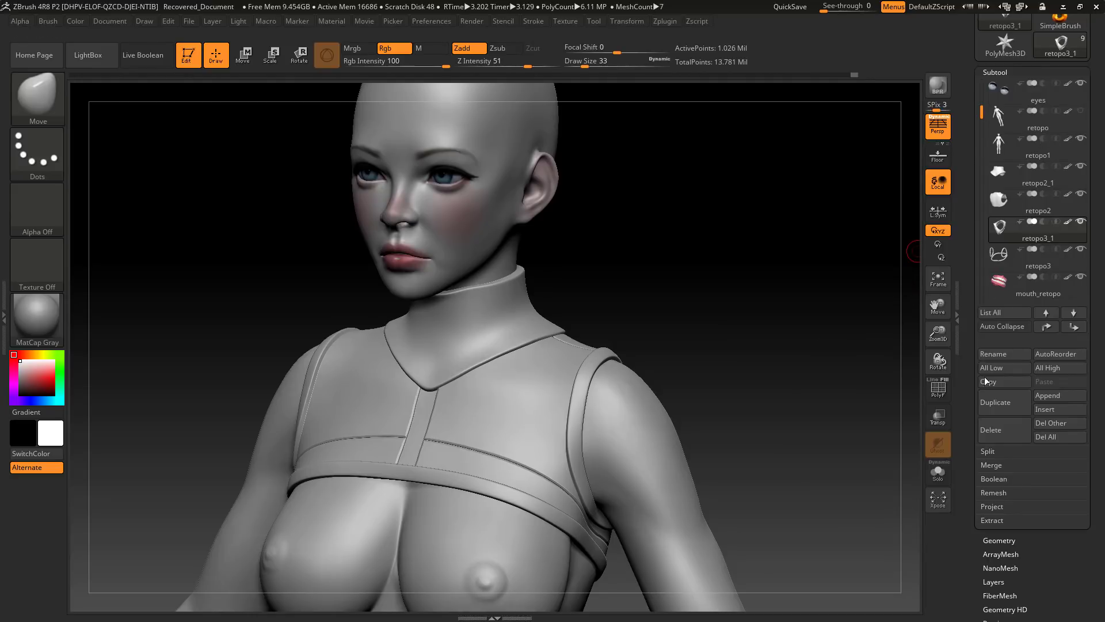
drag(875, 380, 769, 328)
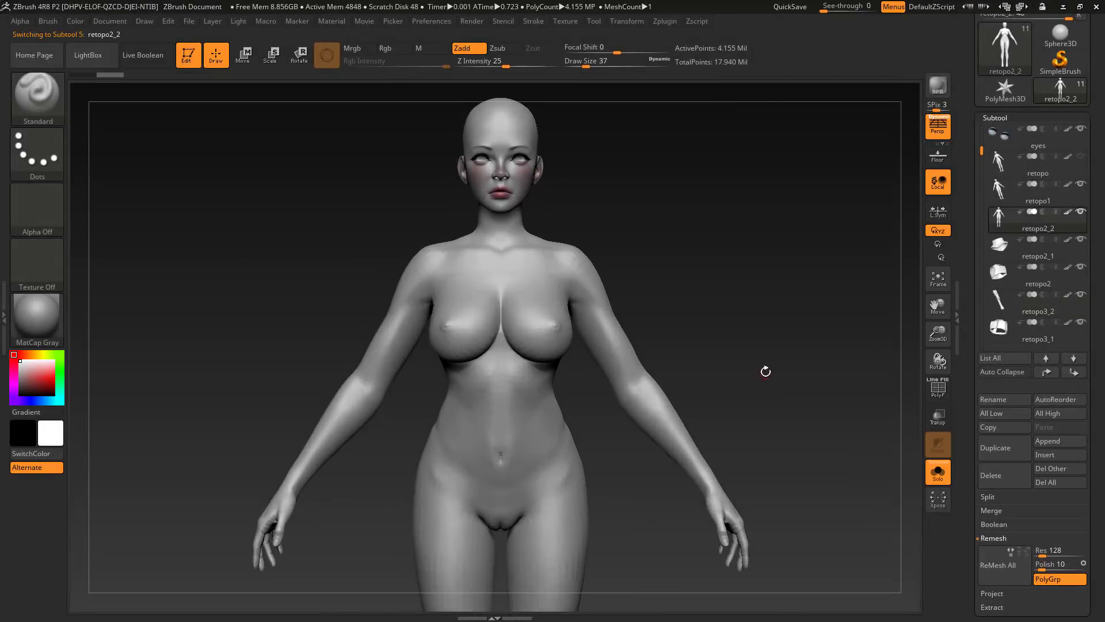
- Reduce the retopo2_2 body copy to its torso by removing the head, lower arms and legs, and duplicate it
ctrl+shift+drag(506, 426, 604, 513)
ctrl+alt+shift+drag(600, 230, 735, 365)
ctrl+alt+shift+drag(386, 155, 607, 296)
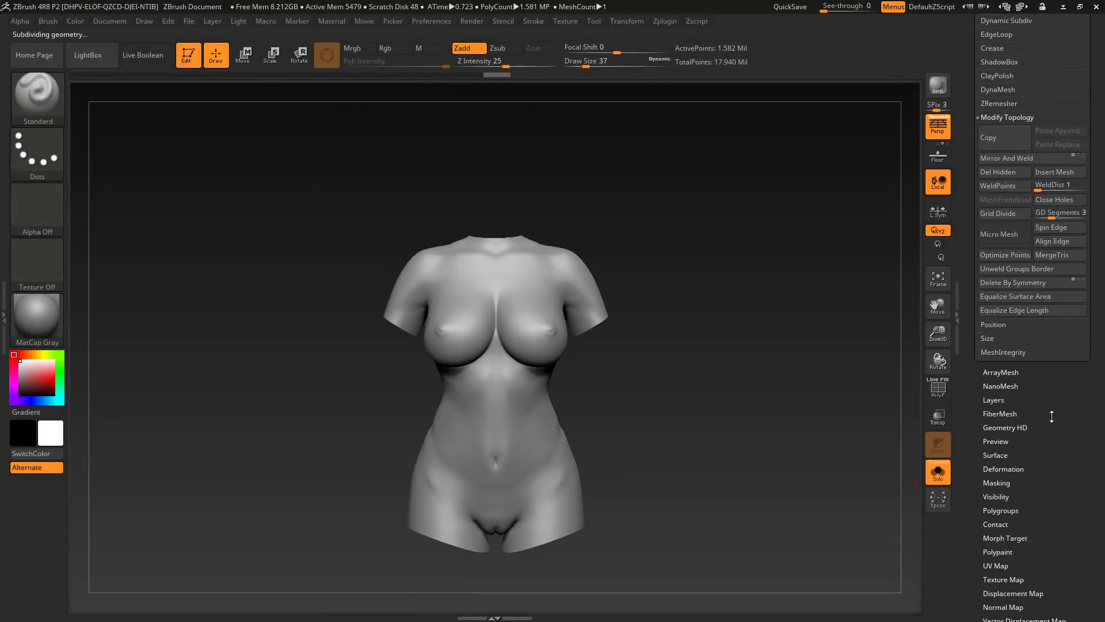
scroll(1000, 303, up, 5)
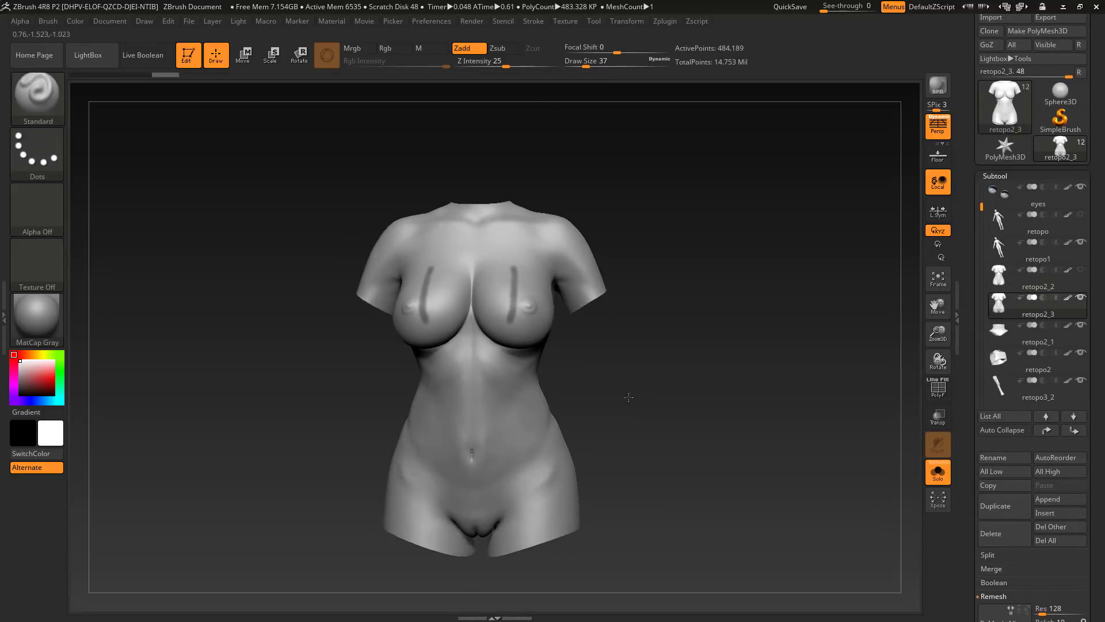
- Mask the outer breasts and the area below them on the duplicated torso, leaving a V-shaped neckline
right_drag(512, 323, 421, 391)
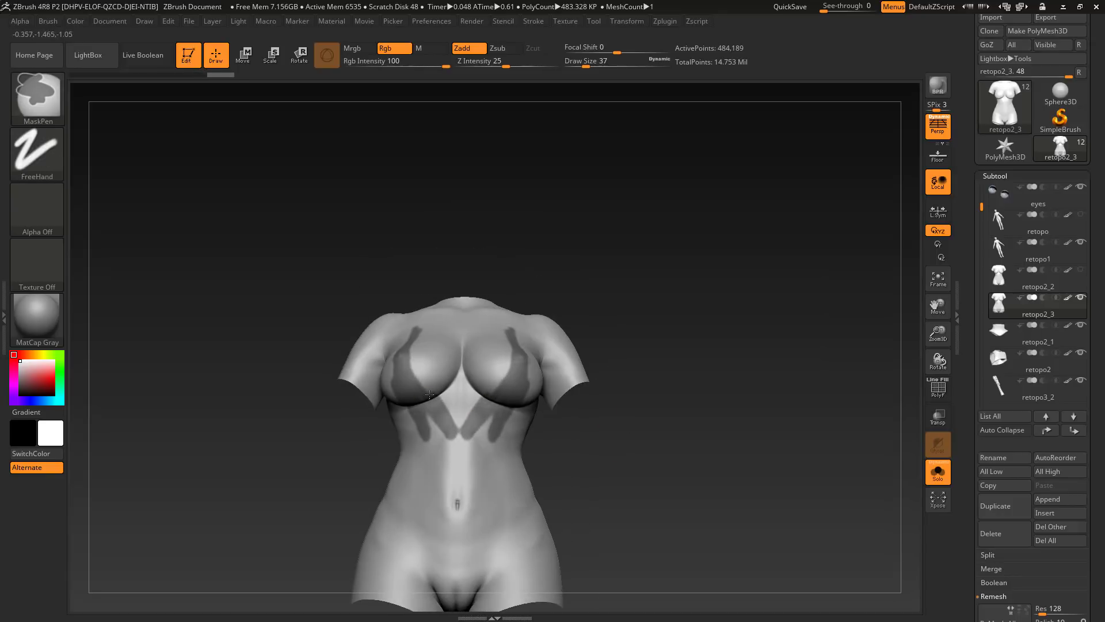
right_drag(452, 436, 678, 470)
ctrl+drag(513, 323, 514, 291)
mouse_move(656, 403)
mouse_down()
mouse_move(615, 415)
mouse_move(625, 432)
mouse_up()
mouse_move(474, 318)
ctrl+mouse_down()
mouse_move(474, 431)
mouse_move(489, 334)
ctrl+mouse_up()
drag(604, 412, 628, 409)
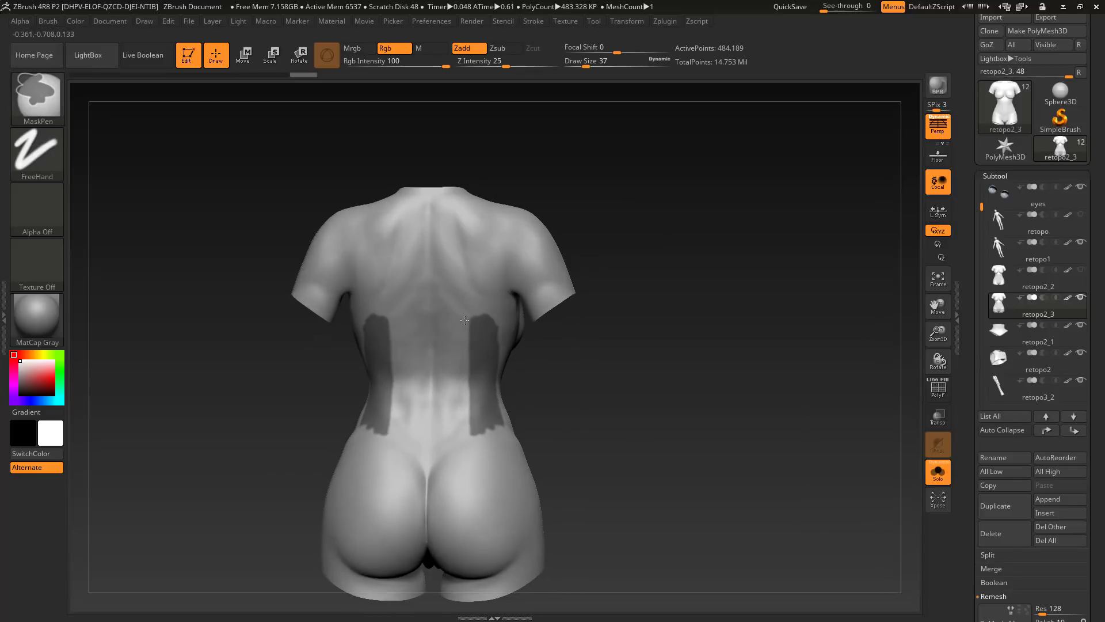
- Mask the sides of the back and waist, joining them in a V at the base of the open back
mouse_move(619, 467)
mouse_down()
mouse_move(611, 472)
mouse_move(646, 447)
mouse_move(676, 449)
mouse_move(500, 282)
mouse_move(545, 232)
mouse_move(484, 314)
mouse_move(532, 299)
mouse_up()
ctrl+drag(533, 299, 514, 296)
mouse_move(524, 384)
mouse_down()
mouse_move(678, 459)
mouse_move(482, 447)
mouse_move(458, 474)
mouse_up()
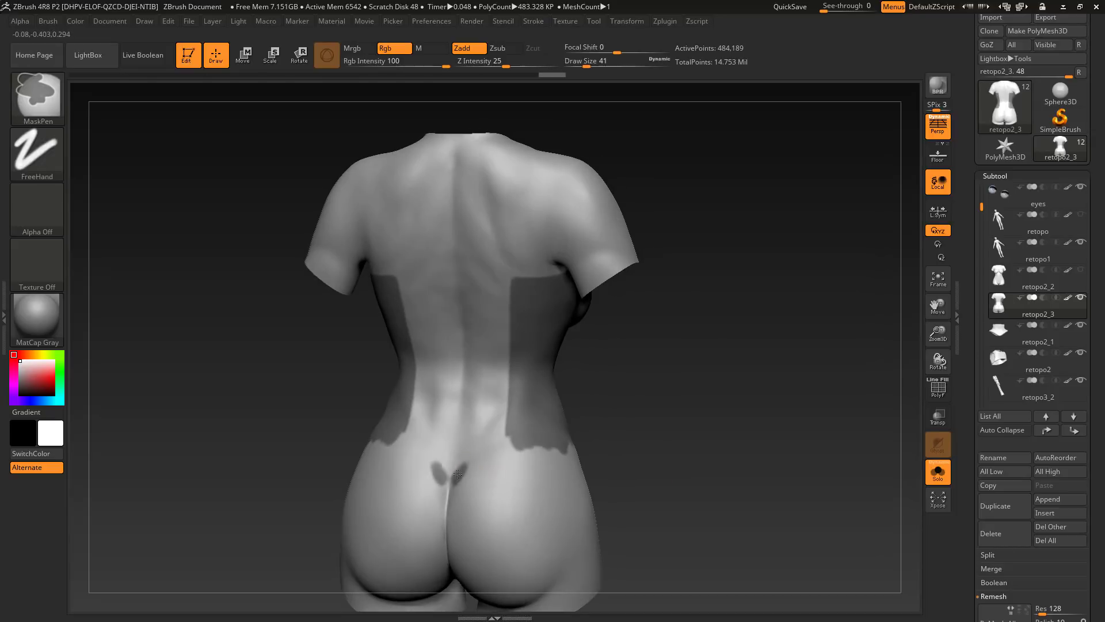
right_drag(398, 426, 374, 443)
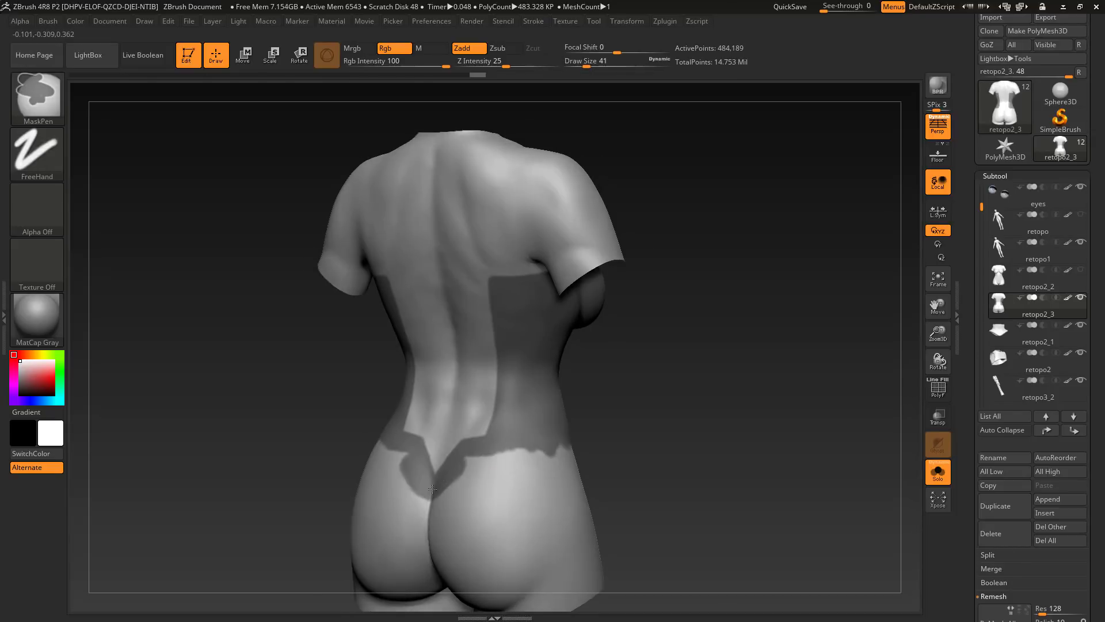
ctrl+drag(377, 445, 415, 492)
right_drag(414, 492, 477, 500)
- Extend the suit mask from the lower back over the inner buttocks down to the crotch
key(s)
drag(477, 500, 481, 501)
mouse_move(473, 525)
right_down()
mouse_move(446, 488)
mouse_move(500, 248)
right_up()
ctrl+drag(449, 489, 444, 556)
mouse_move(743, 219)
right_down()
mouse_move(777, 436)
mouse_move(716, 175)
mouse_move(705, 187)
right_up()
ctrl+drag(449, 498, 435, 568)
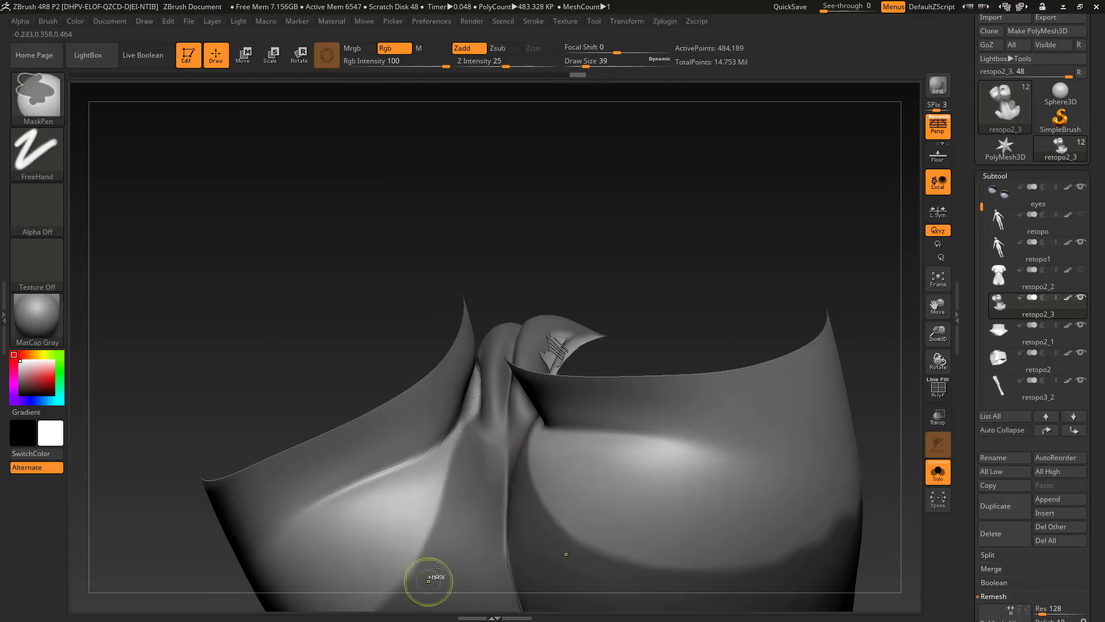
- Fill in the crotch mask with a brush size of 14, connecting it to the lower abdomen
mouse_move(435, 568)
right_down()
mouse_move(460, 546)
mouse_move(397, 288)
right_up()
ctrl+drag(374, 279, 427, 354)
mouse_move(428, 354)
right_down()
mouse_move(403, 332)
mouse_move(463, 420)
right_up()
right_drag(439, 377, 535, 314)
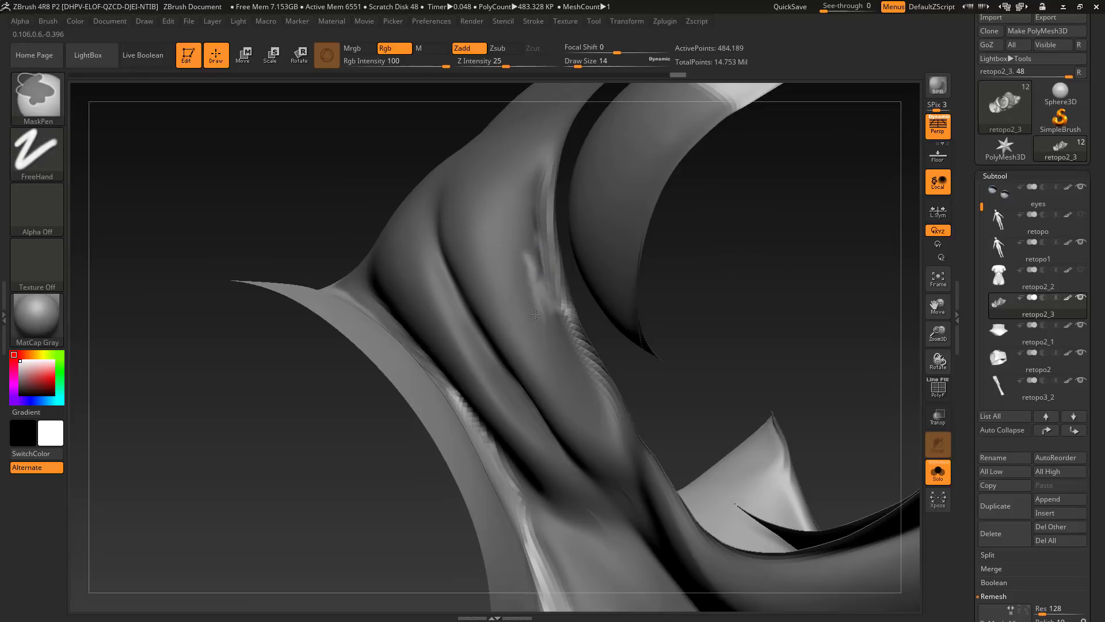
mouse_move(535, 256)
right_down()
mouse_move(567, 259)
mouse_move(603, 304)
mouse_move(644, 403)
right_up()
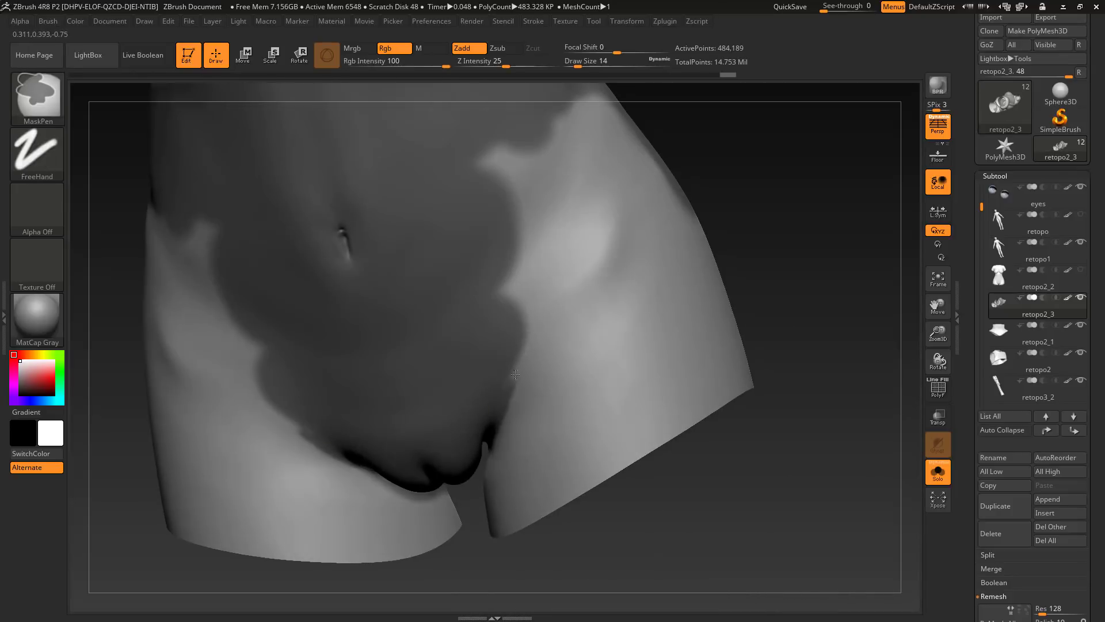
- Refine the mask border into high-cut leg openings around the hips, thighs and buttocks, and tidy the remaining suit outline
ctrl+drag(624, 124, 544, 254)
mouse_move(644, 495)
shift+right_down()
mouse_move(686, 528)
mouse_move(439, 297)
mouse_move(636, 380)
shift+right_up()
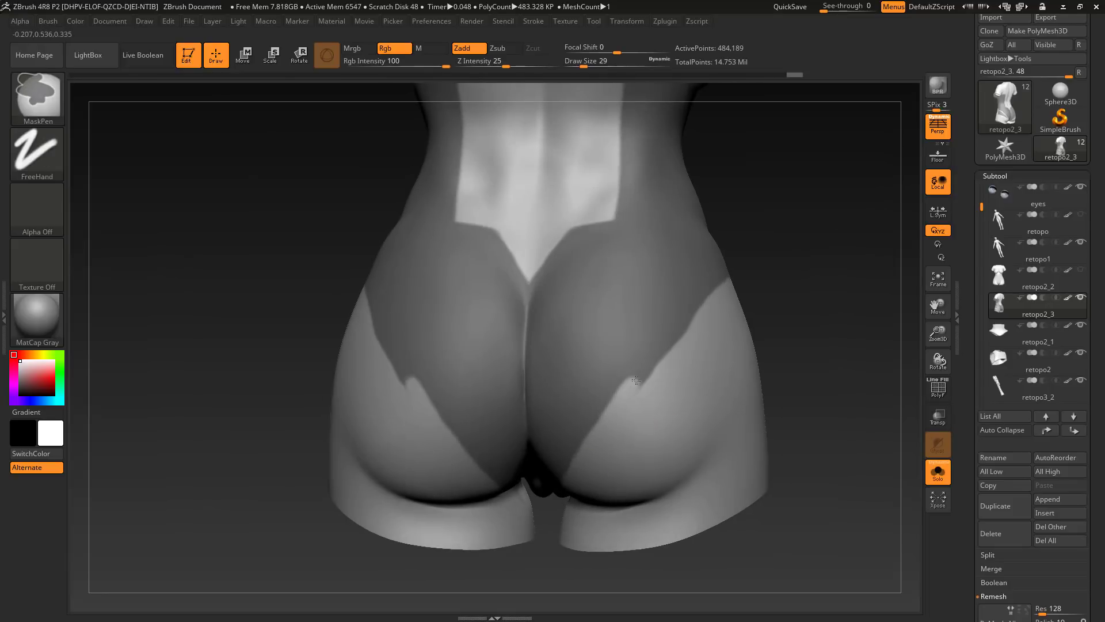
right_drag(730, 344, 719, 364)
right_drag(665, 248, 607, 351)
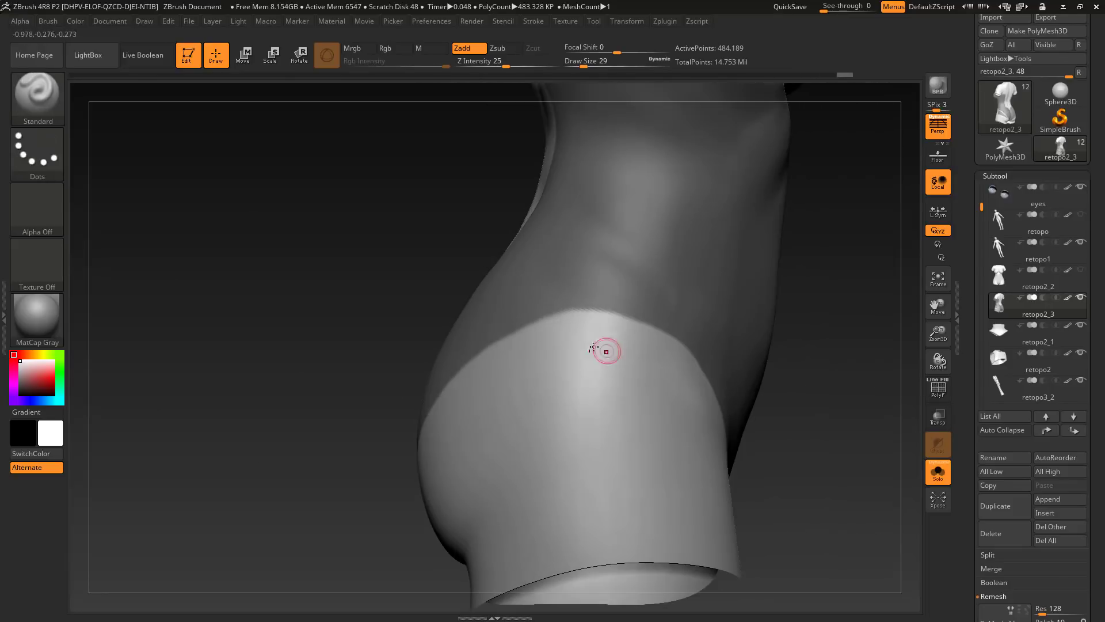
ctrl+alt+drag(630, 326, 655, 337)
right_drag(655, 337, 380, 382)
ctrl+alt+drag(791, 410, 742, 481)
alt+right_drag(576, 461, 202, 374)
mouse_move(523, 406)
right_down()
mouse_move(596, 421)
mouse_move(578, 422)
right_up()
right_drag(599, 477, 763, 455)
- Show the polyframe and convert the masked suit area into its own polygroup
drag(1090, 564, 1090, 86)
click(945, 398)
ctrl+right_drag(818, 380, 835, 440)
click(994, 341)
click(1002, 215)
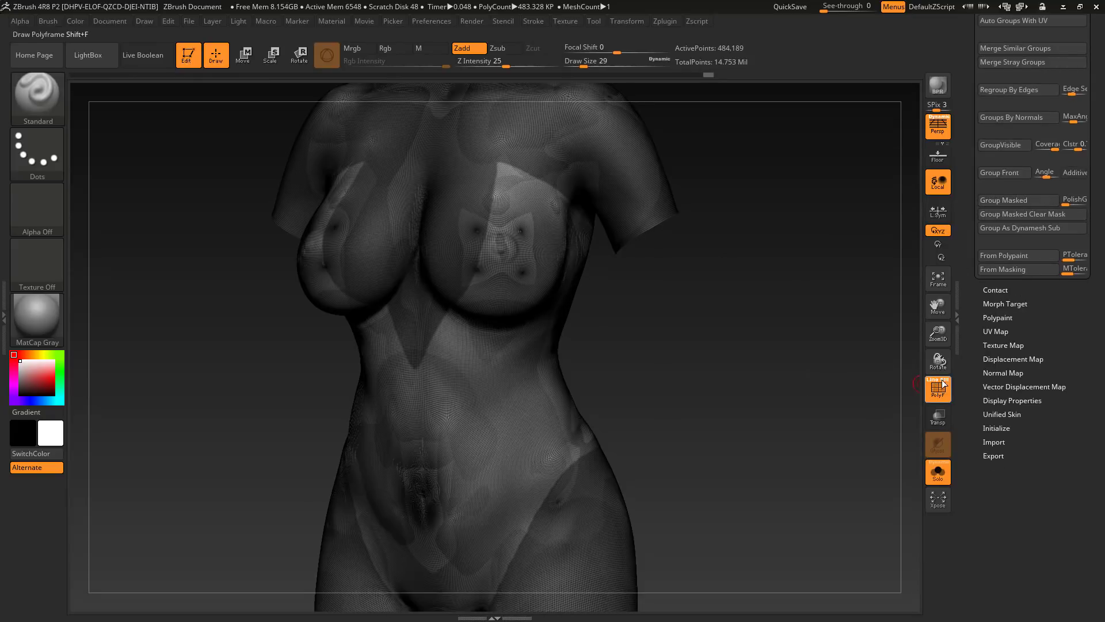
click(1004, 345)
click(1058, 213)
click(1004, 200)
- Smooth the suit polygroup's border with GroupsLoops set to 4 loops
right_drag(806, 369, 677, 451)
scroll(1030, 172, up, 10)
click(1005, 181)
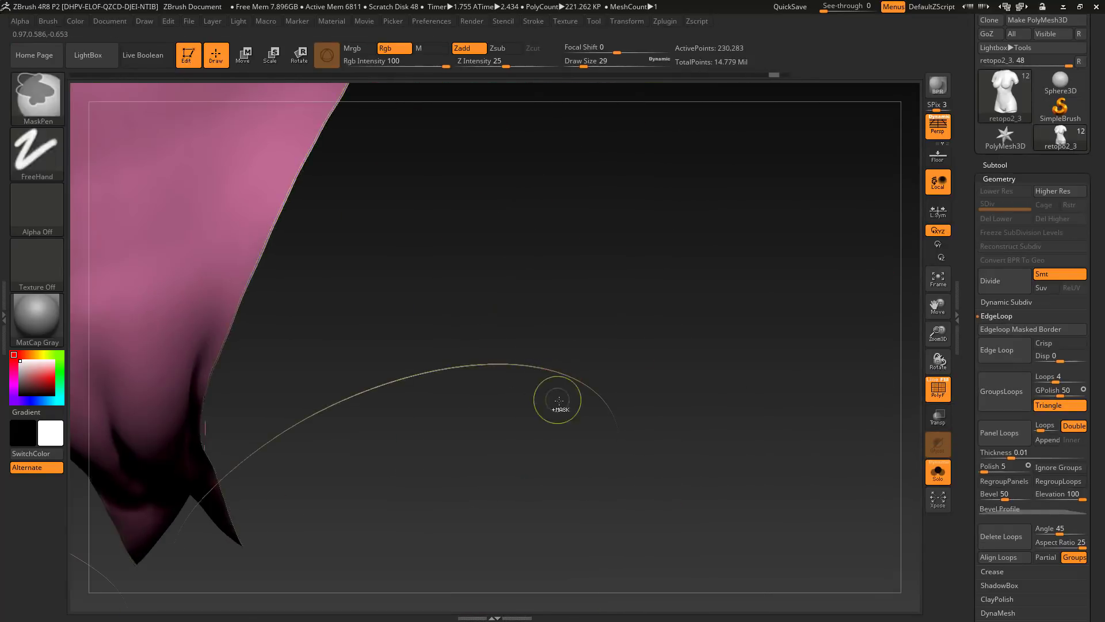
- Delete the hidden geometry around the suit and rebuild the remaining piece as a low-polygon mesh with ZRemesher
scroll(1056, 436, down, 10)
click(1001, 469)
click(1000, 229)
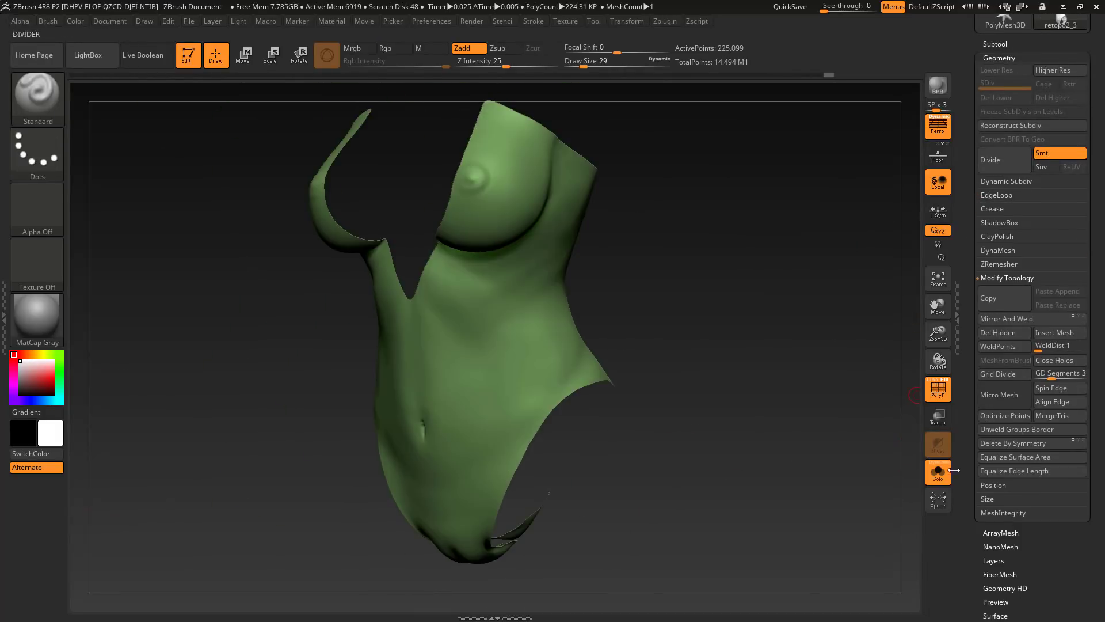
click(999, 263)
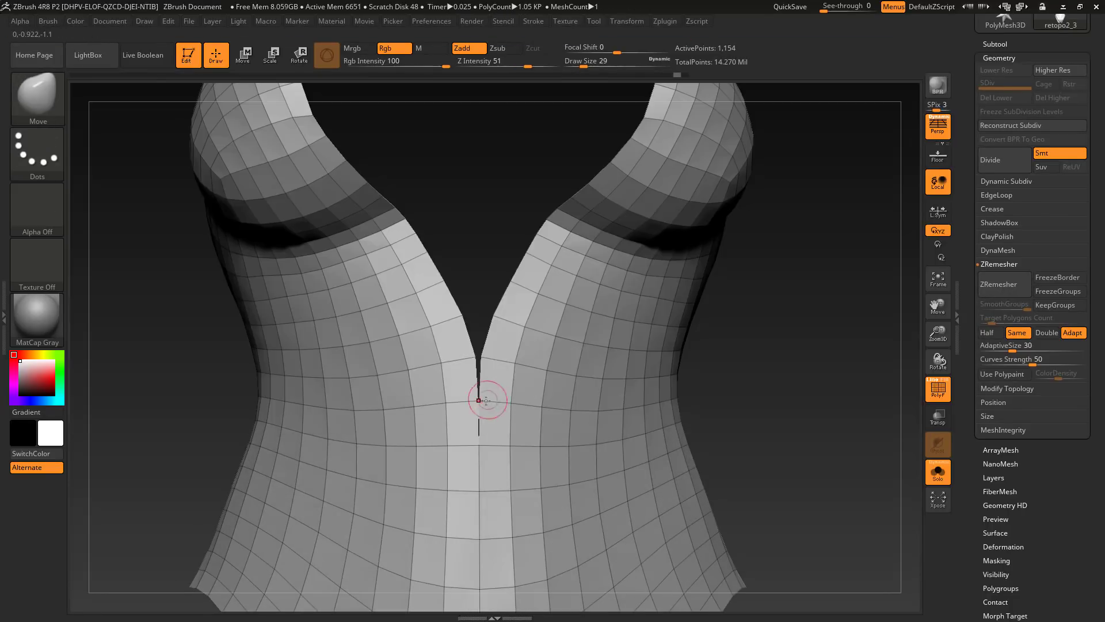
- Turn off perspective, bring the points below the front V notch together, and weld them with WeldDist 10
click(937, 126)
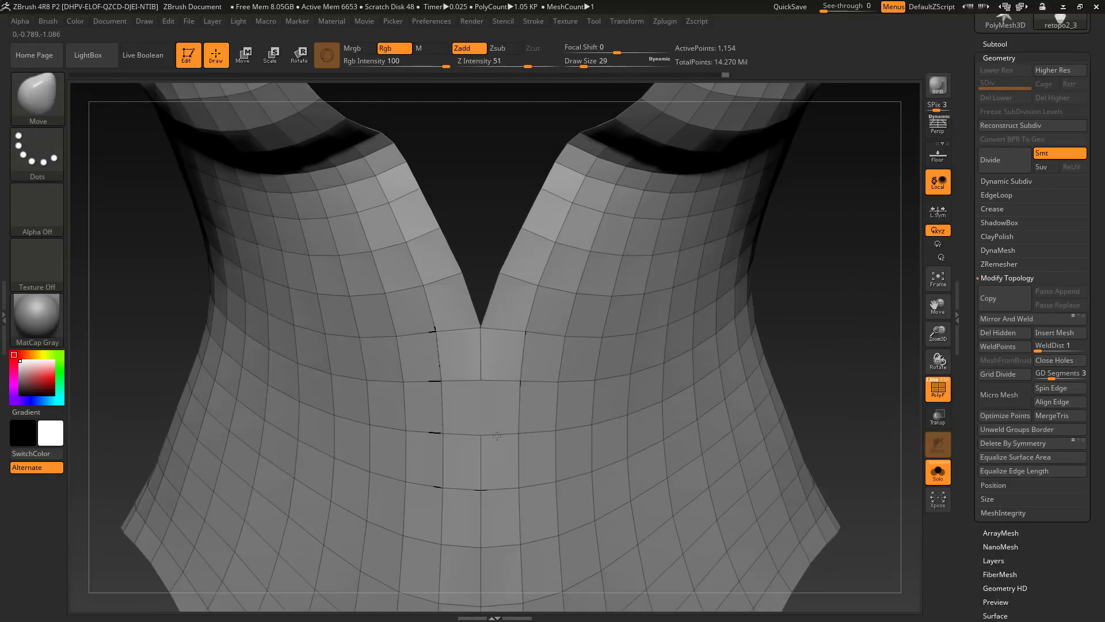
key(ctrl+d)
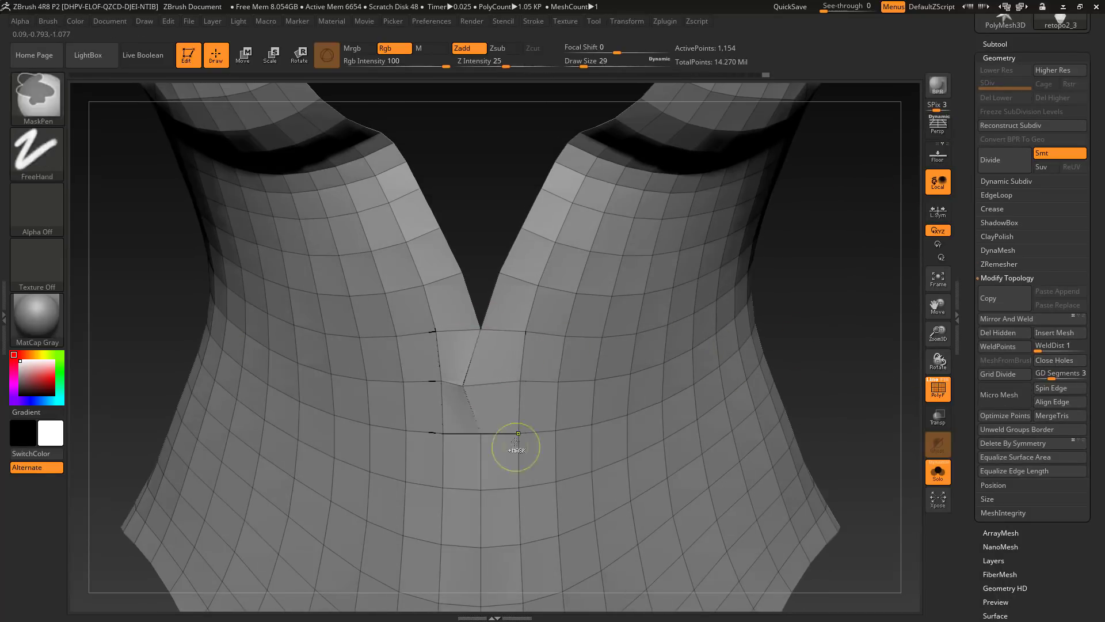
drag(1038, 350, 1040, 350)
alt+drag(806, 357, 770, 230)
drag(1040, 350, 1042, 351)
click(1003, 347)
- Adjust the suit mesh around the lower edge of the back cutout with the Move brush, using the body as reference
drag(806, 345, 709, 394)
drag(517, 382, 737, 379)
key(f)
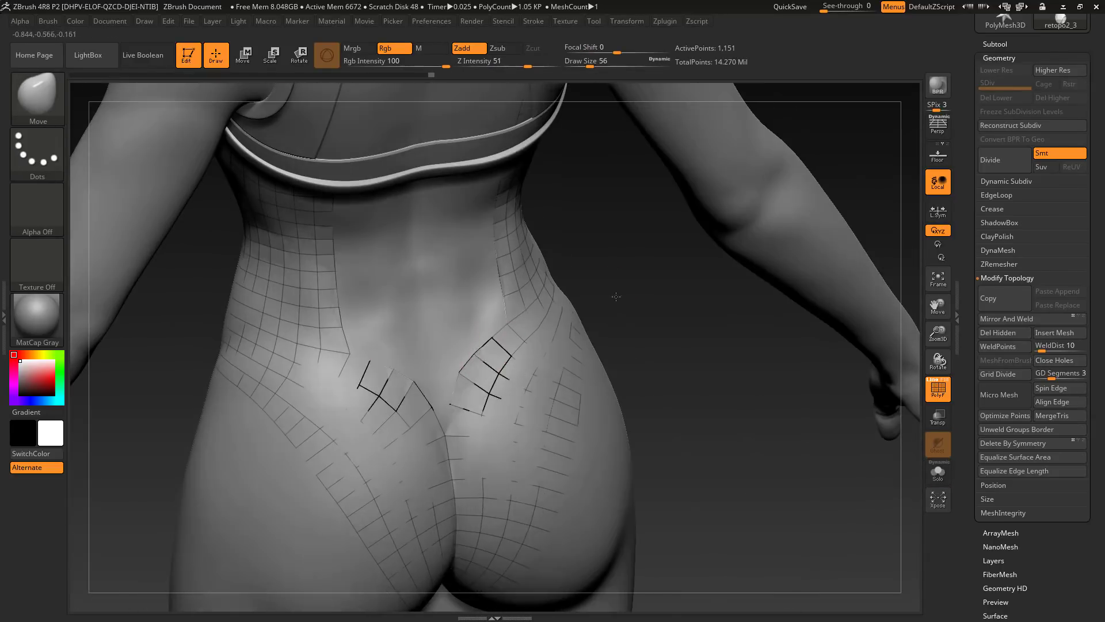
mouse_move(616, 297)
mouse_down()
mouse_move(658, 323)
mouse_move(528, 382)
mouse_up()
mouse_move(708, 322)
alt+mouse_down()
mouse_move(714, 380)
mouse_move(693, 337)
mouse_move(795, 397)
mouse_move(689, 441)
mouse_move(756, 273)
alt+mouse_up()
alt+drag(701, 385, 846, 346)
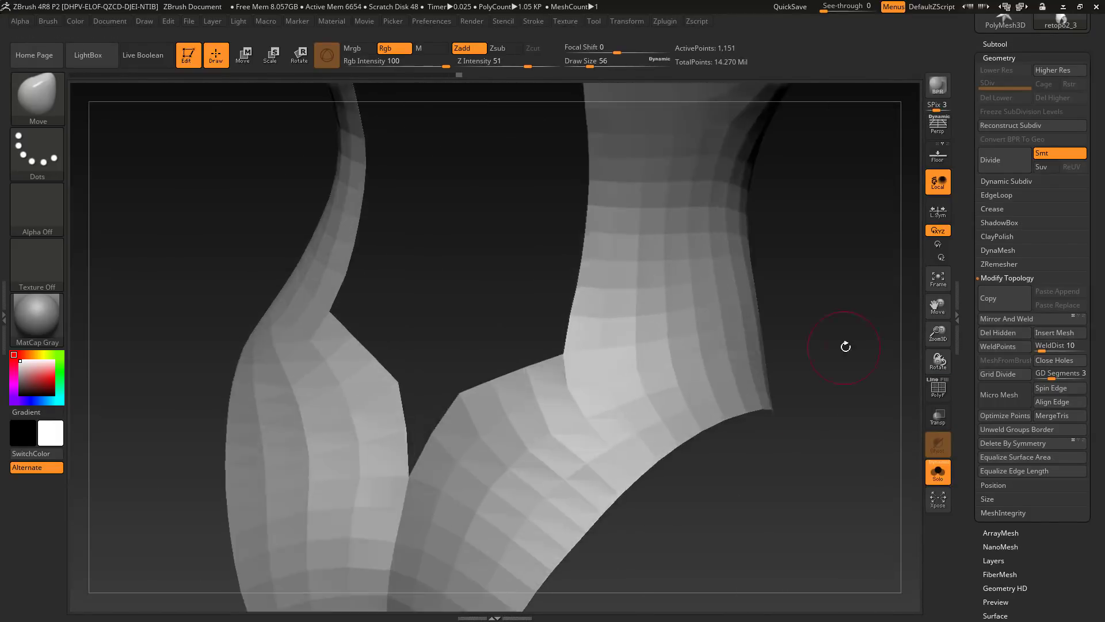
- Thicken the suit with the ZModeler brush by extruding its polygons with the Polygroup Island target
key(b)
key(z)
key(m)
drag(768, 326, 714, 368)
key(space)
click(288, 246)
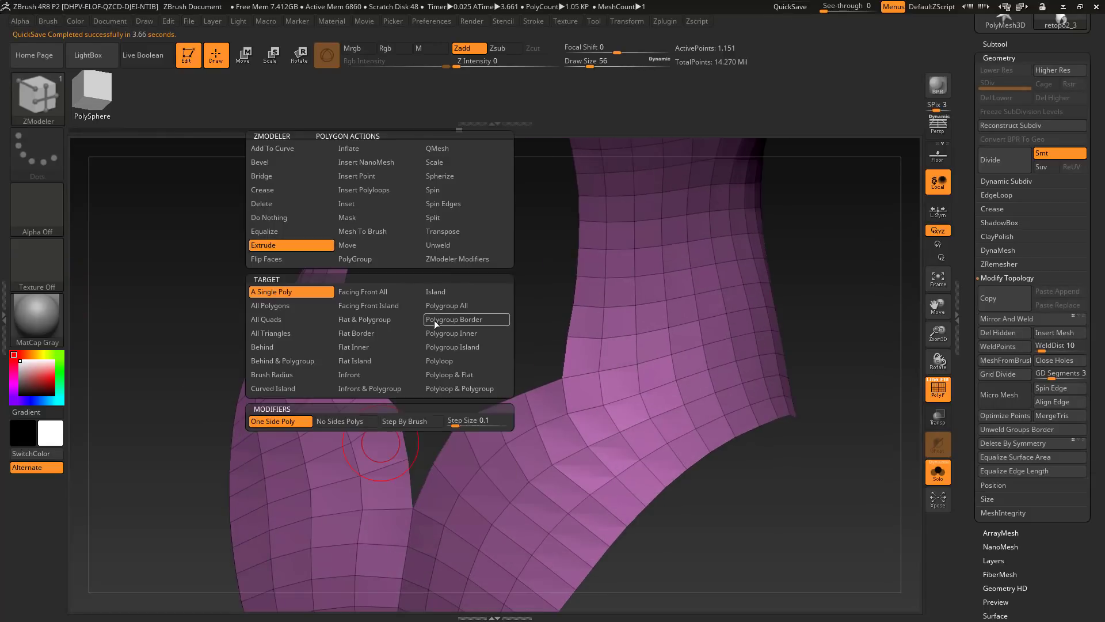
click(467, 347)
drag(495, 351, 507, 334)
drag(852, 346, 777, 277)
- Subdivide the thickened suit to level 4 and check its fit on the full figure
key(space)
drag(355, 449, 368, 441)
drag(806, 345, 721, 351)
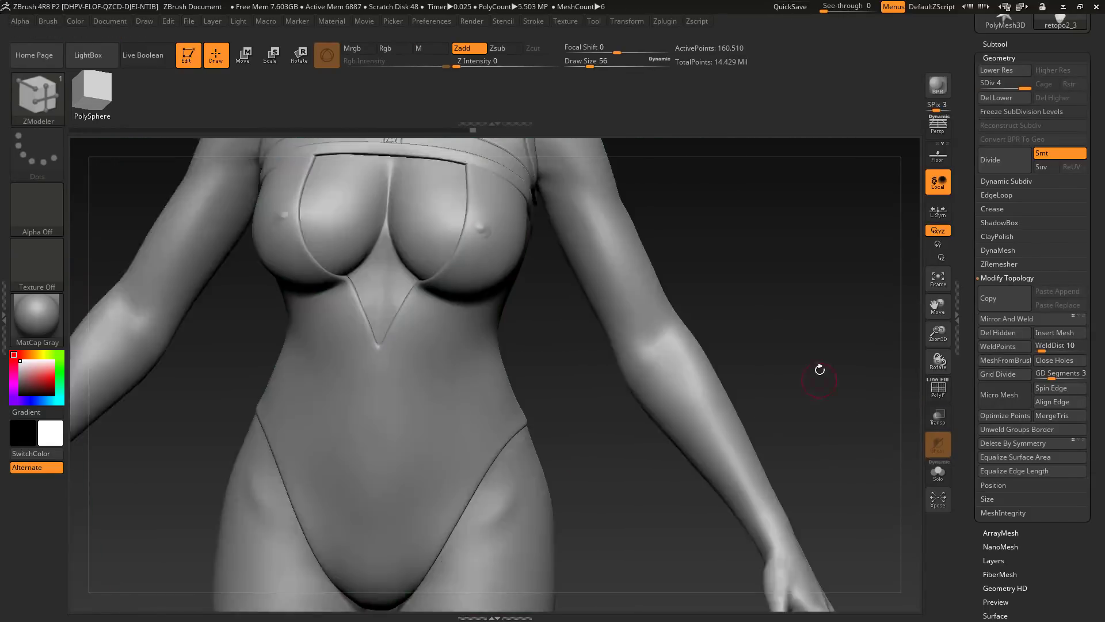
drag(817, 368, 610, 484)
alt+drag(645, 351, 757, 426)
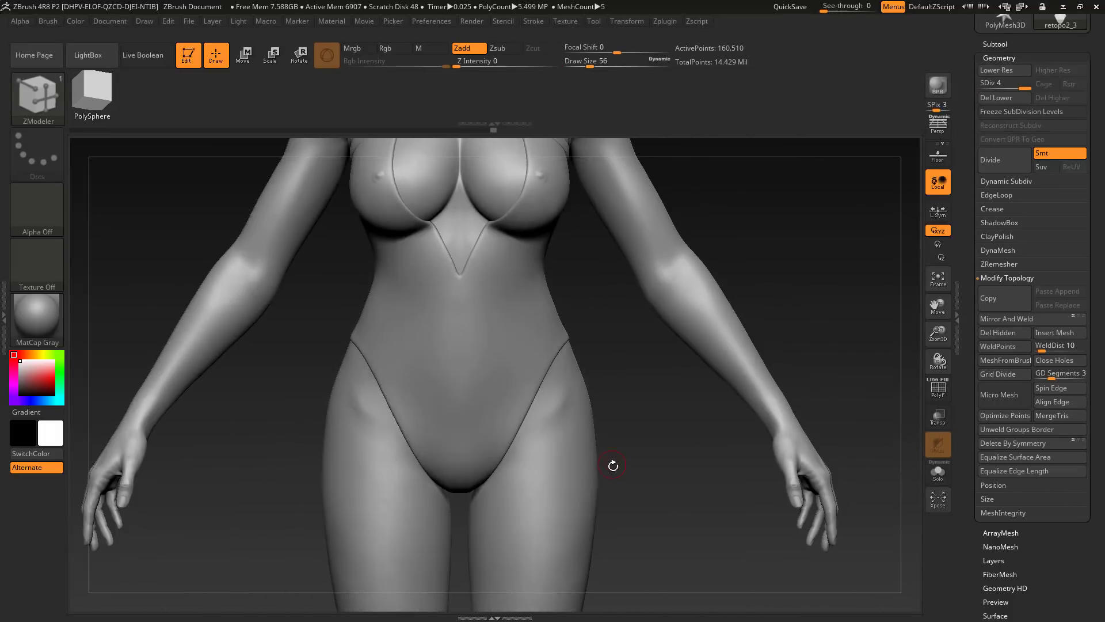
- Refine the suit's fit around the waist, hips and back with the Move brush at lower subdivision levels
key(b)
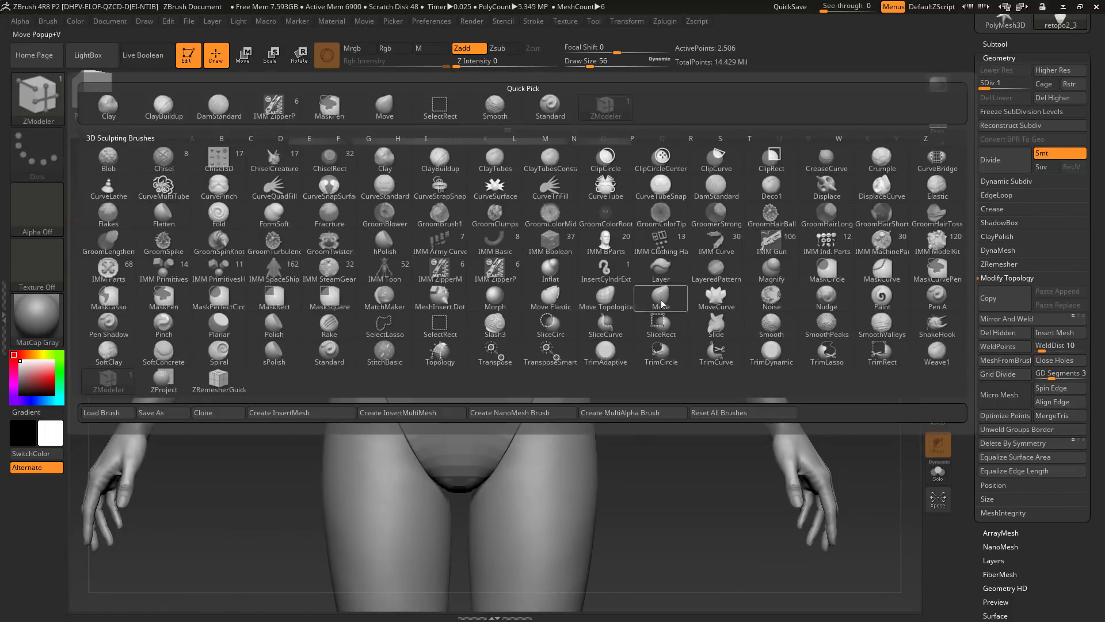
key(m)
key(v)
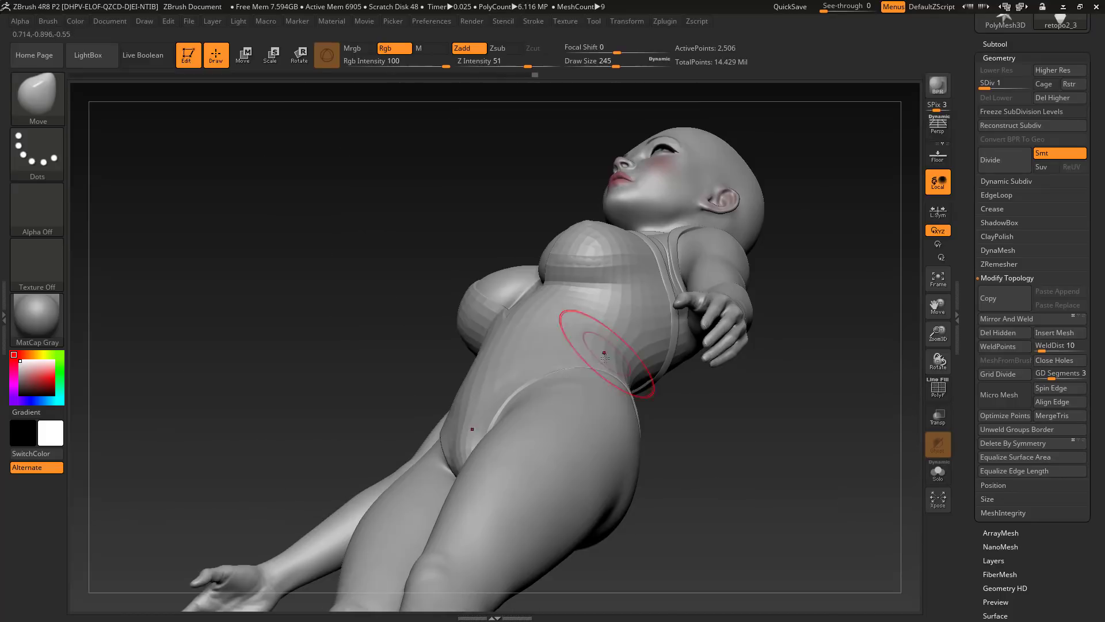
drag(741, 403, 615, 371)
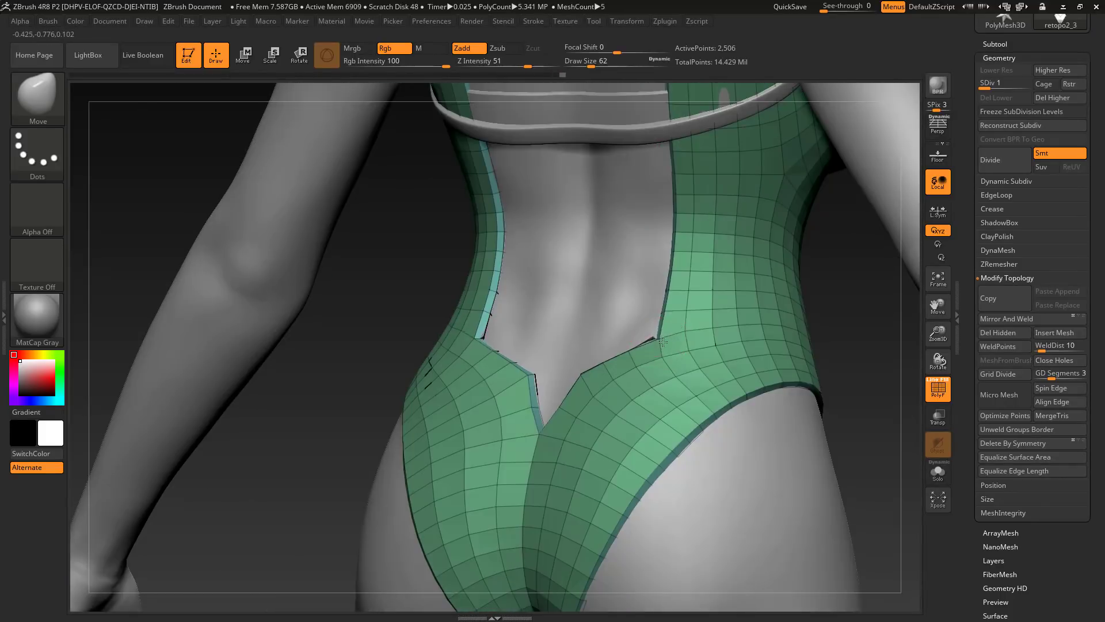
mouse_move(748, 345)
mouse_down()
mouse_move(794, 316)
mouse_move(705, 407)
mouse_move(741, 432)
mouse_up()
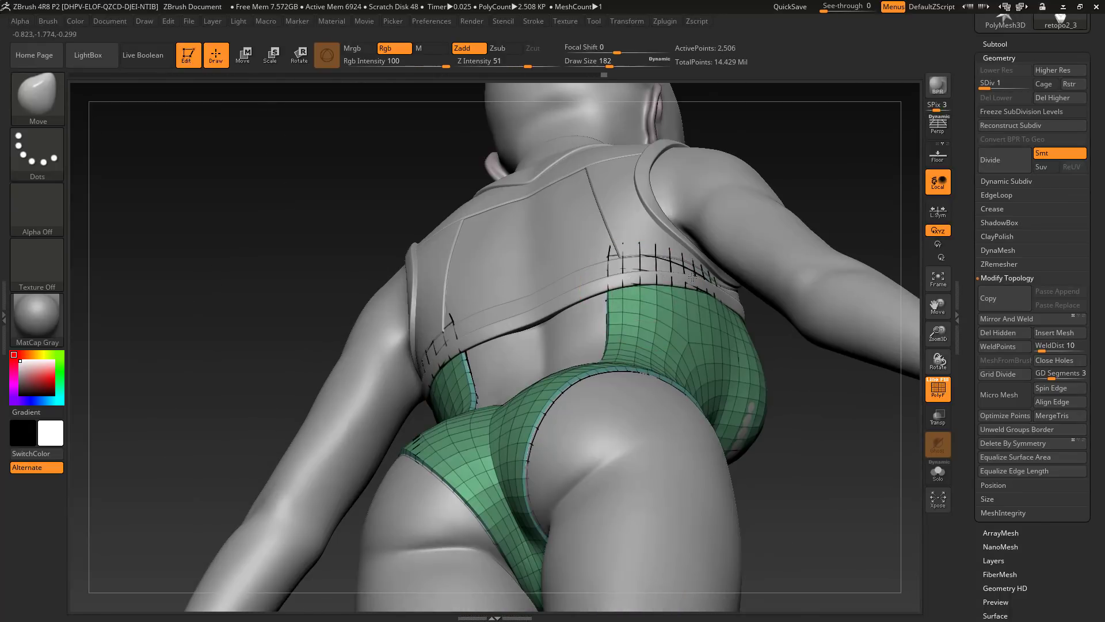
mouse_move(720, 346)
mouse_down()
mouse_move(712, 277)
mouse_move(443, 283)
mouse_up()
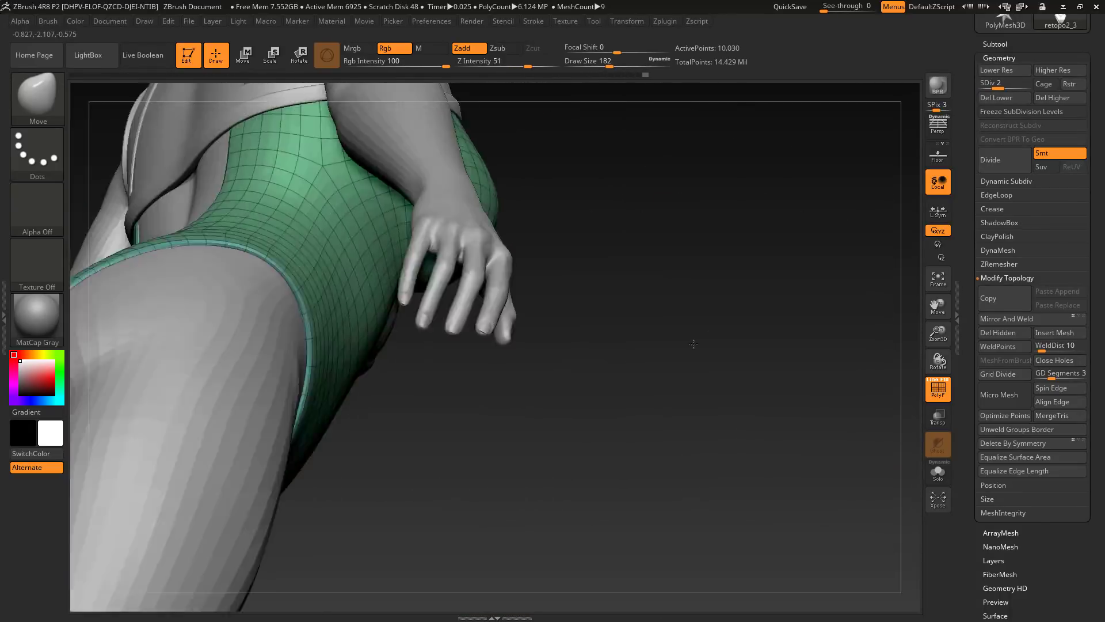
drag(748, 345, 820, 263)
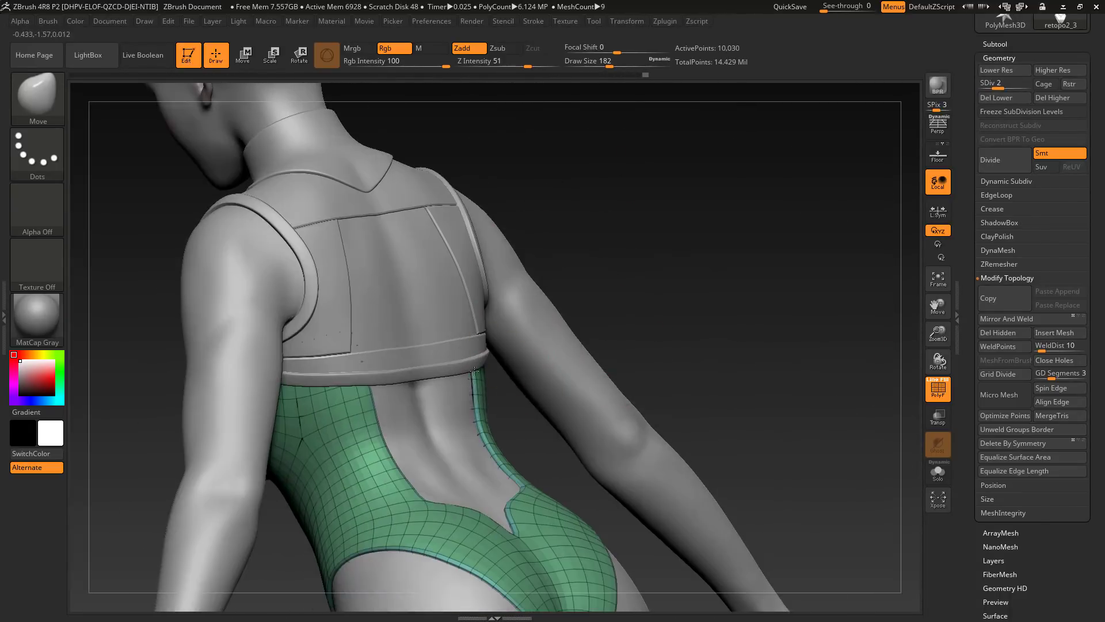
- Subdivide the suit to inspect the shape and corners of the back cutout without the wireframe
key(shift+f)
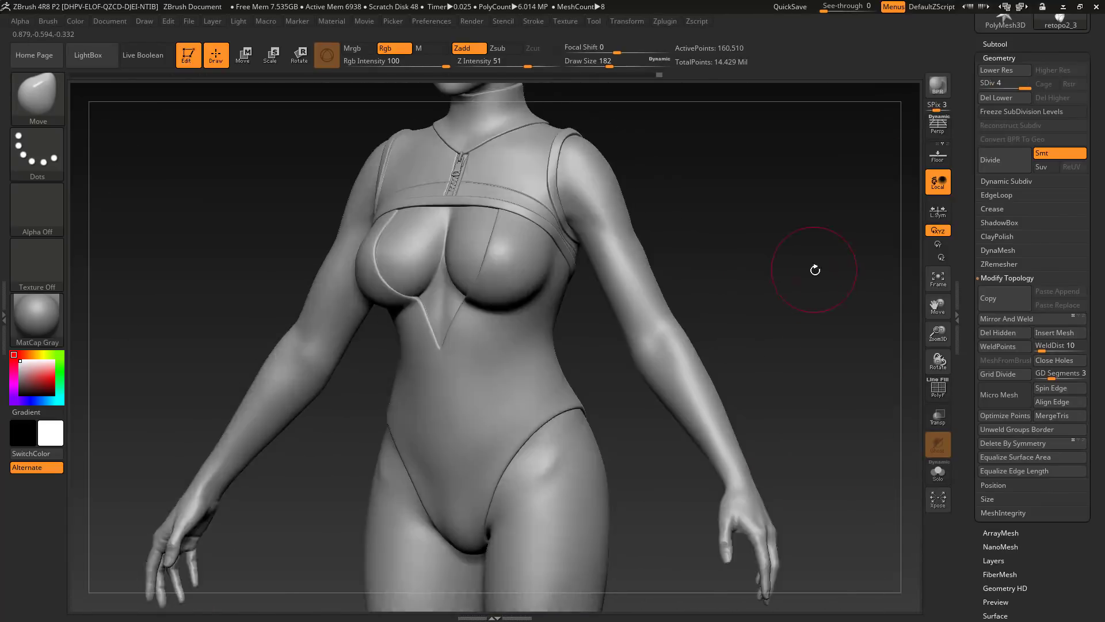
drag(799, 264, 734, 465)
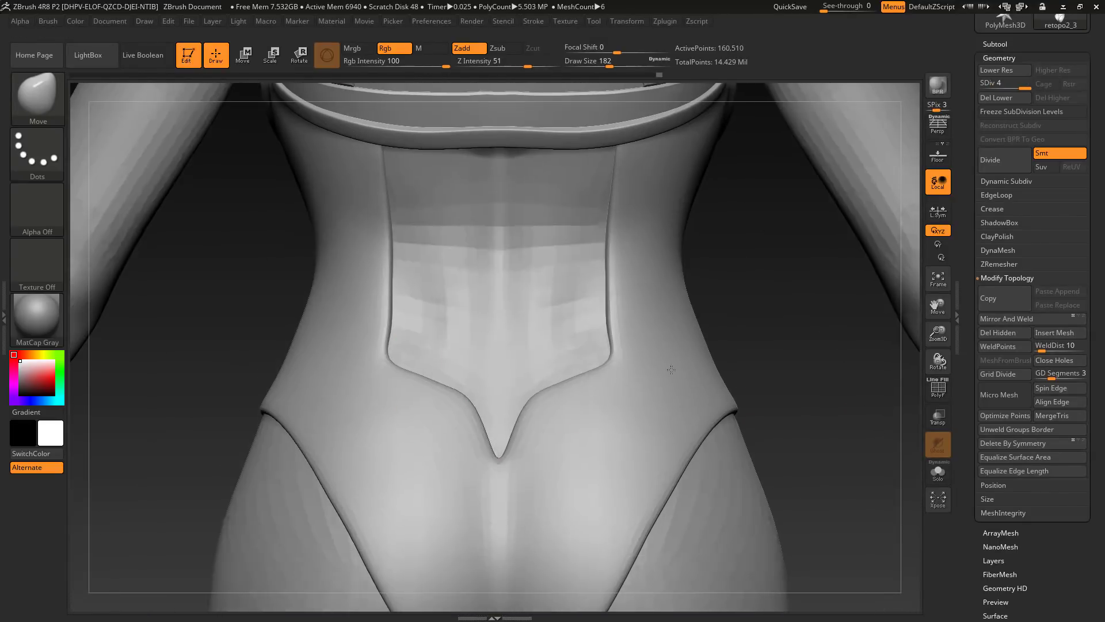
key(ctrl+d)
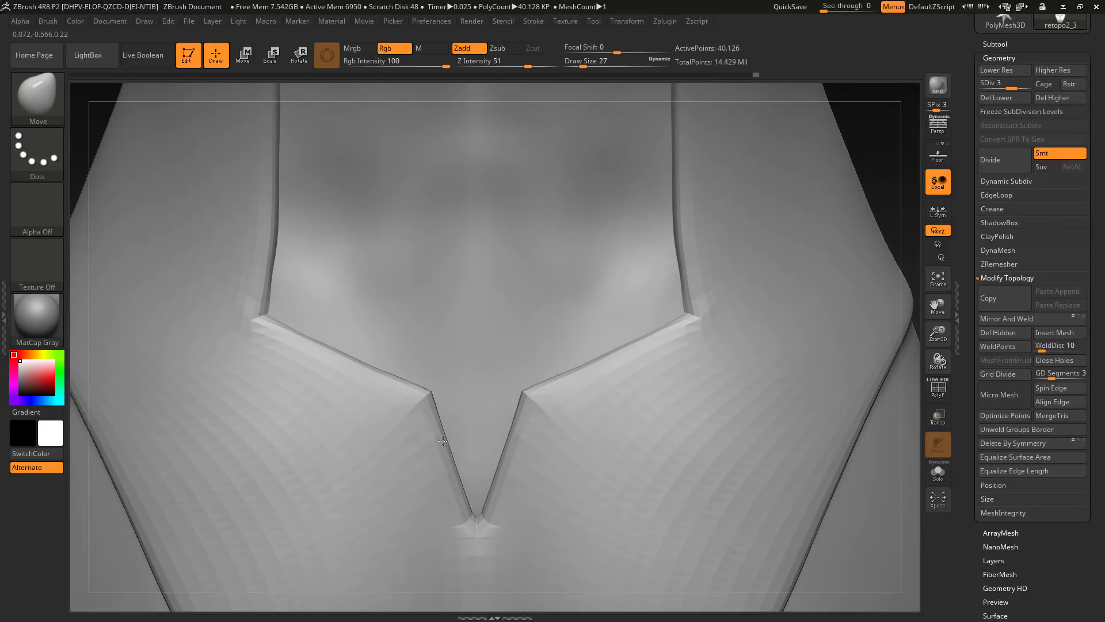
key(ctrl+d)
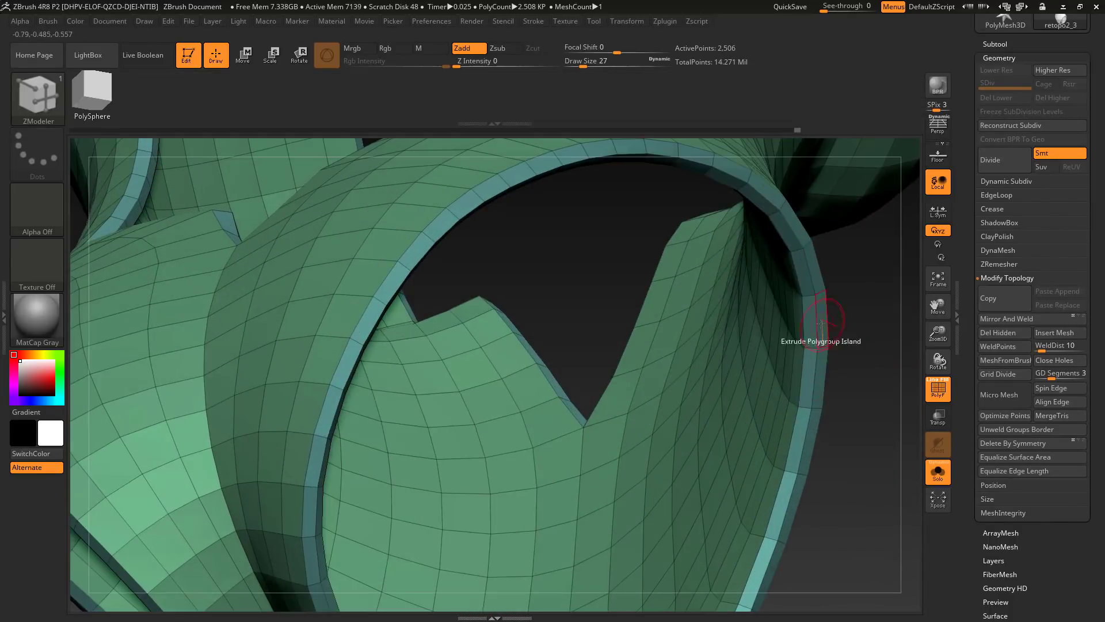
- Delete an edge loop on the leg opening's rim with ZModeler and insert a single edge loop
key(space)
click(710, 371)
click(806, 417)
click(814, 394)
key(space)
click(790, 287)
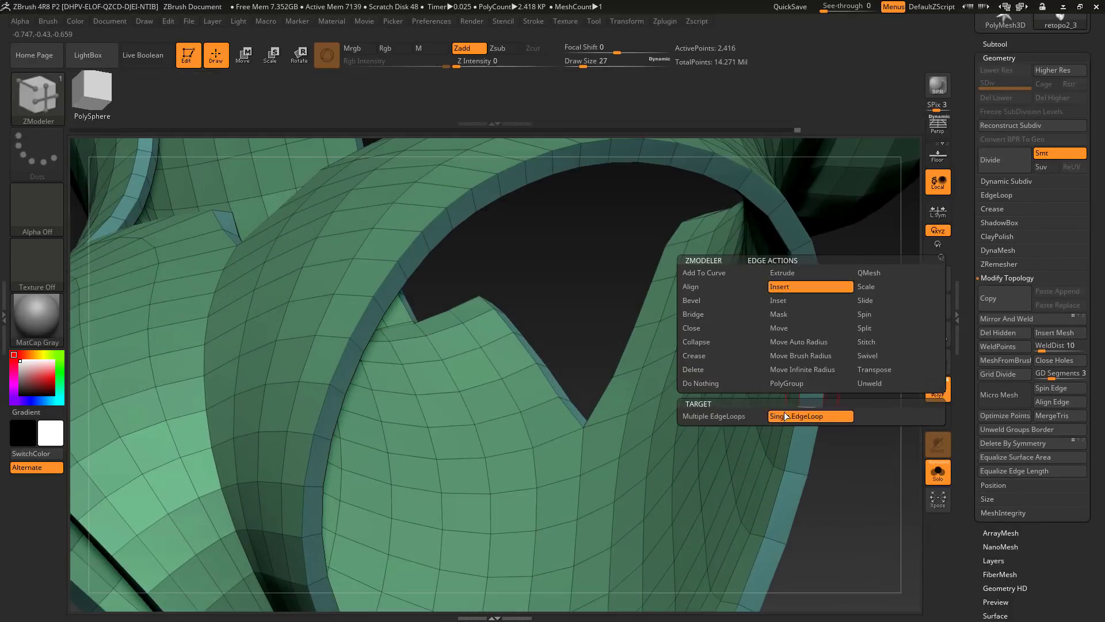
click(756, 416)
click(803, 408)
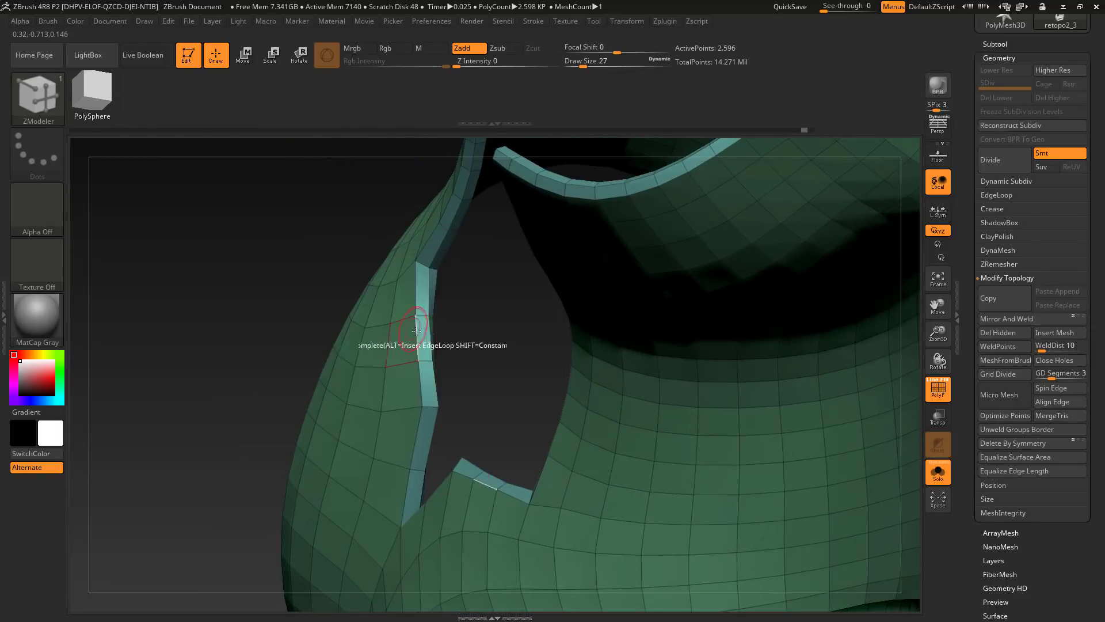
- Crease the edges along the back cutout's rim with the EdgeLoop Partial target
key(space)
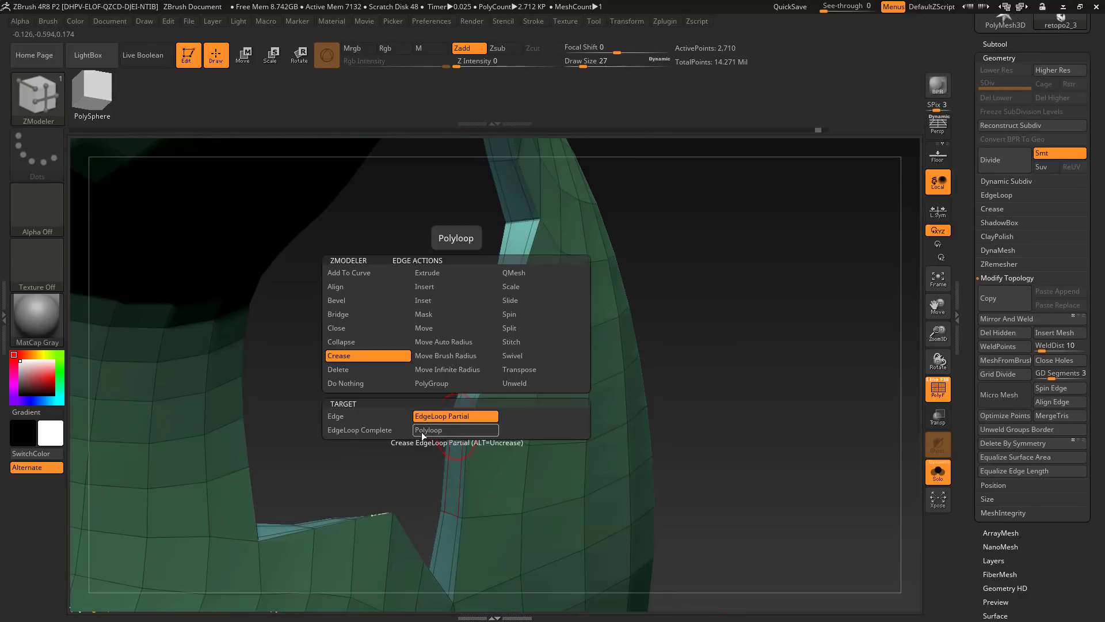
click(446, 418)
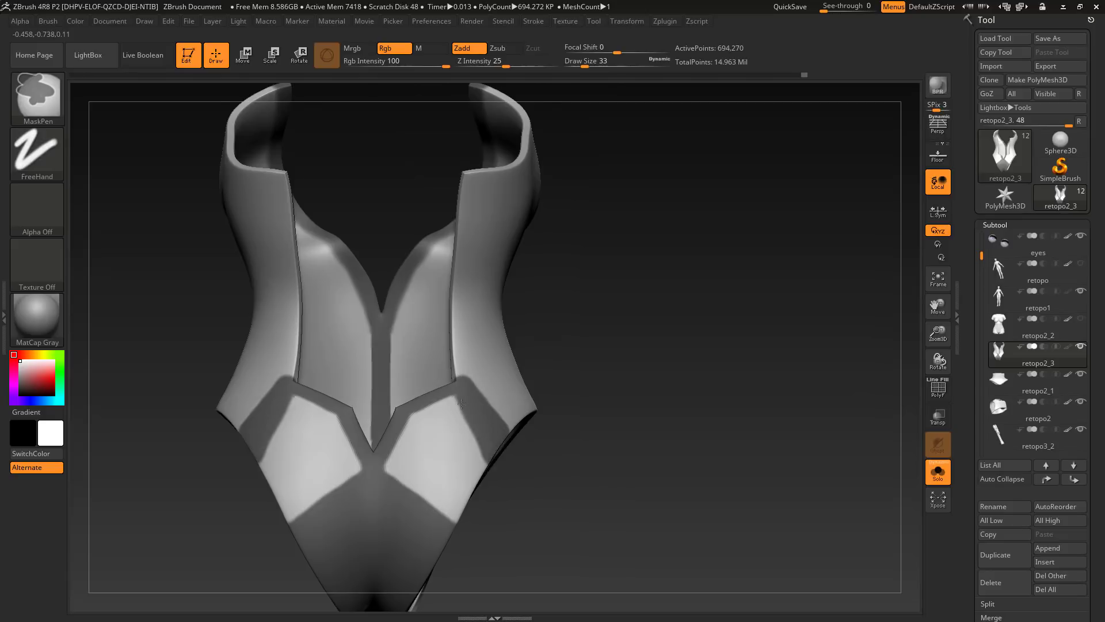
- Mask the suit's seams and sides with MaskPen, leaving the bust cups and front waist panels unmasked
right_drag(462, 404, 463, 441)
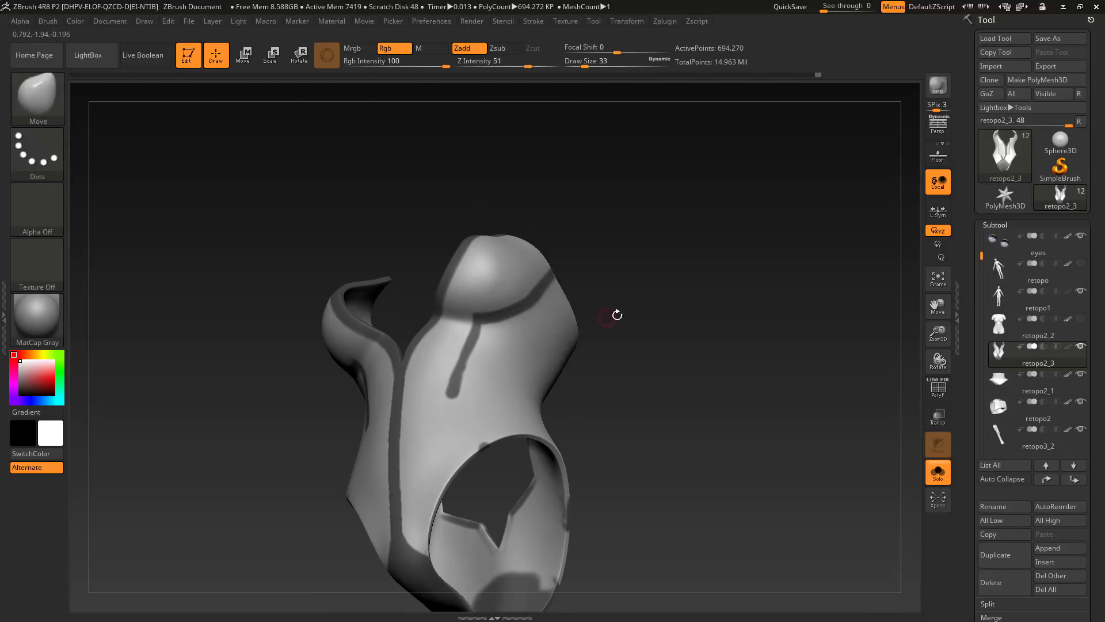
drag(617, 315, 497, 319)
key(ctrl)
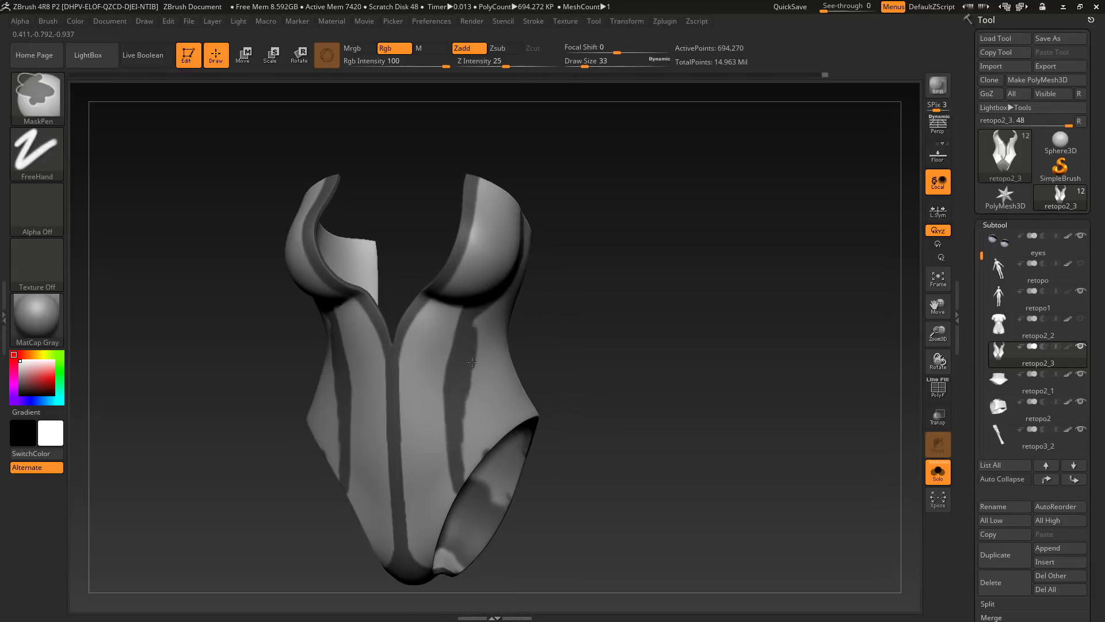
drag(471, 362, 472, 447)
mouse_move(497, 388)
mouse_down()
mouse_move(592, 296)
mouse_move(639, 300)
mouse_up()
mouse_move(742, 346)
mouse_down()
mouse_move(760, 259)
mouse_move(814, 249)
mouse_move(640, 206)
mouse_up()
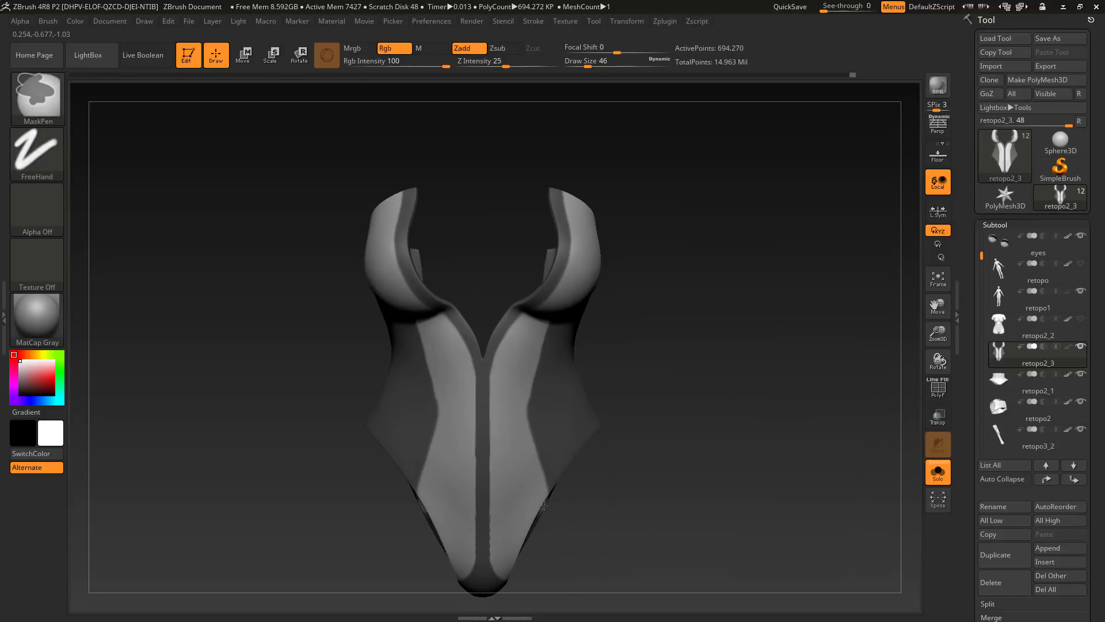
mouse_move(544, 505)
mouse_down()
mouse_move(627, 438)
mouse_move(642, 451)
mouse_up()
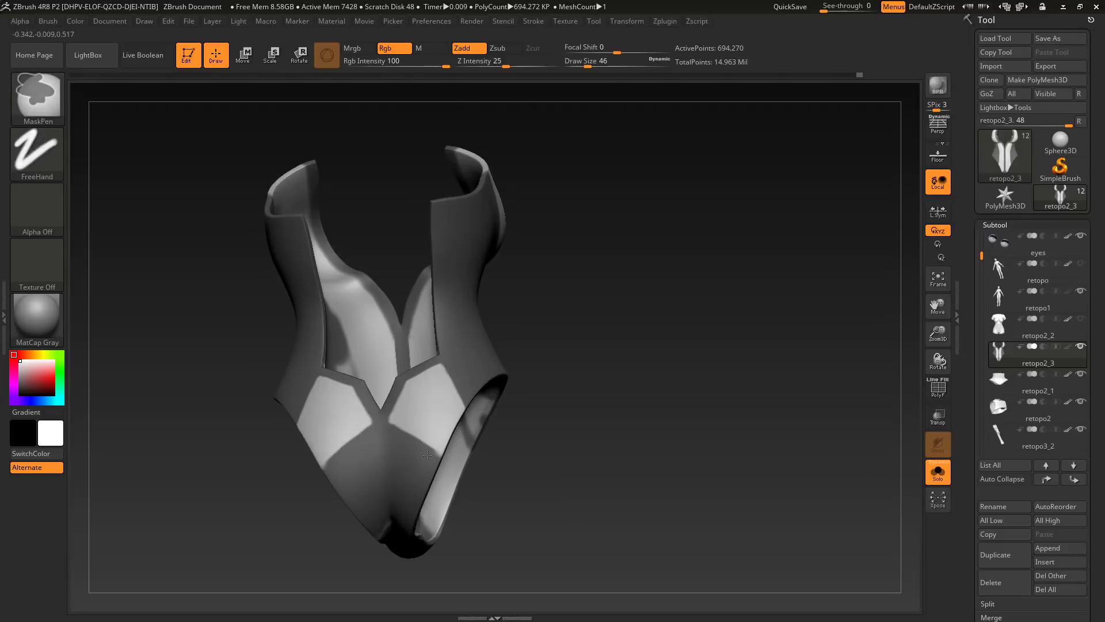
- Clean up the mask borders around the two rear hip panels
drag(427, 455, 412, 370)
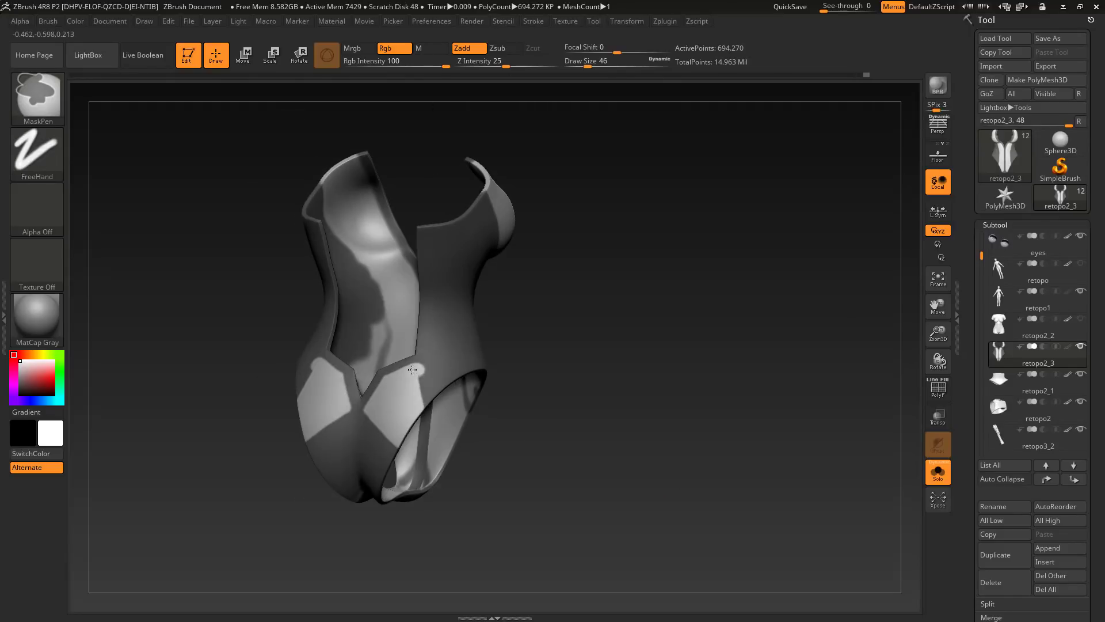
ctrl+right_drag(426, 402, 315, 442)
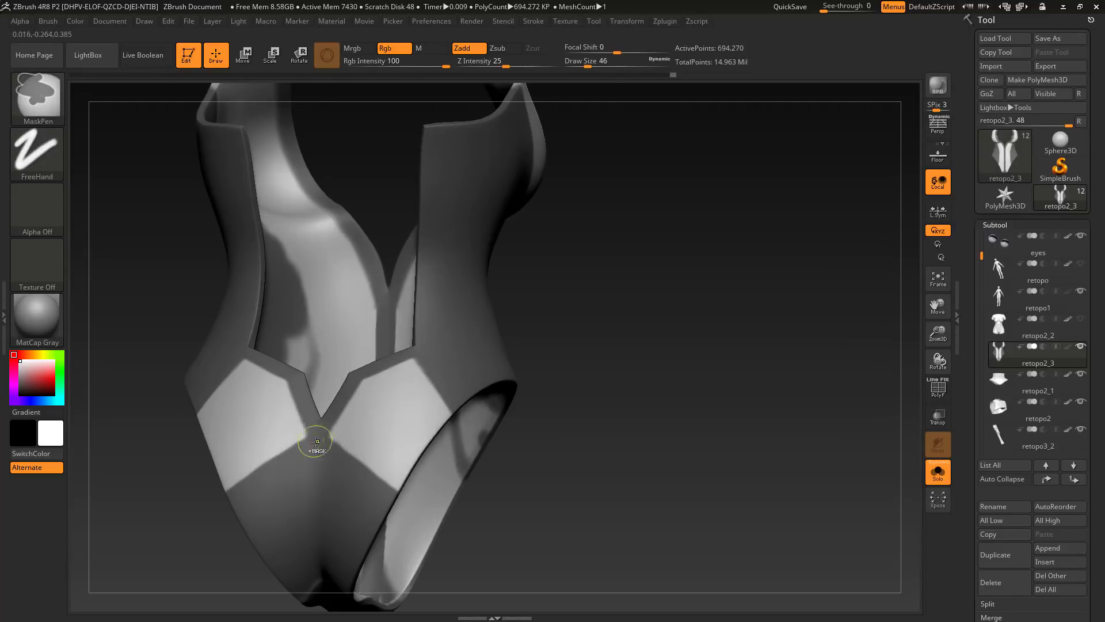
ctrl+right_drag(593, 547, 616, 461)
drag(616, 460, 618, 505)
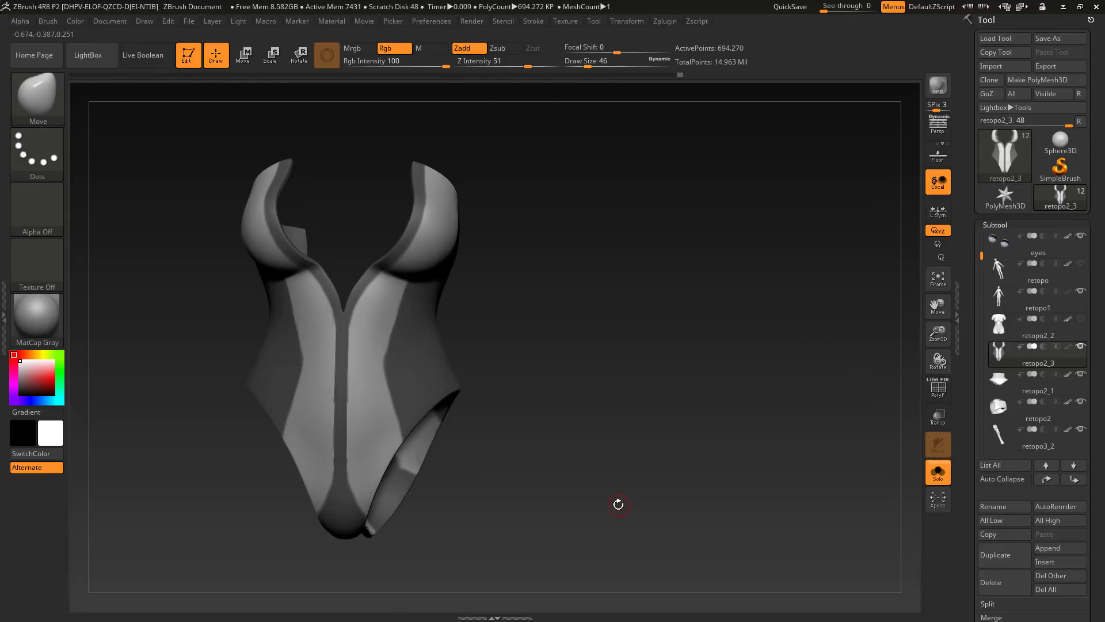
- Duplicate the suit subtool and turn its masked area into a polygroup with Group Masked Clear Mask
click(999, 559)
drag(766, 438, 739, 431)
click(937, 396)
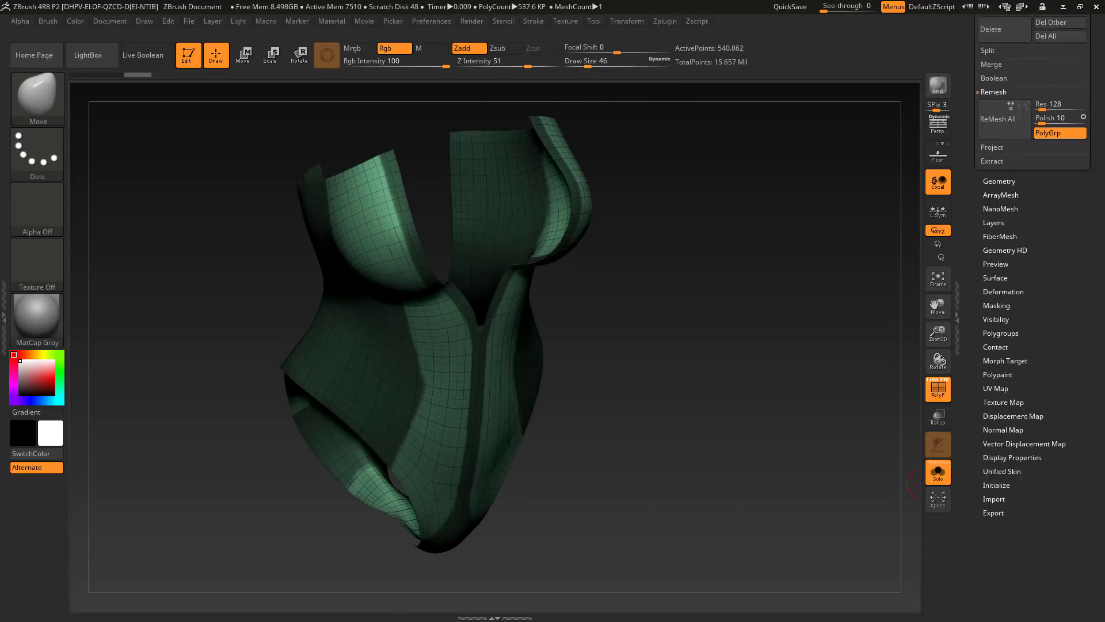
mouse_move(1031, 547)
mouse_down()
mouse_move(1031, 305)
mouse_move(1031, 531)
mouse_up()
click(1023, 206)
drag(799, 412, 696, 511)
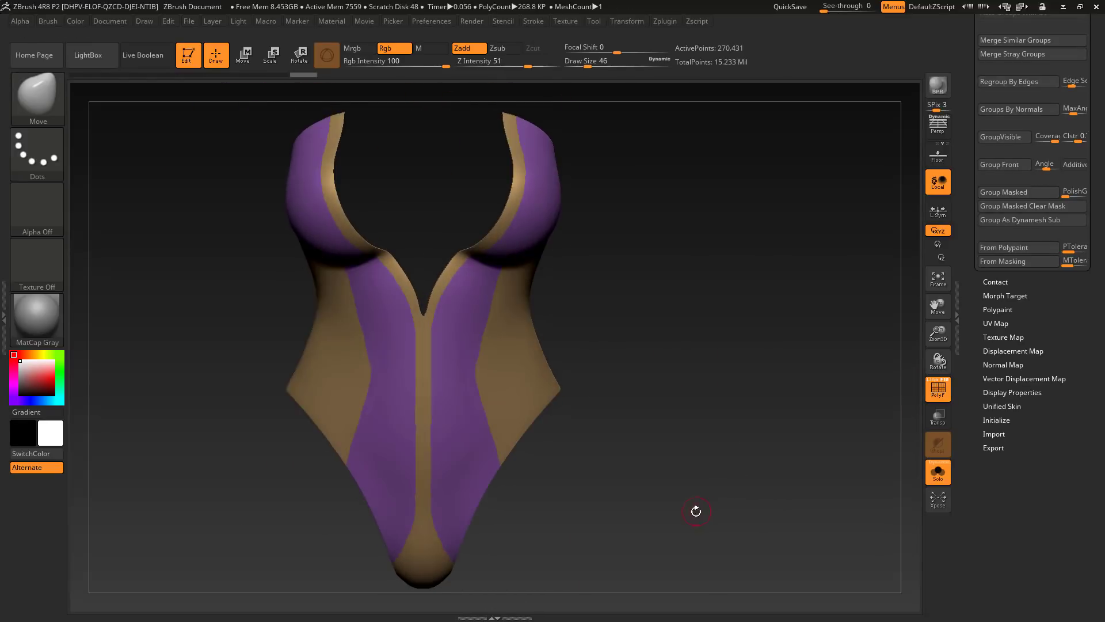
- Isolate the suit's panel pieces and give the bust cups their own polygroup
ctrl+shift+click(440, 363)
drag(616, 356, 564, 378)
alt+drag(564, 345, 679, 339)
click(1019, 261)
ctrl+shift+click(527, 313)
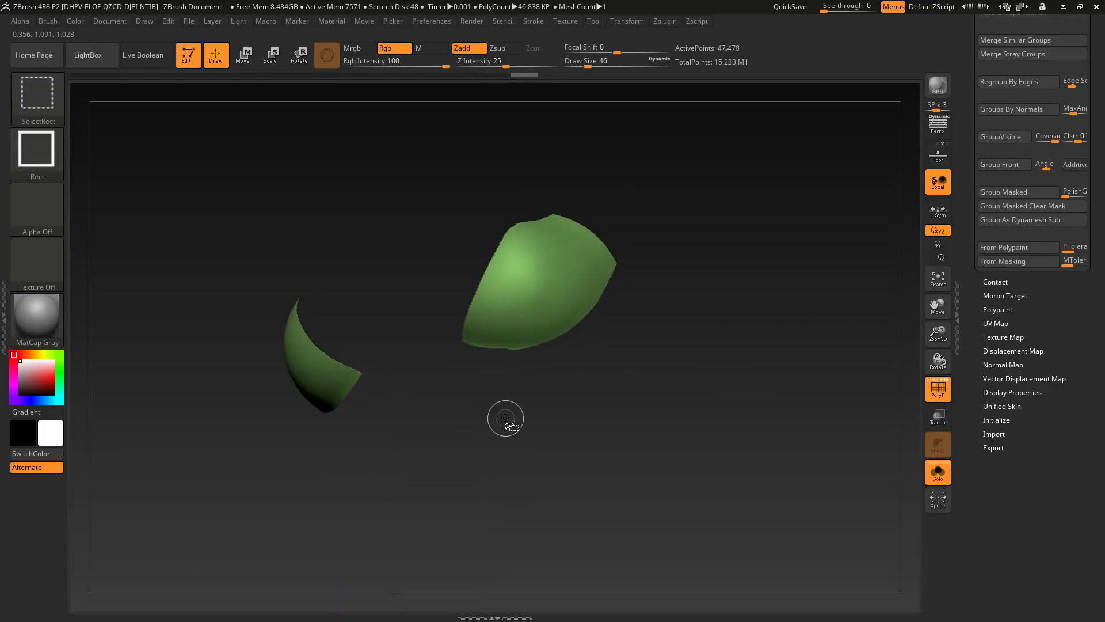
ctrl+shift+click(506, 417)
- Isolate the other separate suit pieces and regroup them with Auto Groups and GroupVisible
drag(518, 414, 758, 295)
drag(717, 342, 614, 359)
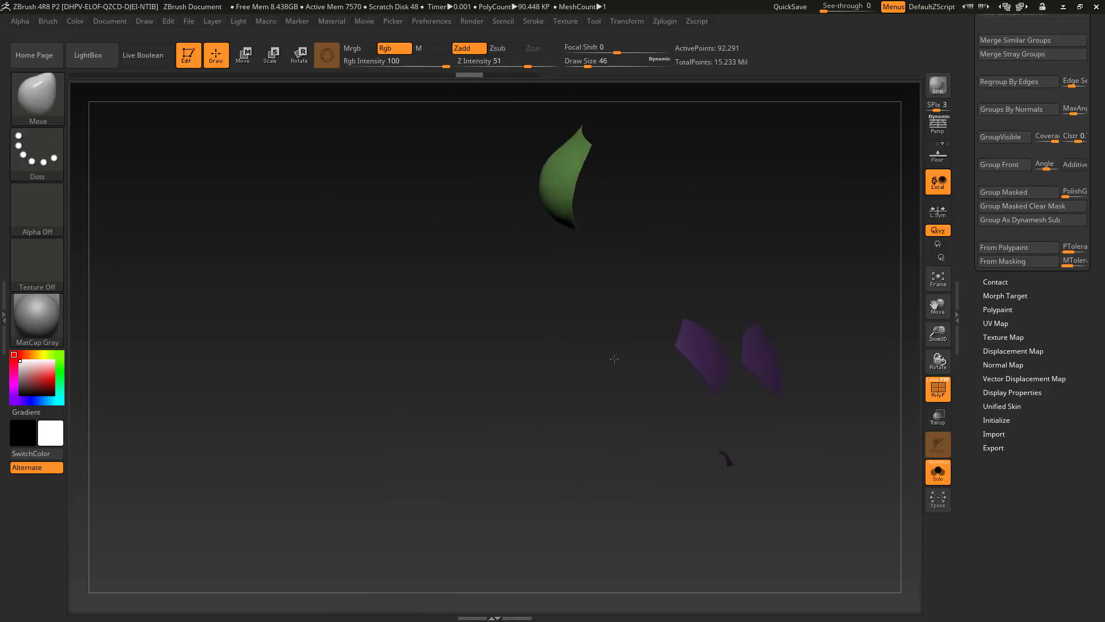
drag(660, 269, 731, 238)
ctrl+shift+click(730, 301)
ctrl+shift+click(561, 331)
drag(985, 149, 986, 237)
click(1001, 87)
ctrl+shift+click(651, 412)
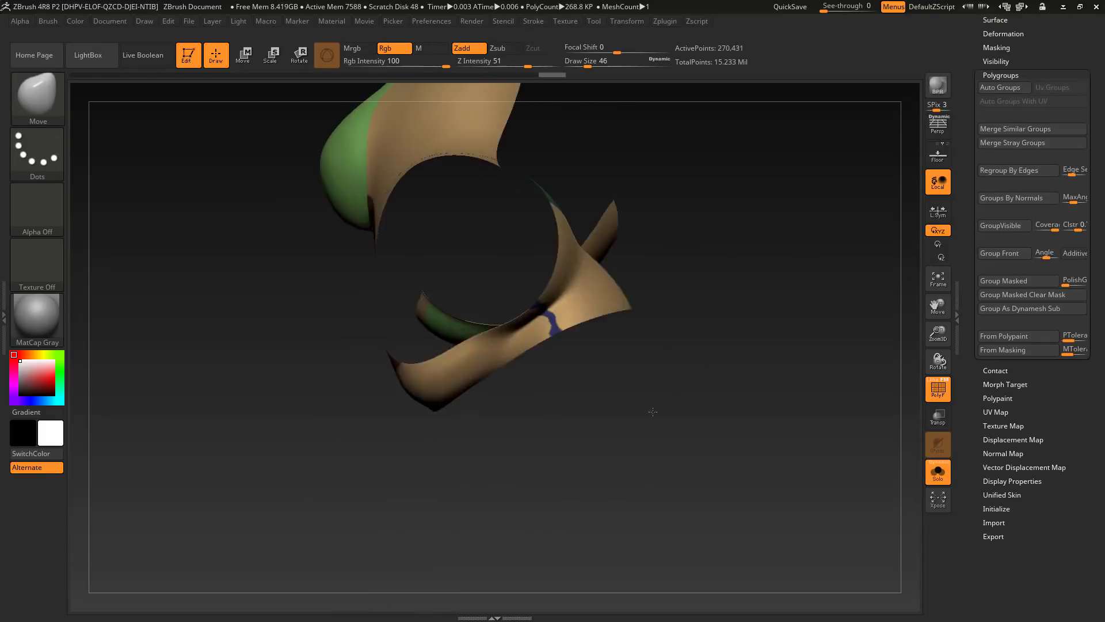
drag(651, 412, 714, 397)
ctrl+shift+click(357, 149)
click(1002, 226)
drag(806, 369, 735, 447)
- Isolate the front waist panels, mask off their upper part, and split them into upper and lower polygroups
ctrl+shift+click(563, 313)
ctrl+shift+click(511, 311)
drag(656, 368, 634, 357)
ctrl+shift+click(446, 305)
ctrl+shift+click(386, 306)
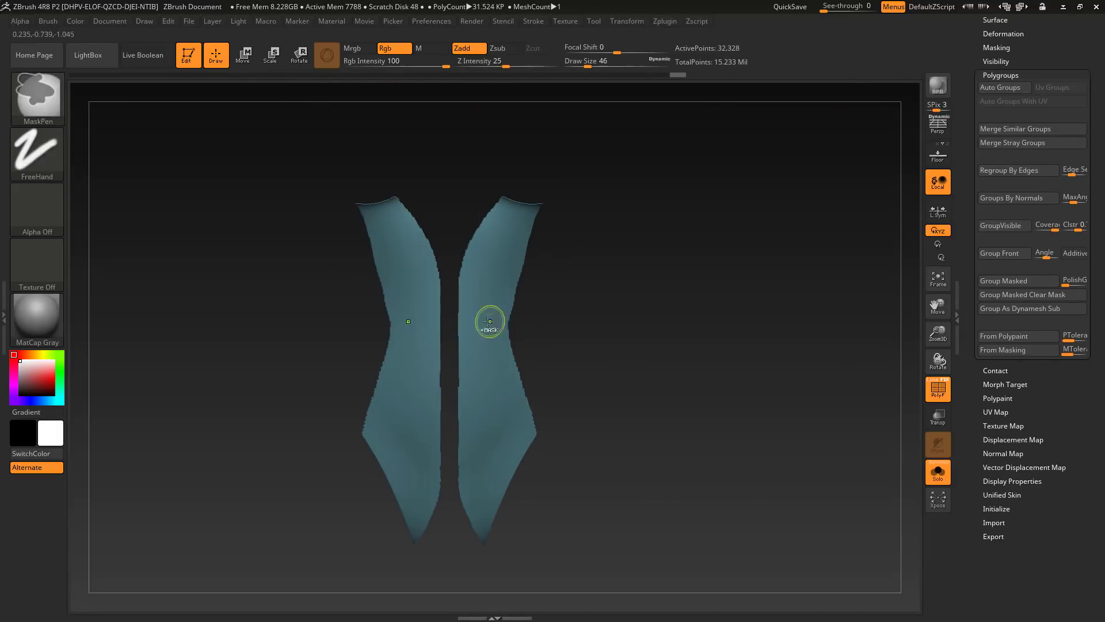
ctrl+right_drag(599, 328, 593, 351)
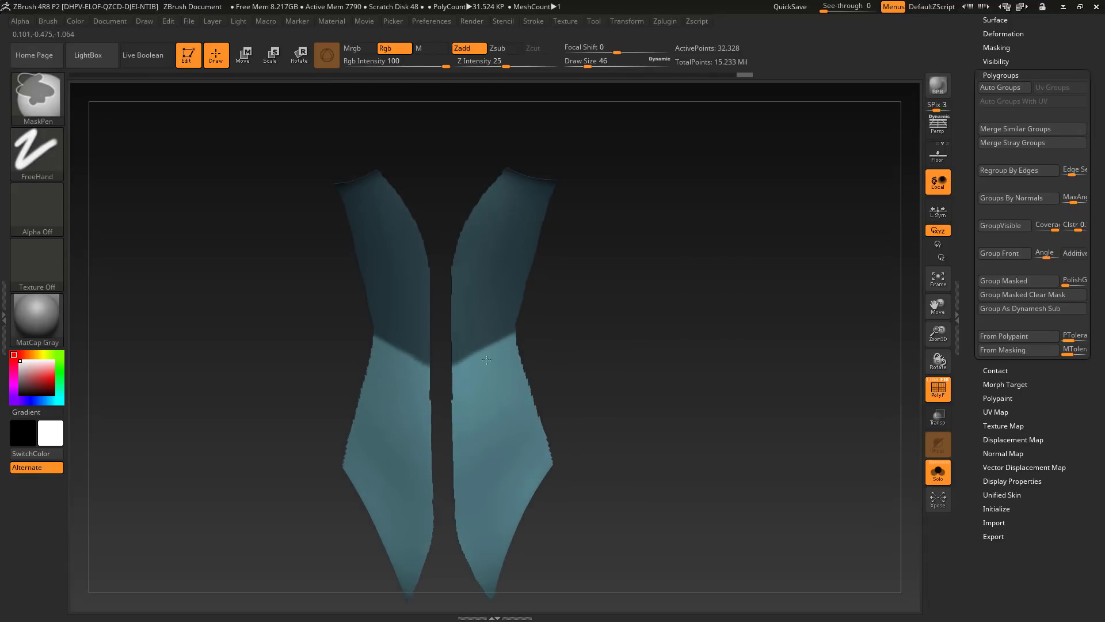
ctrl+shift+click(469, 271)
mouse_move(799, 361)
mouse_down()
mouse_move(766, 397)
mouse_move(753, 387)
mouse_move(680, 400)
mouse_move(818, 414)
mouse_up()
click(1000, 228)
click(1000, 231)
ctrl+shift+click(797, 369)
- QuickSave the project and create double-sided Panel Loops from the suit's polygroups with thickness 0.05, bevel 50 and elevation -100
drag(817, 414, 772, 403)
drag(1000, 383, 1000, 581)
key(9)
click(1002, 121)
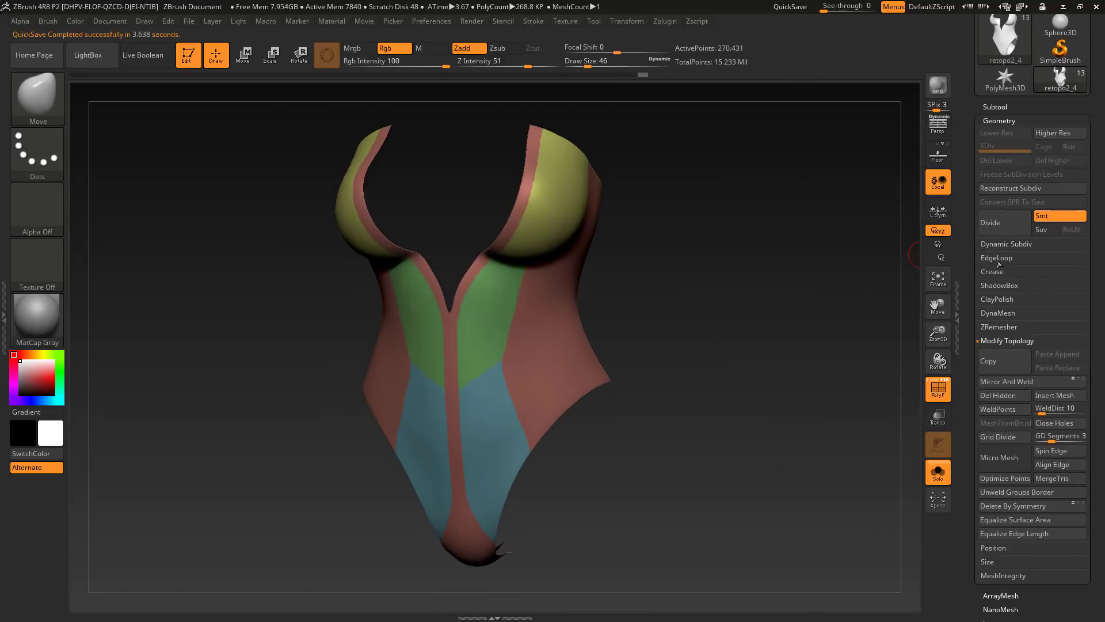
click(1017, 384)
drag(806, 414, 918, 456)
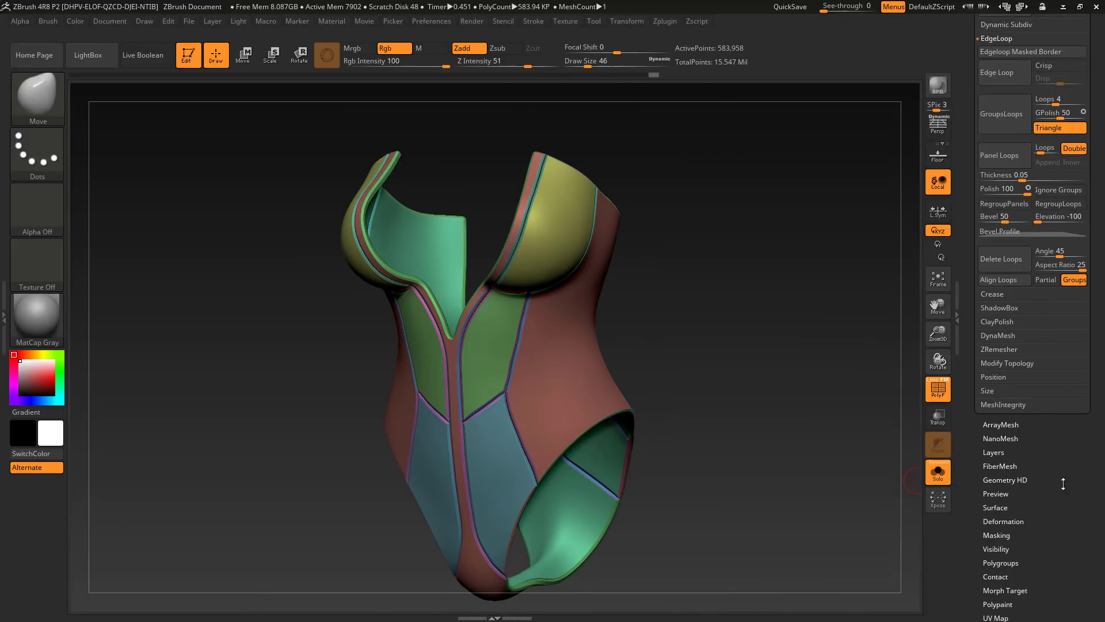
drag(866, 474, 735, 469)
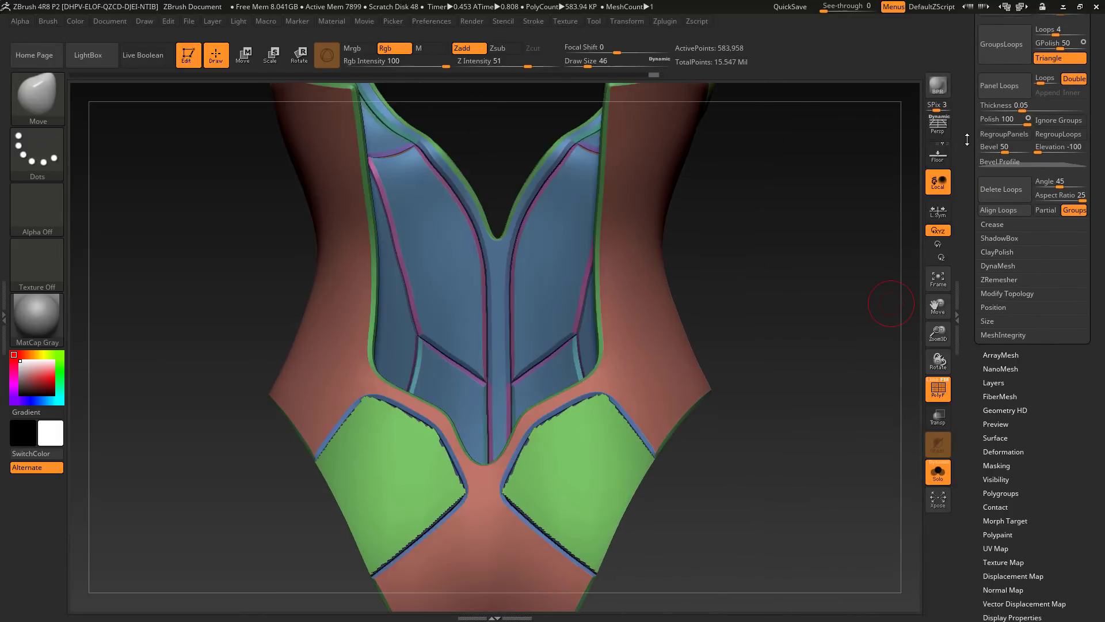
- Reapply Panel Loops to get clean borders on the rear hip panels and hide the polyframe
click(1000, 85)
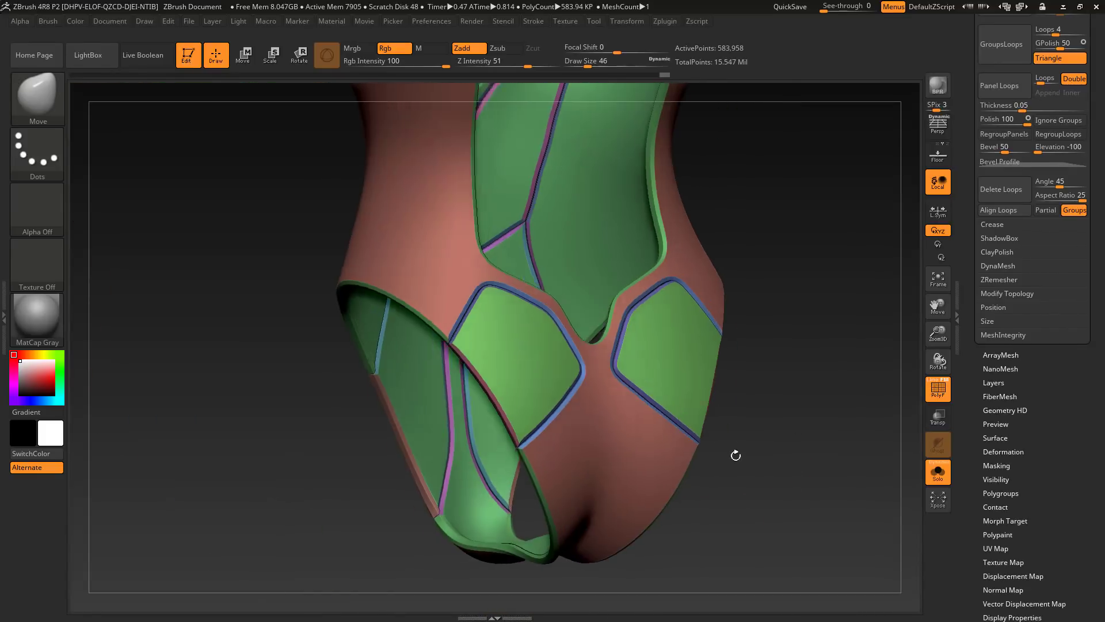
key(shift+f)
drag(735, 454, 814, 501)
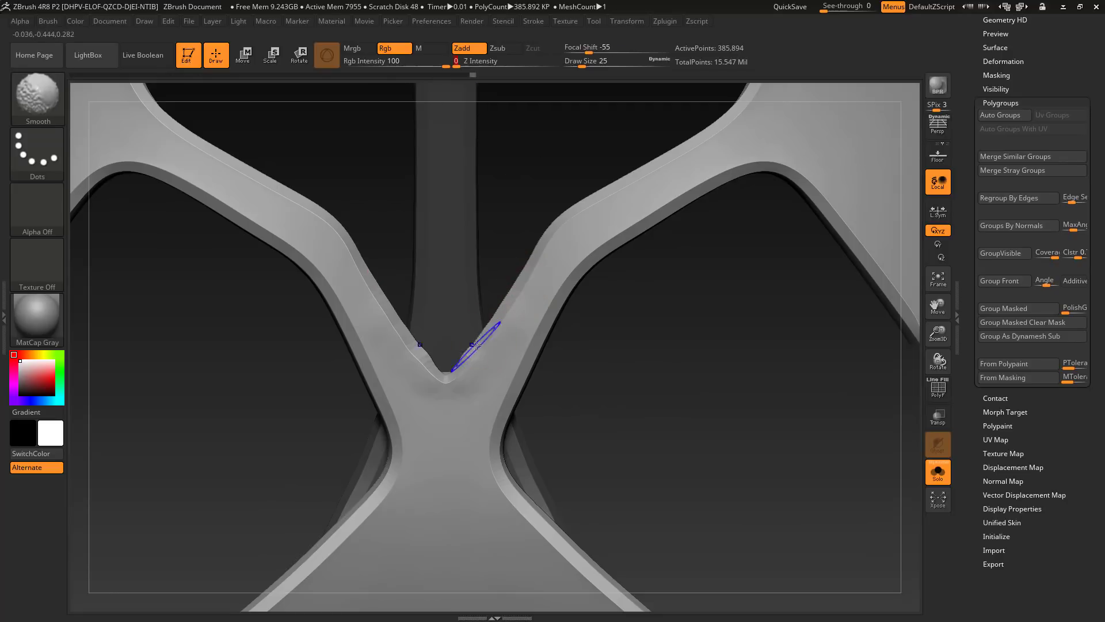
- Refine the tip of the back cutout's V on the isolated frame piece with the Move and Smooth brushes
key(shift+f)
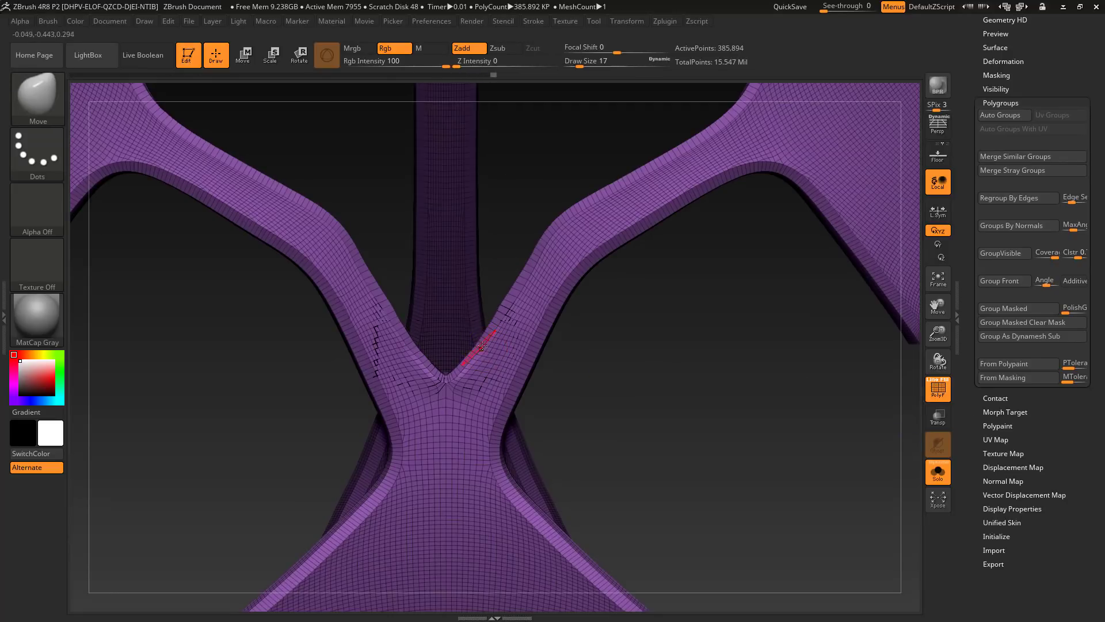
click(935, 397)
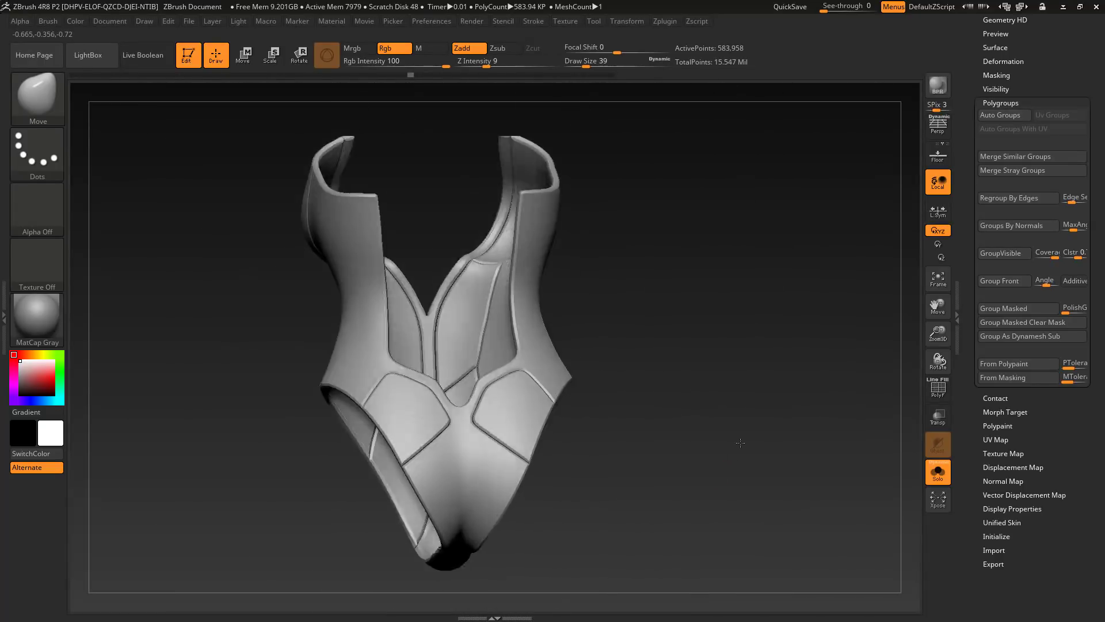
- Adjust the bodysuit's fit against the body at the front and back with an enlarged Move brush
drag(737, 423, 697, 424)
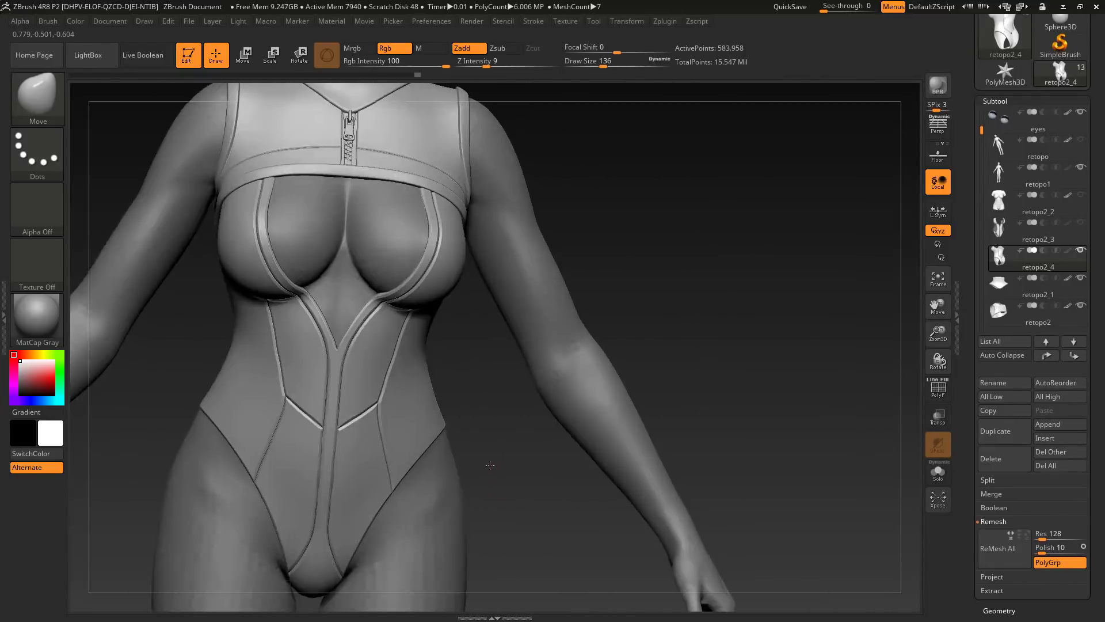
key(s)
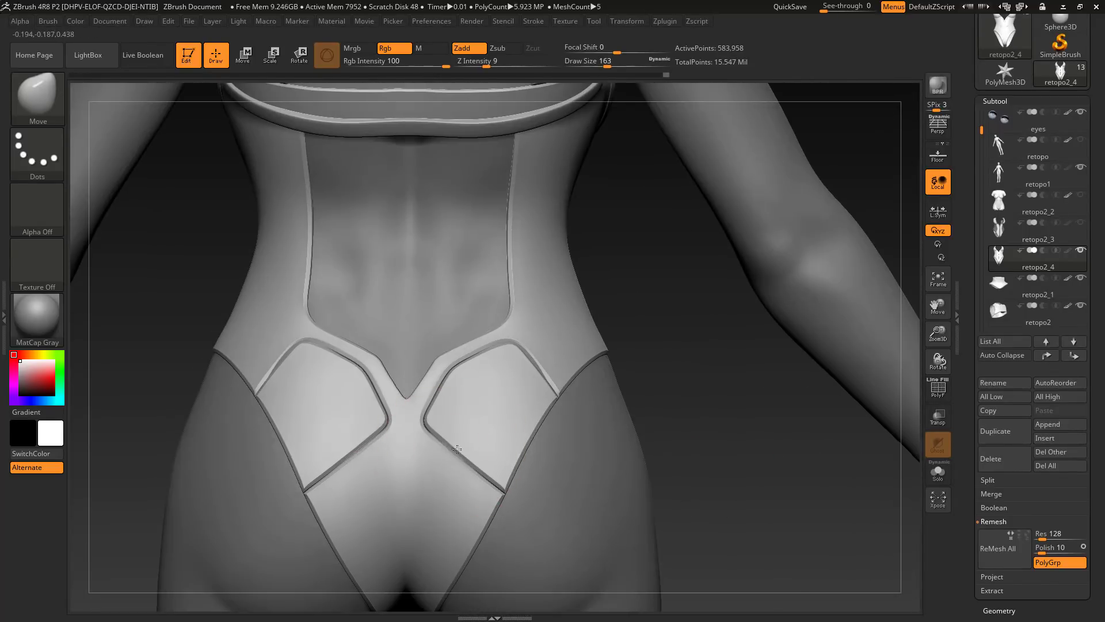
key(s)
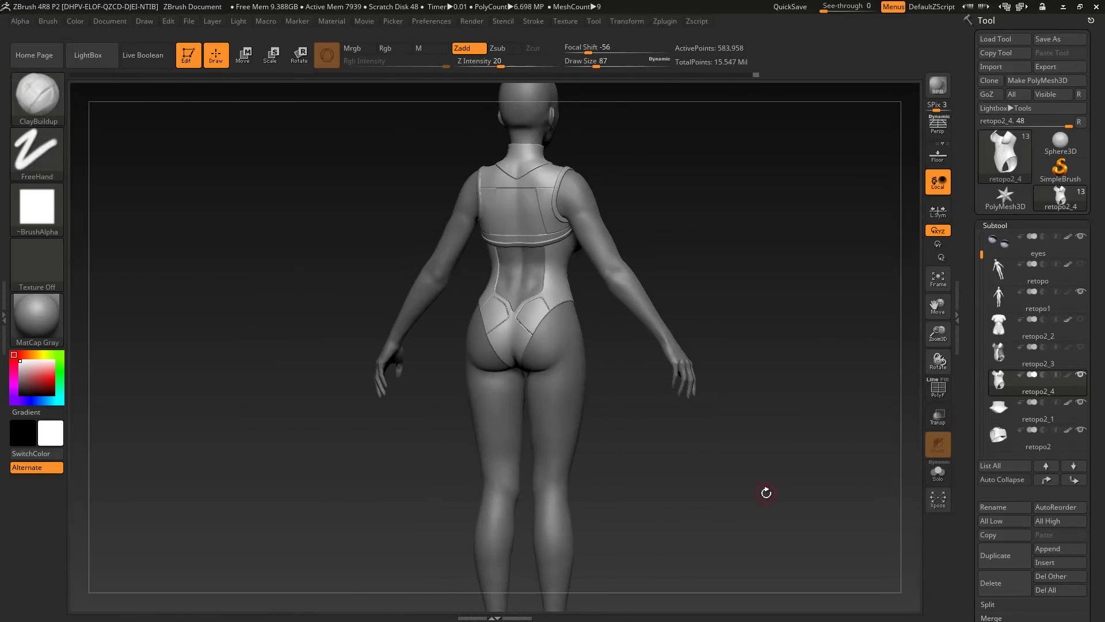
- Duplicate the bodysuit subtool and roll the isolated original's undo history back to its state before Panel Loops, accepting removal of newer history
drag(766, 493, 863, 392)
click(1004, 556)
click(1059, 411)
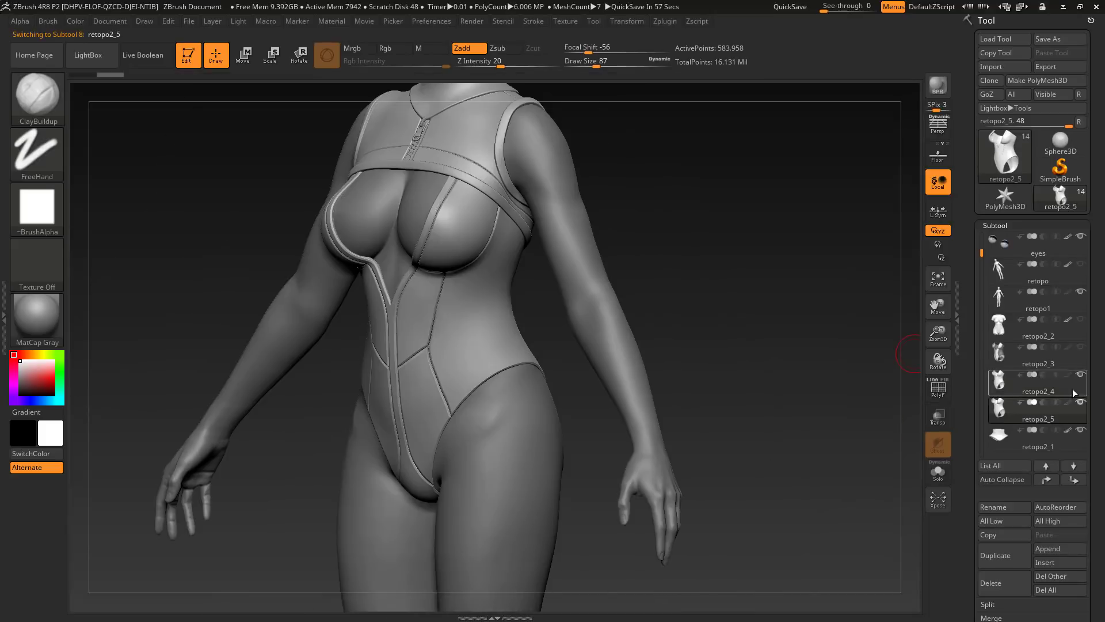
click(1073, 393)
click(937, 386)
drag(248, 109, 496, 408)
drag(606, 374, 662, 414)
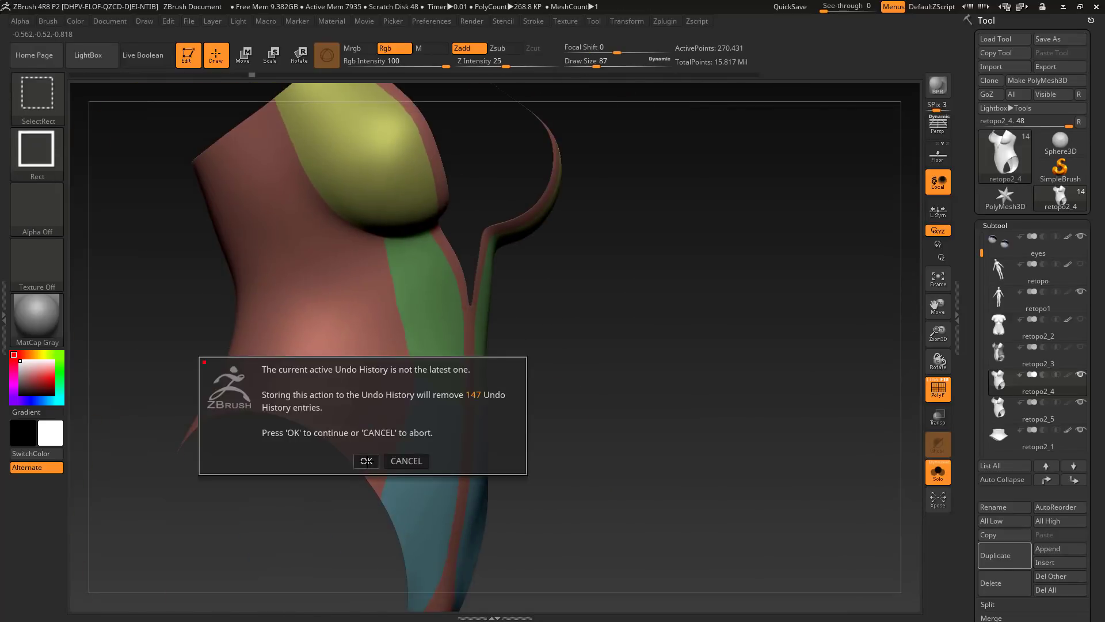
click(365, 459)
- Isolate the frame polygroup and mask its narrow V strips at the back into their own polygroup
drag(368, 460, 765, 484)
scroll(1098, 487, down, 3)
scroll(1098, 487, down, 5)
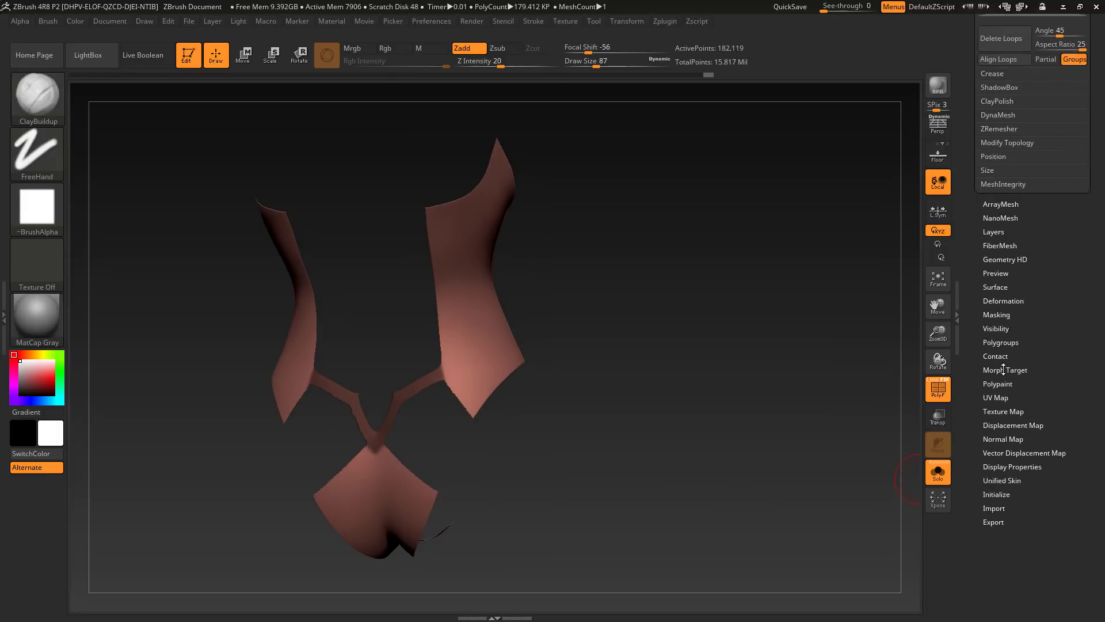
click(1002, 367)
ctrl+click(736, 432)
drag(735, 432, 441, 342)
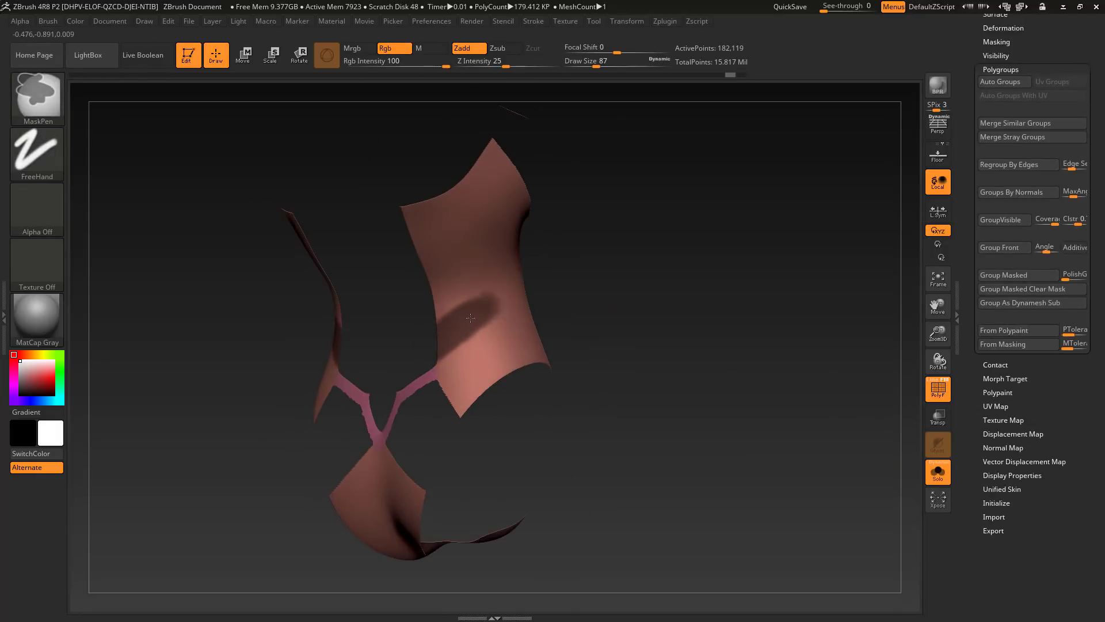
- Mask the upper part of the isolated side panels and turn it into a separate polygroup
drag(576, 323, 578, 285)
ctrl+shift+click(757, 301)
ctrl+shift+click(578, 286)
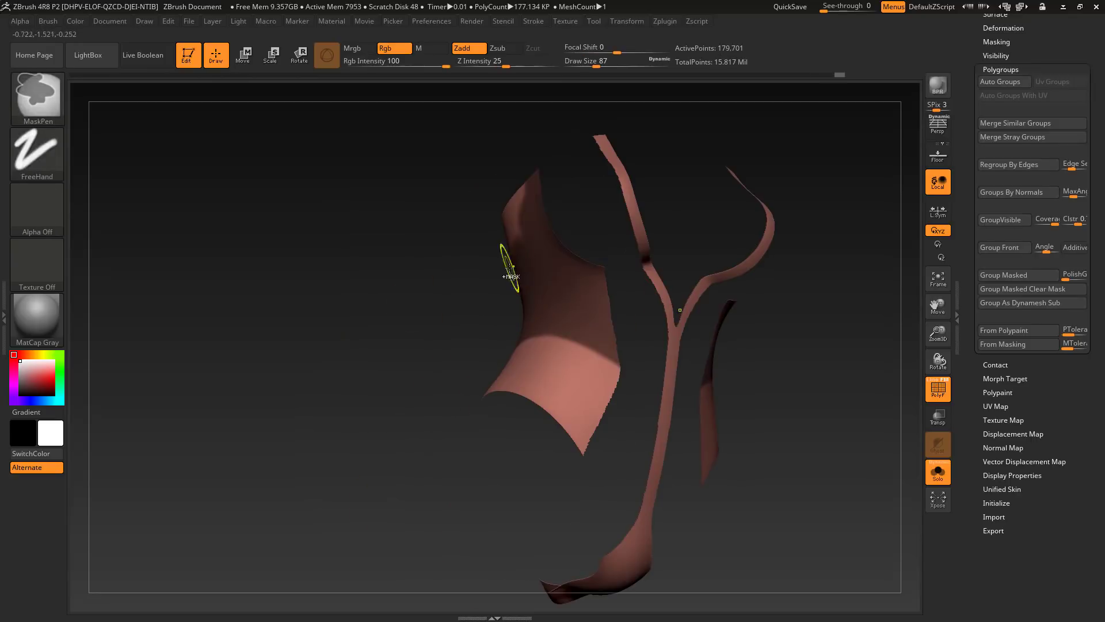
mouse_move(511, 271)
mouse_down()
mouse_move(809, 291)
mouse_move(745, 375)
mouse_move(802, 370)
mouse_move(693, 372)
mouse_move(806, 346)
mouse_up()
ctrl+shift+click(743, 379)
ctrl+shift+click(553, 369)
key(ctrl+w)
- Auto-group the remaining frame parts, isolate the two hip pieces, and try masking off a border along their edges
ctrl+shift+click(565, 367)
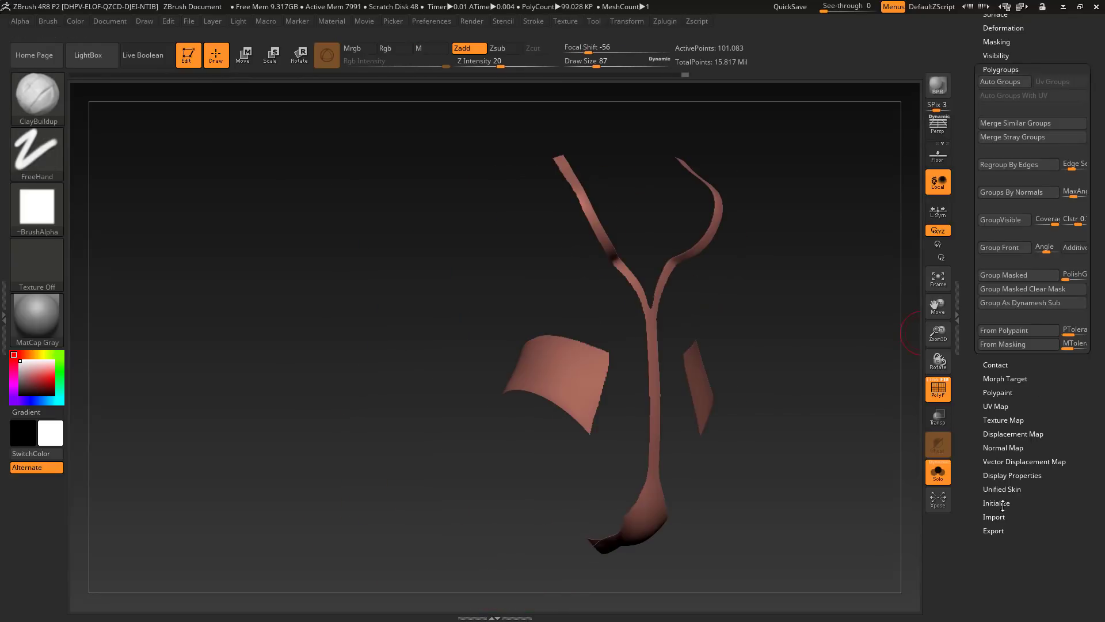
click(1004, 82)
ctrl+shift+click(654, 377)
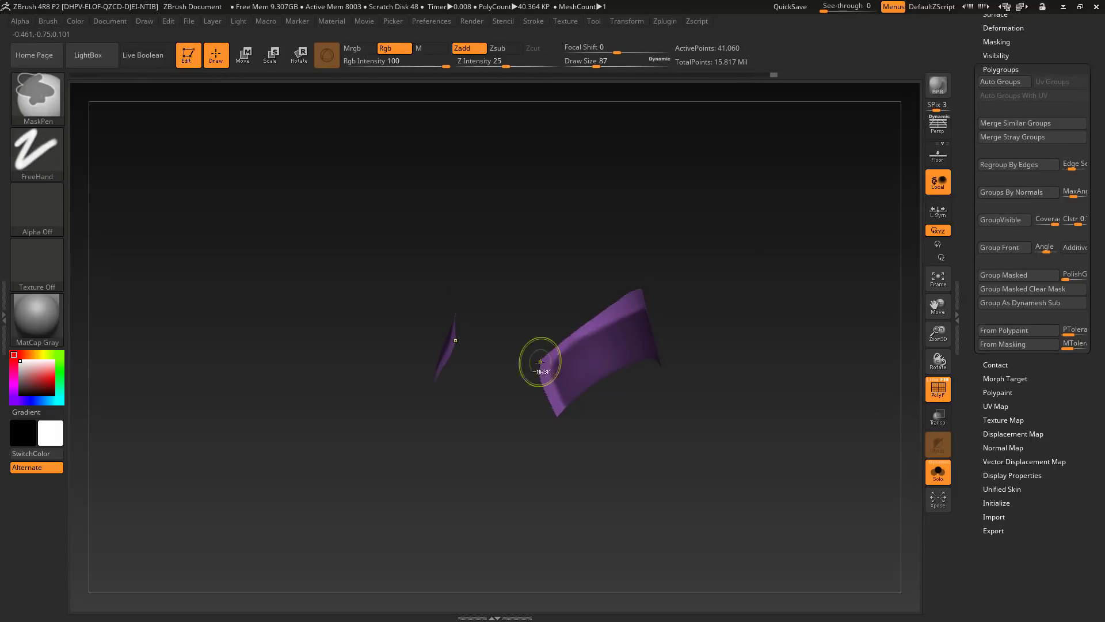
drag(557, 421, 713, 441)
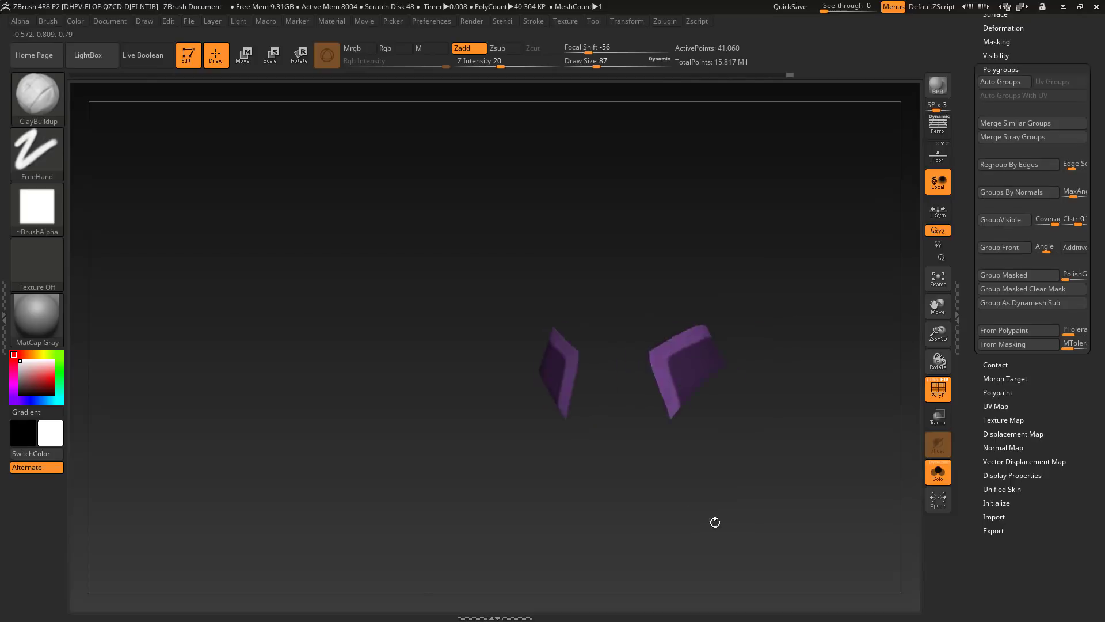
ctrl+shift+click(715, 522)
key(ctrl+z)
ctrl+shift+click(713, 491)
- Try double-sided Panel Loops on the whole suit with polish 100, thickness 0.05 and bevel 50, and undo them
drag(713, 492, 725, 426)
click(1000, 148)
click(1005, 402)
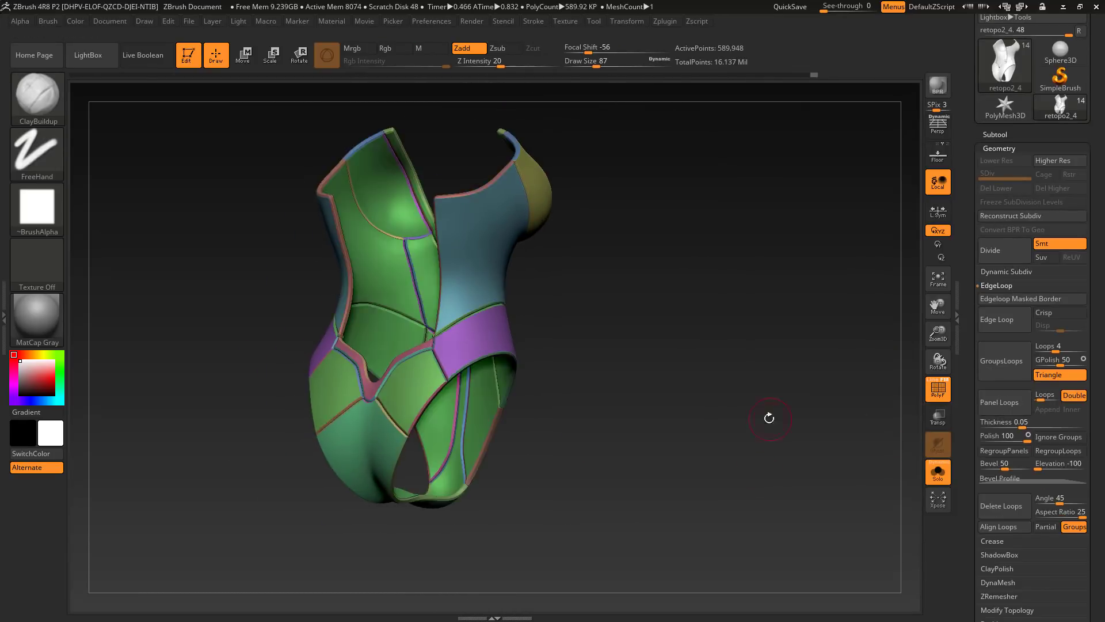
right_drag(770, 419, 764, 475)
key(ctrl+z)
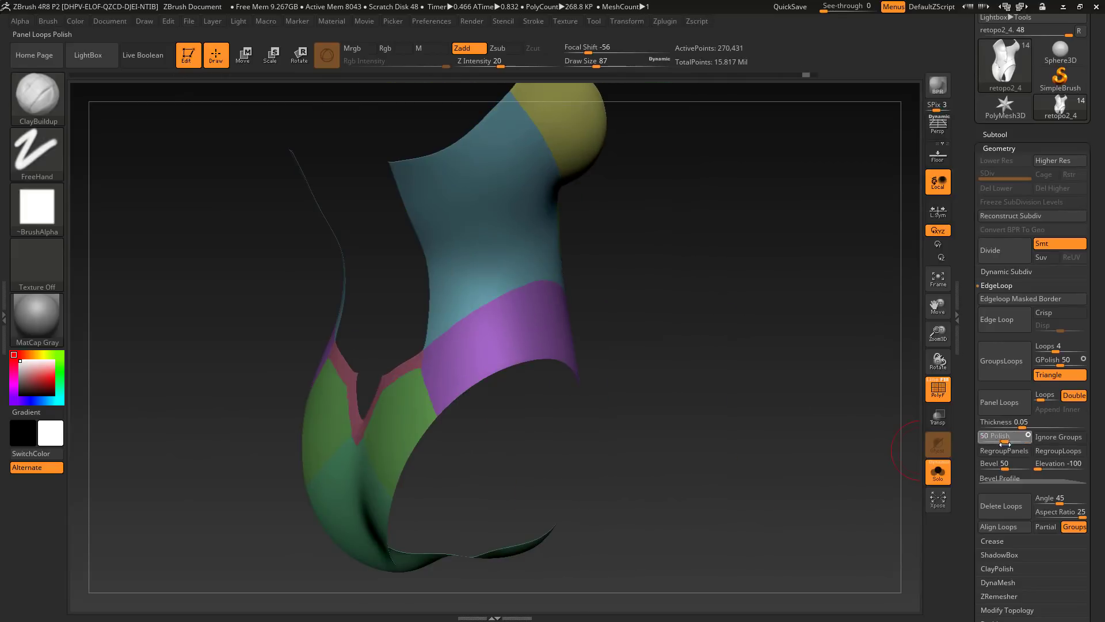
- Compare Panel Loops at polish 50 and polish 100, reapplying them to the suit at 100
click(1006, 403)
right_drag(863, 449, 794, 452)
key(ctrl+z)
drag(1005, 443, 1029, 443)
click(1005, 403)
key(ctrl+z)
click(1005, 403)
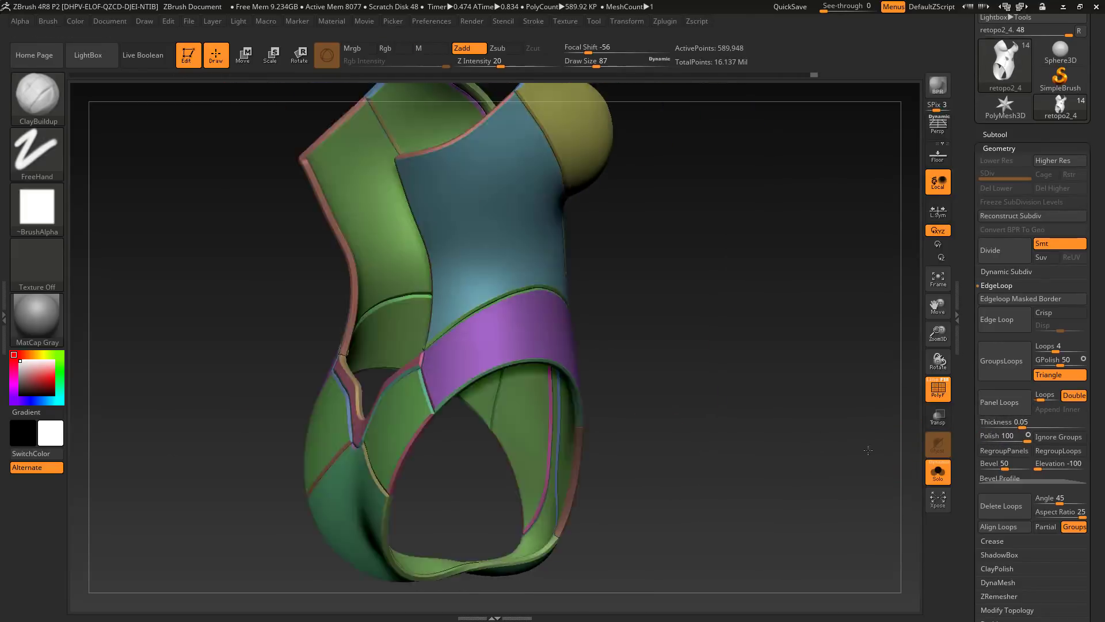
- Hide the polyframe and examine the panelled suit together with the rest of the character
mouse_move(868, 450)
right_down()
mouse_move(748, 467)
mouse_move(816, 461)
mouse_move(795, 455)
mouse_move(777, 482)
mouse_move(818, 496)
mouse_move(733, 509)
mouse_move(749, 506)
right_up()
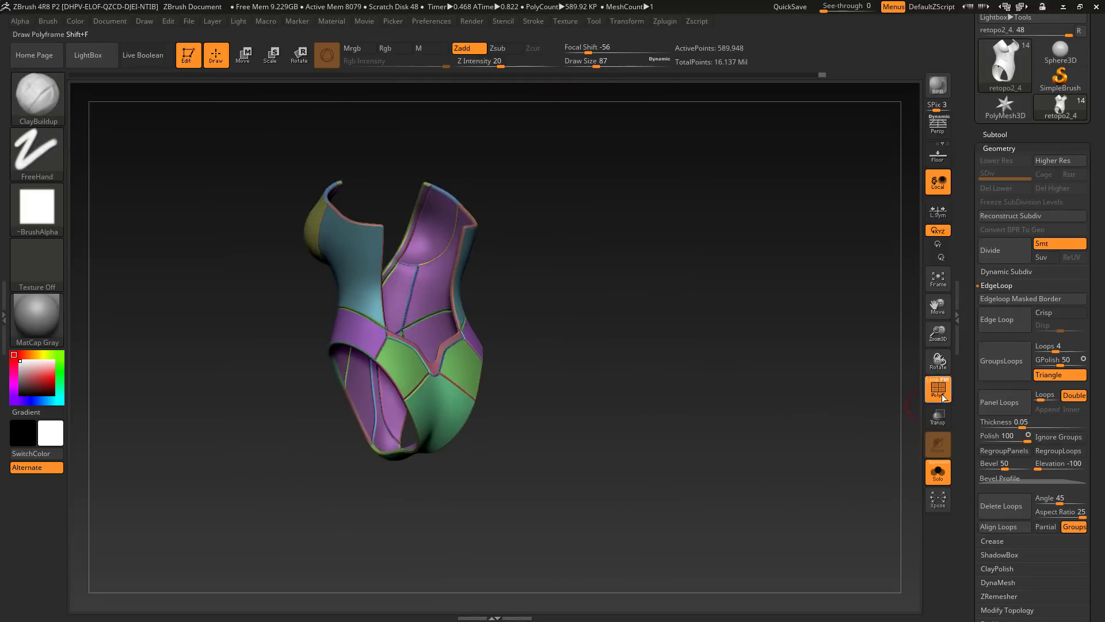
click(942, 397)
ctrl+right_drag(461, 403, 755, 278)
click(938, 472)
click(995, 134)
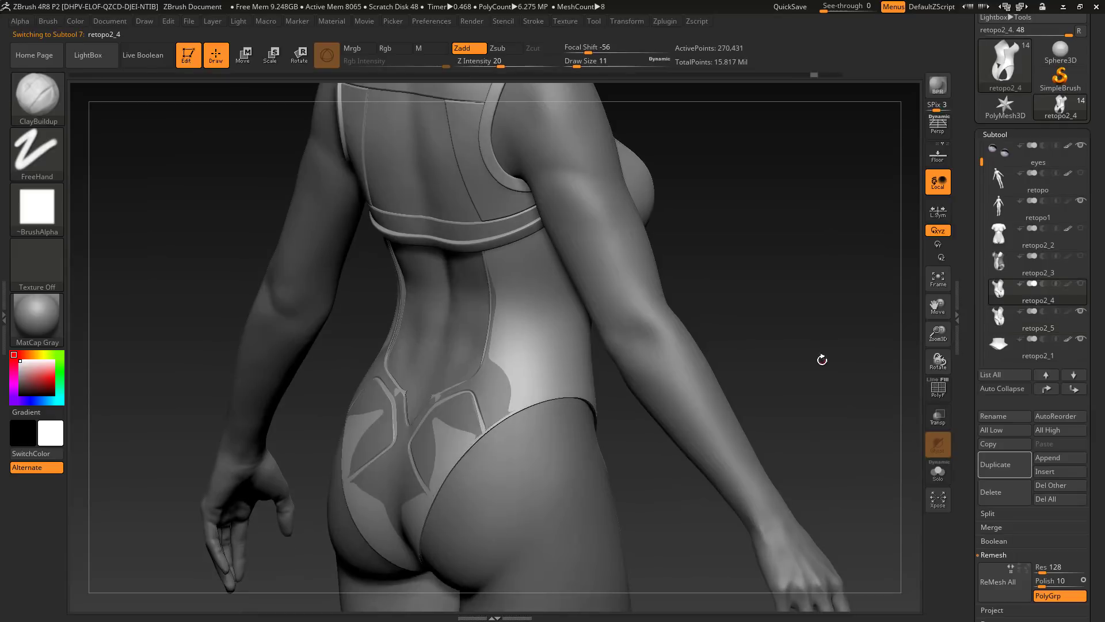
- Merge the original suit mesh into a single polygroup and mask an angled band around each side of the waist down to the leg opening
key(shift+f)
key(ctrl+w)
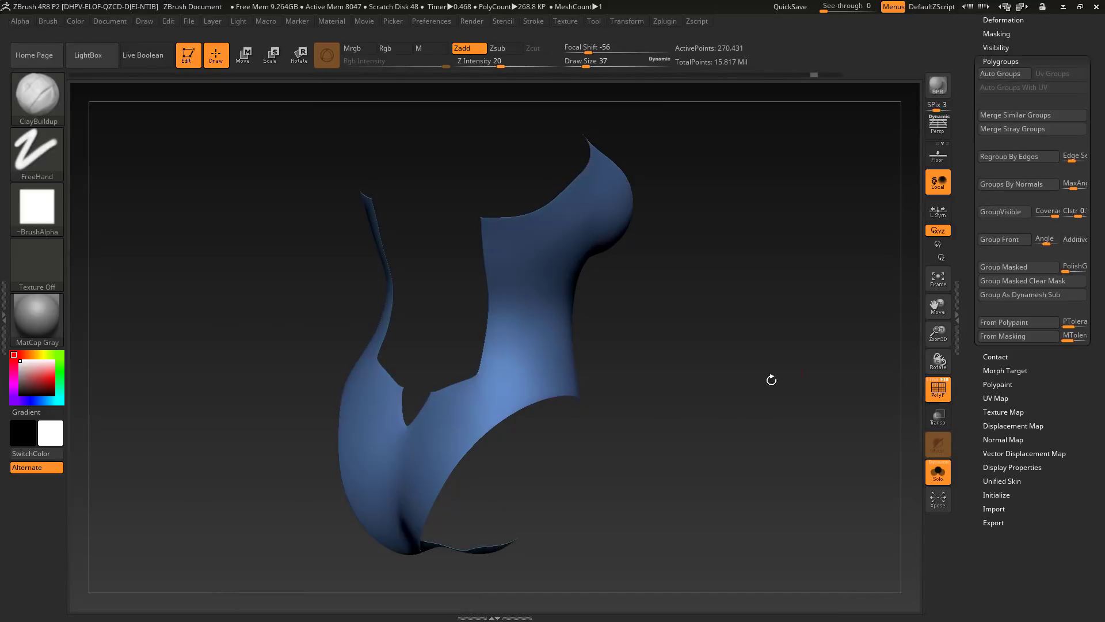
right_drag(486, 382, 541, 381)
key(ctrl+shift+s)
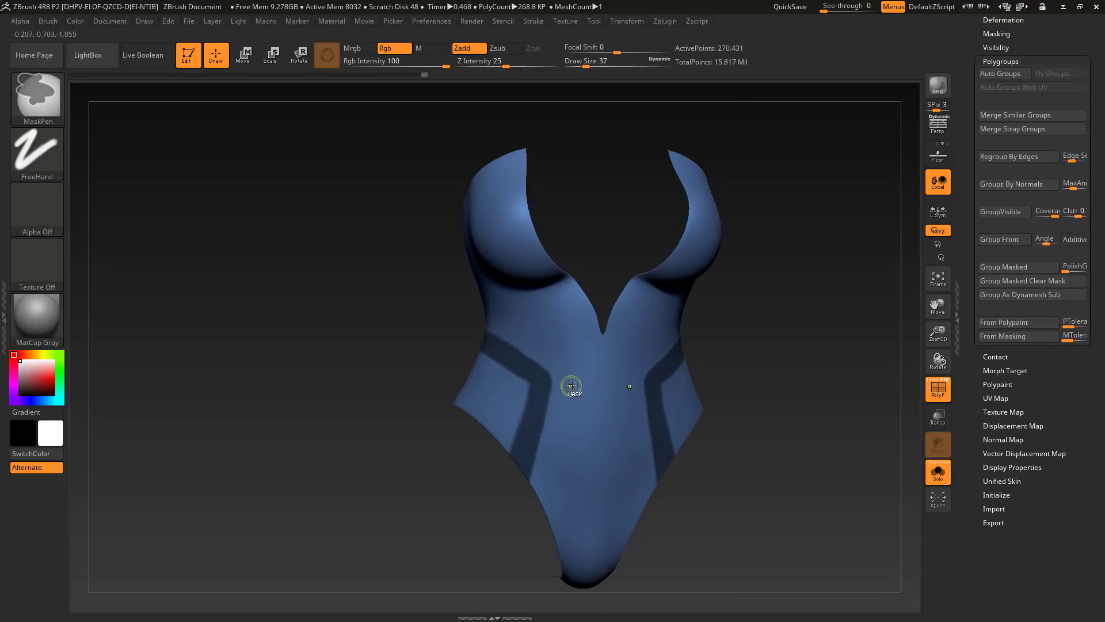
right_drag(529, 351, 916, 390)
- Turn the masked waist-to-hip bands into their own polygroup and clear the mask
scroll(1010, 246, up, 10)
click(995, 50)
drag(1058, 553, 1059, 395)
click(1000, 398)
click(1004, 212)
ctrl+click(742, 431)
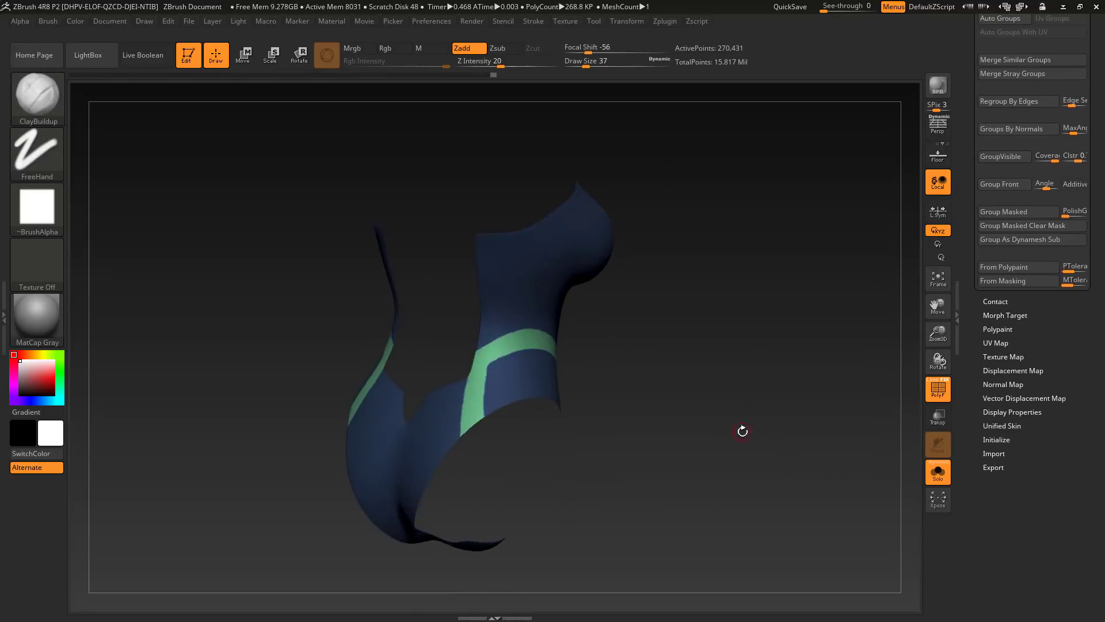
ctrl+drag(743, 432, 771, 461)
- Smooth the band borders using GroupsLoops with 4 loops and GPolish 50, and isolate the bands
ctrl+right_drag(748, 369, 806, 426)
right_drag(806, 346, 852, 323)
drag(1101, 126, 1101, 385)
click(1000, 114)
click(1004, 336)
ctrl+right_drag(806, 345, 835, 426)
click(933, 380)
ctrl+shift+click(527, 357)
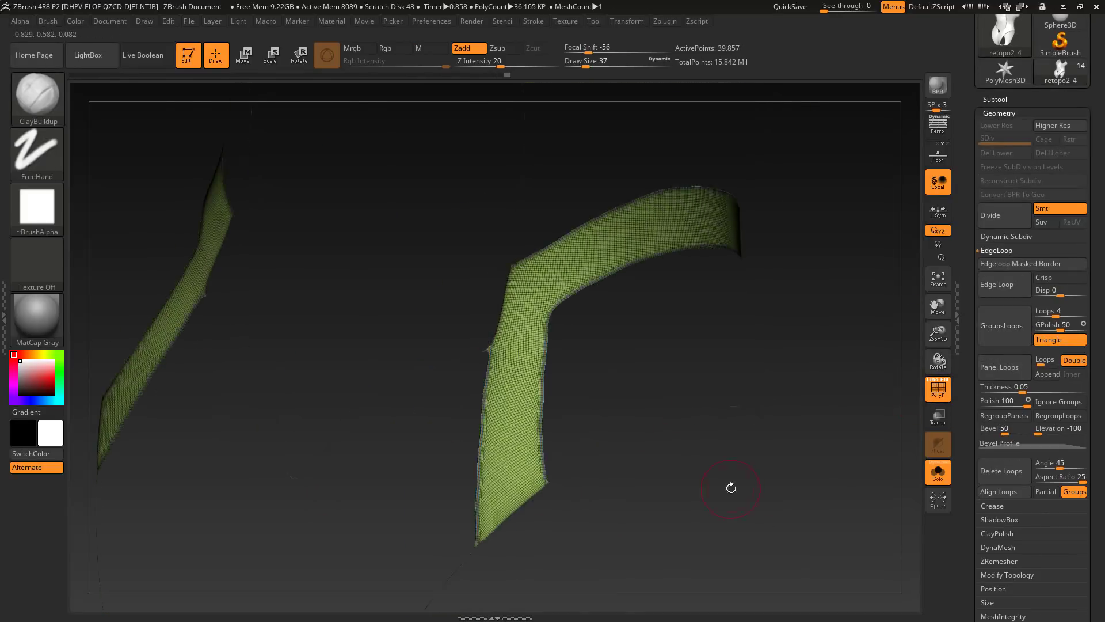
- Keep only the two bands without their border loops and delete the hidden rest of the mesh
ctrl+shift+click(886, 236)
ctrl+right_drag(730, 486, 708, 493)
ctrl+shift+click(432, 357)
click(938, 389)
click(996, 99)
drag(1004, 602, 1004, 375)
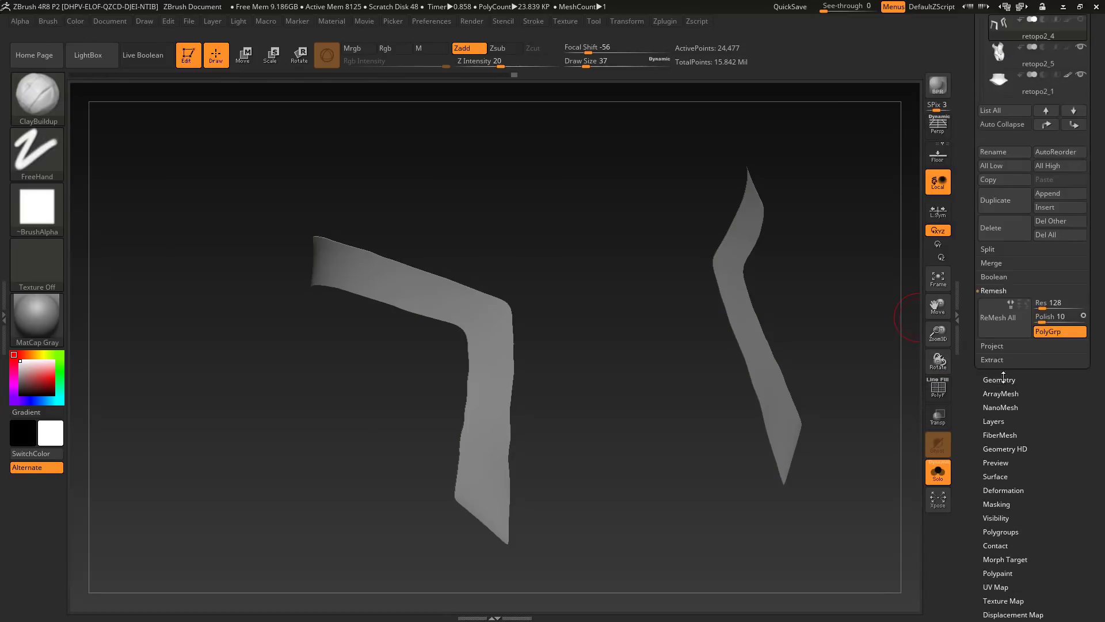
click(1004, 377)
click(1007, 346)
right_drag(852, 369, 789, 434)
click(999, 90)
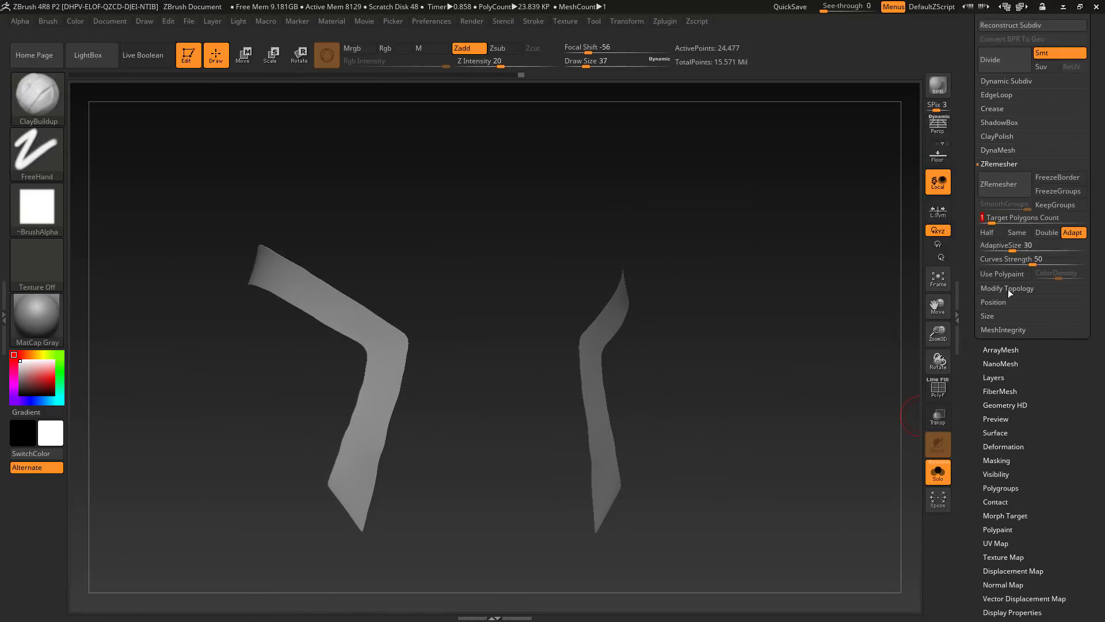
- Remesh the bands to a very low polygon count with ZRemesher, using the Half and Same options
click(938, 389)
click(992, 192)
right_drag(775, 454, 863, 375)
click(987, 232)
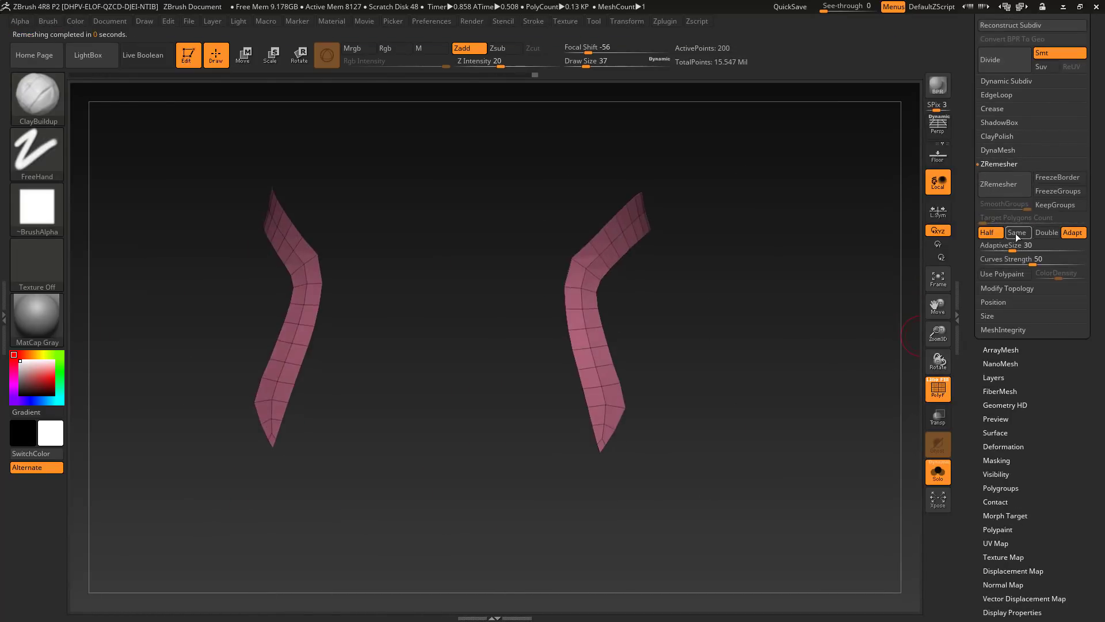
click(1017, 234)
click(1003, 184)
- Straighten the edges and sharpen the bends of the low-poly bands with the Move brush
mouse_move(794, 438)
right_down()
mouse_move(755, 426)
mouse_move(780, 450)
right_up()
drag(587, 451, 598, 443)
drag(696, 368, 710, 372)
drag(522, 252, 513, 244)
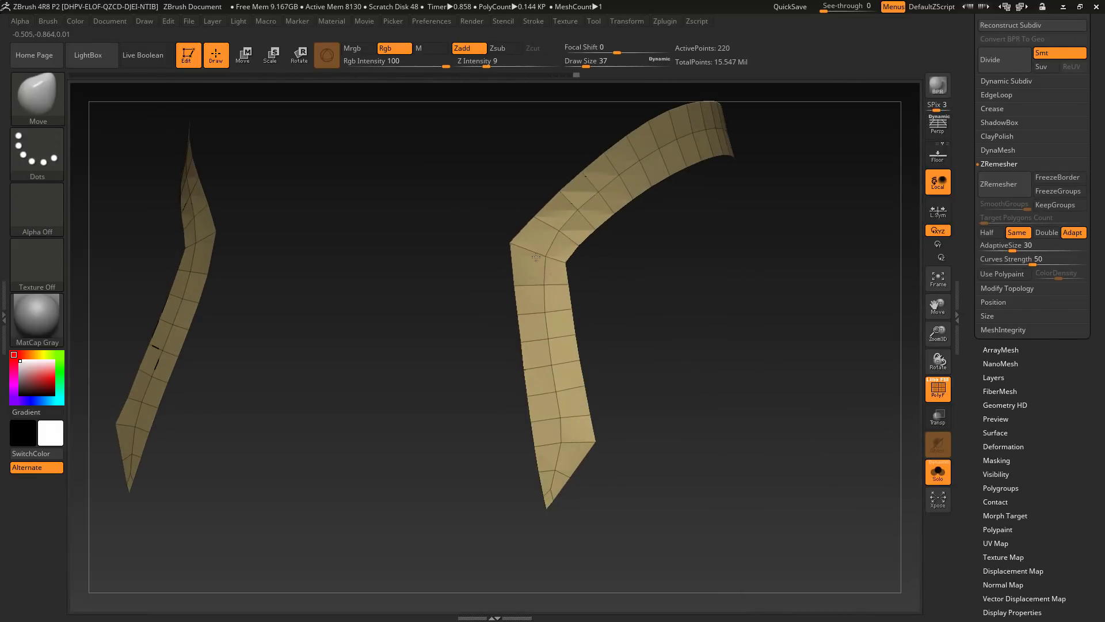
mouse_move(455, 391)
mouse_down()
mouse_move(612, 368)
mouse_move(489, 469)
mouse_up()
drag(587, 316, 577, 348)
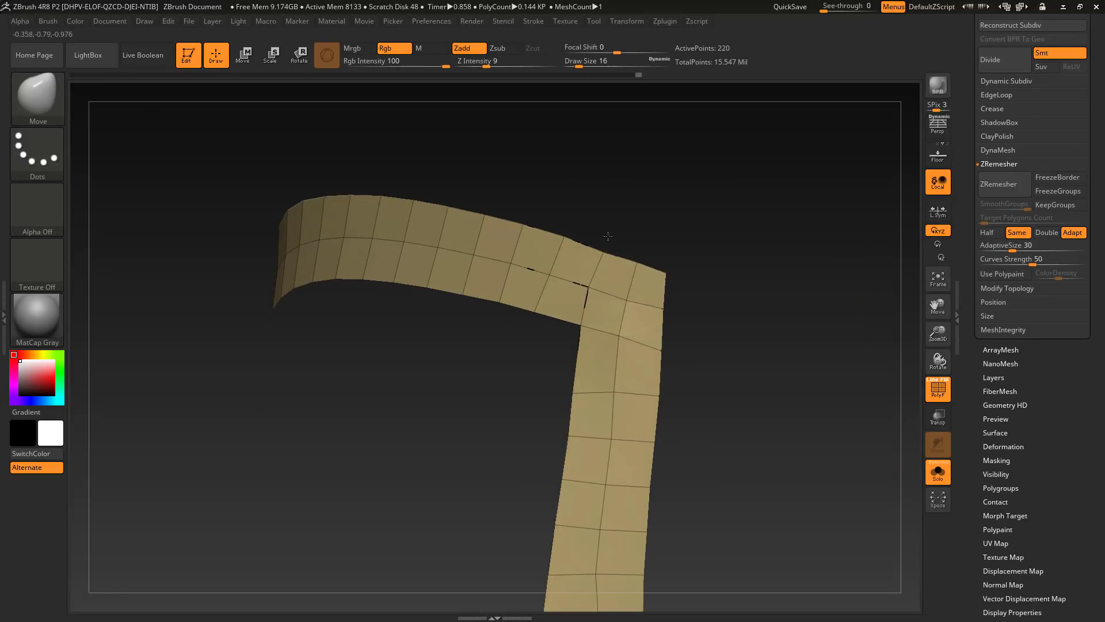
drag(608, 236, 610, 382)
- Reposition the bands' front bends against the visible suit and body with the Move brush
drag(708, 534, 542, 246)
click(938, 472)
mouse_move(778, 368)
mouse_down()
mouse_move(798, 292)
mouse_move(502, 122)
mouse_up()
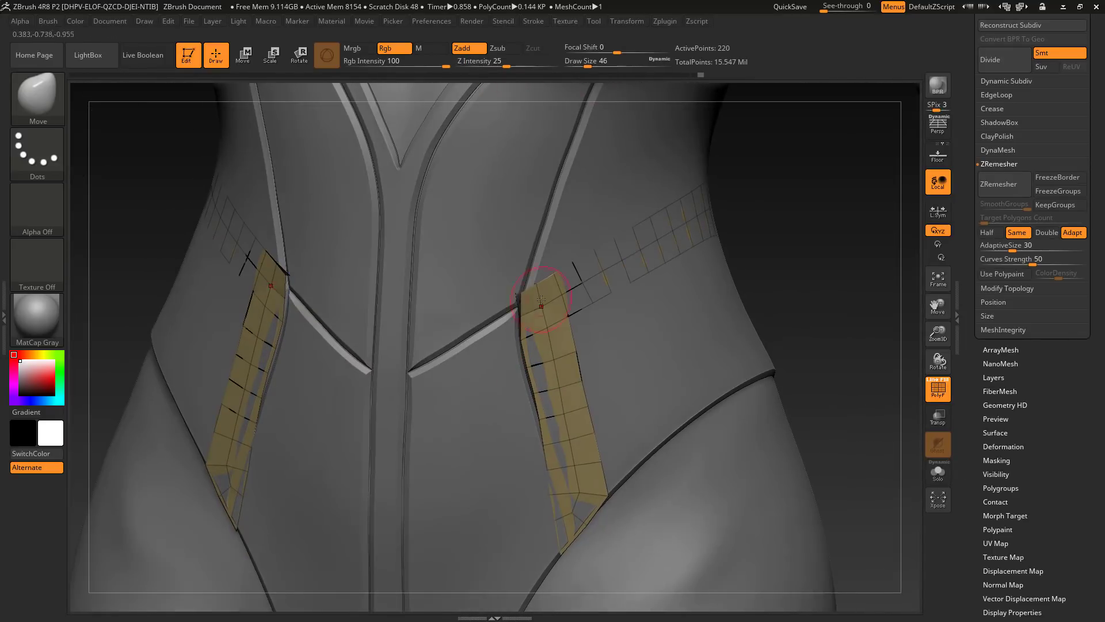
click(940, 480)
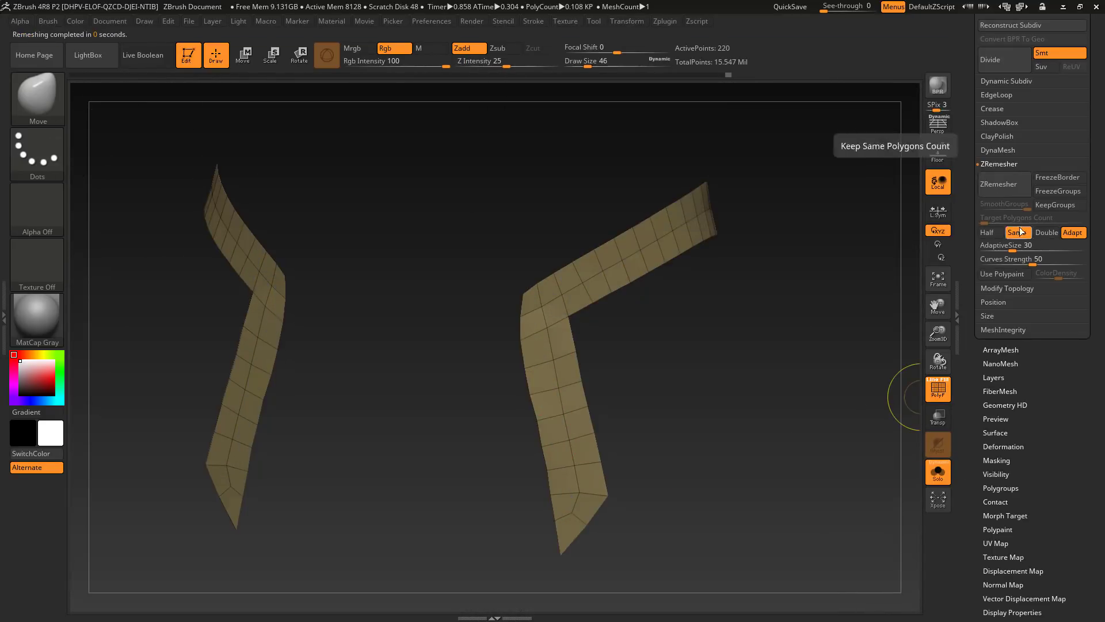
- Extrude the bands into solid straps with the ZModeler brush, using Extrude on Polygroup Island
key(f)
mouse_move(748, 368)
mouse_down()
mouse_move(829, 351)
mouse_move(673, 334)
mouse_move(726, 299)
mouse_up()
key(b)
click(655, 116)
key(space)
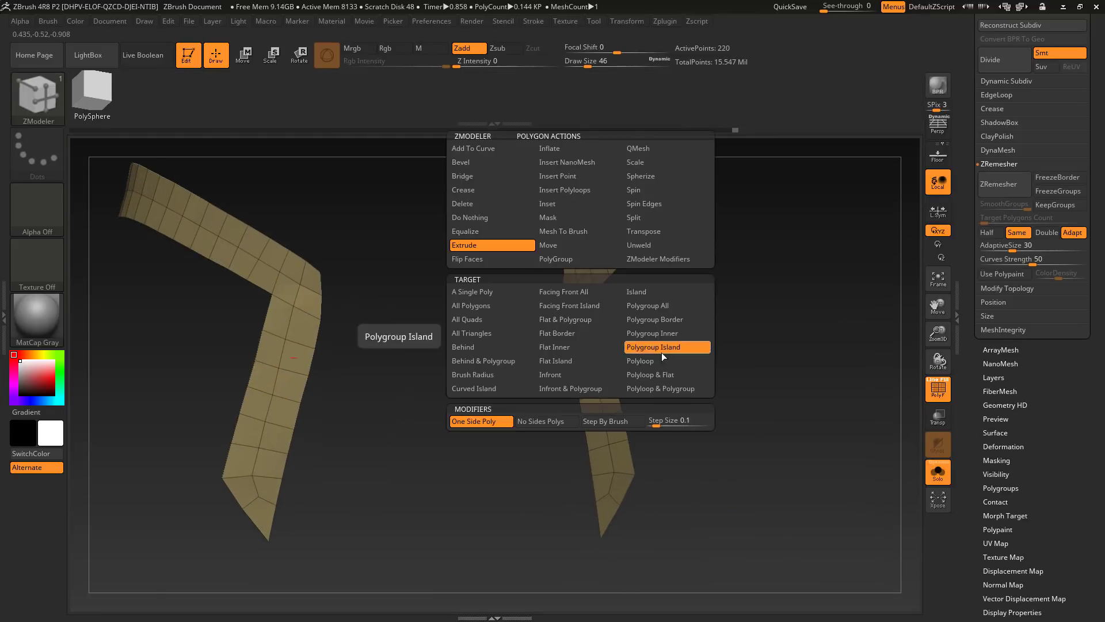
mouse_move(662, 352)
mouse_down()
mouse_move(720, 357)
mouse_move(734, 397)
mouse_up()
- Try inserting edge loops along the straps' thickness and creasing their edges with ZModeler
key(space)
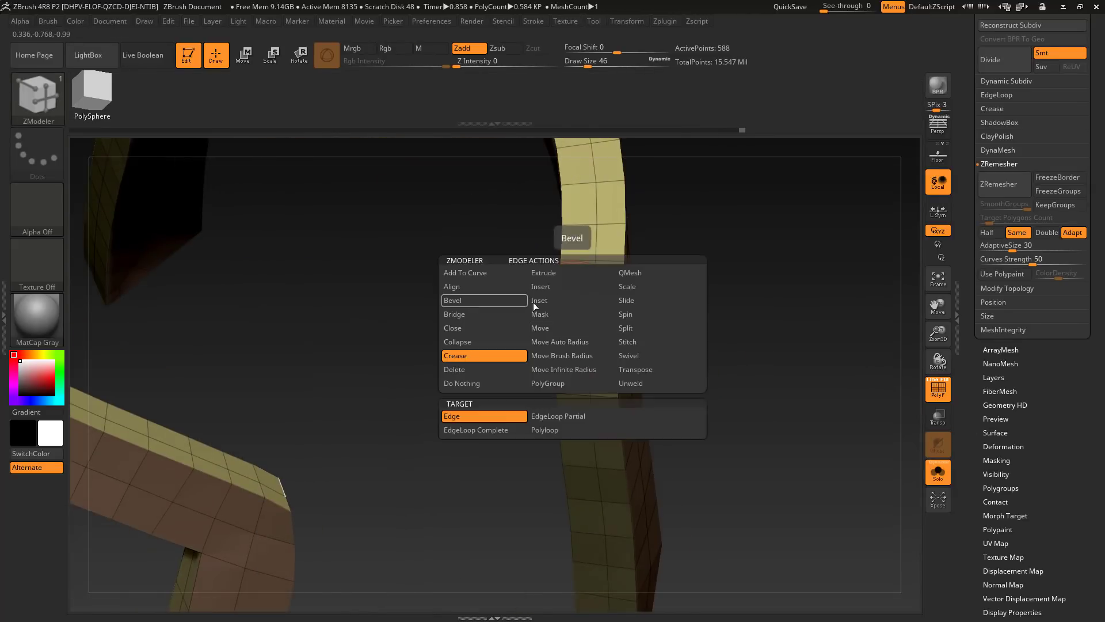
click(539, 300)
click(562, 291)
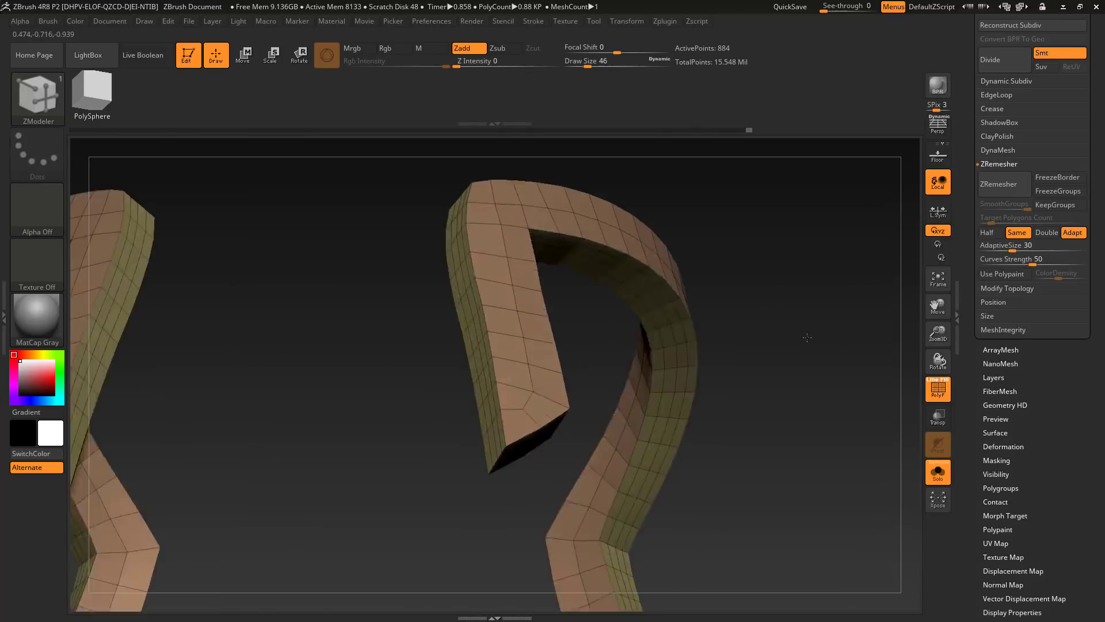
key(space)
drag(662, 323, 610, 443)
key(space)
click(456, 355)
drag(530, 378, 562, 456)
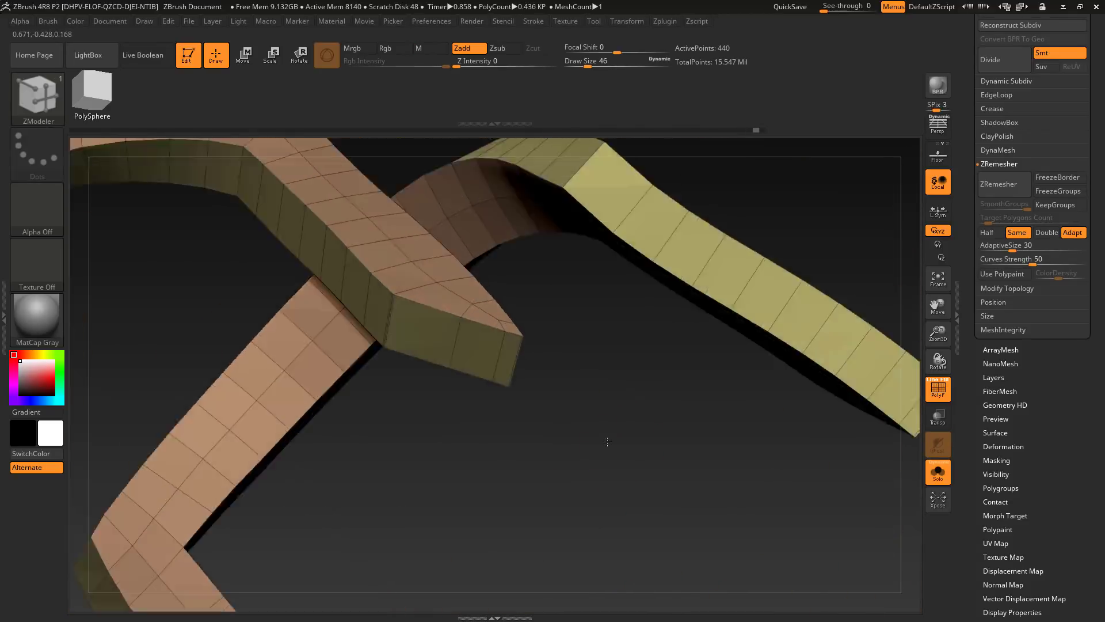
- Insert supporting edge loops along the straps' side walls and across their bends with ZModeler
drag(403, 288, 456, 331)
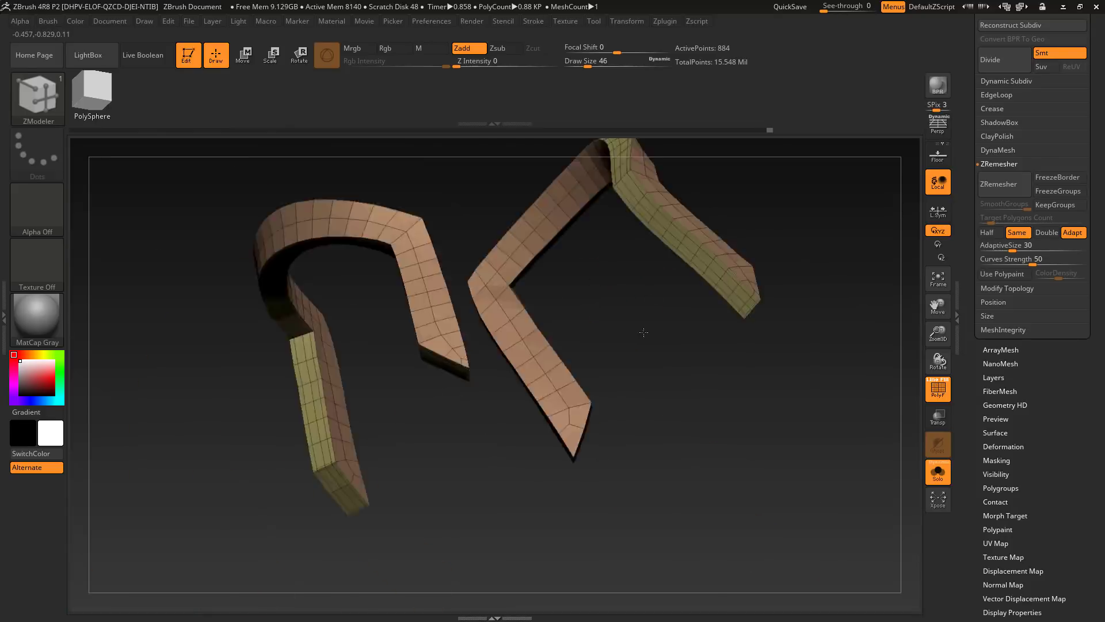
drag(662, 437, 576, 403)
key(space)
click(420, 291)
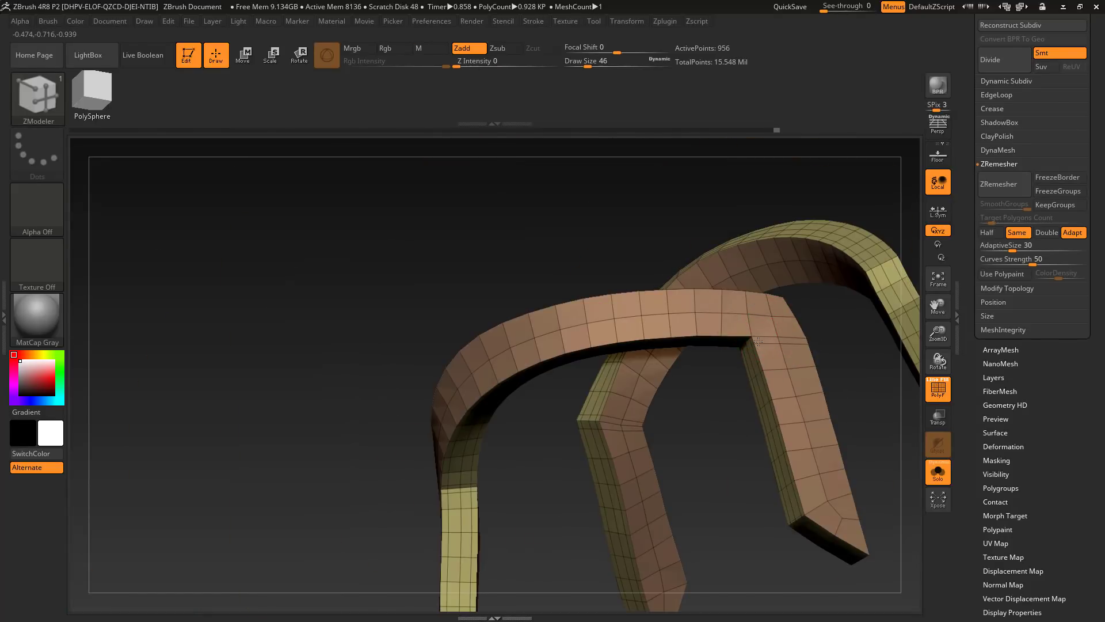
- Resize the Move brush and adjust the panelled bodysuit around the new hip straps
drag(835, 403, 885, 439)
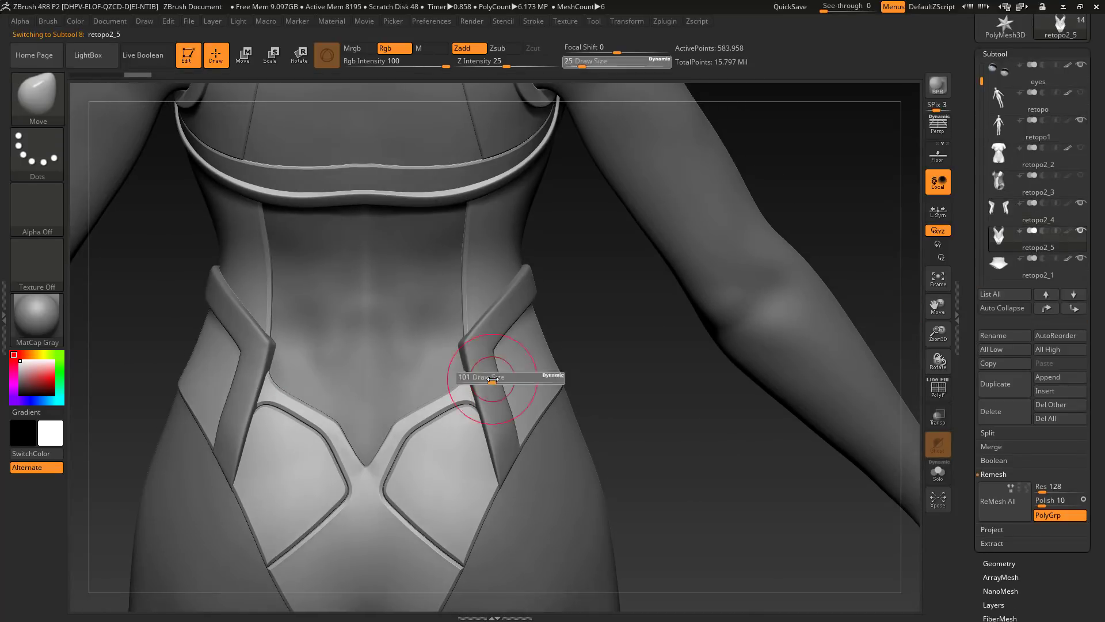
drag(493, 379, 496, 379)
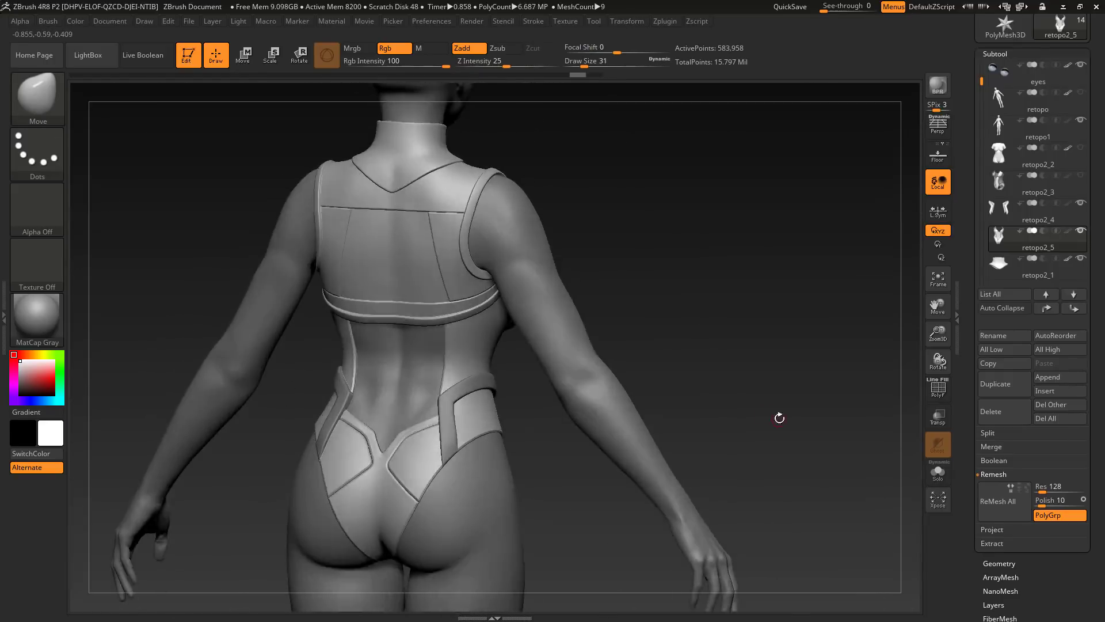
- Revert the hip straps to an earlier history state and subdivide them into a smooth surface
alt+drag(759, 382, 766, 437)
alt+click(638, 242)
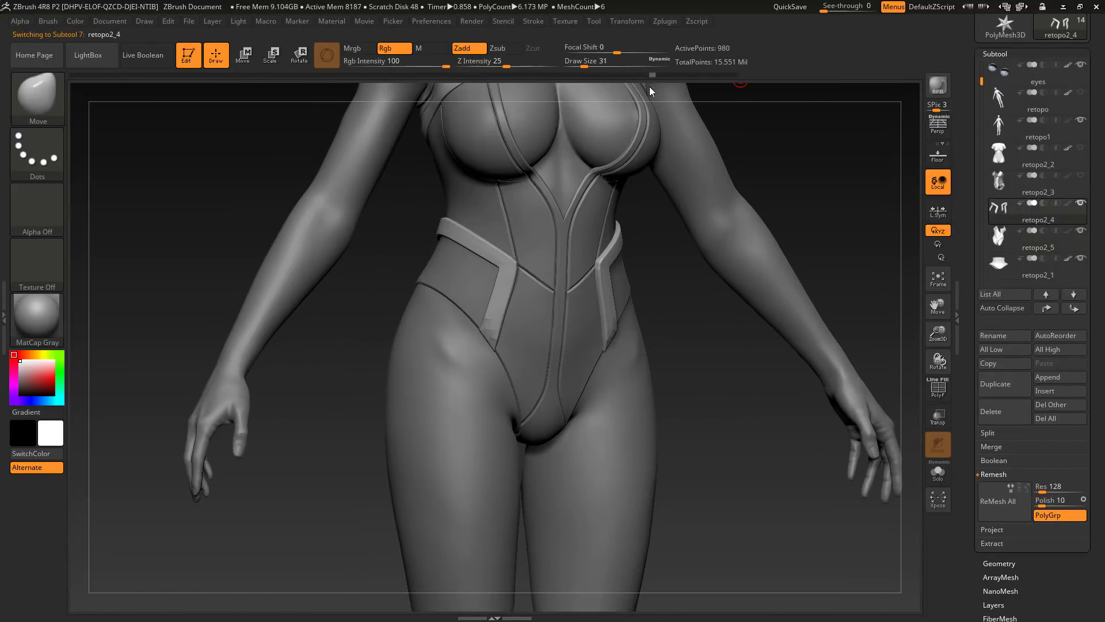
click(576, 76)
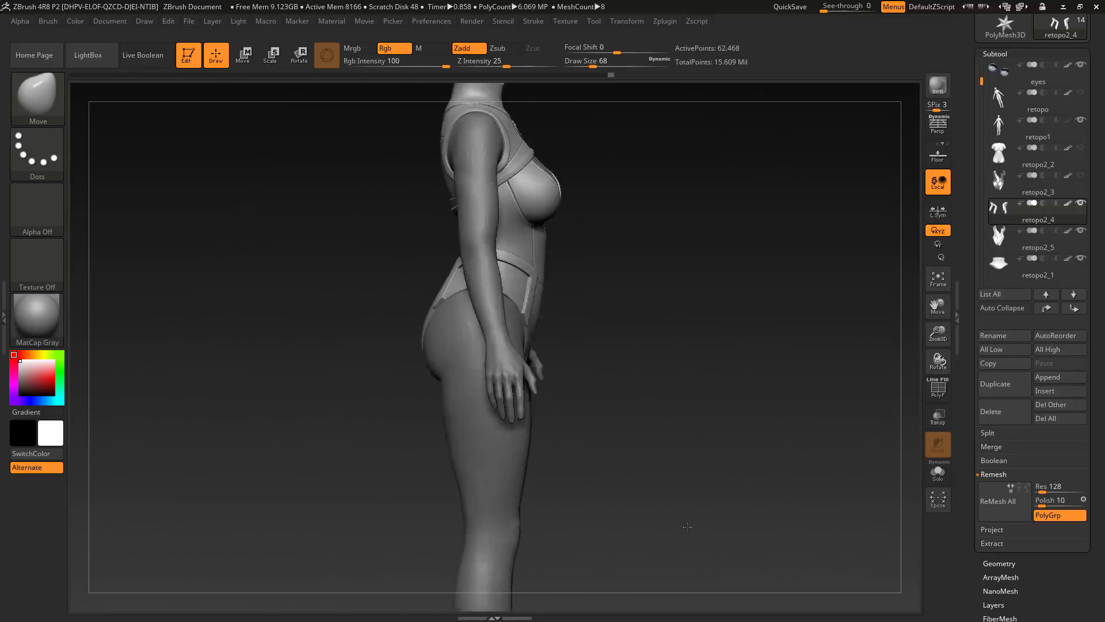
drag(730, 542, 686, 518)
- Duplicate the panelled bodysuit subtool and isolate the copy
click(1006, 237)
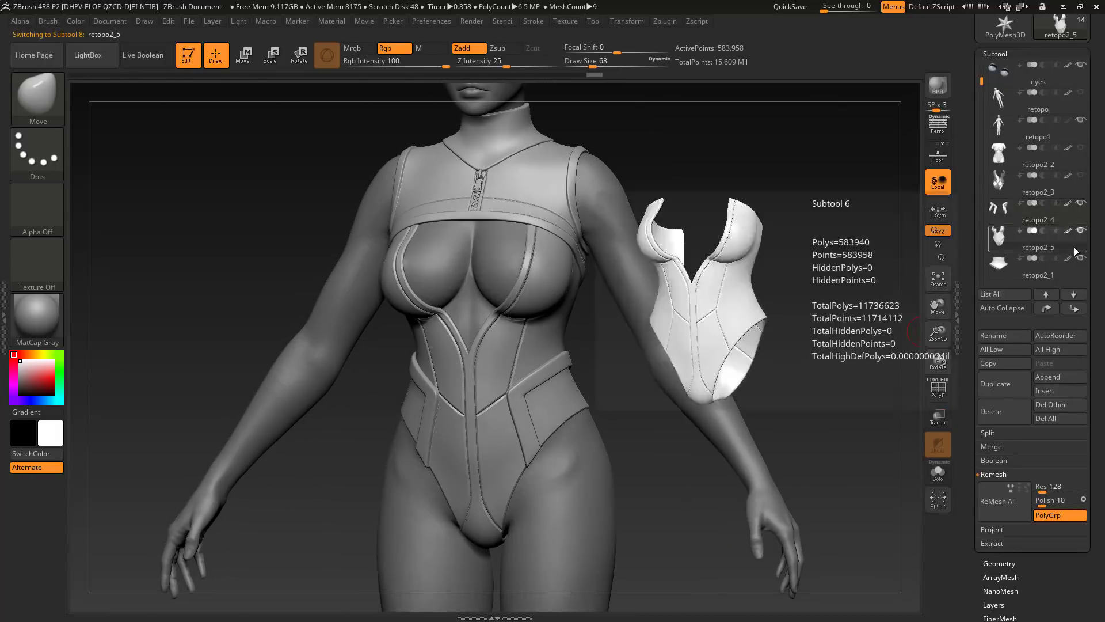
drag(1096, 172, 1095, 344)
click(1049, 39)
click(667, 430)
click(585, 319)
alt+drag(643, 421, 648, 452)
drag(650, 369, 594, 428)
drag(605, 478, 514, 481)
alt+drag(679, 438, 685, 506)
drag(1097, 395, 1097, 299)
click(1001, 460)
click(1030, 346)
click(937, 472)
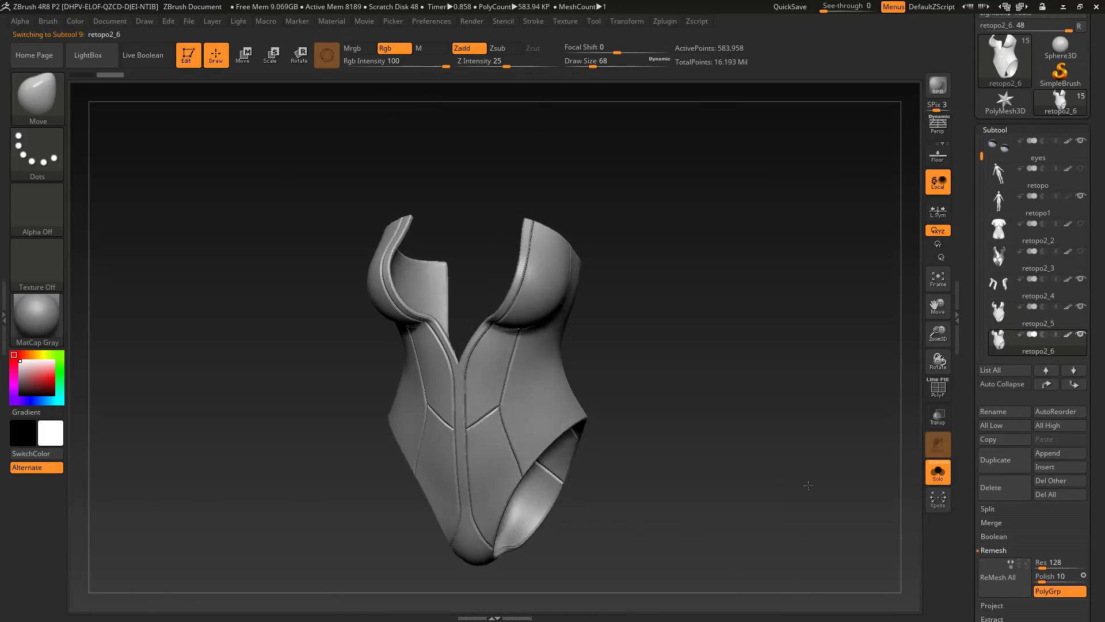
- Insert a semi-open plastic zipper down the bodysuit's centre front seam with the IMM ZipperP brush, and show the other subtools again
click(999, 432)
mouse_move(1096, 541)
mouse_down()
mouse_move(1096, 333)
mouse_move(1046, 581)
mouse_up()
alt+drag(160, 262, 124, 301)
click(38, 97)
click(207, 231)
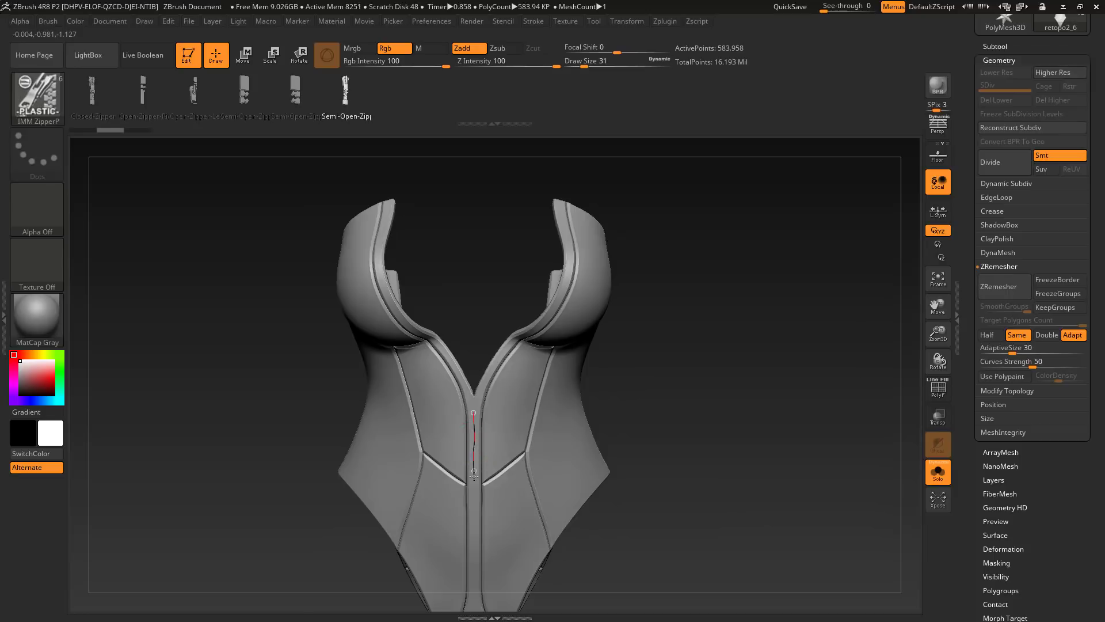
drag(474, 476, 474, 533)
key(ctrl+z)
click(938, 472)
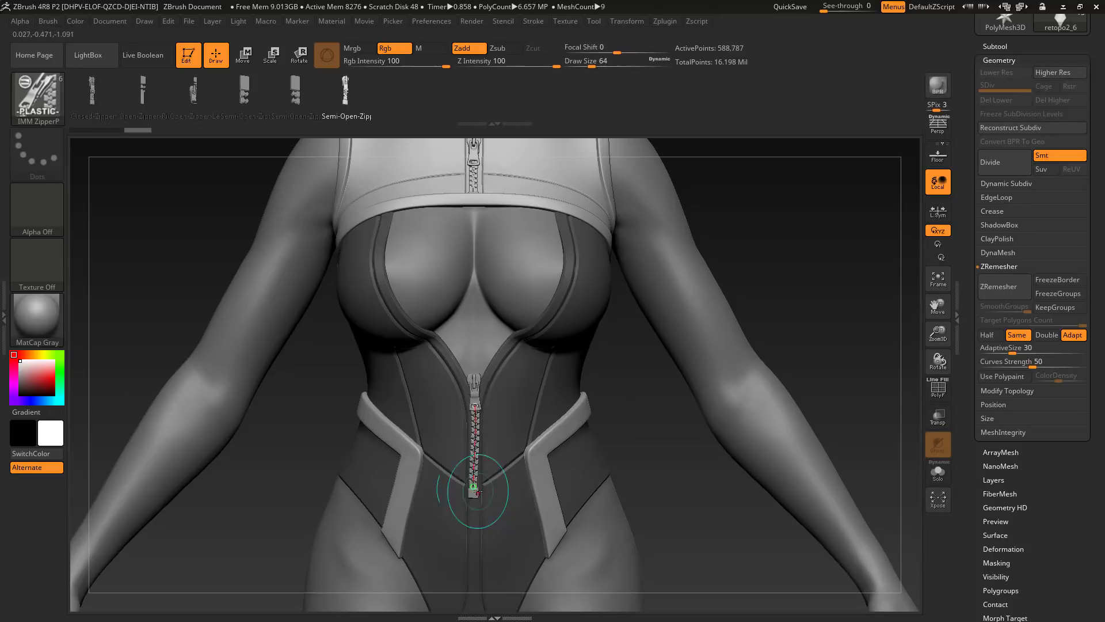
- Try a larger, longer zipper running down the bodysuit's centre front toward the crotch
mouse_move(680, 449)
alt+mouse_down()
mouse_move(622, 476)
mouse_move(629, 441)
alt+mouse_up()
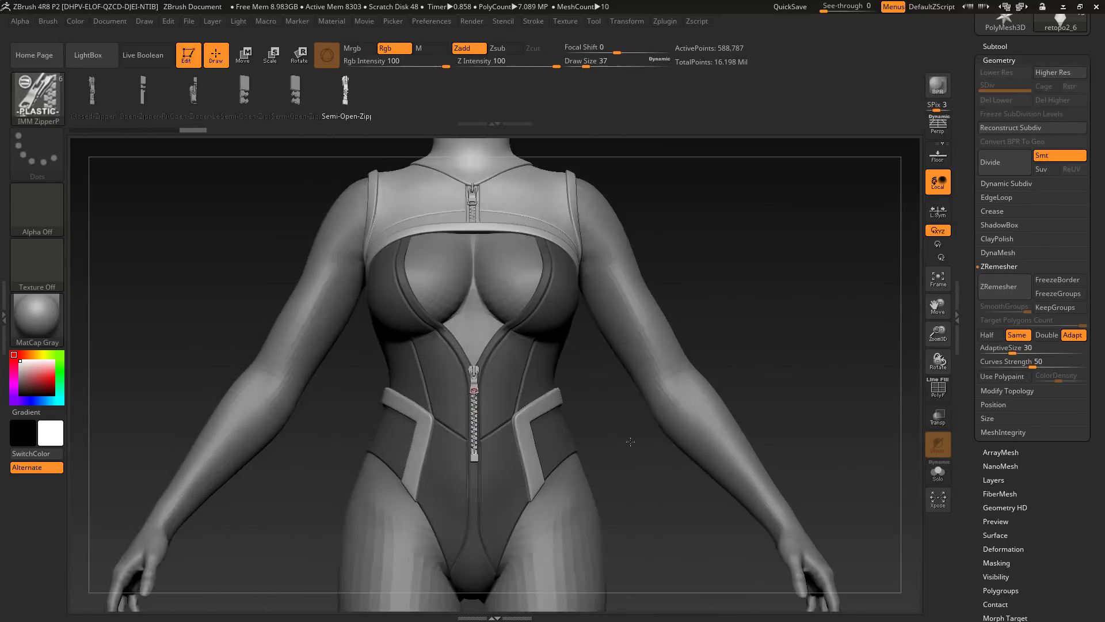
mouse_move(474, 398)
mouse_down()
mouse_move(475, 413)
mouse_move(474, 392)
mouse_up()
mouse_move(621, 460)
mouse_down()
mouse_move(679, 468)
mouse_move(600, 462)
mouse_move(641, 439)
mouse_up()
key(ctrl+z)
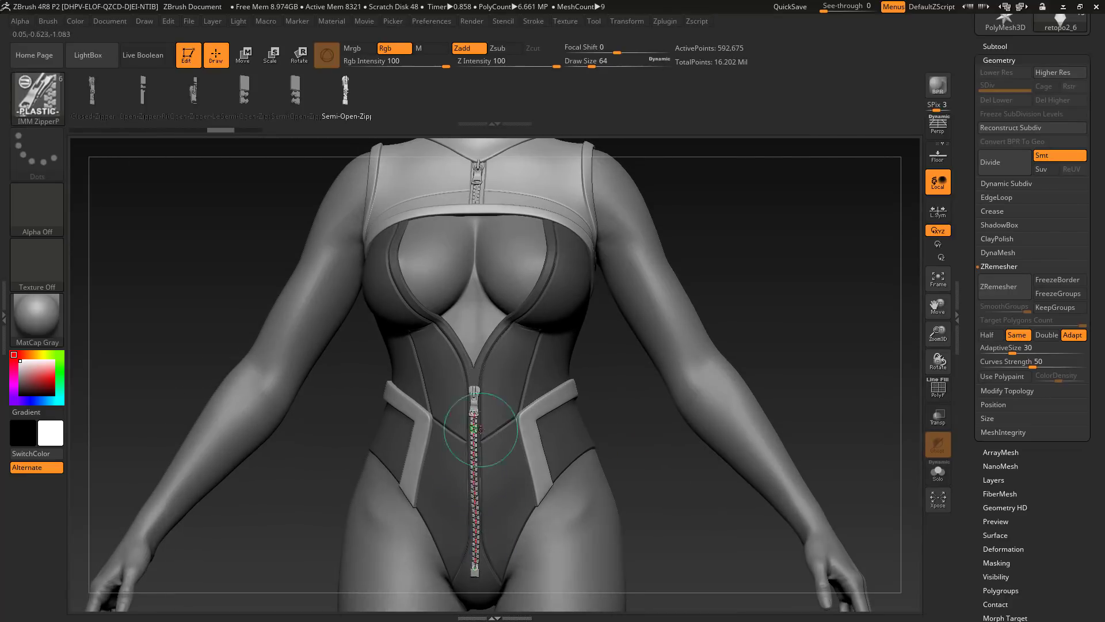
mouse_move(651, 501)
alt+mouse_down()
mouse_move(631, 477)
mouse_move(684, 443)
mouse_move(619, 449)
alt+mouse_up()
mouse_move(619, 449)
alt+mouse_down()
mouse_move(568, 496)
mouse_move(614, 519)
alt+mouse_up()
ctrl+right_drag(599, 525, 648, 423)
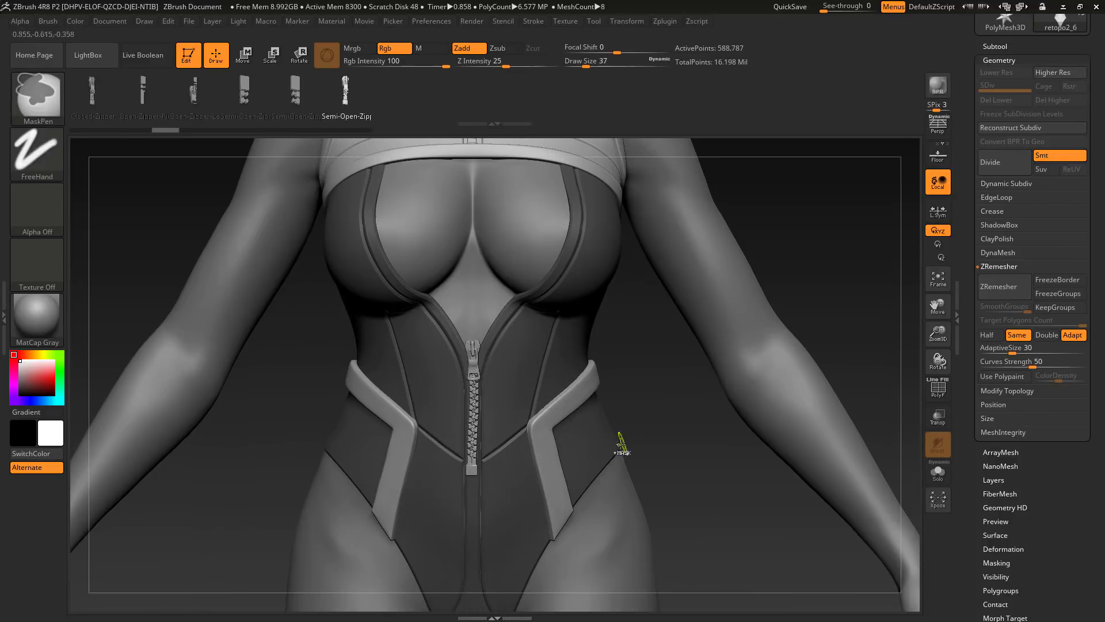
- Draw open zipper teeth along both edges of the bodysuit's neckline, starting from the zipper slider
drag(646, 373, 630, 406)
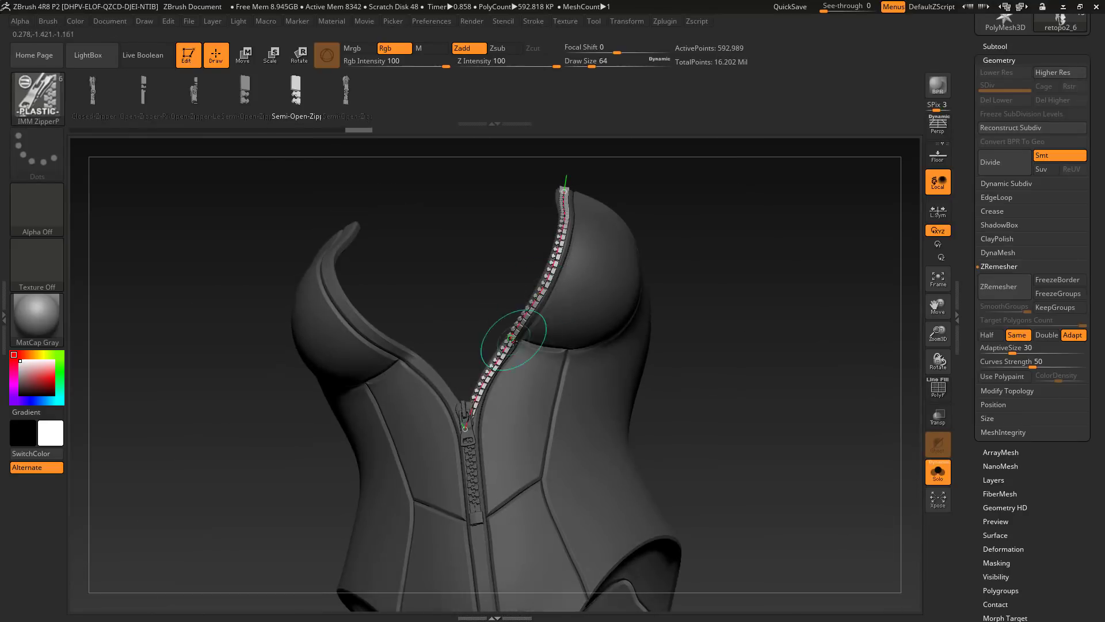
drag(723, 359, 735, 367)
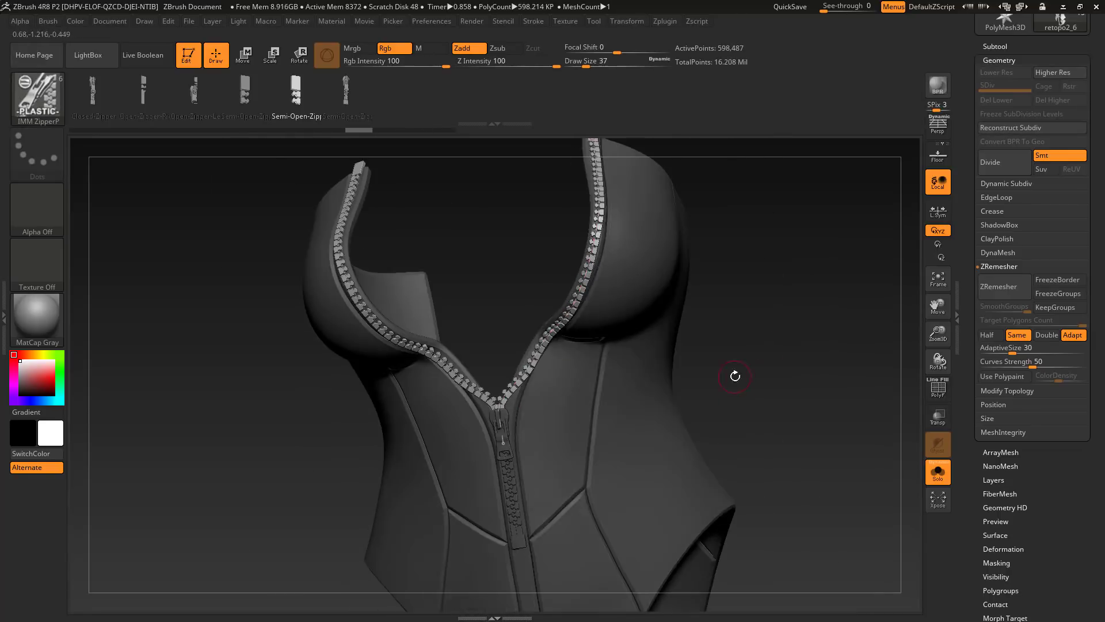
drag(736, 375, 521, 395)
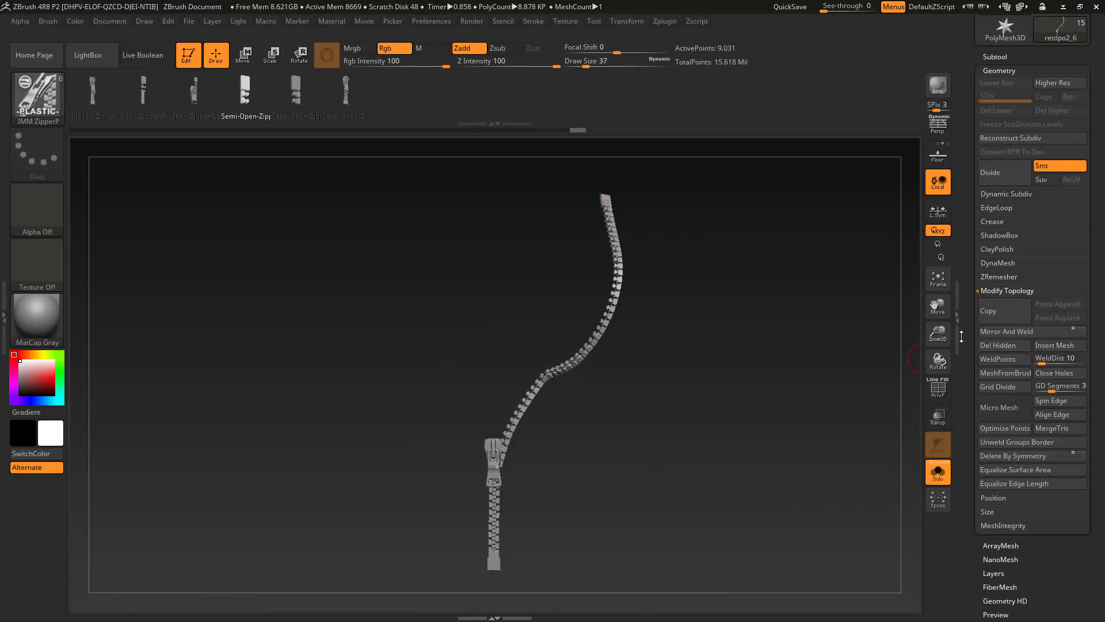
- Delete the leftover zipper subtool and mirror the neckline teeth to the opposite side
click(1003, 326)
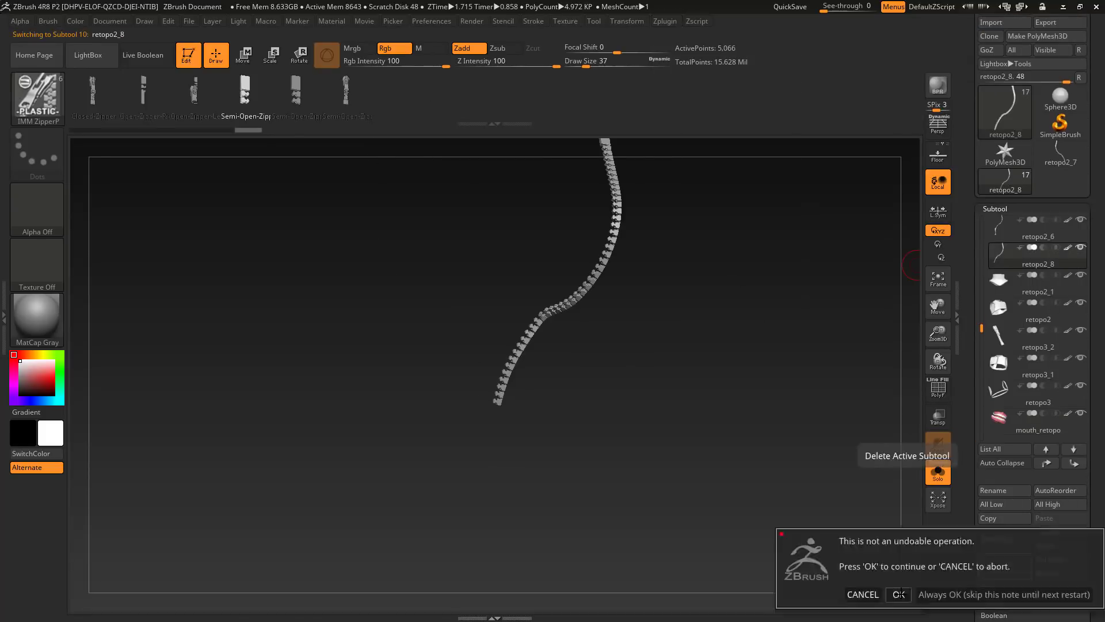
click(898, 594)
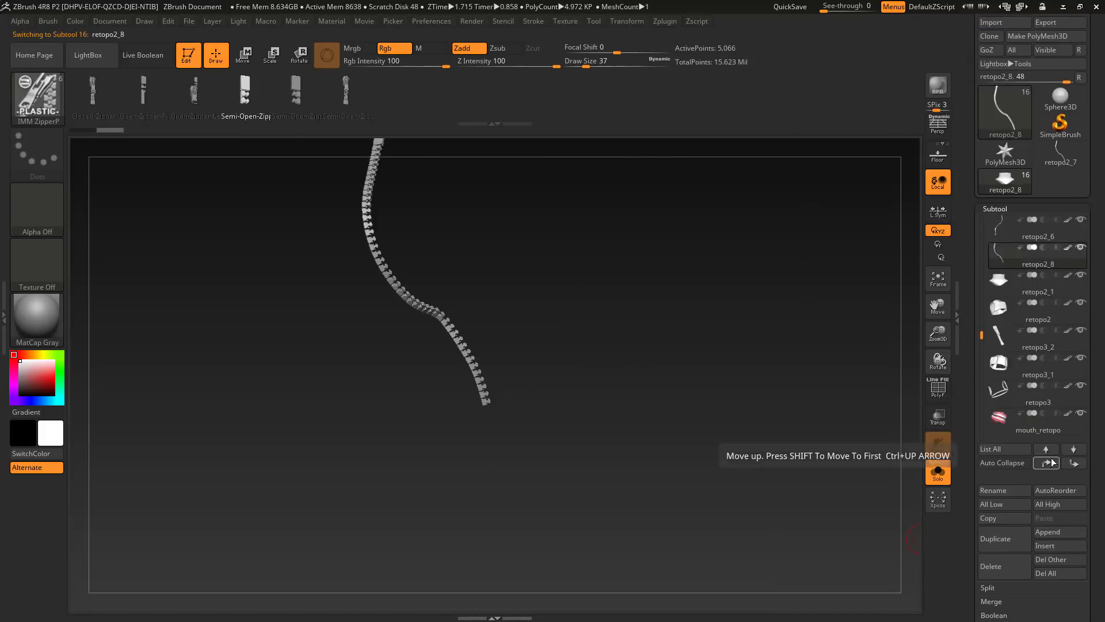
click(938, 472)
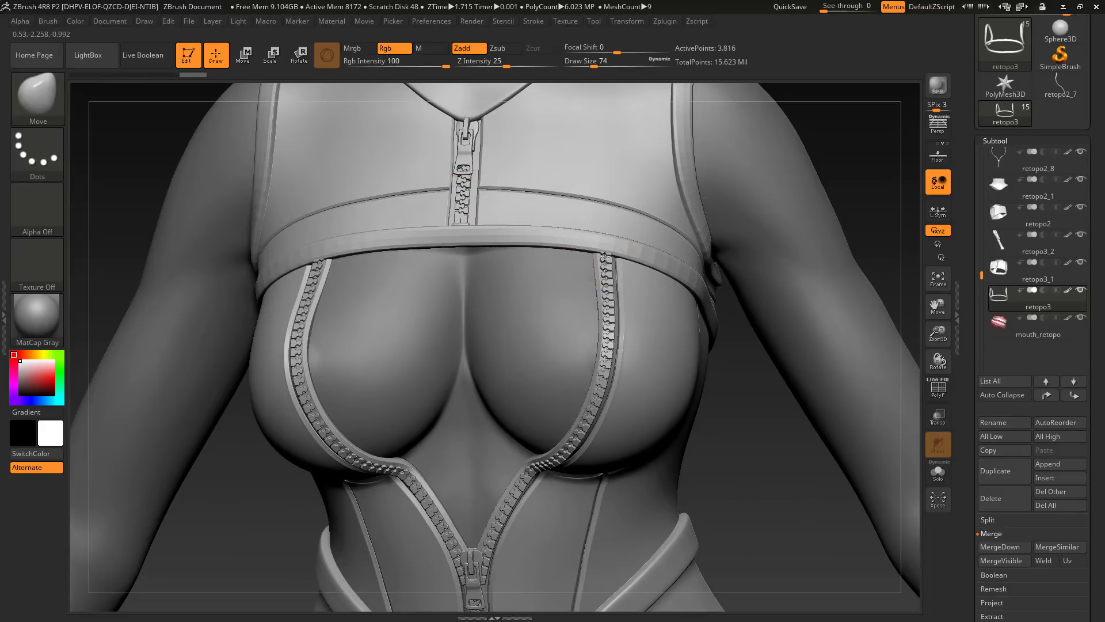
- Adjust the chest band with the Move brush where it meets the upper ends of the zipper teeth
drag(604, 254, 736, 376)
drag(754, 513, 733, 410)
drag(915, 400, 864, 368)
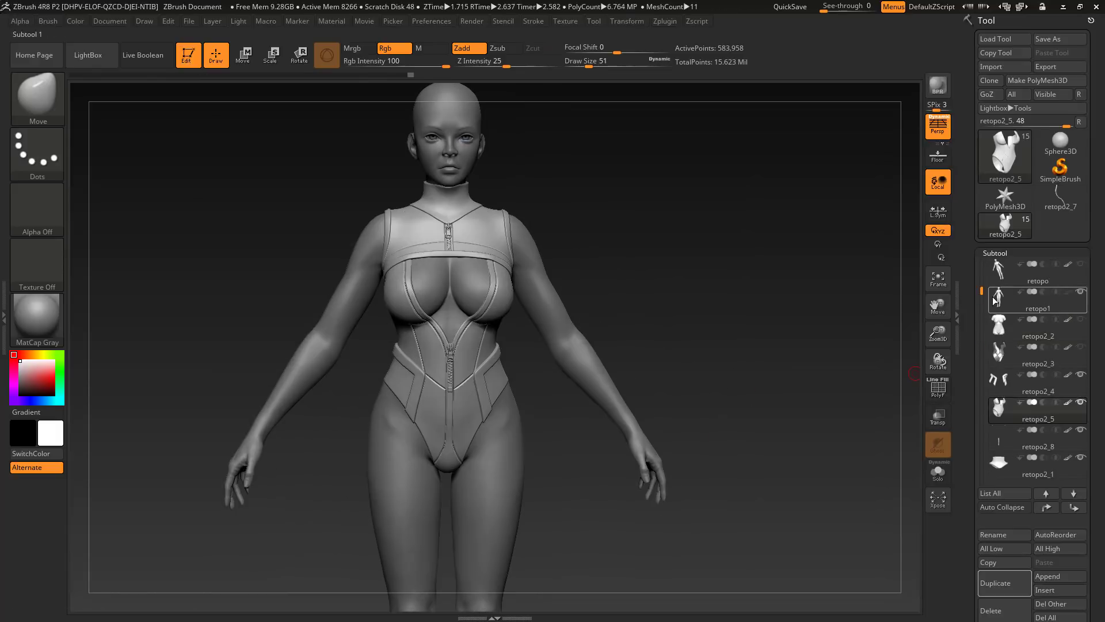
- Isolate a duplicate of the body at its lowest subdivision and cut it down to the forearms, hands and legs
click(999, 299)
click(938, 472)
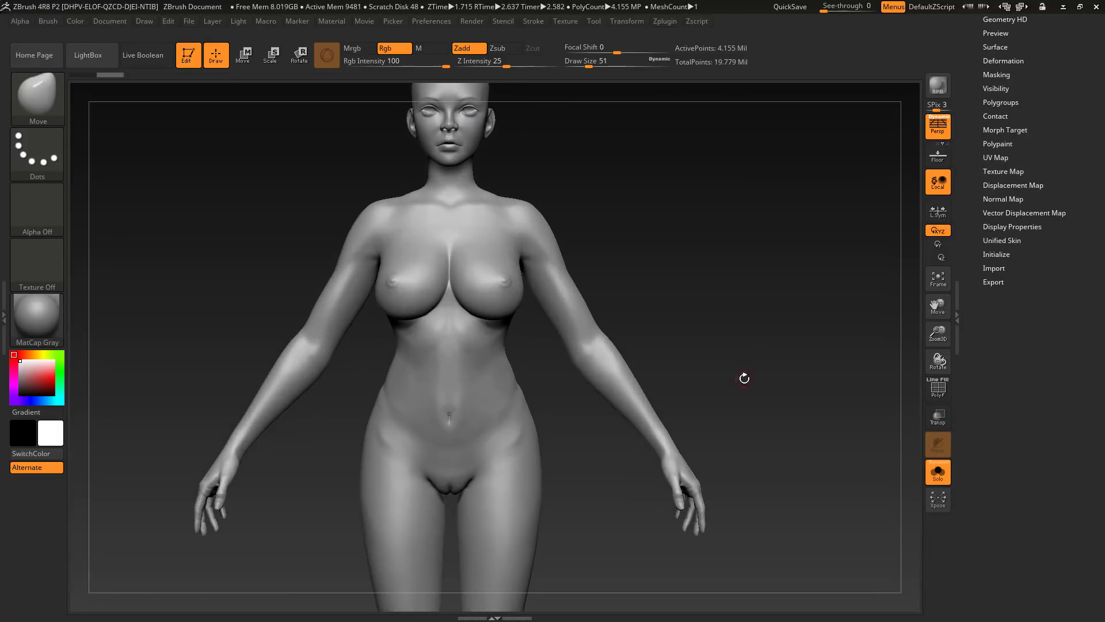
ctrl+shift+click(645, 392)
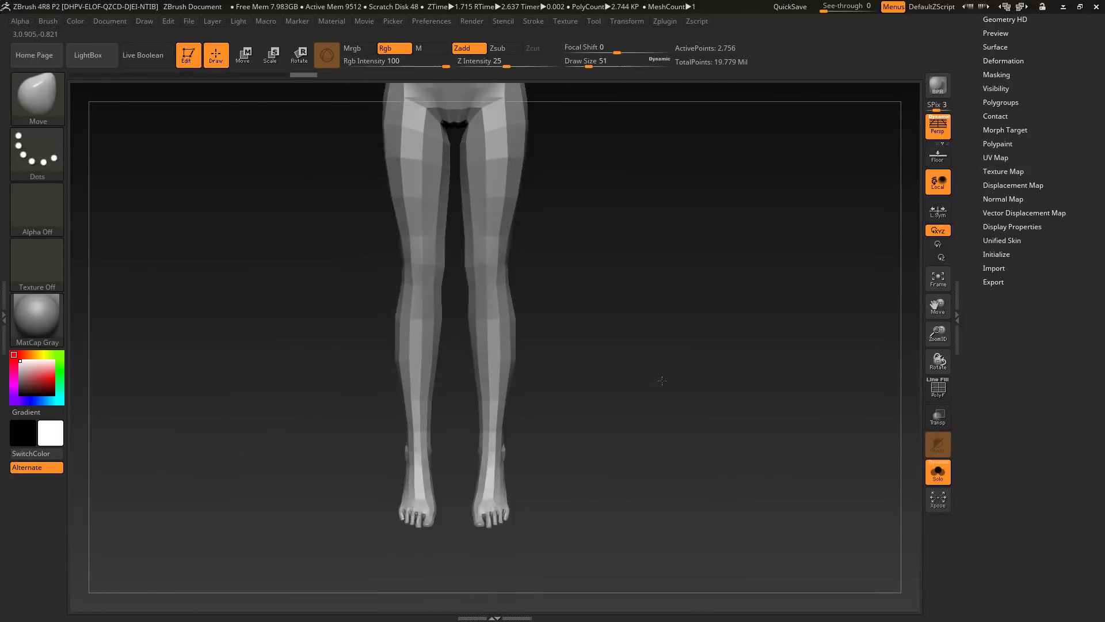
ctrl+alt+shift+drag(459, 602, 460, 599)
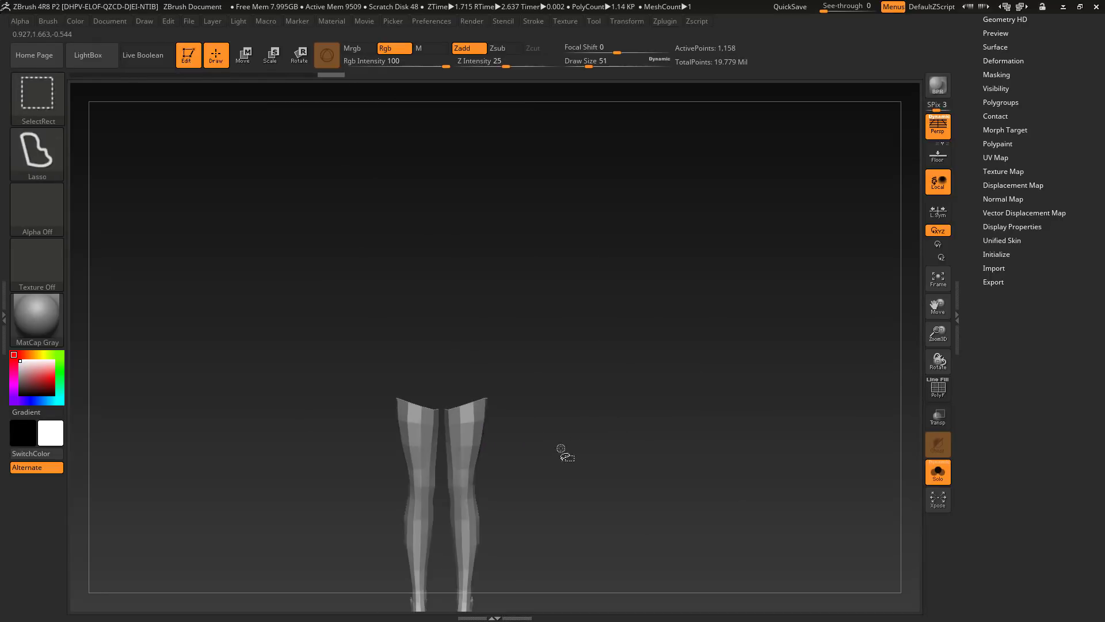
drag(569, 431, 592, 214)
- Raise the trimmed arm and leg mesh to a smooth, high subdivision
key(d)
key(d)
key(d)
shift+drag(728, 289, 705, 347)
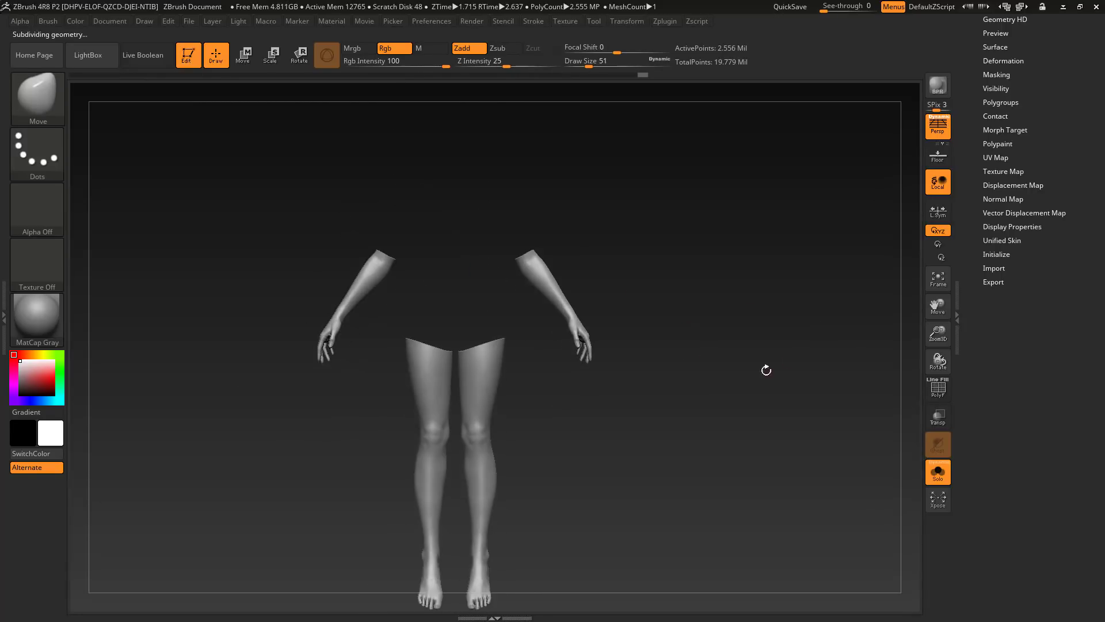
- Duplicate the arm and leg subtool and make the copy active
drag(1019, 222, 1019, 576)
drag(1010, 256, 1010, 70)
alt+drag(886, 358, 887, 294)
drag(1010, 230, 1010, 475)
click(996, 233)
click(1005, 563)
click(1037, 334)
- Mask both forearms from below the elbow to the wrist with a Lasso mask
alt+drag(777, 328, 915, 400)
ctrl+drag(569, 255, 530, 281)
ctrl+click(37, 153)
ctrl+click(222, 190)
ctrl+drag(576, 229, 691, 322)
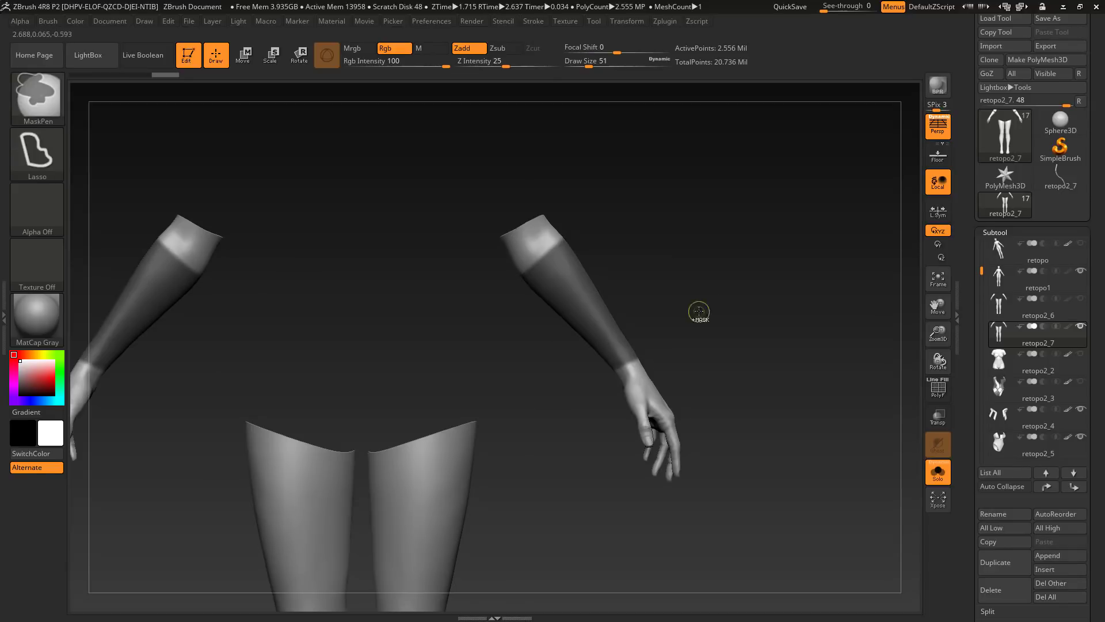
- Clean up the forearm mask's edge near the elbow with the Lasso mask
drag(733, 291, 505, 273)
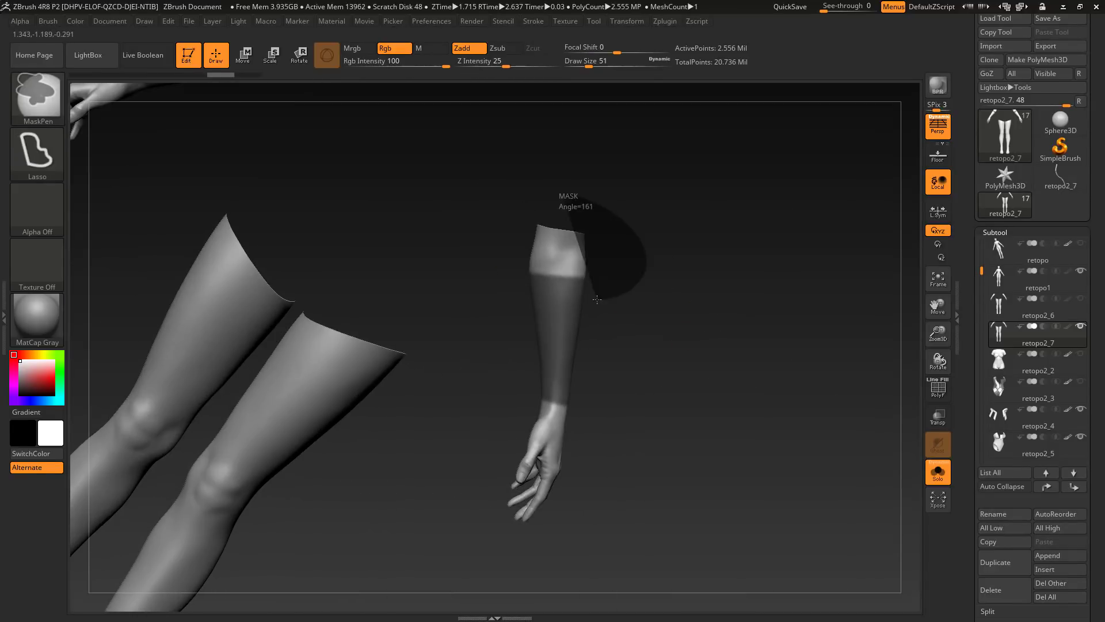
ctrl+alt+drag(617, 286, 617, 287)
mouse_move(668, 323)
mouse_down()
mouse_move(698, 340)
mouse_move(553, 357)
mouse_up()
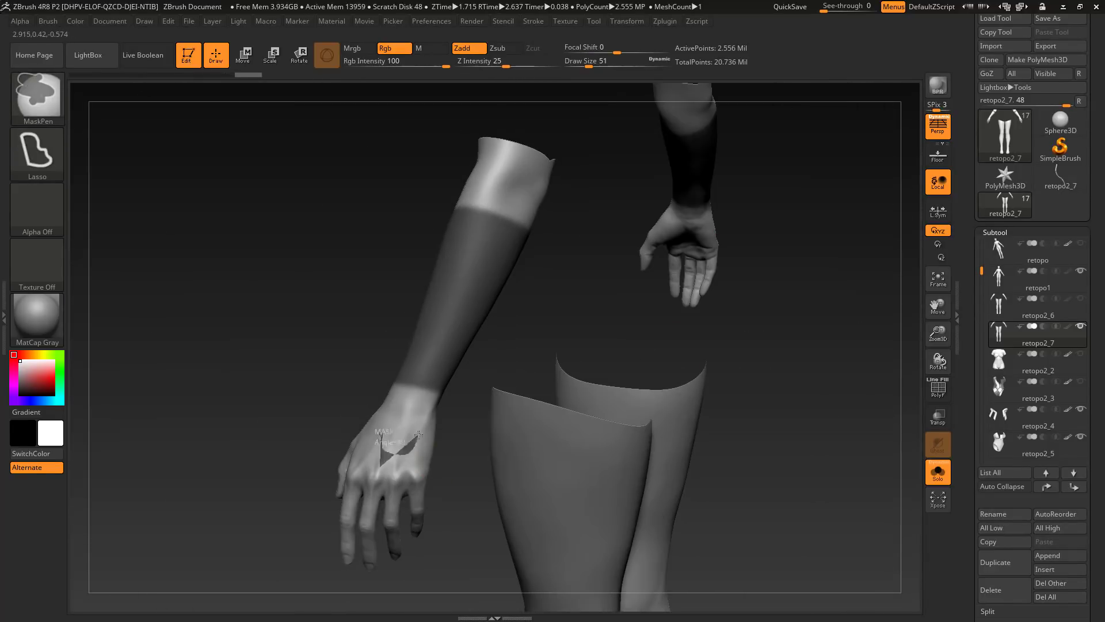
- Extend the forearm mask over the wrist and into a point on the back of the hand with a FreeHand mask stroke
ctrl+click(38, 152)
ctrl+click(216, 157)
ctrl+drag(391, 423, 411, 418)
right_drag(411, 418, 450, 524)
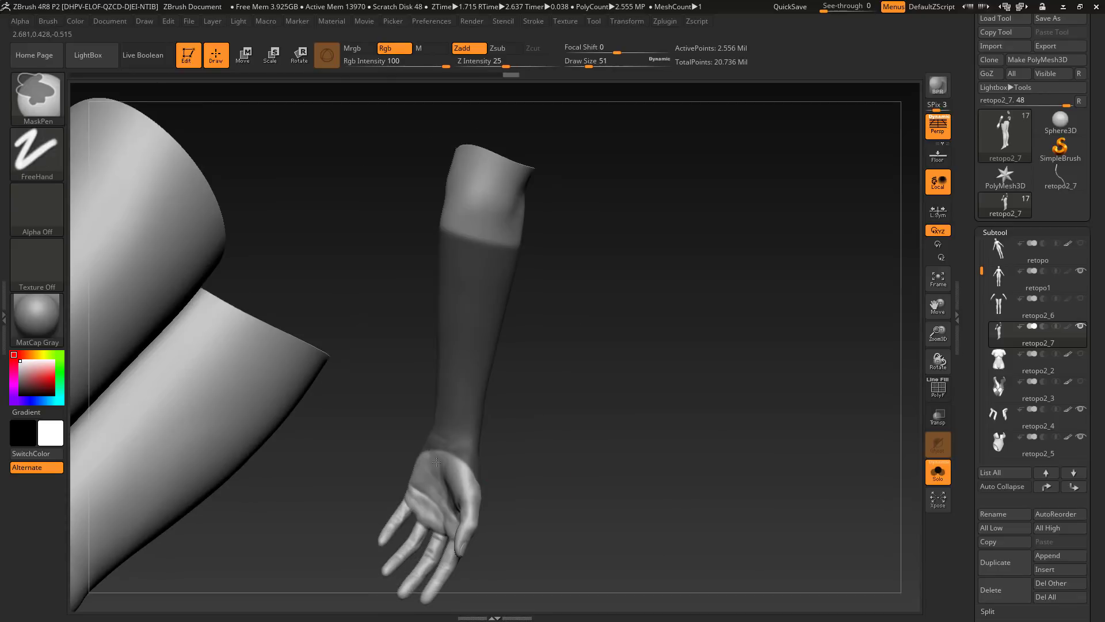
mouse_move(436, 462)
right_down()
mouse_move(403, 469)
mouse_move(522, 450)
mouse_move(392, 518)
mouse_move(378, 507)
mouse_move(438, 475)
mouse_move(481, 498)
mouse_move(671, 520)
mouse_move(657, 503)
mouse_move(725, 476)
right_up()
- Show the polyframe and turn the masked forearm area into its own polygroup
key(shift+f)
drag(943, 482, 941, 444)
click(931, 380)
drag(1014, 570, 1010, 518)
click(1001, 131)
click(1021, 350)
- Polish the borders of the forearm polygroup with GroupsLoops
ctrl+shift+click(572, 374)
right_drag(582, 380, 730, 372)
ctrl+shift+click(731, 373)
click(999, 74)
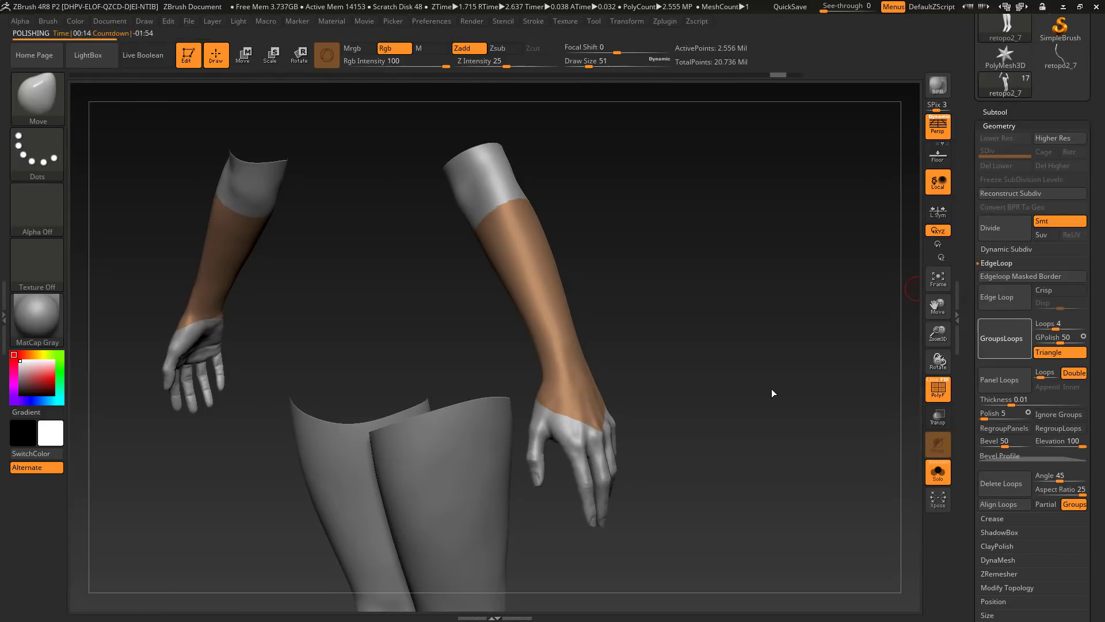
- Isolate the forearm sleeves, delete the hidden geometry and reduce the polygons with ZRemesher
ctrl+shift+click(568, 358)
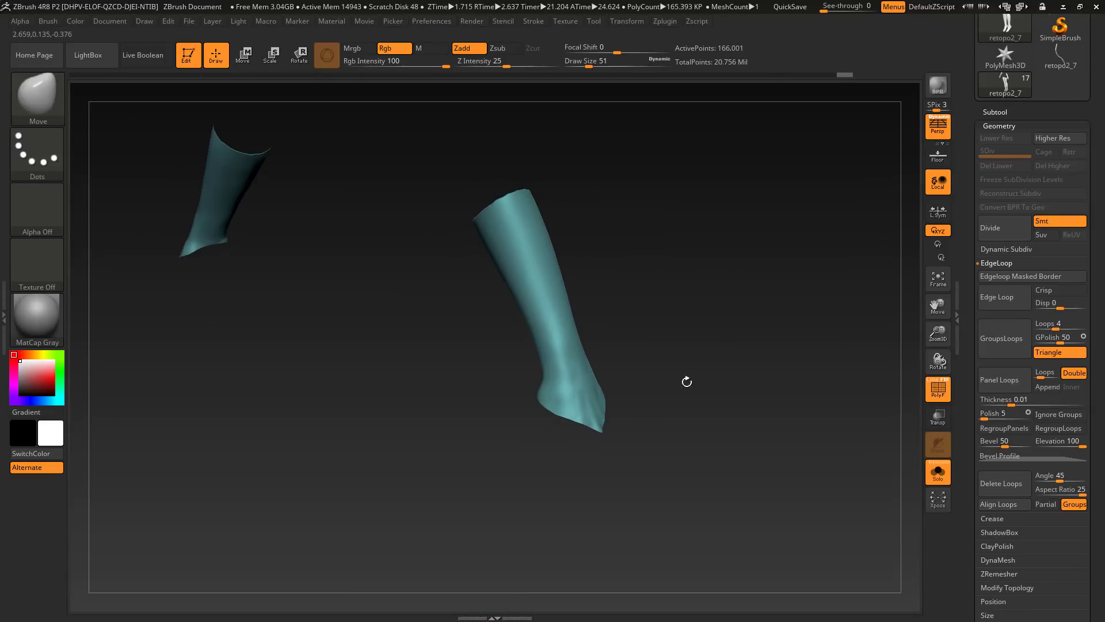
click(1007, 587)
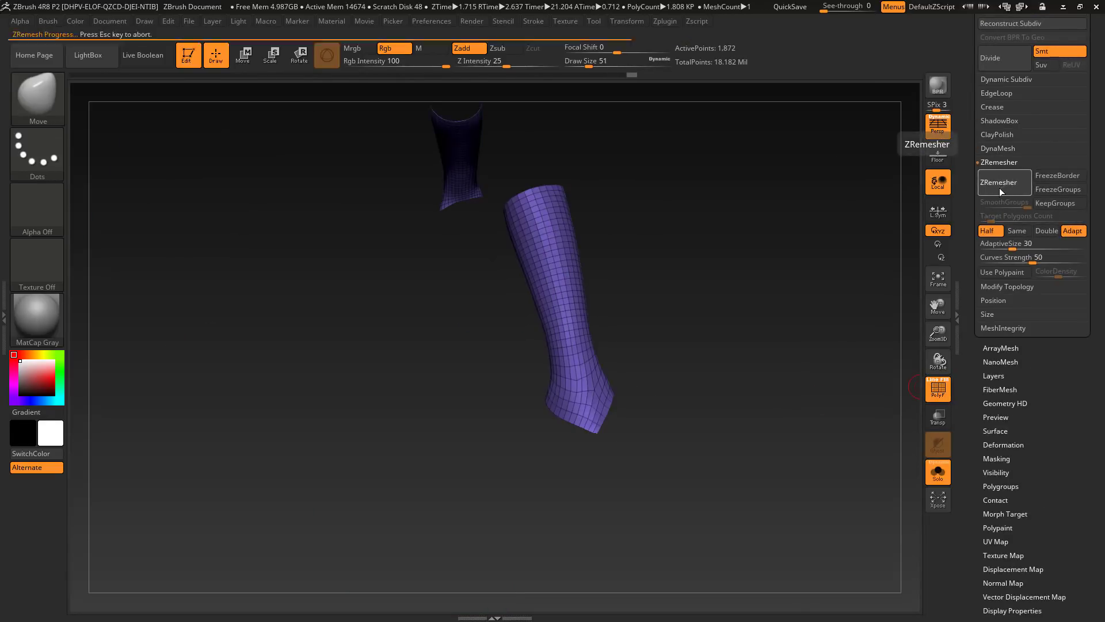
drag(795, 328, 741, 380)
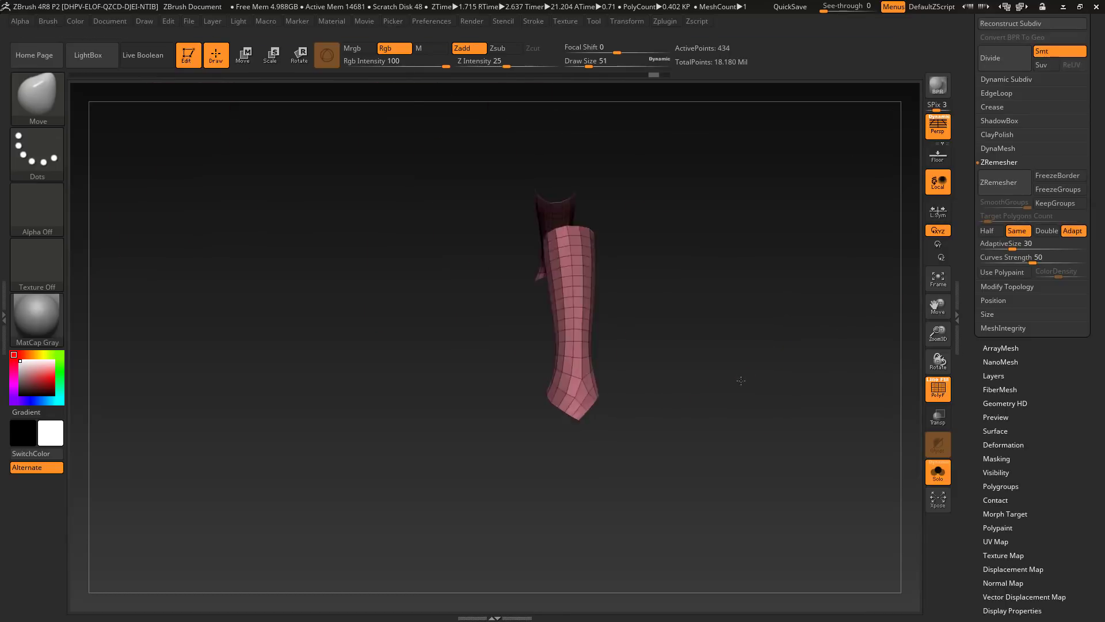
- Try thickening the forearm sleeves with ZModeler, adding edge loops along the rim and subdividing them
key(b)
key(z)
key(m)
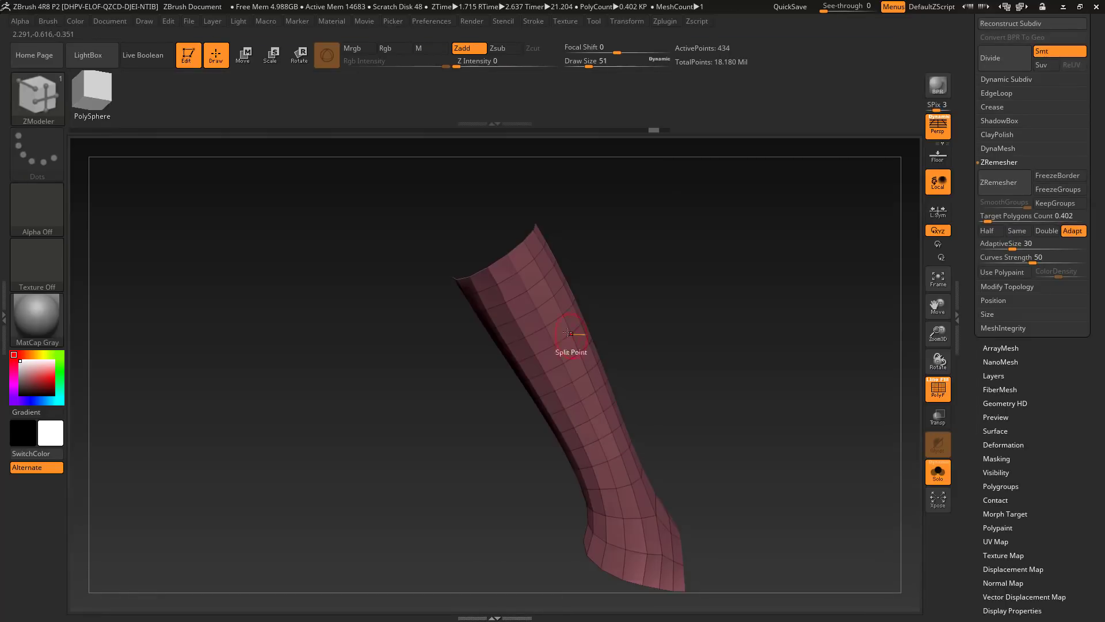
drag(731, 343, 550, 403)
key(space)
ctrl+right_drag(730, 342, 726, 385)
key(space)
click(410, 301)
click(507, 392)
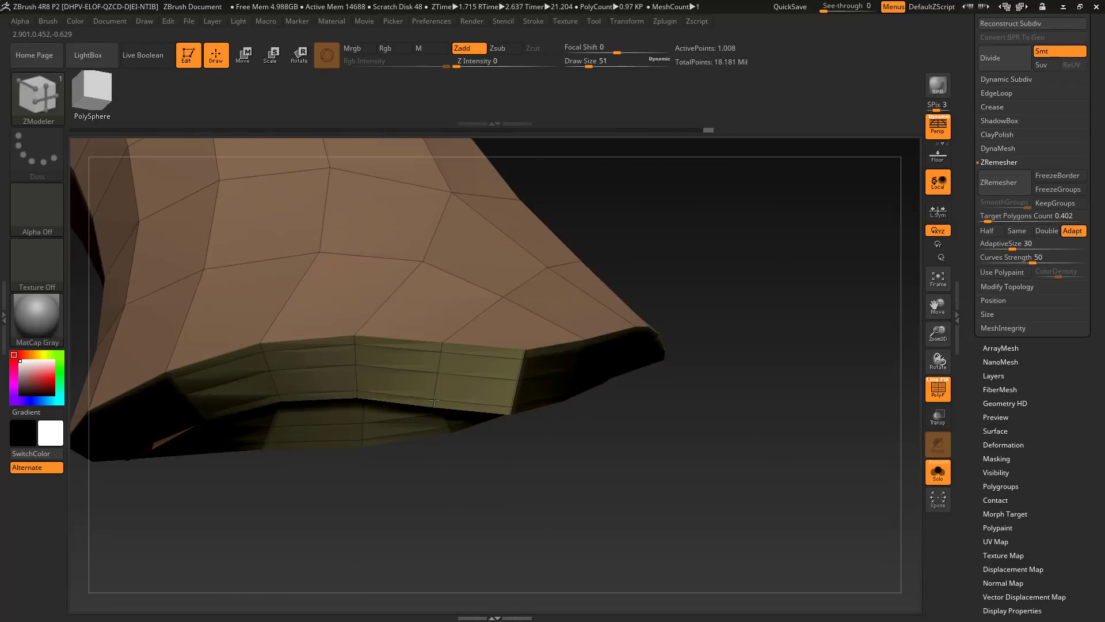
drag(702, 374, 662, 339)
ctrl+right_drag(650, 368, 637, 311)
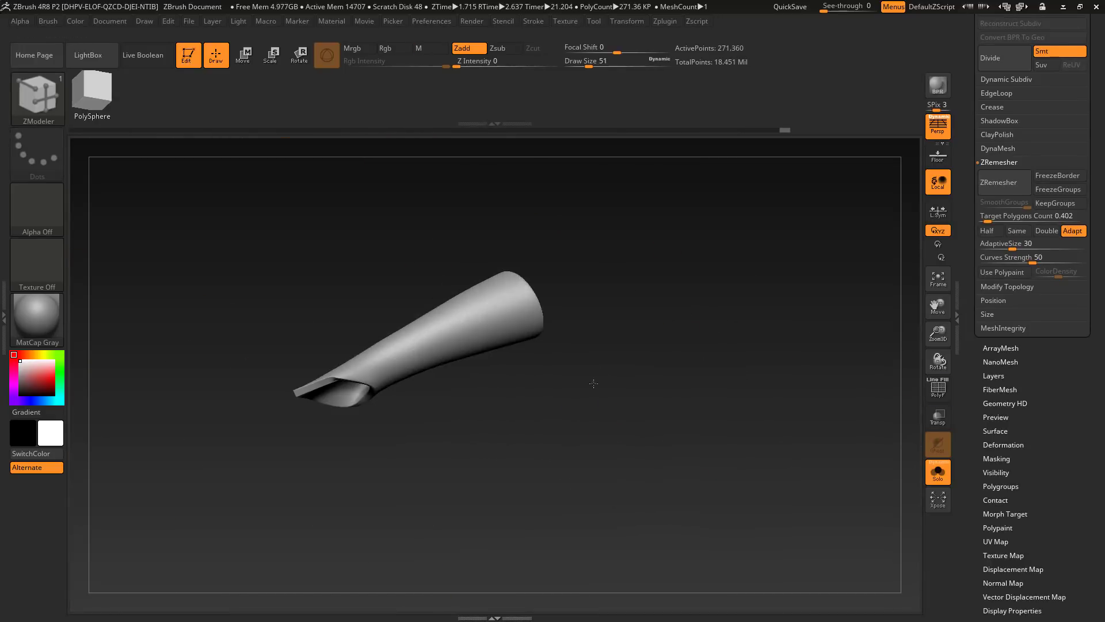
- Undo the sleeve subdivisions, thickening and low-polygon remesh
key(ctrl+z)
key(ctrl+z)
key(ctrl+z)
key(ctrl+z)
key(ctrl+z)
key(ctrl+z)
drag(594, 384, 664, 479)
ctrl+right_drag(664, 478, 649, 481)
key(shift+f)
key(ctrl+z)
key(ctrl+z)
key(ctrl+z)
key(ctrl+z)
key(ctrl+z)
key(ctrl+z)
drag(649, 481, 720, 465)
key(ctrl+z)
- Remesh the forearm sleeves with ZRemesher, using Same and then Half polygon density
click(1004, 182)
key(ctrl+z)
click(1008, 233)
click(1017, 232)
click(1005, 187)
click(1005, 188)
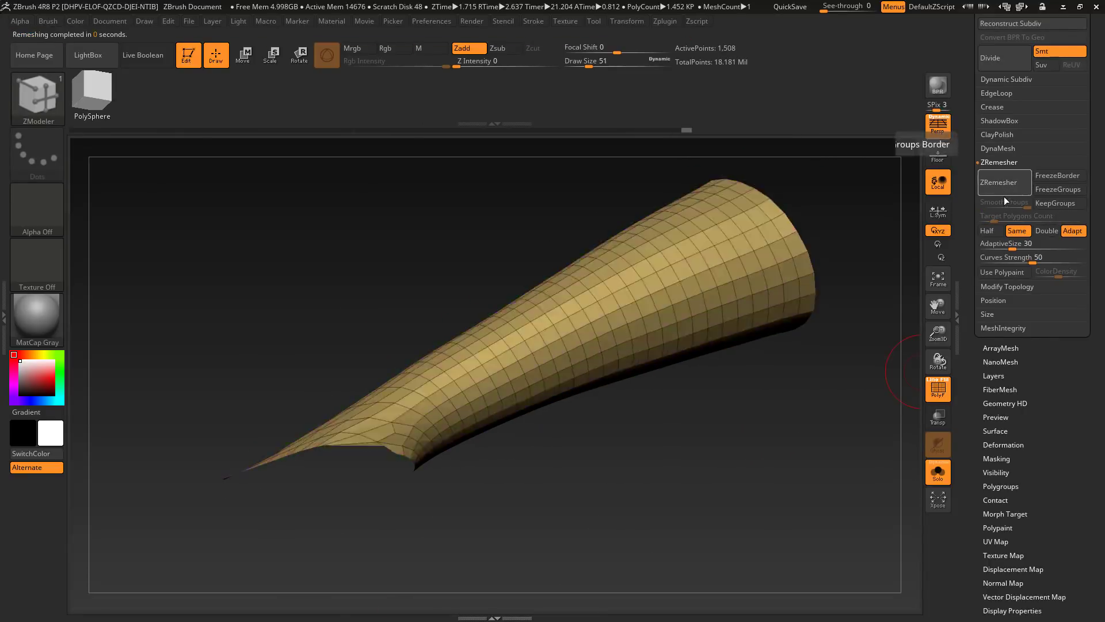
click(990, 231)
click(1000, 188)
click(1001, 188)
drag(760, 397, 522, 570)
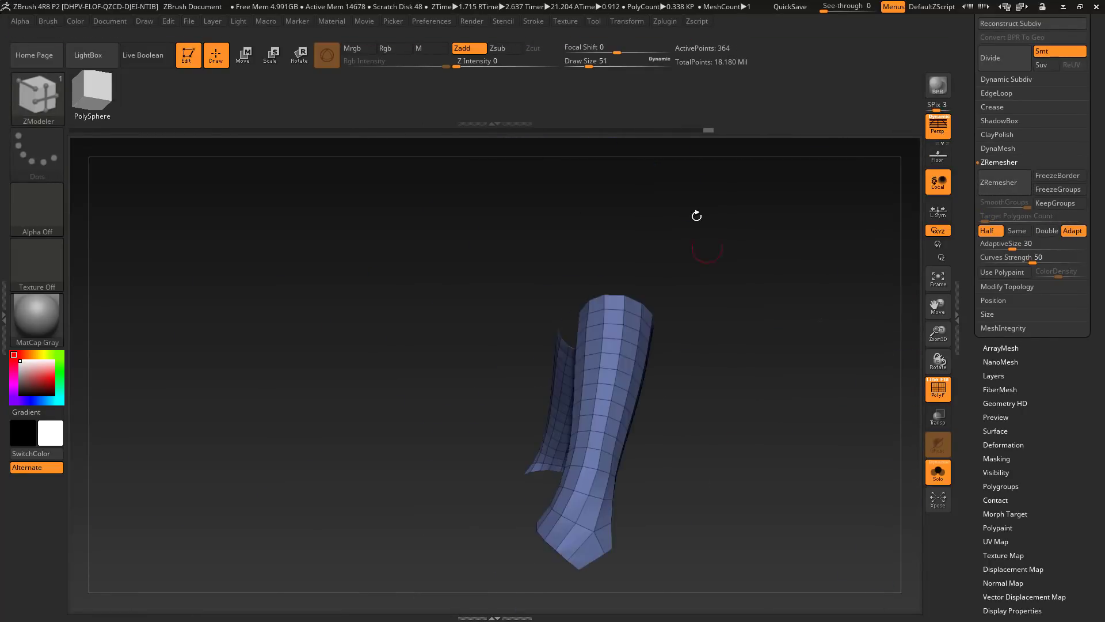
- Rerun ZRemesher on the forearm sleeves and even out their topology with the Same setting
click(1003, 187)
drag(765, 397, 719, 443)
click(1003, 191)
click(1017, 232)
click(1004, 193)
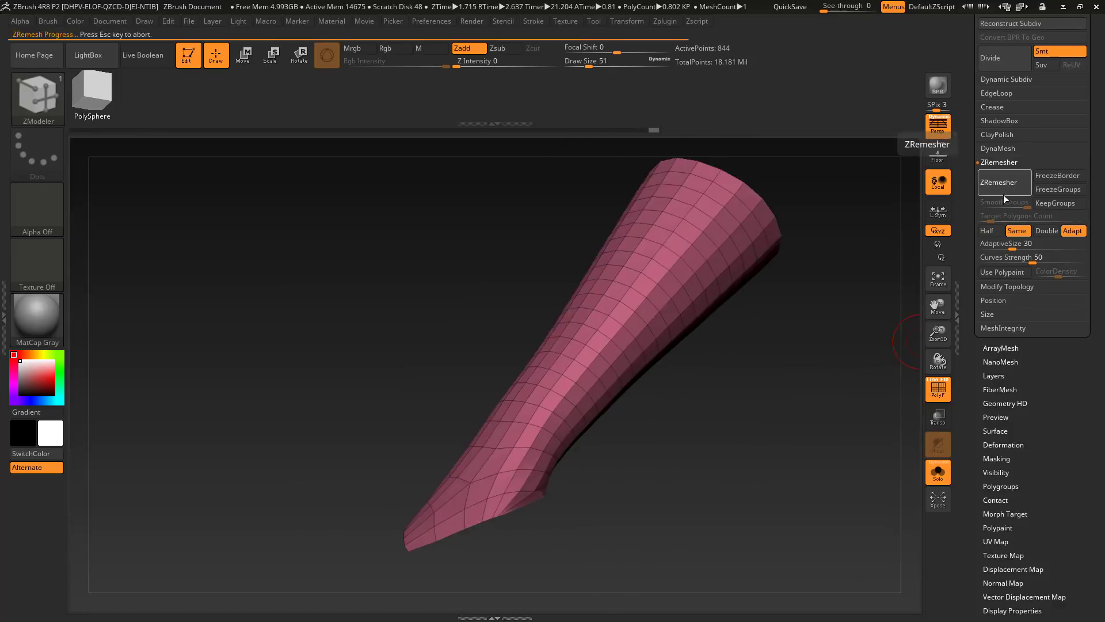
click(1000, 192)
- Give the remeshed forearm sleeves thickness and subdivide them to smooth the surface
drag(766, 414, 508, 443)
key(ctrl+d)
key(ctrl+d)
drag(535, 298, 749, 449)
key(ctrl+d)
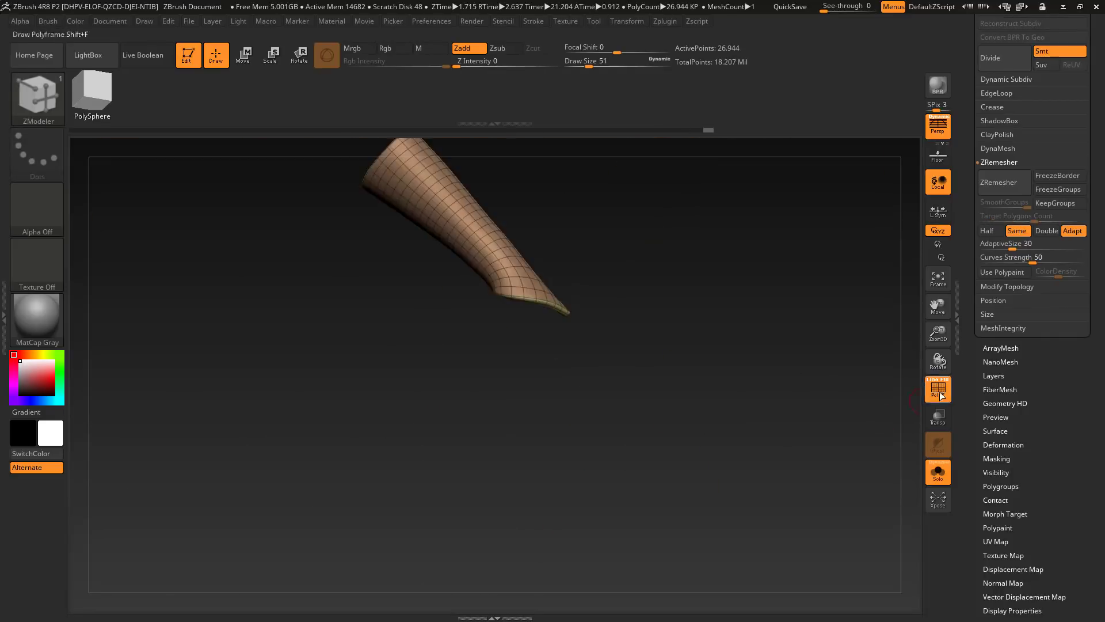
- Undo the forearm sleeve subdivisions and insert supporting edge loops around the thickened sleeve rims with ZModeler
key(ctrl+z)
key(shift+f)
drag(728, 398, 572, 288)
click(499, 403)
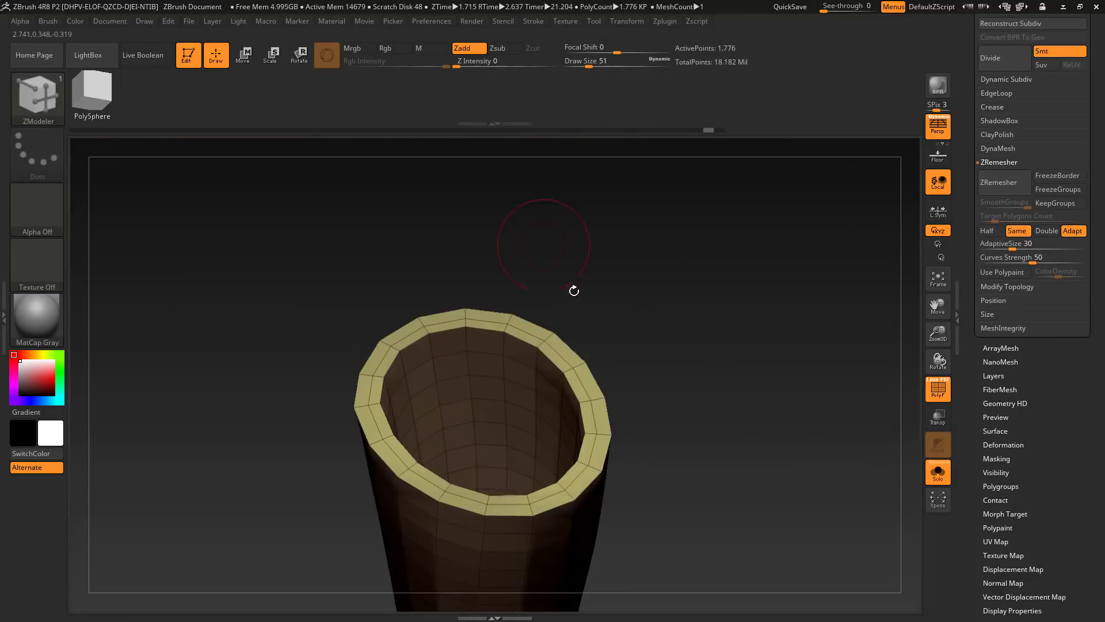
click(603, 396)
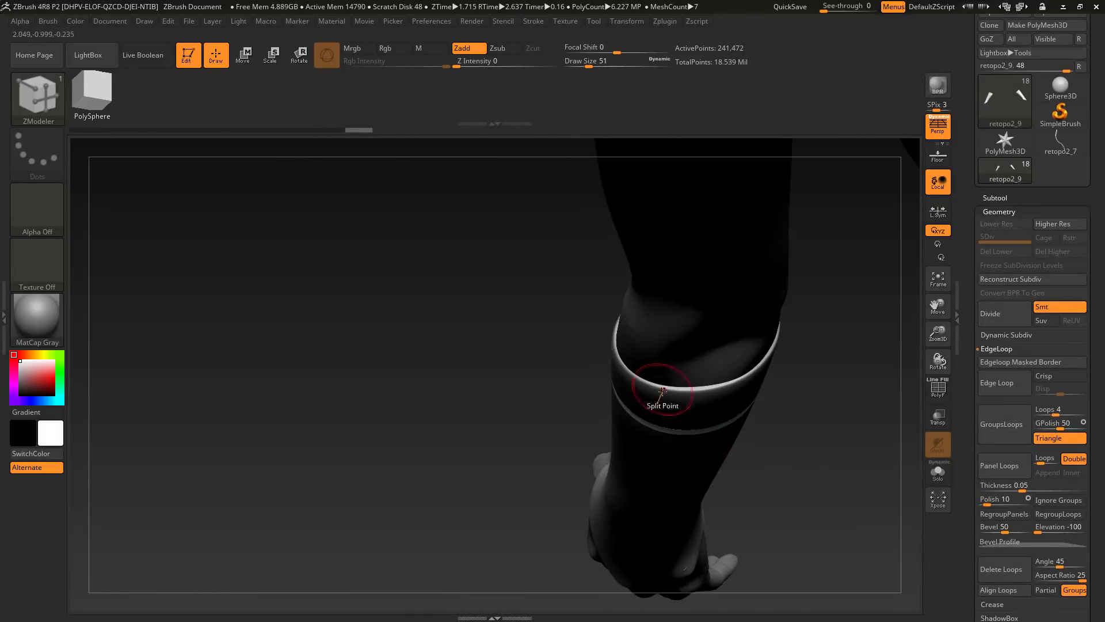
key(b)
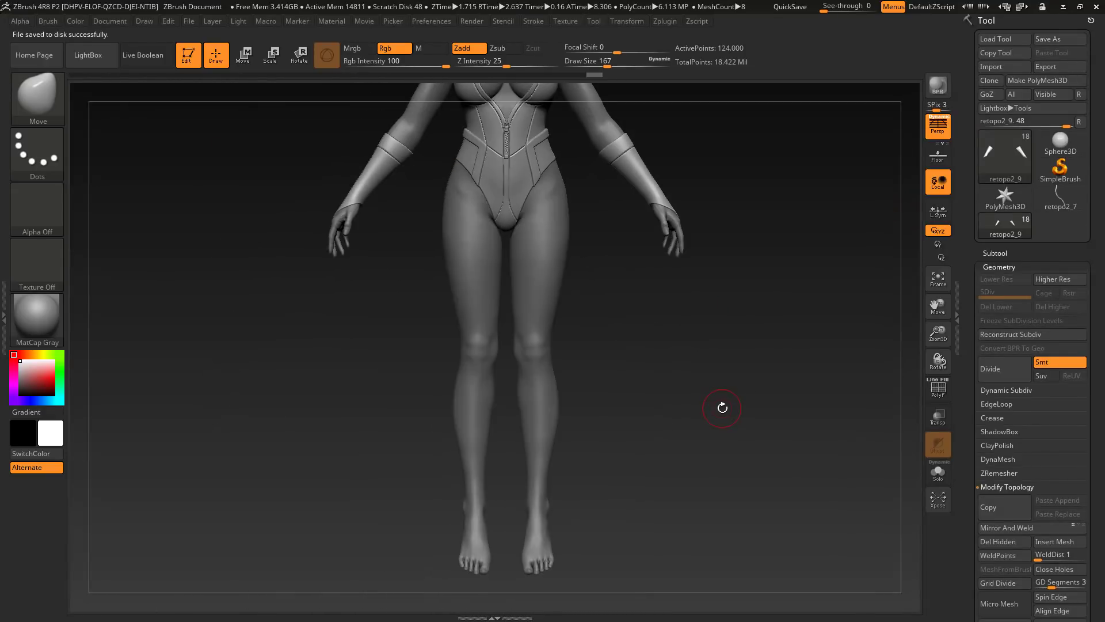
- Isolate the retopo2_6 subtool, keep only its legs visible and delete the hidden arms
drag(723, 408, 672, 430)
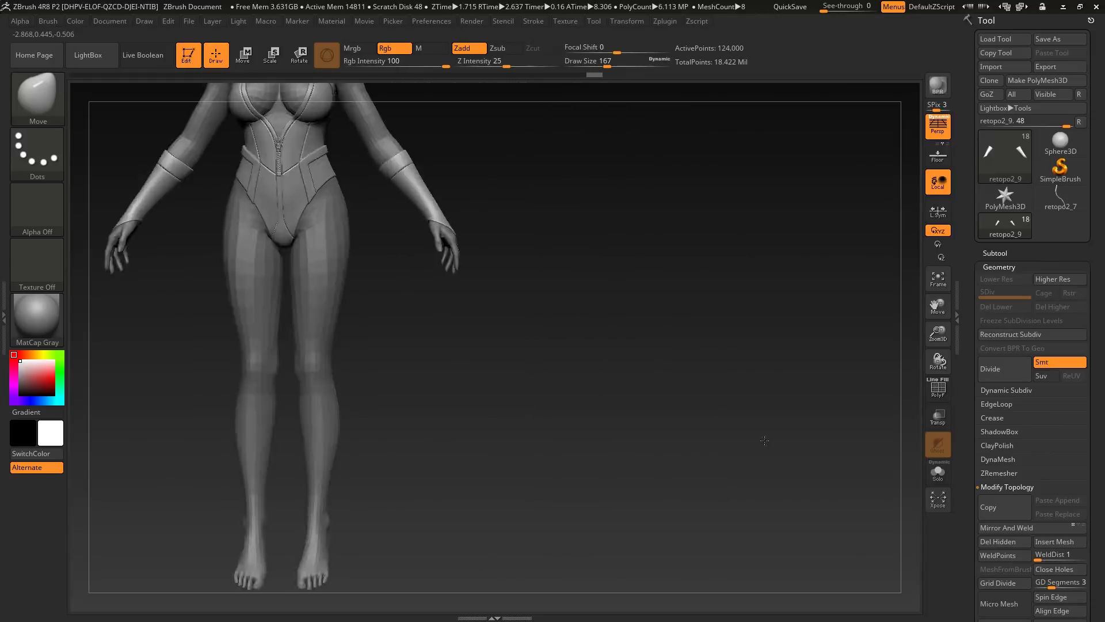
click(995, 253)
click(1013, 327)
click(938, 471)
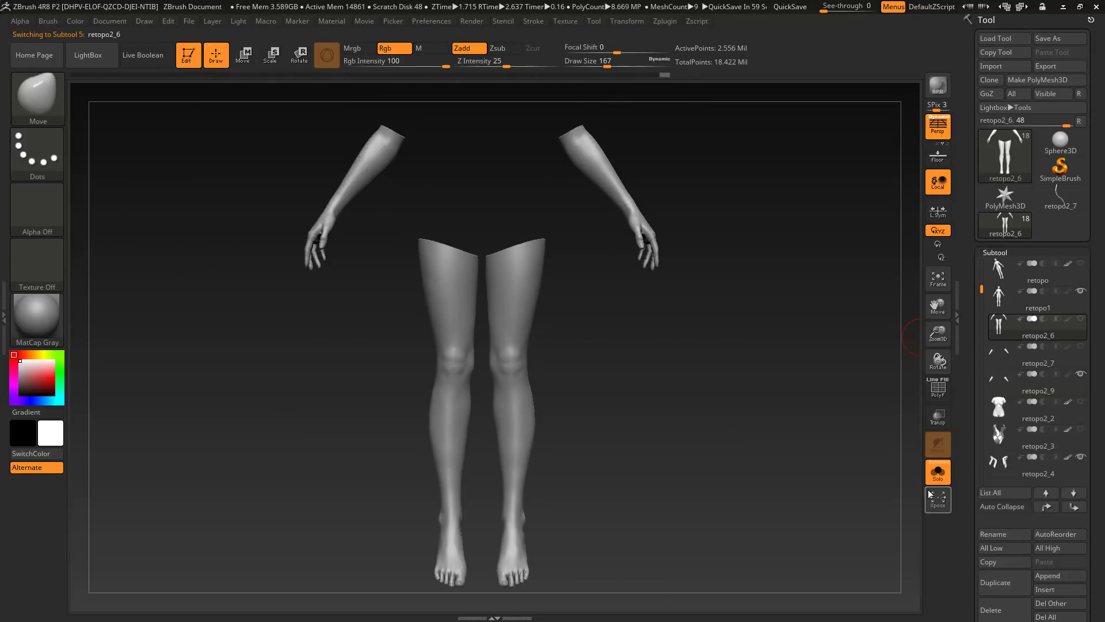
ctrl+shift+drag(466, 525, 438, 521)
click(997, 328)
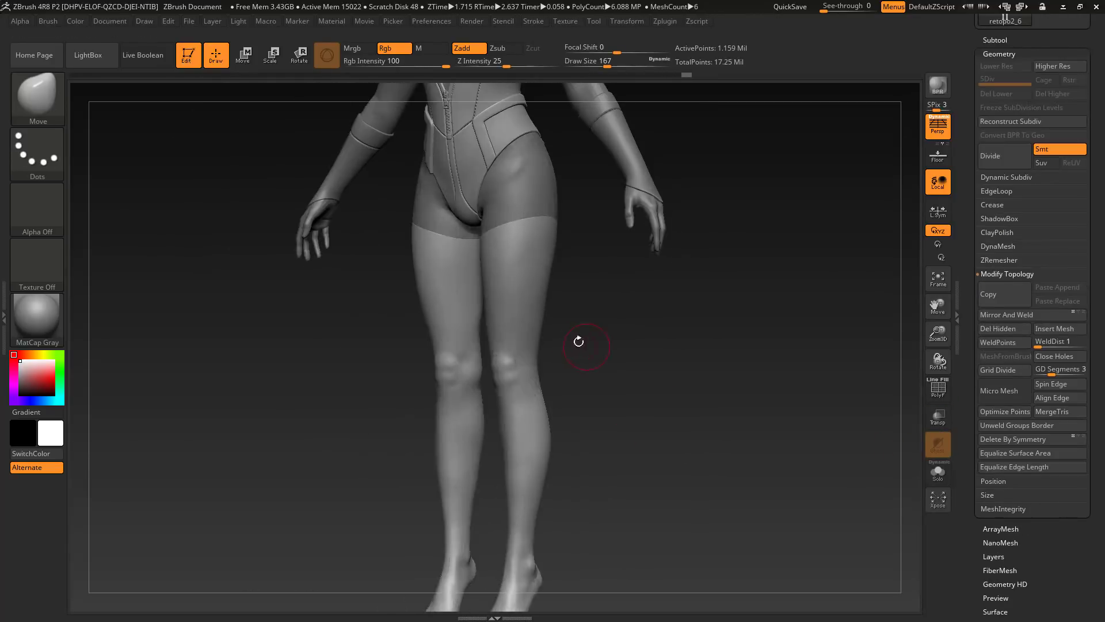
- Rebuild the lower subdivision levels of the legs with Reconstruct Subdiv, checking the topology in polyframe view
ctrl+drag(351, 188, 574, 280)
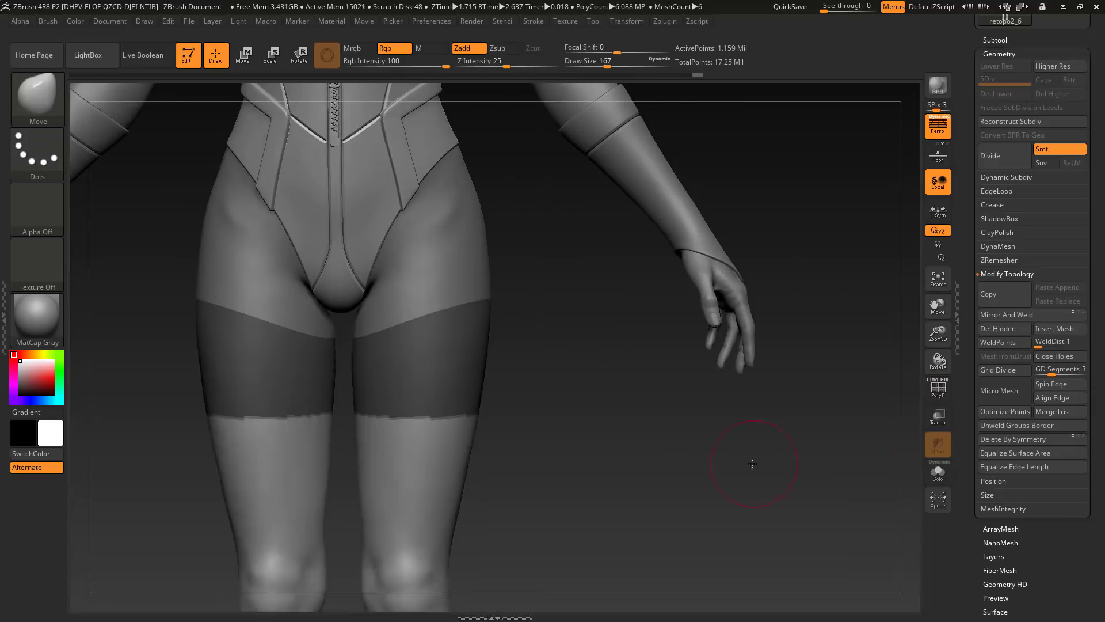
key(shift+f)
click(998, 122)
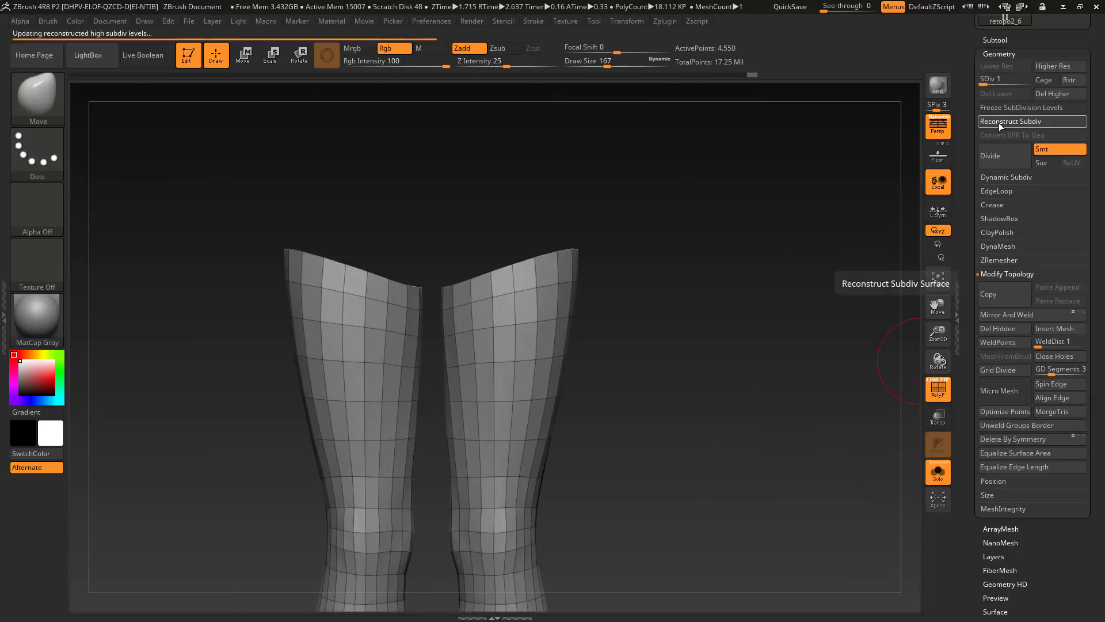
click(999, 123)
click(943, 395)
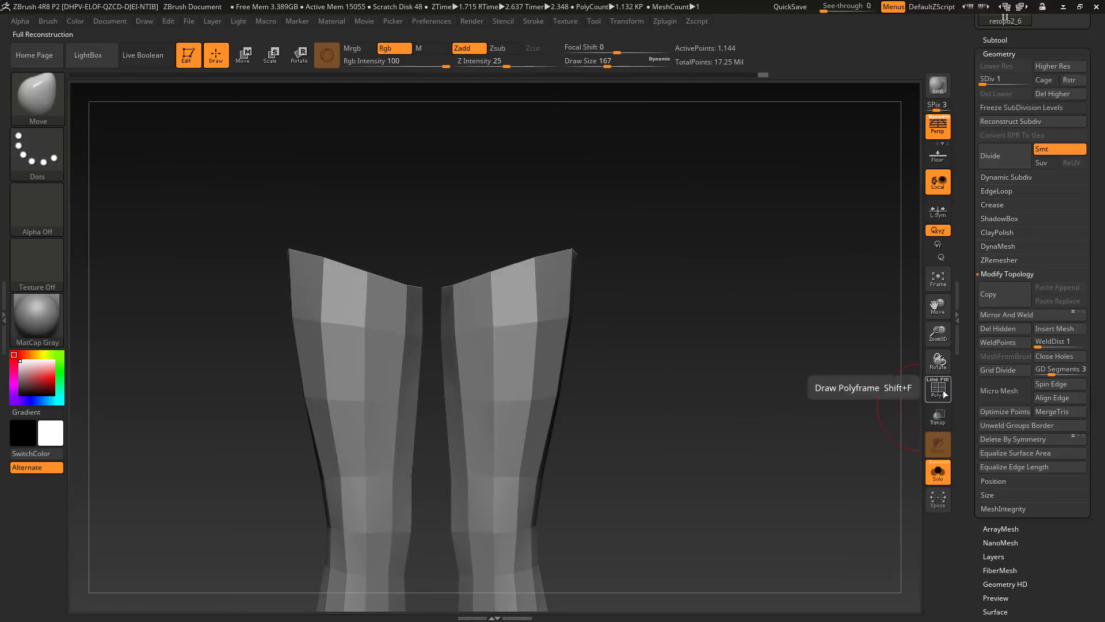
click(943, 395)
- Compare the level 2 legs with the full costume and return them to subdivision level 6
key(d)
ctrl+shift+drag(251, 216, 622, 352)
ctrl+shift+click(841, 463)
click(929, 469)
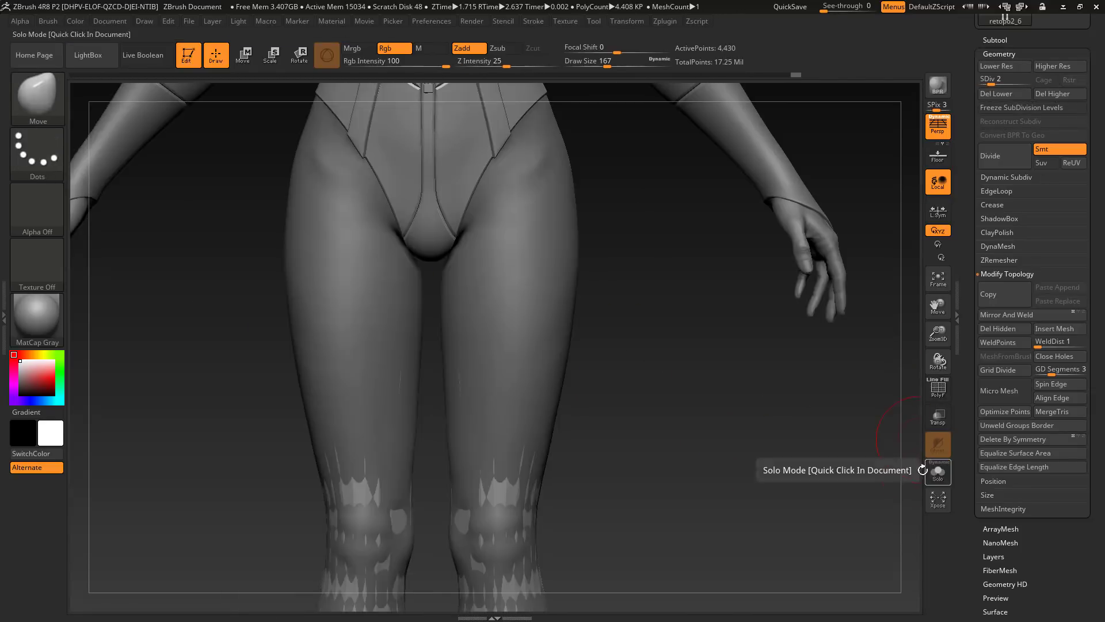
click(929, 470)
drag(804, 488, 891, 433)
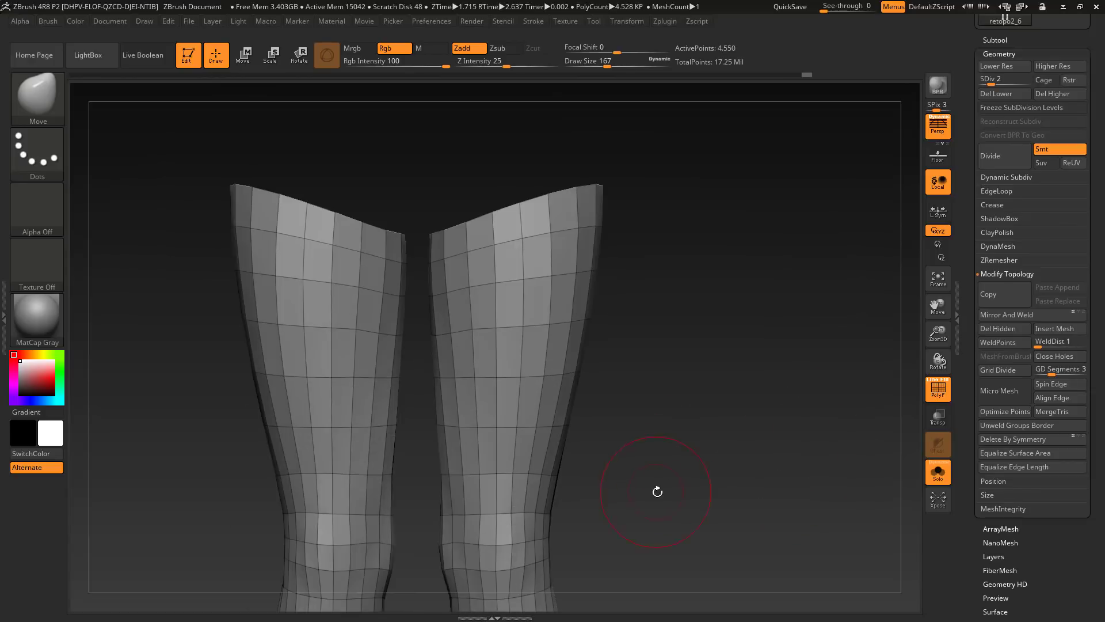
key(d)
key(d)
key(d)
key(d)
key(shift+f)
- Try to slice the upper thighs off the legs with SliceRect and isolate the resulting polygroup
ctrl+shift+click(49, 105)
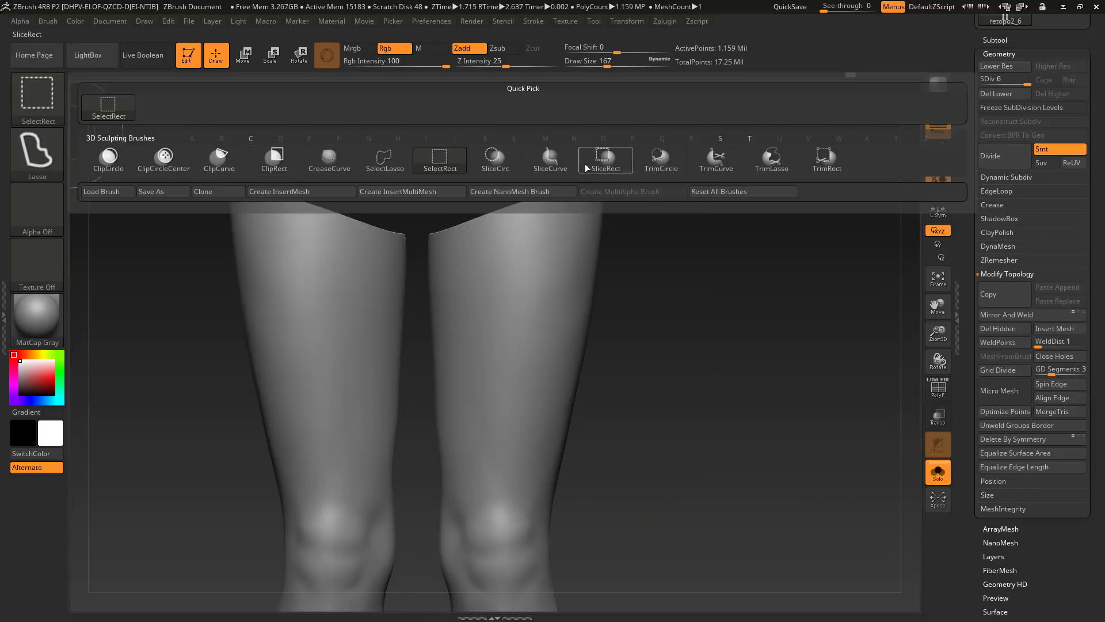
click(586, 168)
ctrl+shift+drag(665, 332, 187, 136)
key(shift+f)
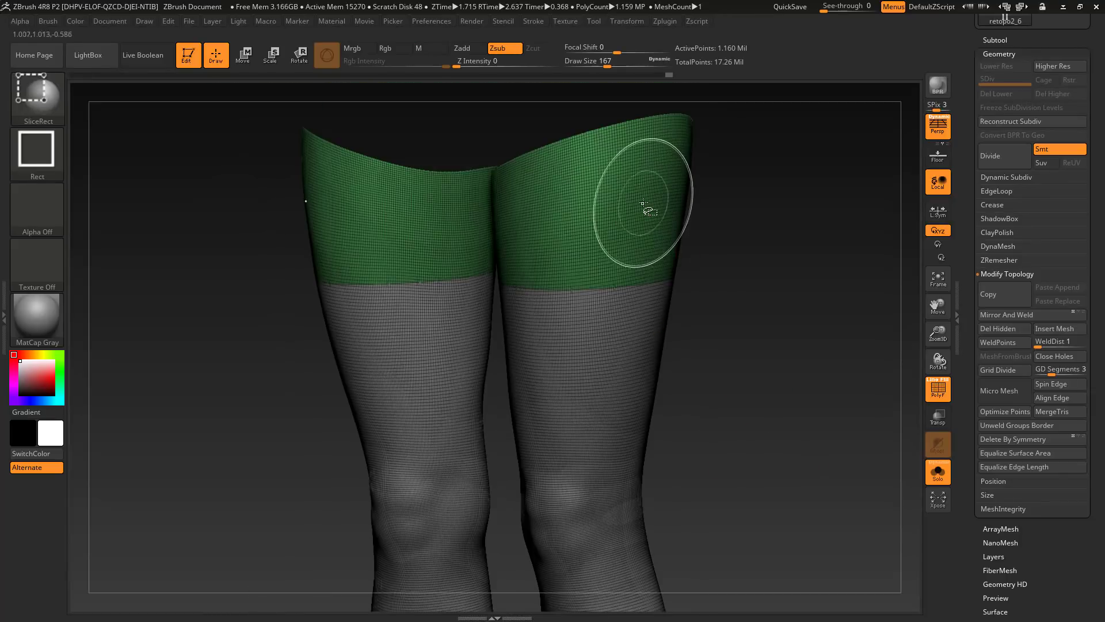
ctrl+shift+click(643, 203)
ctrl+shift+click(643, 203)
key(shift+f)
- Check the thigh cut height against the full costume and undo the slice
click(937, 472)
alt+drag(817, 457, 728, 449)
click(937, 472)
key(shift+f)
key(ctrl+z)
key(ctrl+z)
key(ctrl+z)
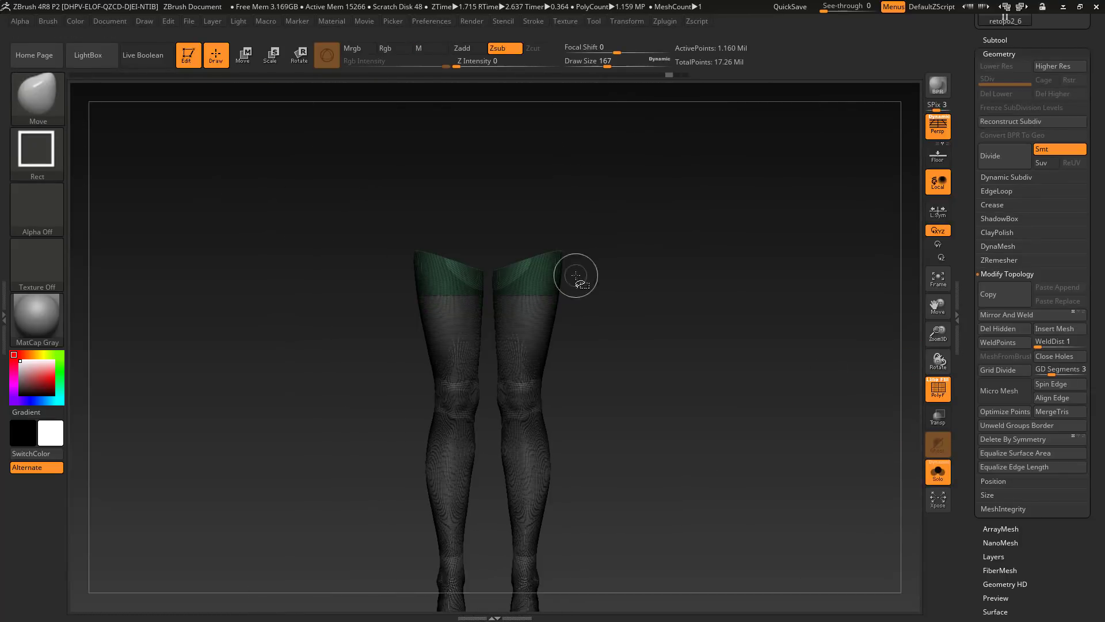
- Slice the lower shins from the legs and isolate the section from mid-thigh to below the knees
ctrl+shift+click(537, 326)
click(937, 472)
drag(817, 437, 766, 490)
alt+drag(706, 570, 700, 433)
ctrl+shift+drag(415, 355, 618, 581)
drag(765, 489, 759, 460)
click(938, 472)
key(shift+f)
ctrl+shift+click(553, 339)
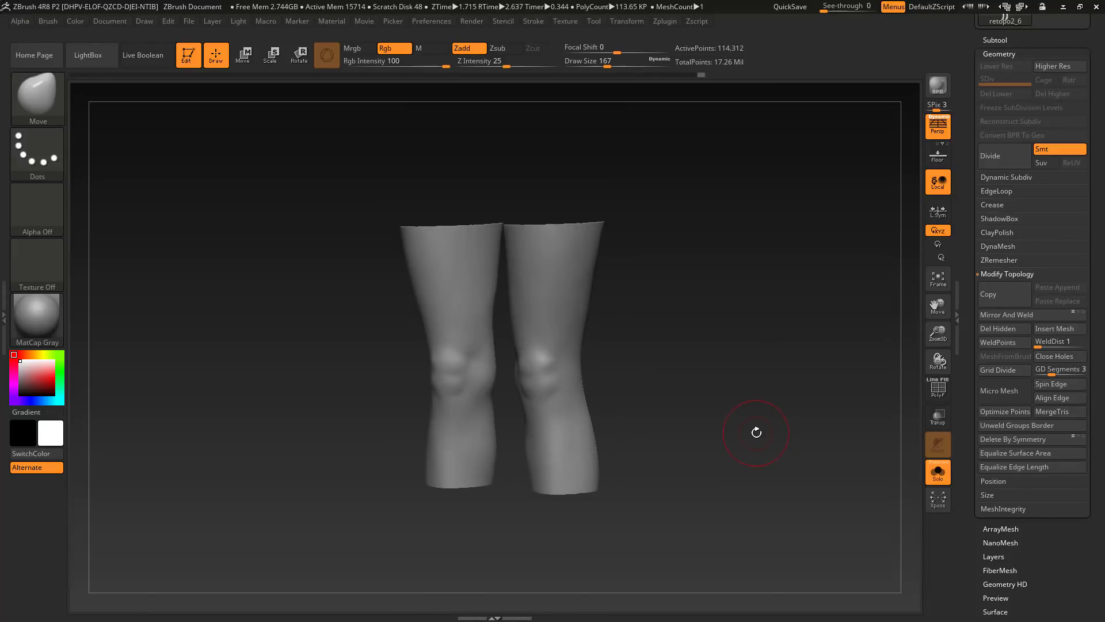
- Duplicate the isolated leg section as a separate subtool
drag(1099, 155, 1101, 217)
click(996, 102)
click(996, 428)
click(1002, 197)
shift+drag(837, 332, 806, 346)
alt+drag(806, 368, 806, 426)
drag(1095, 488, 1095, 252)
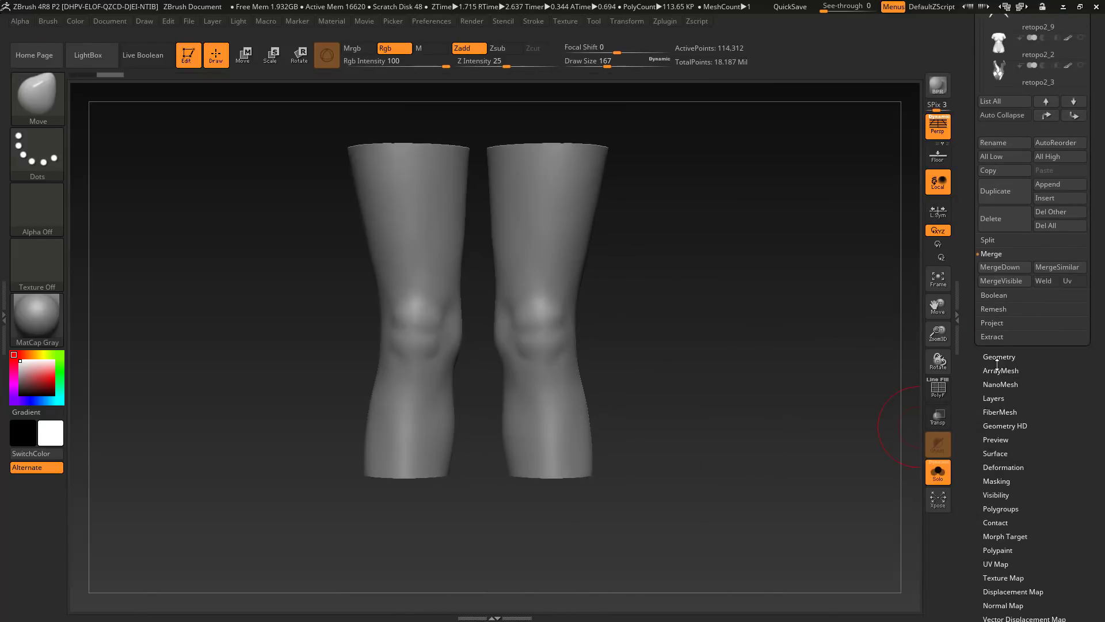
- Turn off perspective and slice a narrow band across the upper edge of the leg section
click(999, 357)
key(p)
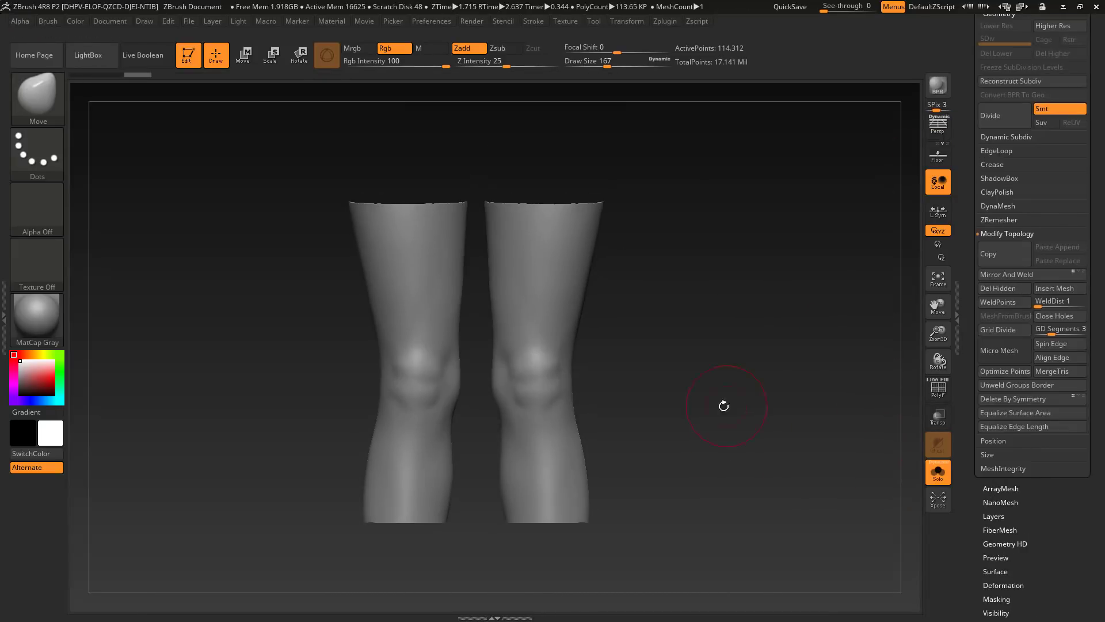
ctrl+shift+drag(306, 162, 652, 228)
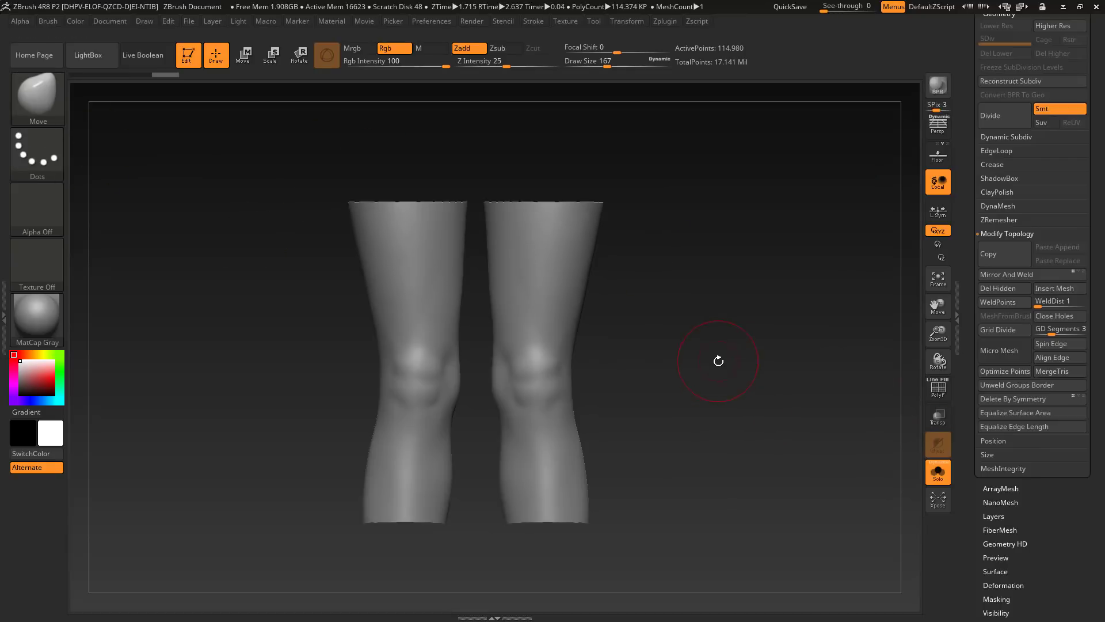
- Lasso-mask the leg section, leaving a diagonal triangular area on each inner thigh unmasked
alt+drag(718, 361, 703, 379)
ctrl+drag(525, 264, 634, 230)
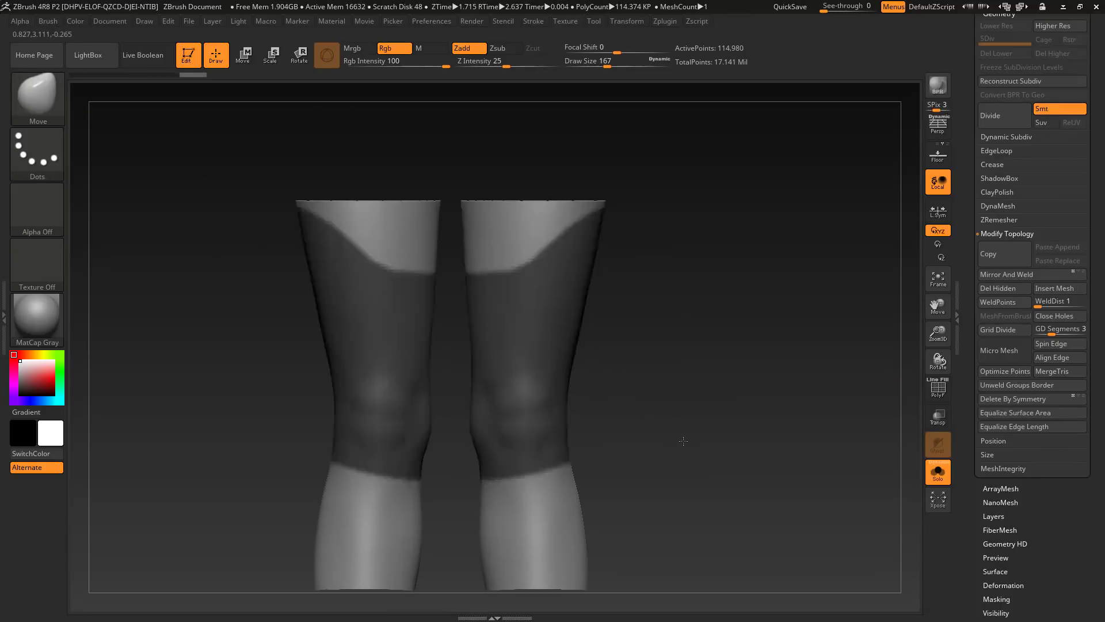
alt+drag(720, 369, 748, 403)
ctrl+drag(477, 327, 591, 279)
mouse_move(482, 444)
mouse_down()
mouse_move(518, 403)
mouse_move(438, 375)
mouse_up()
ctrl+shift+drag(415, 163, 415, 206)
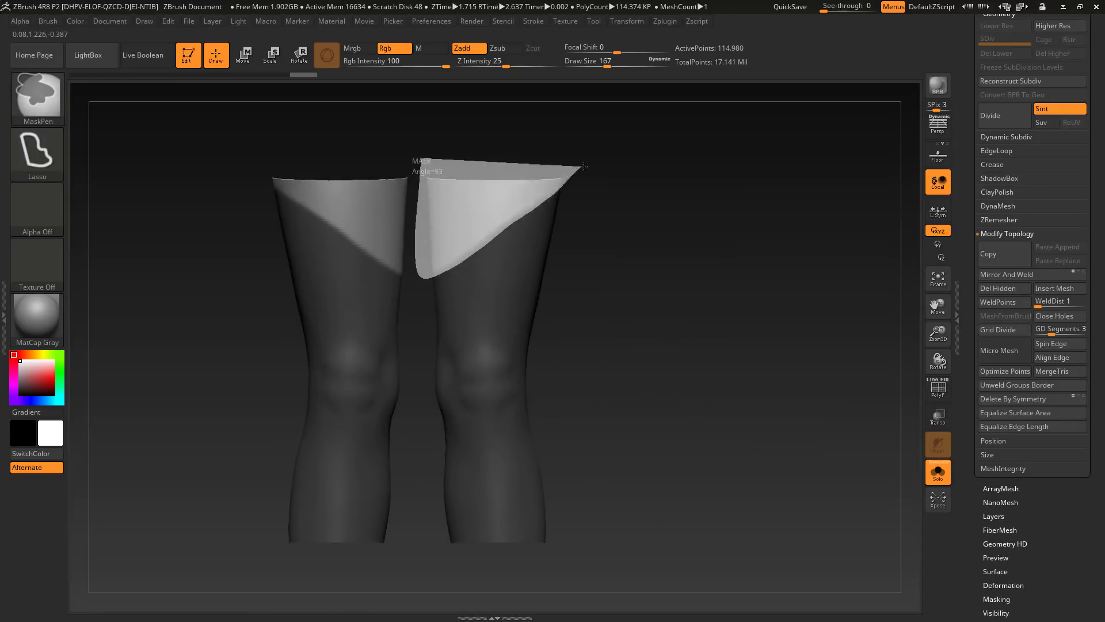
drag(416, 305, 499, 323)
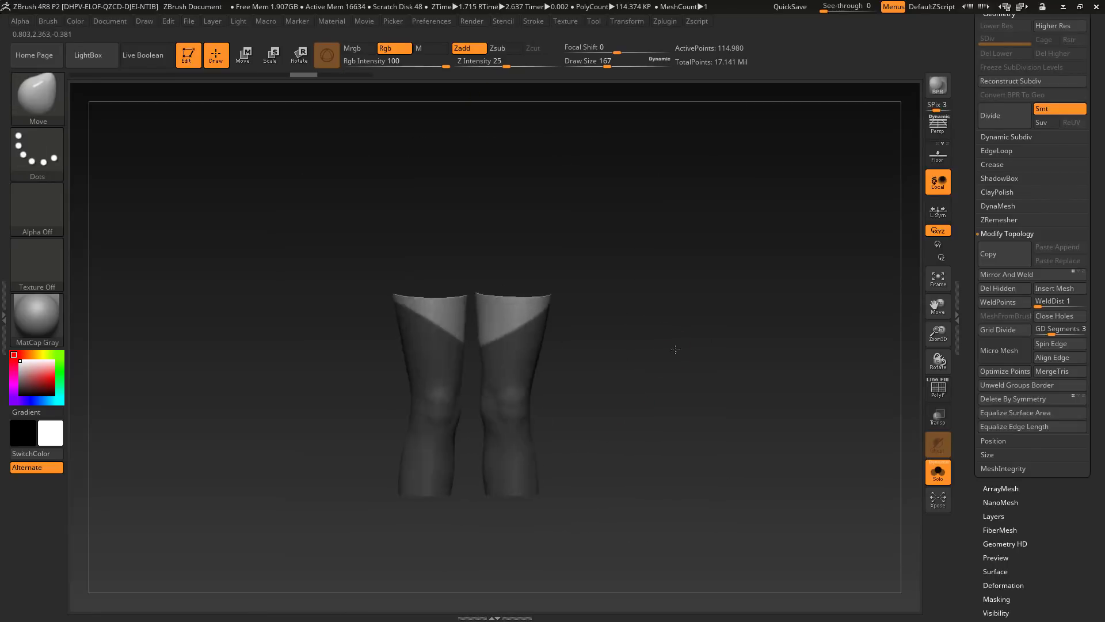
- Create a separate polygroup from the masked lower area of the leg section and clear the mask
key(f)
key(shift+f)
drag(675, 349, 777, 377)
drag(1043, 616, 1041, 476)
drag(777, 377, 852, 403)
click(996, 486)
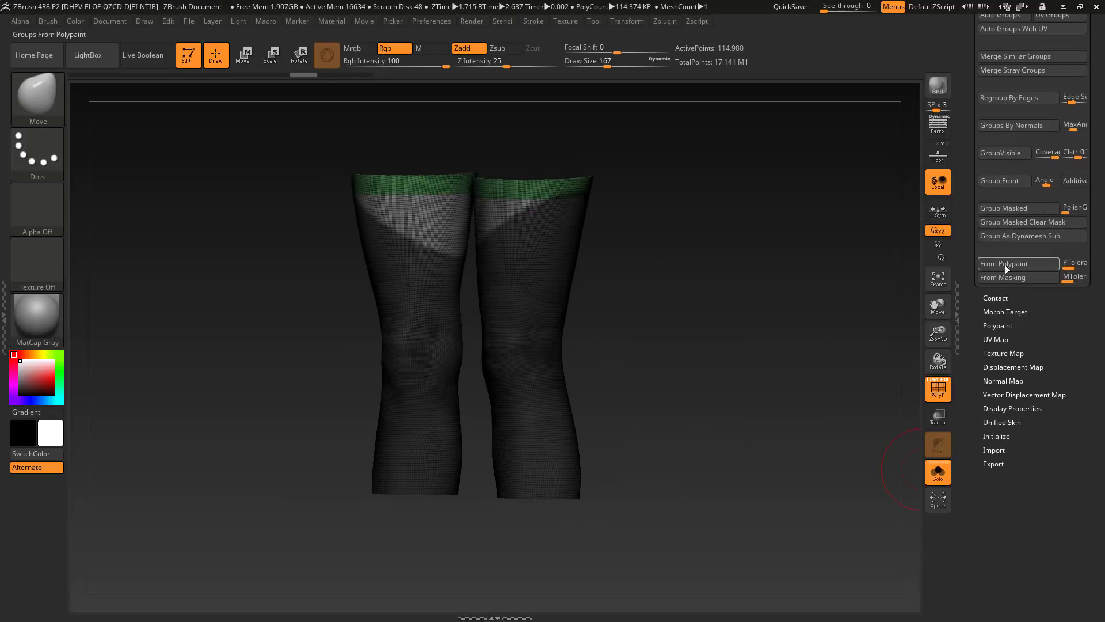
click(1006, 269)
drag(835, 345, 771, 400)
key(shift+f)
click(530, 205)
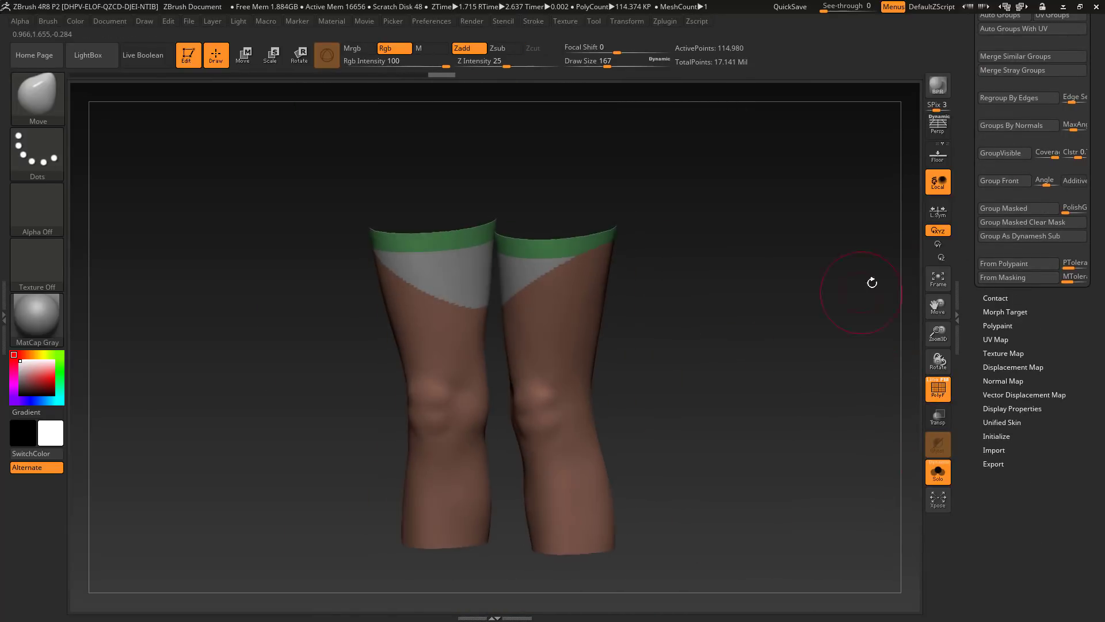
- Apply Panel Loops to the grouped leg section with thickness 0.05, polish 100, bevel 50 and elevation 0
scroll(1030, 230, up, 5)
click(1000, 71)
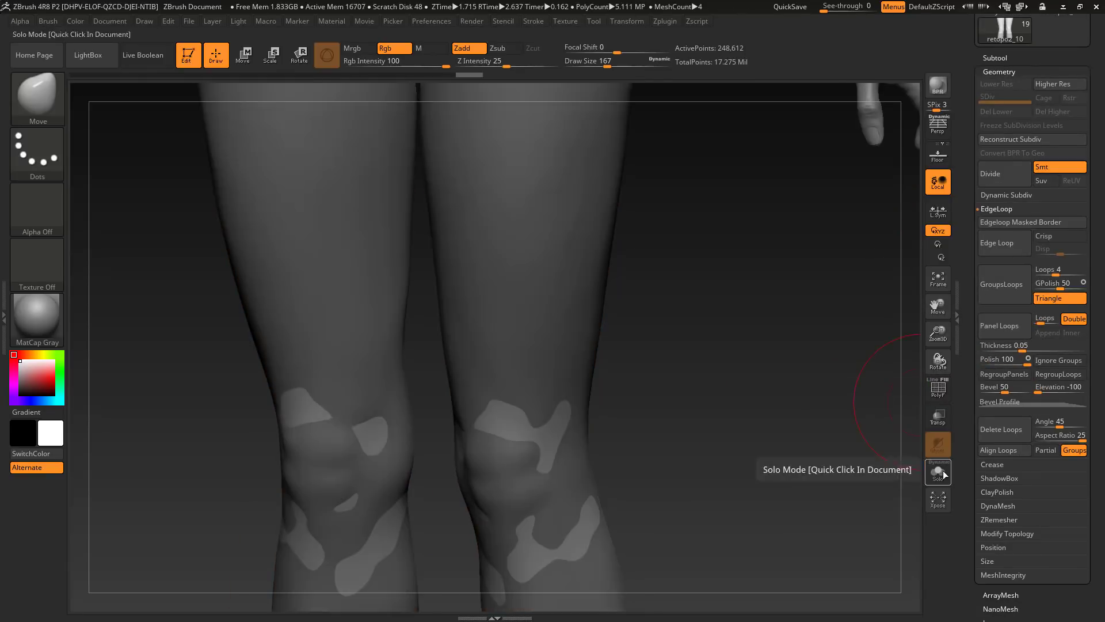
click(1002, 326)
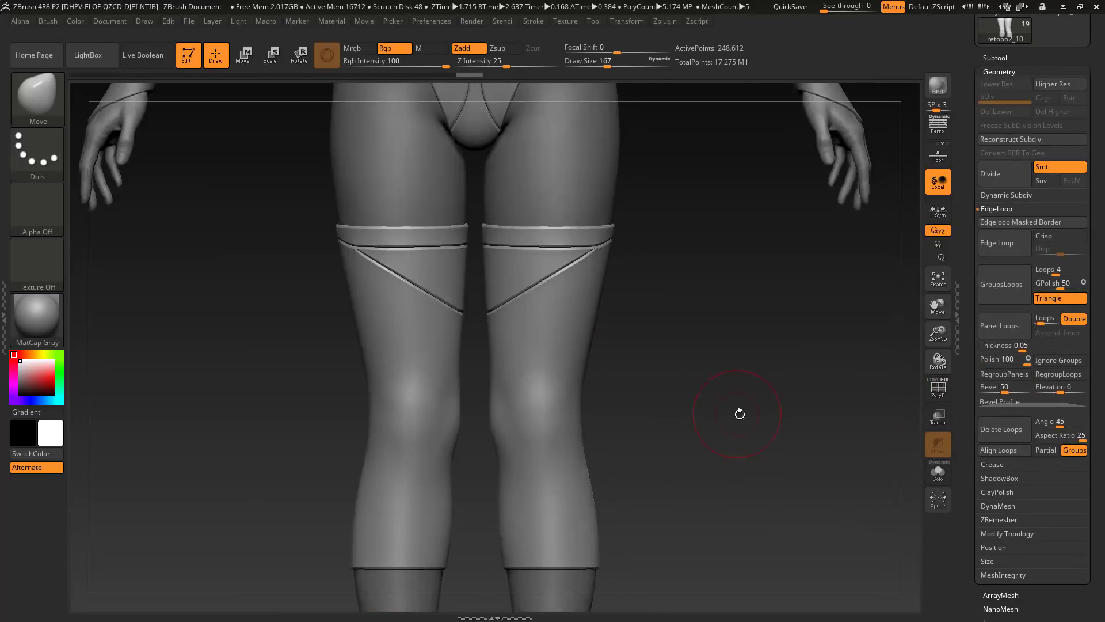
mouse_move(739, 414)
mouse_down()
mouse_move(756, 407)
mouse_move(727, 427)
mouse_up()
- Select and isolate the plain leg section retopo2_6 and mask everything except a diagonal strap across each thigh
alt+click(454, 321)
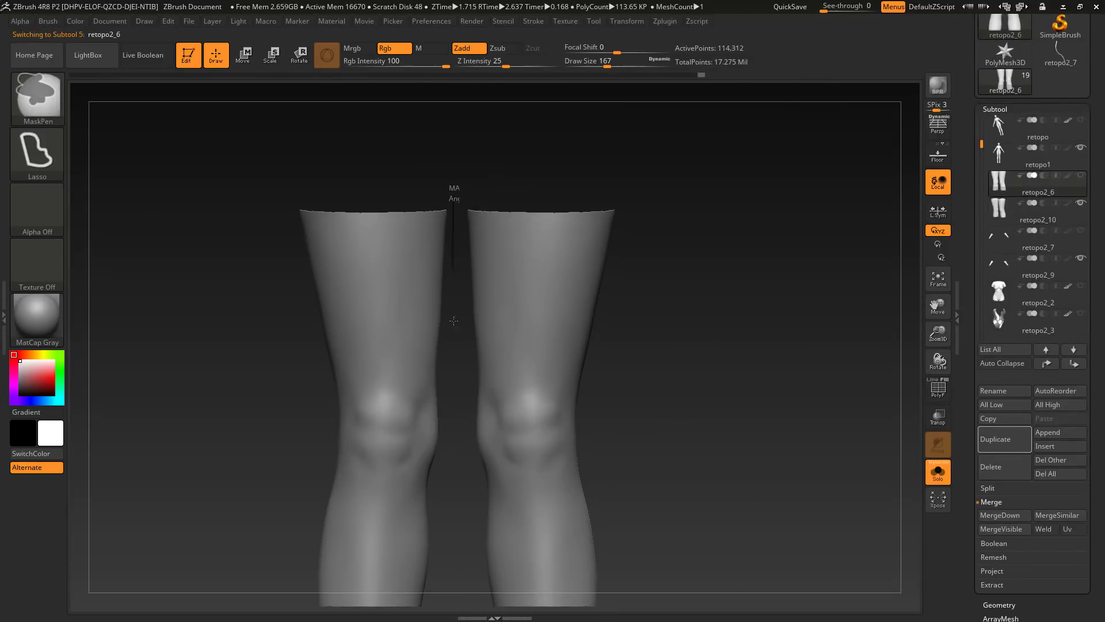
click(938, 473)
mouse_move(462, 298)
ctrl+mouse_down()
mouse_move(459, 322)
mouse_move(639, 231)
ctrl+mouse_up()
click(938, 472)
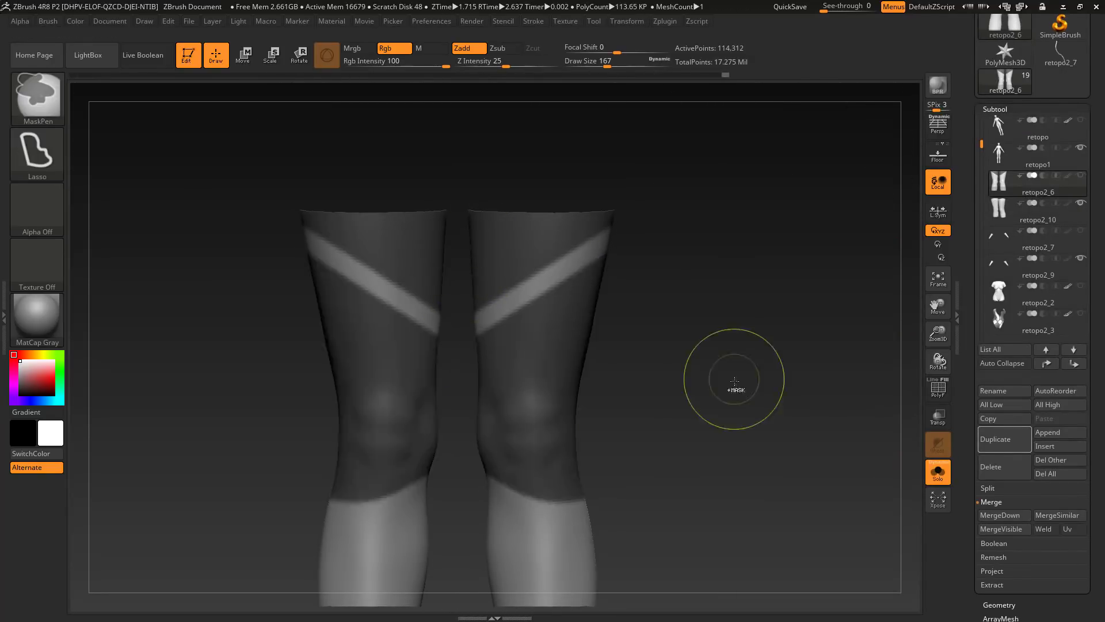
ctrl+shift+drag(498, 378, 614, 494)
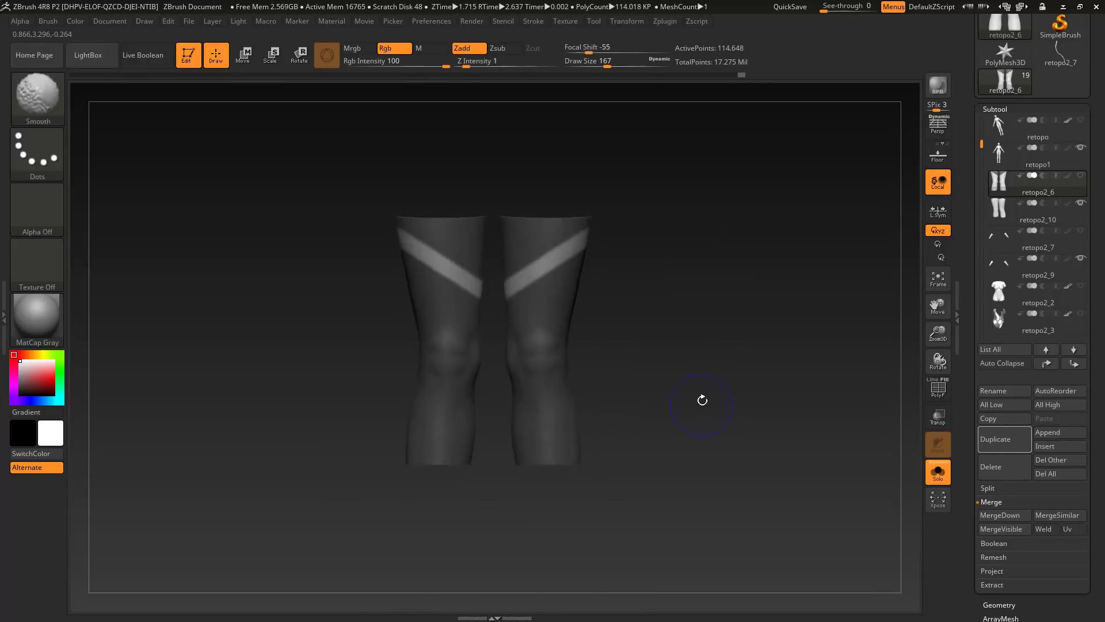
key(f)
- Turn the strap mask into polygroups, isolate the diagonal thigh straps and delete the remaining leg surface
click(938, 387)
drag(1024, 553, 1024, 387)
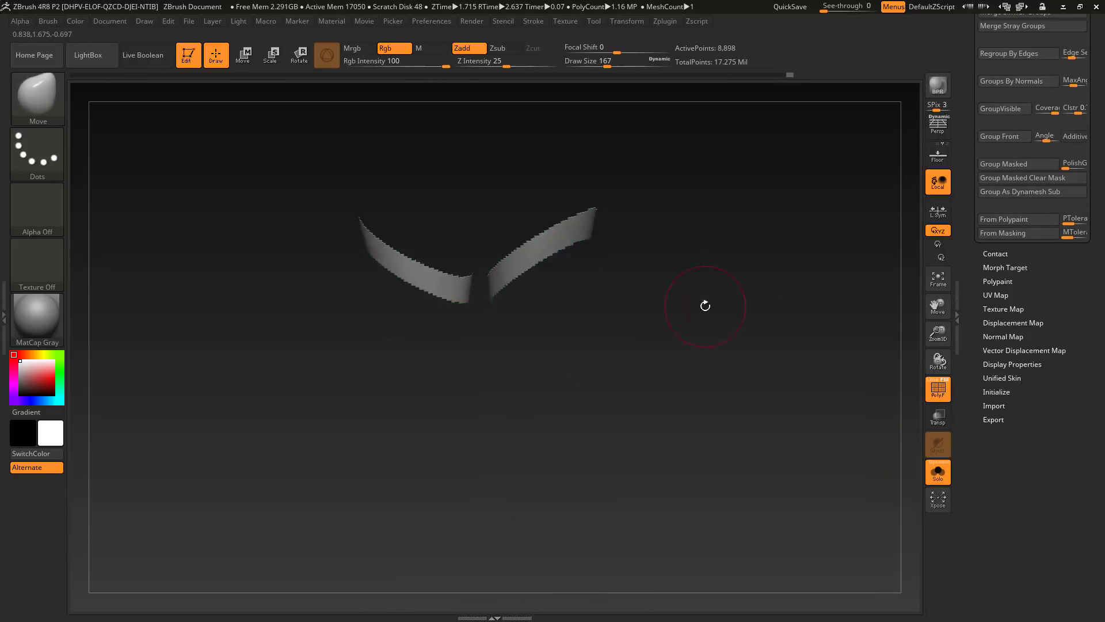
ctrl+shift+click(664, 358)
ctrl+alt+shift+click(507, 460)
click(1007, 320)
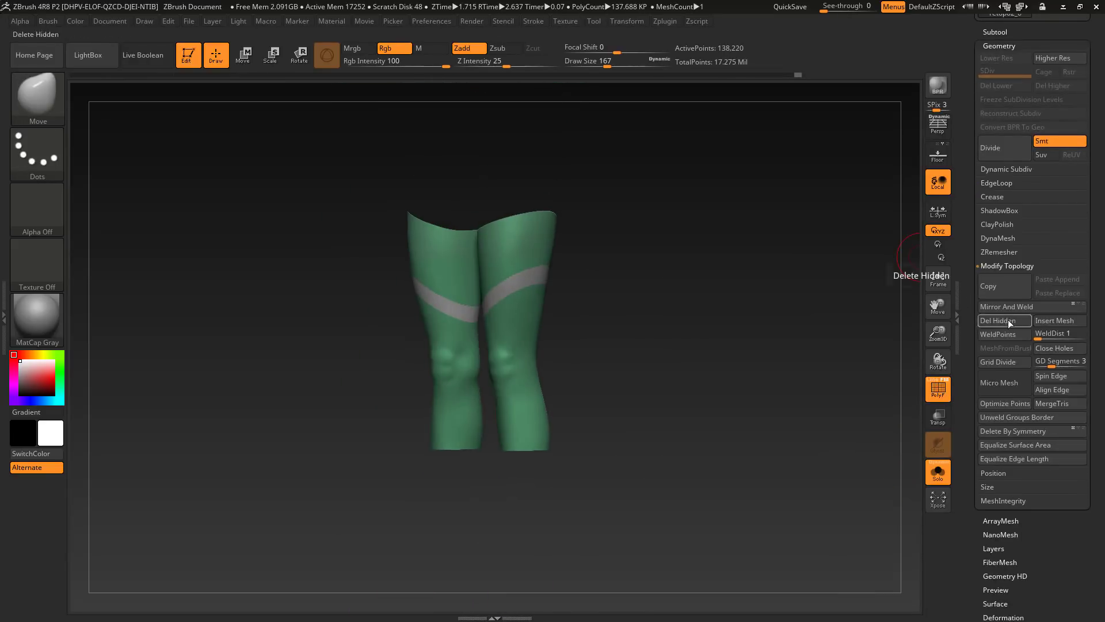
click(1007, 320)
key(f)
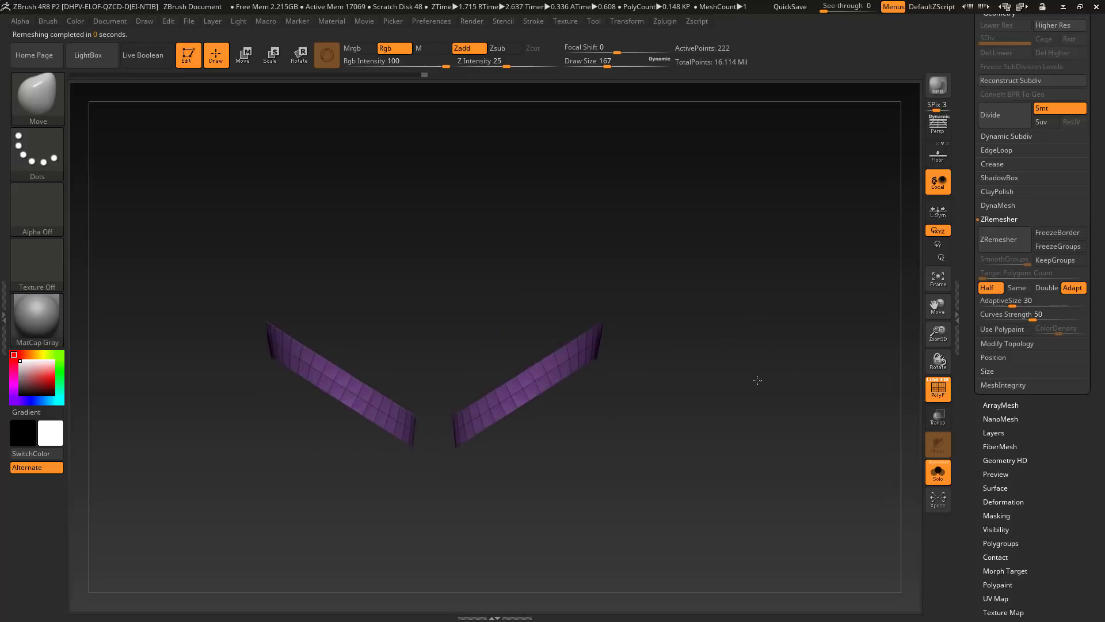
- Extrude the thigh straps outward with ZModeler to give them thickness, and undo the surplus edit
key(b)
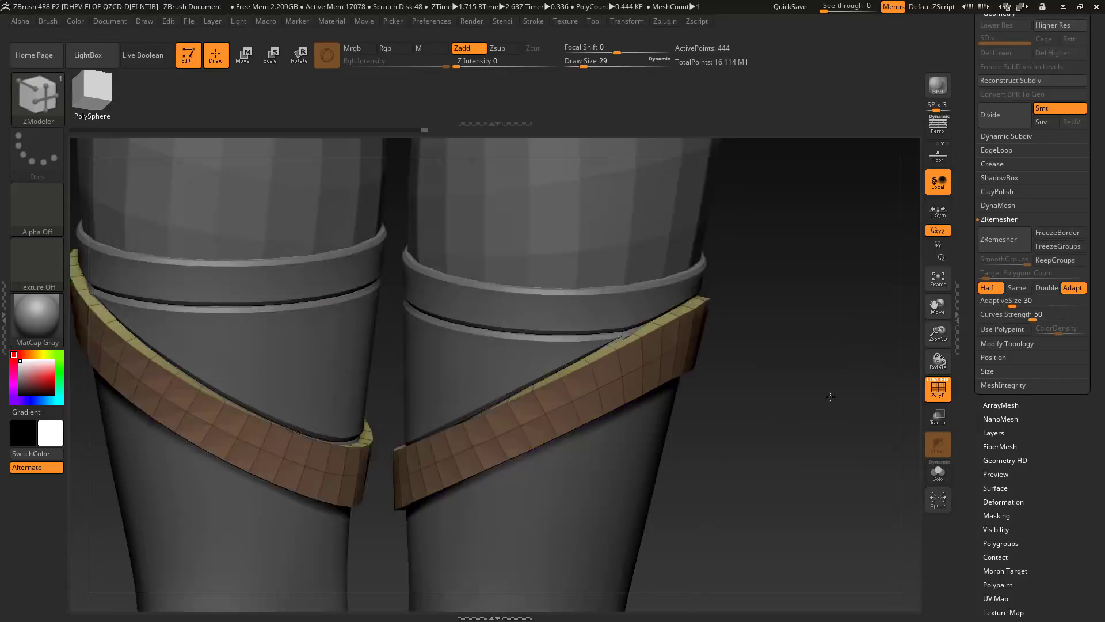
drag(770, 428, 703, 283)
drag(771, 398, 649, 454)
click(938, 473)
drag(771, 438, 743, 501)
key(ctrl+z)
drag(765, 403, 763, 454)
- Insert edge loops along the rims of the thickened thigh straps and subdivide them
key(space)
click(697, 413)
drag(841, 461, 846, 507)
click(824, 438)
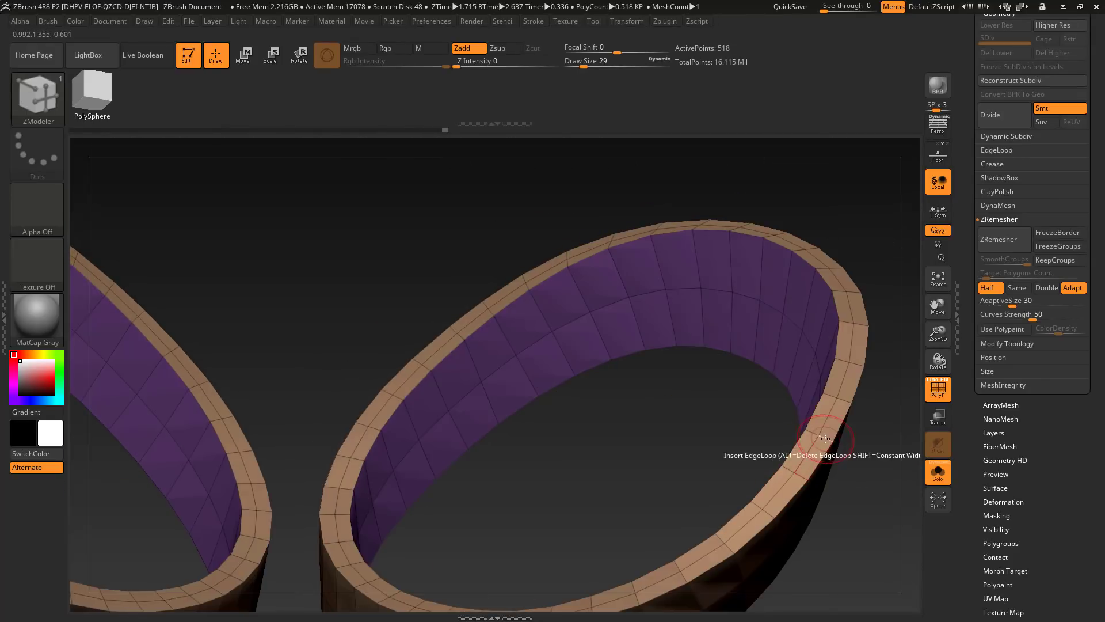
mouse_move(824, 438)
mouse_down()
mouse_move(768, 398)
mouse_move(740, 317)
mouse_move(794, 403)
mouse_move(831, 436)
mouse_up()
key(ctrl+d)
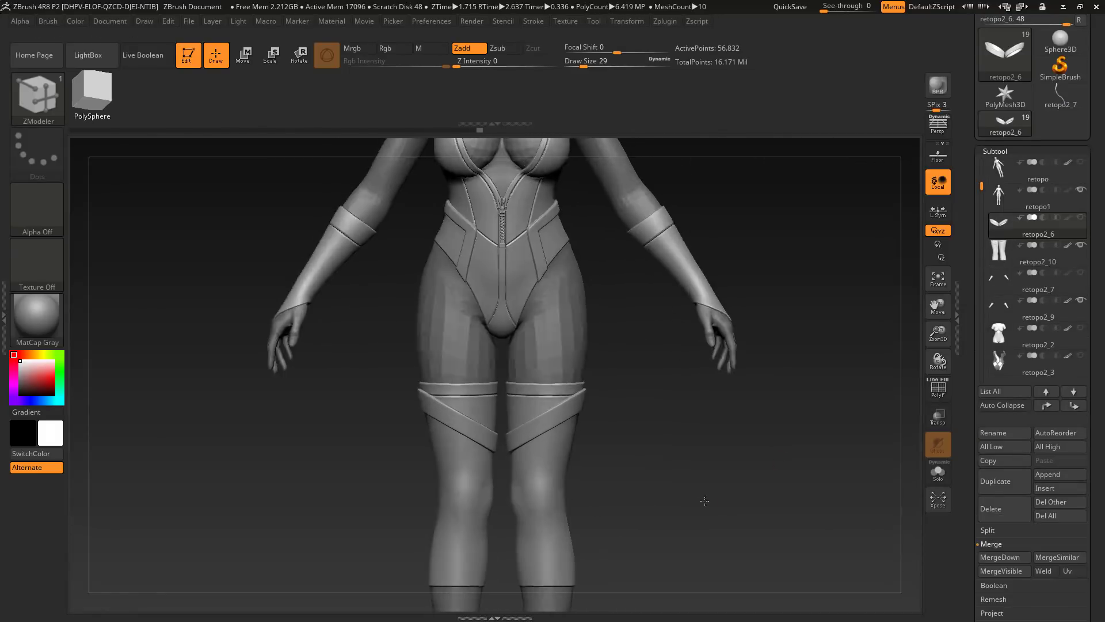
- Refine the fit of the diagonal straps around both thighs with the Move brush and save the project
drag(705, 501, 585, 321)
key(shift+f)
alt+drag(703, 390, 778, 393)
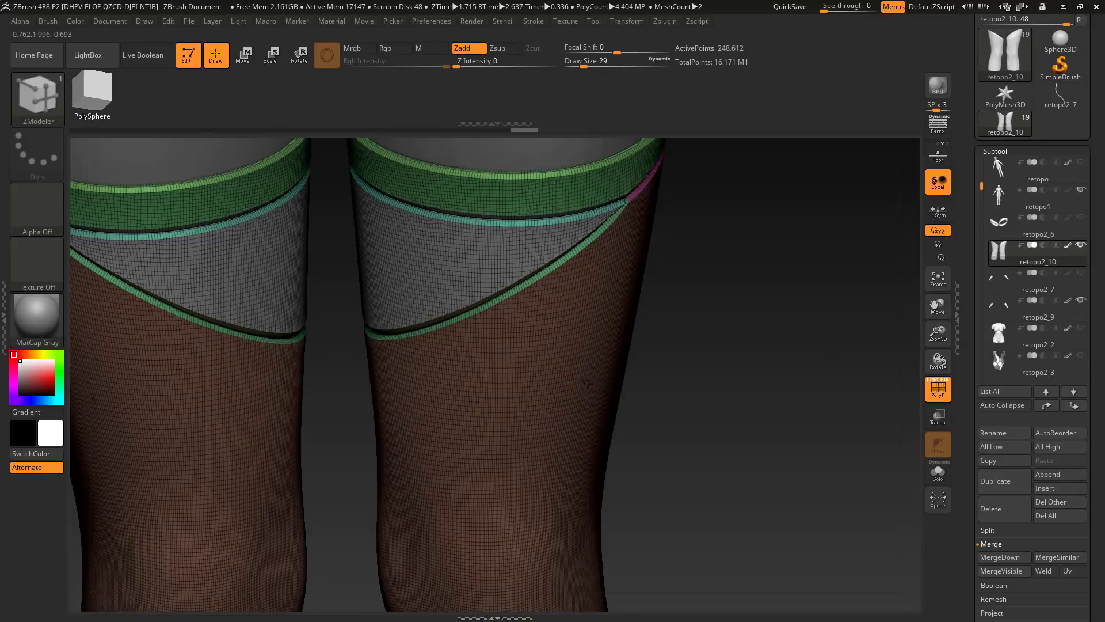
alt+drag(587, 384, 573, 370)
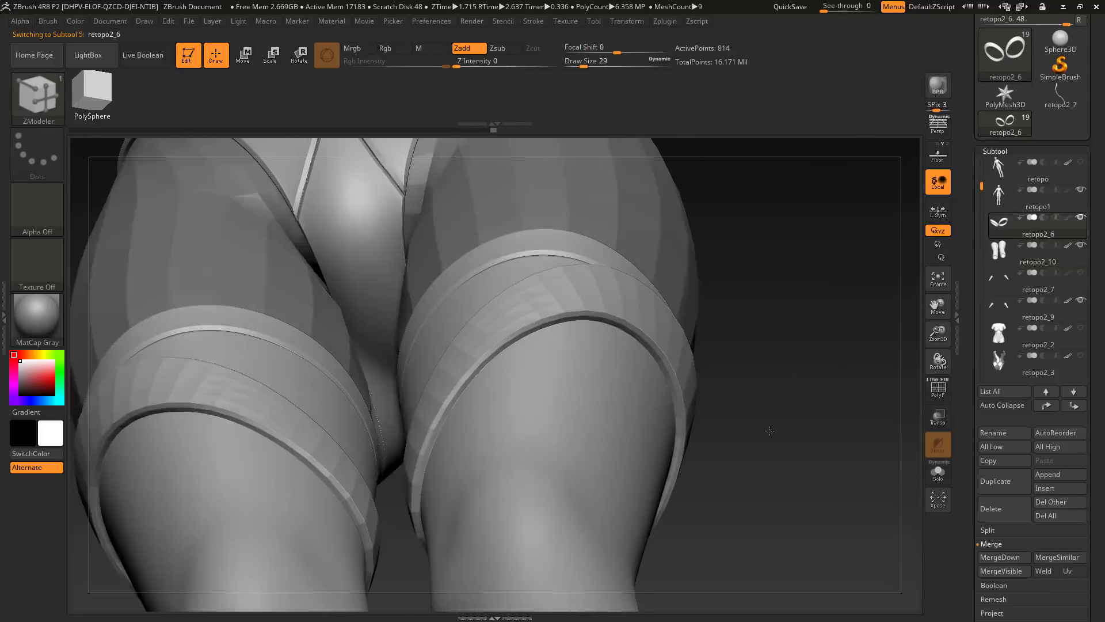
key(shift+f)
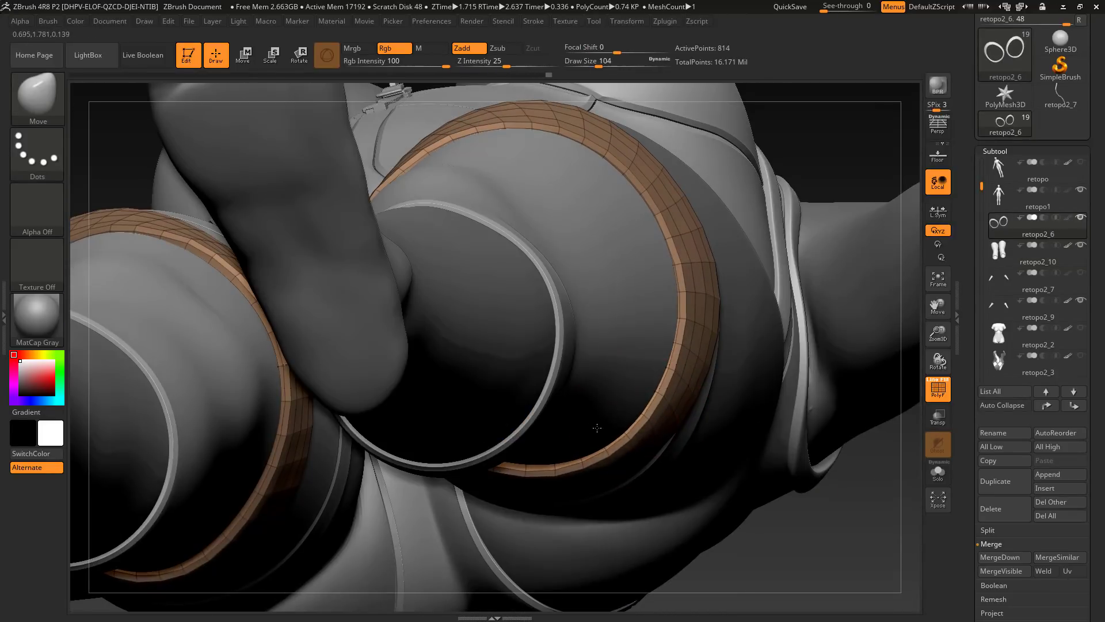
drag(597, 428, 725, 501)
drag(628, 399, 373, 329)
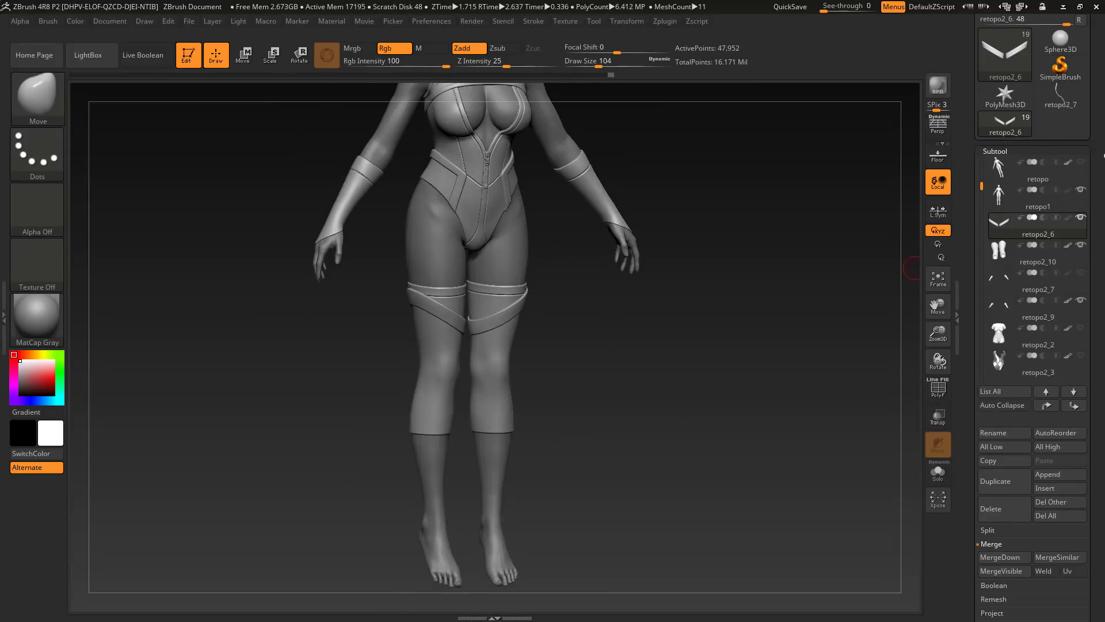
key(ctrl+s)
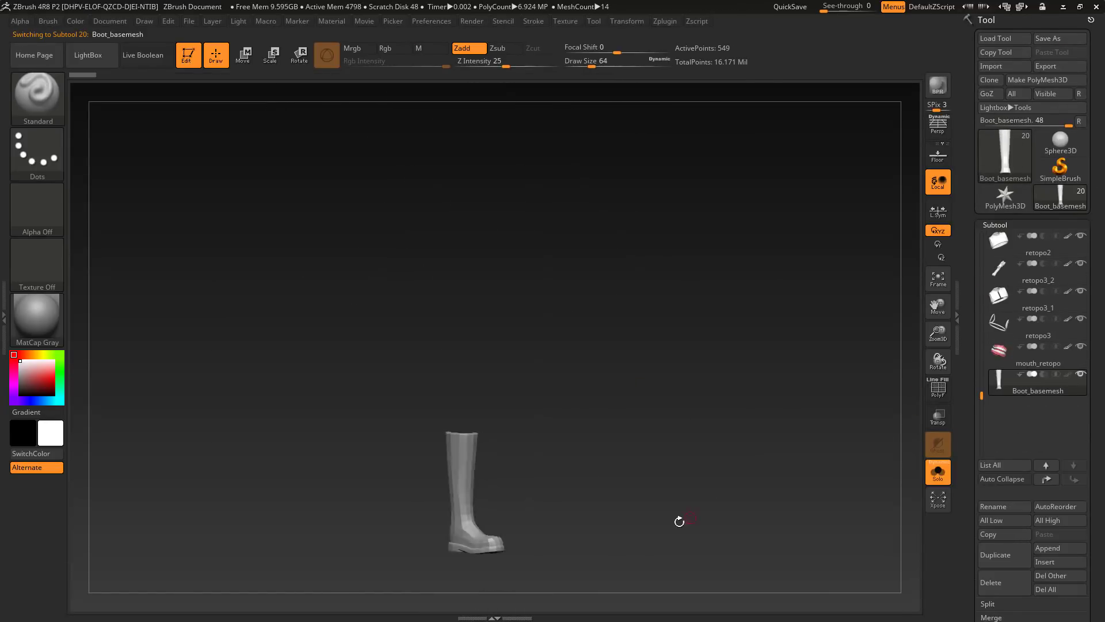
- Bring back the rest of the character and move and rotate the boot base mesh onto the right foot and lower leg
click(938, 472)
key(w)
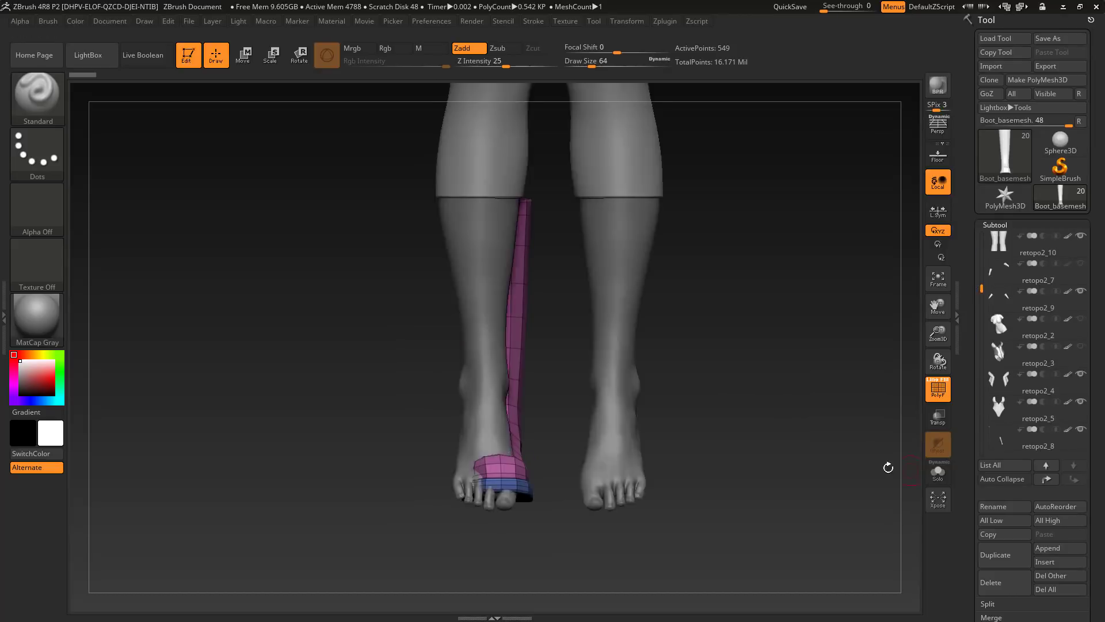
mouse_move(888, 467)
mouse_down()
mouse_move(695, 468)
mouse_move(459, 381)
mouse_up()
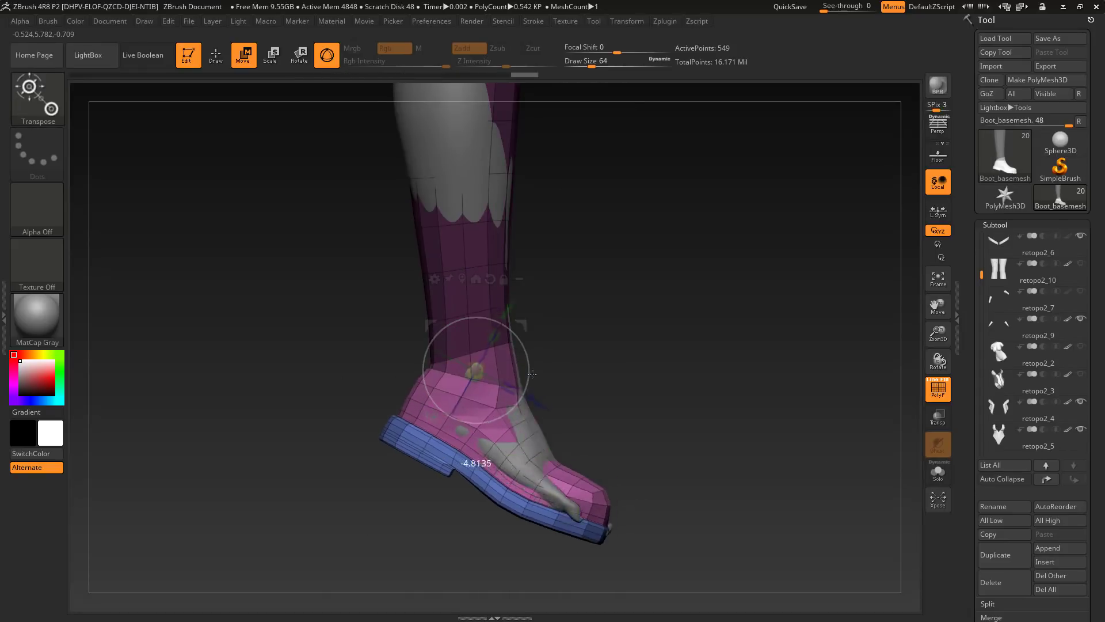
drag(531, 374, 688, 387)
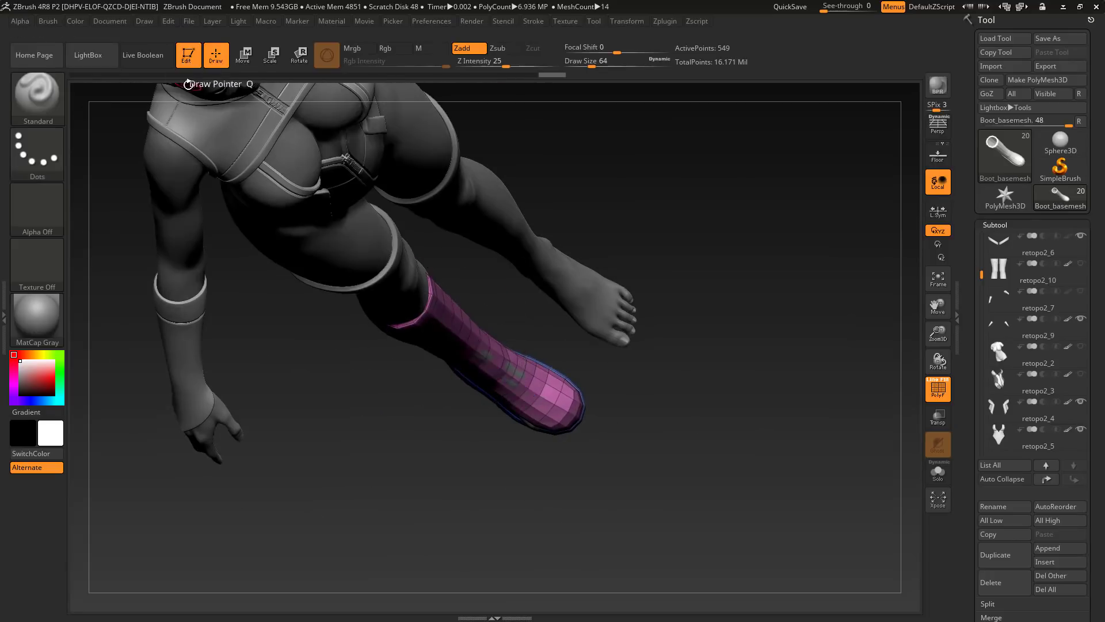
key(s)
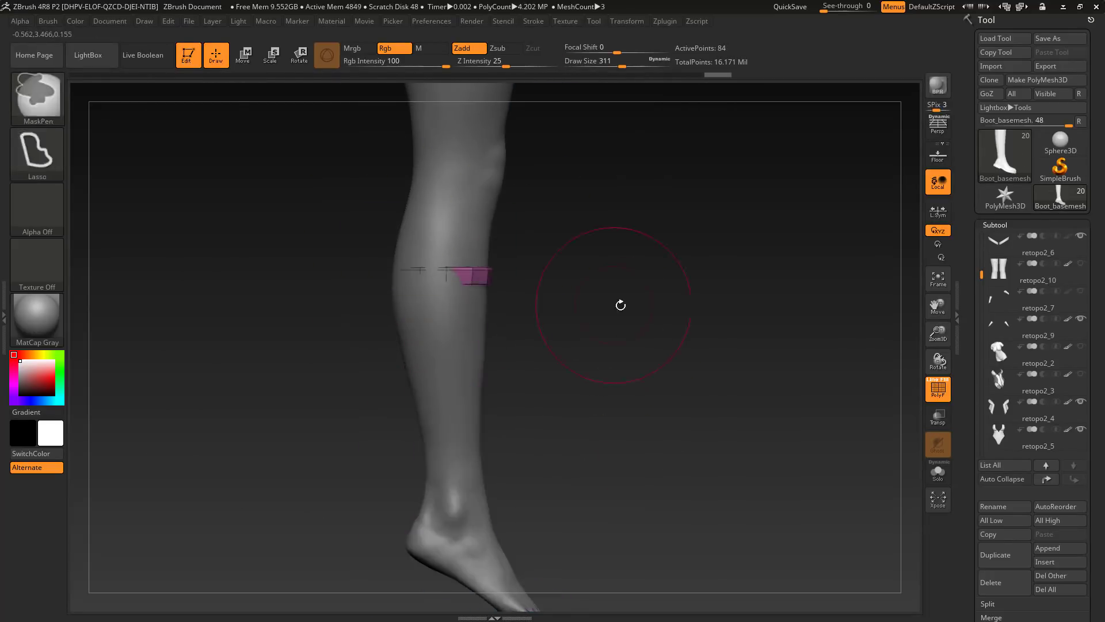
key(w)
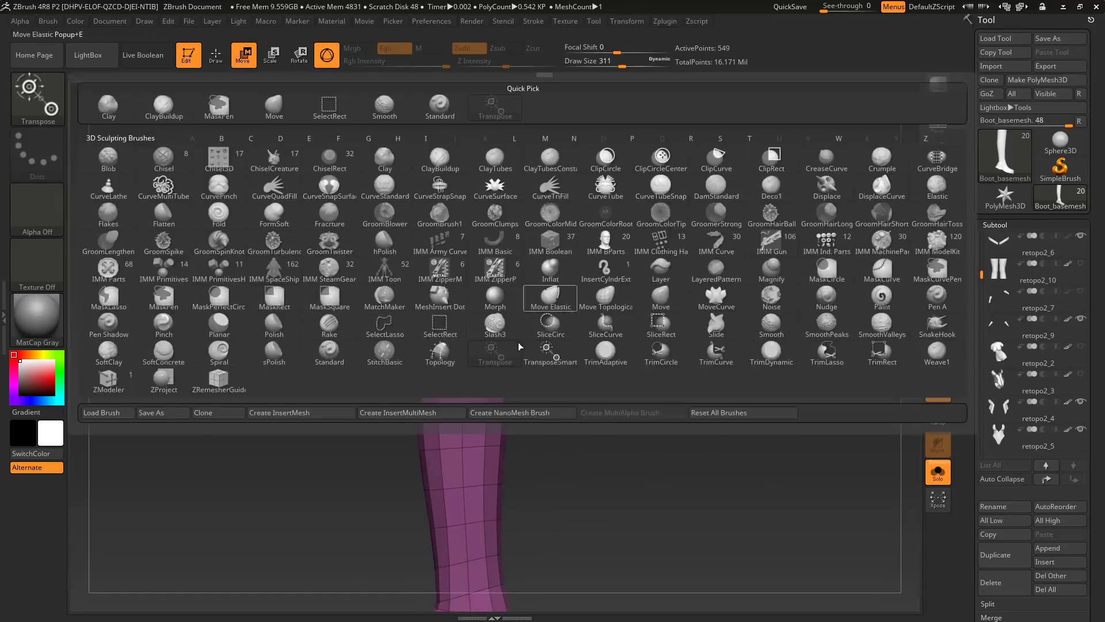
- Add an edge loop near the boot's upper rim with ZModeler and pull the shaft around the calf with the Move brush
key(space)
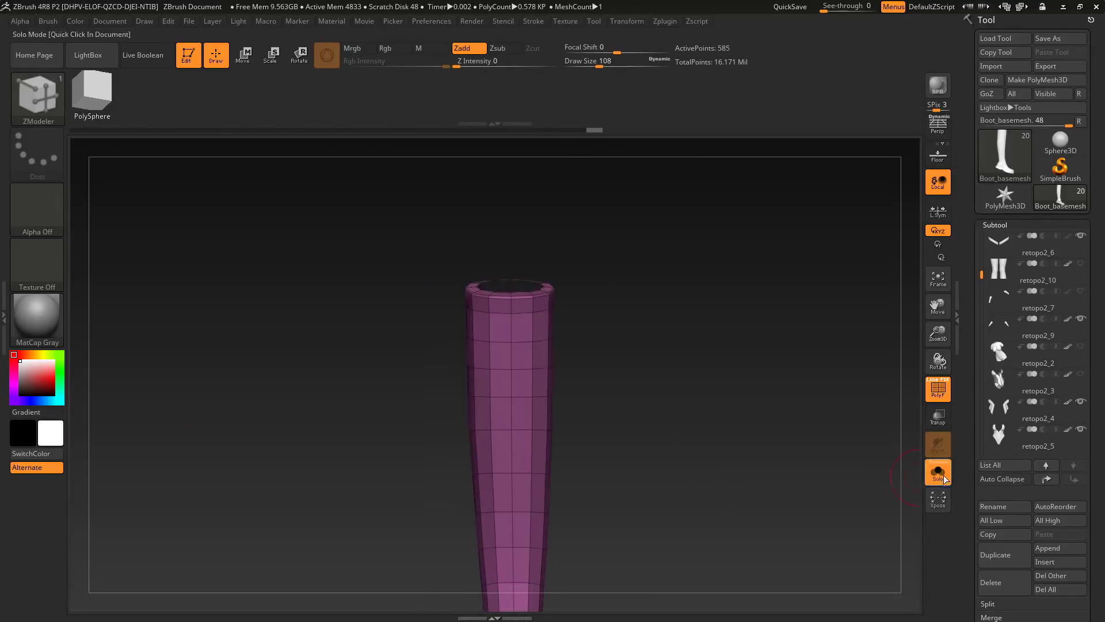
click(944, 478)
key(b)
key(m)
key(v)
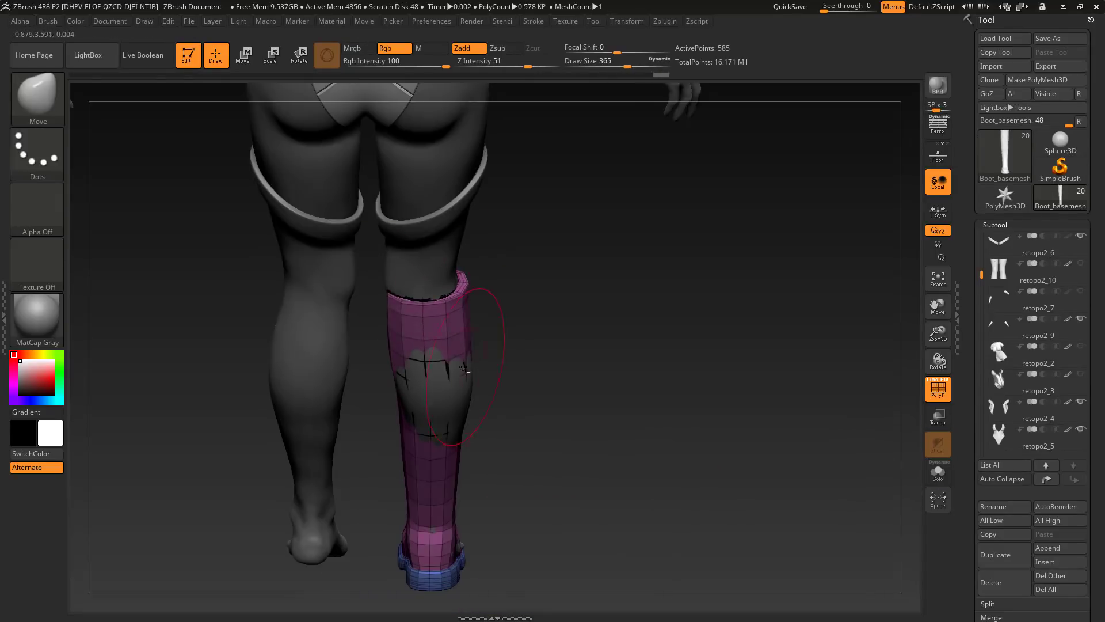
drag(453, 432, 460, 429)
mouse_move(377, 323)
mouse_down()
mouse_move(367, 323)
mouse_move(361, 265)
mouse_up()
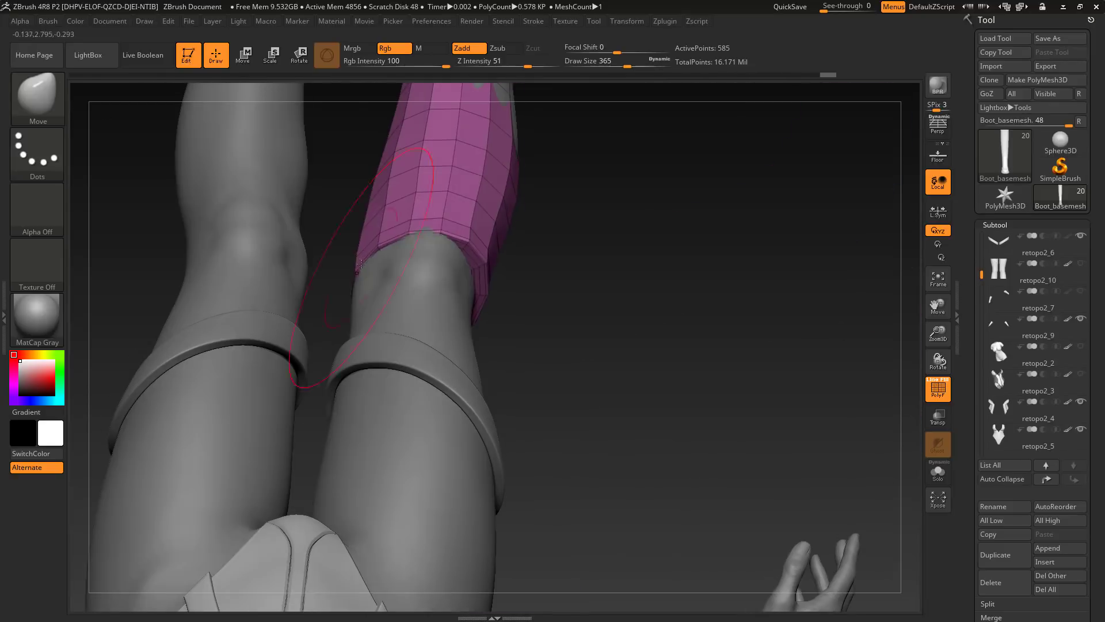
drag(471, 259, 475, 253)
mouse_move(576, 299)
mouse_down()
mouse_move(487, 436)
mouse_move(536, 438)
mouse_move(491, 375)
mouse_move(577, 451)
mouse_move(958, 447)
mouse_up()
- Subdivide the boot twice and hide the sole polygroup so only the boot's upper is affected
key(ctrl+d)
key(ctrl+d)
drag(711, 492, 818, 489)
mouse_move(621, 513)
mouse_down()
mouse_move(489, 527)
mouse_move(421, 449)
mouse_up()
ctrl+shift+click(460, 495)
ctrl+drag(422, 433, 491, 376)
drag(612, 513, 578, 534)
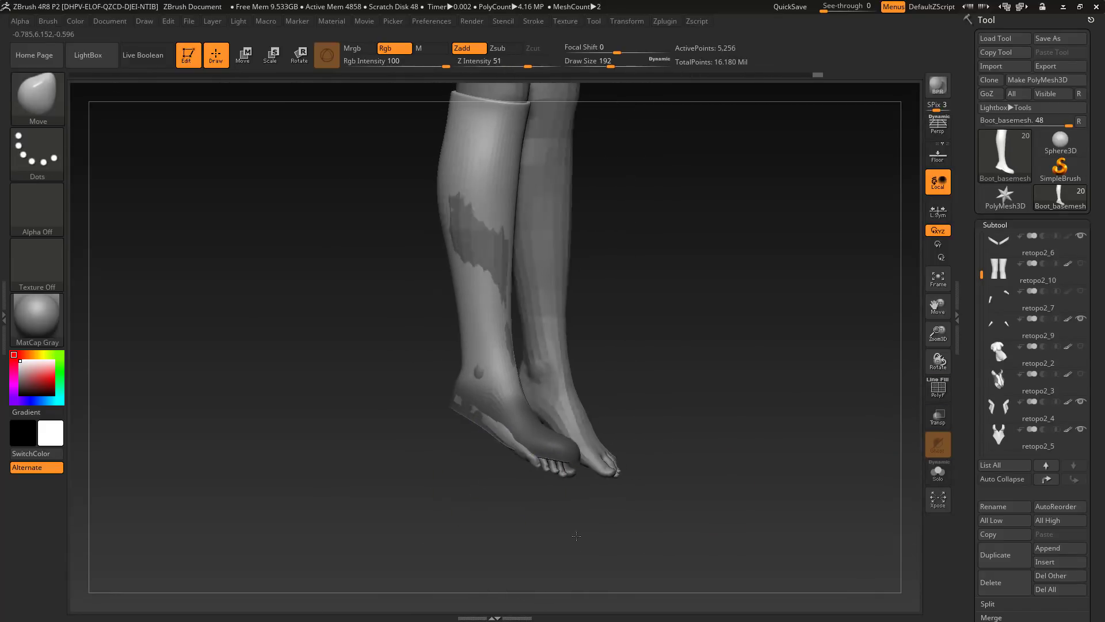
ctrl+shift+click(577, 533)
- Store a morph target for the boot and project the isolated upper onto the leg surface
drag(1039, 605, 1039, 504)
click(1005, 217)
drag(719, 403, 662, 364)
ctrl+shift+click(495, 489)
drag(1052, 44, 1051, 215)
click(999, 198)
drag(1066, 576, 1065, 518)
click(998, 185)
click(993, 410)
click(939, 472)
drag(864, 467, 662, 407)
drag(1095, 599, 1095, 428)
click(1006, 391)
drag(1033, 177, 1038, 178)
key(ctrl+z)
drag(702, 460, 676, 510)
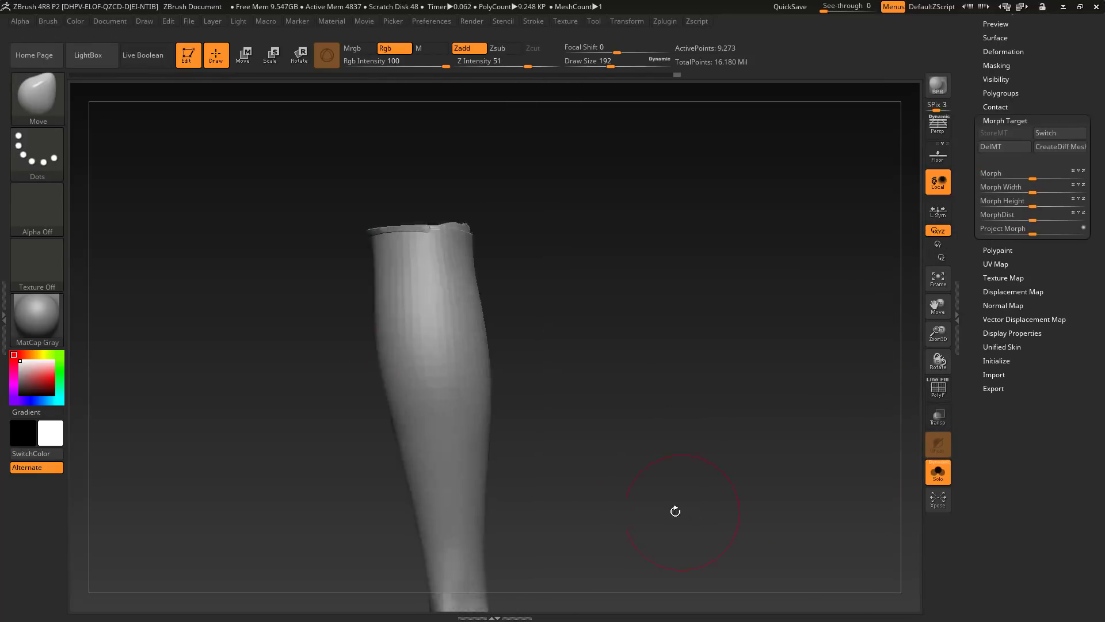
- Restore the damaged upper rim of the boot with the Morph brush and smooth the transition into the shaft
key(b)
key(m)
key(o)
drag(657, 426, 576, 295)
drag(441, 310, 426, 322)
drag(576, 380, 639, 385)
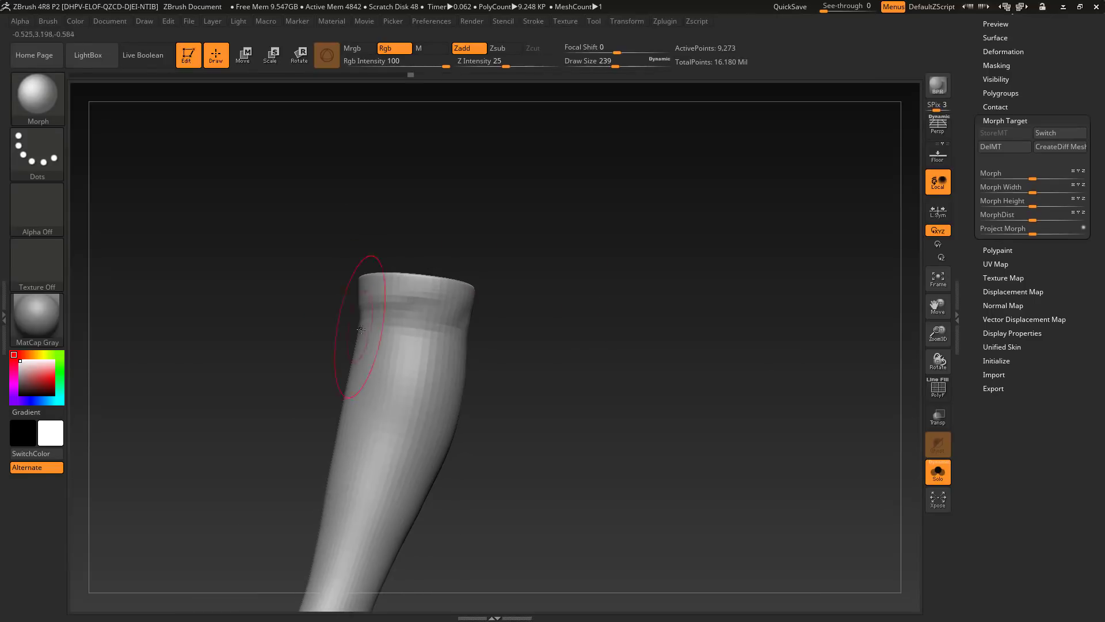
shift+drag(380, 326, 397, 322)
drag(519, 346, 495, 403)
drag(461, 368, 518, 357)
shift+drag(271, 288, 249, 301)
drag(460, 368, 536, 334)
shift+drag(362, 299, 385, 293)
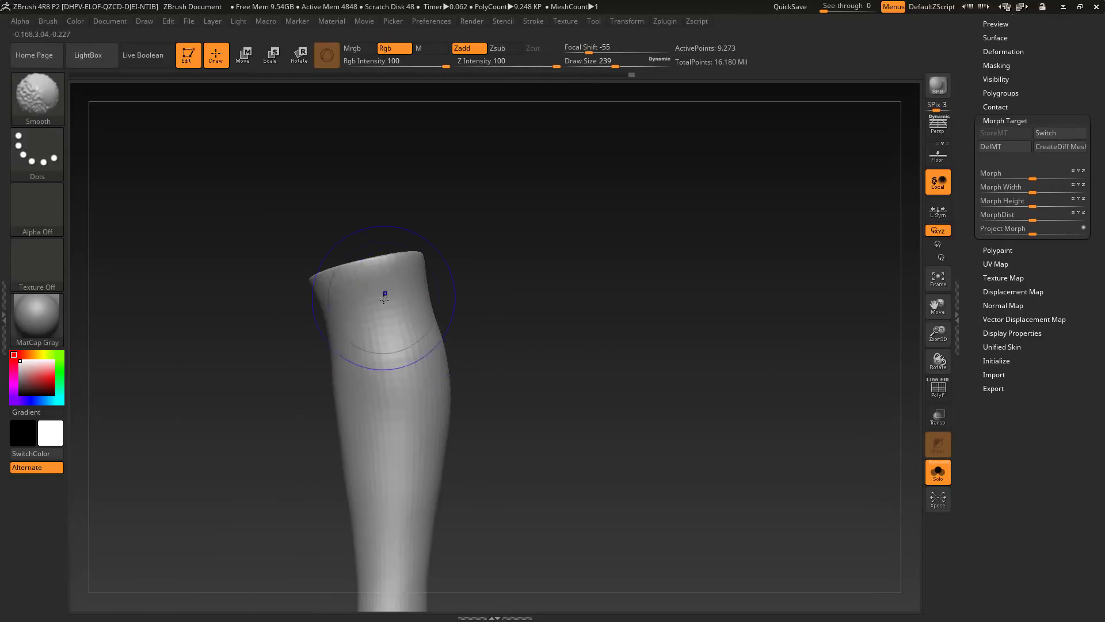
drag(495, 323, 412, 361)
- Add another subdivision level to the boot and reshape the shaft over the calf with the Move and Smooth brushes
click(938, 472)
key(d)
click(659, 439)
mouse_move(683, 420)
mouse_down()
mouse_move(654, 380)
mouse_move(662, 460)
mouse_up()
key(b)
key(m)
key(v)
key(shift+d)
key(shift+d)
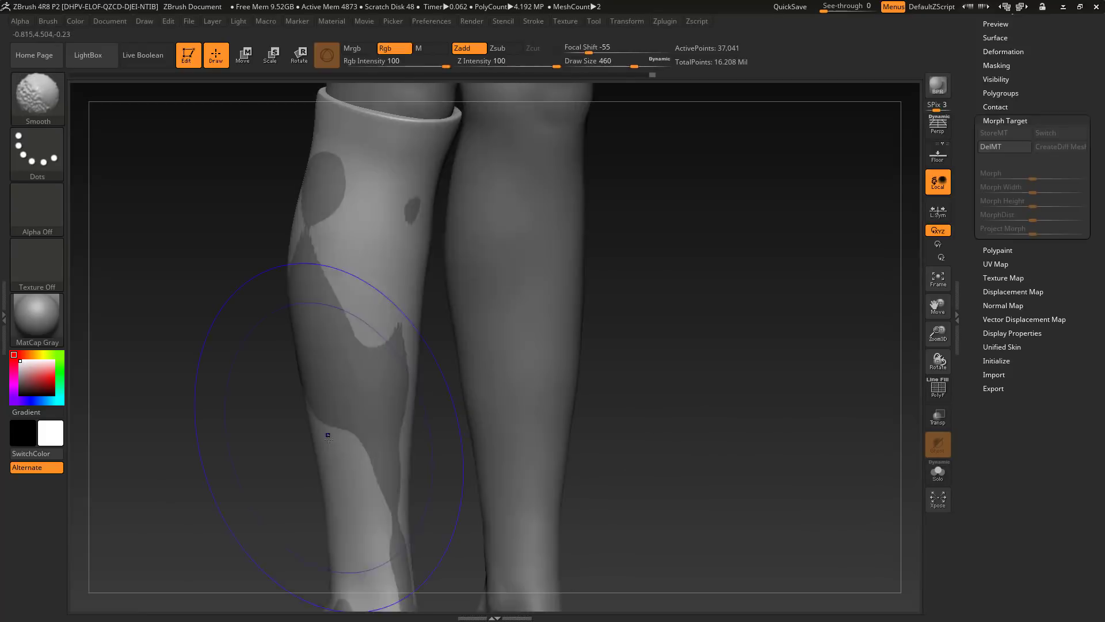
drag(633, 403, 720, 391)
mouse_move(354, 535)
mouse_down()
mouse_move(545, 395)
mouse_move(656, 426)
mouse_move(579, 430)
mouse_move(519, 260)
mouse_move(487, 340)
mouse_up()
key(d)
mouse_move(720, 345)
mouse_down()
mouse_move(794, 304)
mouse_move(617, 474)
mouse_move(645, 409)
mouse_move(740, 420)
mouse_move(743, 495)
mouse_up()
key(shift+d)
key(shift+d)
key(shift+d)
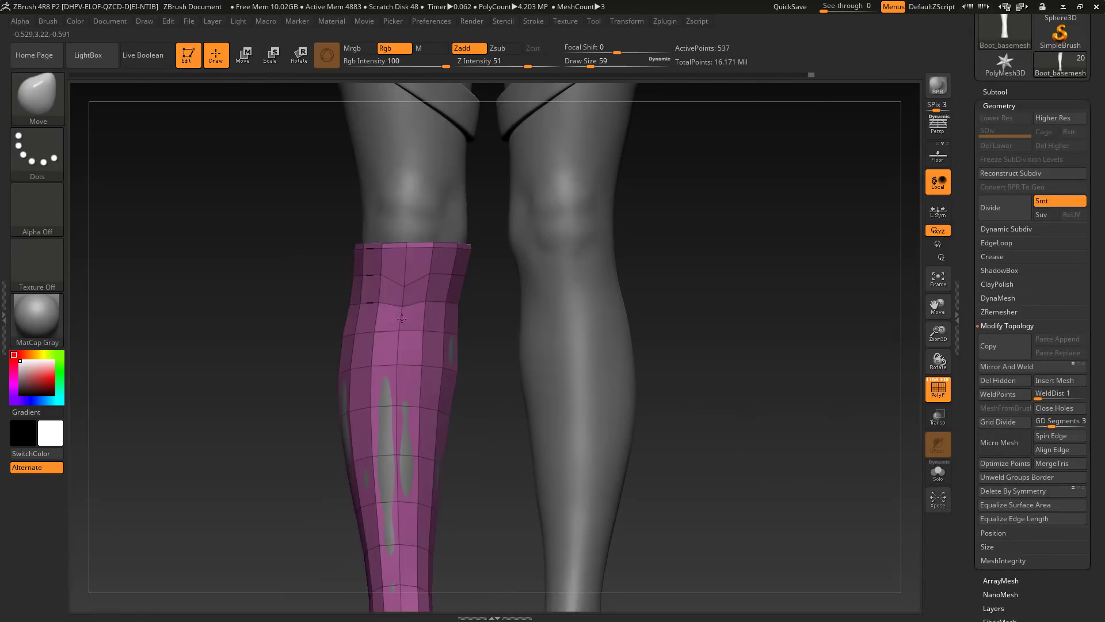
- Pull the front of the boot's upper edge into a V-shaped notch below the knee and isolate the boot
mouse_move(401, 305)
mouse_down()
mouse_move(538, 382)
mouse_move(407, 241)
mouse_move(431, 274)
mouse_up()
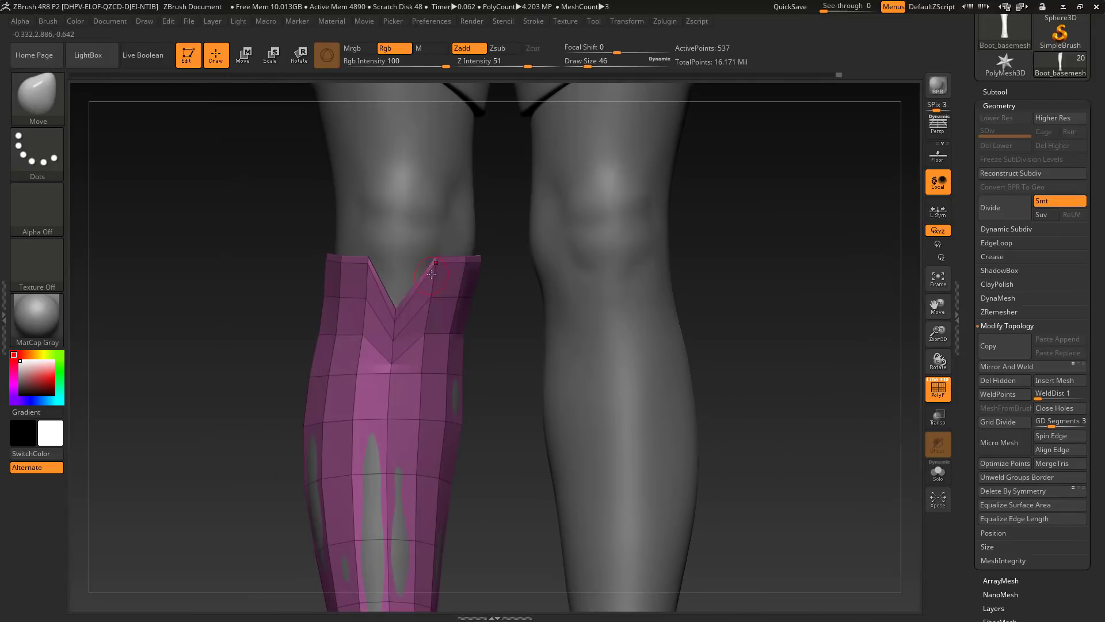
drag(391, 355, 392, 363)
click(937, 472)
mouse_move(564, 367)
mouse_down()
mouse_move(502, 364)
mouse_move(540, 388)
mouse_move(417, 426)
mouse_up()
- Extrude the boot shell's polygroup island with ZModeler to give the boot thickness
key(b)
key(z)
key(m)
key(space)
click(254, 244)
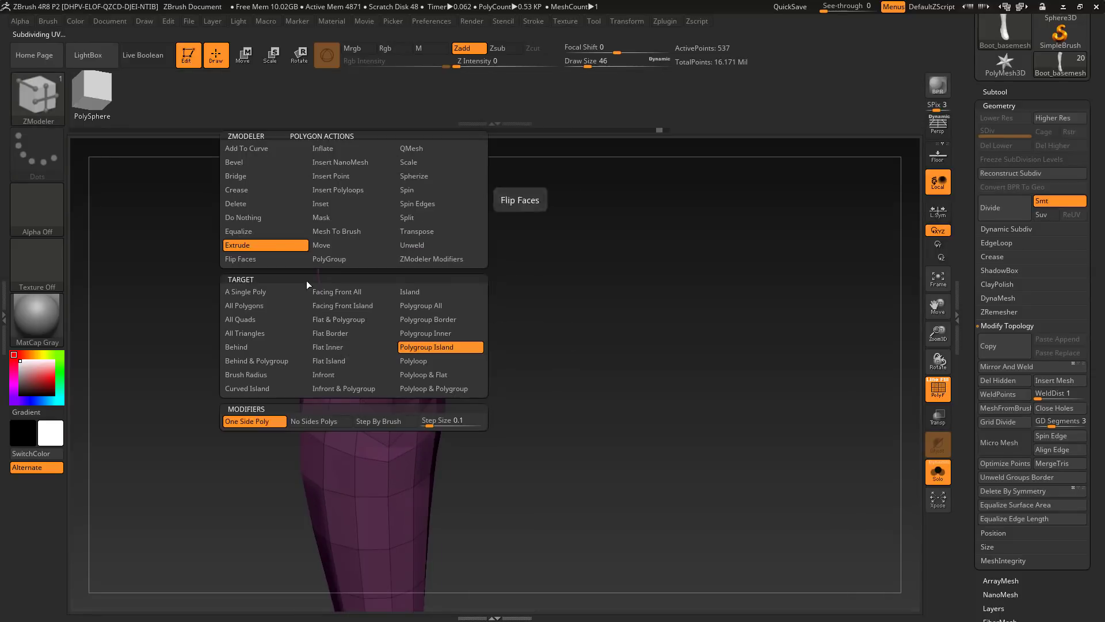
drag(352, 397, 345, 386)
drag(575, 276, 582, 403)
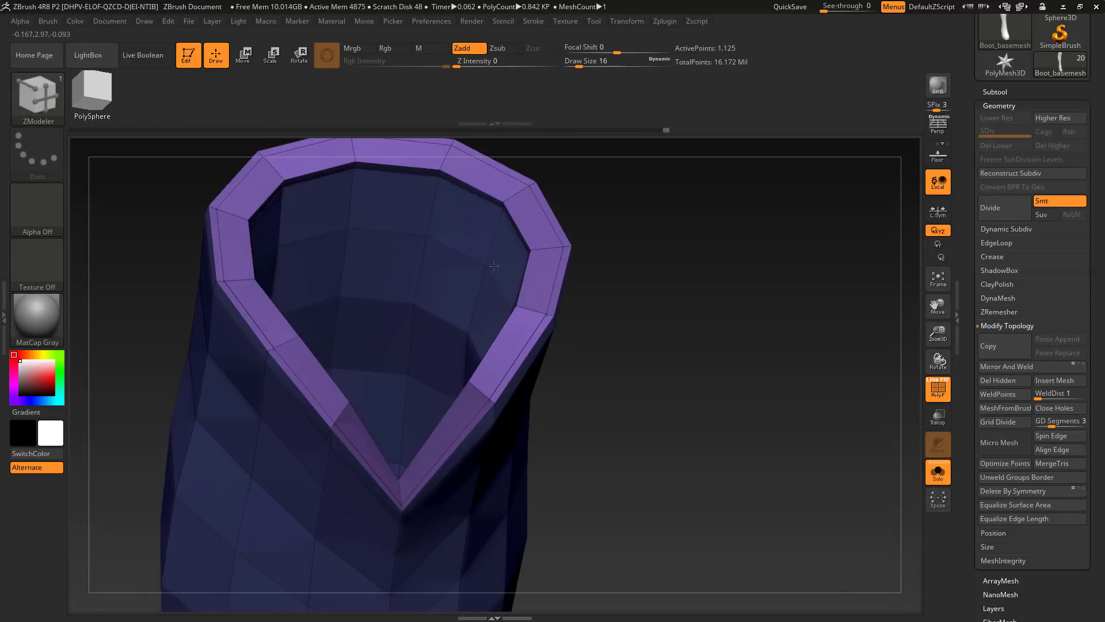
- Undo the trial subdivision and keep only the boot's outer shell and thick rim, without the inner surface
key(ctrl+d)
key(ctrl+z)
drag(668, 427, 598, 380)
ctrl+shift+click(531, 341)
ctrl+shift+click(530, 340)
drag(679, 357, 703, 377)
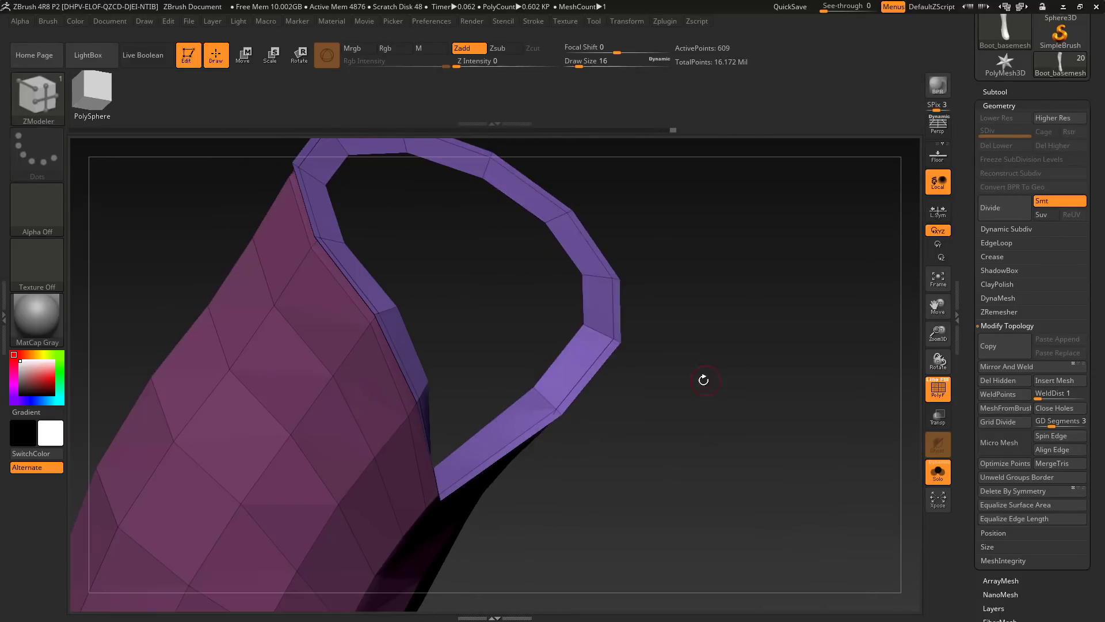
- Edit the boot's rim with ZModeler, subdivide the boot and pull the point of the V notch downward with the Move brush
click(610, 338)
key(ctrl+d)
drag(711, 454, 754, 308)
key(b)
key(m)
key(v)
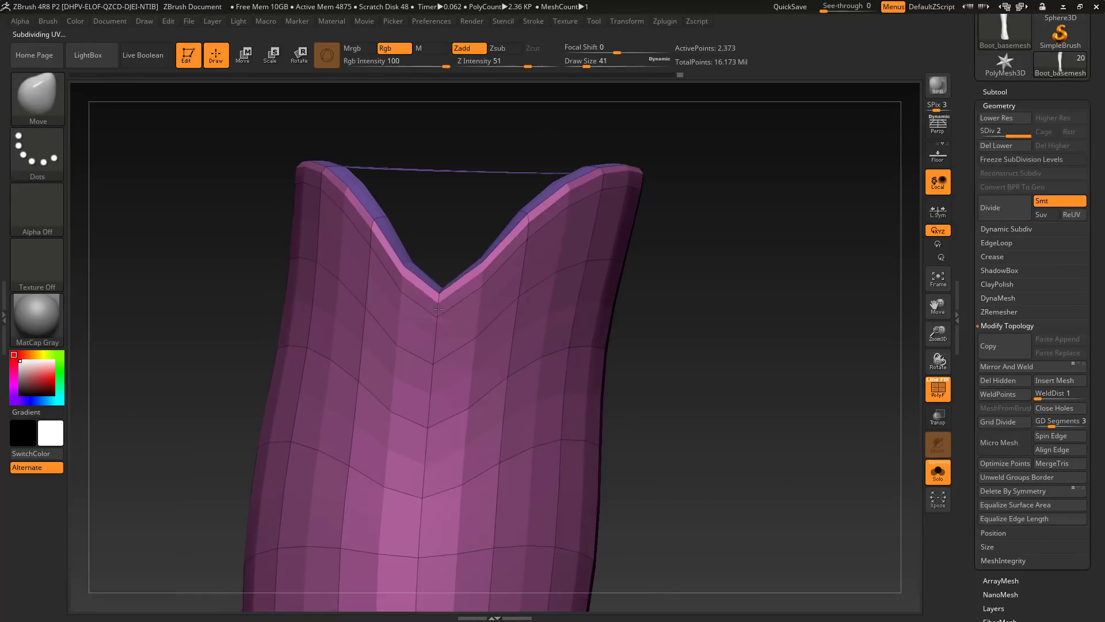
mouse_move(432, 398)
mouse_down()
mouse_move(430, 350)
mouse_move(429, 397)
mouse_up()
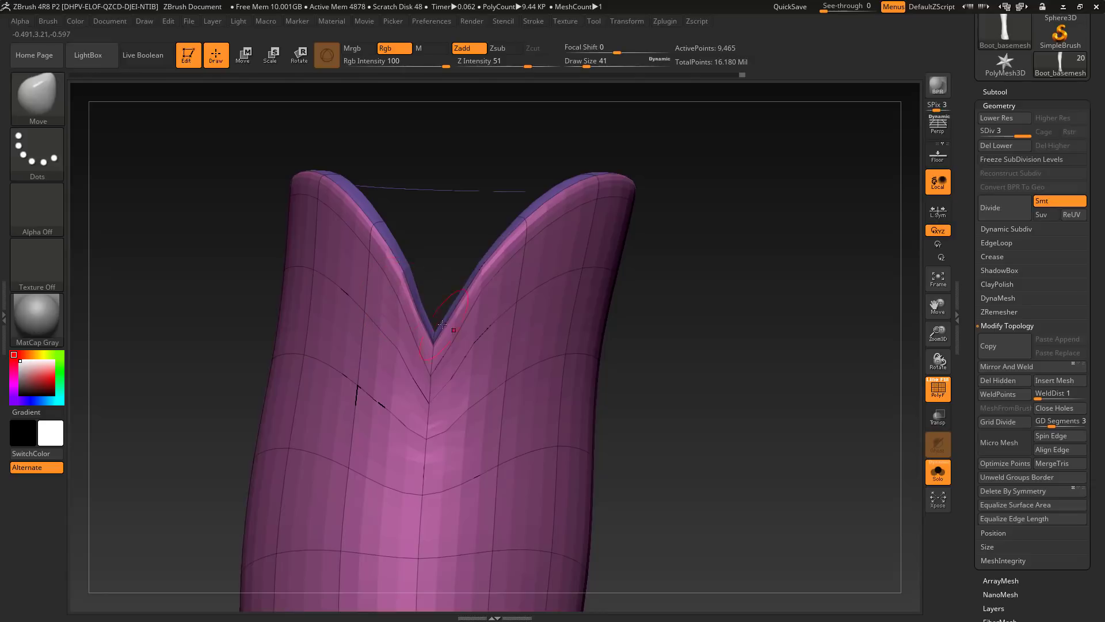
key(ctrl+d)
- Smooth the pinched tip of the boot's V notch at the highest subdivision level
mouse_move(719, 369)
mouse_down()
mouse_move(727, 334)
mouse_move(748, 420)
mouse_move(714, 379)
mouse_move(720, 322)
mouse_move(720, 438)
mouse_up()
key(shift+d)
key(d)
drag(834, 369, 880, 357)
shift+drag(443, 363, 441, 386)
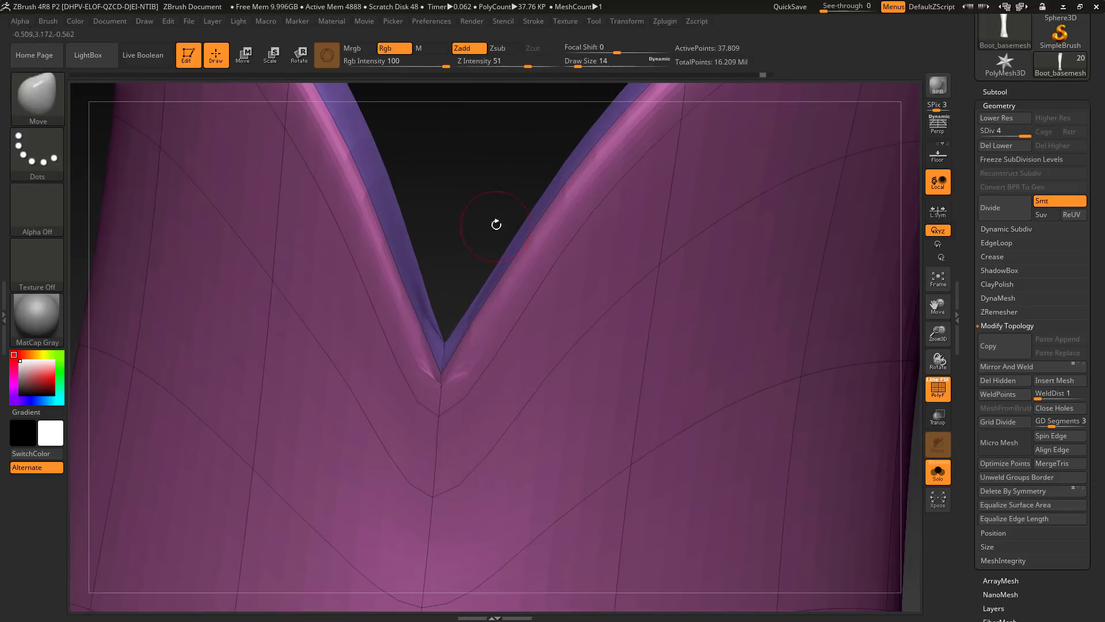
alt+drag(496, 224, 490, 124)
key(shift+f)
- Reshape the bottom of the V notch with the Move brush and smooth its slanted edges
key(s)
drag(433, 416, 449, 415)
shift+drag(441, 383, 443, 391)
drag(720, 391, 716, 346)
shift+drag(685, 380, 691, 416)
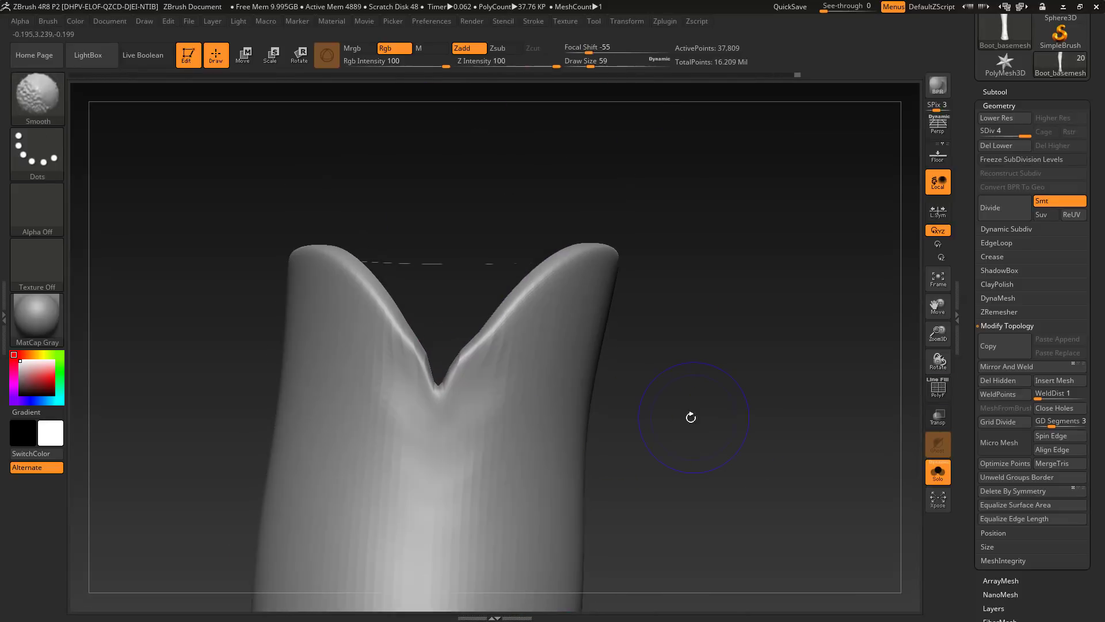
drag(410, 396, 463, 391)
drag(710, 446, 705, 403)
alt+drag(706, 403, 679, 310)
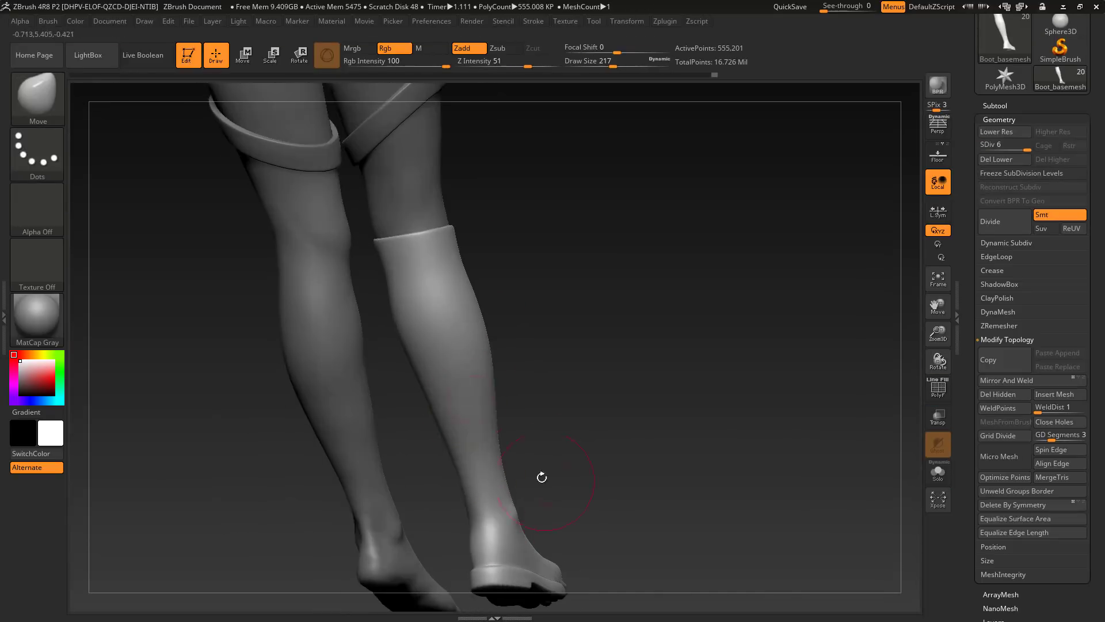
- Refine the boot's fit around the calf and adjust the masked foot and sole area against the foot using transparency
drag(540, 476, 570, 451)
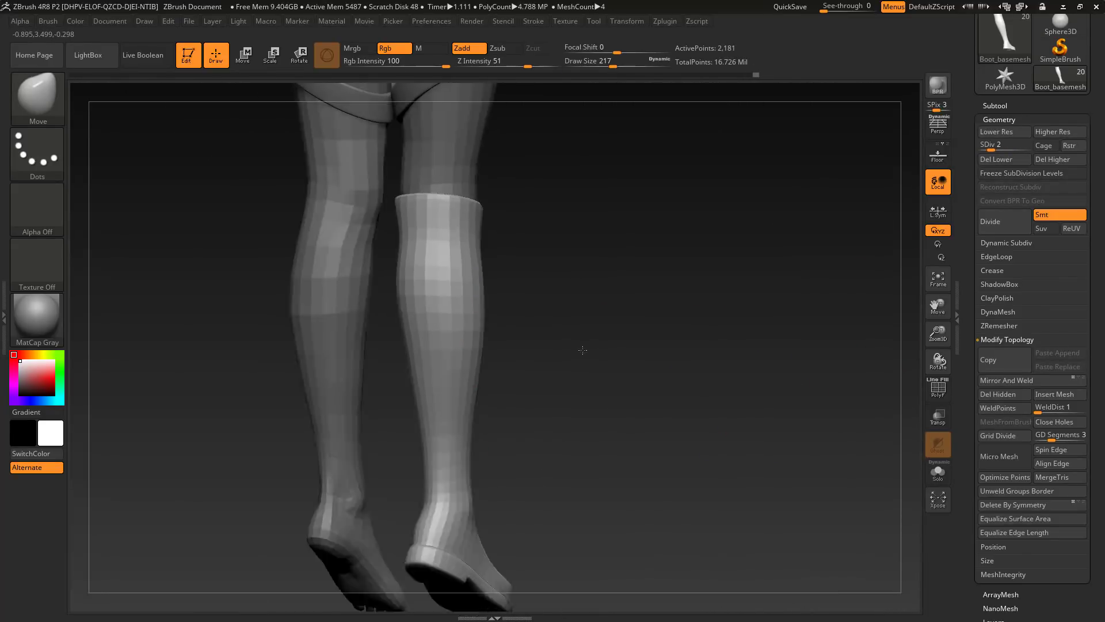
click(1076, 164)
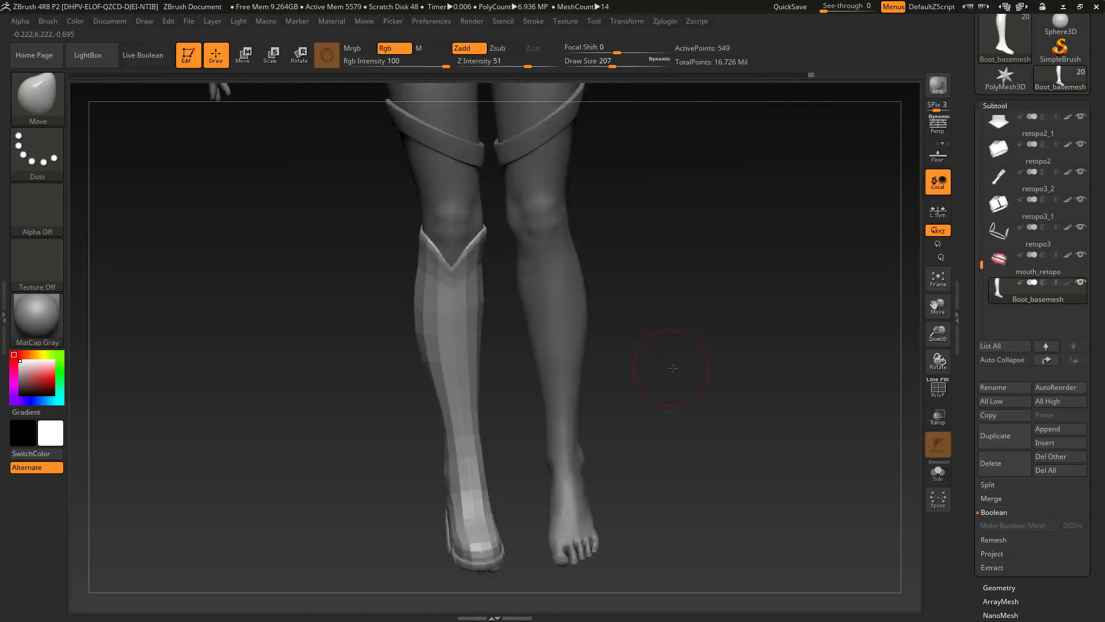
click(938, 444)
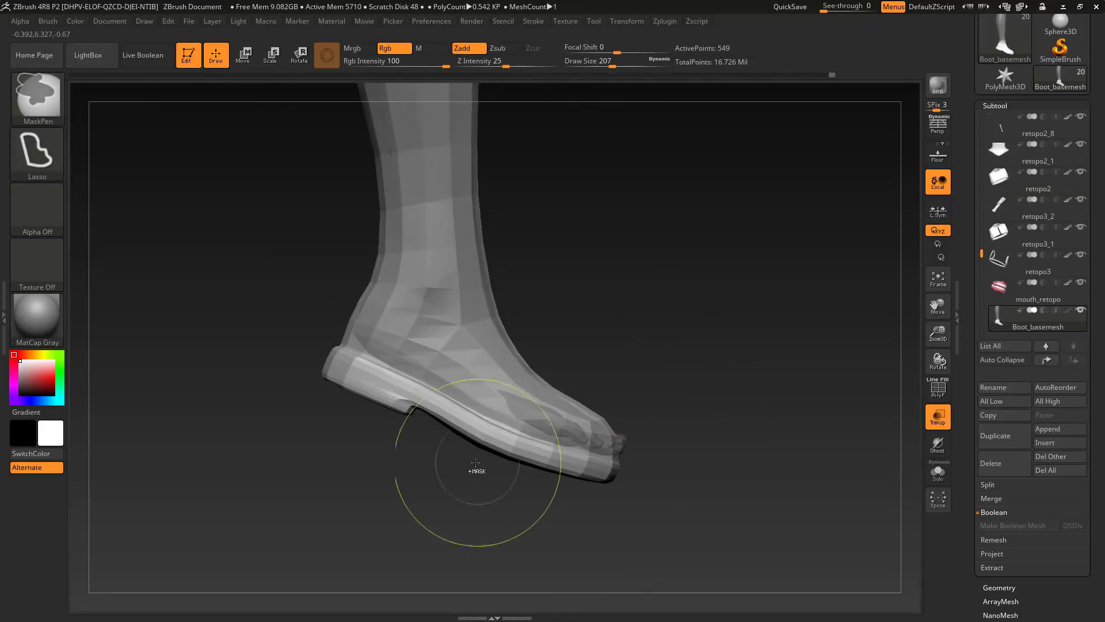
ctrl+click(475, 463)
key(w)
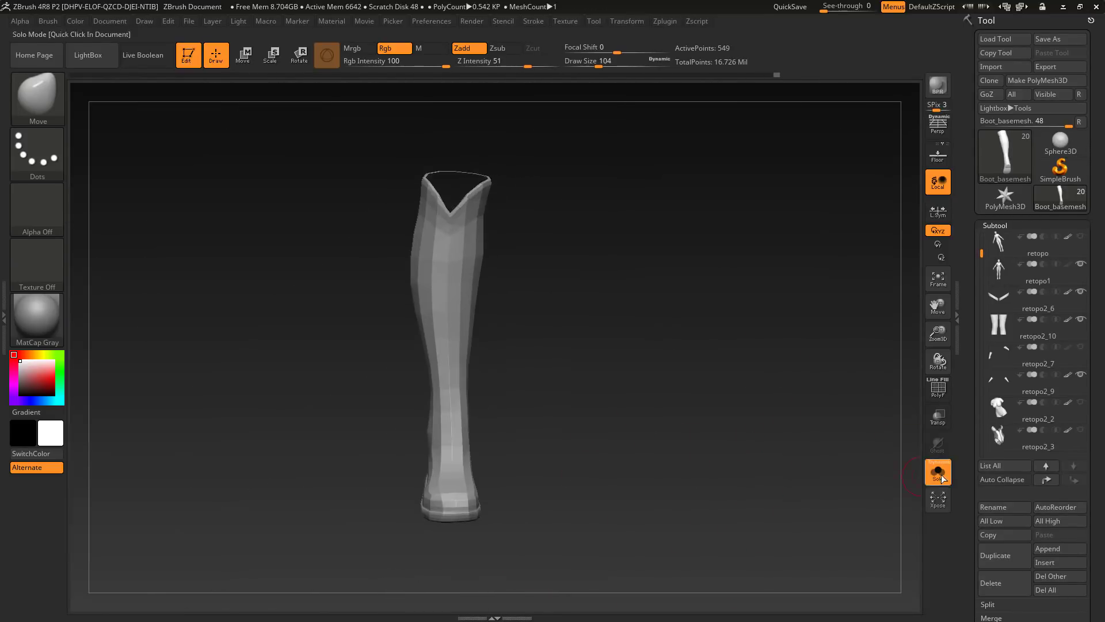
- Mask the boot's top rim, the heel patch and the instep band up to the toe cap
click(942, 478)
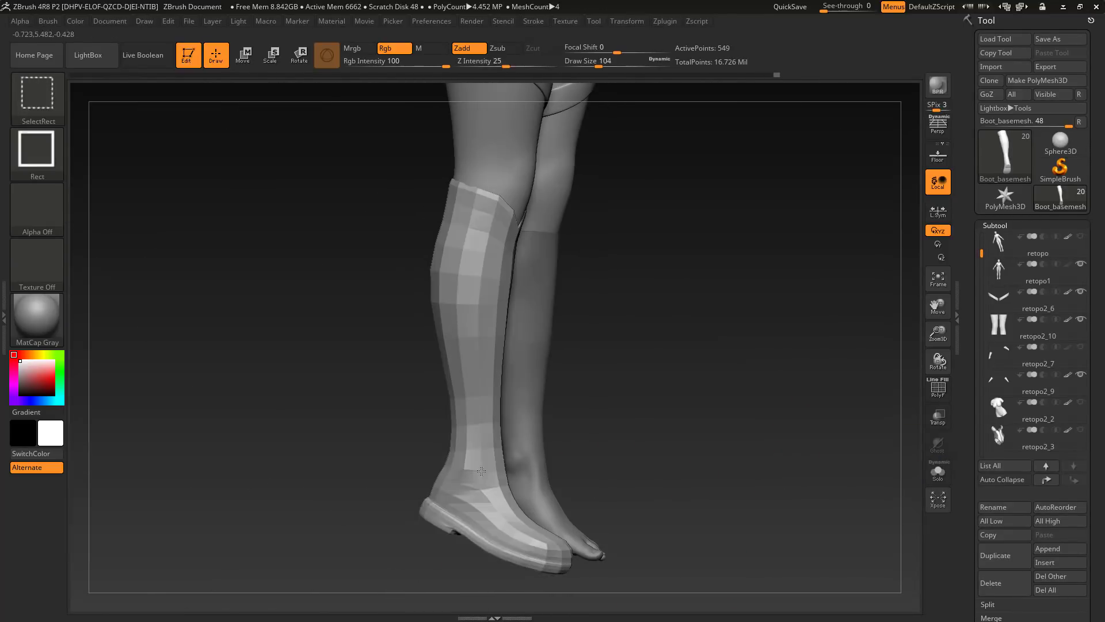
click(943, 474)
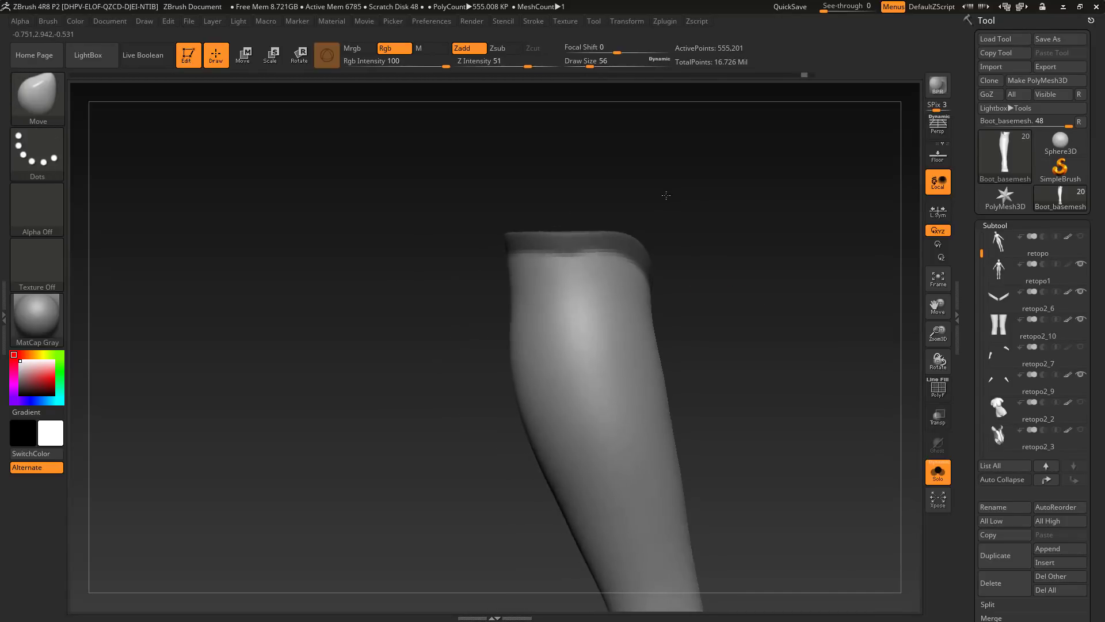
drag(666, 195, 554, 470)
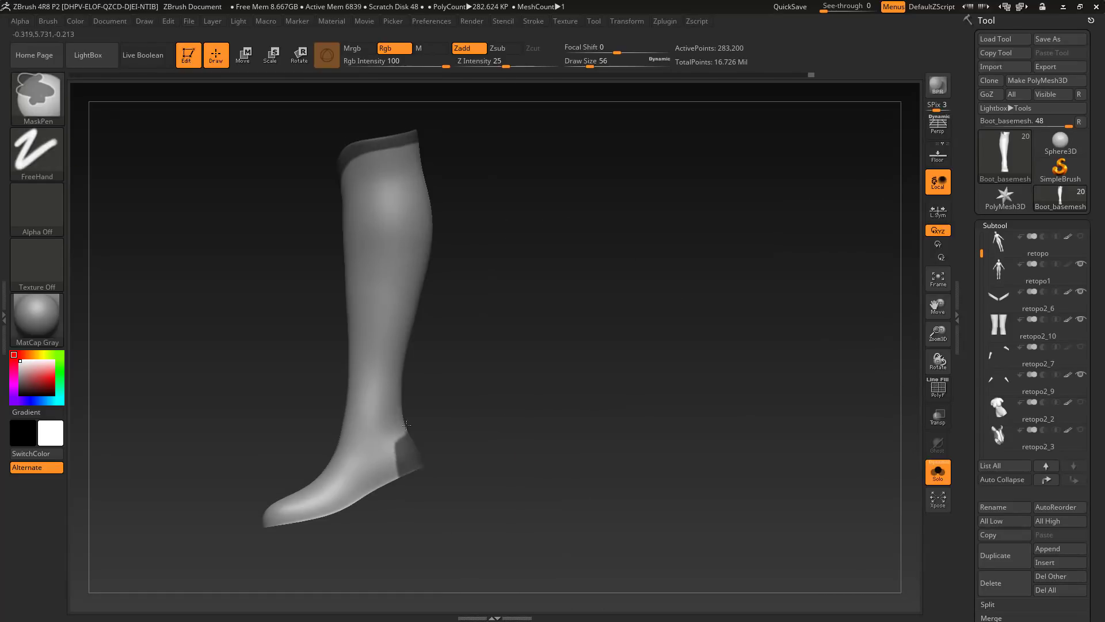
mouse_move(405, 425)
mouse_down()
mouse_move(486, 483)
mouse_move(418, 451)
mouse_move(361, 443)
mouse_up()
drag(359, 496, 531, 413)
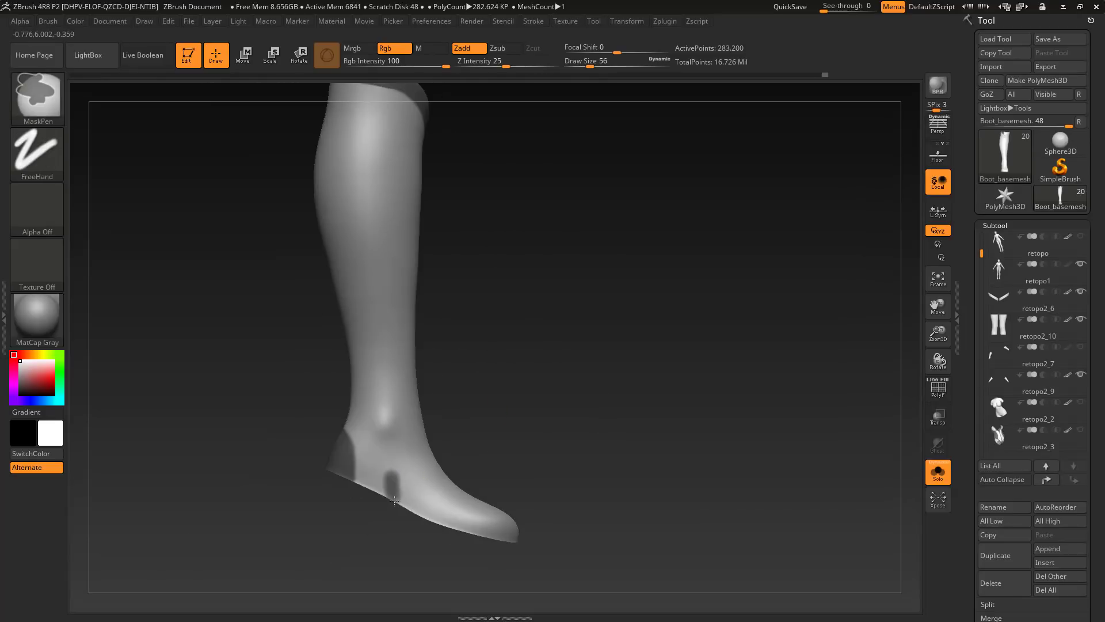
drag(562, 468, 461, 491)
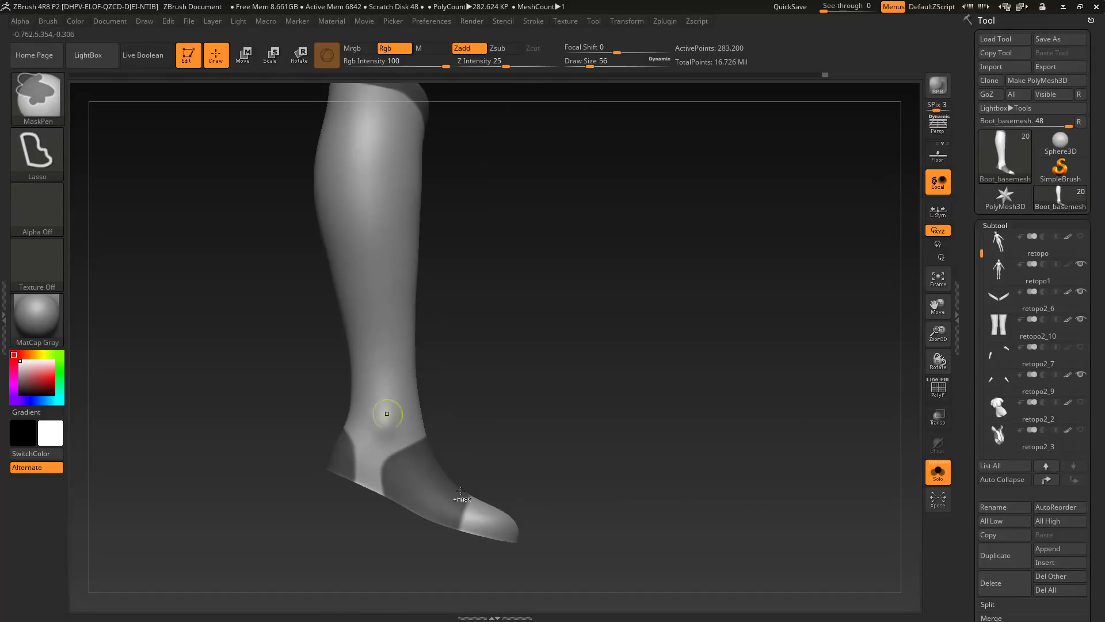
ctrl+drag(443, 442, 444, 444)
drag(518, 461, 616, 512)
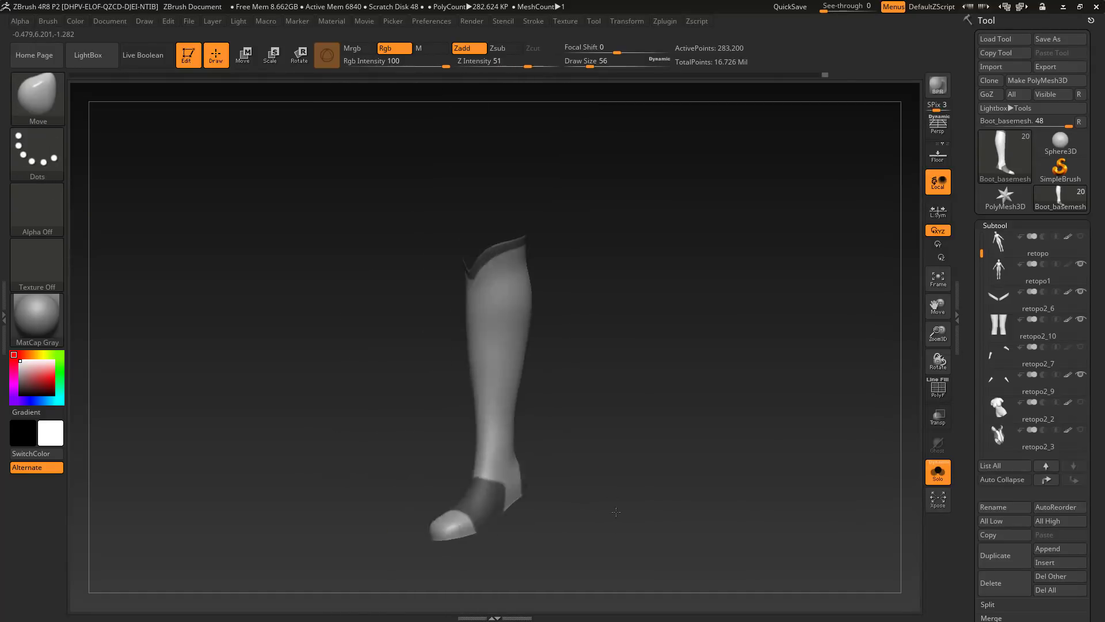
- Show the polygroup wireframe, turn the masked boot areas into a new polygroup with Group Masked and clear the mask
key(shift+f)
drag(968, 565, 968, 118)
click(1007, 414)
click(1008, 362)
ctrl+click(684, 432)
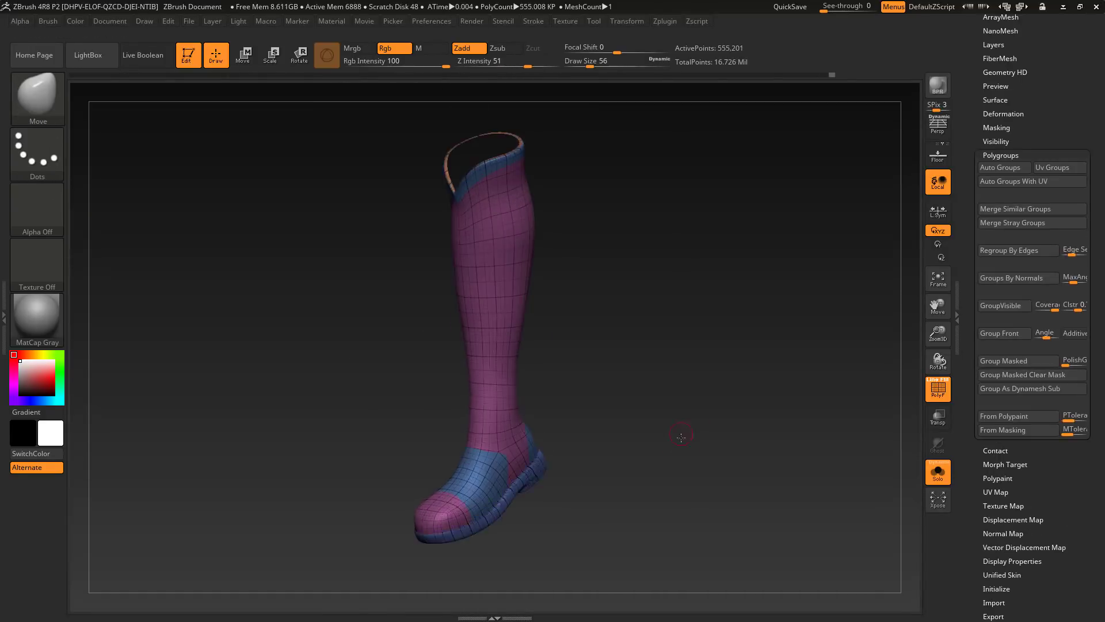
- Isolate the boot's sole, assign it its own polygroup and show the whole boot again
drag(681, 437, 613, 455)
ctrl+shift+click(491, 316)
ctrl+shift+click(491, 316)
ctrl+shift+click(499, 501)
key(ctrl+w)
ctrl+shift+click(702, 361)
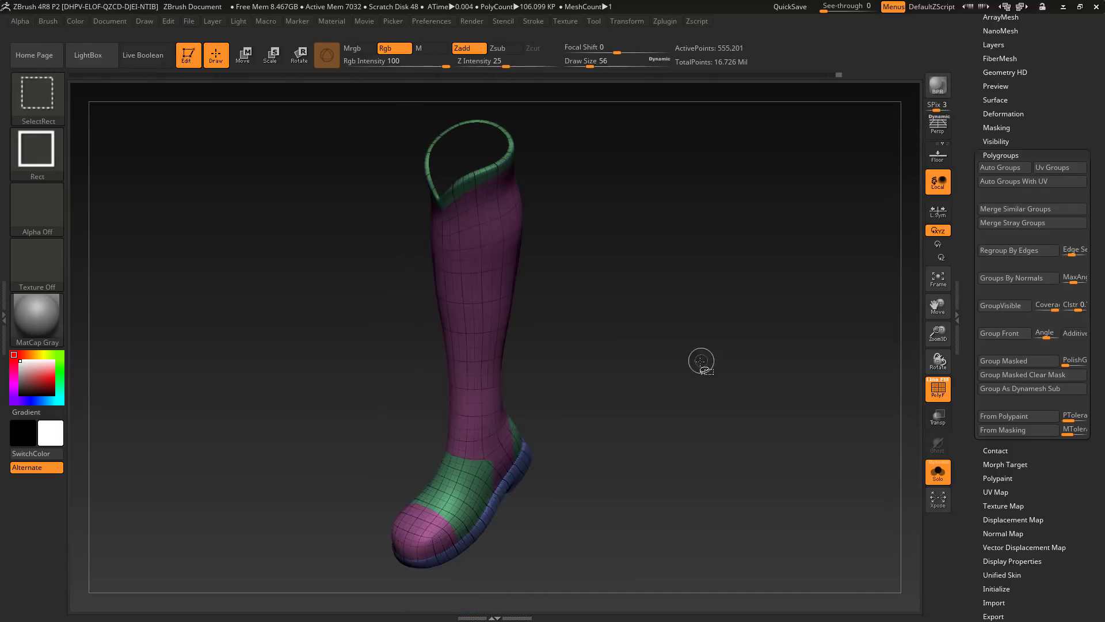
drag(701, 360, 688, 414)
- Hide the wireframe, duplicate the boot subtool and delete the duplicate's lower subdivision levels
click(939, 390)
drag(969, 231, 969, 397)
click(999, 170)
click(995, 155)
click(1007, 488)
drag(970, 489, 971, 366)
click(998, 499)
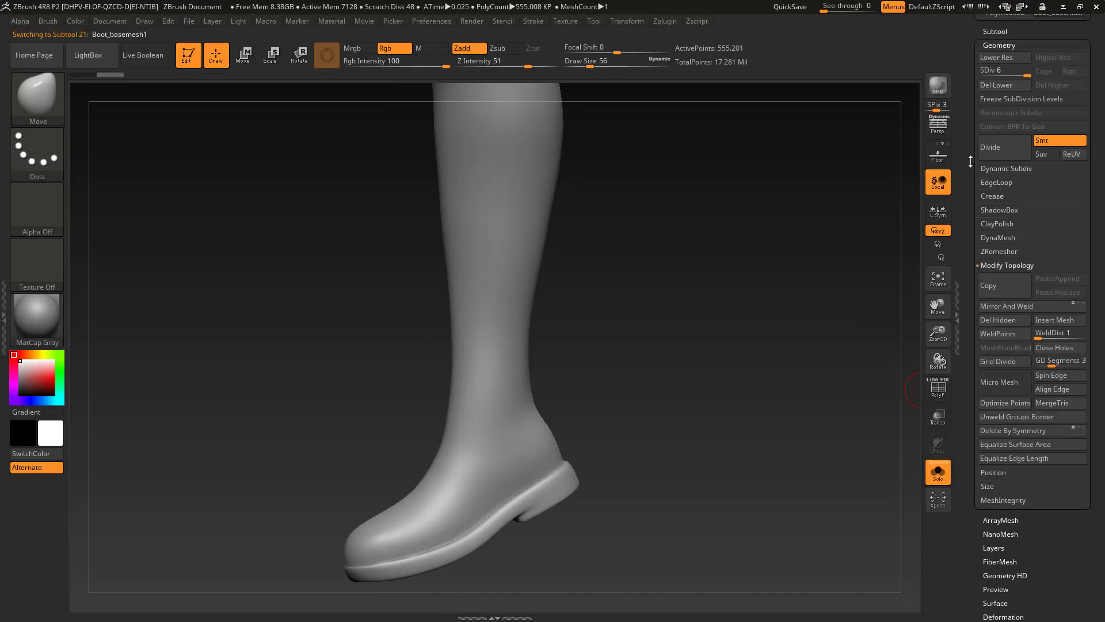
- Set Panel Loops to polish 100 and elevation -100, and try it on the whole boot
click(999, 190)
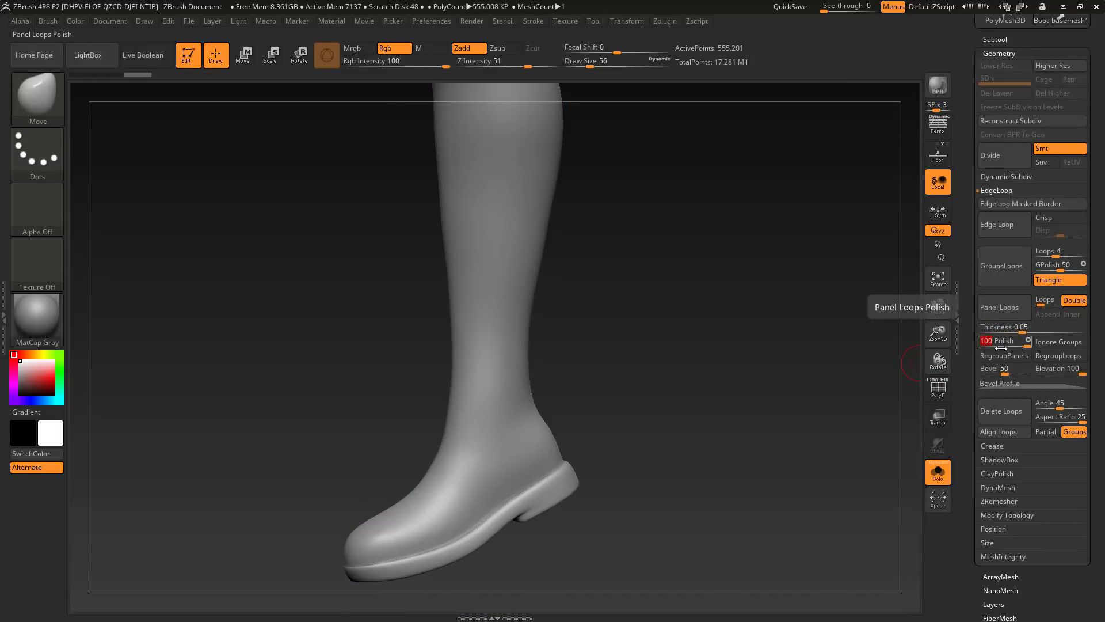
click(1001, 311)
drag(633, 383, 717, 461)
key(ctrl+z)
- Hide the sole of the duplicated boot and delete the hidden geometry, keeping only the upper
ctrl+shift+click(533, 507)
ctrl+shift+click(533, 506)
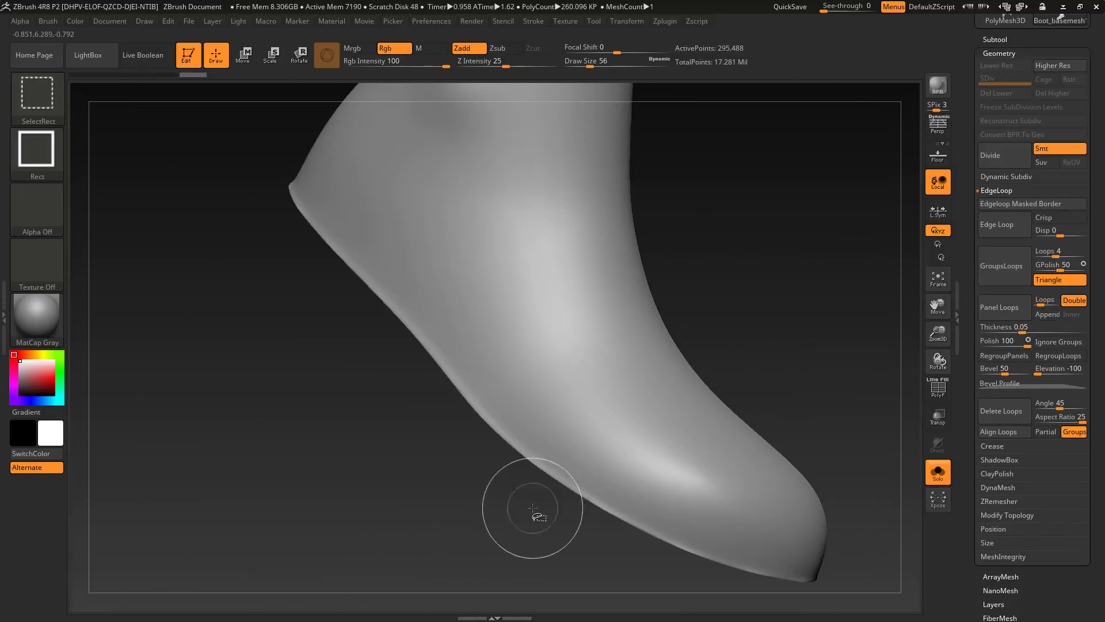
click(1005, 515)
click(998, 328)
- Apply Panel Loops to the boot upper with Double on, thickness 0.05, polish 100, bevel 50 and elevation -100
click(994, 205)
click(1000, 191)
click(1001, 310)
drag(817, 334, 714, 322)
key(shift+f)
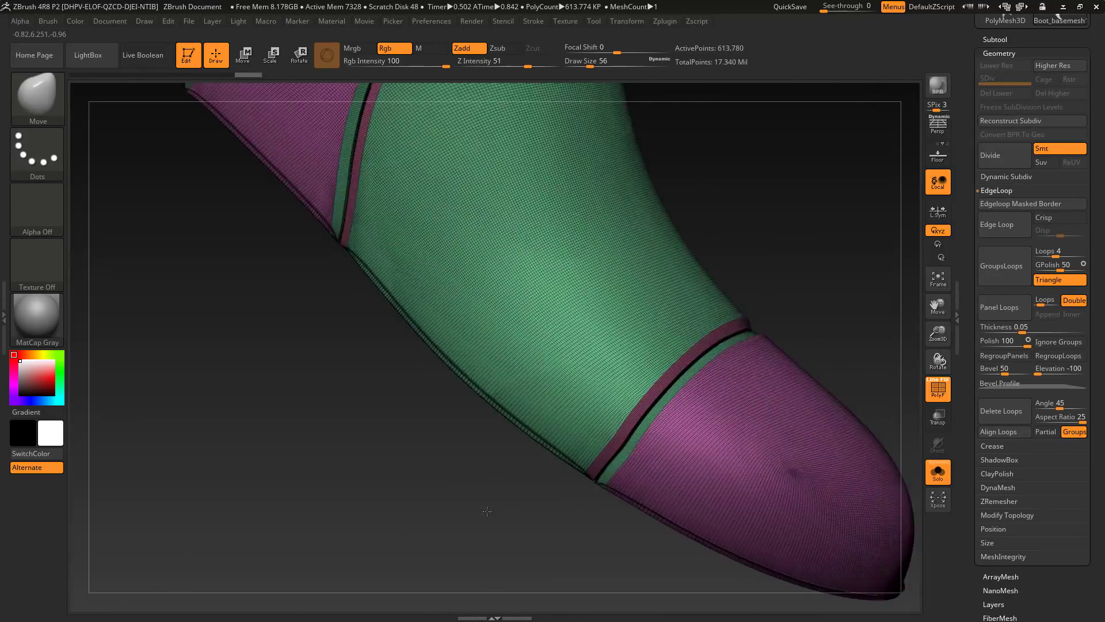
- Try Panel Loops on the boot upper with Double turned off in place of the double-sided panels
alt+drag(489, 511, 639, 479)
key(ctrl+z)
click(1074, 302)
click(1003, 311)
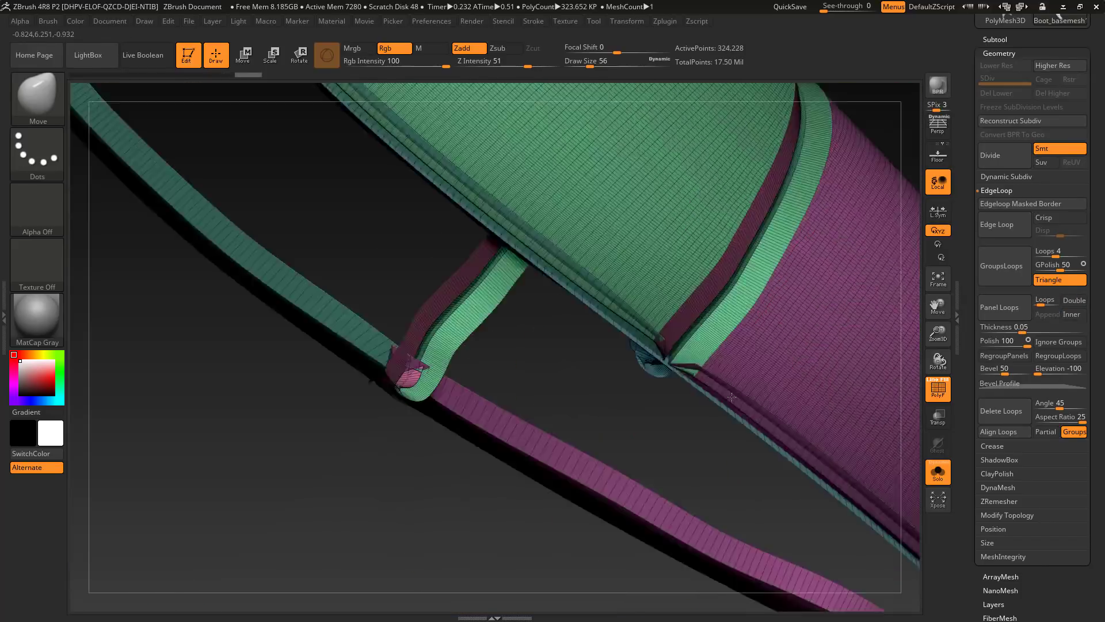
key(ctrl+z)
- Turn Double back on and reapply Panel Loops to the boot upper
click(1074, 302)
click(1004, 315)
mouse_move(567, 511)
mouse_down()
mouse_move(785, 431)
mouse_move(795, 301)
mouse_move(463, 372)
mouse_move(271, 351)
mouse_move(662, 322)
mouse_move(684, 412)
mouse_move(920, 420)
mouse_up()
scroll(1030, 230, up, 5)
mouse_move(575, 345)
mouse_down()
mouse_move(683, 370)
mouse_move(640, 251)
mouse_move(797, 292)
mouse_move(542, 437)
mouse_move(704, 403)
mouse_up()
drag(1090, 273, 1091, 64)
click(1003, 480)
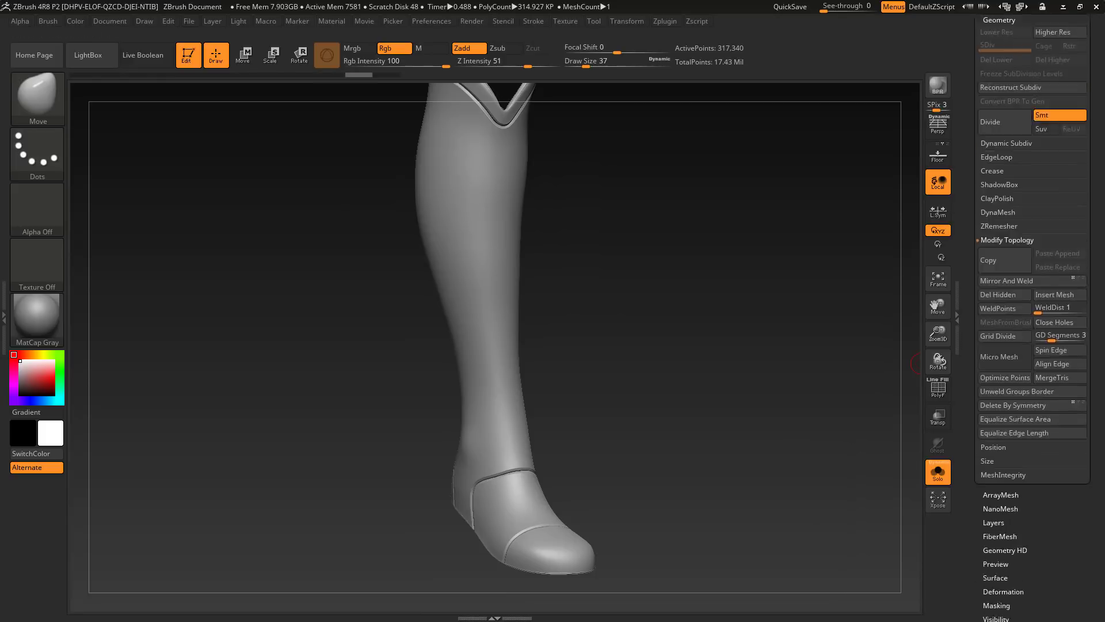
- Make a duplicate boot subtool containing only the sole and close the sole's open holes
click(995, 104)
click(1004, 433)
click(1036, 319)
click(1004, 584)
key(shift+d)
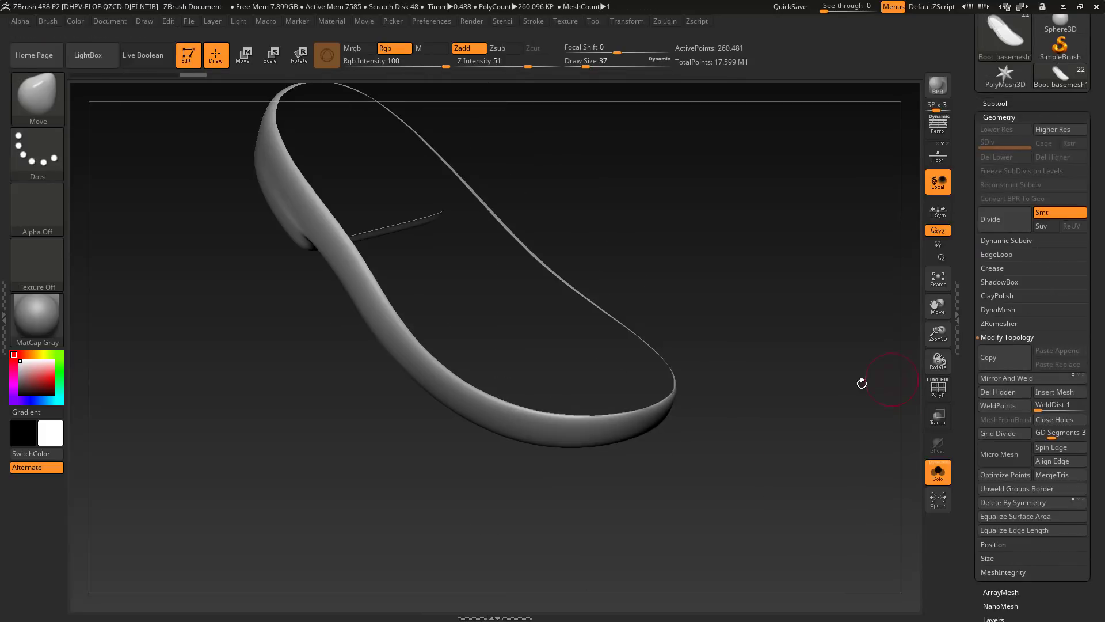
drag(861, 383, 867, 352)
click(1054, 419)
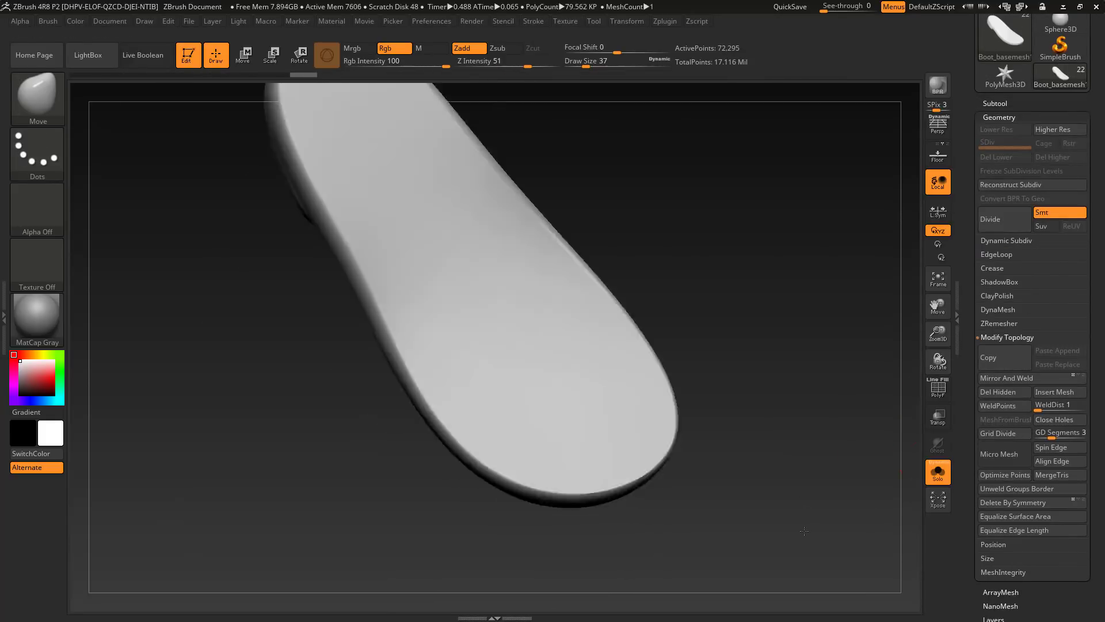
- Show the boot with its sole and pull the upper's outer bottom edge down into the sole with the Move brush at draw size 207
click(938, 472)
drag(864, 438, 820, 477)
click(995, 104)
click(1056, 290)
drag(586, 65, 612, 65)
drag(358, 377, 353, 387)
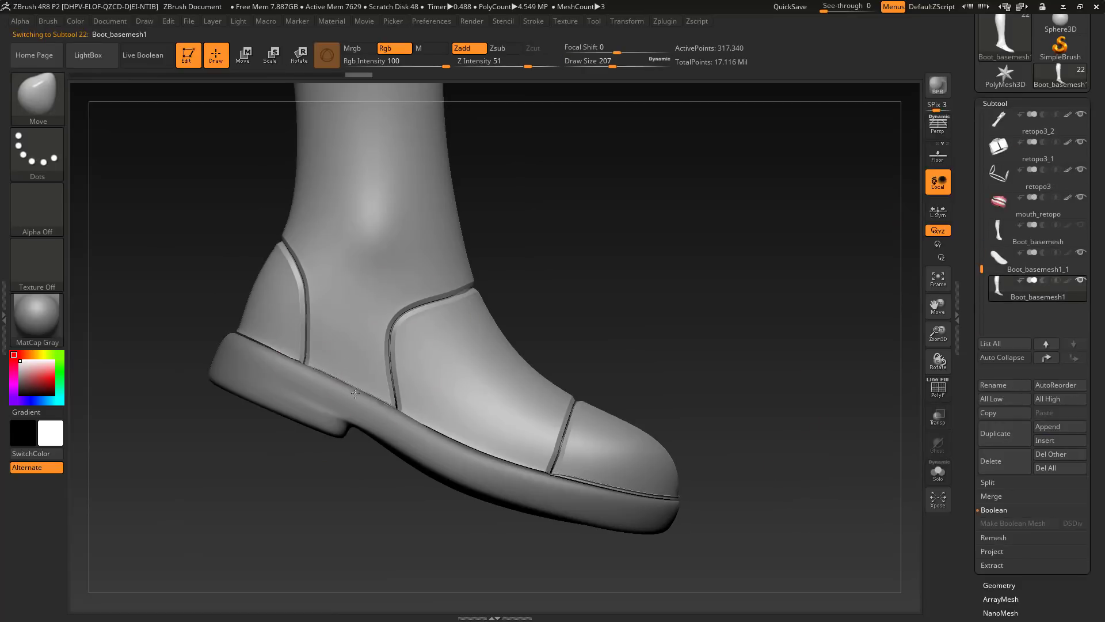
drag(257, 335, 252, 345)
drag(507, 448, 504, 458)
drag(604, 479, 602, 489)
drag(672, 495, 674, 507)
- Hide the body and fit the upper's inner side and toe edge to the sole with the Move brush, then show the body
drag(748, 345, 403, 351)
drag(982, 269, 982, 131)
click(1082, 142)
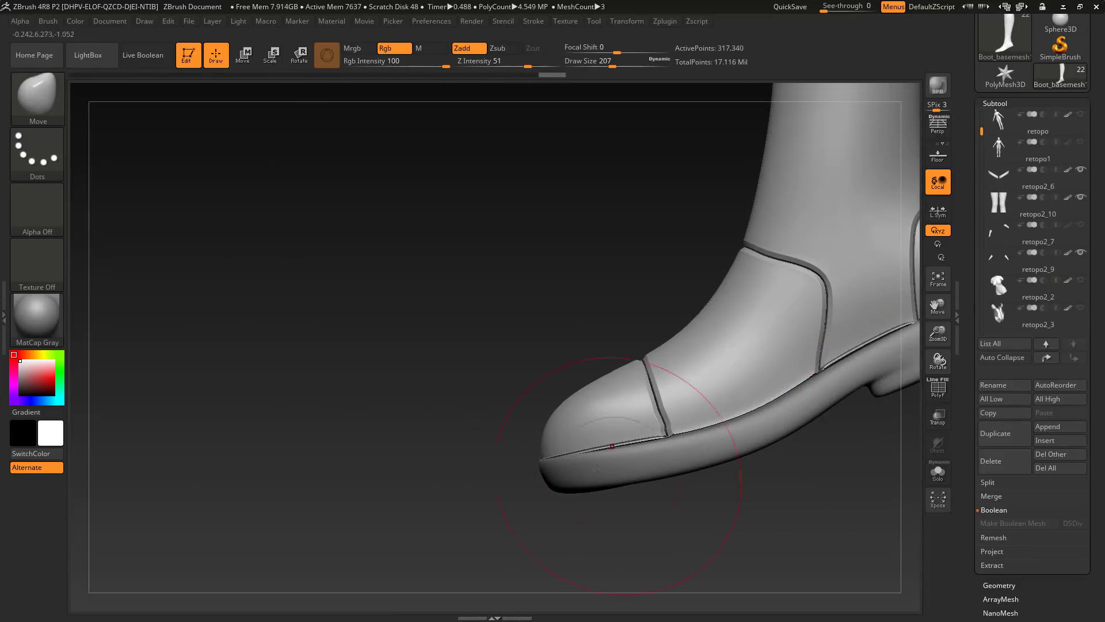
drag(650, 441, 652, 452)
alt+drag(461, 506, 342, 536)
drag(730, 386, 731, 396)
alt+drag(345, 288, 345, 357)
drag(613, 65, 581, 65)
drag(417, 523, 416, 499)
ctrl+right_drag(464, 525, 464, 460)
mouse_move(806, 530)
mouse_down()
mouse_move(654, 551)
mouse_move(689, 471)
mouse_up()
click(1082, 141)
mouse_move(749, 403)
mouse_down()
mouse_move(575, 398)
mouse_move(749, 403)
mouse_up()
- Try mirroring the boot upper across the X axis as a new subtool with SubTool Master, and delete that copy
drag(982, 131, 982, 275)
click(1039, 270)
drag(806, 346, 864, 340)
click(665, 22)
click(703, 222)
click(739, 274)
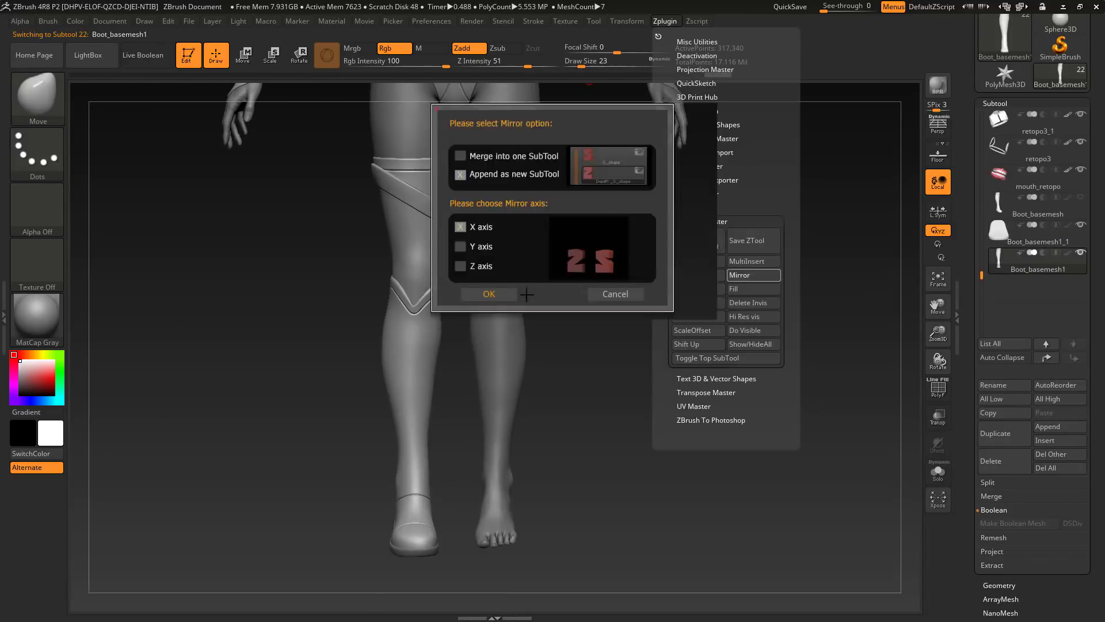
click(489, 293)
click(1005, 489)
click(1004, 422)
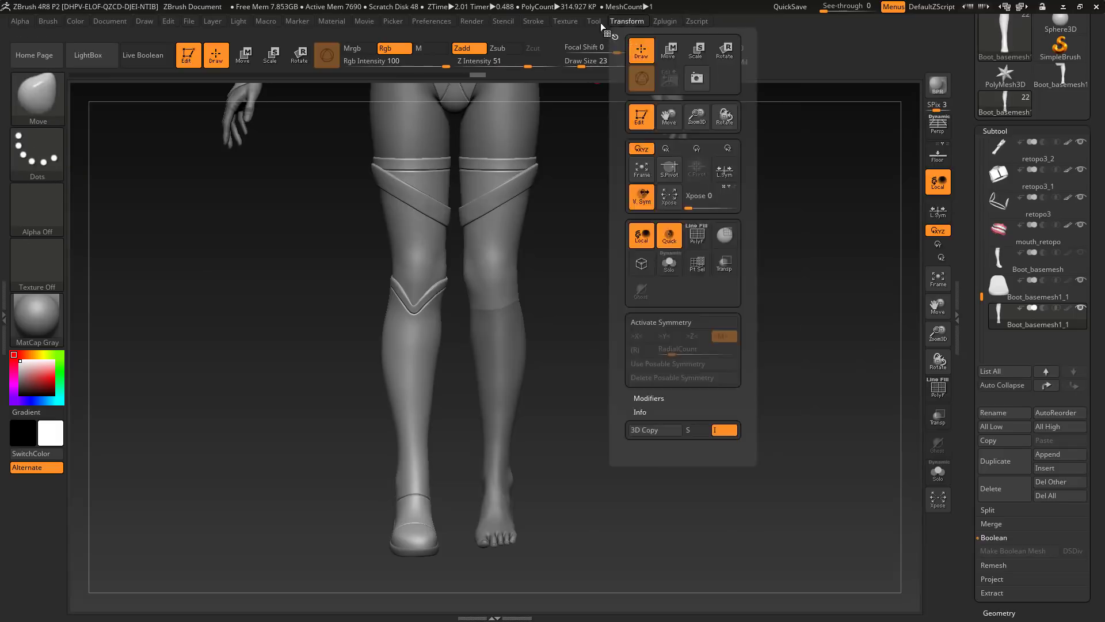
- Mirror the boot upper across the X axis as an appended new subtool
click(665, 22)
click(704, 222)
click(739, 276)
click(489, 293)
- Try mirroring the boot's sole across the X axis as a new subtool, and delete that copy
alt+click(414, 551)
click(665, 21)
click(709, 222)
click(739, 276)
click(489, 293)
click(1002, 515)
- Mirror the remaining sole across the X axis as an appended new subtool for the other boot
alt+click(414, 551)
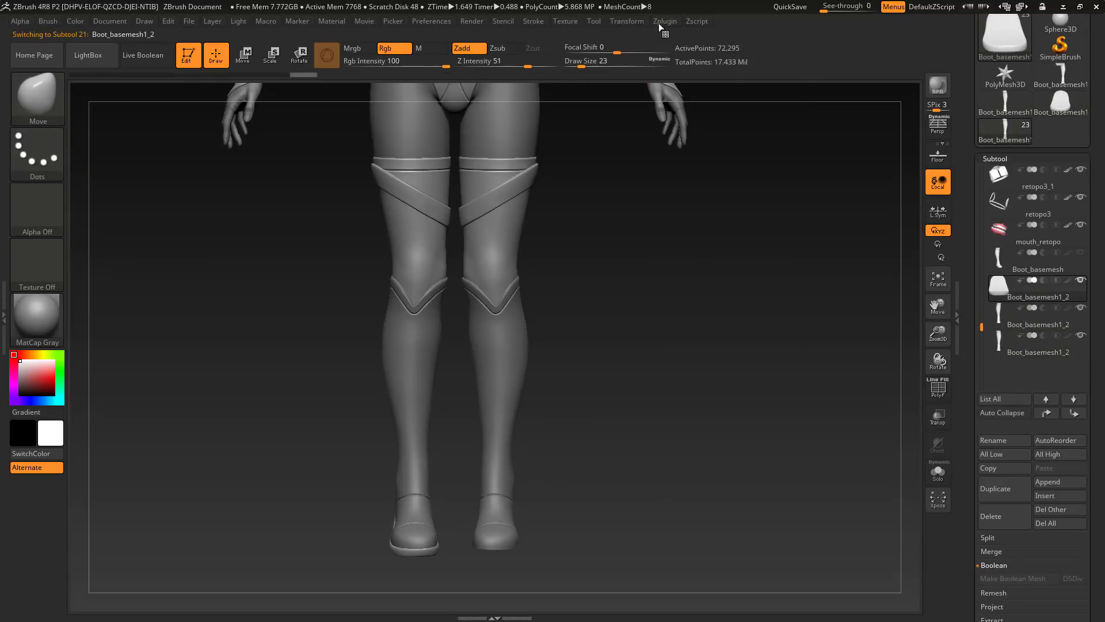
click(665, 22)
click(705, 222)
click(739, 276)
click(489, 294)
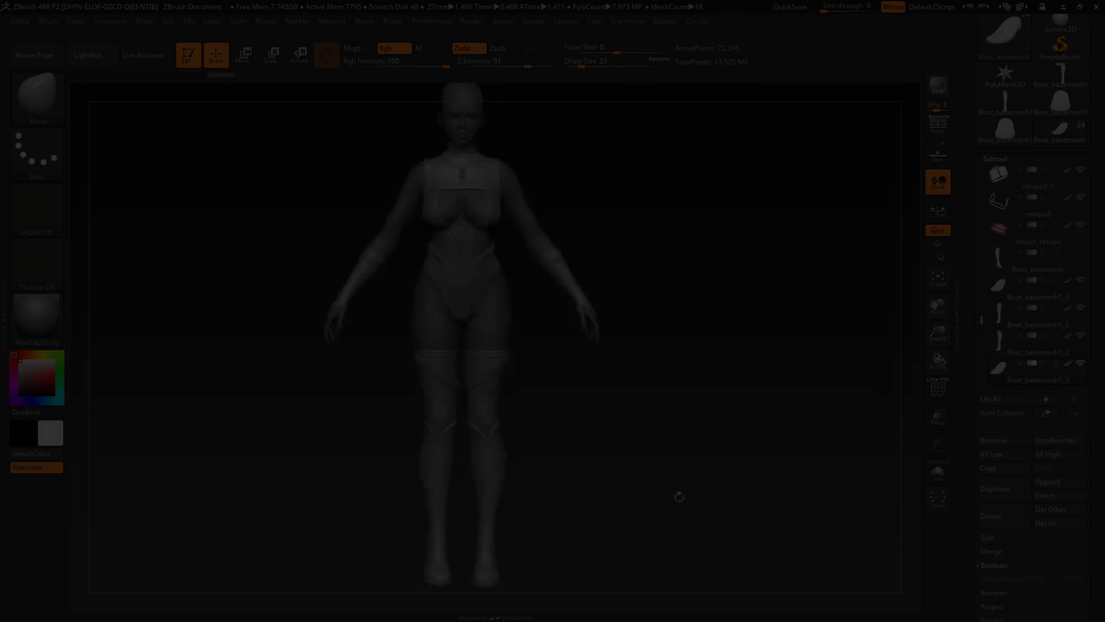
- Turn on perspective distortion and view the full costumed character at a three-quarter angle
key(p)
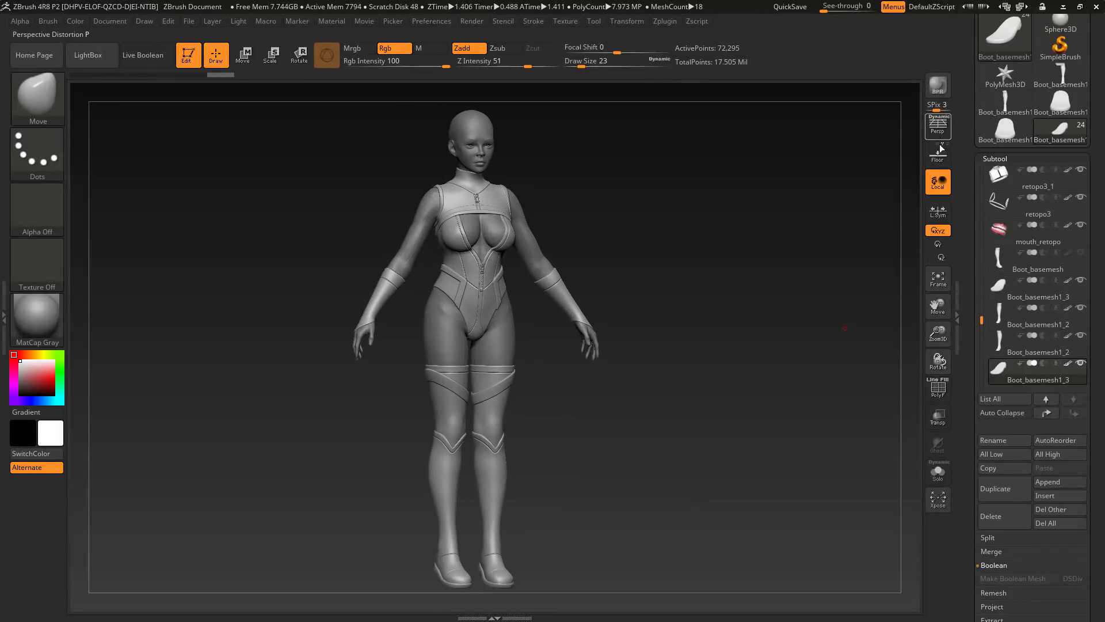
drag(690, 465, 682, 485)
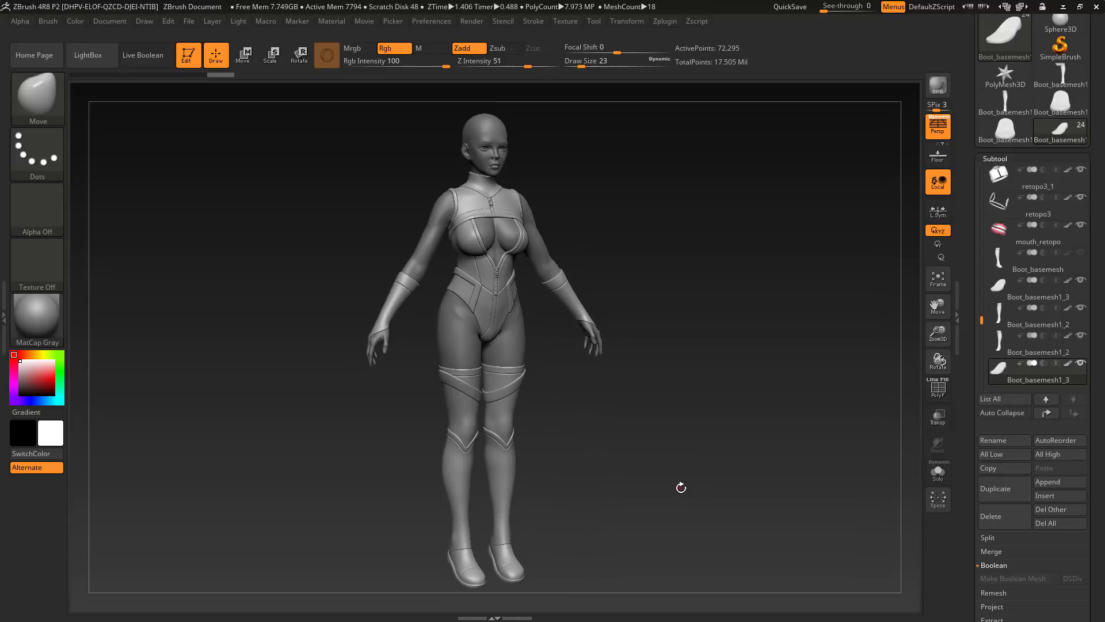
- Try the SkinShade4 material on the character and switch back to MatCap Gray
click(54, 316)
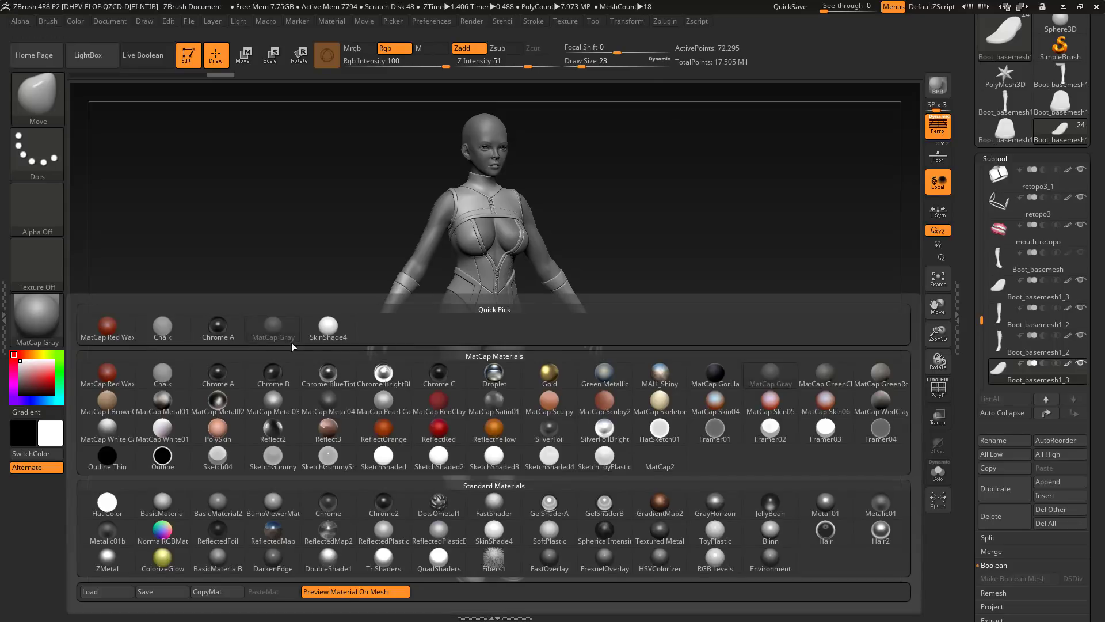
click(42, 332)
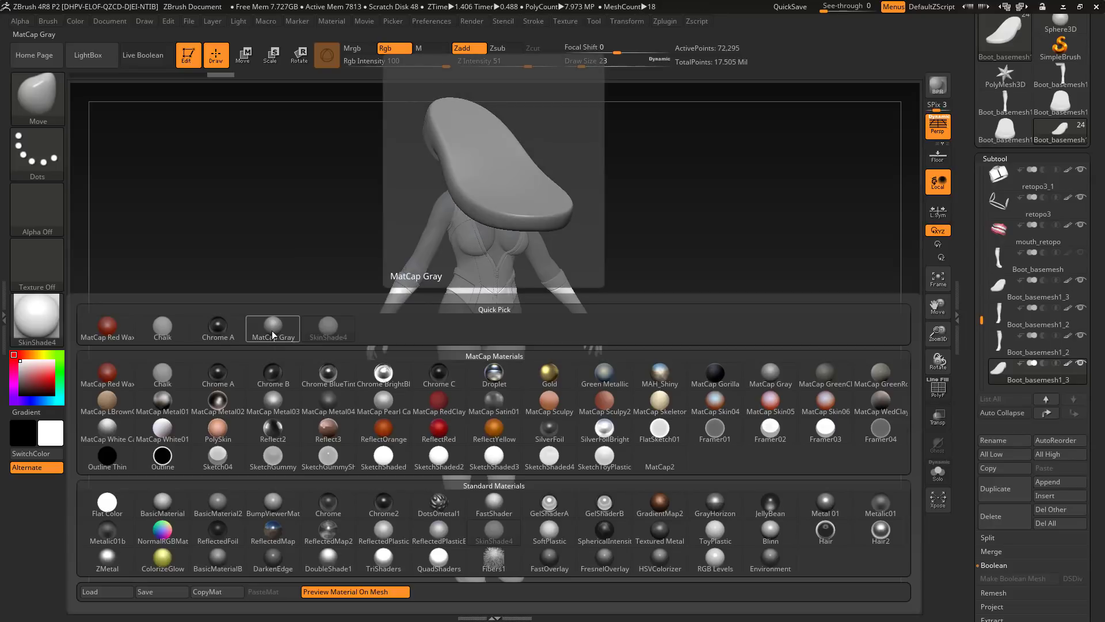
click(272, 333)
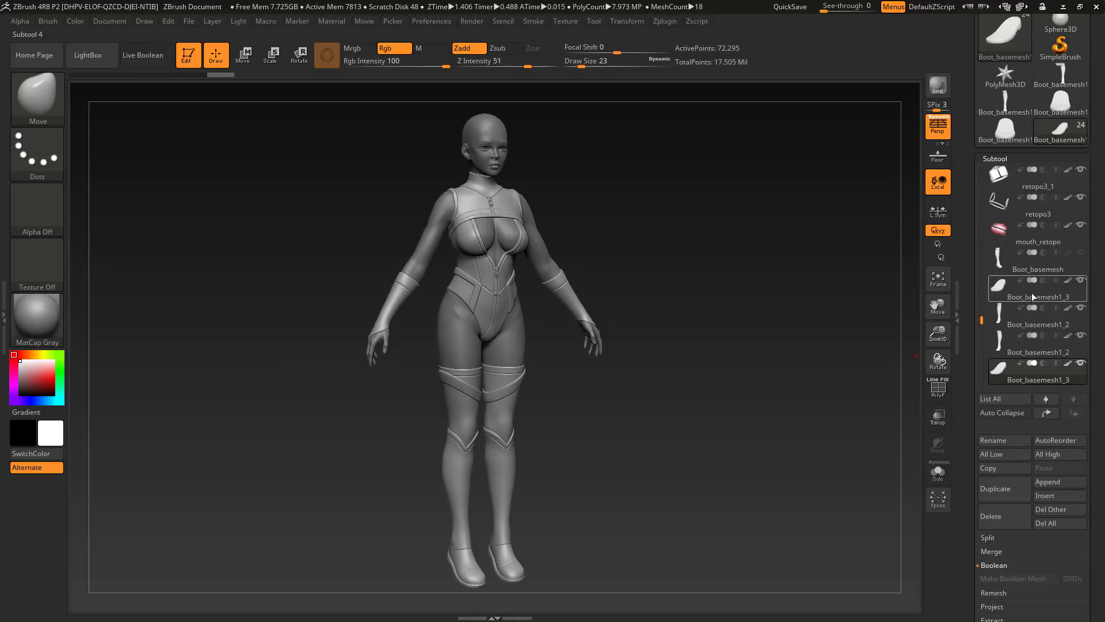
- Select the retopo1 body subtool and turn on its texture map
drag(982, 319, 982, 178)
click(1061, 236)
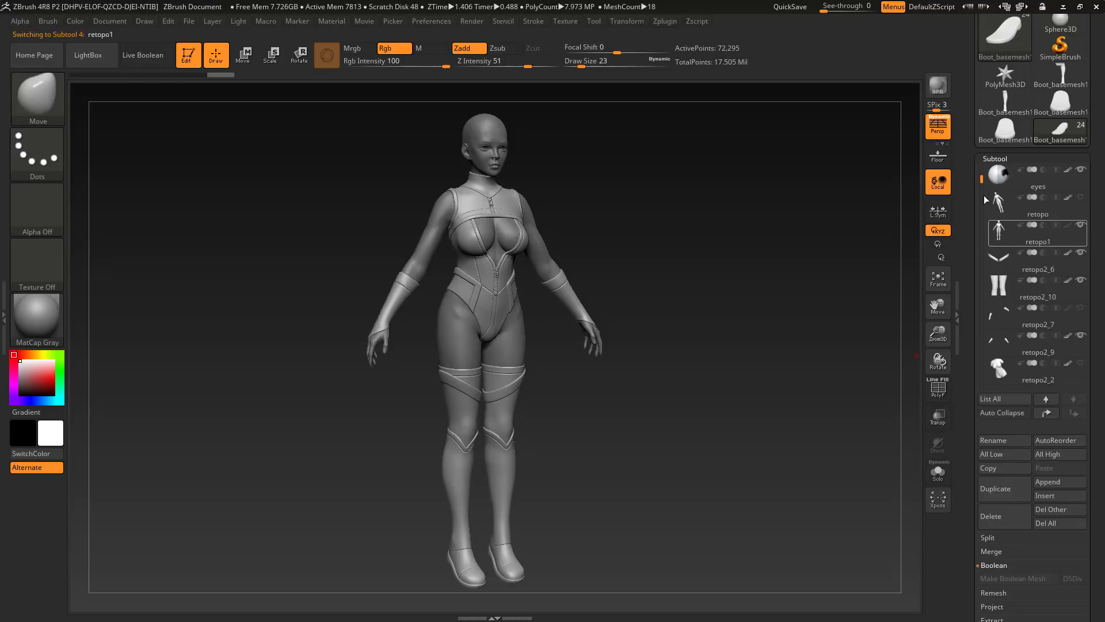
scroll(1016, 429, down, 8)
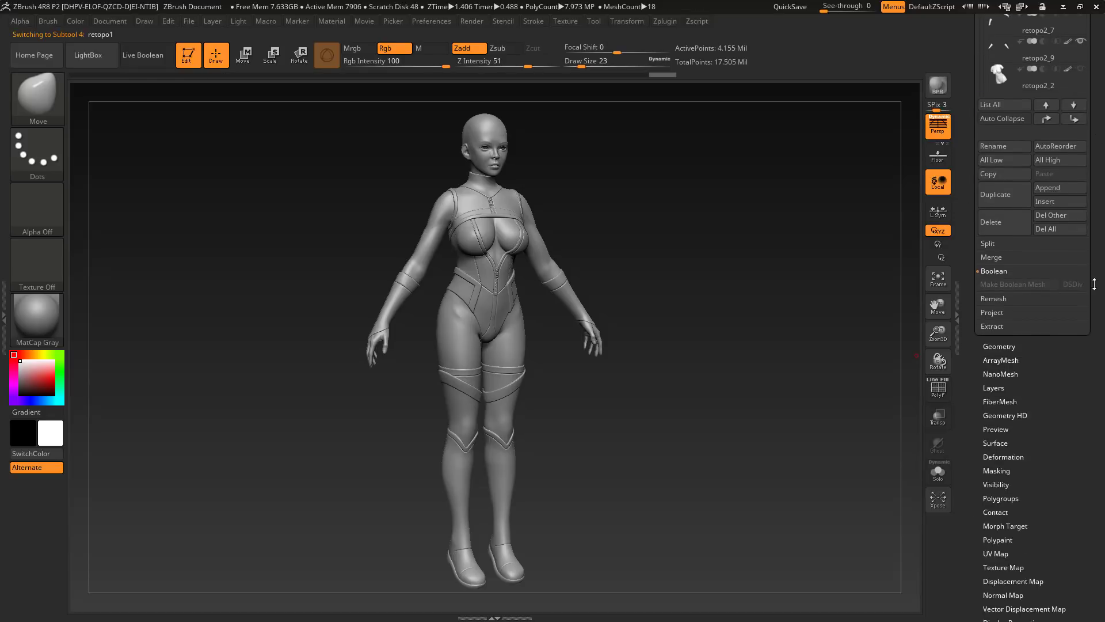
click(1005, 460)
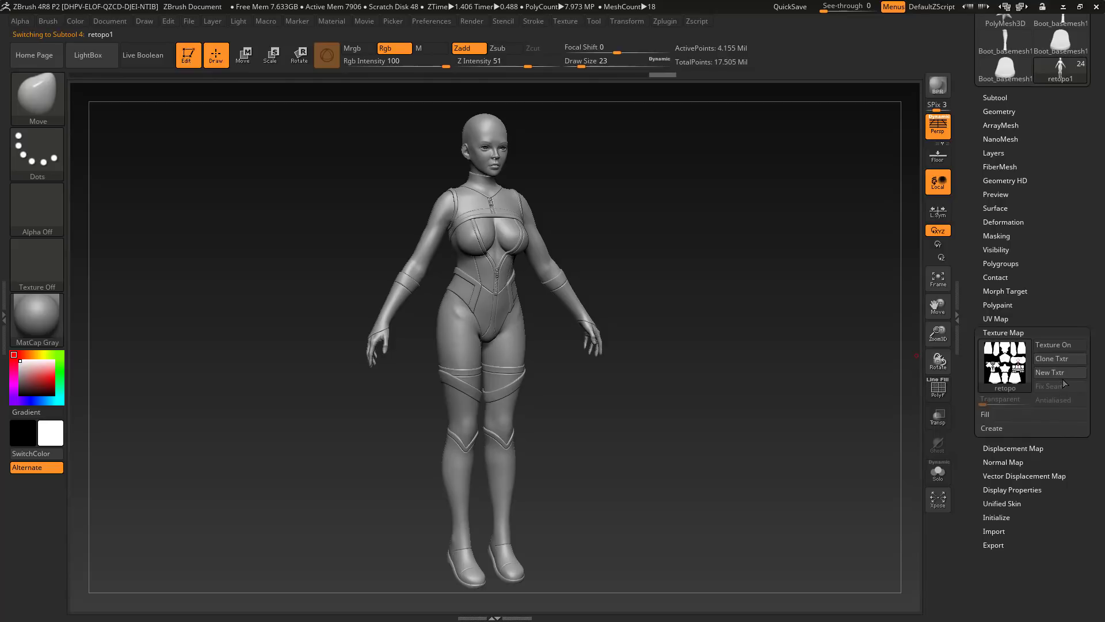
click(1057, 346)
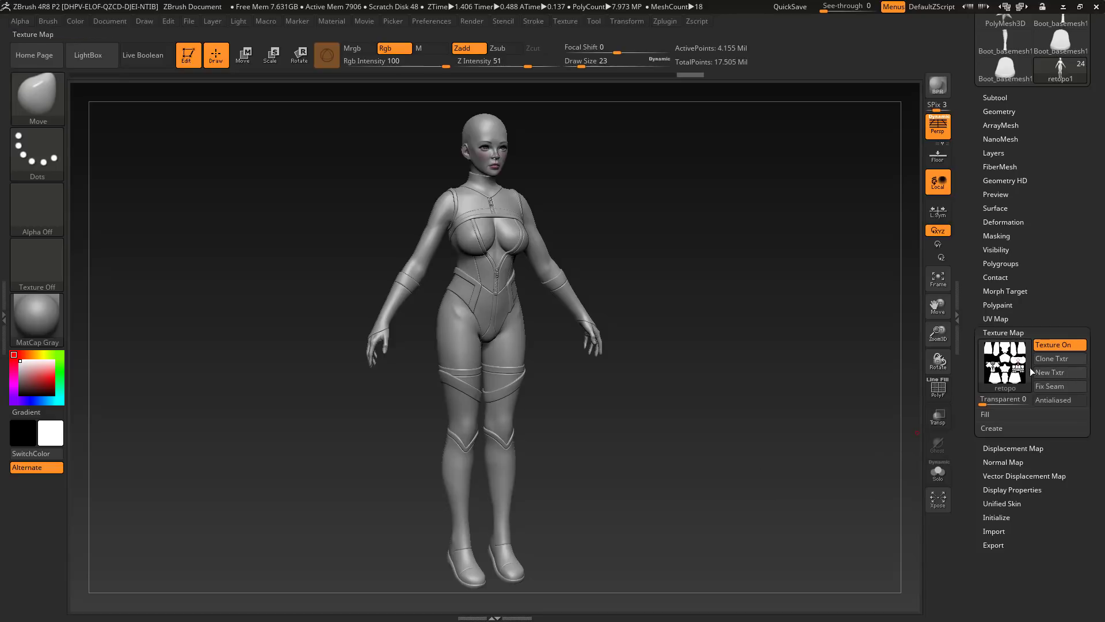
- Save the tool as costume_01.ztl in the zBrush folder, replacing the existing file
scroll(998, 167, up, 2)
click(1003, 155)
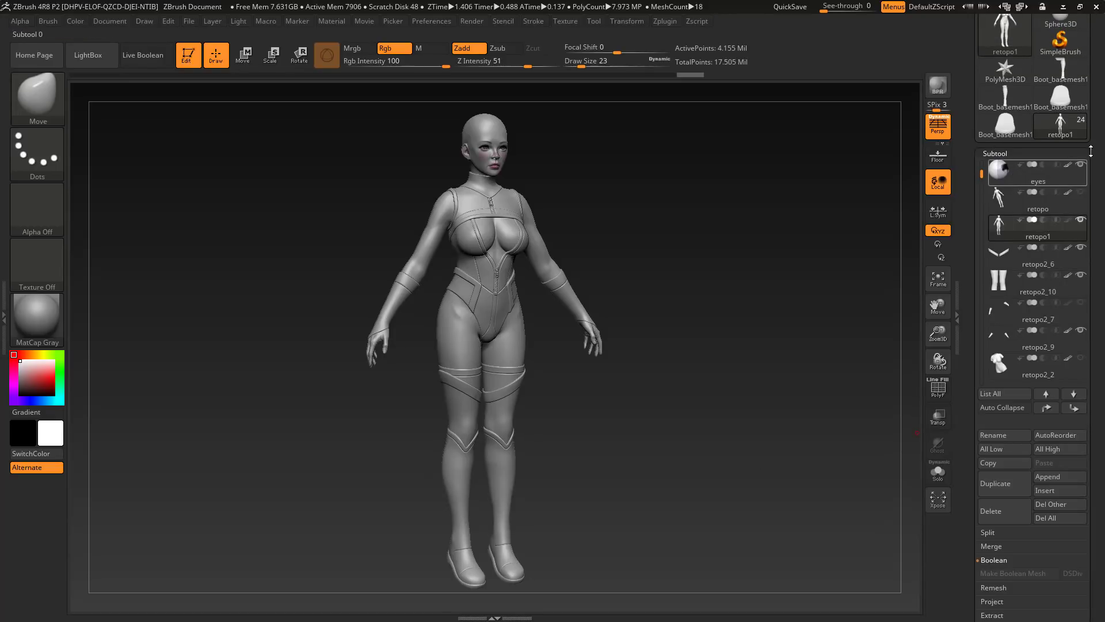
scroll(1036, 104, up, 3)
click(1051, 46)
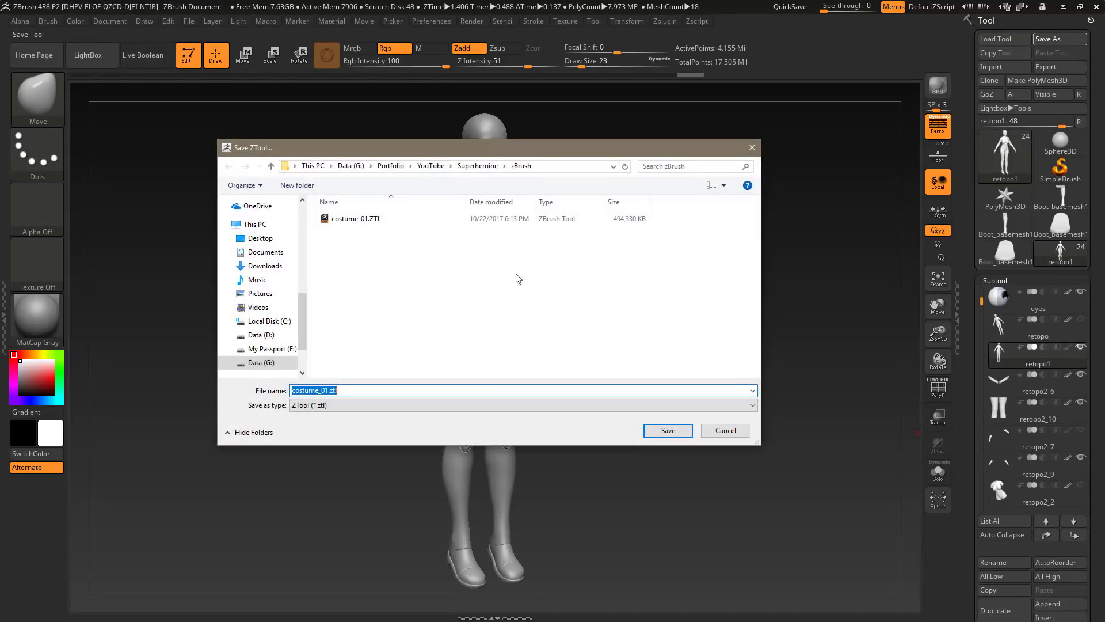
click(667, 430)
click(587, 322)
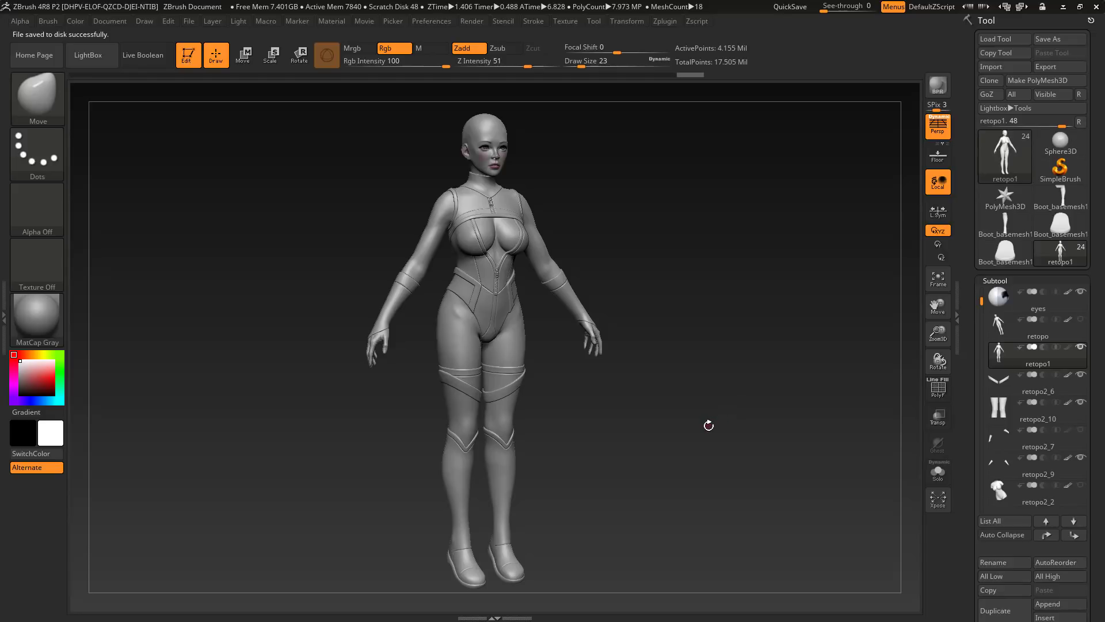
- Render the whole costumed character with BPR
click(938, 86)
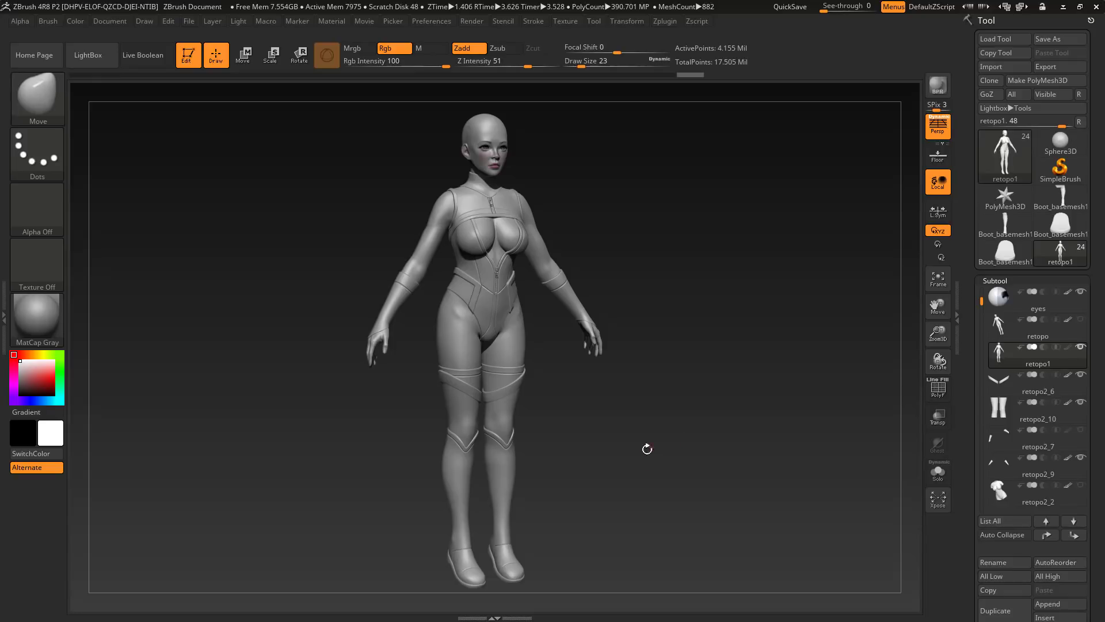
- Render the costumed character from a rear three-quarter view with BPR
drag(613, 489, 681, 484)
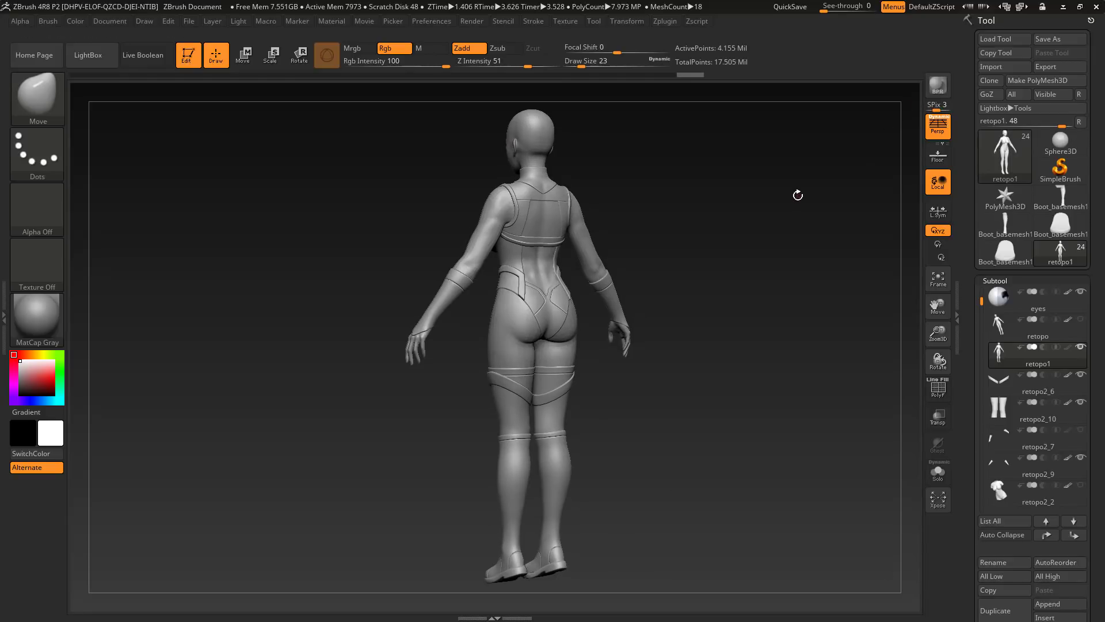
drag(796, 192, 806, 265)
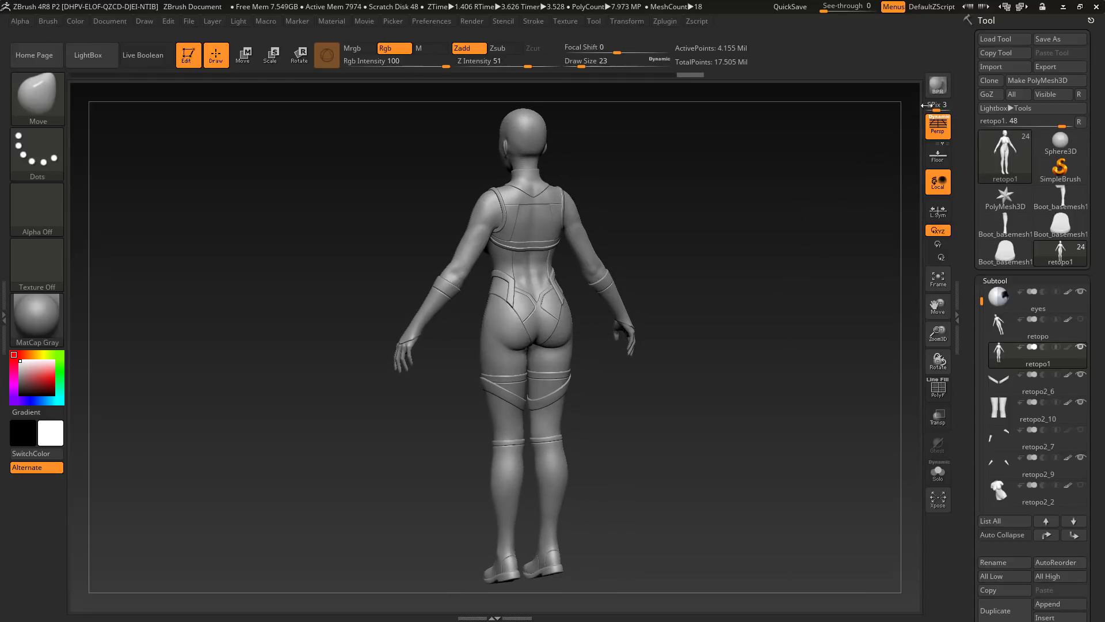
click(937, 85)
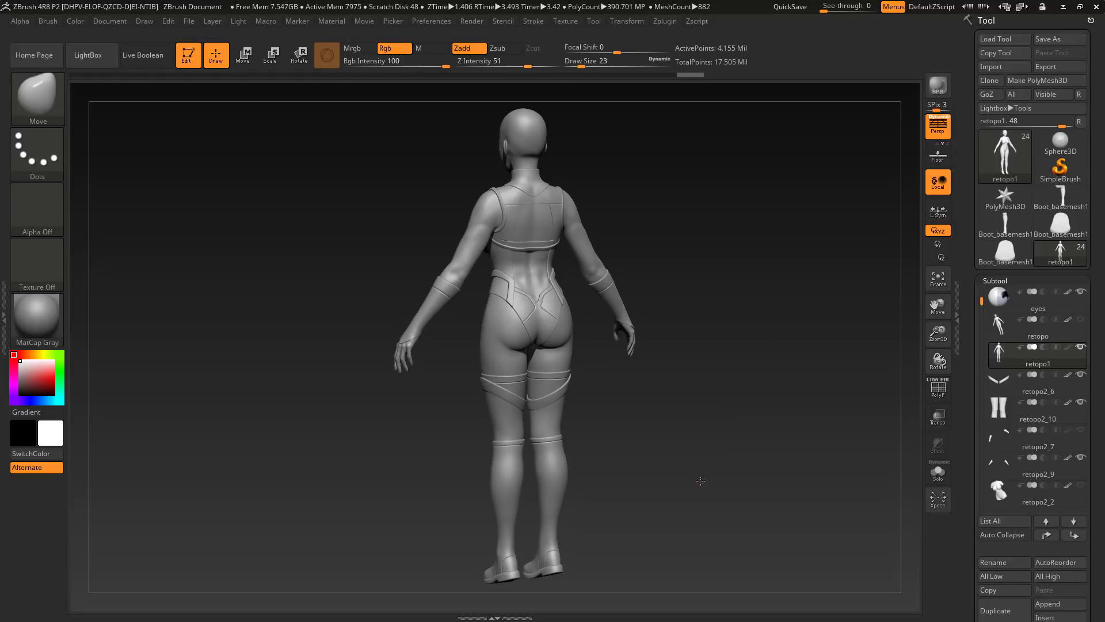
- Choose the SkinShade4 material for the character seen from the front and set the paint channel to Mrgb
mouse_move(694, 492)
mouse_down()
mouse_move(684, 505)
mouse_move(716, 517)
mouse_move(677, 516)
mouse_move(701, 492)
mouse_up()
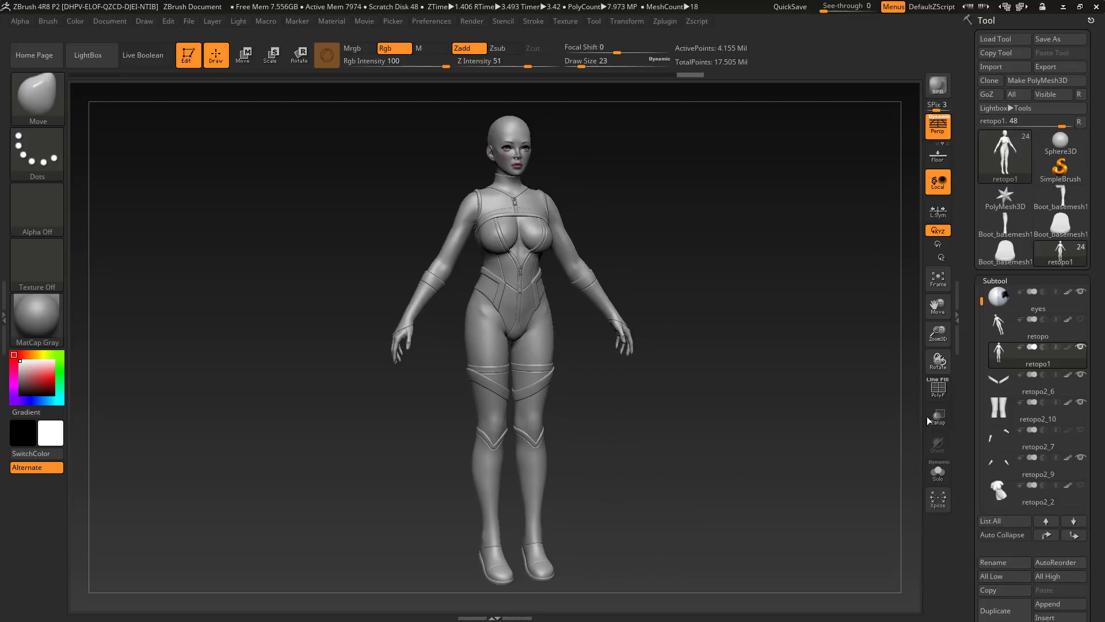
click(46, 319)
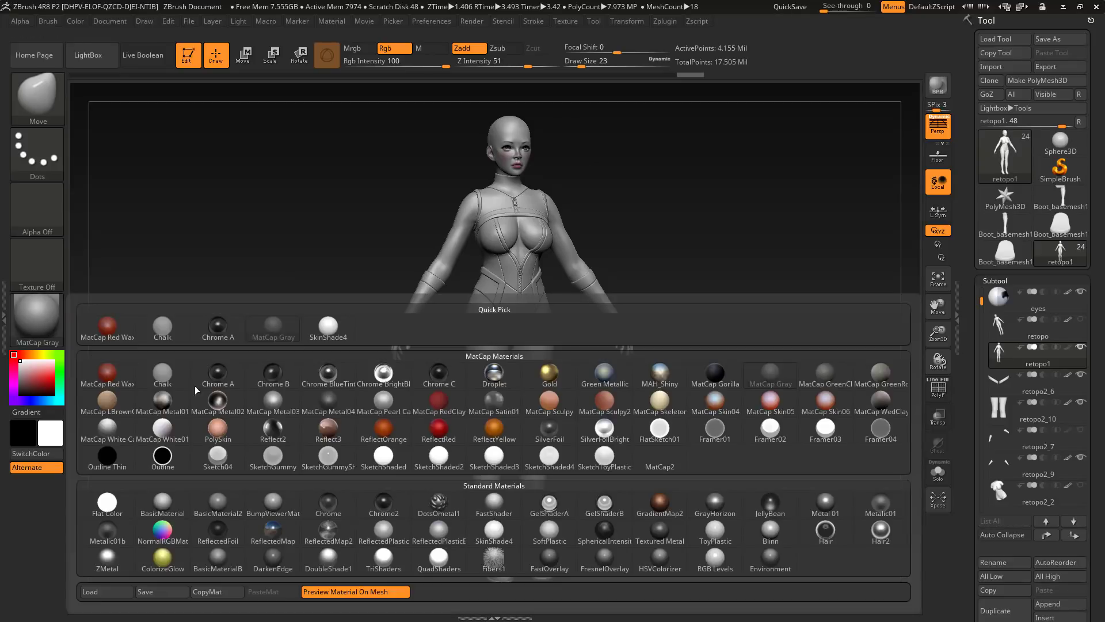
click(328, 327)
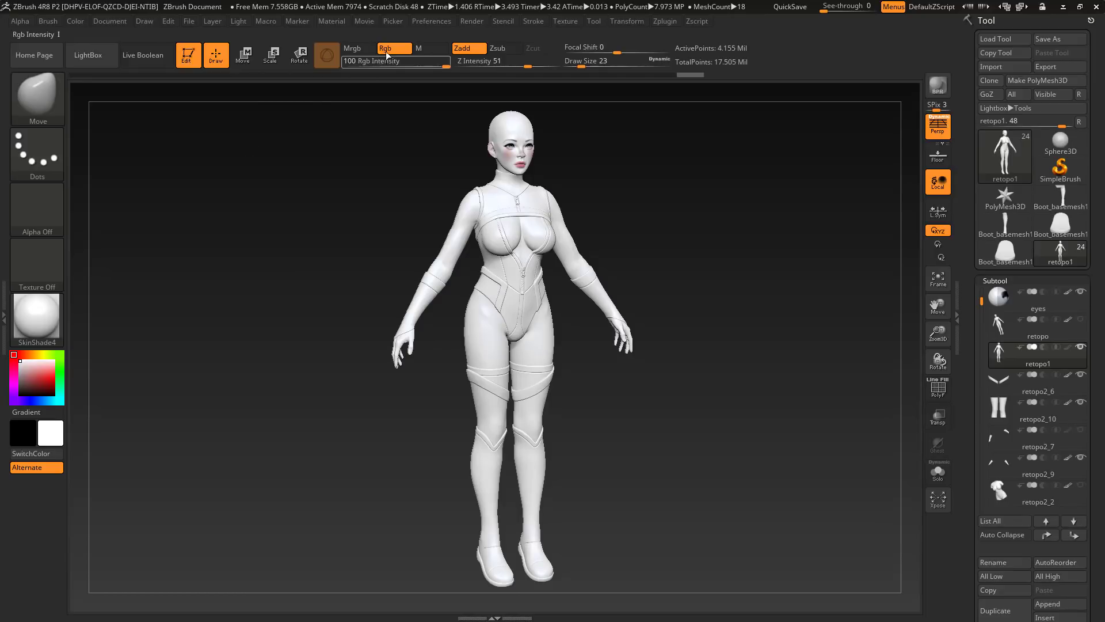
click(352, 48)
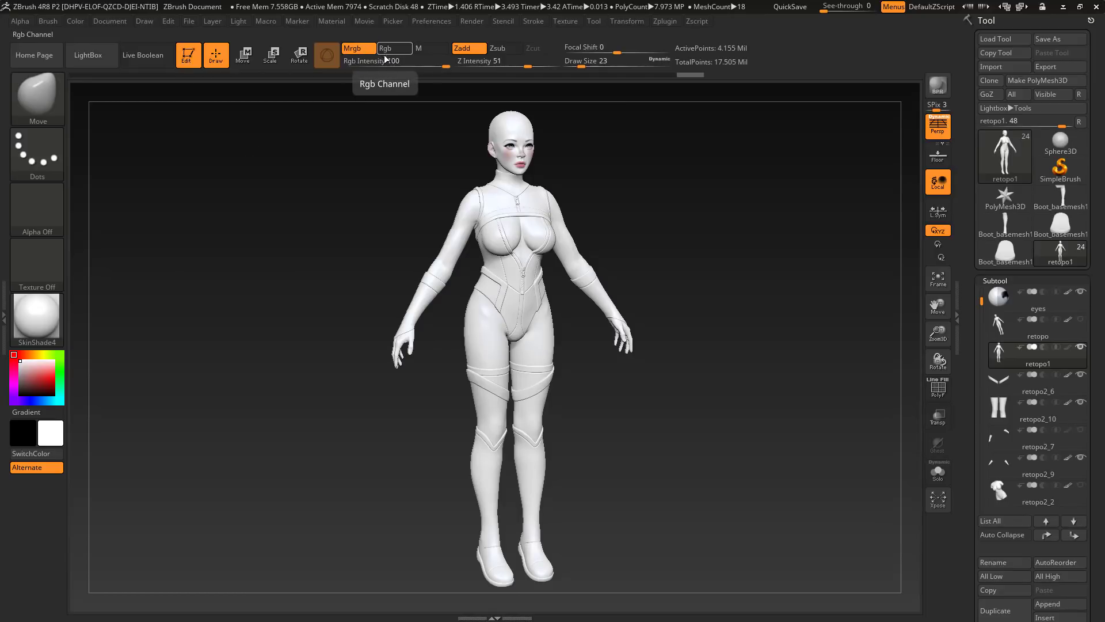
click(385, 50)
click(360, 50)
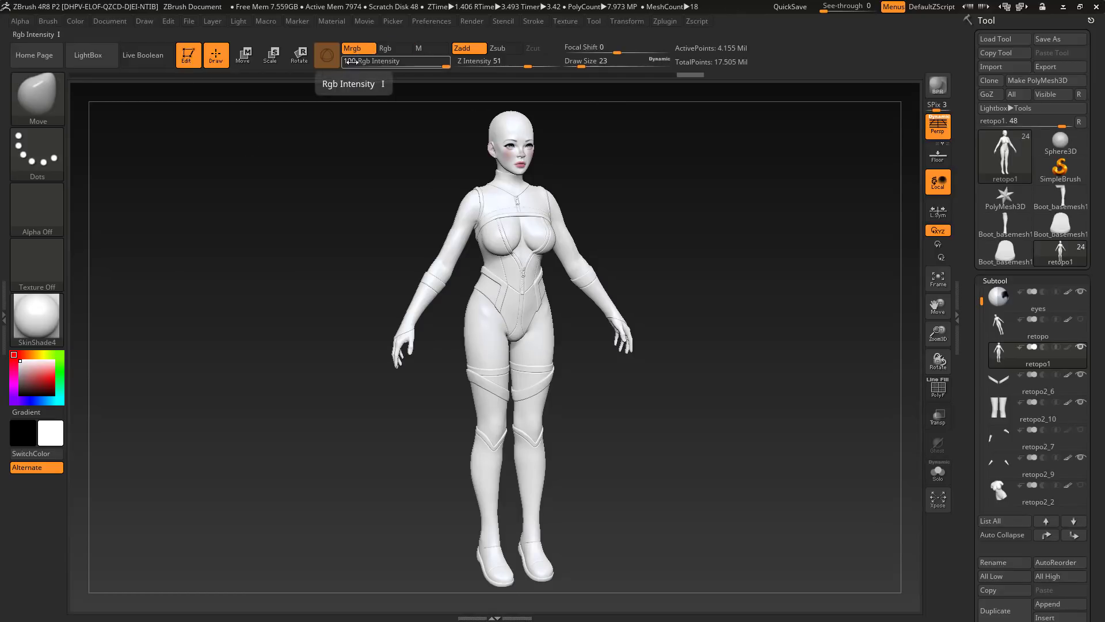